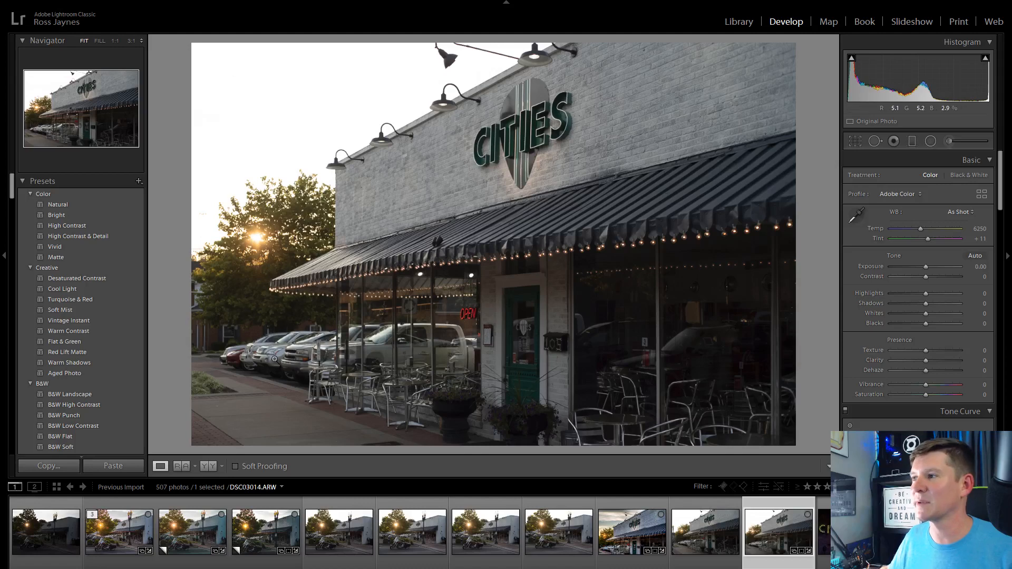
Browse the filmstrip for the band's stage photos and inspect the singer in DSC03024.ARW at 1:1
scroll(663, 553, "down", 10)
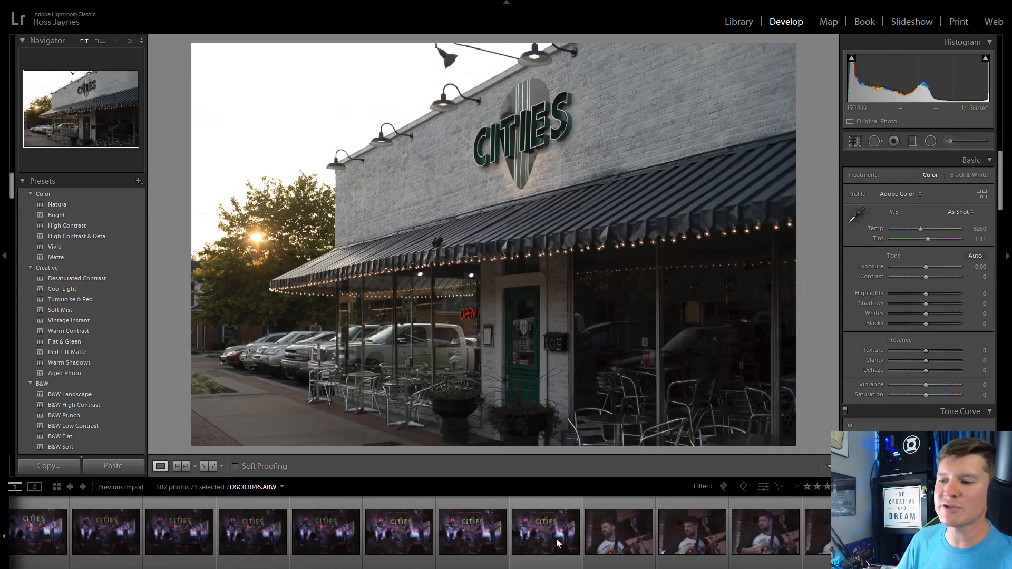
scroll(316, 536, "up", 5)
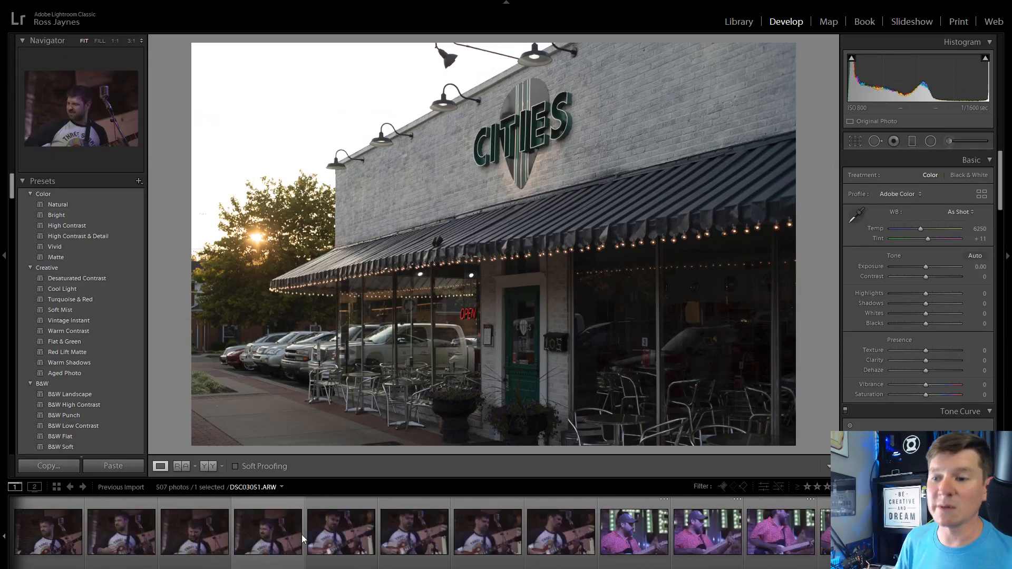
scroll(302, 533, "up", 7)
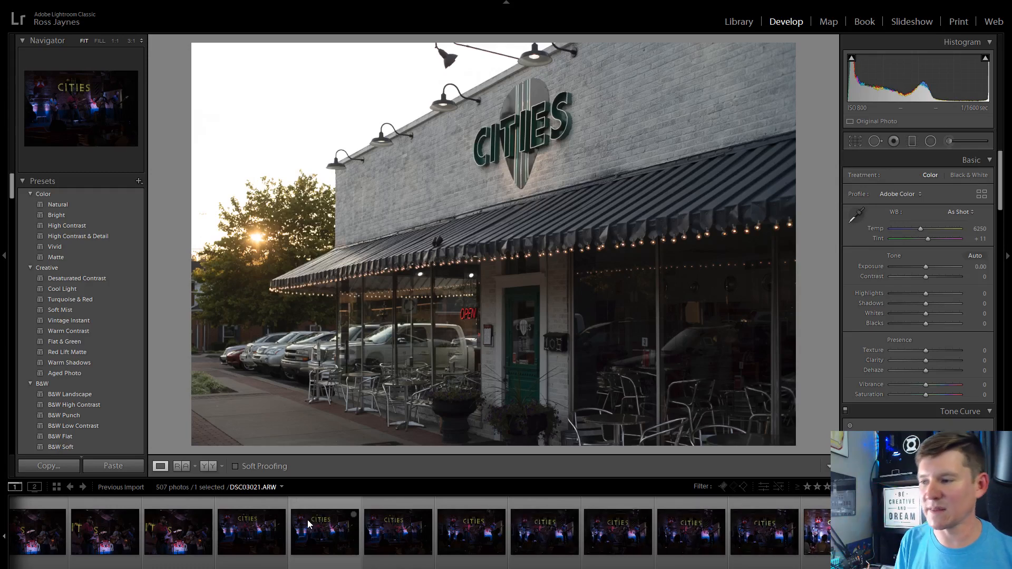
left_click(544, 531)
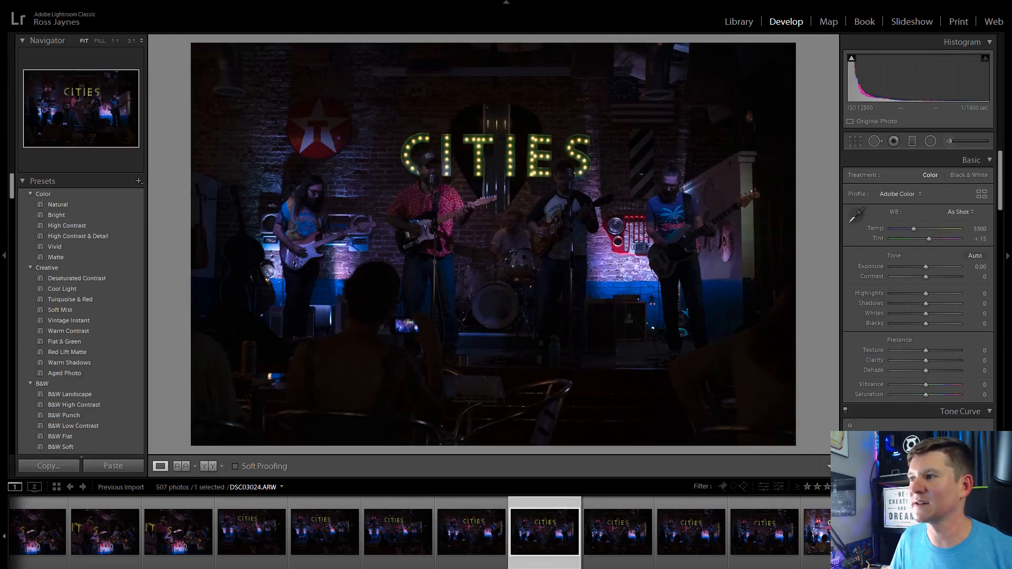
left_click(403, 175)
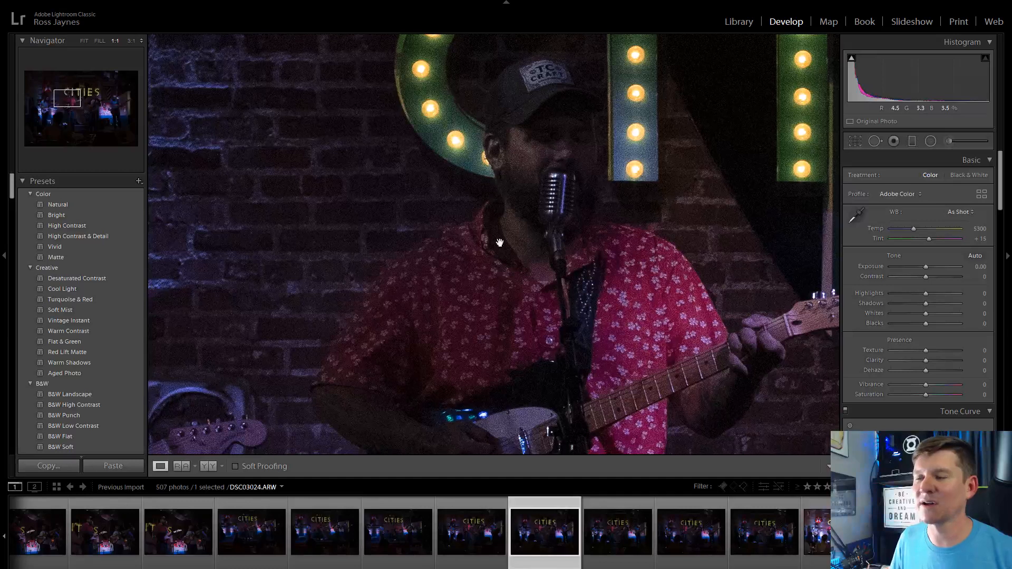
Look through more of the stage photos and view the edited motorcycle street photo DSC03007.ARW in full
scroll(396, 545, "up", 2)
scroll(396, 545, "down", 3)
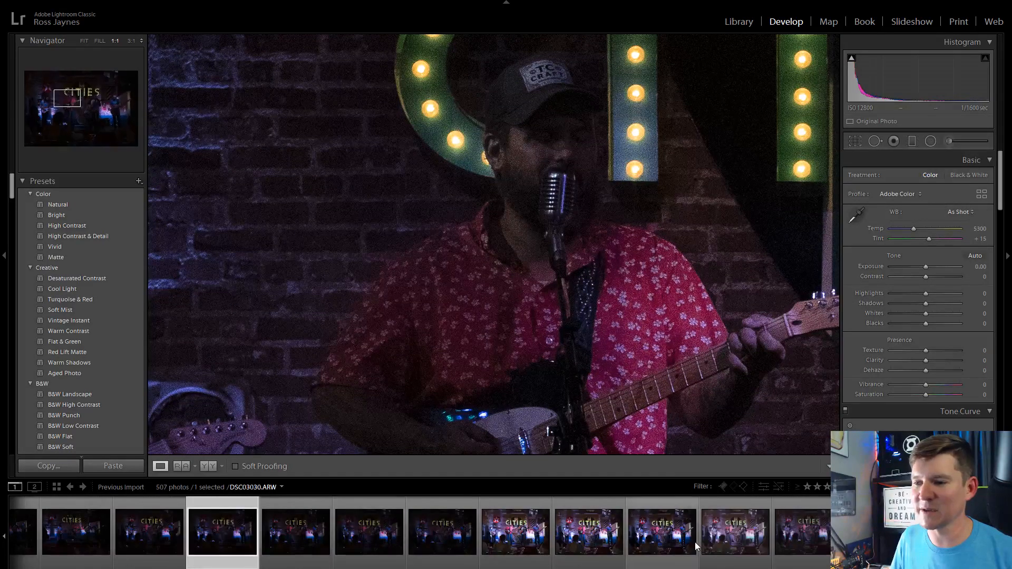
scroll(575, 525, "down", 4)
scroll(545, 539, "up", 4)
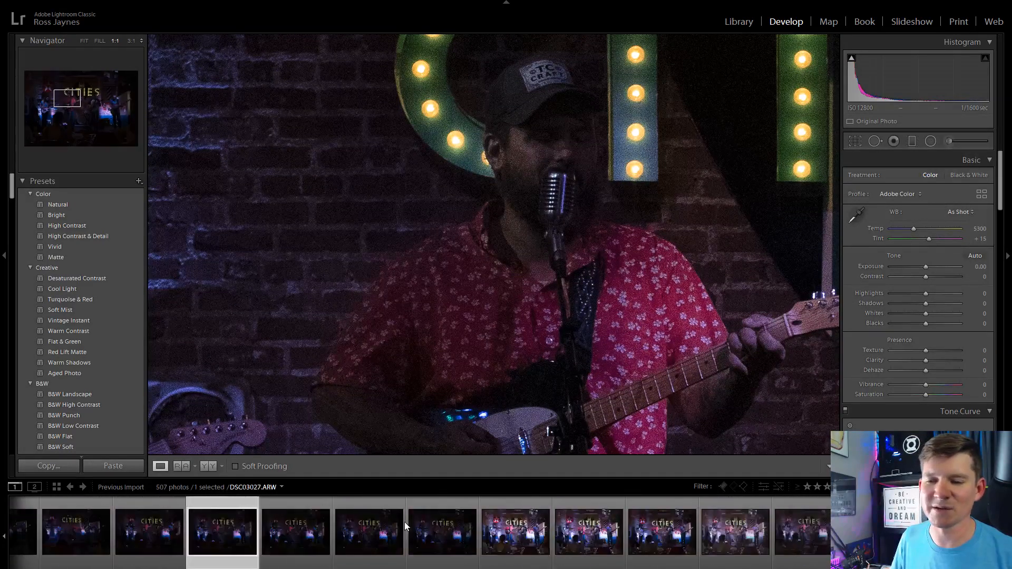
scroll(403, 522, "up", 3)
left_click(125, 540)
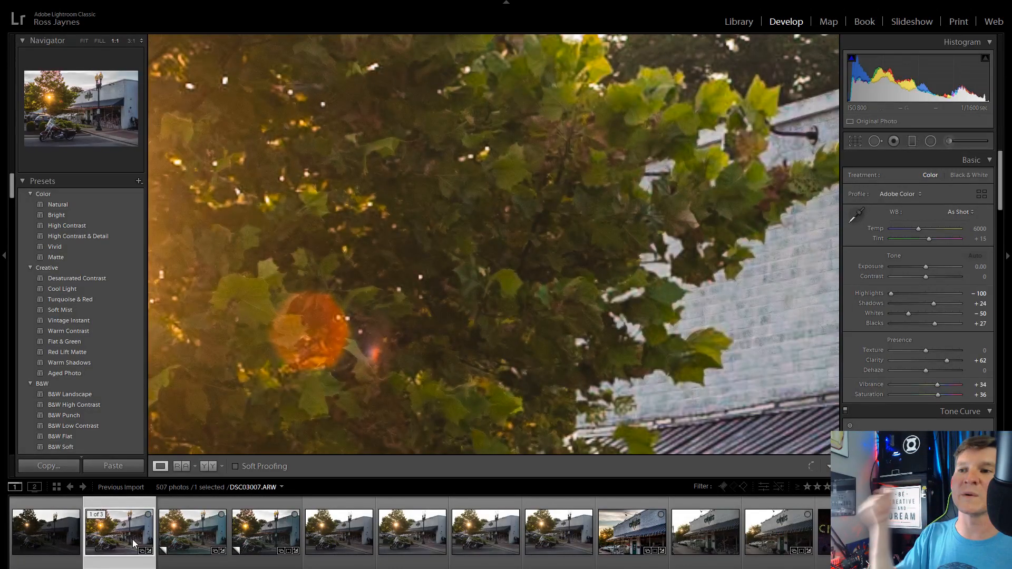
left_click(479, 240)
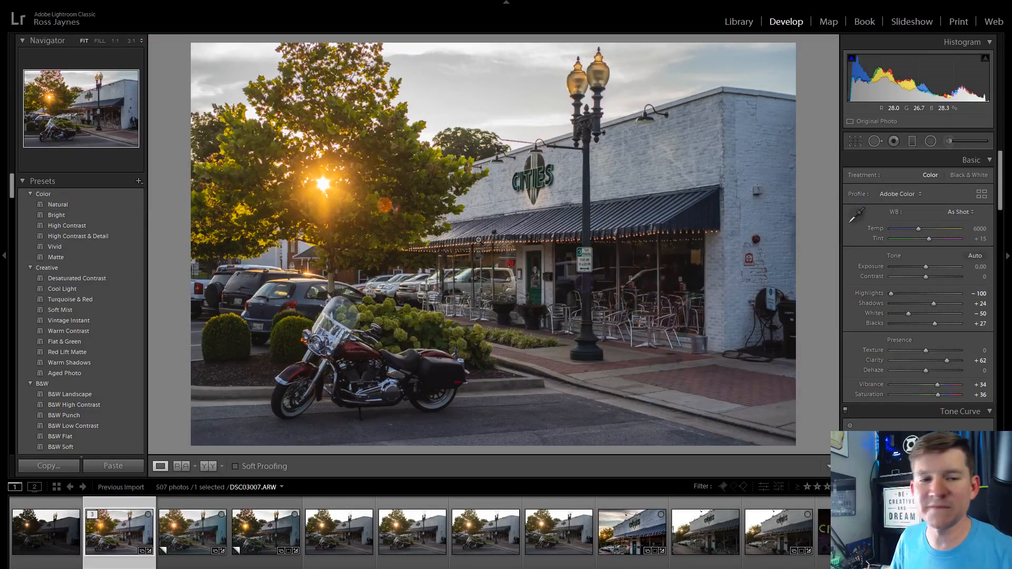
Compare the edits of DSC03007.ARW with its two virtual copies, ending on Copy 2
key("Right")
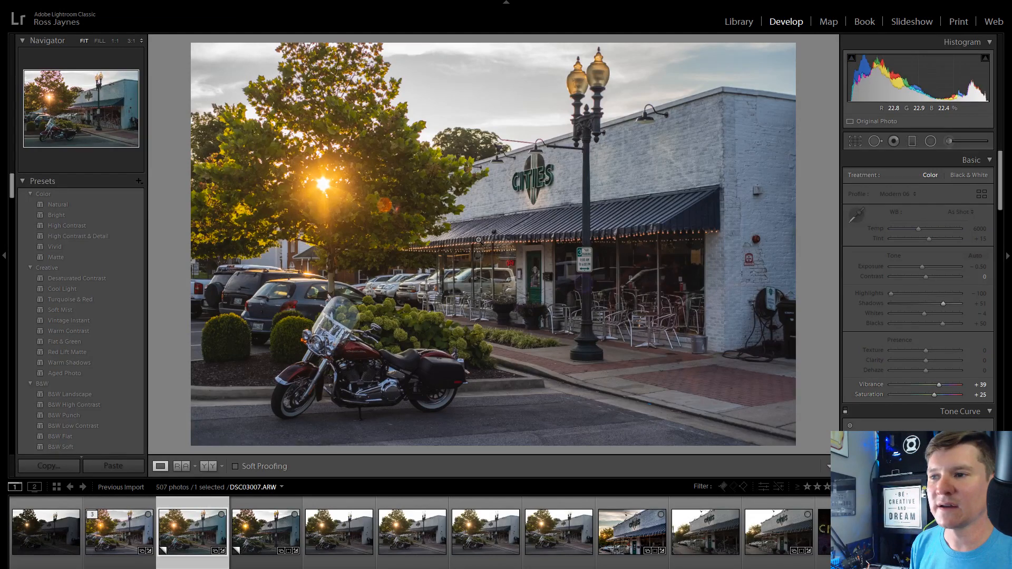
key("Right")
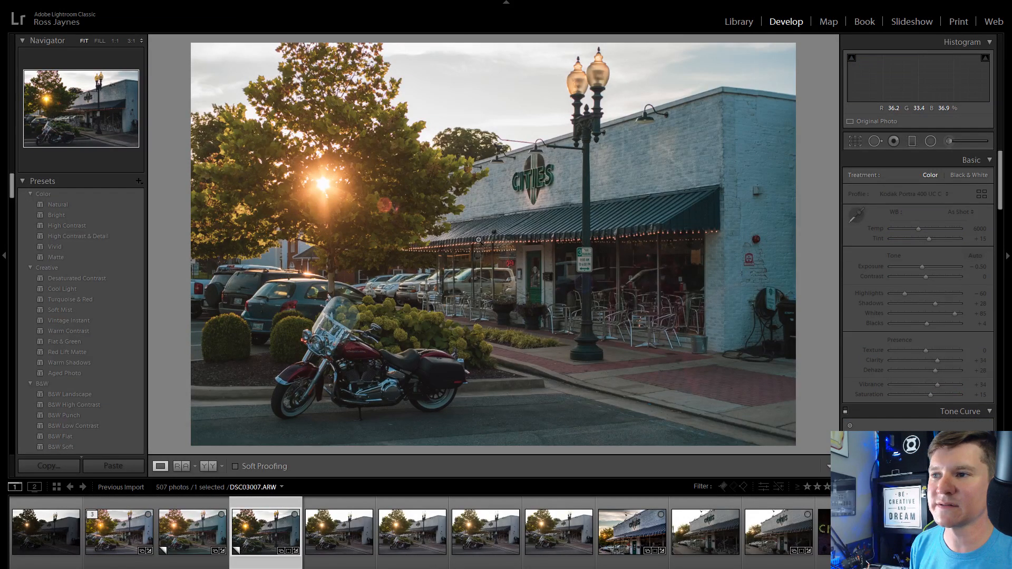
key("Left")
key("Right")
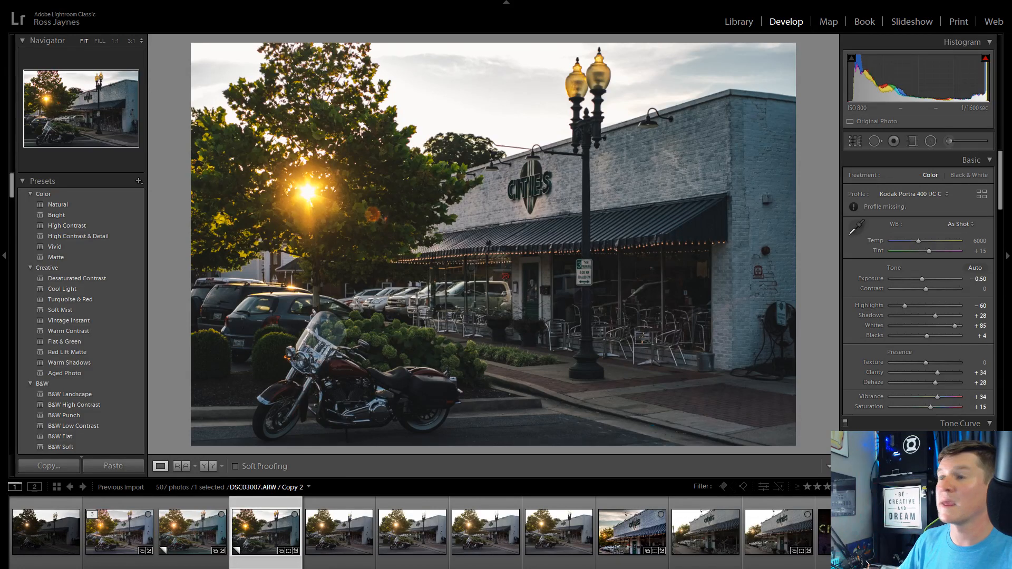
key("Right")
key("Left")
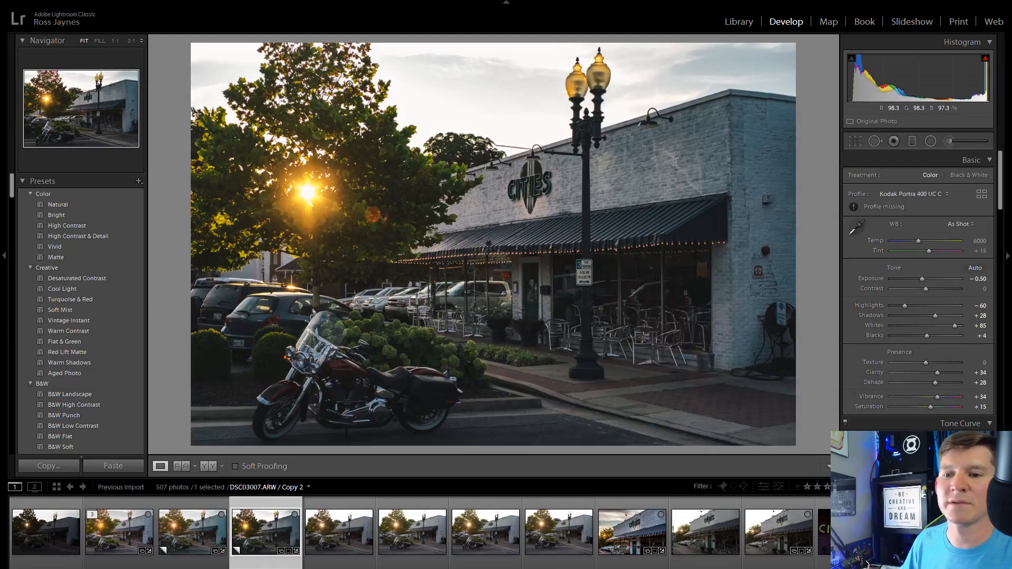
Inspect the treetop leaves against the sky in DSC03007.ARW Copy 2 at 1:1, and return to the full view
left_click(339, 135)
left_click_drag(339, 137, 524, 239)
left_click(492, 182)
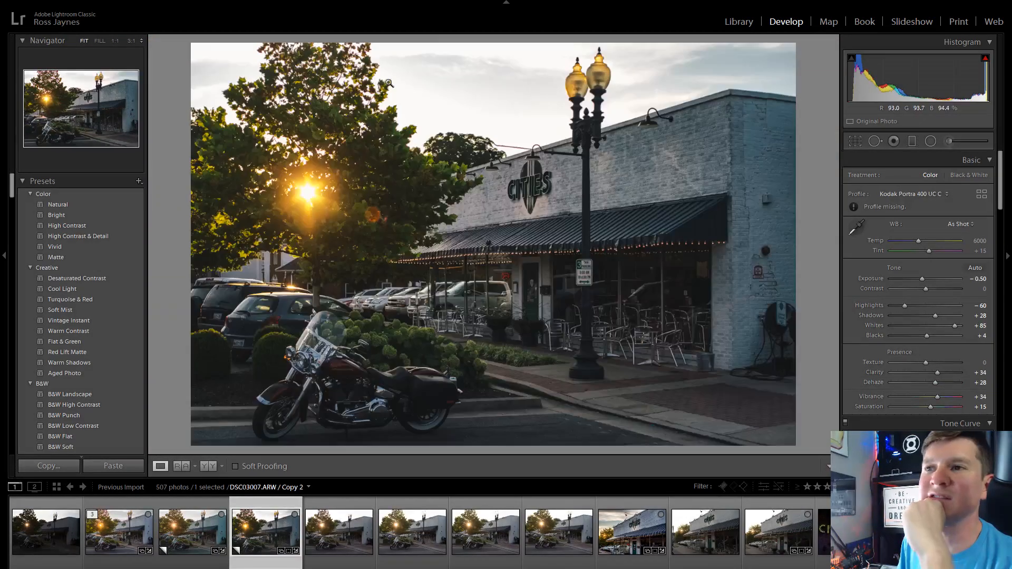
left_click(372, 90)
left_click_drag(395, 213, 424, 239)
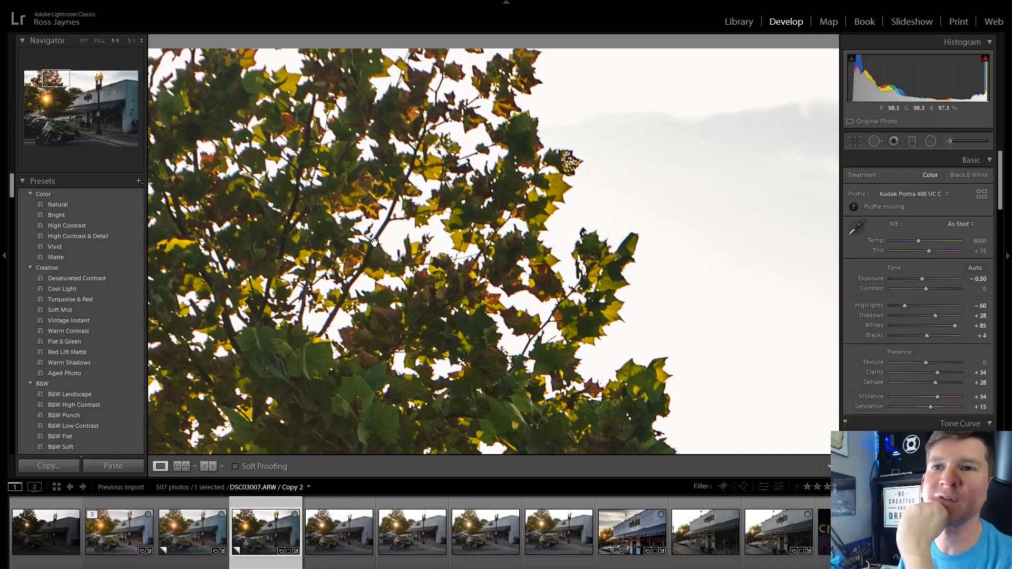
left_click(375, 244)
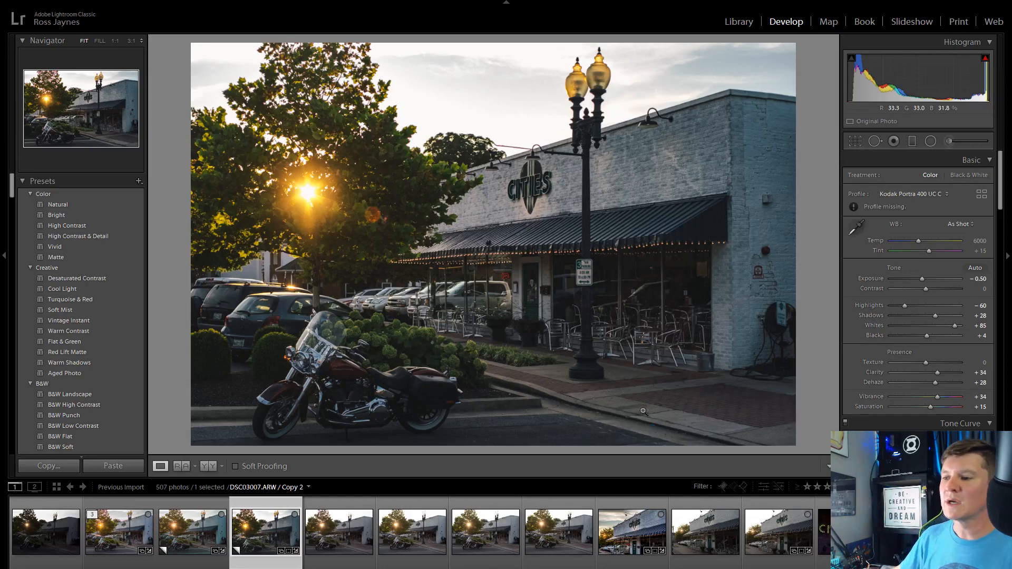
View DSC03012.ARW and examine the storefront's brick wall at 1:1 before returning to the full photo
left_click(646, 529)
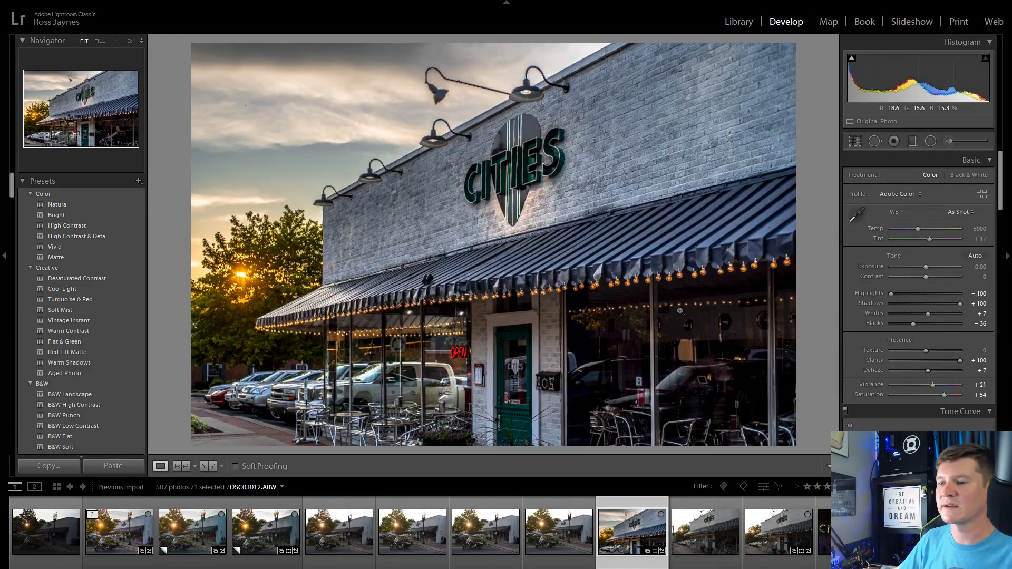
left_click(427, 211)
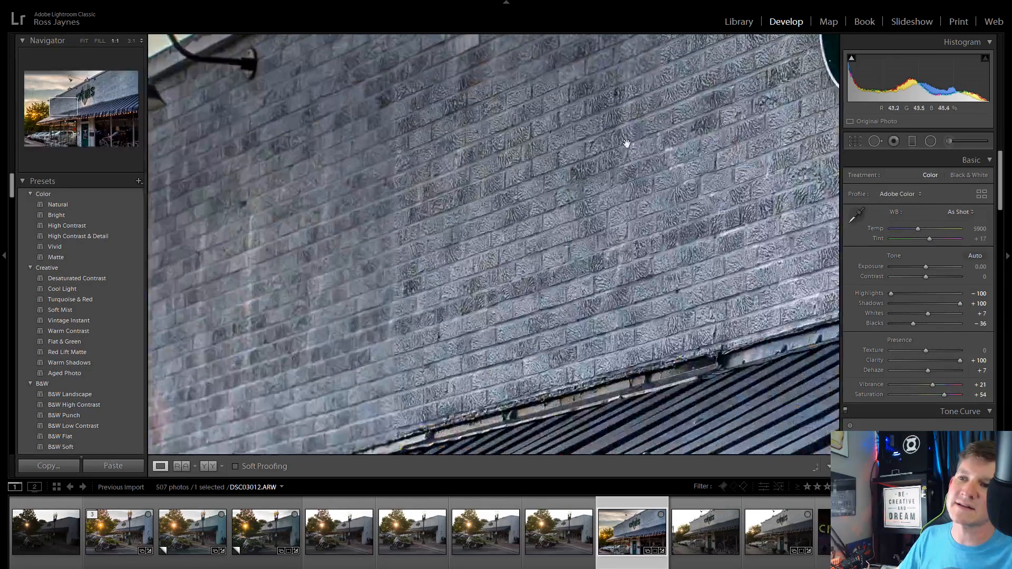
left_click(662, 158)
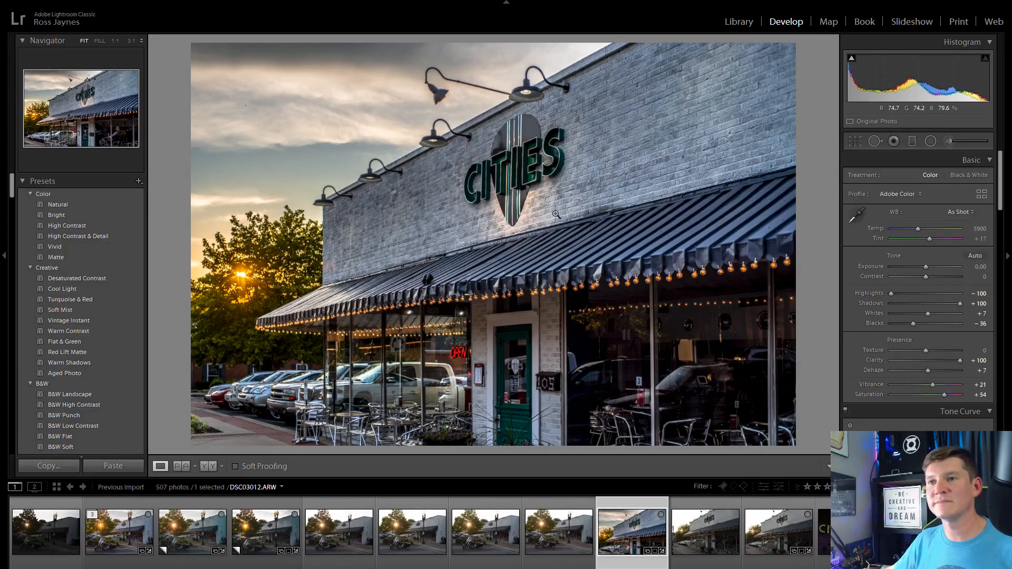
Show DSC03014.ARW and look through the installed film presets down to the VSCO Film Essentials group
left_click(786, 531)
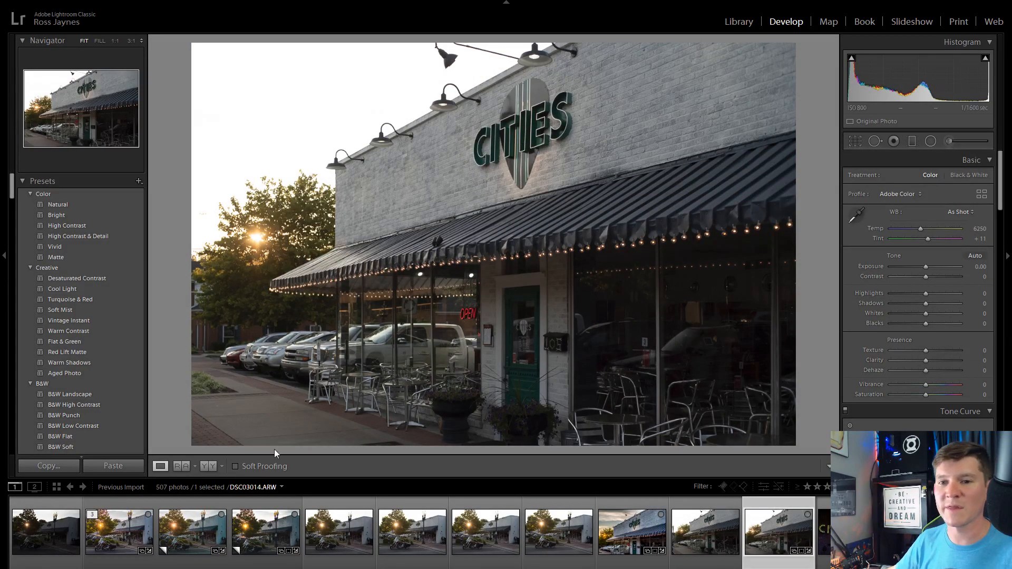
scroll(48, 323, "down", 10)
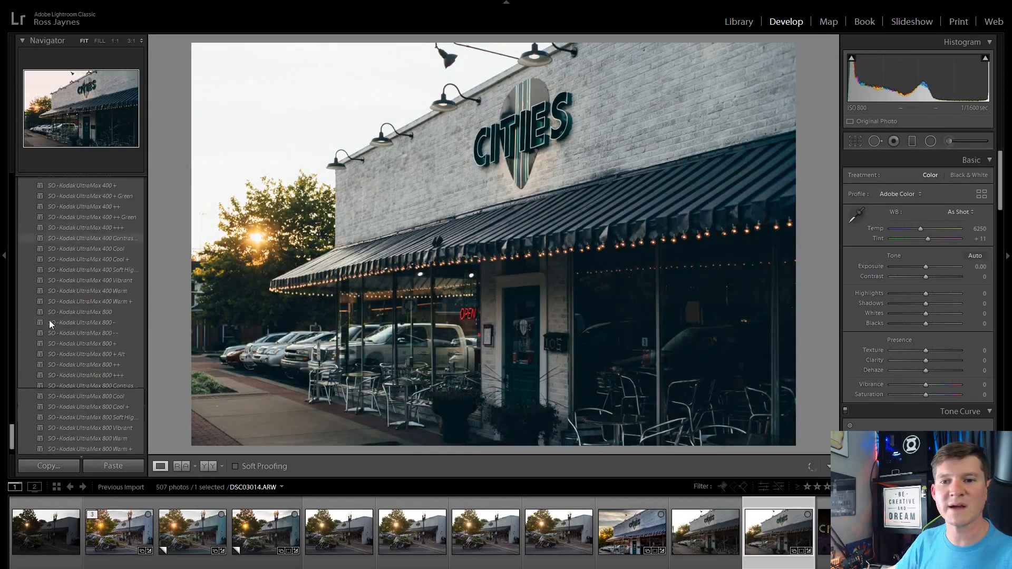
scroll(49, 321, "down", 10)
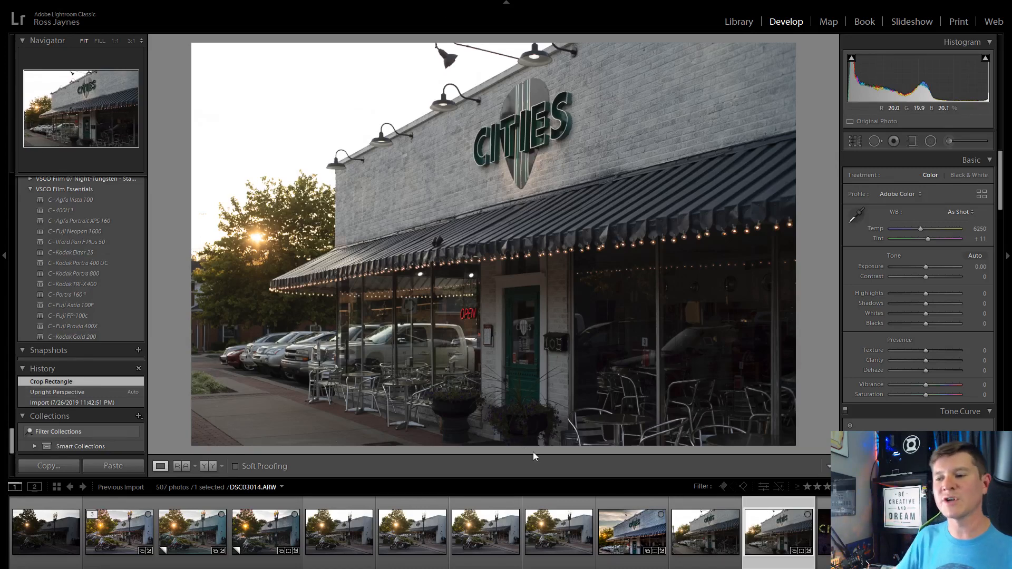
Compare the edited storefront photo DSC03012.ARW with the unedited DSC03014.ARW, and return to the start of the preset list
left_click(632, 532)
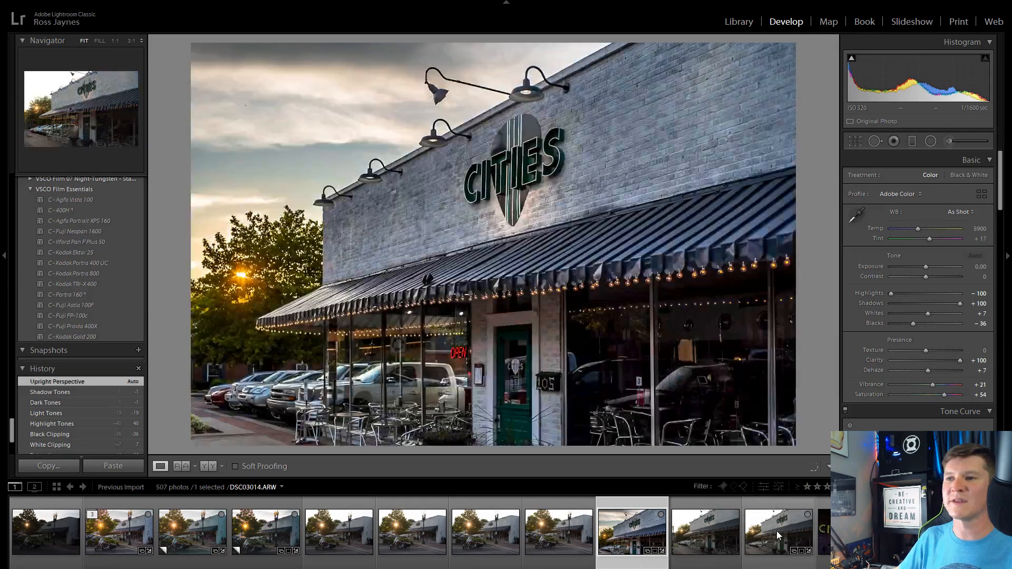
left_click(777, 530)
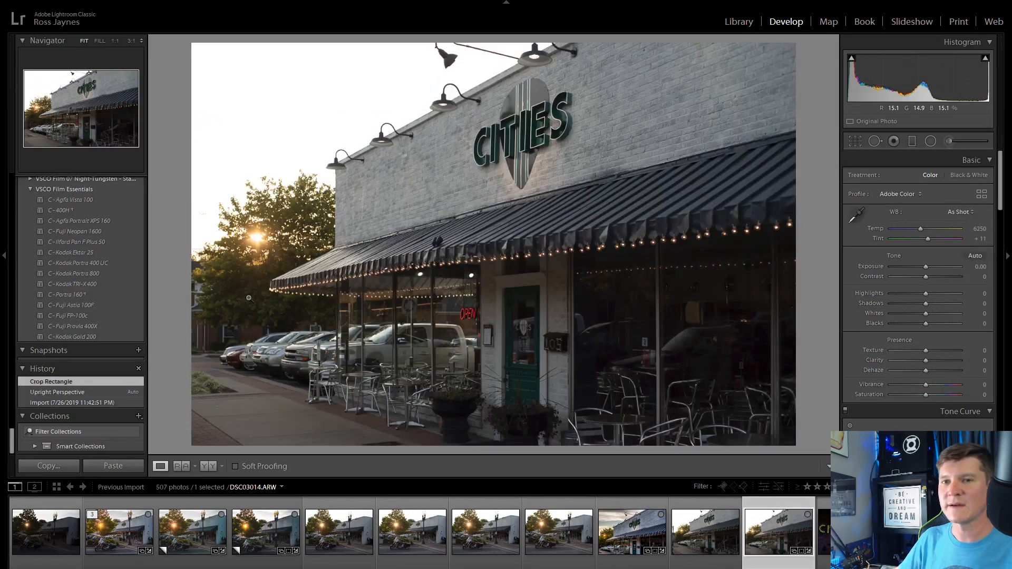
scroll(134, 298, "up", 2)
scroll(134, 298, "up", 8)
scroll(80, 316, "up", 6)
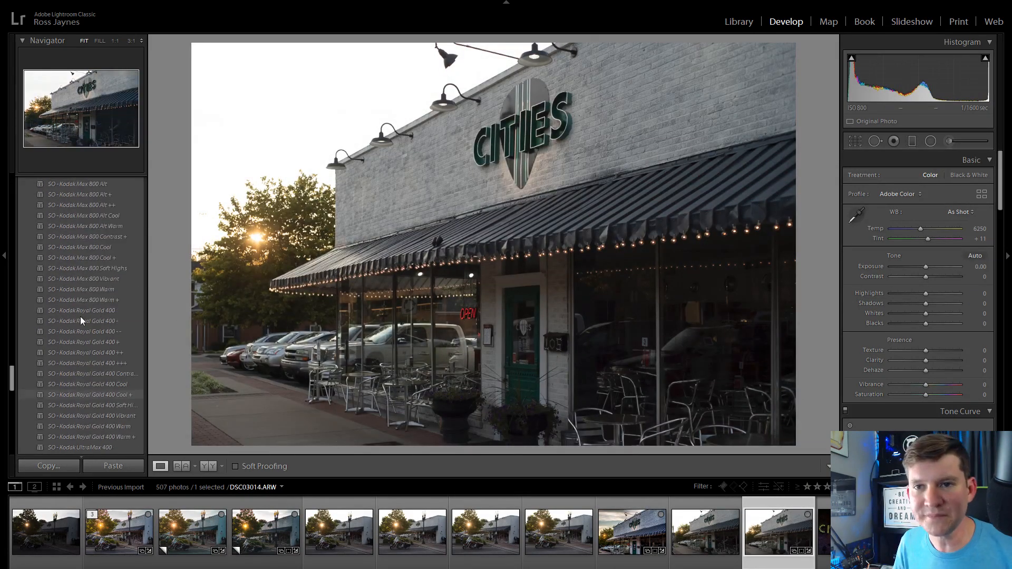
scroll(61, 325, "up", 10)
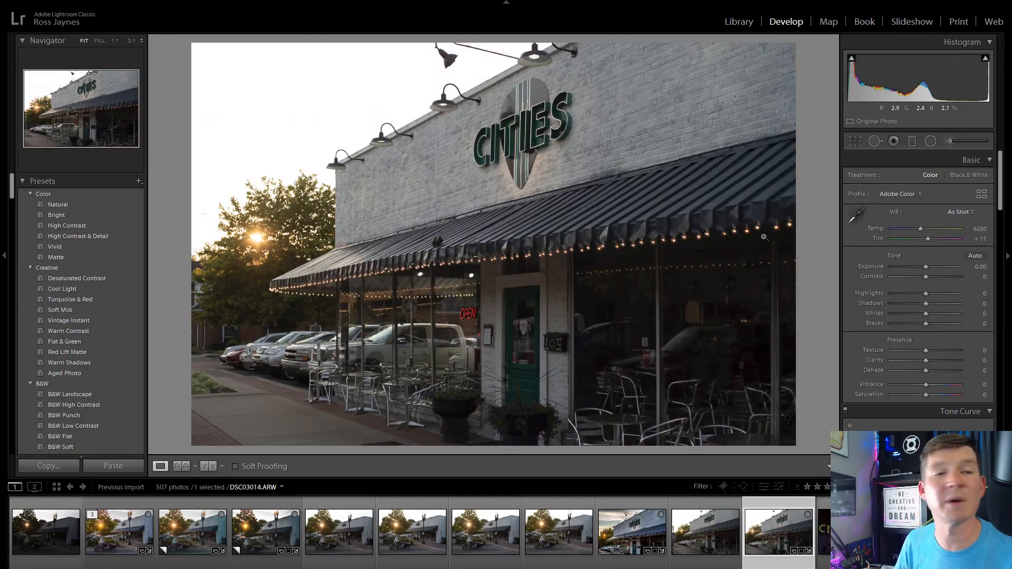
Create a virtual copy of DSC03014.ARW and select the original photo again
right_click(774, 529)
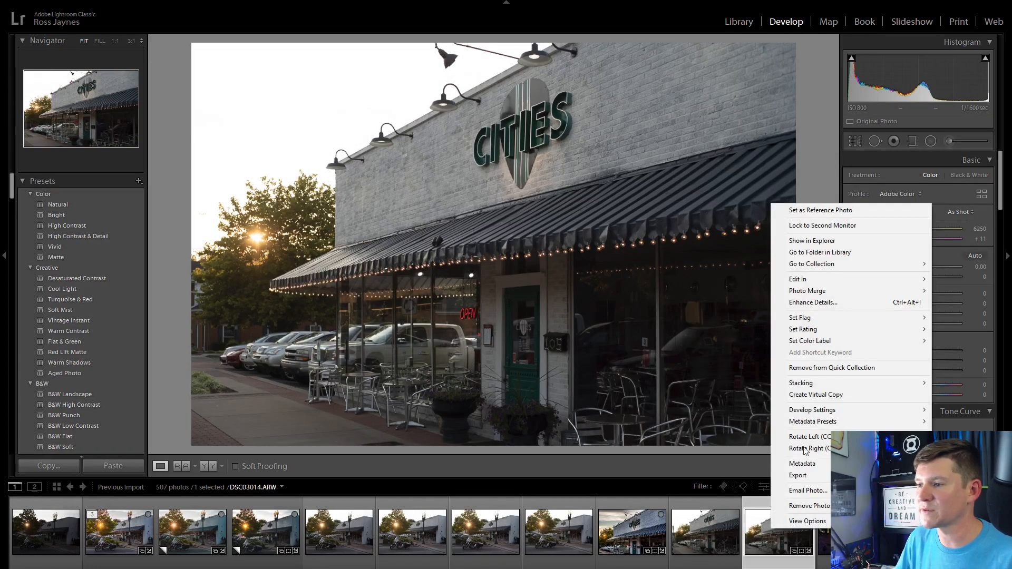
left_click(816, 395)
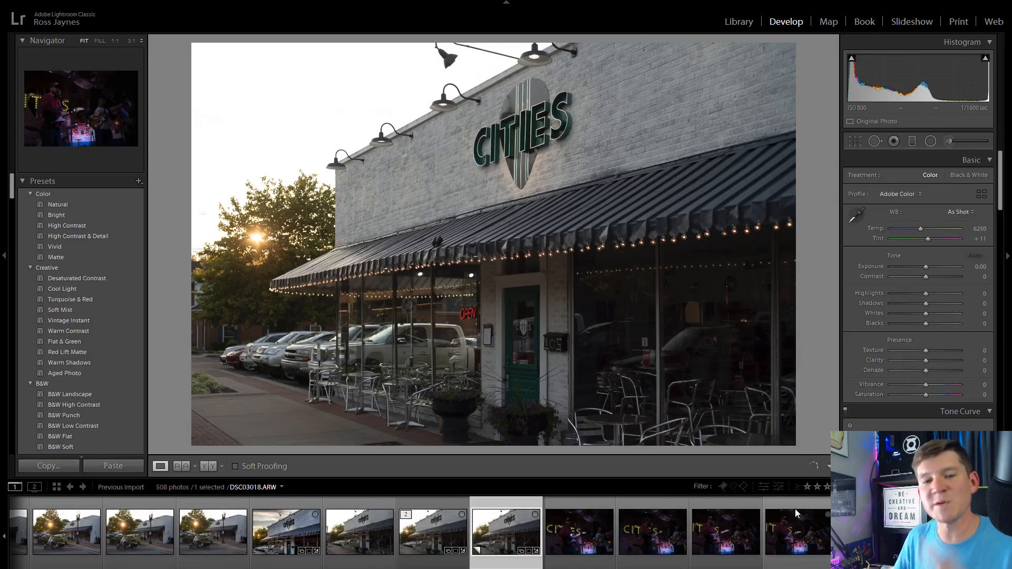
left_click(450, 538)
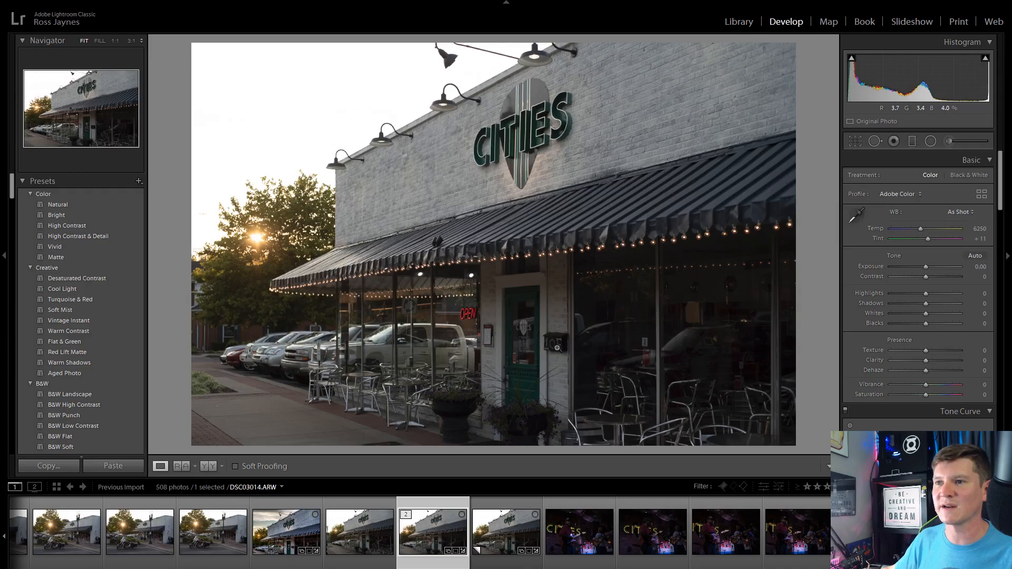
Examine the sun in the tree, the awning's string lights and the storefront details of DSC03014.ARW at 1:1
left_click(263, 225)
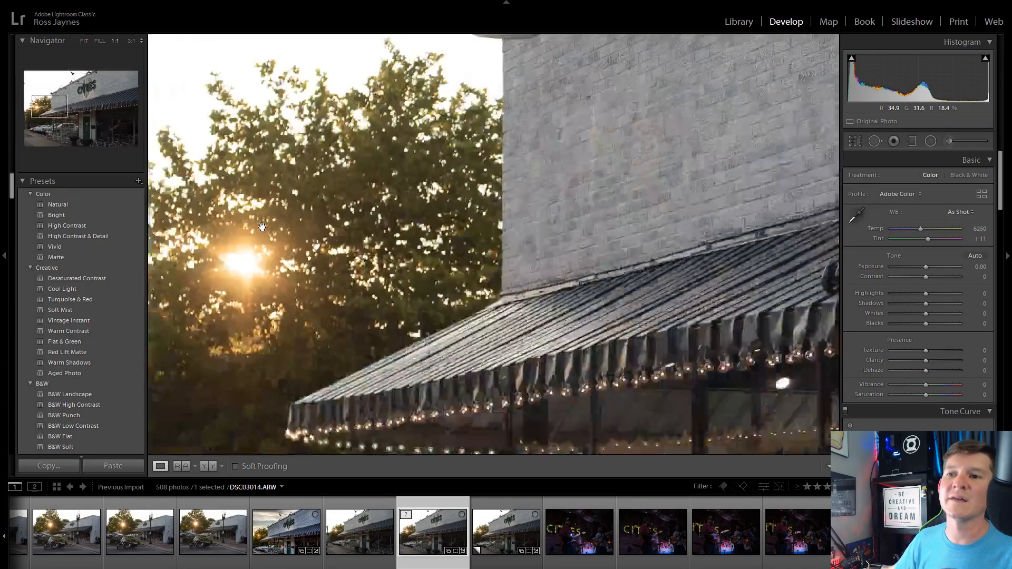
left_click_drag(237, 270, 554, 188)
left_click_drag(669, 341, 361, 192)
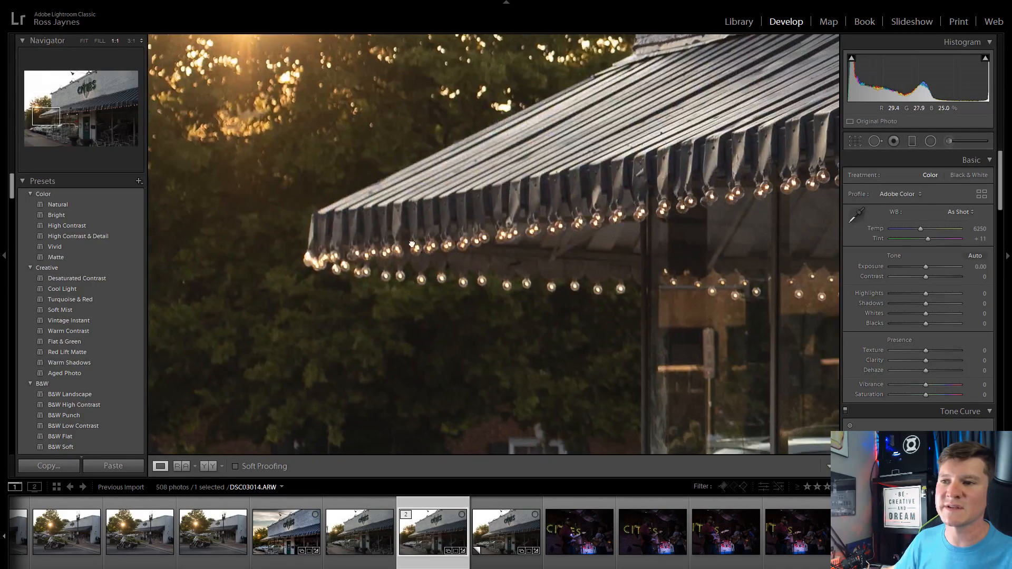
left_click_drag(412, 244, 292, 182)
left_click_drag(543, 152, 293, 120)
left_click_drag(599, 290, 195, 276)
left_click_drag(605, 135, 253, 273)
left_click_drag(531, 194, 521, 395)
left_click_drag(483, 157, 490, 295)
left_click(503, 113)
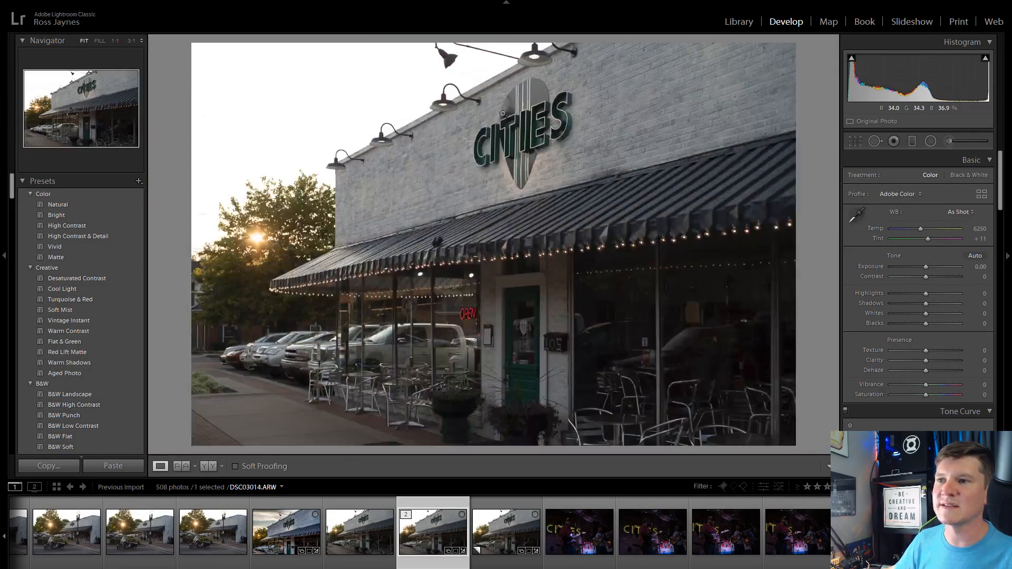
Examine the CITIES sign and the brick wall of DSC03014.ARW at 1:1, and return to the full view
left_click(549, 113)
left_click_drag(732, 195, 413, 290)
left_click_drag(442, 367, 728, 257)
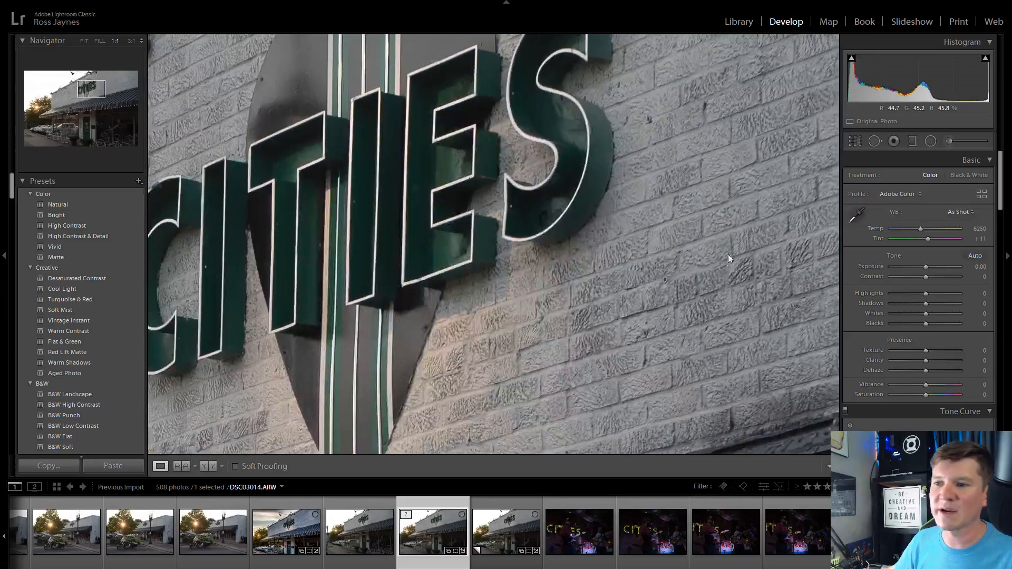
left_click_drag(449, 298, 738, 274)
left_click_drag(321, 314, 644, 289)
left_click_drag(469, 318, 582, 188)
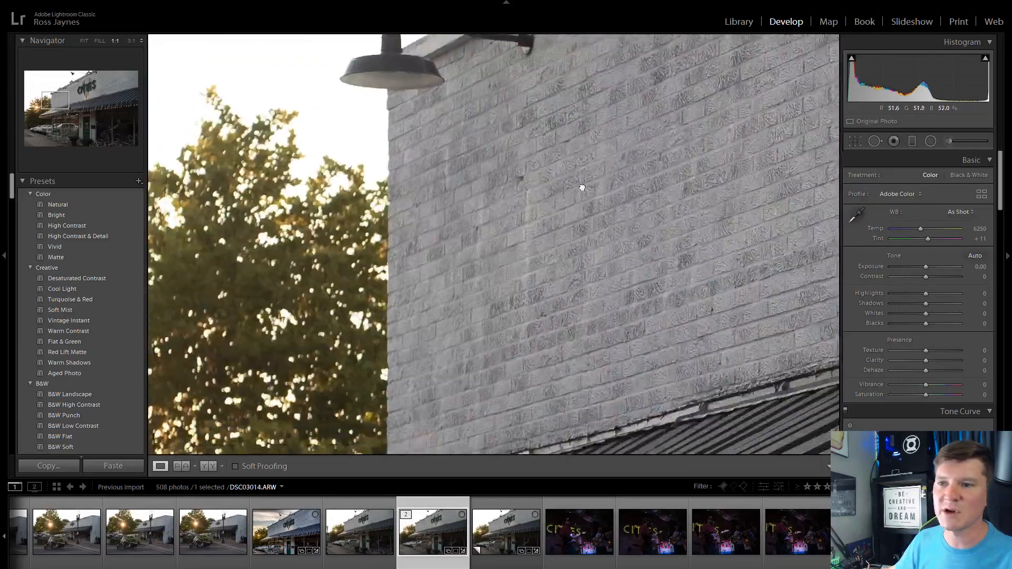
left_click_drag(701, 200, 587, 204)
left_click_drag(811, 79, 517, 141)
left_click(516, 141)
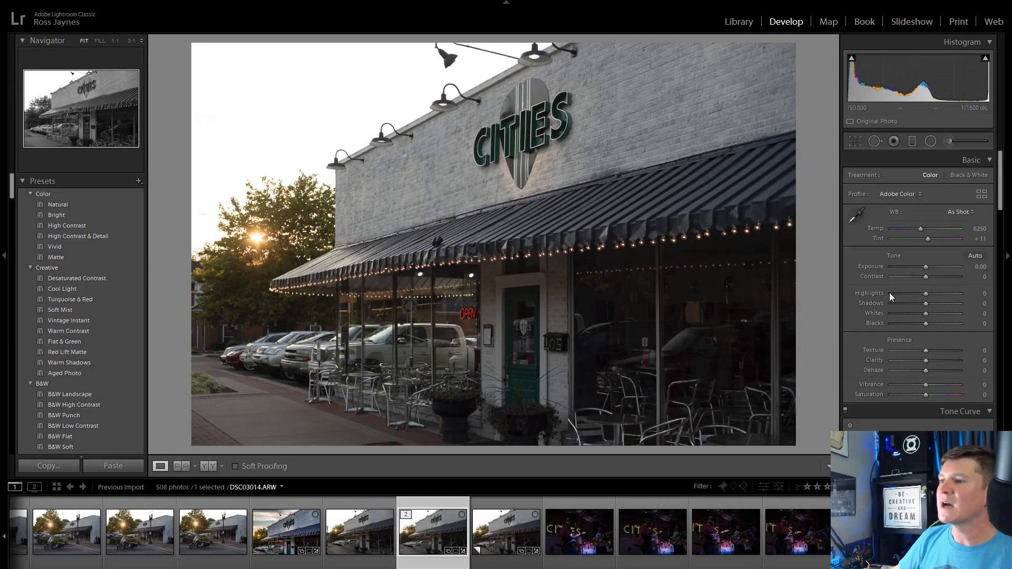
Set the tone of DSC03014.ARW to Highlights -100, Shadows +25, Whites -54 and Blacks -4
left_click_drag(923, 293, 1008, 310)
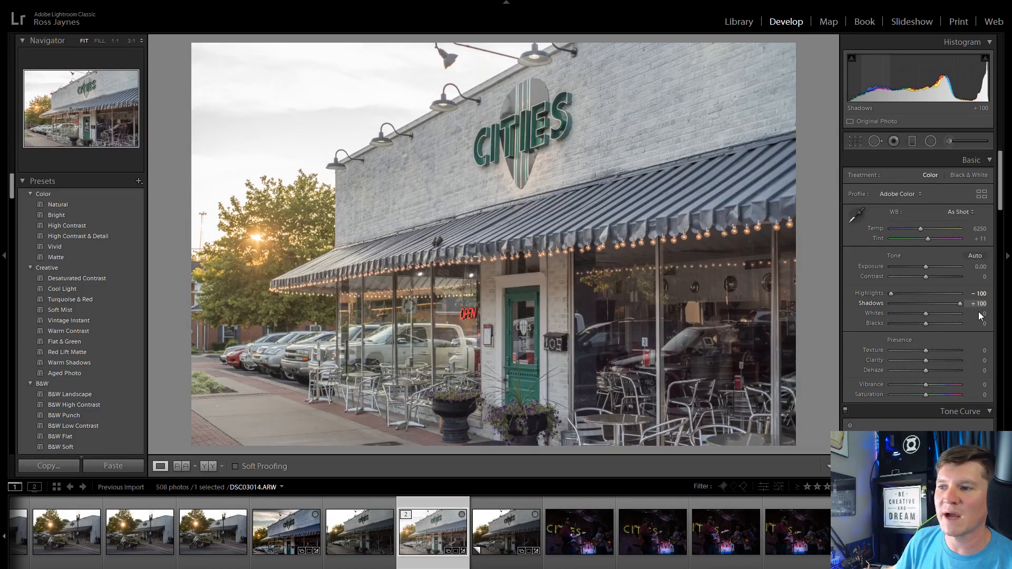
left_click_drag(965, 322, 933, 333)
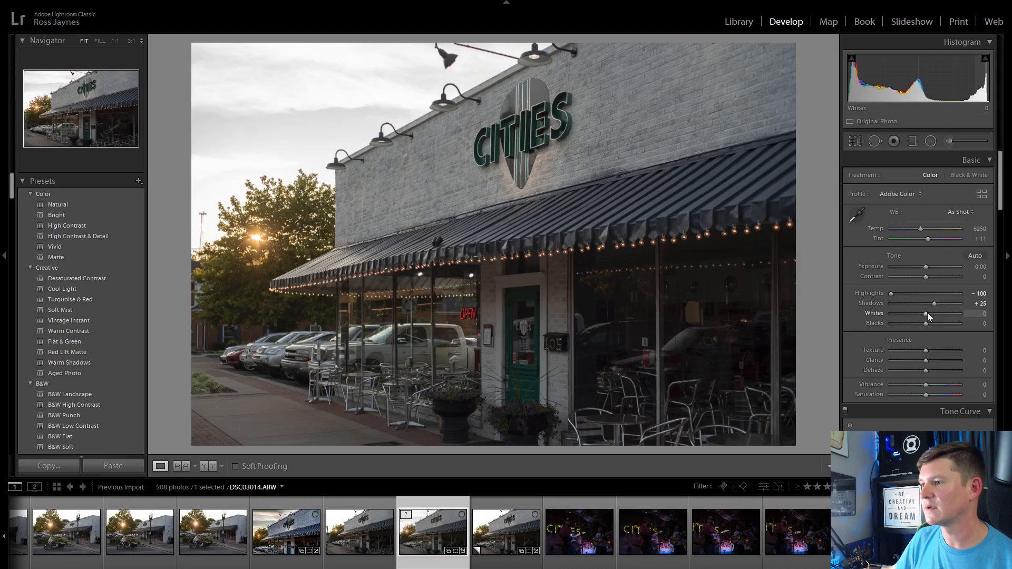
left_click_drag(927, 313, 909, 328)
double_click(909, 327)
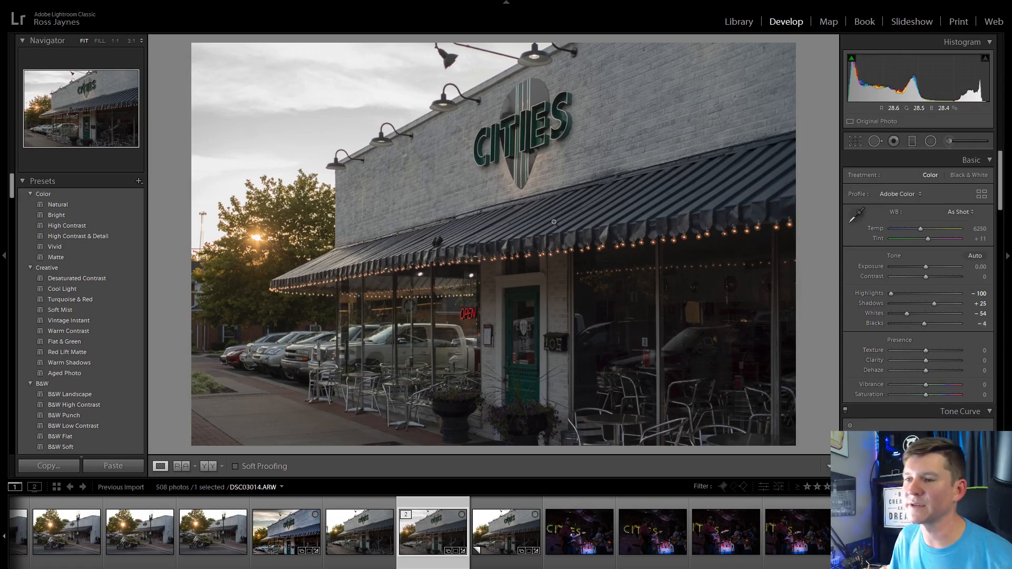
Set the photo's Clarity to +53, Vibrance to +47 and Saturation to +25, checking the storefront and brick wall up close
left_click(448, 335)
left_click(636, 268)
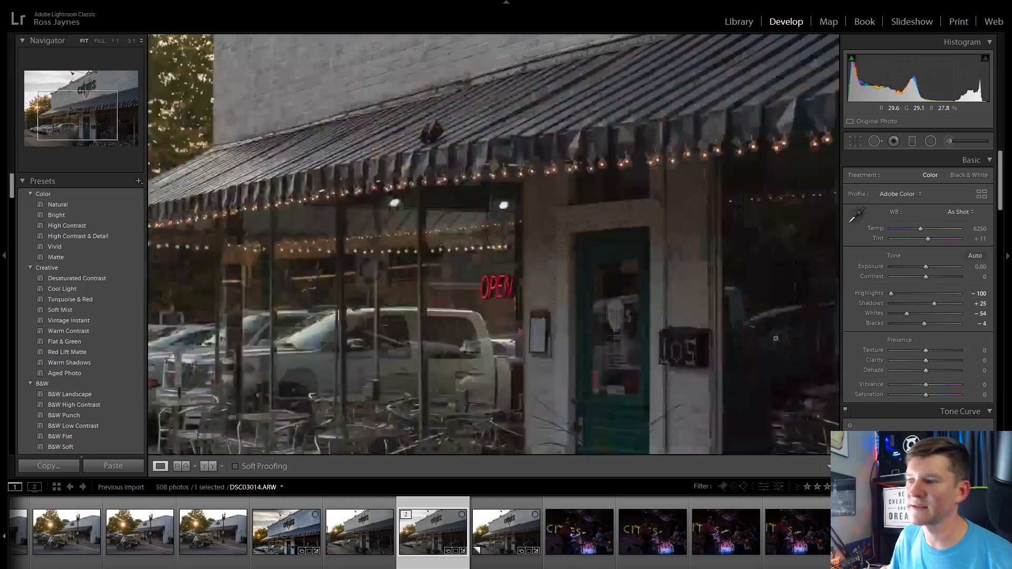
left_click_drag(928, 359, 944, 380)
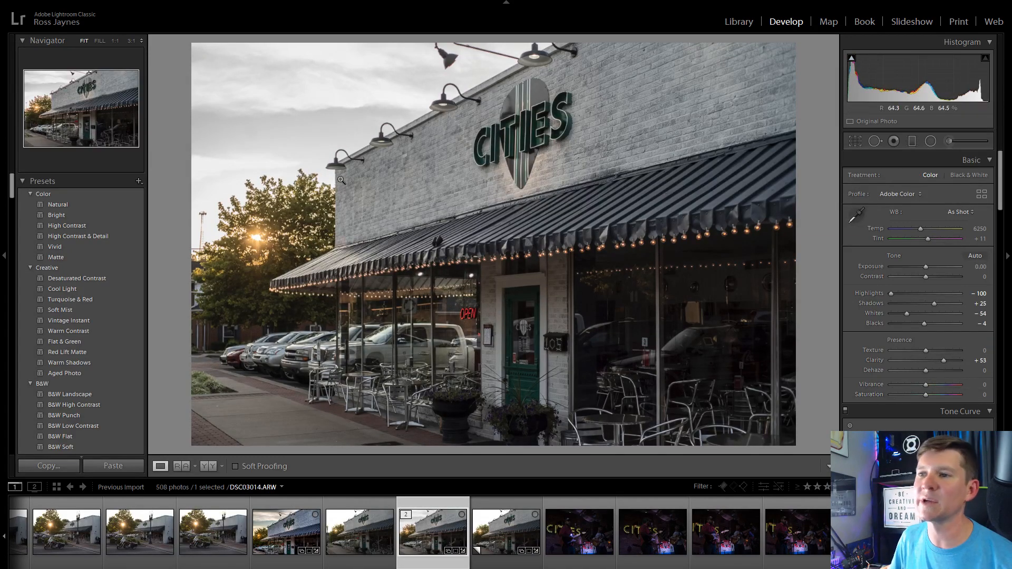
left_click(415, 164)
left_click(575, 191)
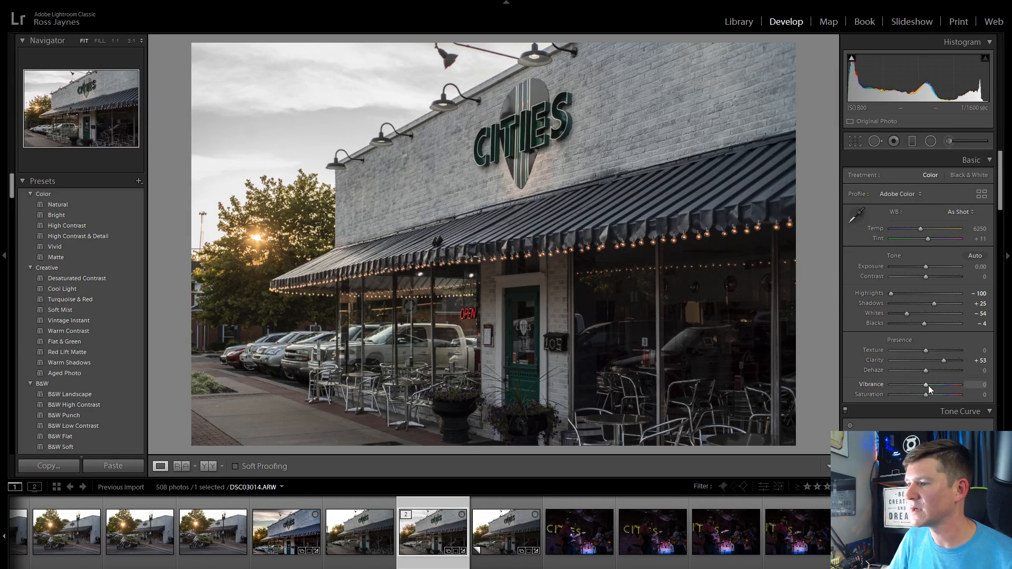
mouse_move(927, 385)
left_mouse_down()
mouse_move(949, 387)
mouse_move(938, 398)
mouse_move(942, 387)
left_mouse_up()
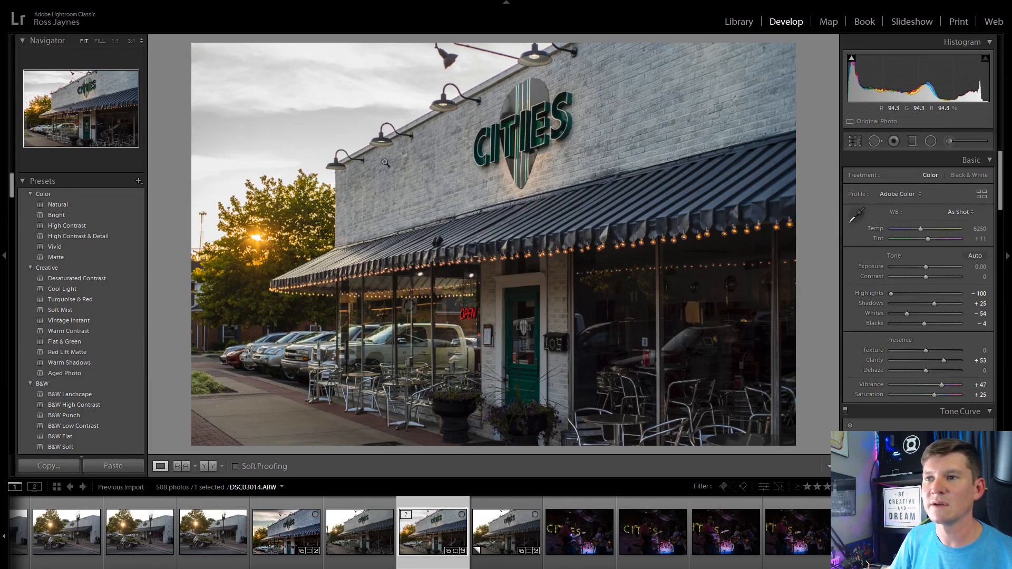
Set the tone curve regions of DSC03014.ARW to Highlights +18, Lights -1, Darks +11 and Shadows +35
scroll(918, 410, "down", 5)
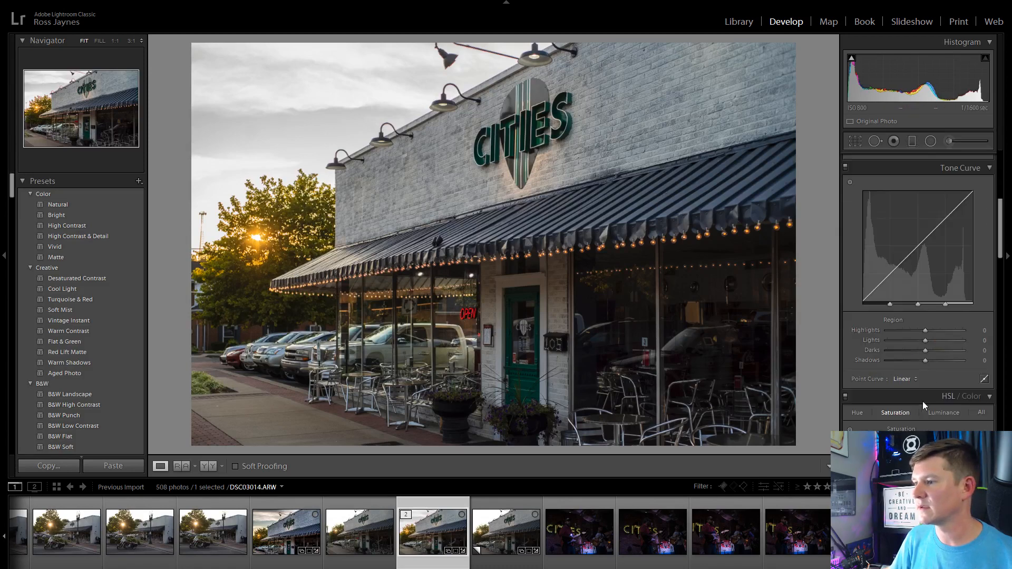
left_click_drag(926, 330, 940, 358)
scroll(756, 525, "down", 5)
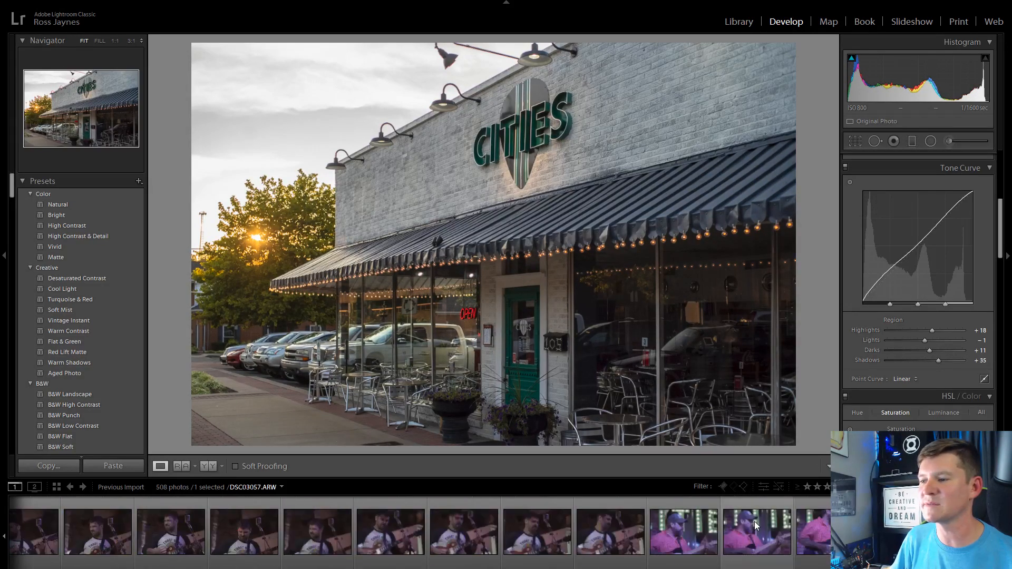
scroll(756, 525, "up", 5)
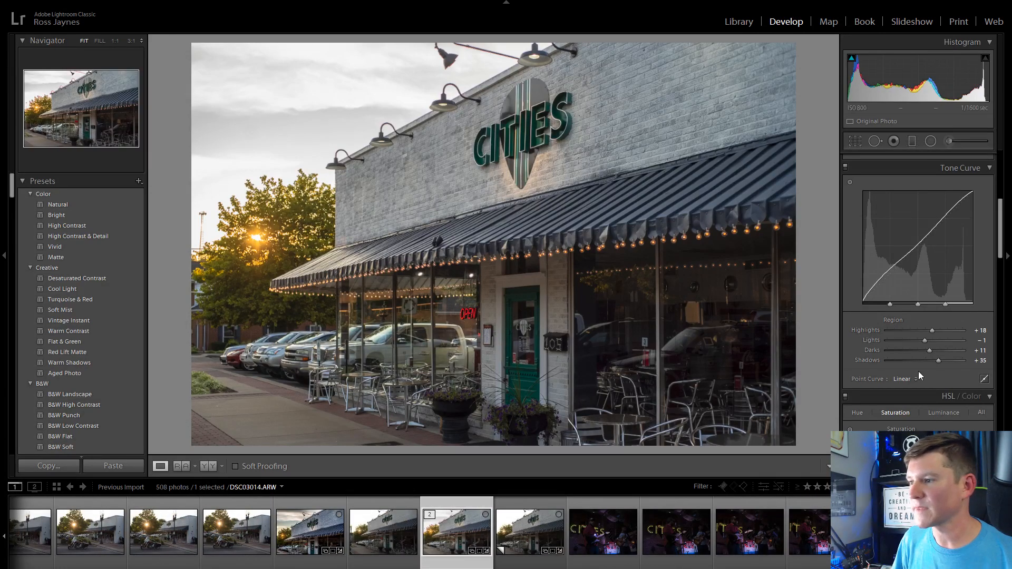
Set the sharpening amount of DSC03014.ARW to 10 and return to the basic adjustments
scroll(919, 371, "down", 10)
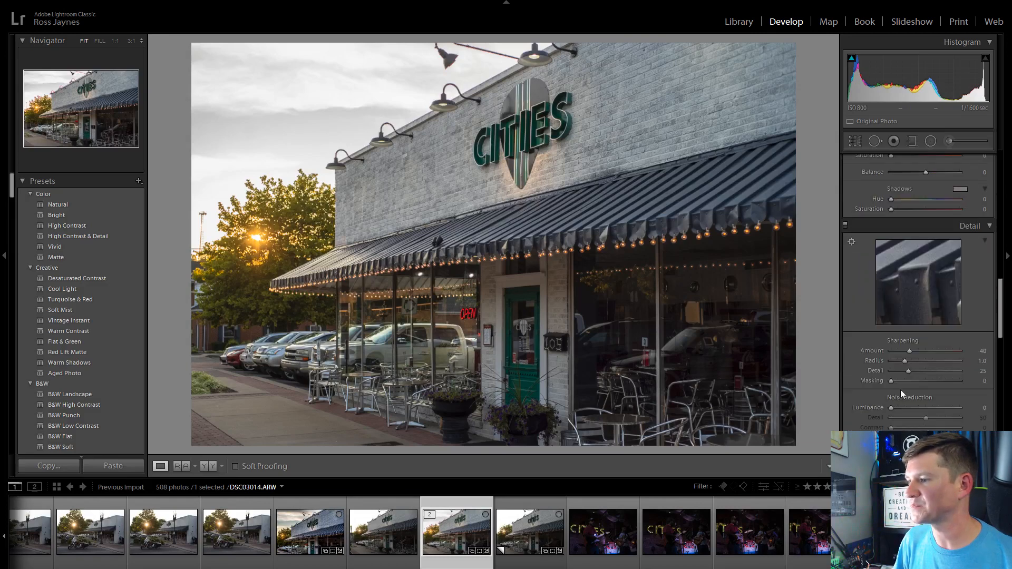
left_click_drag(903, 349, 896, 356)
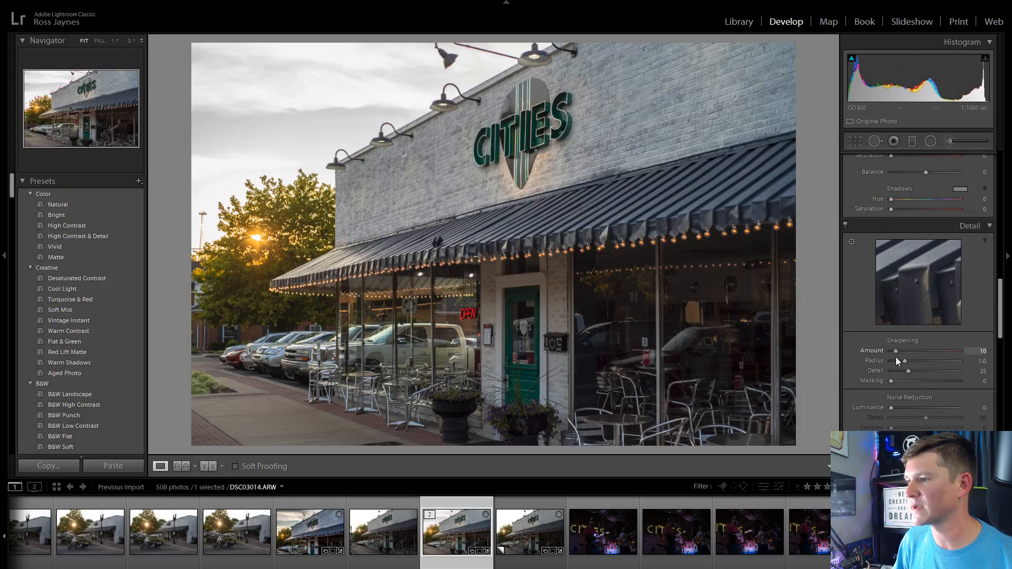
scroll(901, 410, "down", 8)
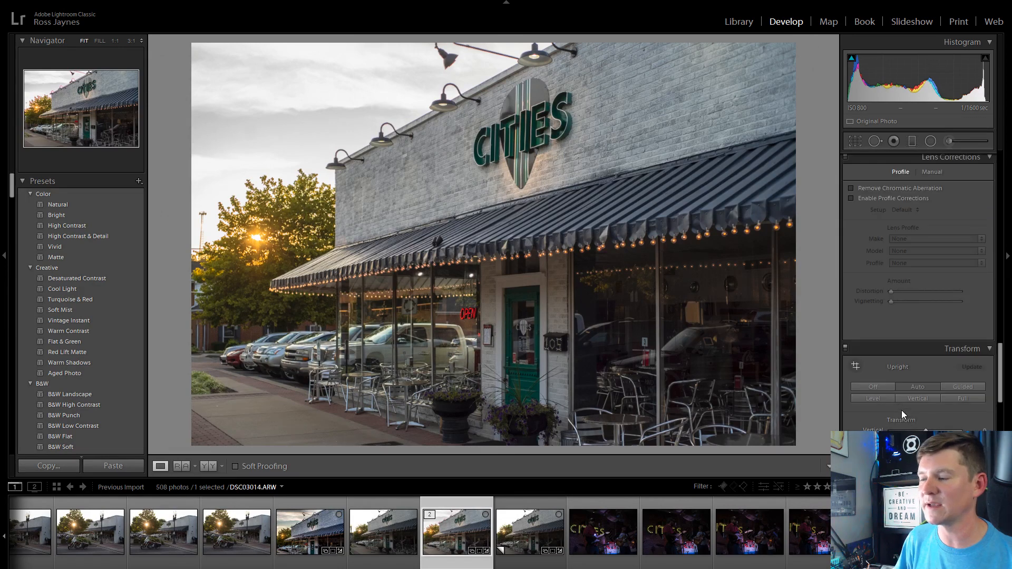
scroll(902, 410, "up", 15)
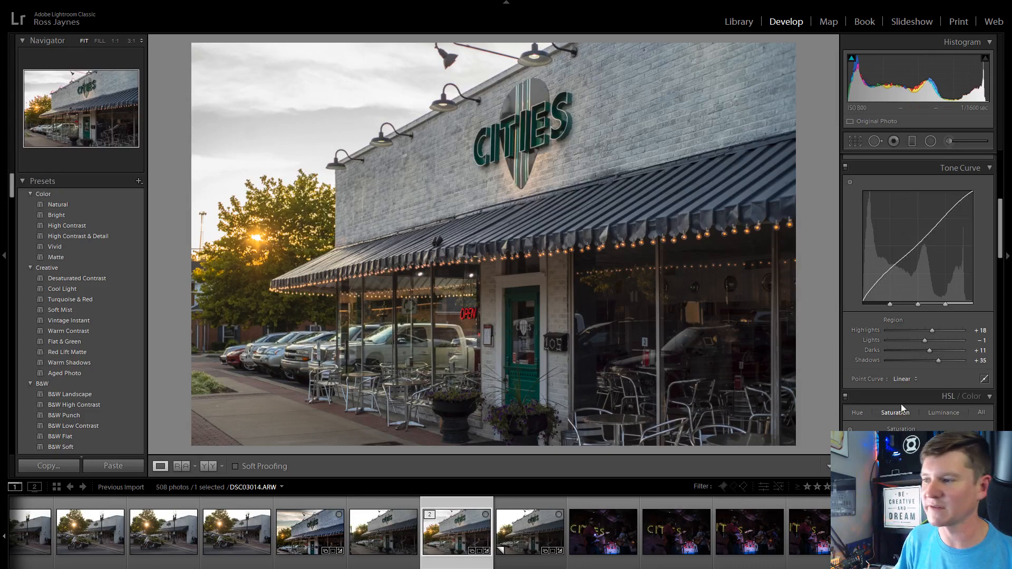
scroll(900, 404, "up", 5)
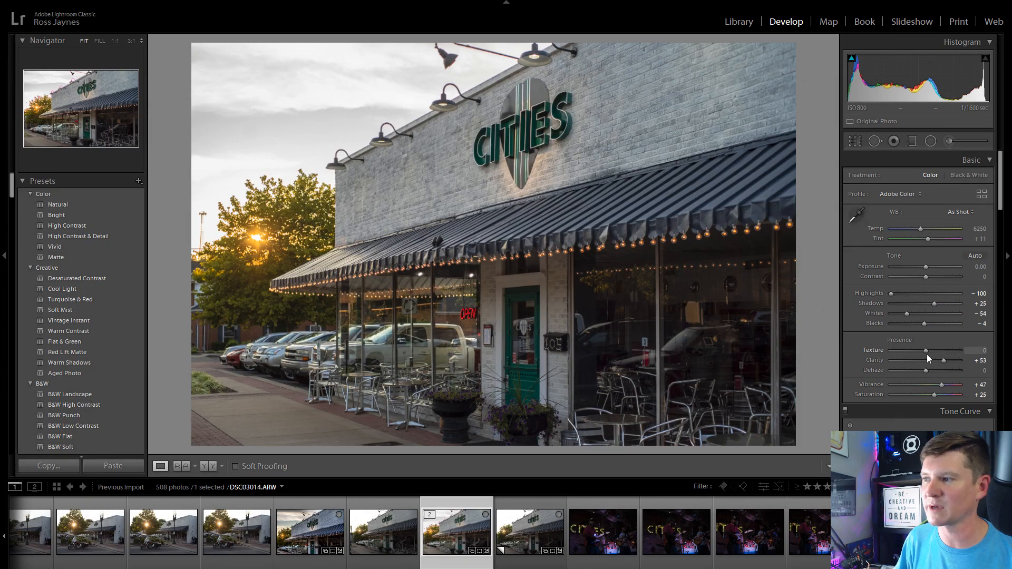
Preview the Creative, B&W and VSCO Film presets on the virtual copy of DSC03014.ARW, comparing it with the edited DSC03012.ARW
left_click(526, 535)
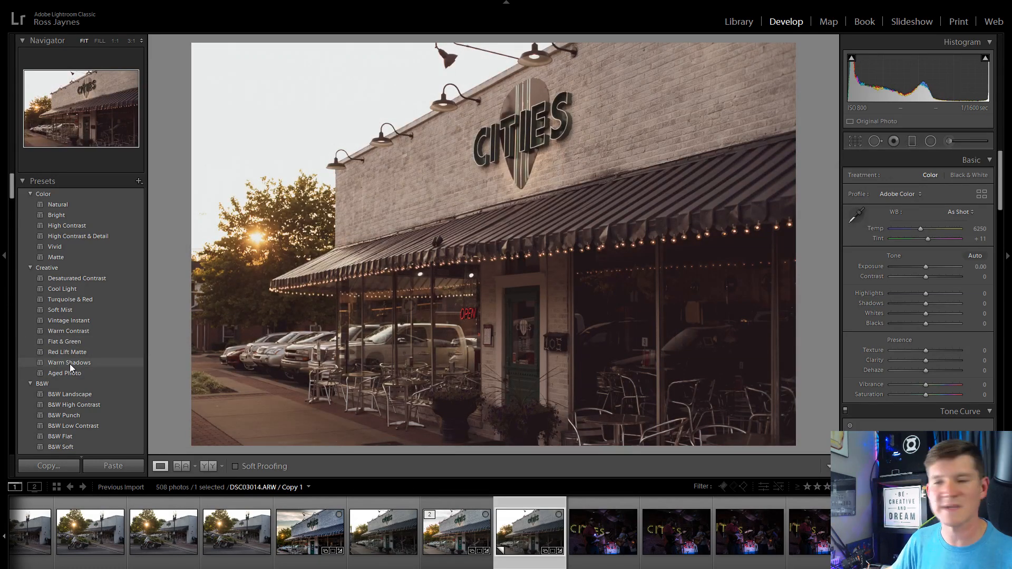
scroll(74, 363, "down", 4)
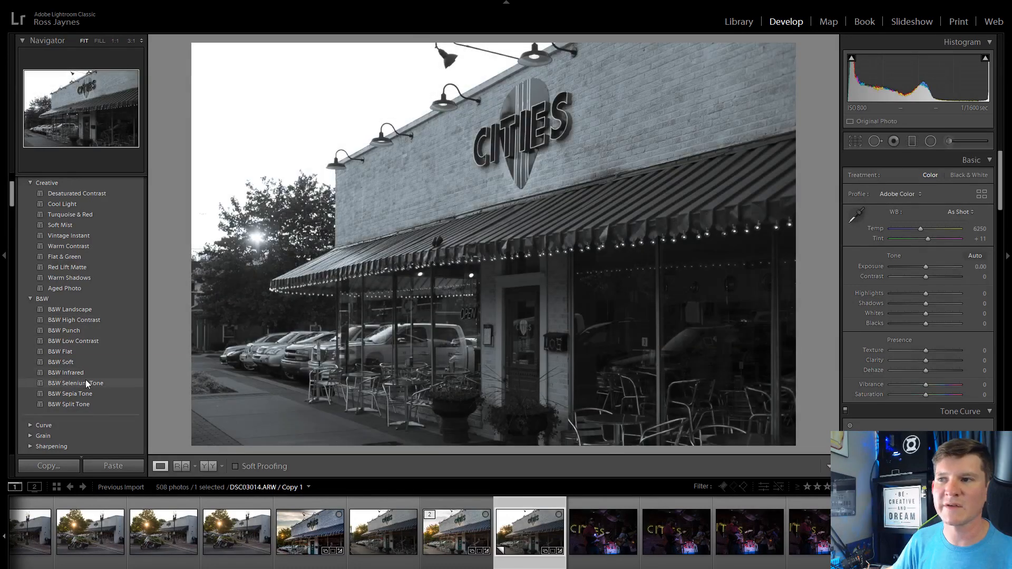
left_click(310, 531)
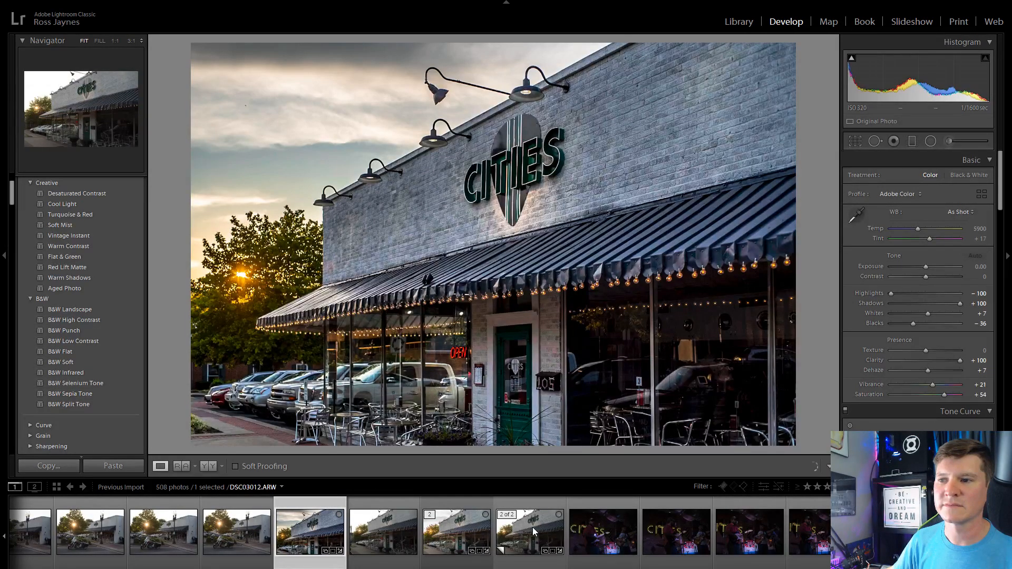
left_click(532, 528)
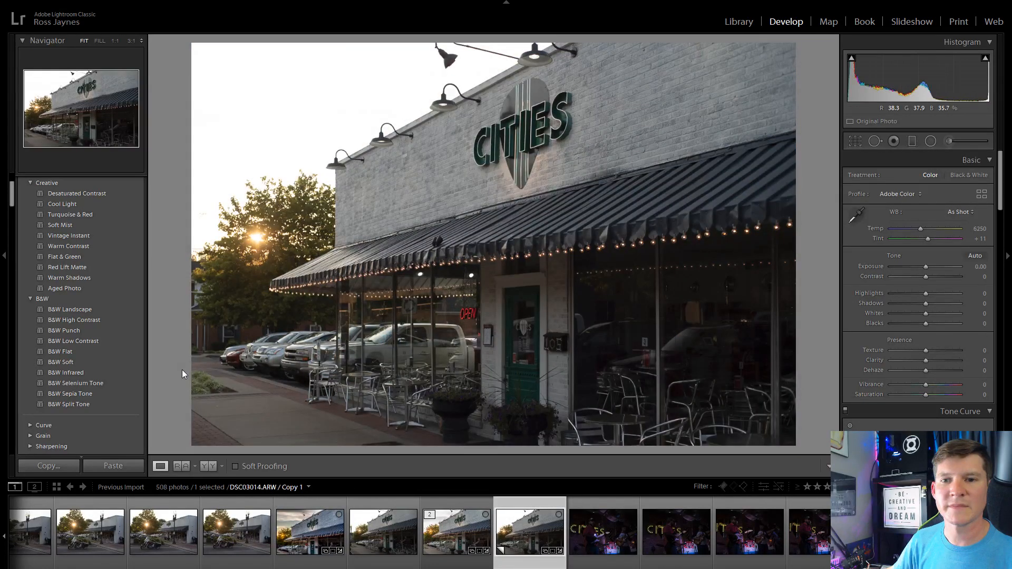
scroll(115, 367, "down", 15)
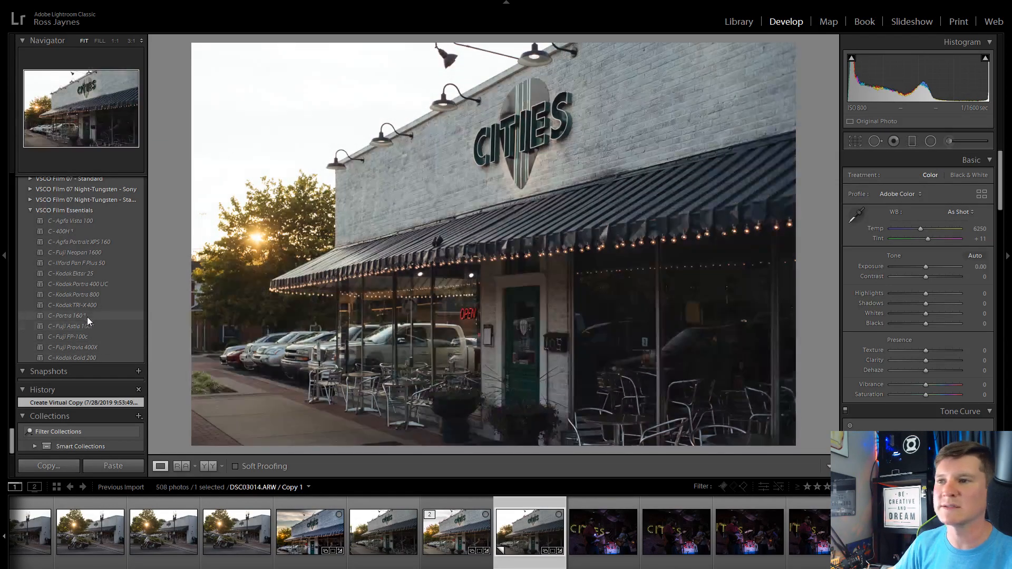
scroll(79, 324, "up", 3)
scroll(79, 322, "up", 10)
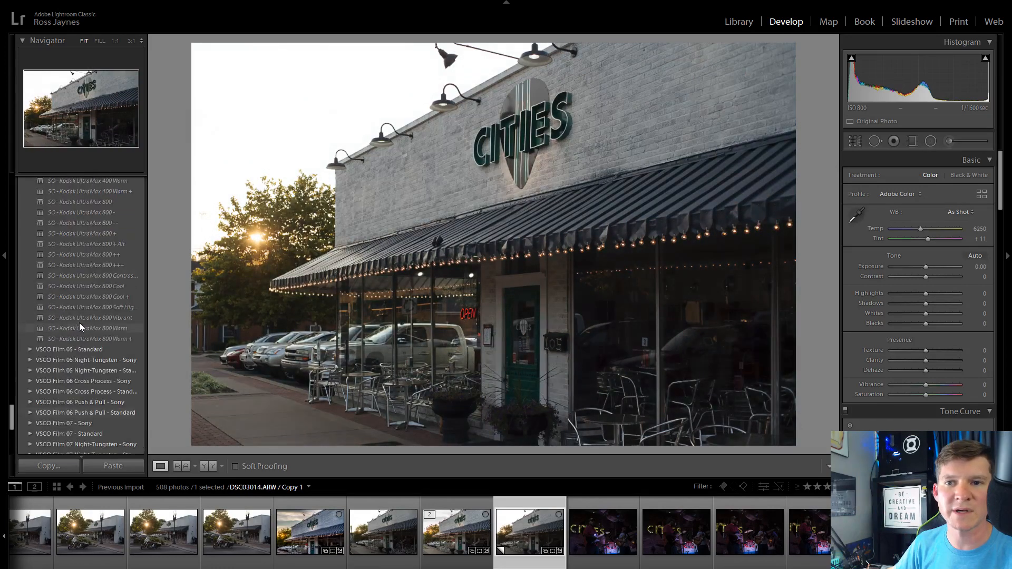
scroll(79, 323, "up", 10)
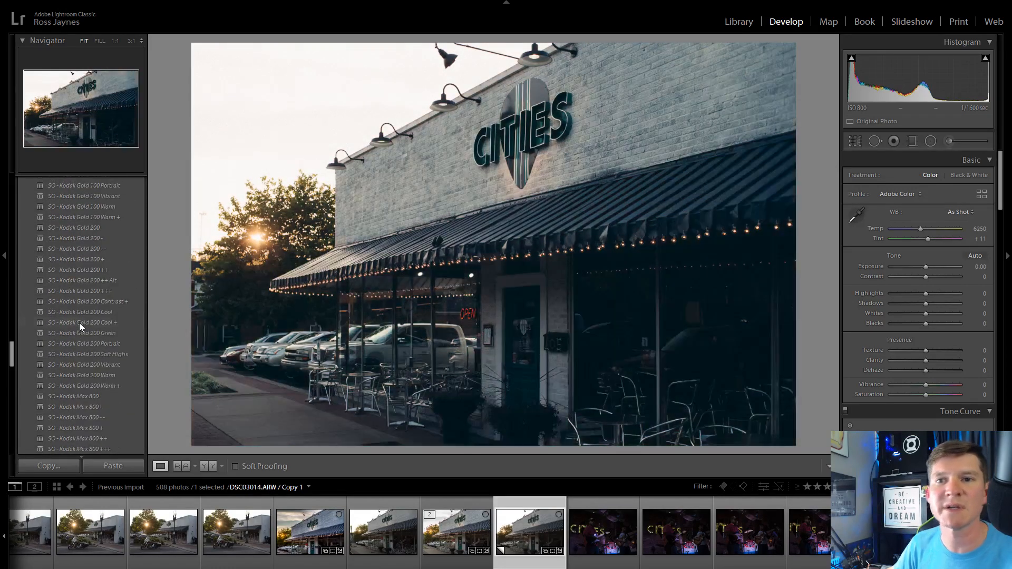
scroll(79, 322, "up", 15)
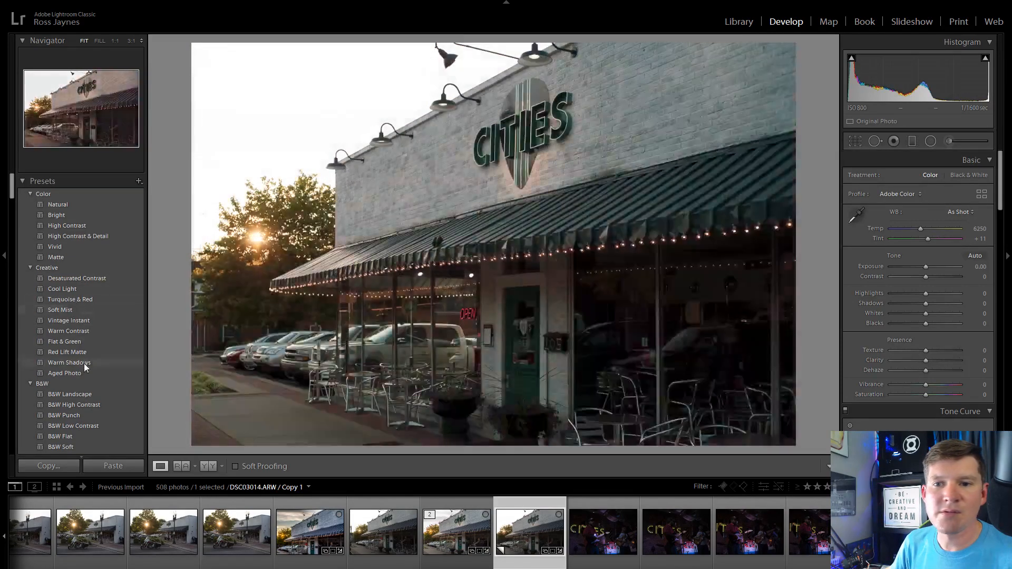
Apply the B&W Flat preset to the virtual copy, with Highlights -100, Shadows +34, Whites -21, Blacks +21, Texture -7 and Clarity +85
scroll(84, 363, "down", 3)
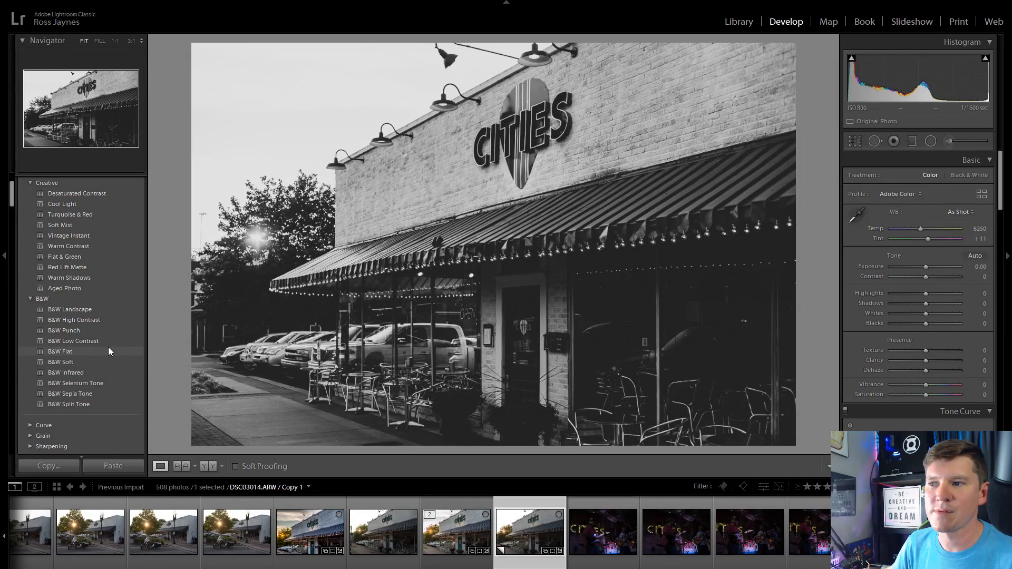
left_click(108, 347)
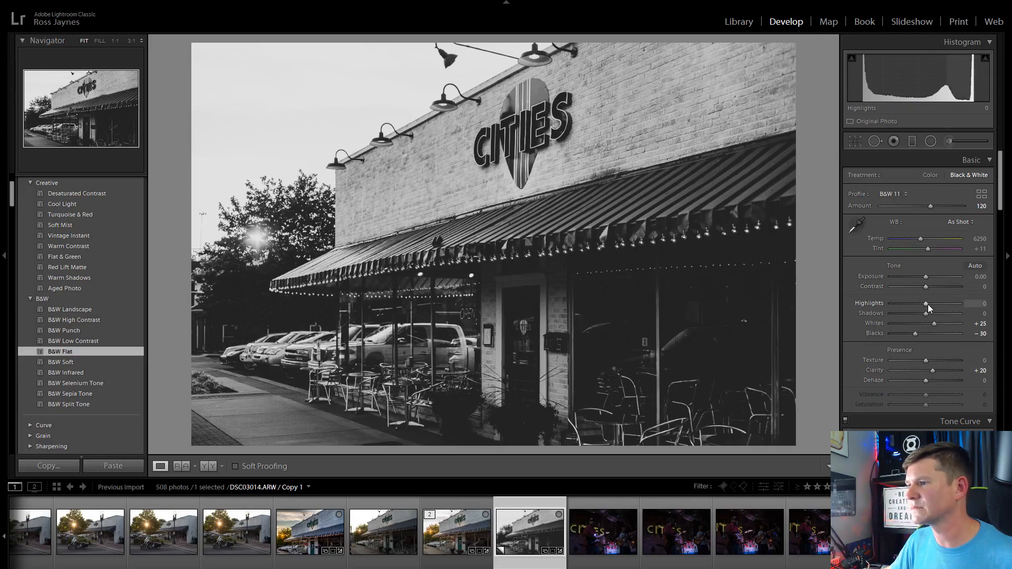
left_click_drag(925, 304, 931, 331)
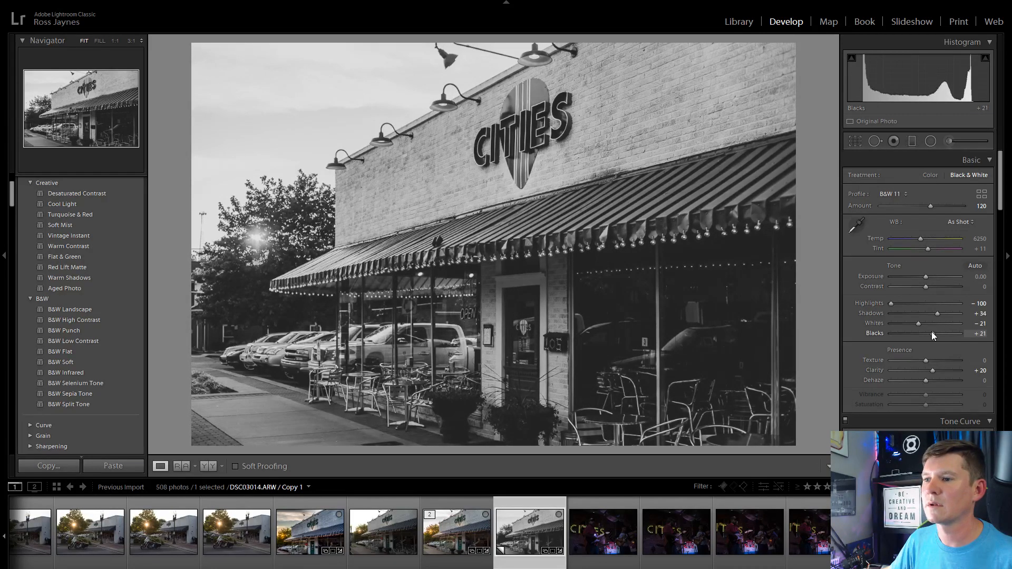
left_click(923, 360)
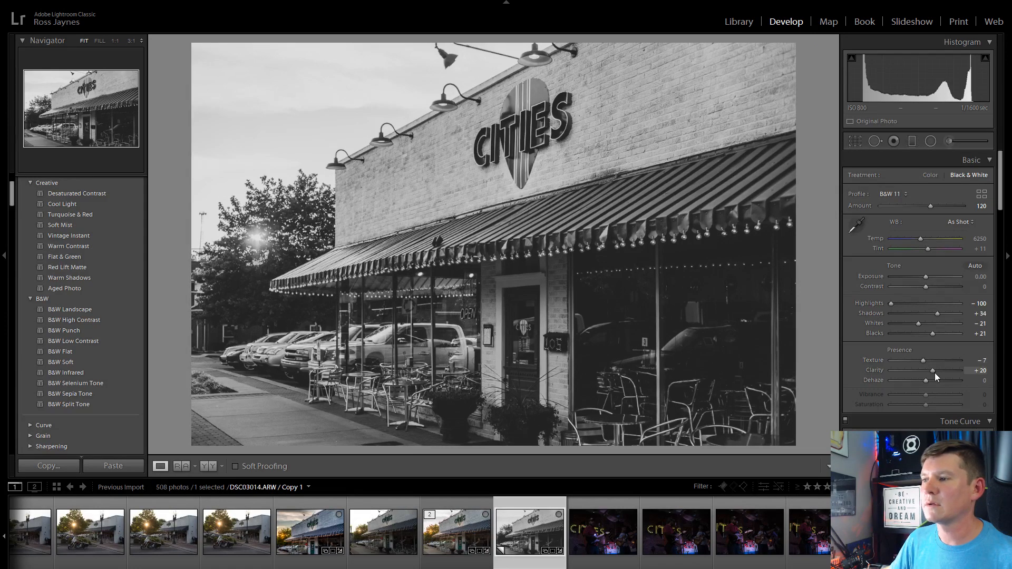
left_click_drag(935, 372, 957, 371)
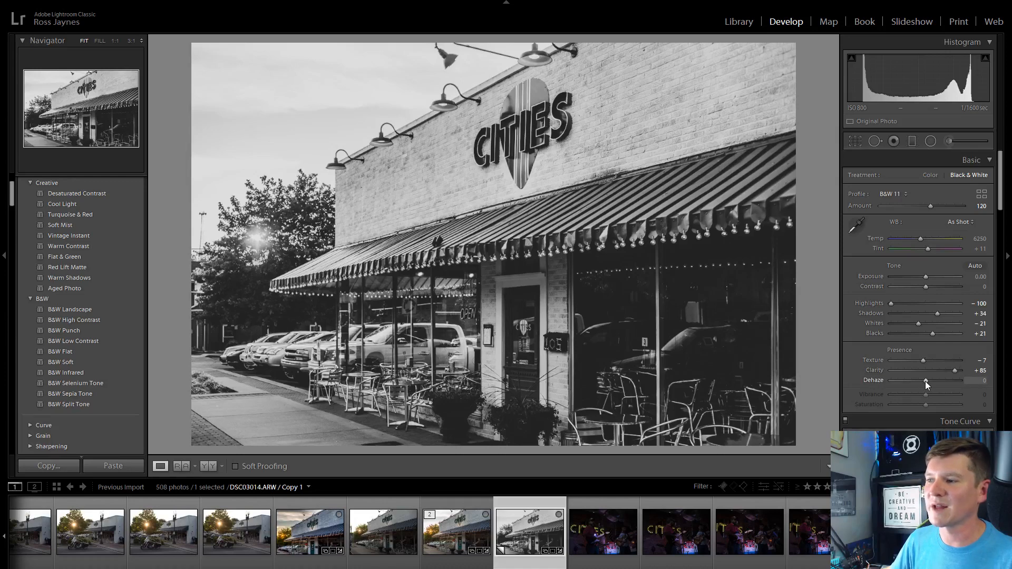
Set the virtual copy's tone curve to Highlights +8, Lights -57 and Darks +18, and lower its Shadows beyond -22
scroll(925, 381, "down", 5)
left_click_drag(924, 339, 915, 372)
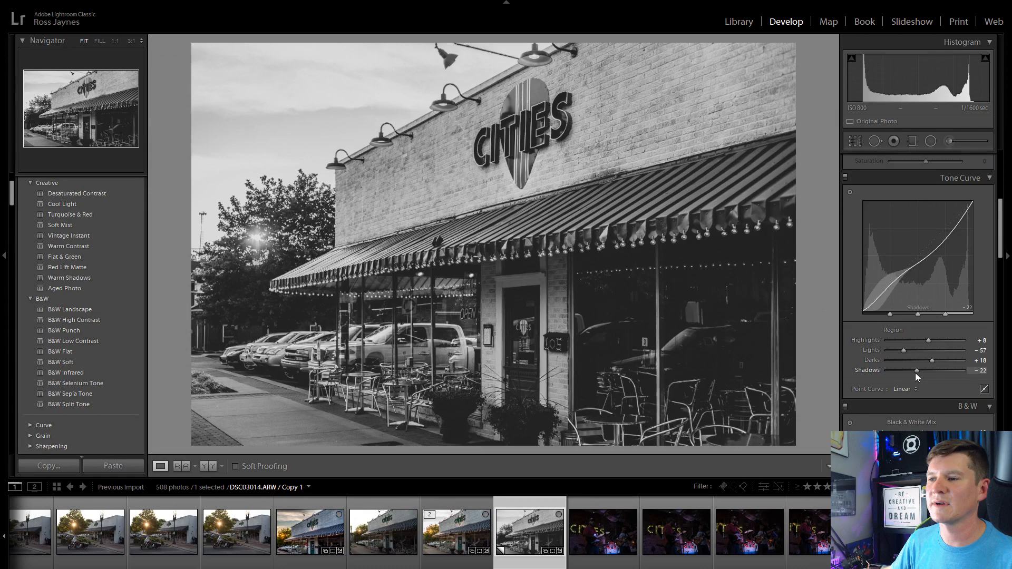
left_click_drag(915, 372, 907, 372)
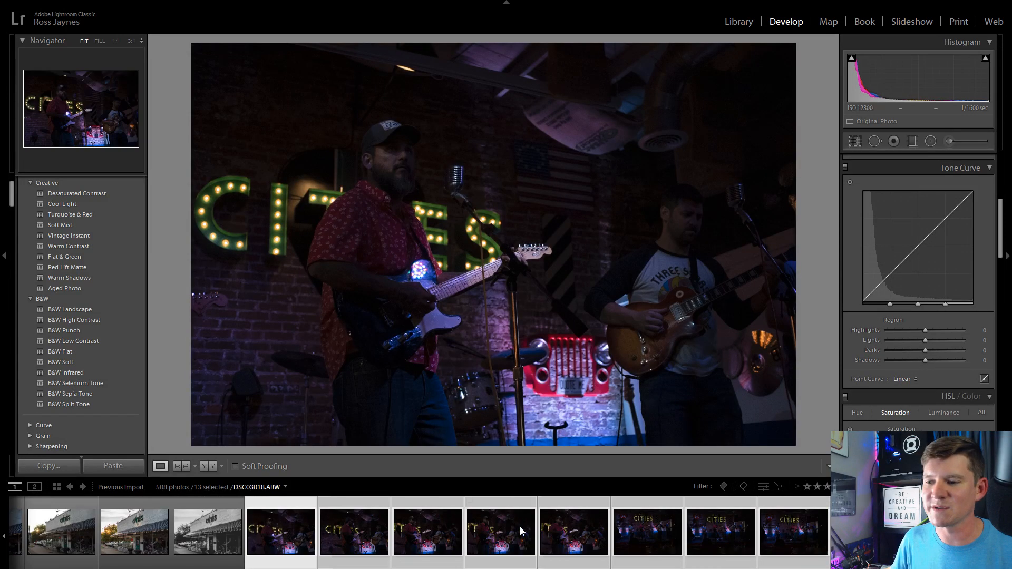
Delete the 13 dark stage photos beginning with DSC03018.ARW
scroll(520, 527, "down", 3)
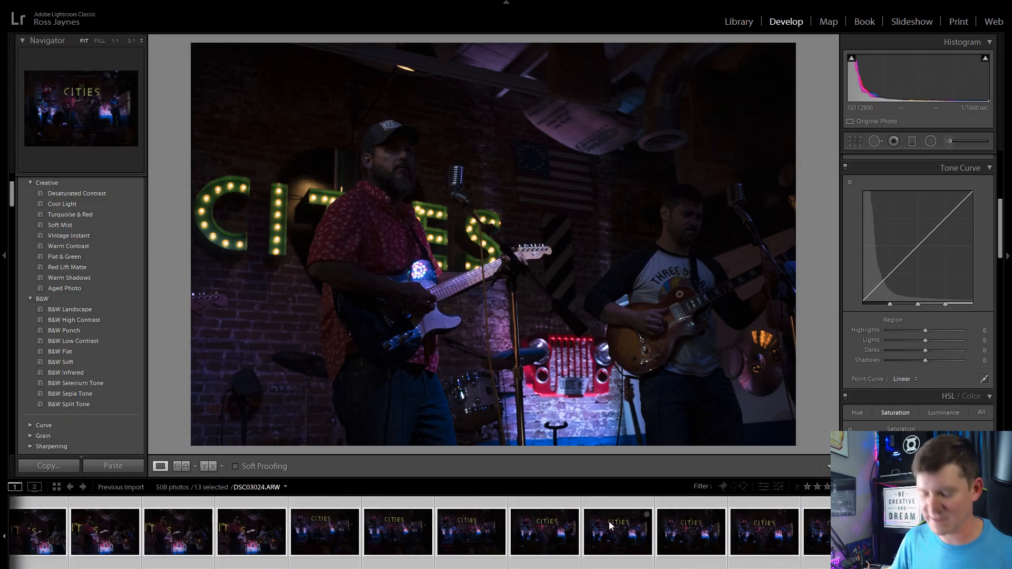
key("Delete")
key("Return")
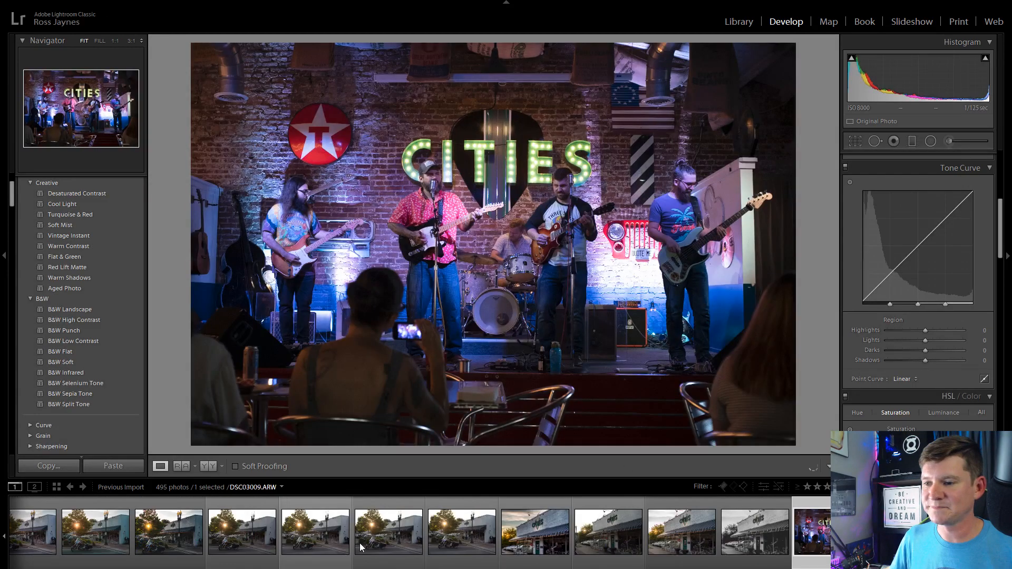
Find and open the dark guitarist close-up DSC03047.ARW for editing
scroll(360, 547, "down", 6)
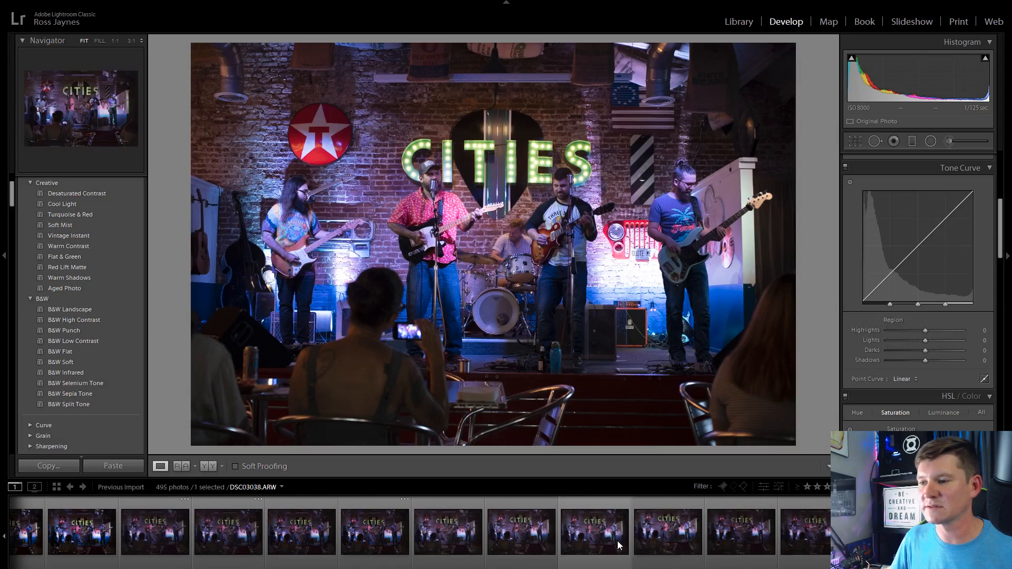
scroll(611, 538, "down", 4)
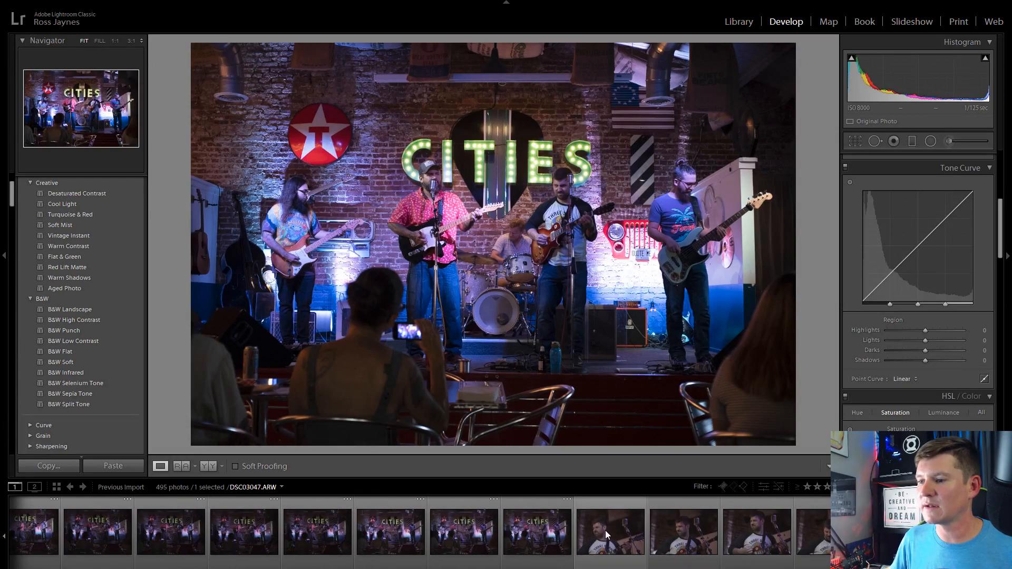
left_click(605, 530)
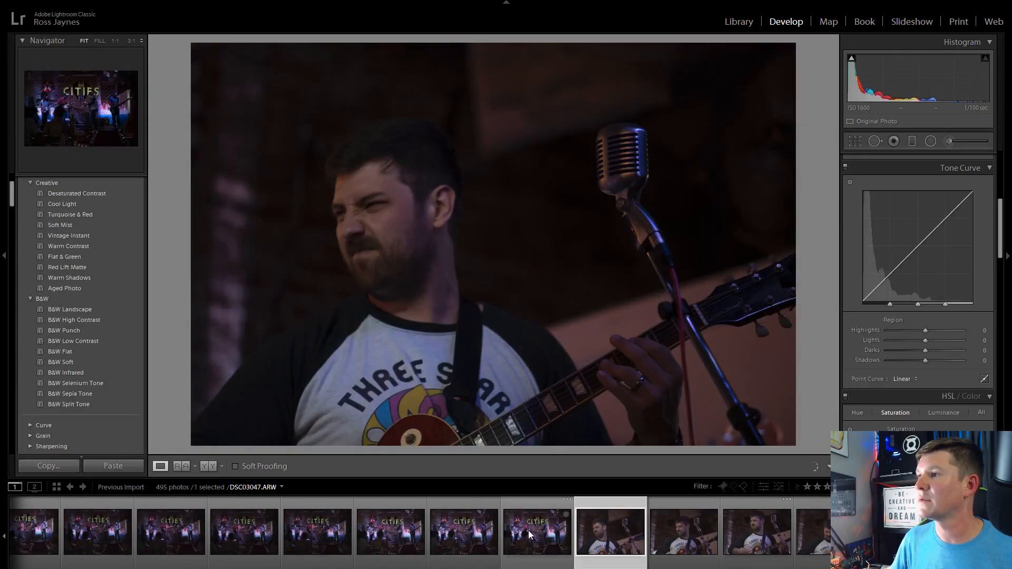
Return to the first band stage photo, DSC03028.ARW, and open it for editing
scroll(530, 534, "up", 3)
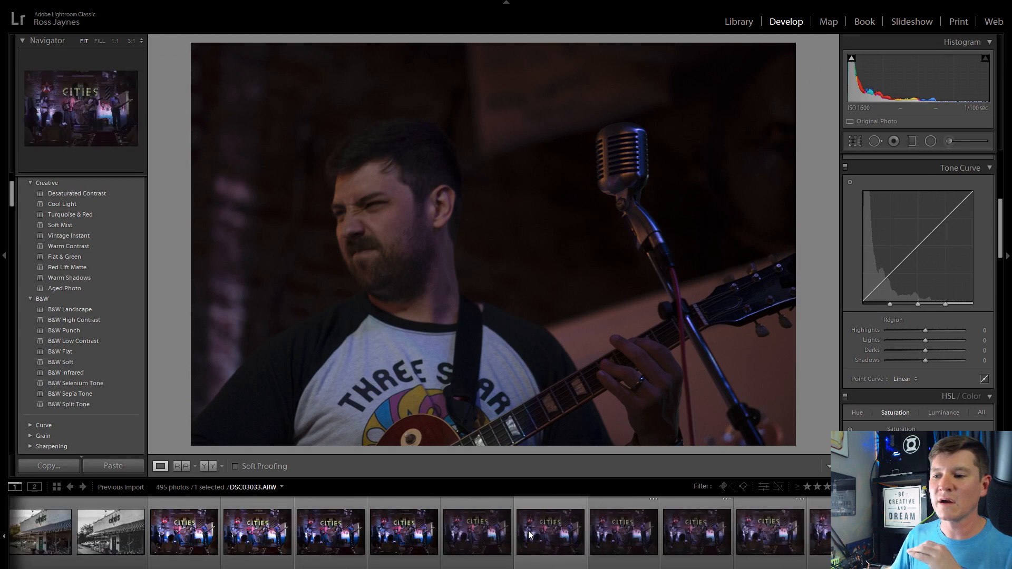
scroll(495, 537, "up", 3)
left_click(494, 538)
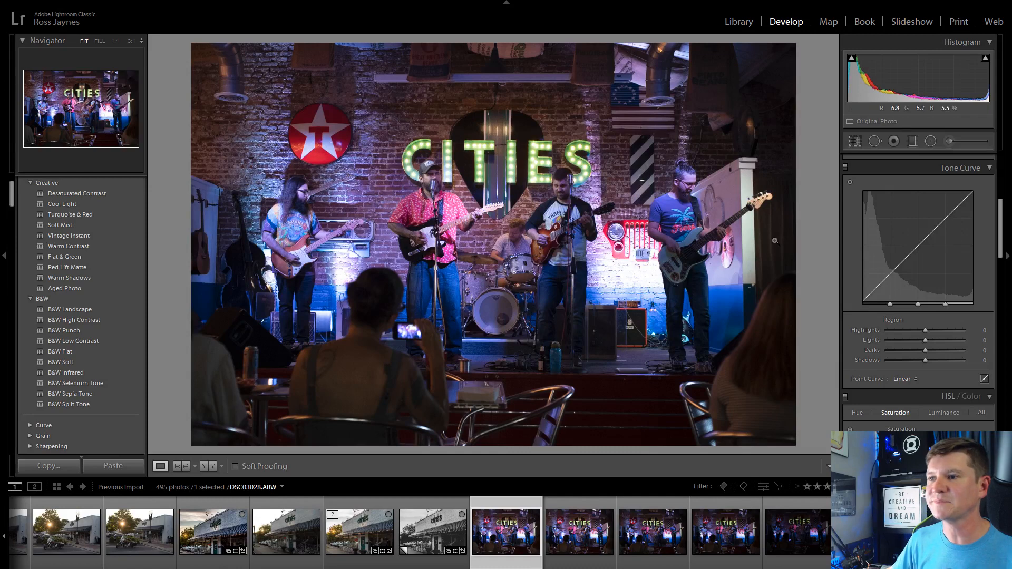
Straighten the stage photo to an angle of -0.70 and crop it slightly tighter around the band at the original aspect ratio
left_click(855, 140)
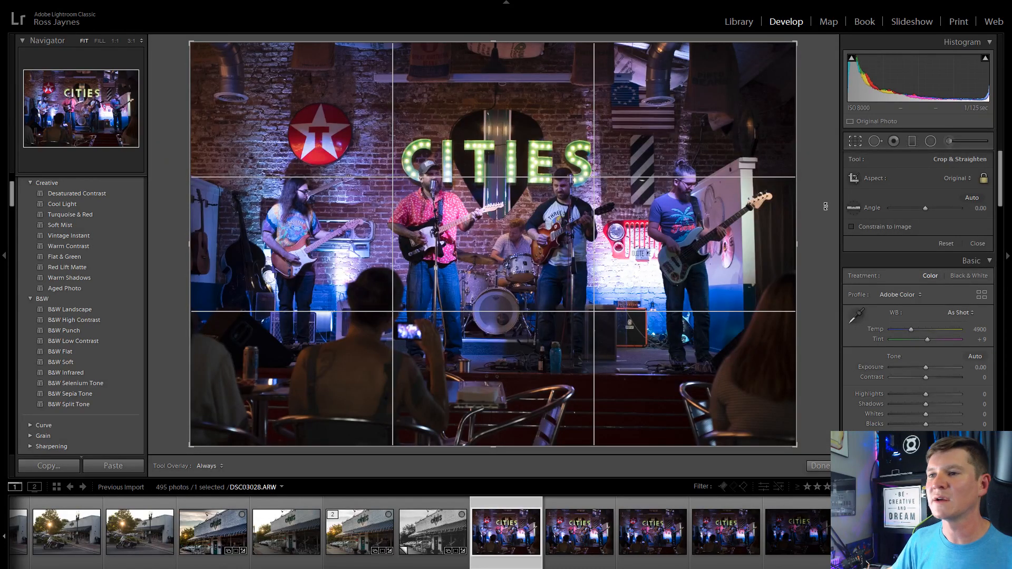
left_click_drag(825, 207, 830, 201)
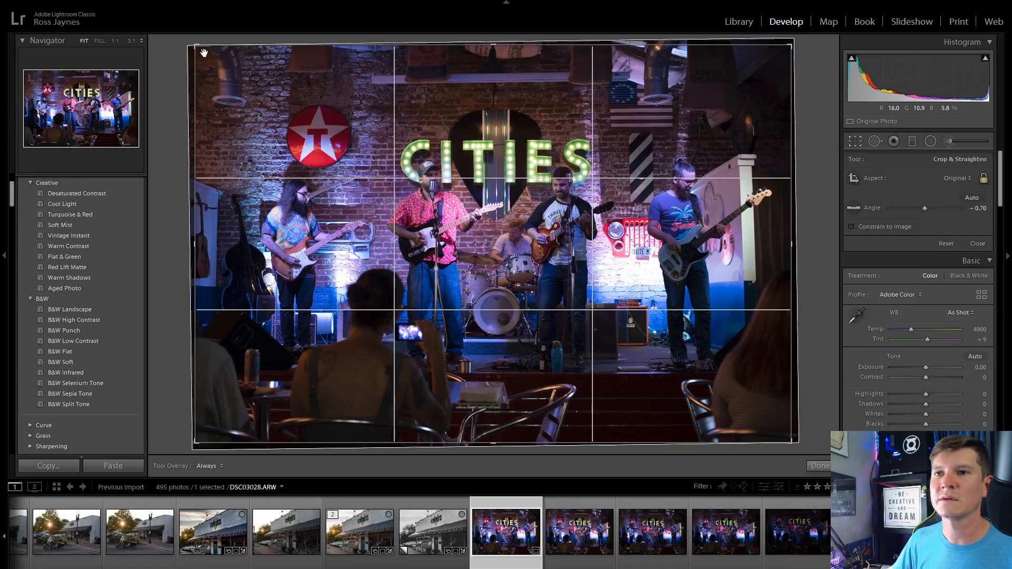
left_click_drag(204, 53, 216, 58)
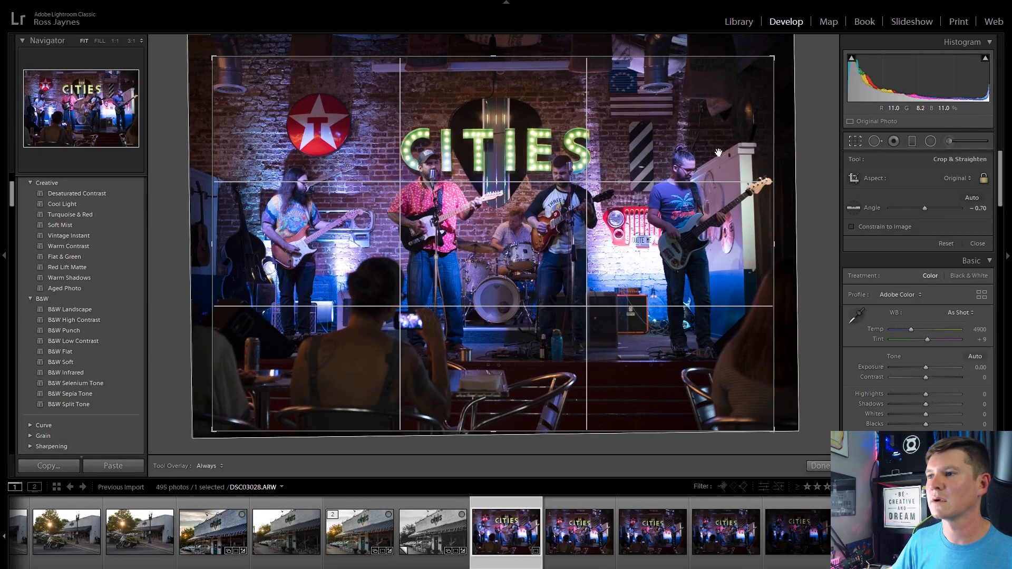
left_click_drag(773, 57, 776, 54)
left_click(850, 141)
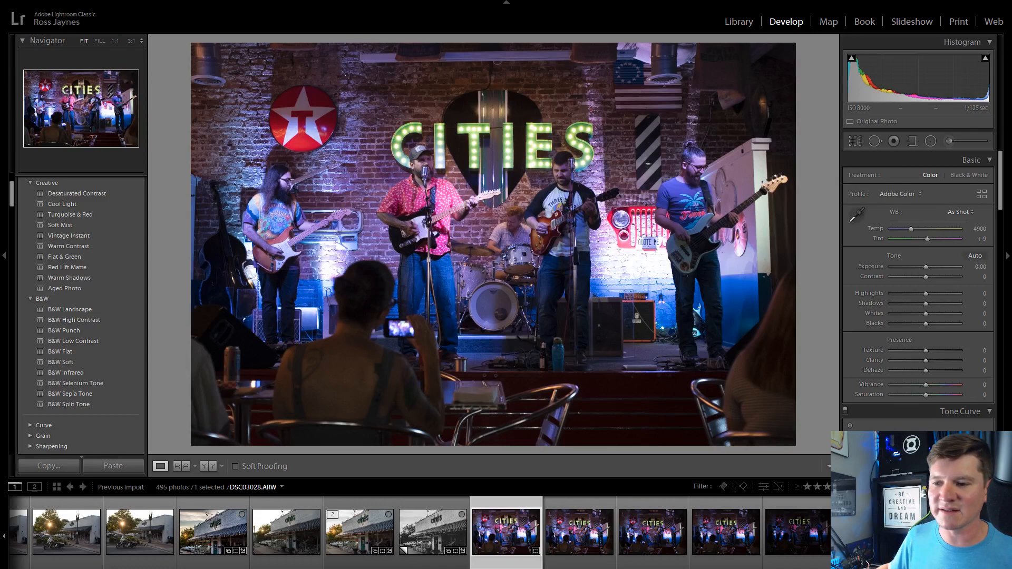
Create another virtual copy of the color storefront photo DSC03014.ARW
left_click(359, 531)
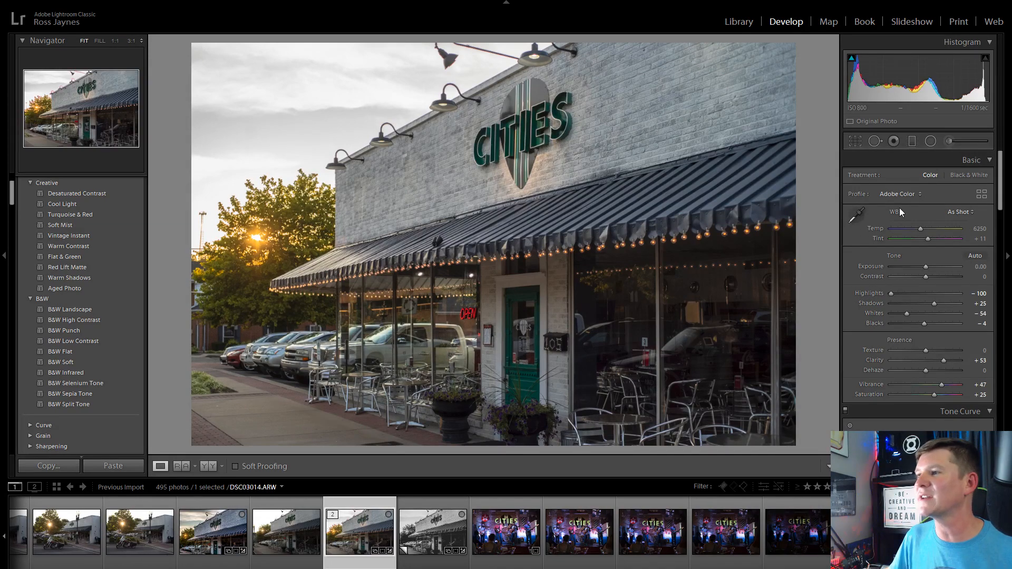
right_click(376, 537)
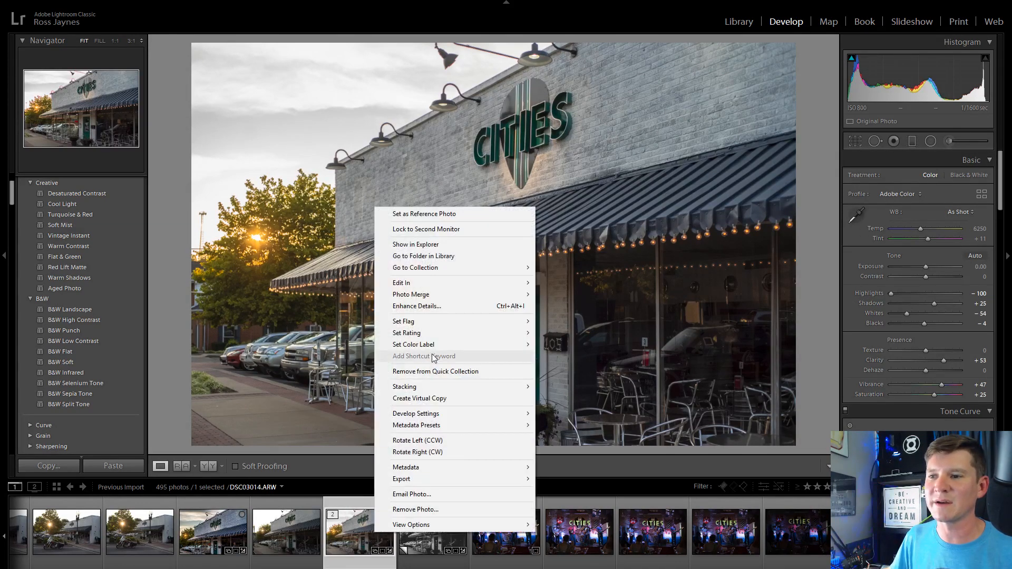
left_click(419, 398)
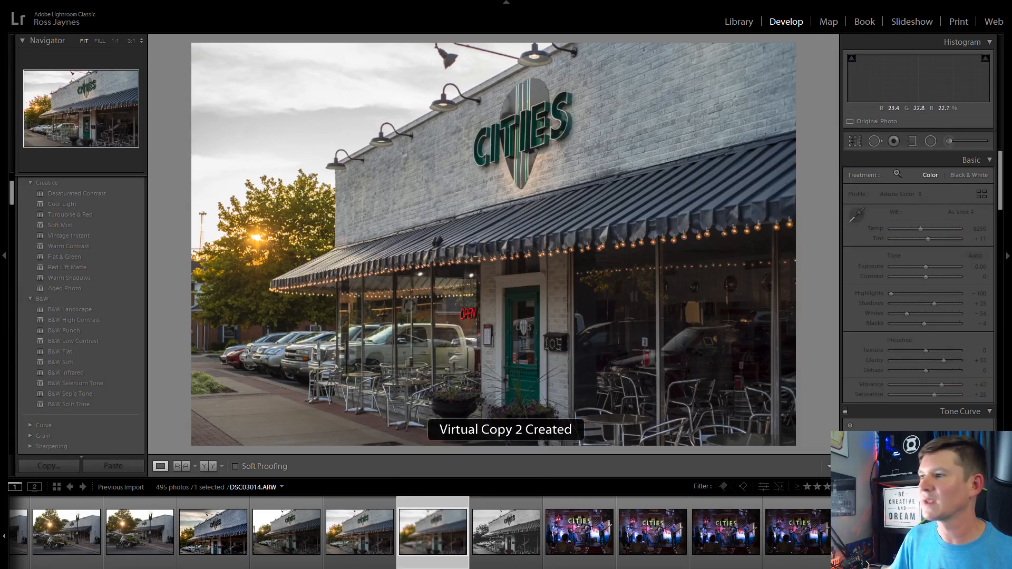
Add a graduated filter over the sky of the storefront copy, with Temp -90 and Saturation -13
left_click(911, 141)
mouse_move(291, 147)
left_mouse_down()
mouse_move(244, 109)
mouse_move(350, 180)
mouse_move(319, 211)
mouse_move(292, 156)
left_mouse_up()
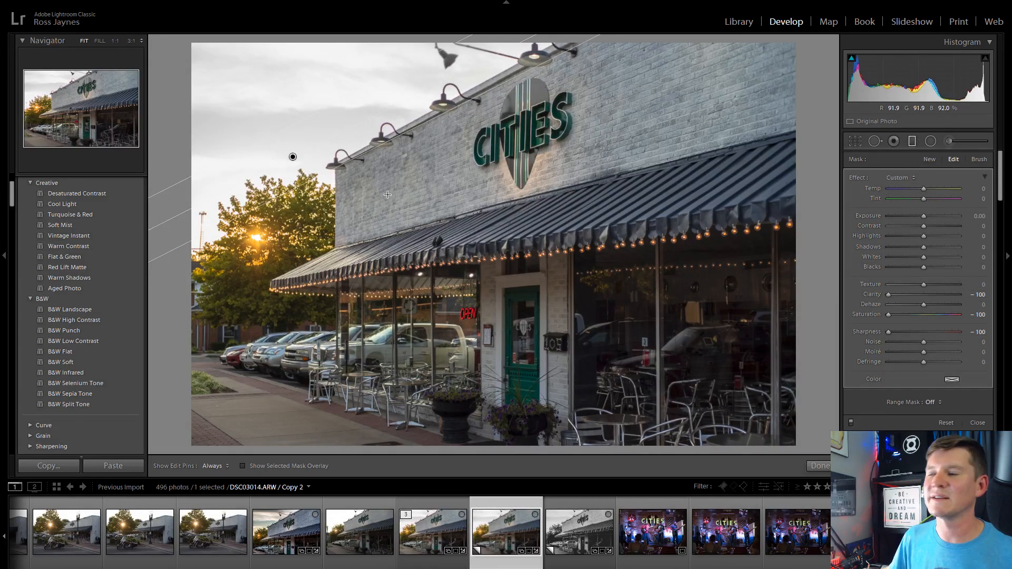
left_click_drag(922, 188, 890, 189)
scroll(890, 347, "down", 3)
scroll(889, 347, "up", 3)
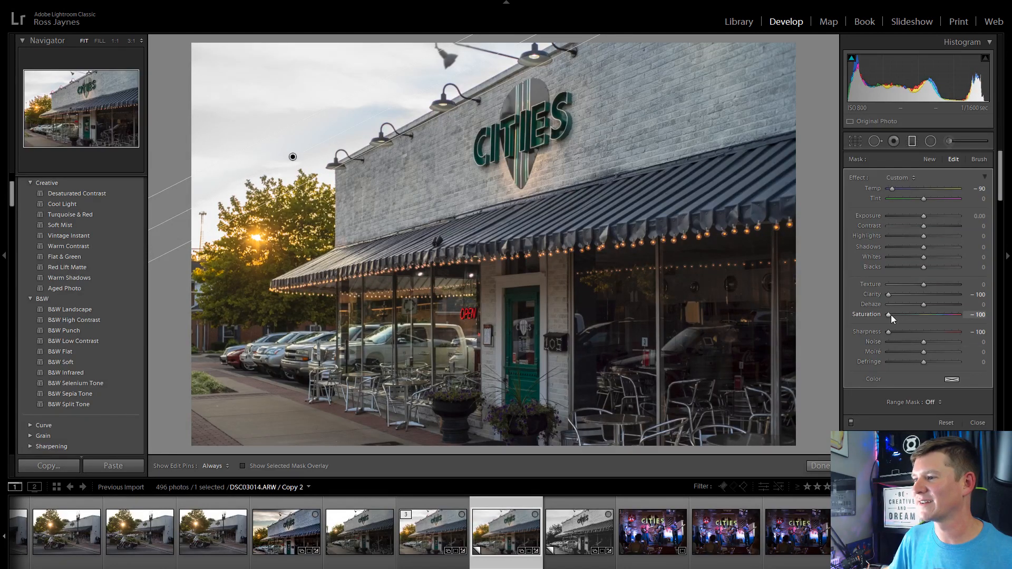
left_click_drag(891, 314, 919, 318)
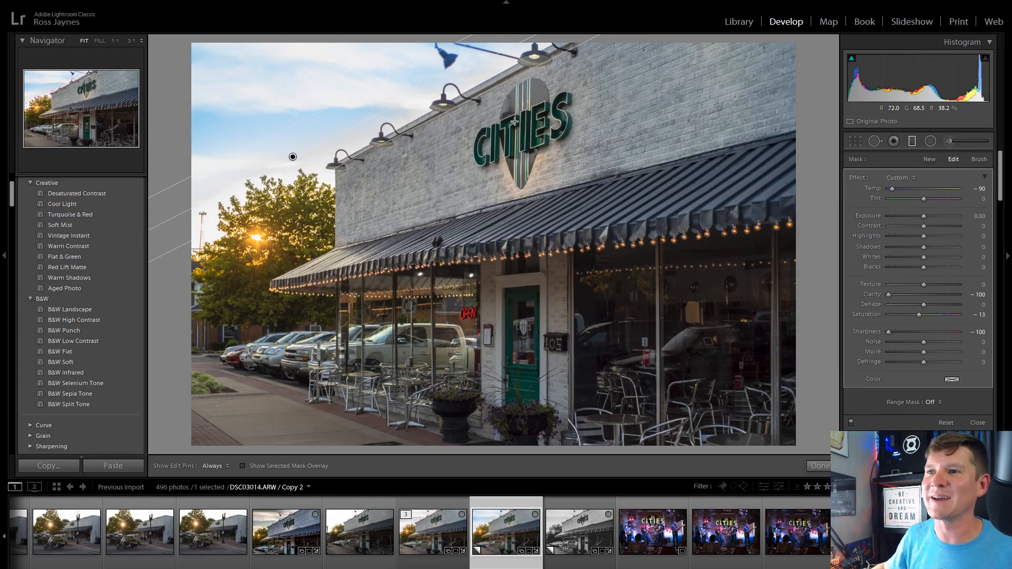
Shift the sky gradient up toward the photo's upper-left corner, fine-tune its edge and finish the graduated filter
left_click_drag(294, 159, 250, 137)
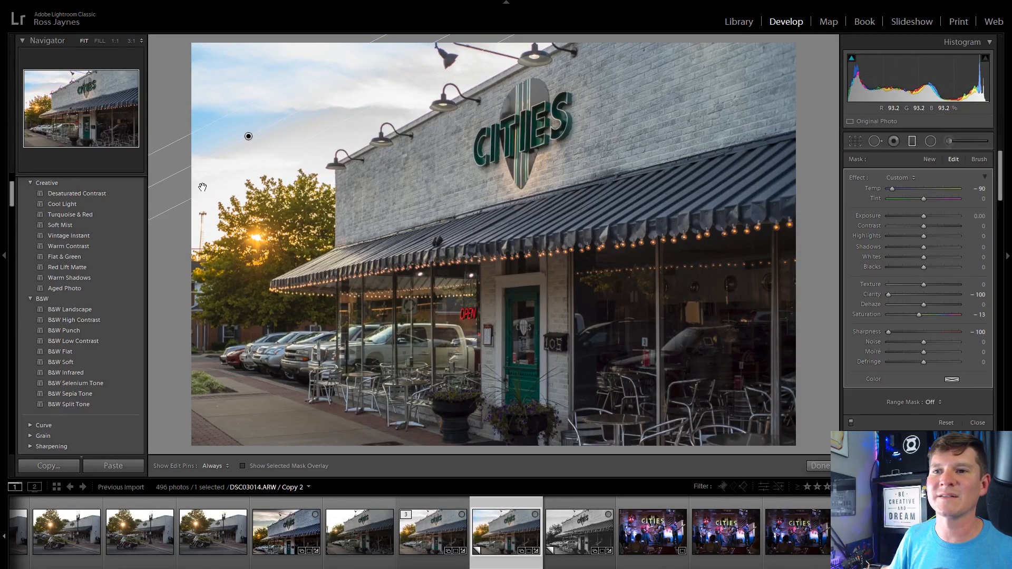
left_click_drag(199, 194, 195, 185)
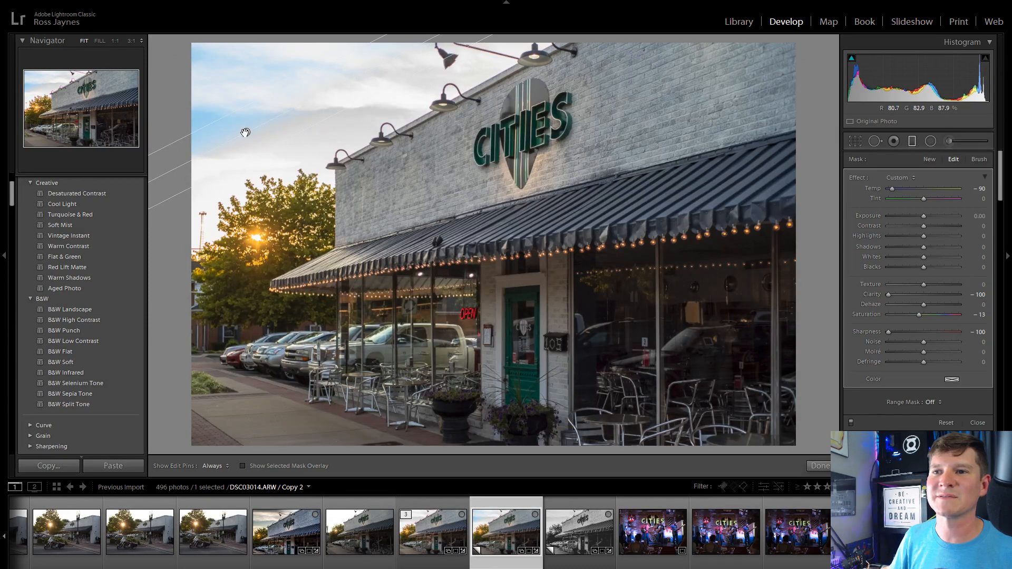
left_click_drag(246, 132, 250, 132)
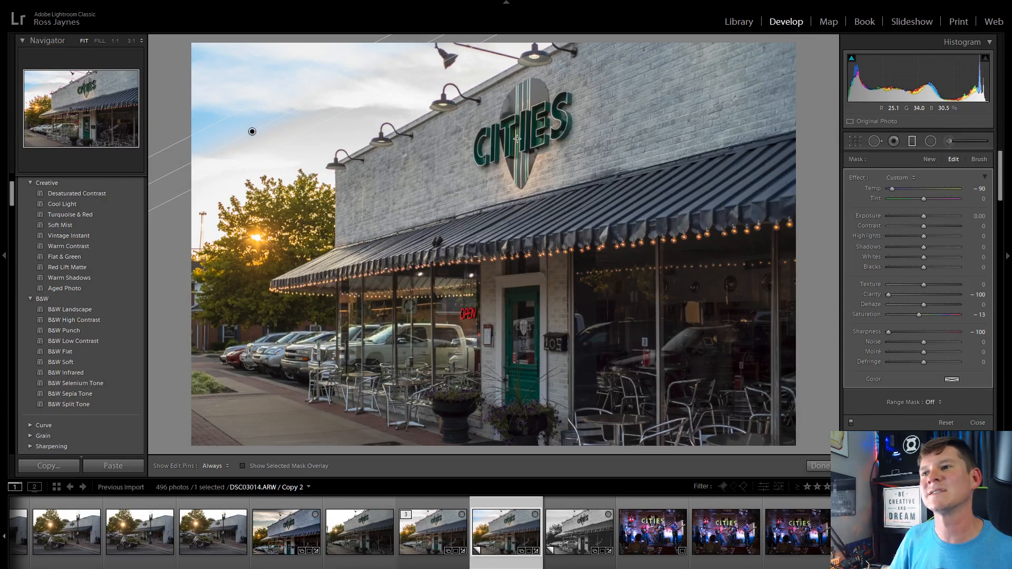
left_click(914, 141)
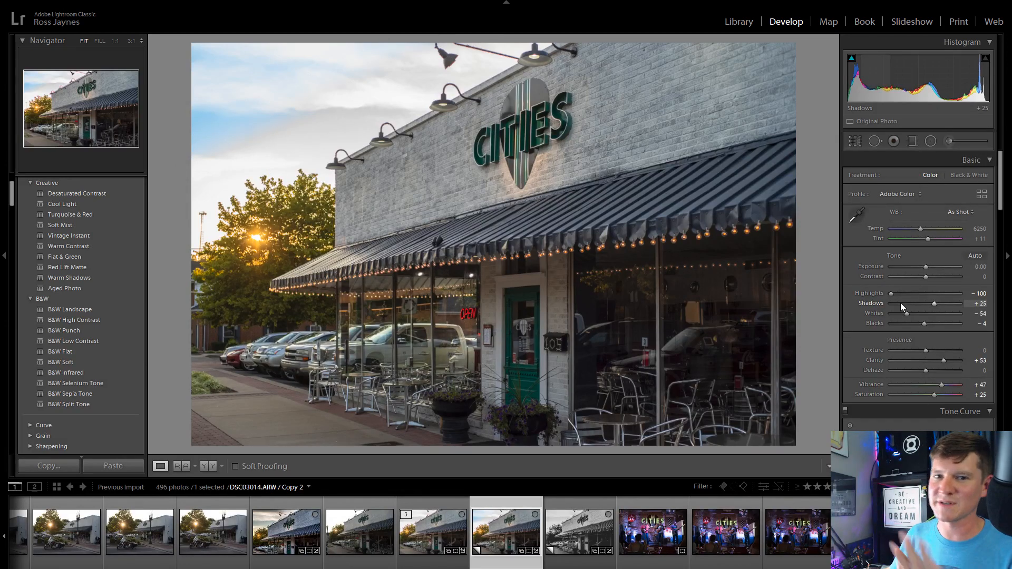
Browse the band photos and reopen the cropped stage photo DSC03028.ARW
scroll(636, 534, "down", 4)
scroll(635, 533, "down", 3)
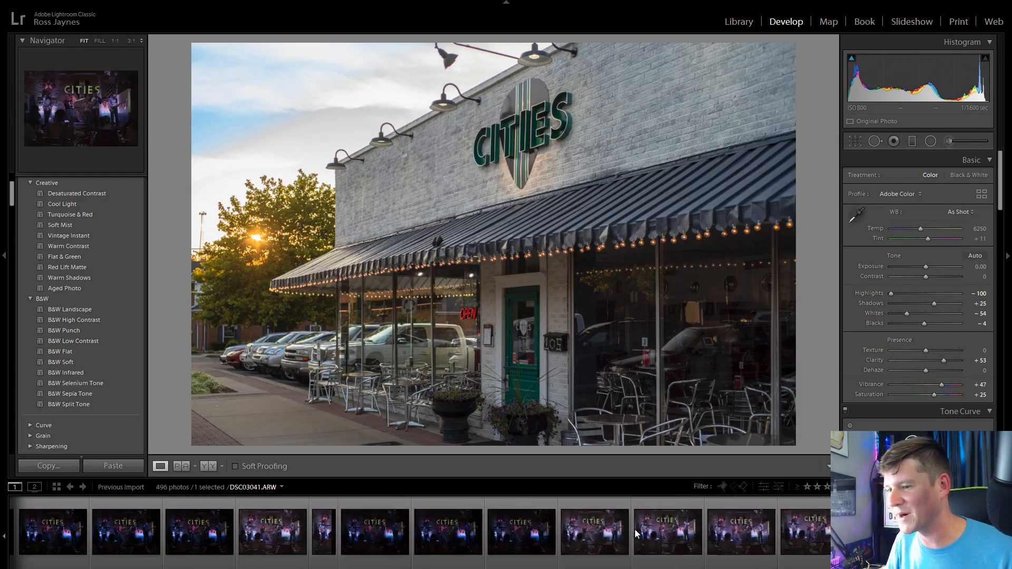
scroll(636, 534, "up", 3)
left_click(331, 532)
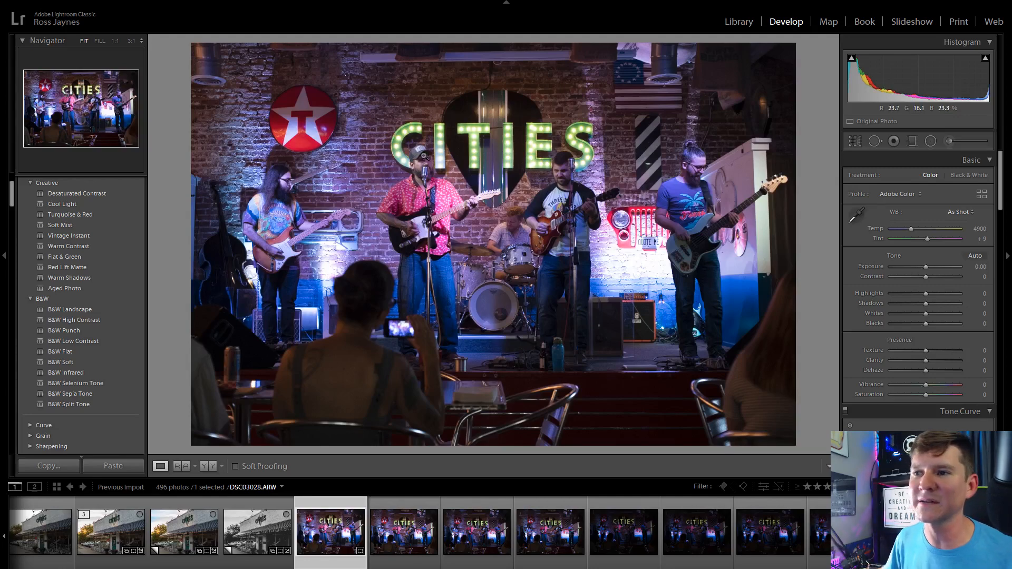
left_click(424, 156)
left_click_drag(561, 169, 404, 260)
left_click(404, 260)
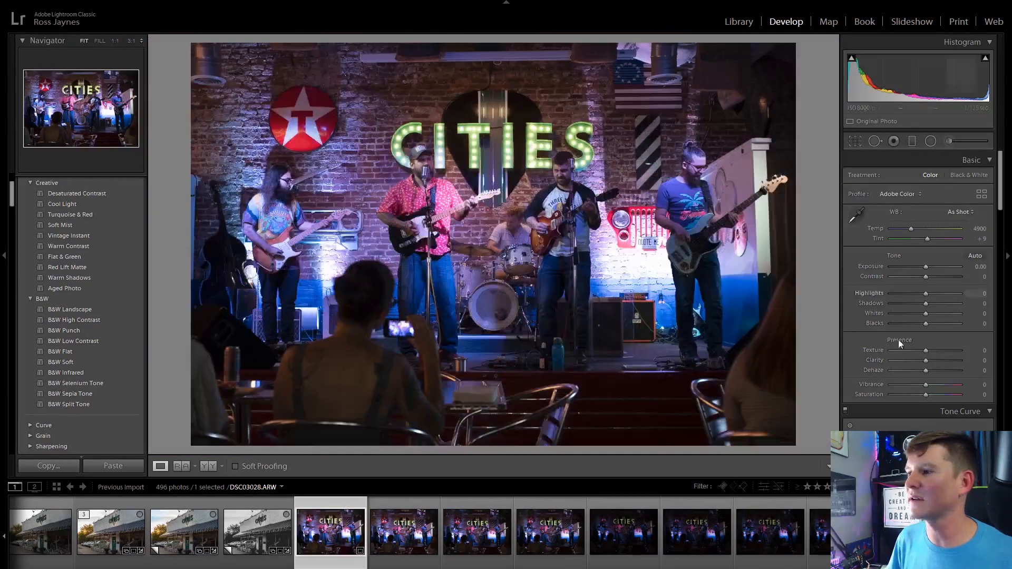
Set the stage photo's Highlights to -56, Shadows +25, Whites -13, Clarity +40, Vibrance +22 and Saturation +15
mouse_move(926, 296)
left_mouse_down()
mouse_move(909, 299)
mouse_move(948, 299)
mouse_move(921, 313)
left_mouse_up()
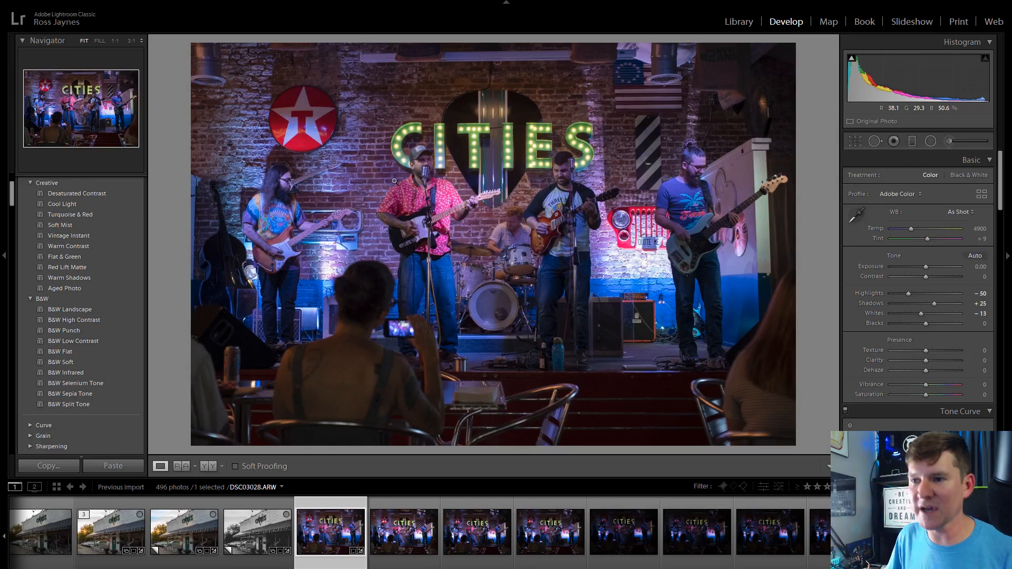
left_click_drag(926, 384, 931, 393)
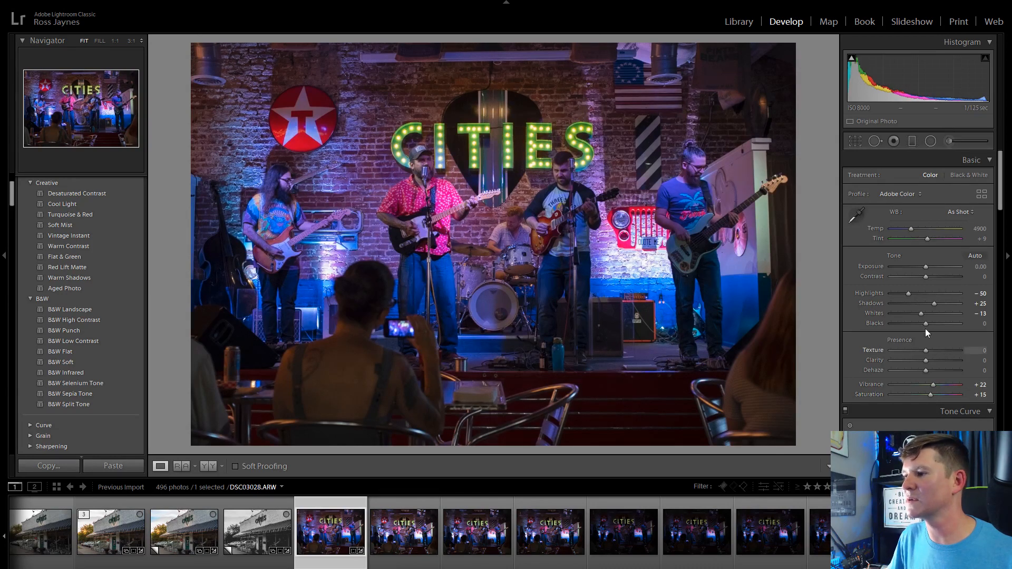
mouse_move(925, 360)
left_mouse_down()
mouse_move(948, 359)
mouse_move(940, 362)
left_mouse_up()
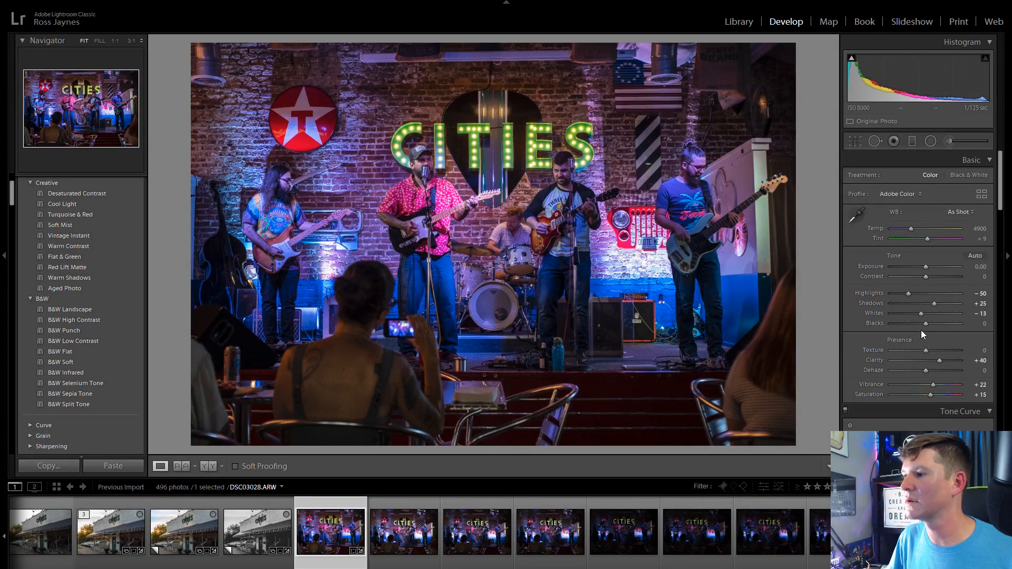
mouse_move(909, 295)
left_mouse_down()
mouse_move(897, 296)
mouse_move(905, 299)
left_mouse_up()
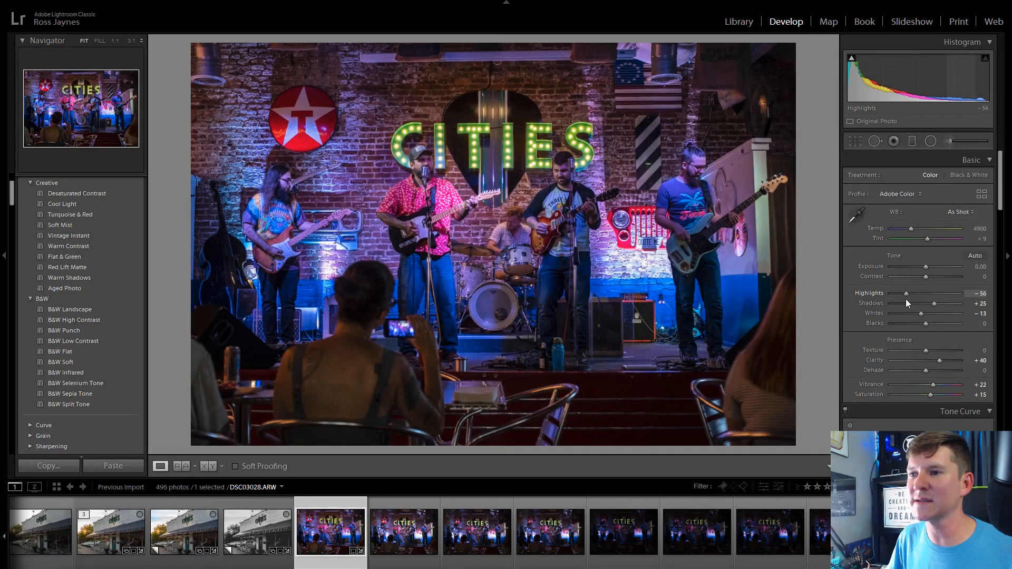
Create a virtual copy of the stage photo, and set the original's Contrast to +31
right_click(357, 520)
left_click(371, 396)
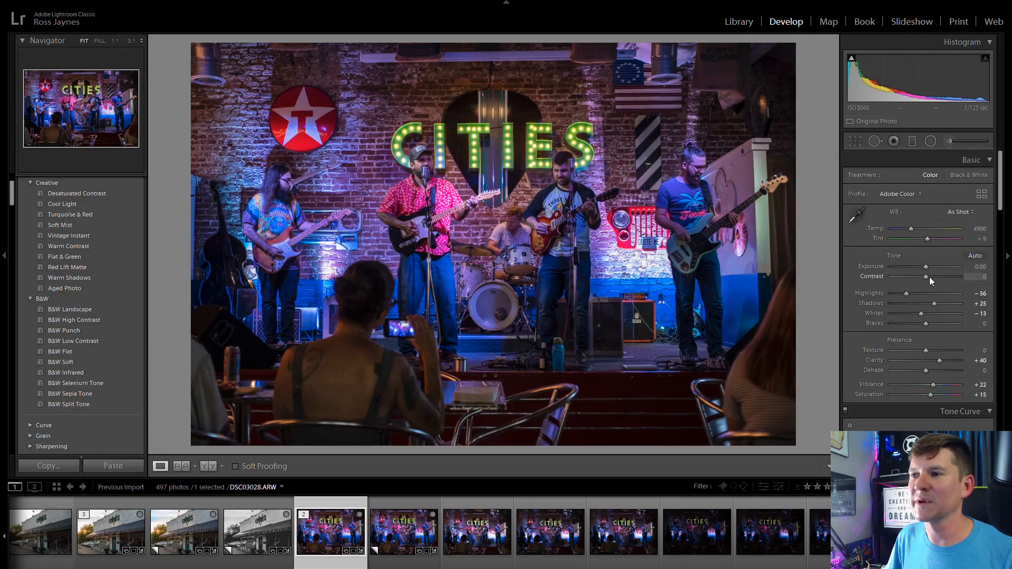
left_click_drag(929, 277, 940, 278)
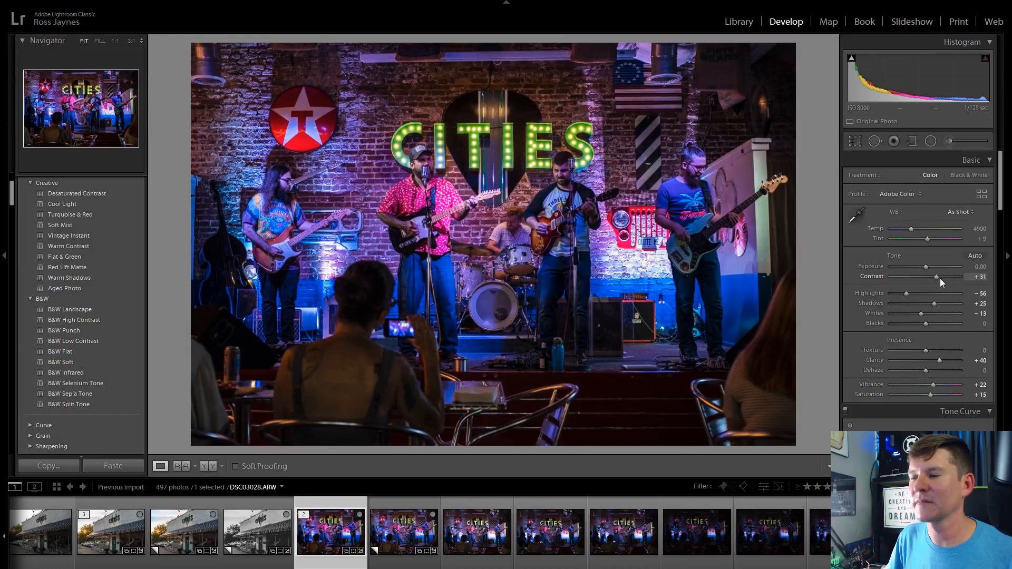
Crop the original stage photo to a 16 x 9 aspect ratio
left_click(856, 143)
left_click(955, 178)
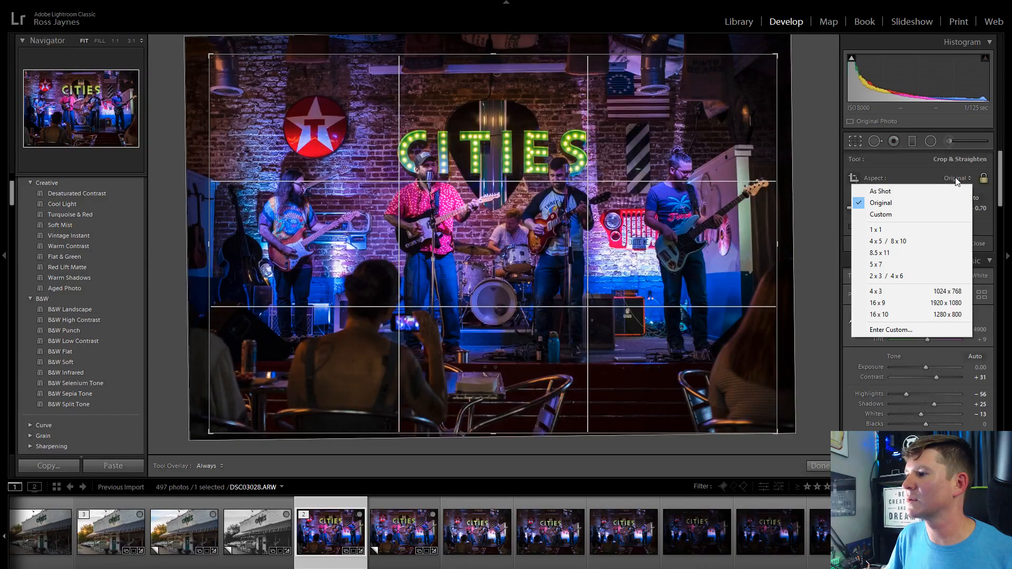
left_click(928, 301)
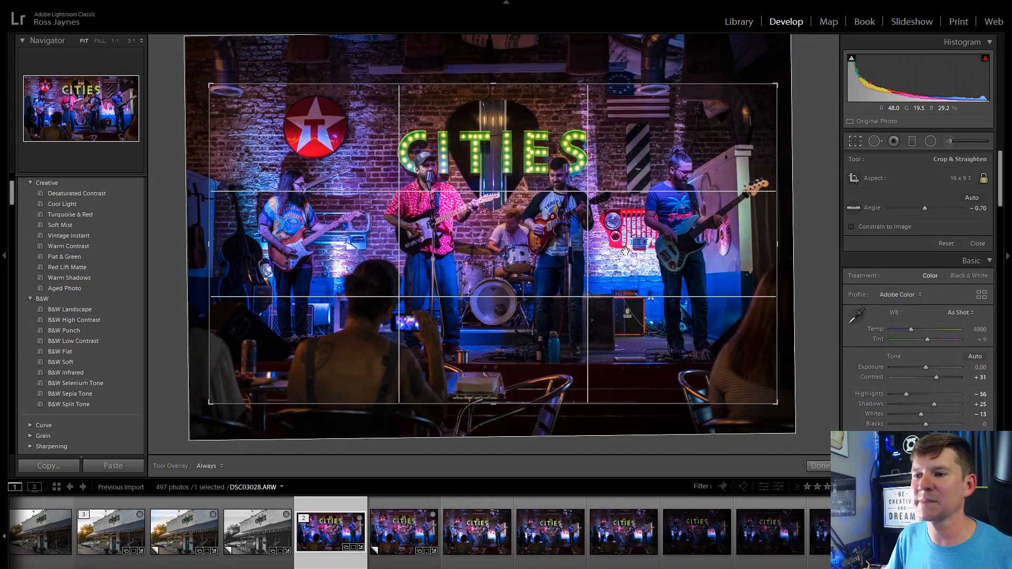
left_click(848, 141)
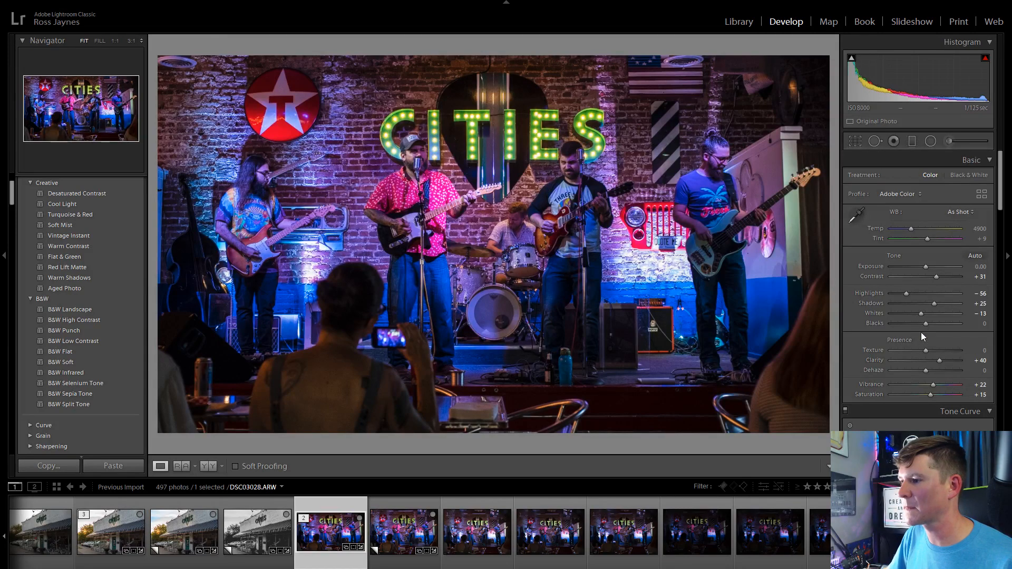
Set the 16 x 9 stage photo's Whites to +15 and Vibrance to +18
mouse_move(922, 313)
left_mouse_down()
mouse_move(951, 314)
mouse_move(922, 321)
mouse_move(931, 316)
left_mouse_up()
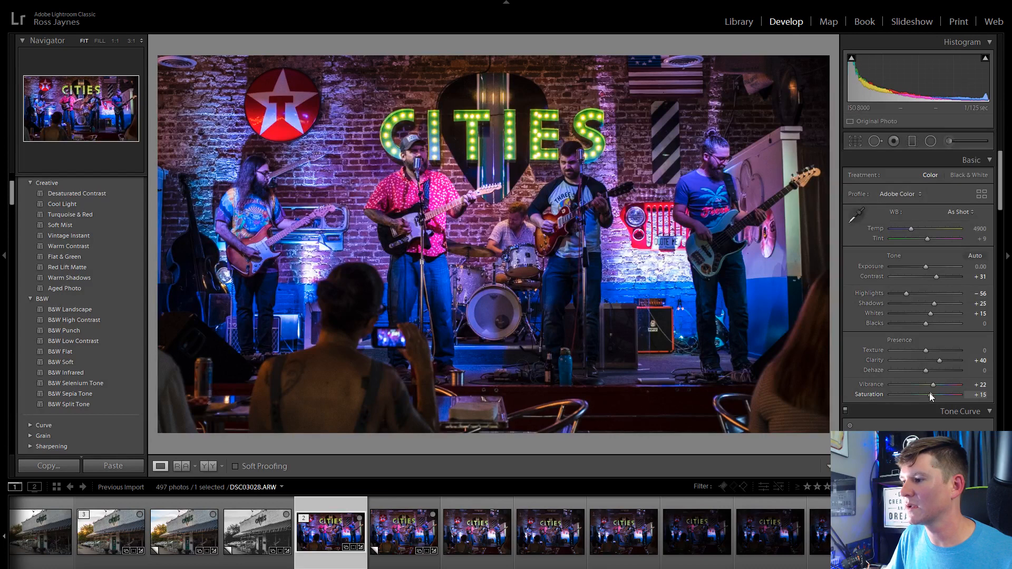
left_click_drag(931, 385, 929, 386)
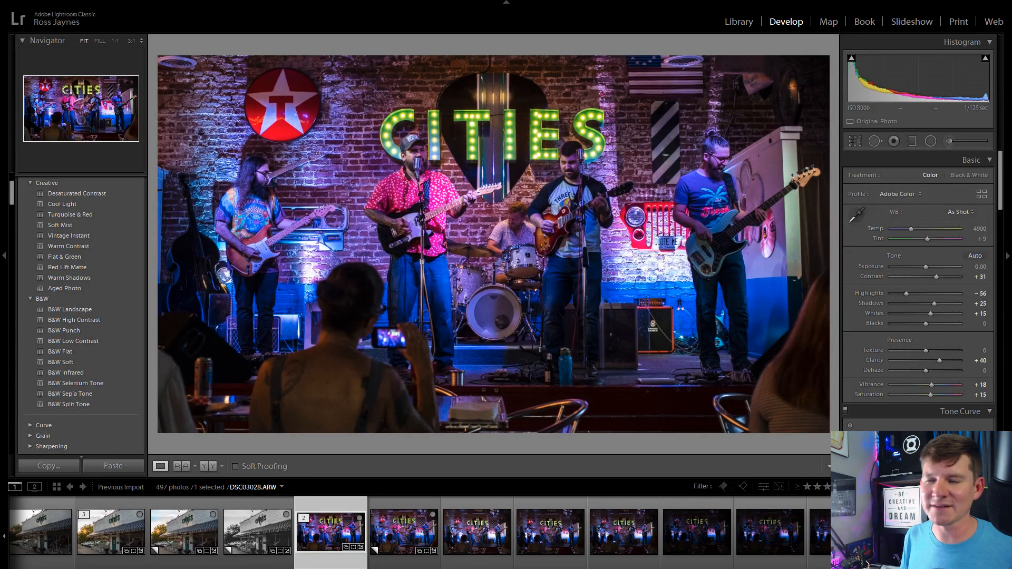
key("ctrl+apostrophe")
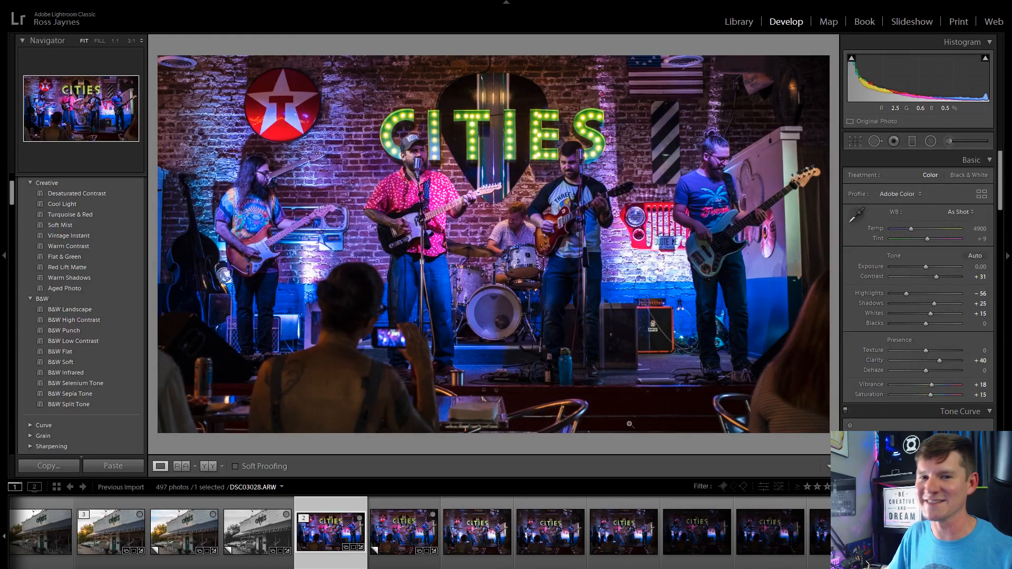
Set the stage photo's tone curve to Highlights +15, Lights -32, Darks -29 and Shadows -8
left_click(848, 405)
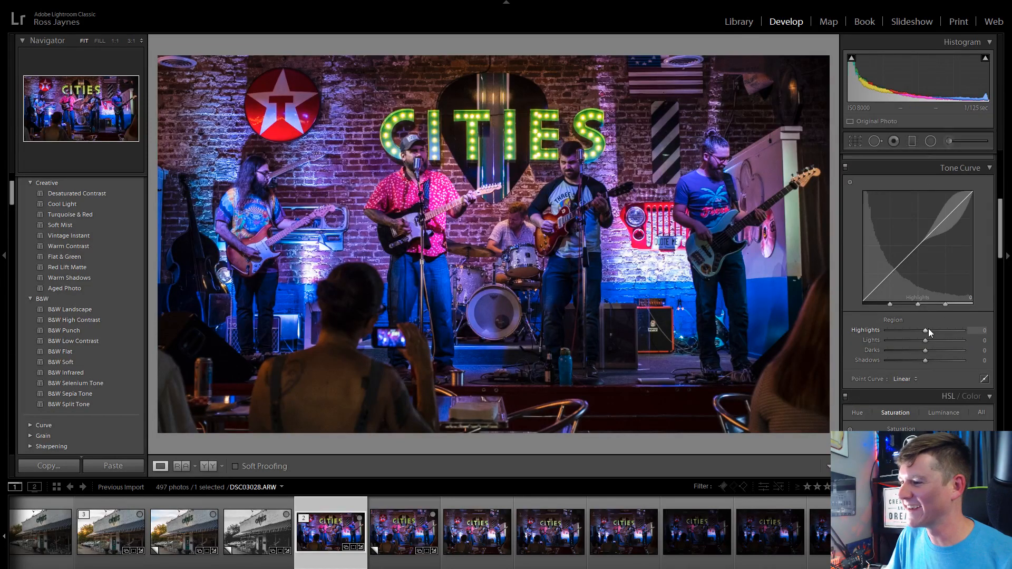
mouse_move(926, 330)
left_mouse_down()
mouse_move(908, 334)
mouse_move(951, 333)
mouse_move(918, 341)
left_mouse_up()
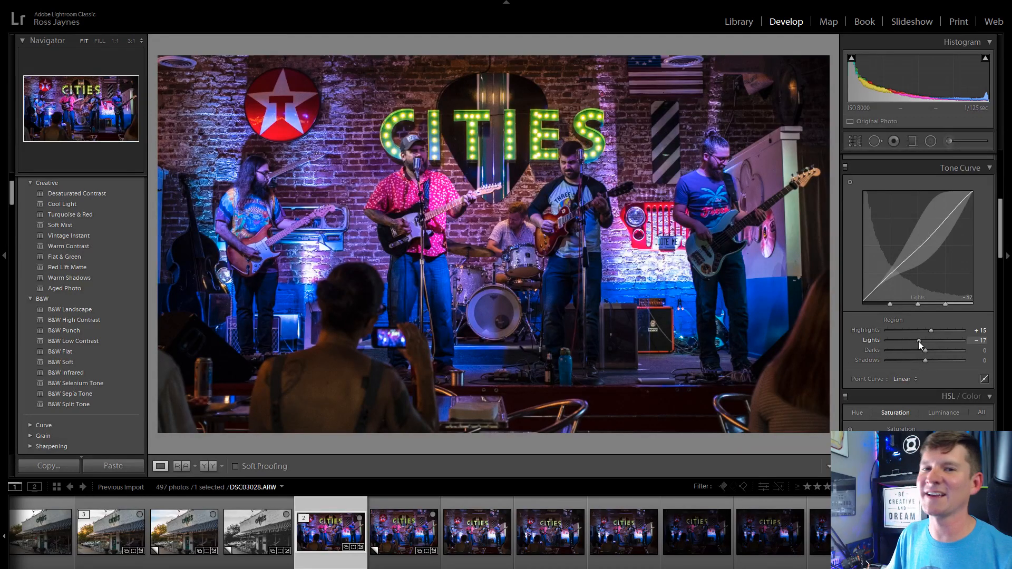
left_click_drag(918, 341, 924, 362)
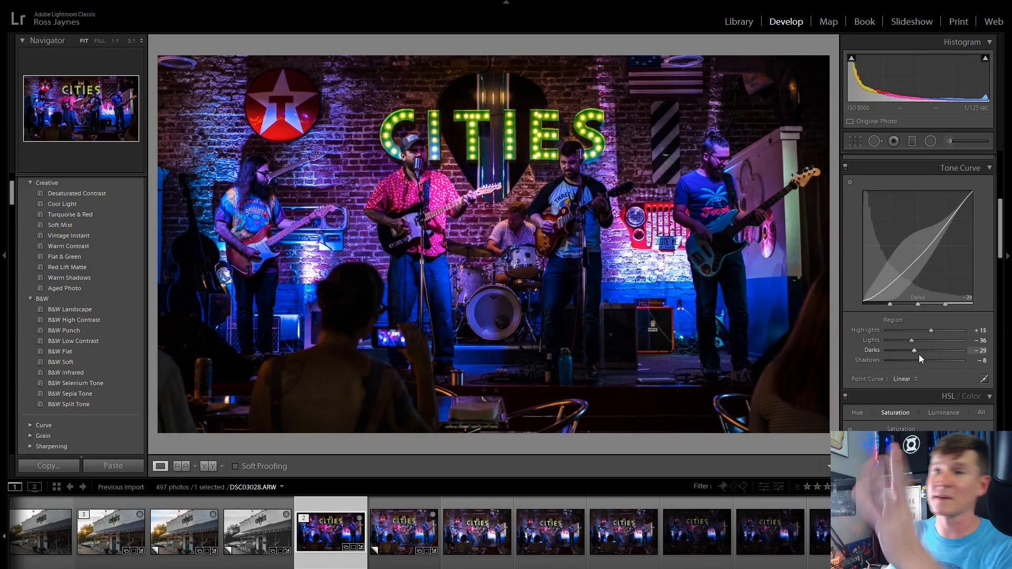
left_click_drag(912, 341, 914, 340)
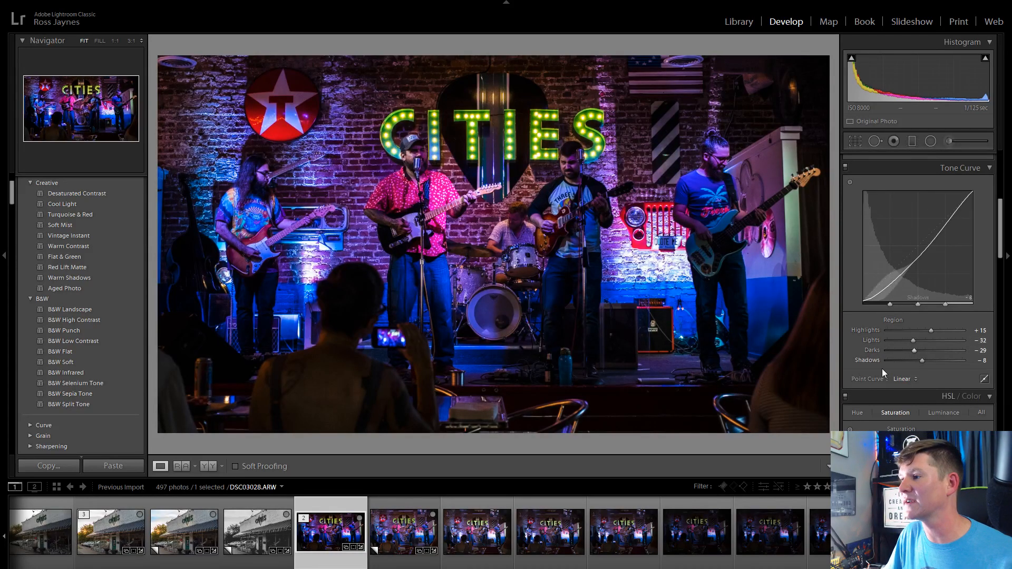
Set the original stage photo's sharpening Amount to 21 and its noise reduction Luminance to 17
scroll(877, 403, "down", 5)
scroll(878, 408, "down", 4)
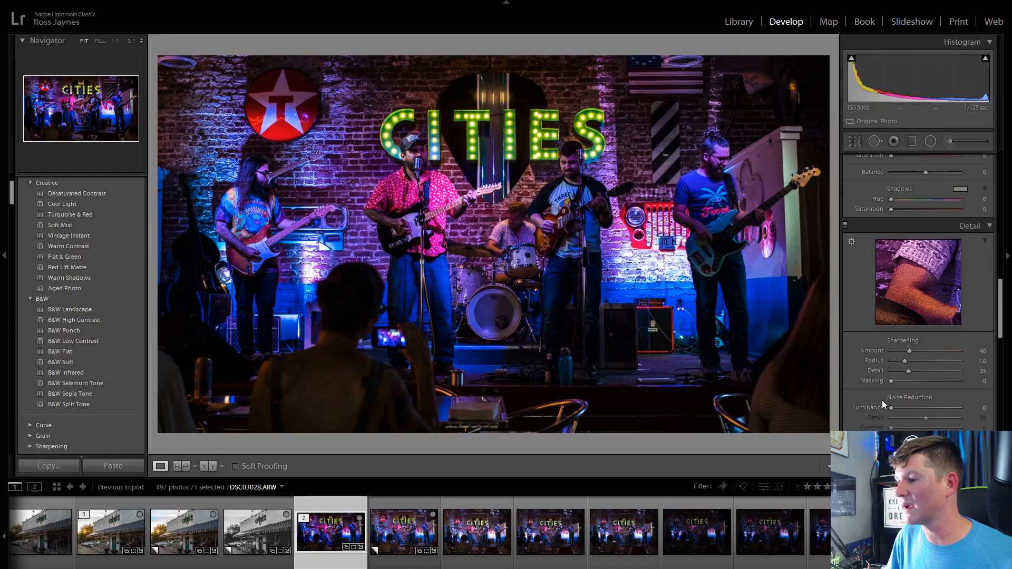
left_click_drag(904, 353, 900, 356)
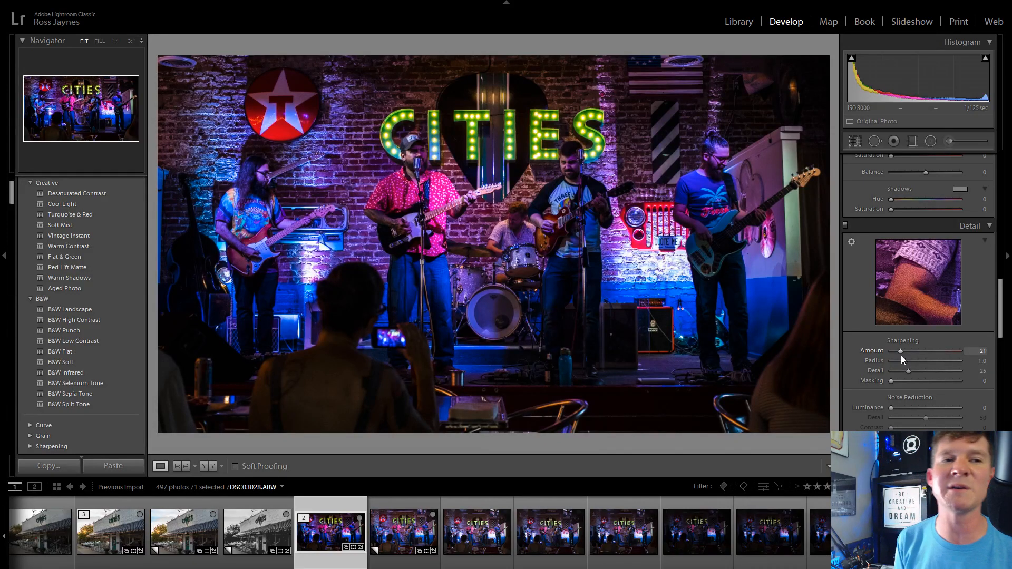
scroll(860, 379, "down", 5)
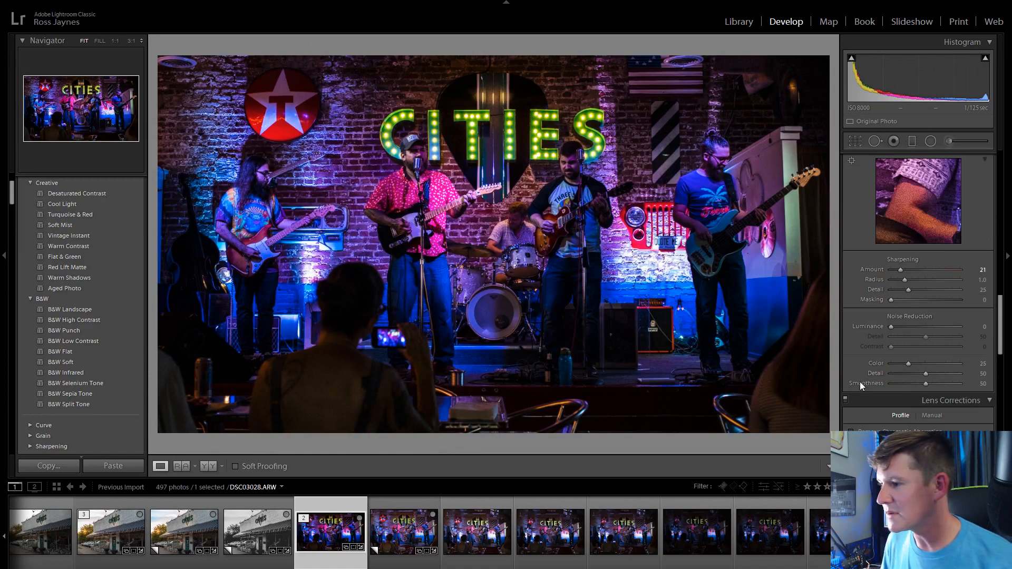
scroll(862, 378, "down", 3)
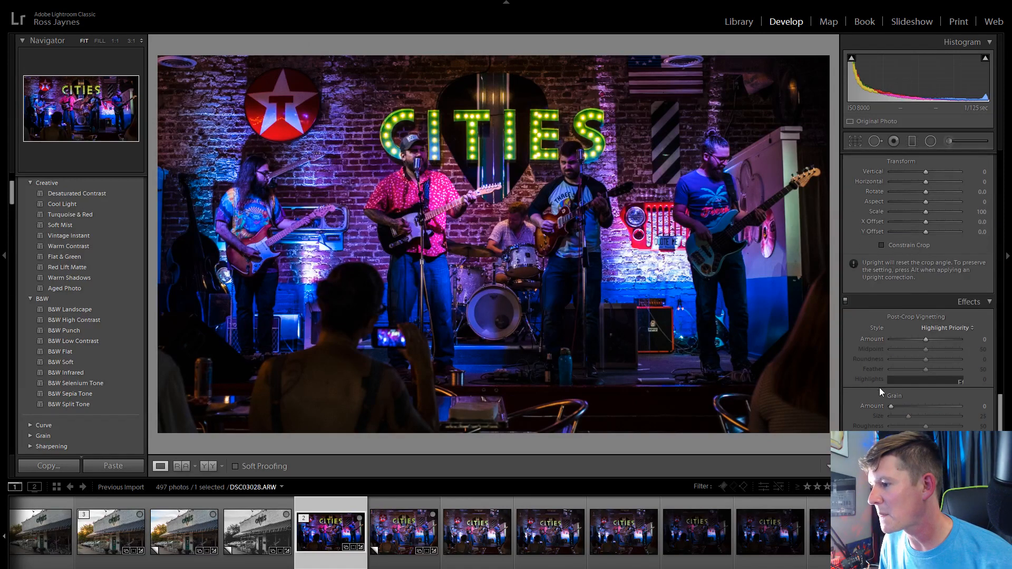
scroll(887, 394, "up", 7)
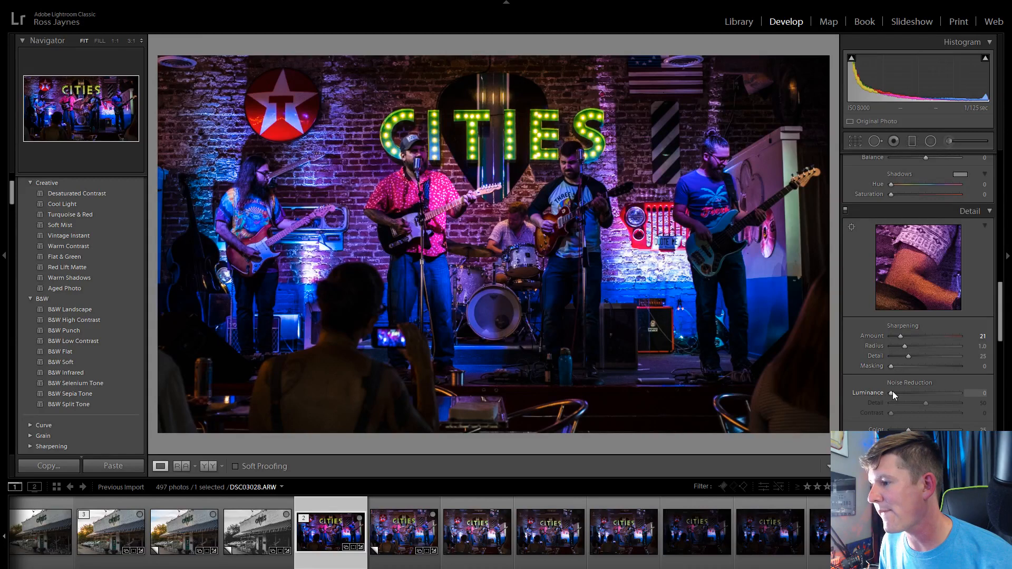
left_click_drag(892, 393, 904, 410)
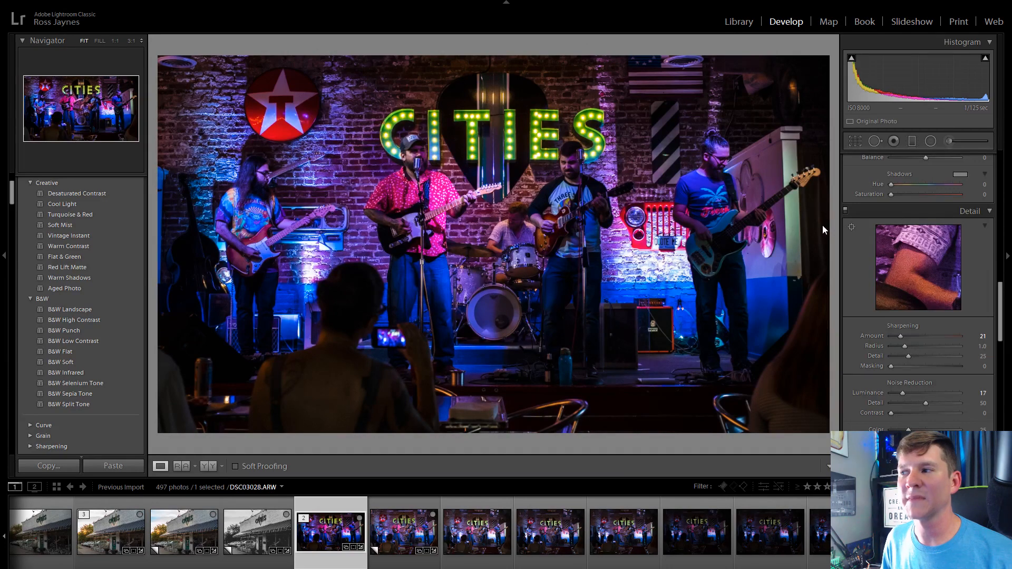
Switch to the stage photo's virtual copy and set its sharpening Amount to 19 and noise reduction Luminance to 18
key("ctrl+apostrophe")
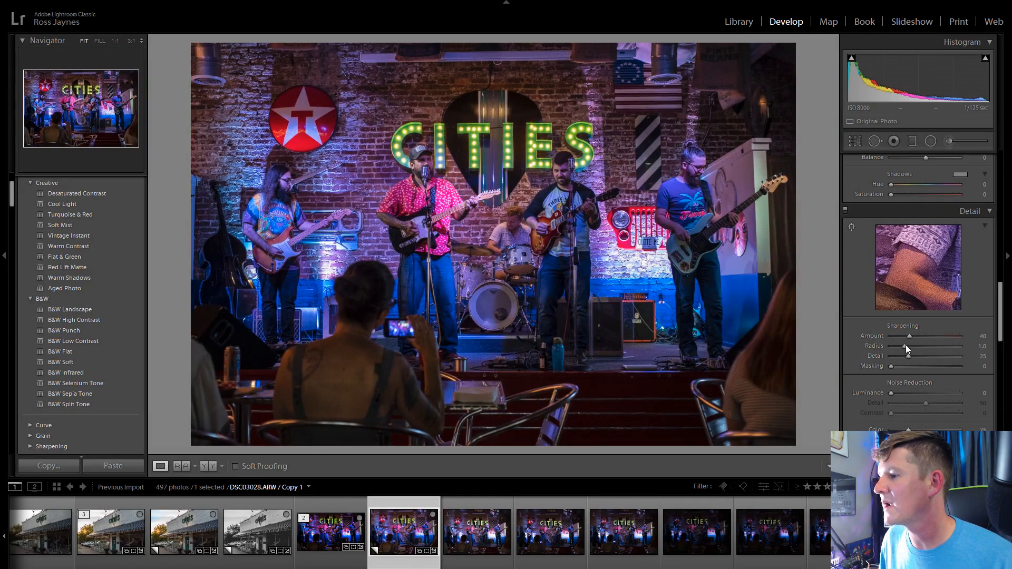
left_click_drag(909, 336, 900, 337)
left_click_drag(892, 393, 906, 406)
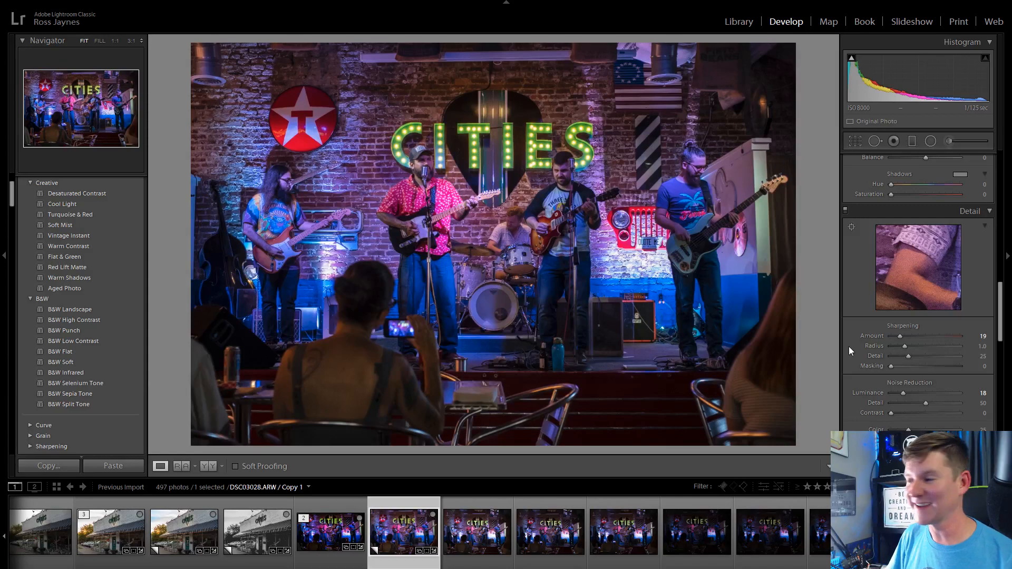
Apply the VSCO Film Essentials preset C - Agfa Vista 100 to the virtual copy and reduce its Grain Amount to 0
scroll(873, 337, "up", 10)
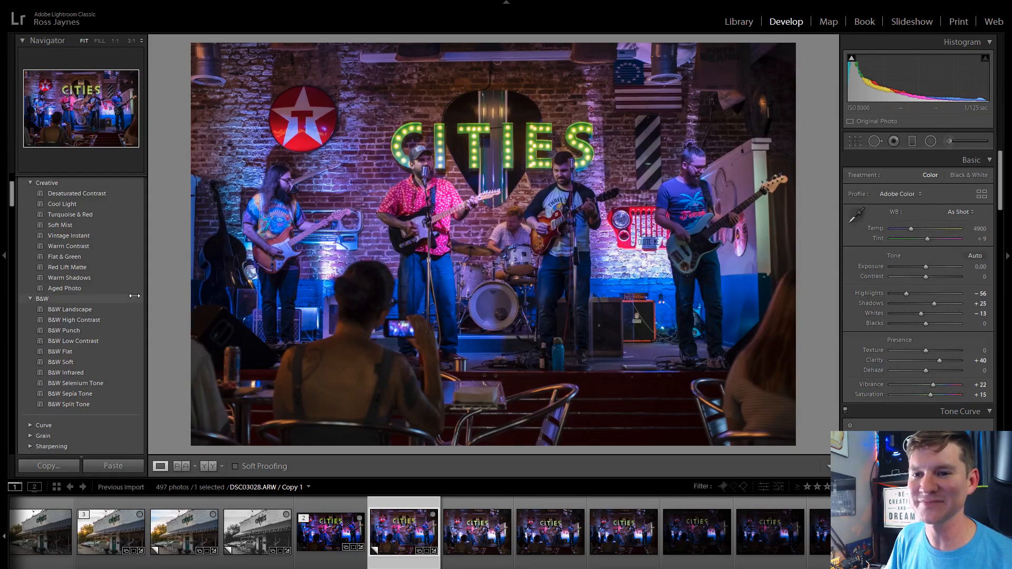
scroll(135, 296, "down", 15)
scroll(102, 302, "down", 10)
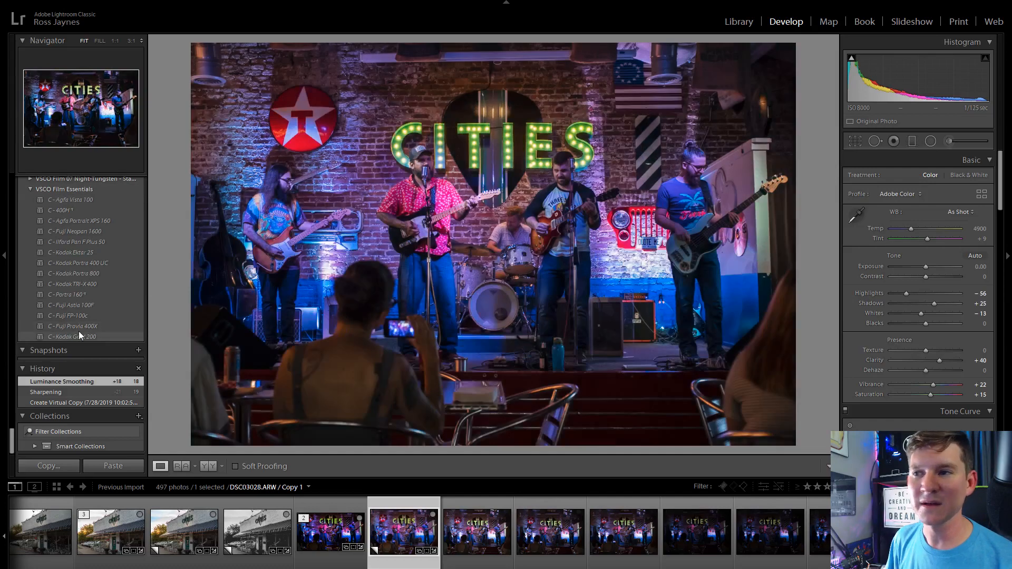
left_click(87, 198)
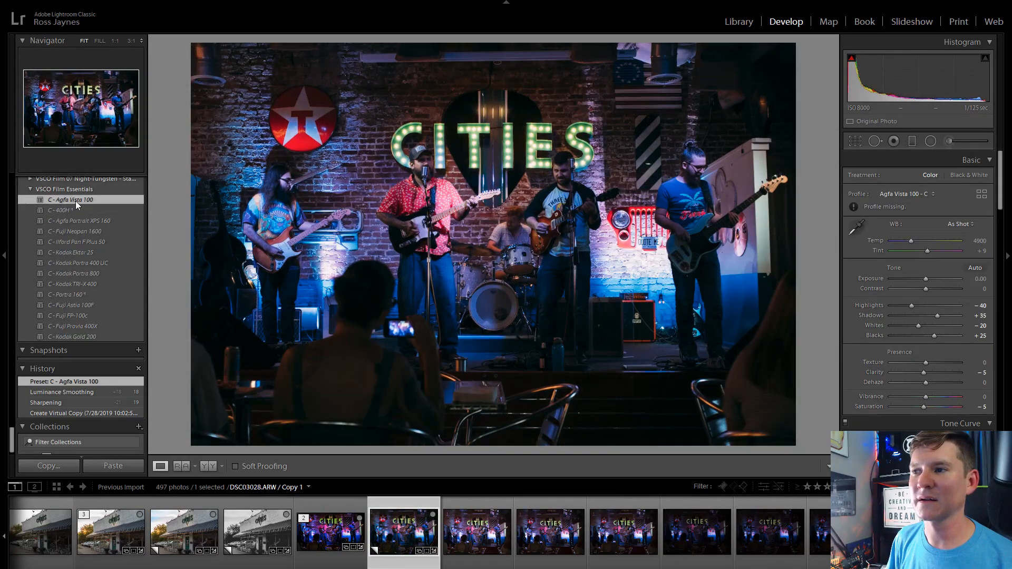
scroll(887, 372, "down", 10)
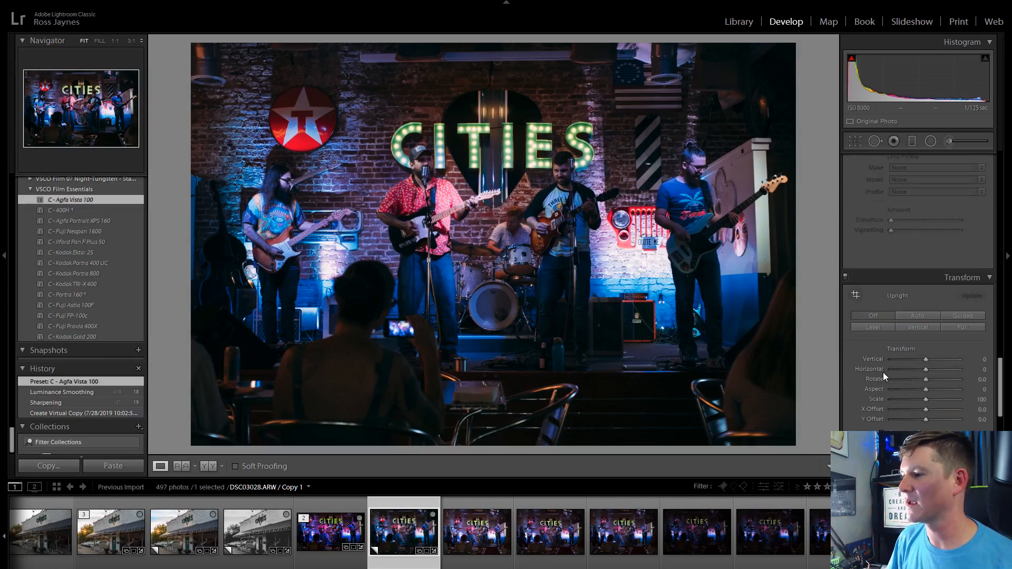
left_click_drag(901, 406, 881, 411)
scroll(907, 390, "up", 10)
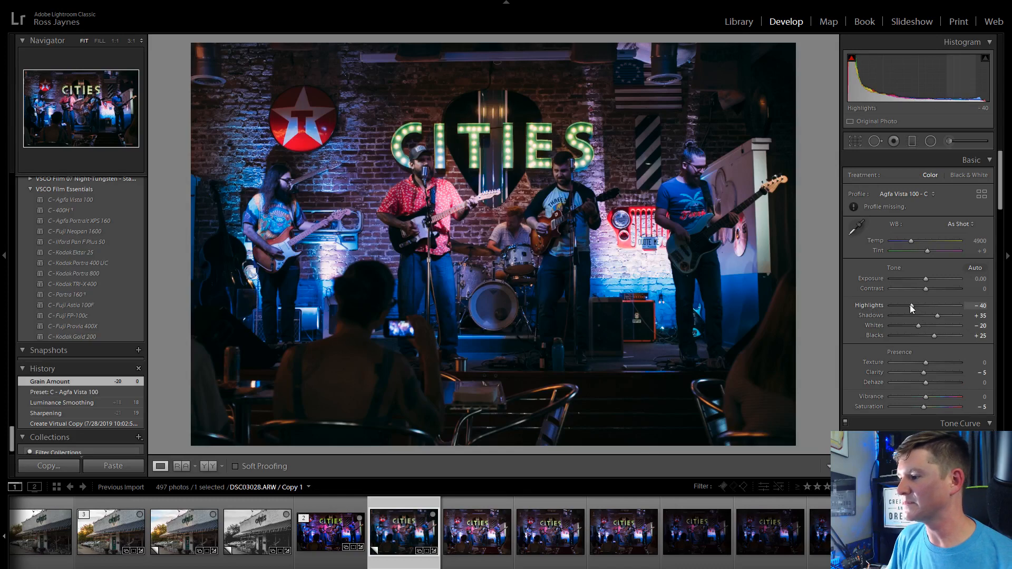
Set the virtual copy's Highlights to -60, Shadows +60, Whites +48, Clarity -15, Vibrance +36 and Saturation +27
left_click_drag(909, 305, 927, 324)
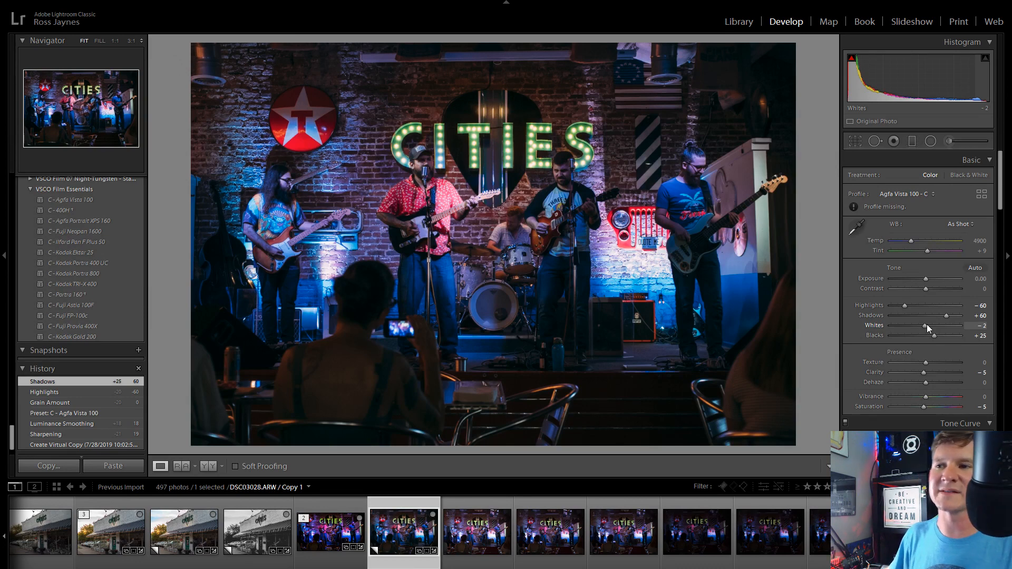
mouse_move(926, 324)
left_mouse_down()
mouse_move(916, 325)
mouse_move(954, 325)
mouse_move(944, 328)
left_mouse_up()
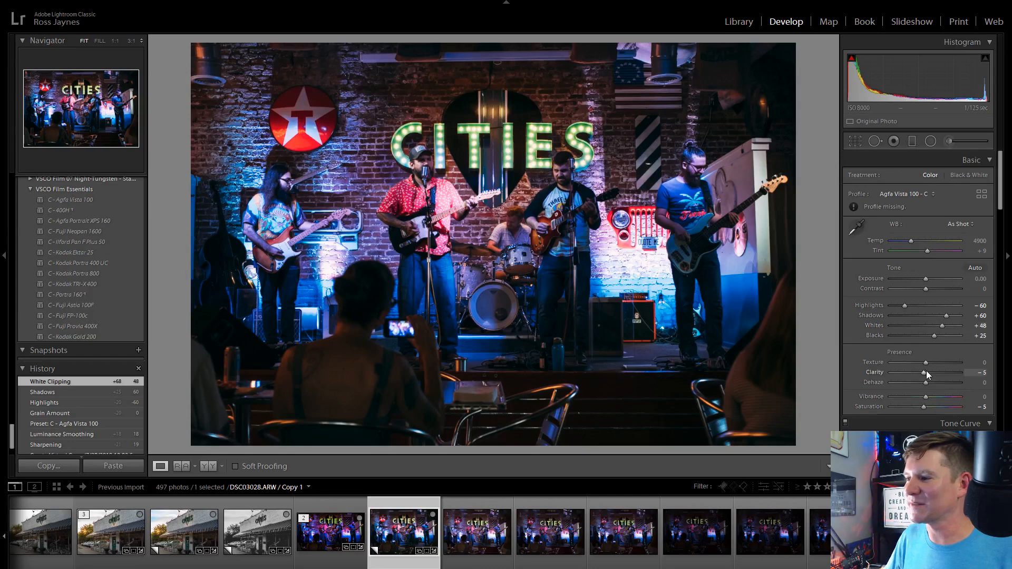
left_click_drag(926, 371, 937, 399)
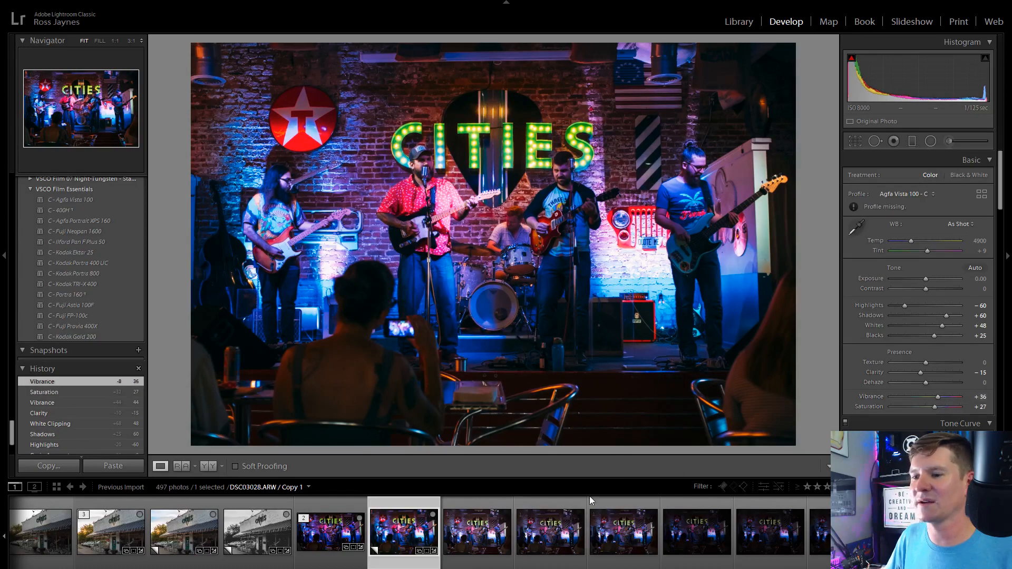
Compare the original stage photo's edit with that of its virtual copy
left_click(344, 527)
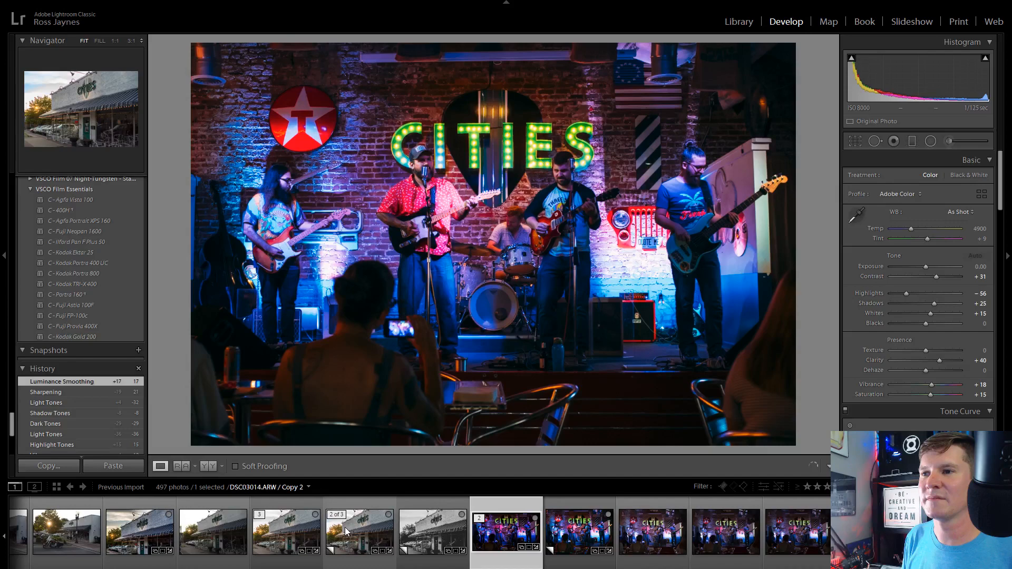
left_click(344, 527)
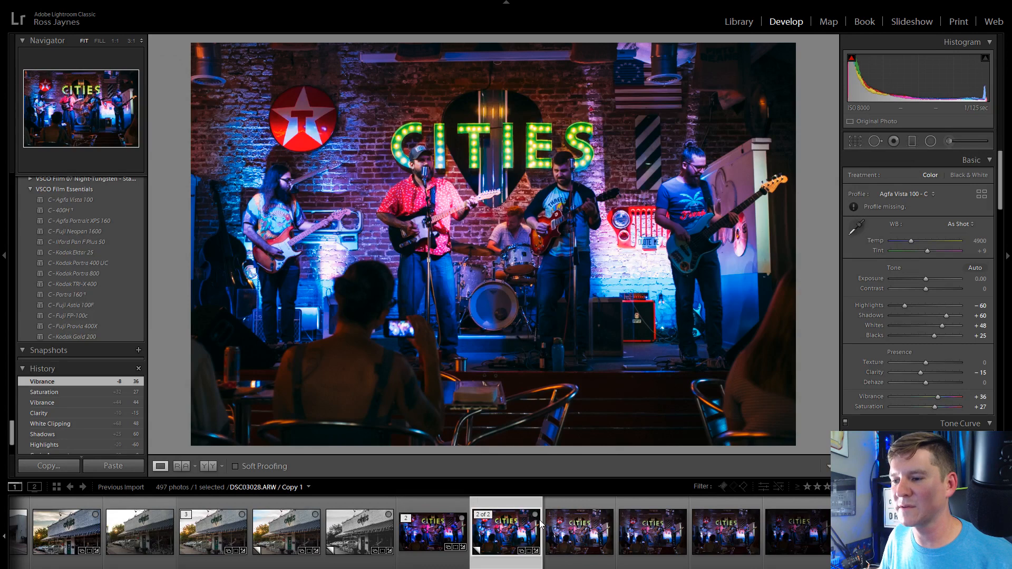
scroll(893, 411, "down", 10)
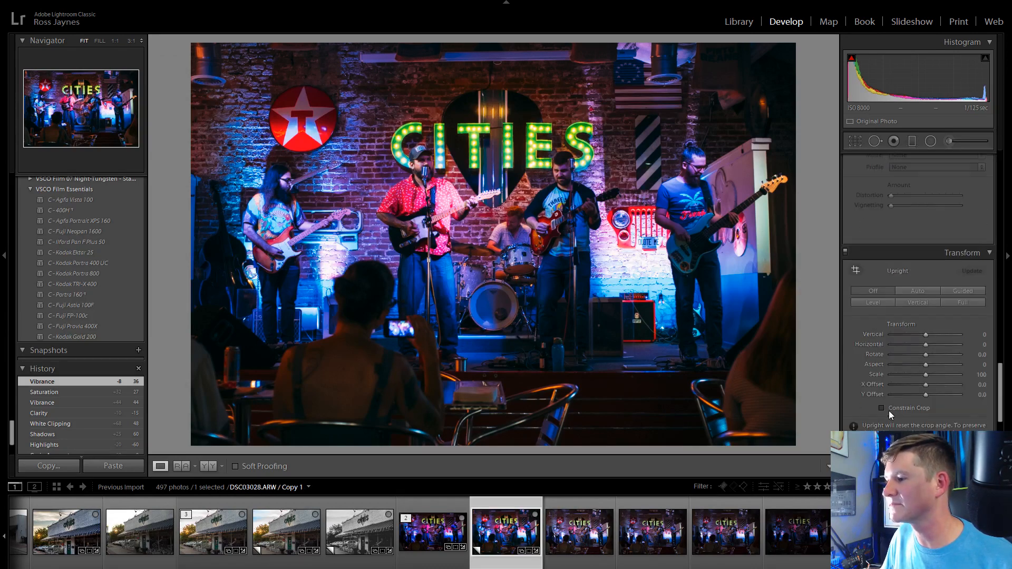
scroll(889, 410, "up", 10)
Look past the stage shots to the guitarist close-ups and review them one by one from DSC03047.ARW
scroll(586, 533, "down", 4)
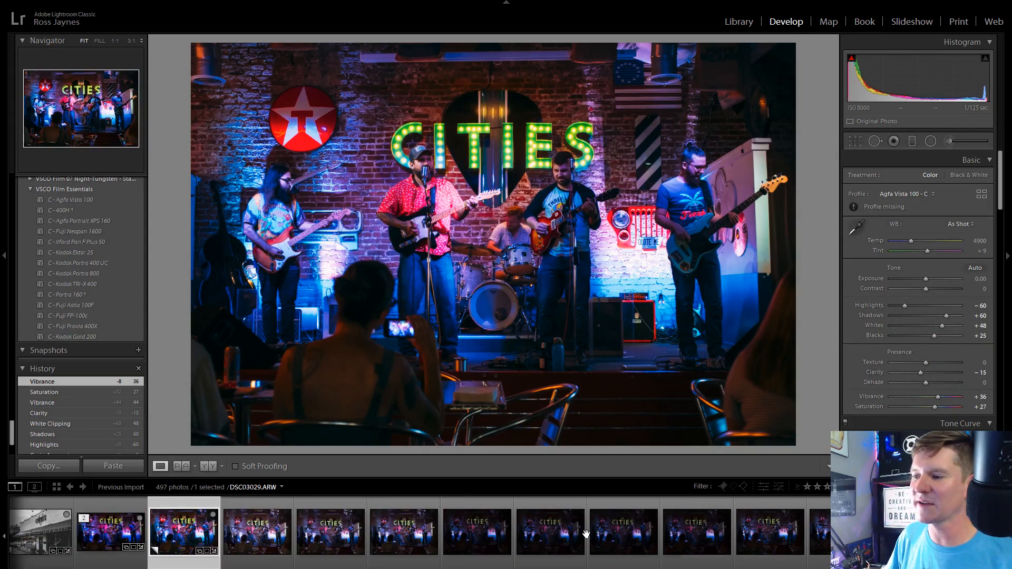
scroll(586, 534, "up", 1)
scroll(586, 534, "down", 3)
scroll(587, 534, "up", 2)
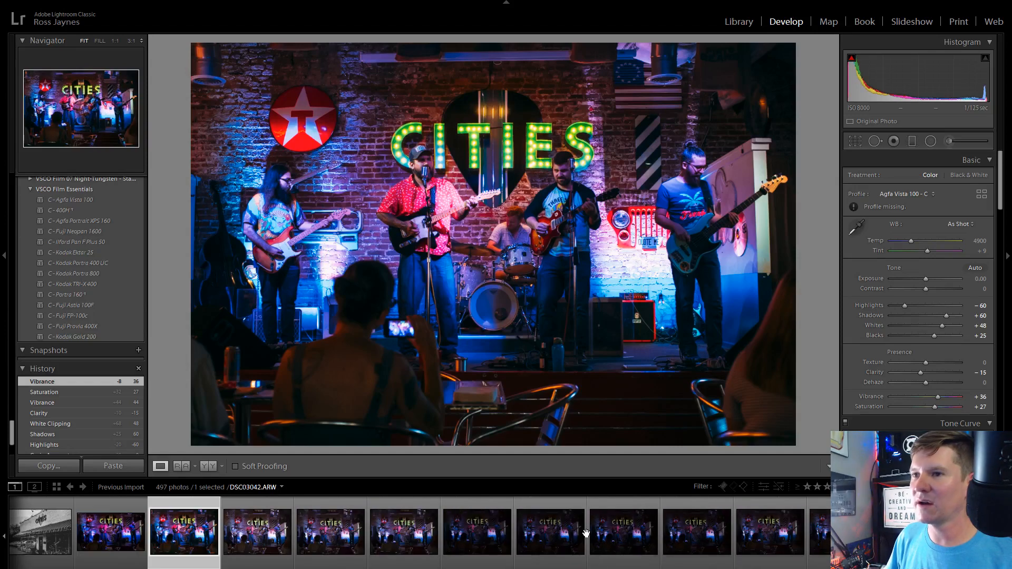
scroll(586, 534, "up", 4)
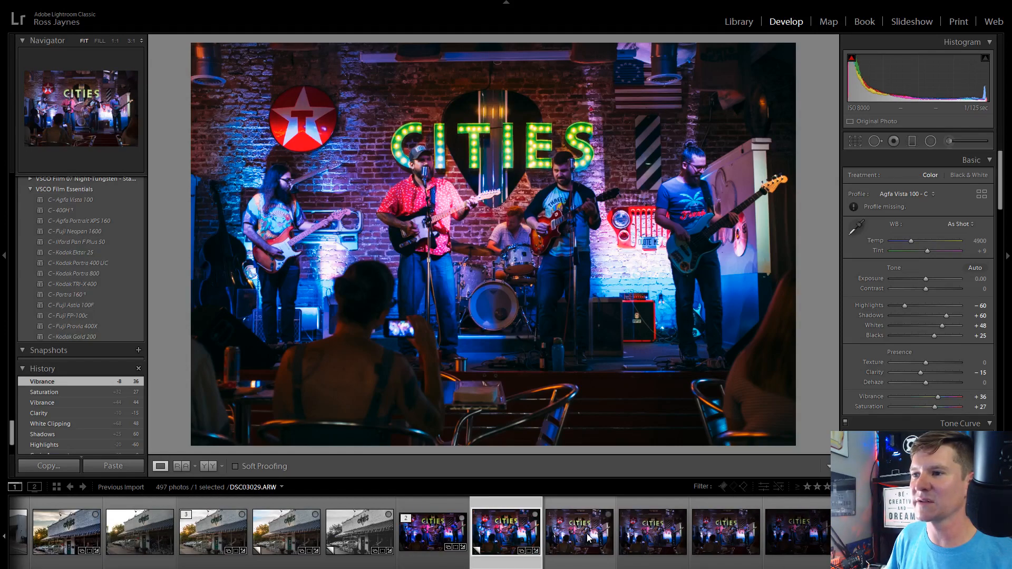
scroll(587, 533, "down", 10)
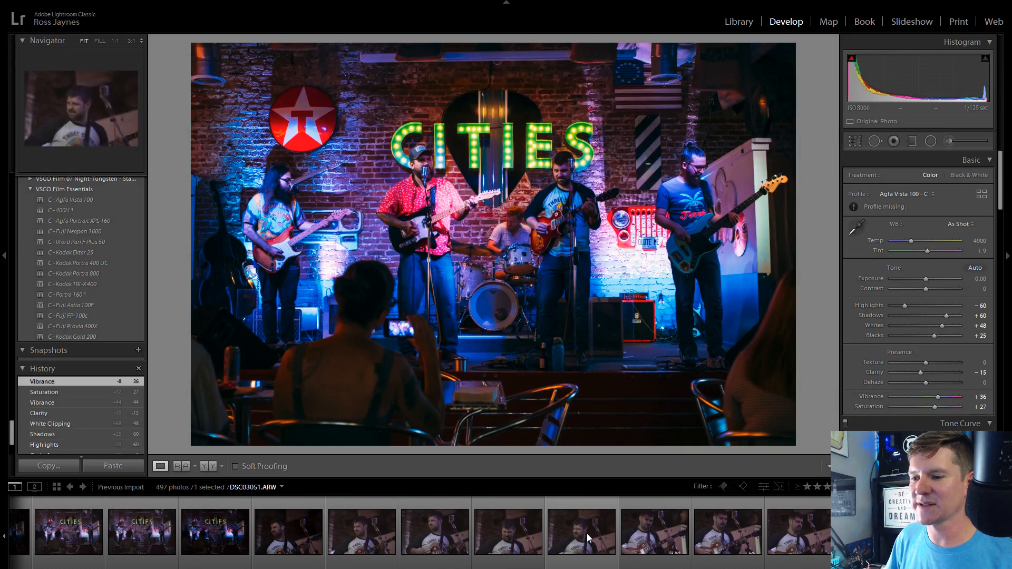
left_click(312, 529)
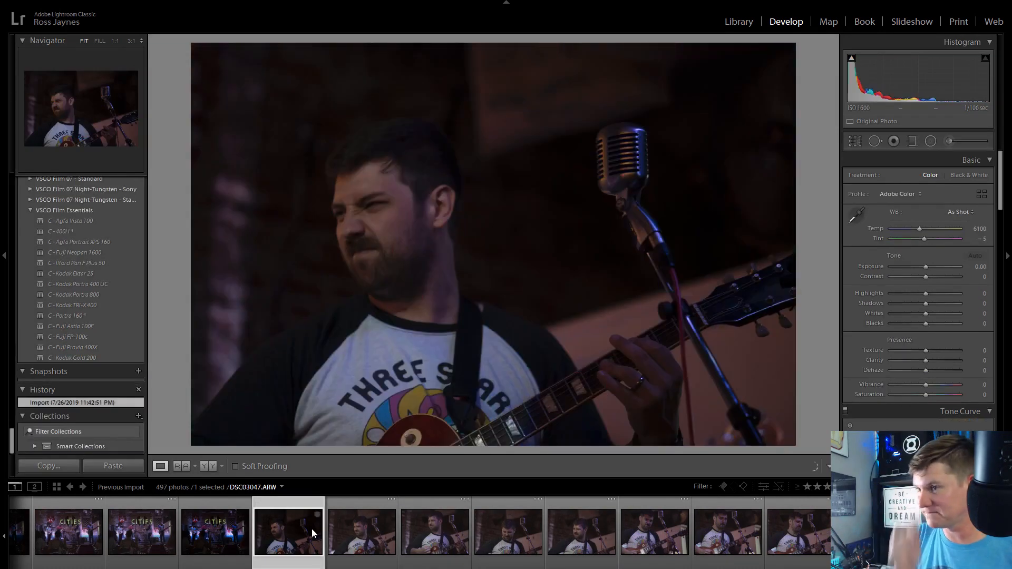
key("Right")
key("Right")
key("Right")
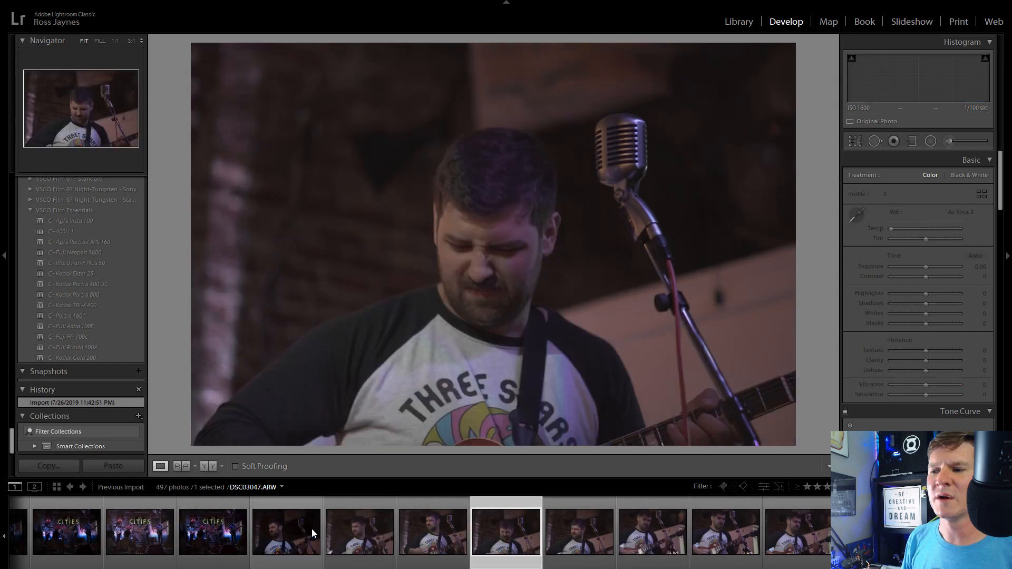
key("Right")
key("Right")
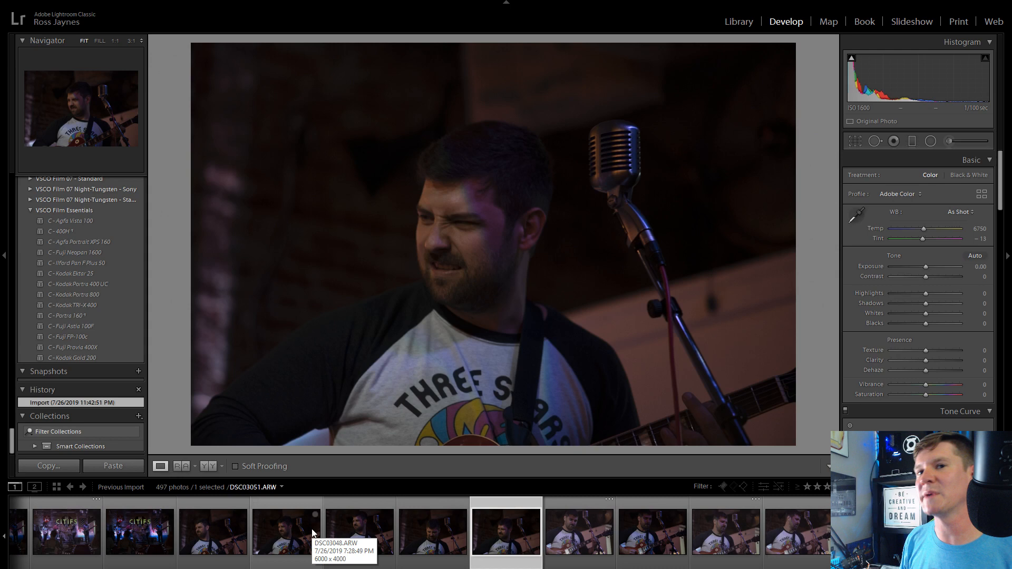
key("Right")
key("Right")
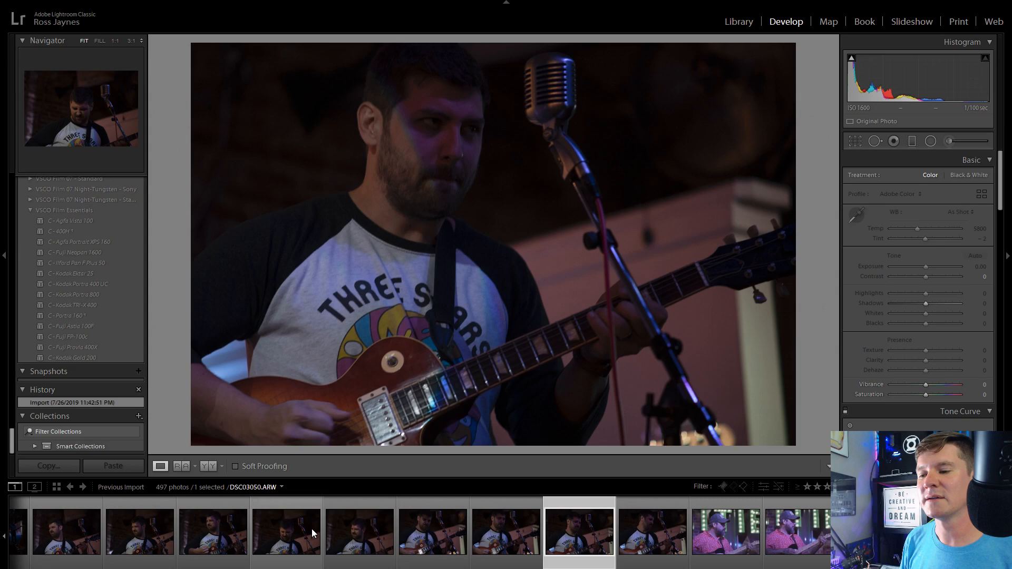
Go back through the guitarist close-ups to compare them, and select DSC03052.ARW for editing
key("Left")
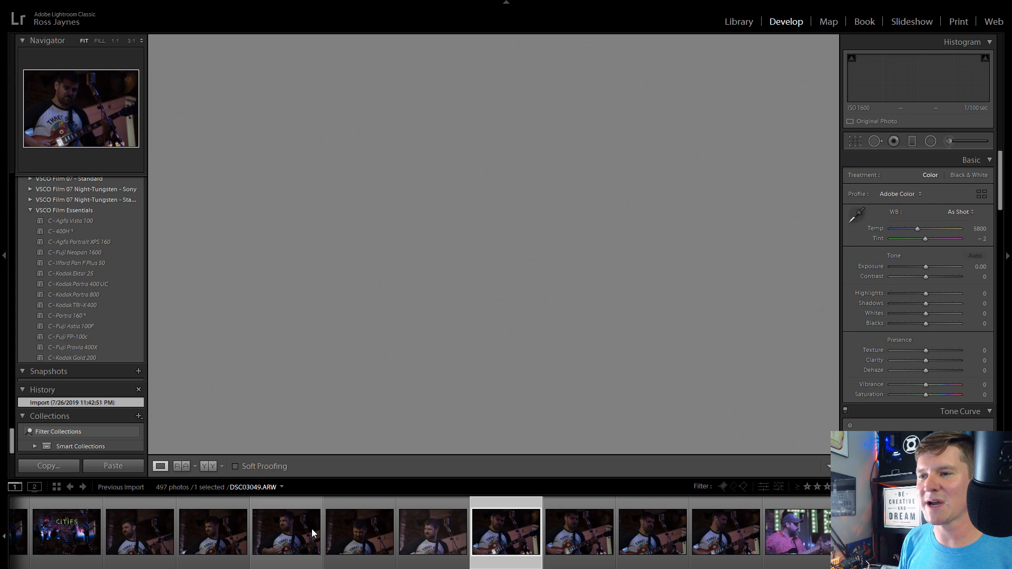
key("Left")
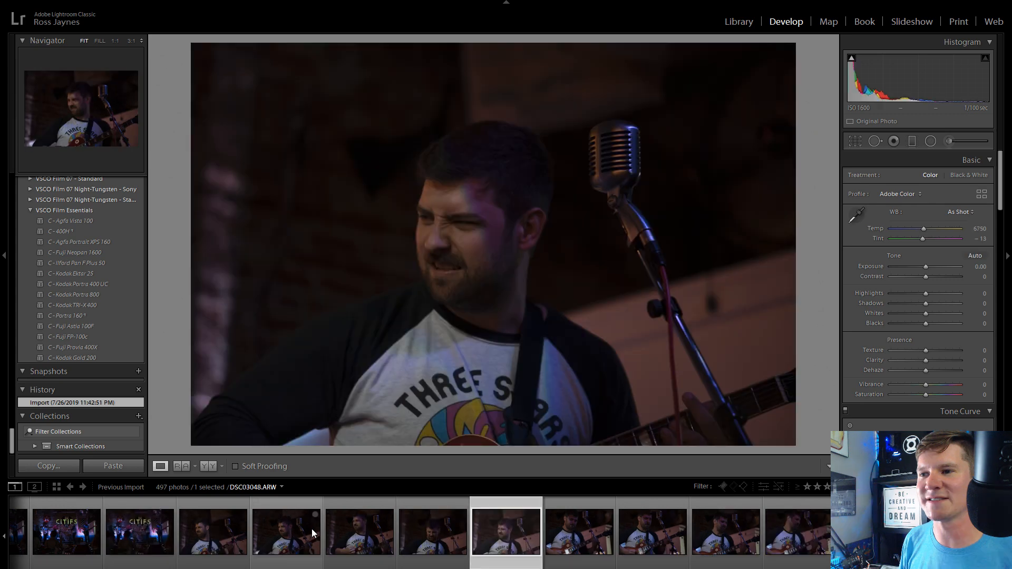
key("Left")
key("Left")
key("Left")
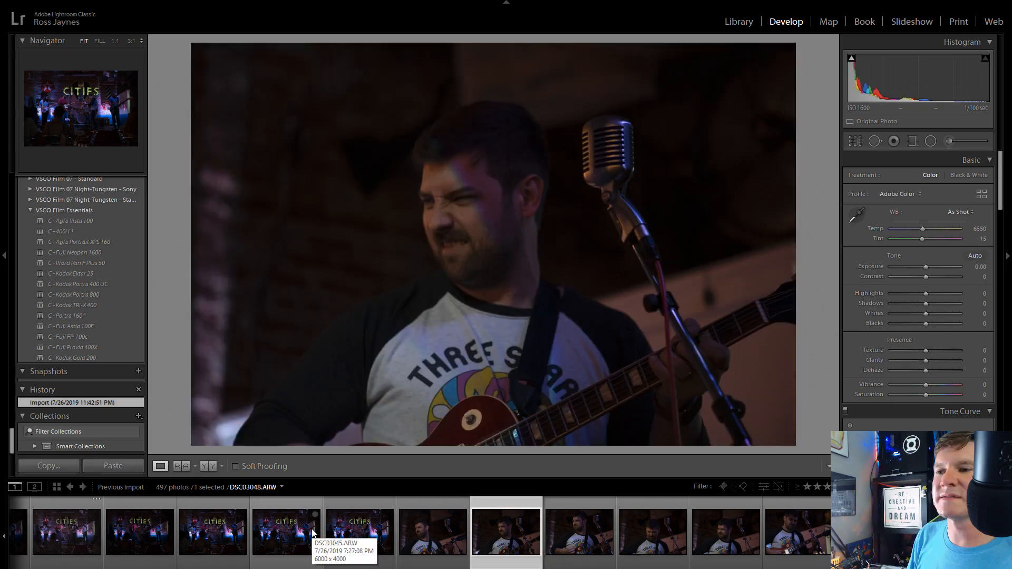
key("Right")
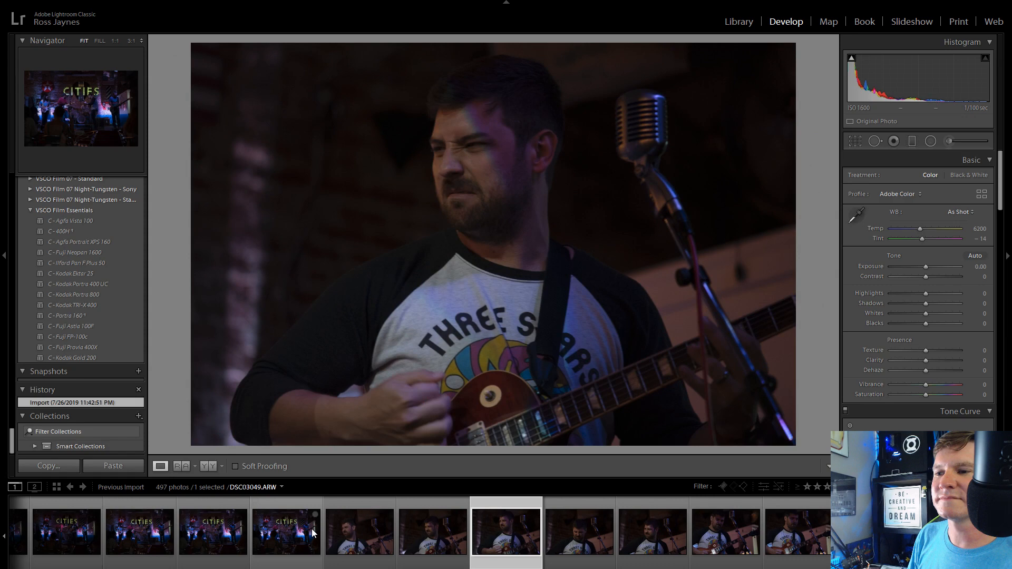
key("Right")
key("Left")
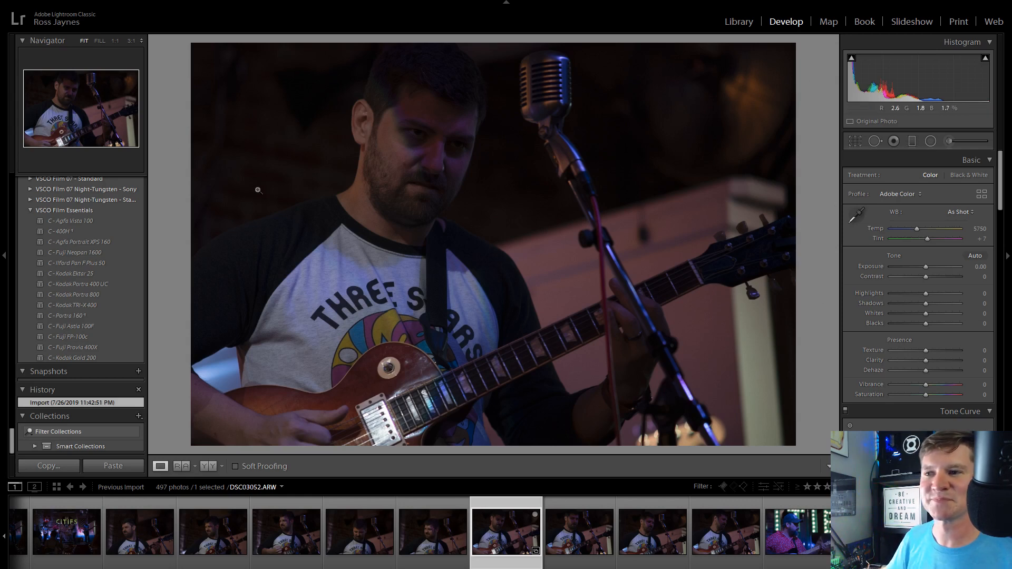
Set the guitarist close-up's Shadows to +100 and Blacks to +25
scroll(110, 266, "up", 10)
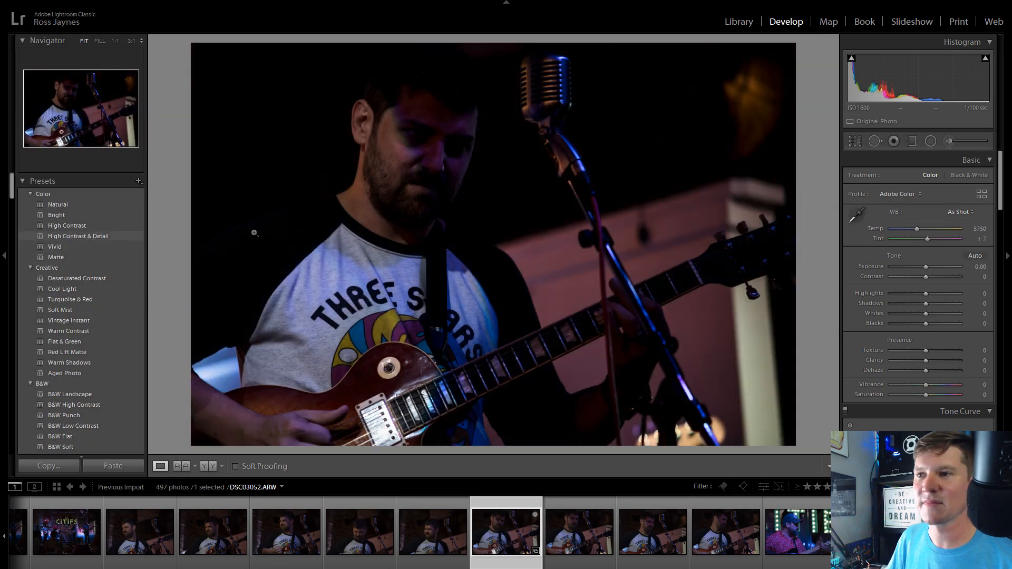
left_click_drag(927, 304, 970, 297)
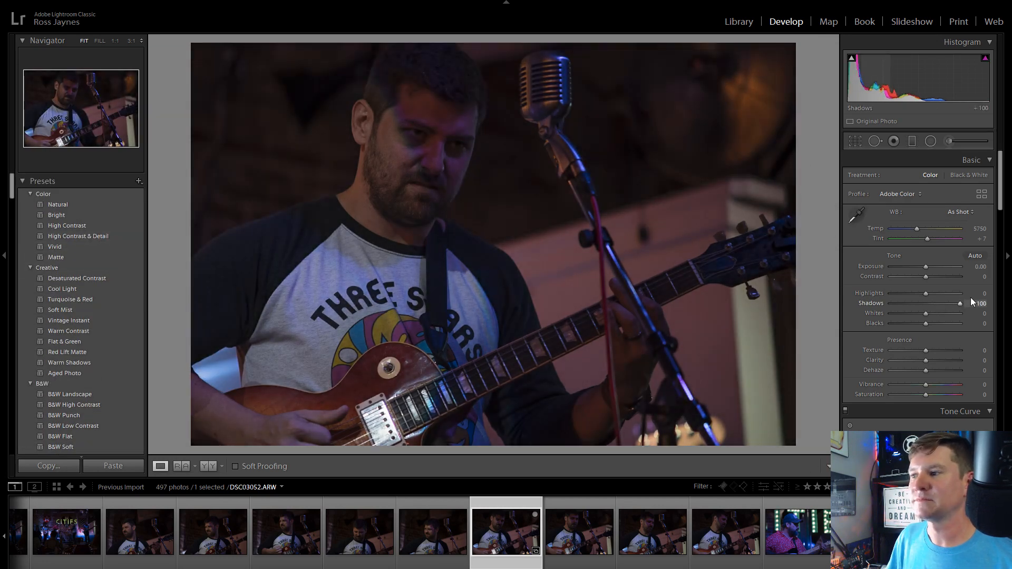
left_click_drag(926, 323, 938, 349)
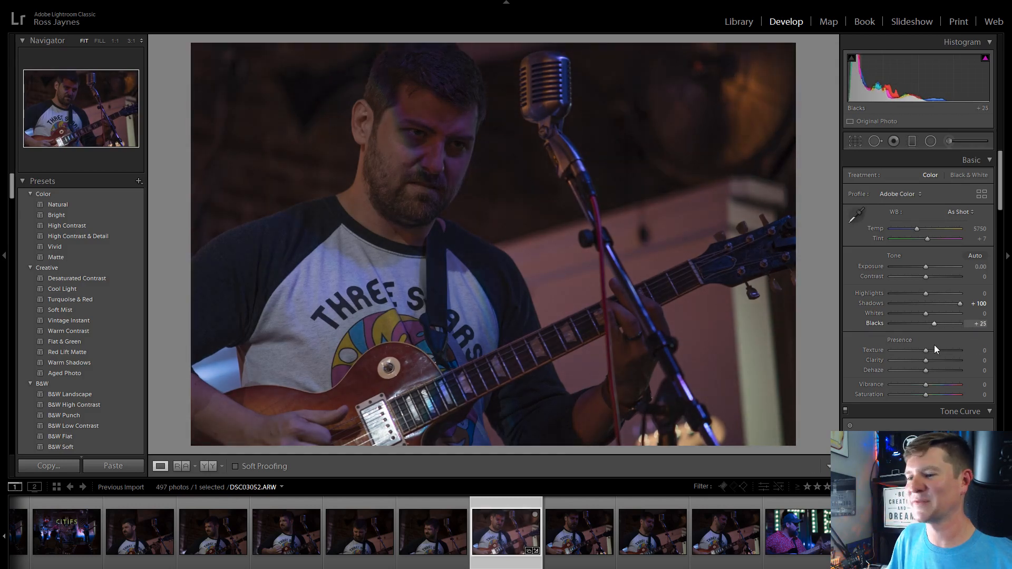
Switch to the guitarist close-up DSC03051.ARW and crop it to a 16 x 9 aspect ratio
left_click(564, 556)
left_click(515, 537)
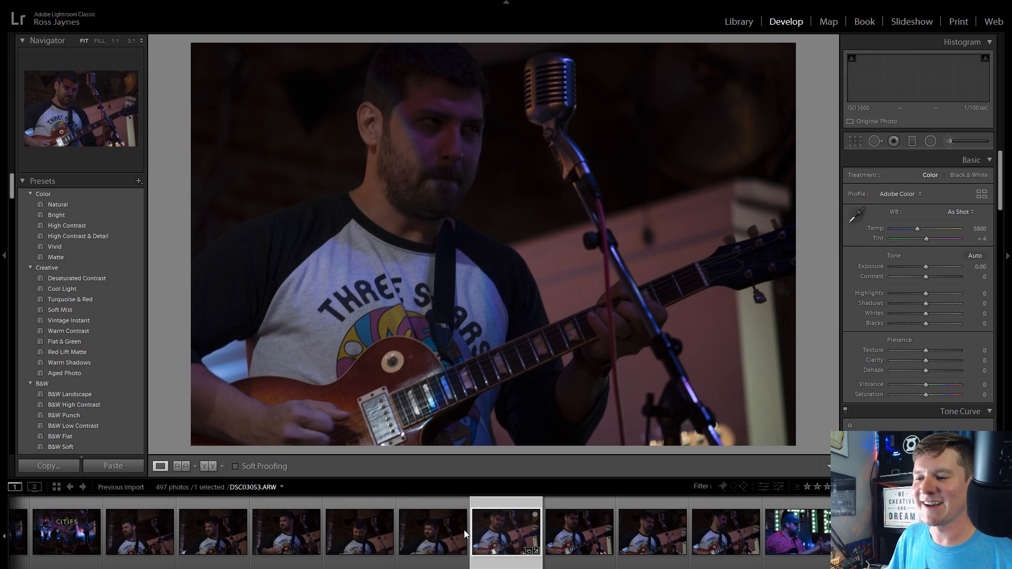
left_click(431, 531)
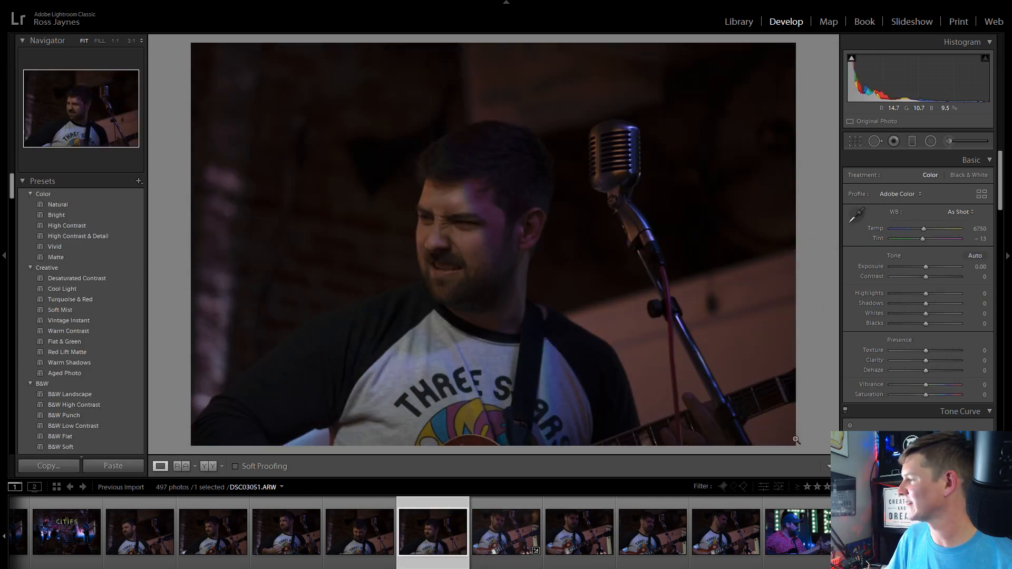
left_click(855, 141)
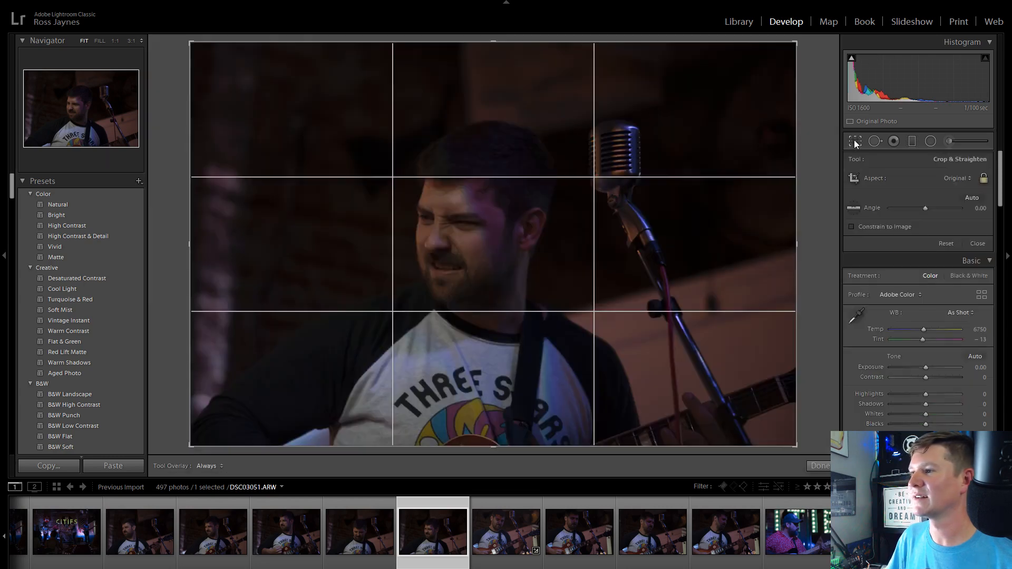
left_click(939, 179)
left_click(896, 307)
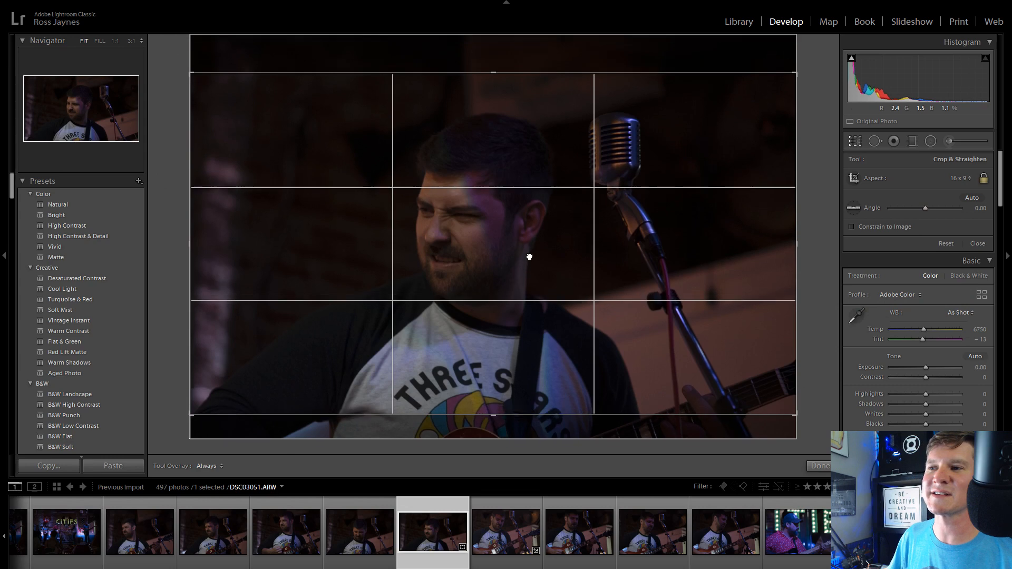
left_click(859, 140)
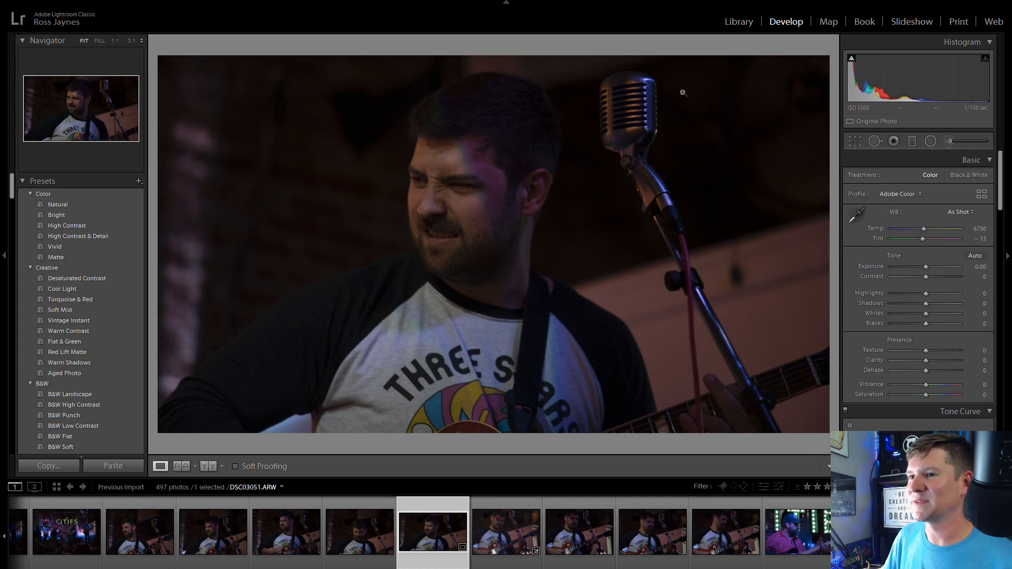
Check the face's sharpness up close, then set Clarity to +65, Highlights to +48, Shadows to +42 and Blacks to -10
left_click(447, 201)
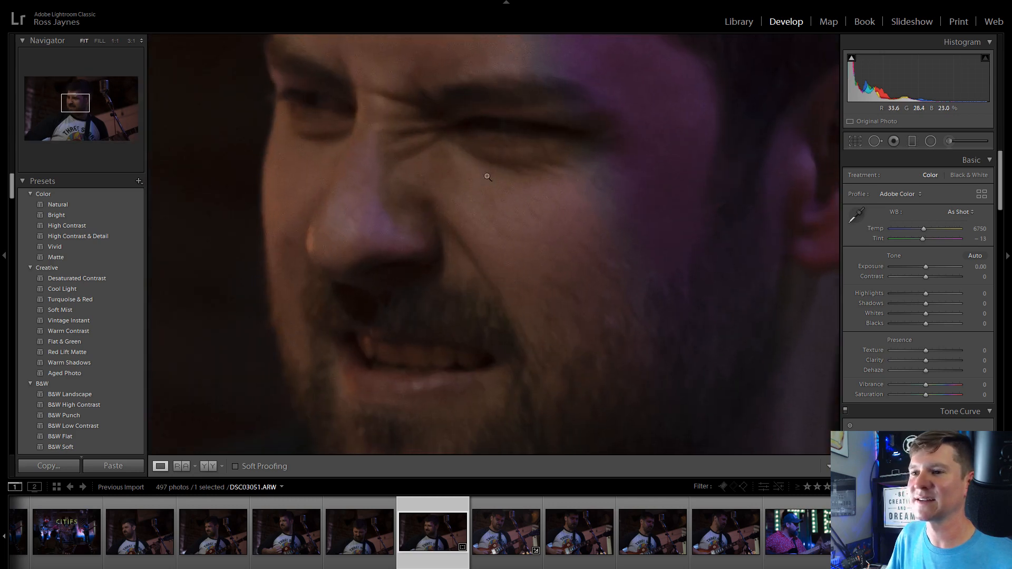
left_click(485, 174)
mouse_move(929, 360)
left_mouse_down()
mouse_move(971, 359)
mouse_move(948, 360)
left_mouse_up()
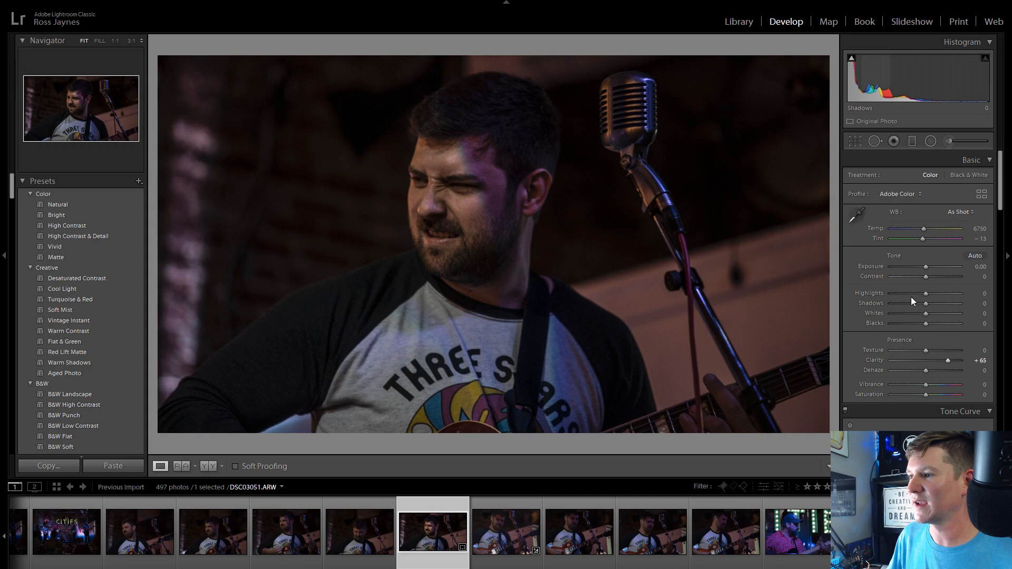
left_click_drag(921, 293, 923, 325)
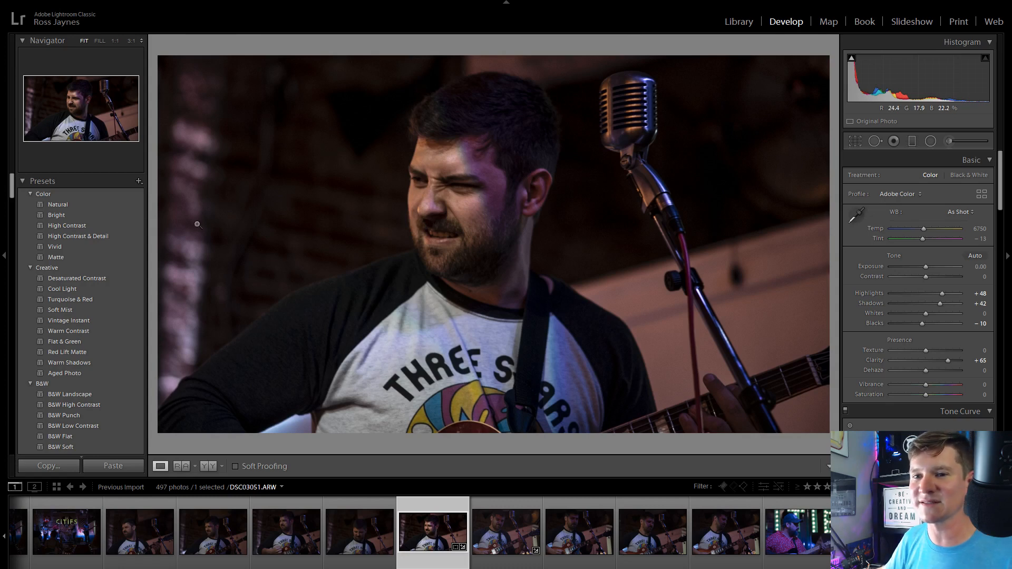
Create a virtual copy of DSC03051.ARW, compare it with the original and leave the copy selected
right_click(465, 524)
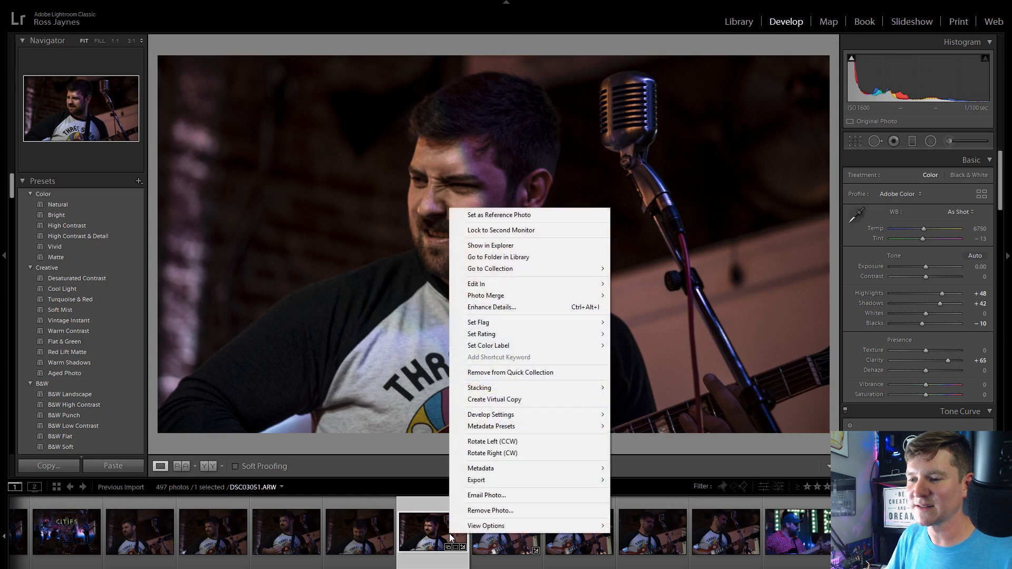
left_click(511, 398)
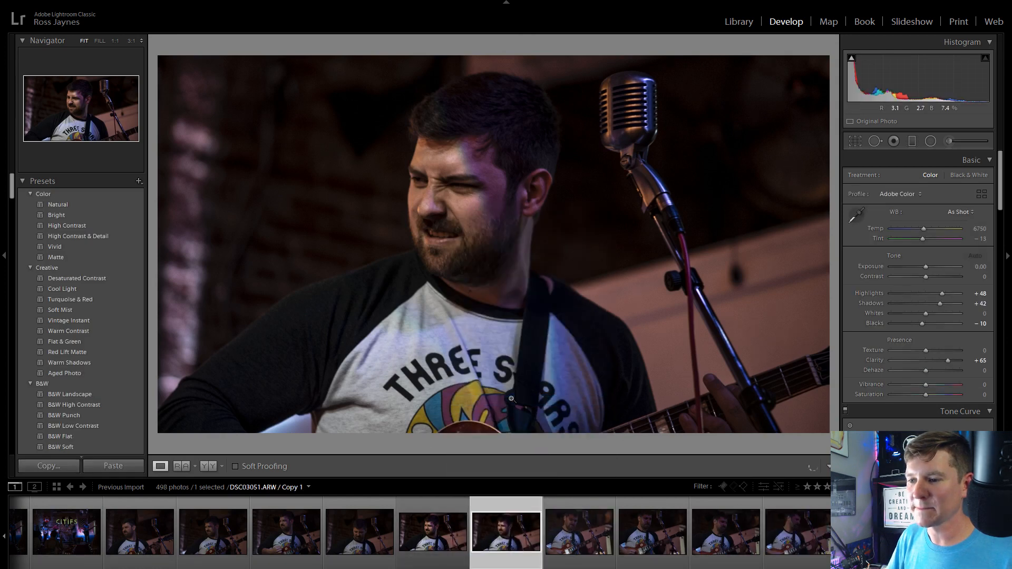
left_click(427, 539)
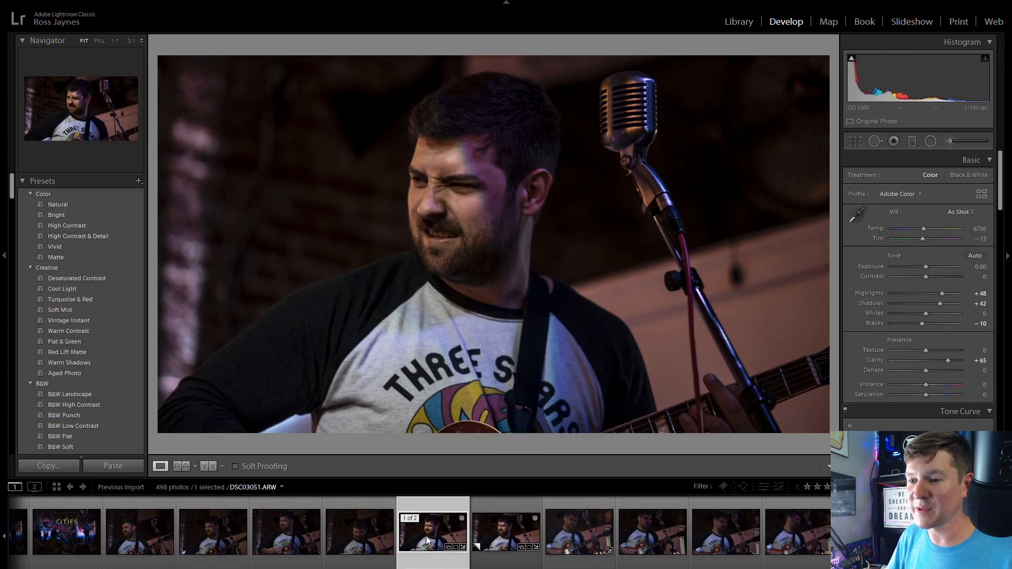
key("Right")
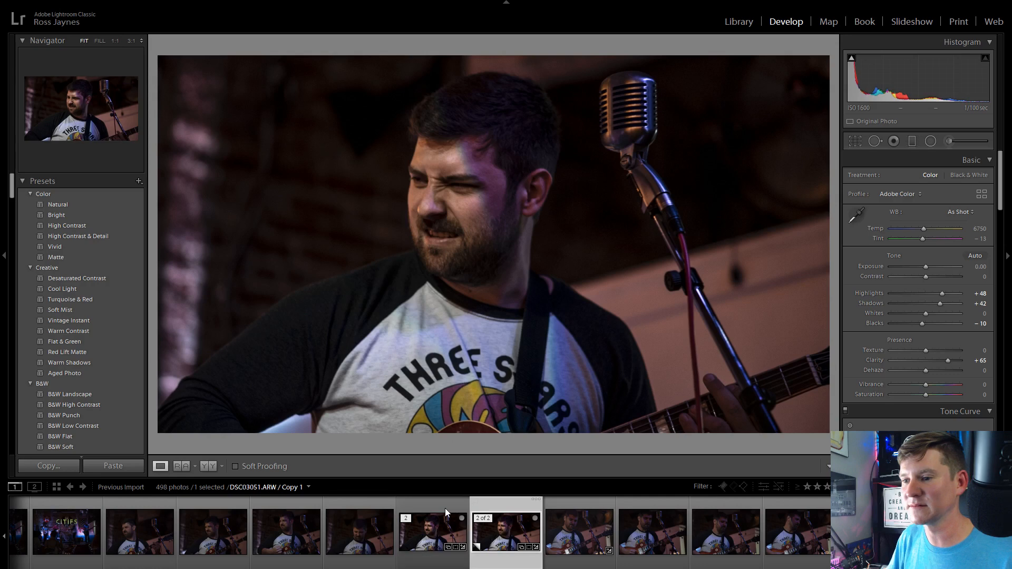
Set the virtual copy's Exposure to +0.90 and apply the VSCO Film Essentials preset C - Agfa Vista 100
scroll(140, 412, "down", 15)
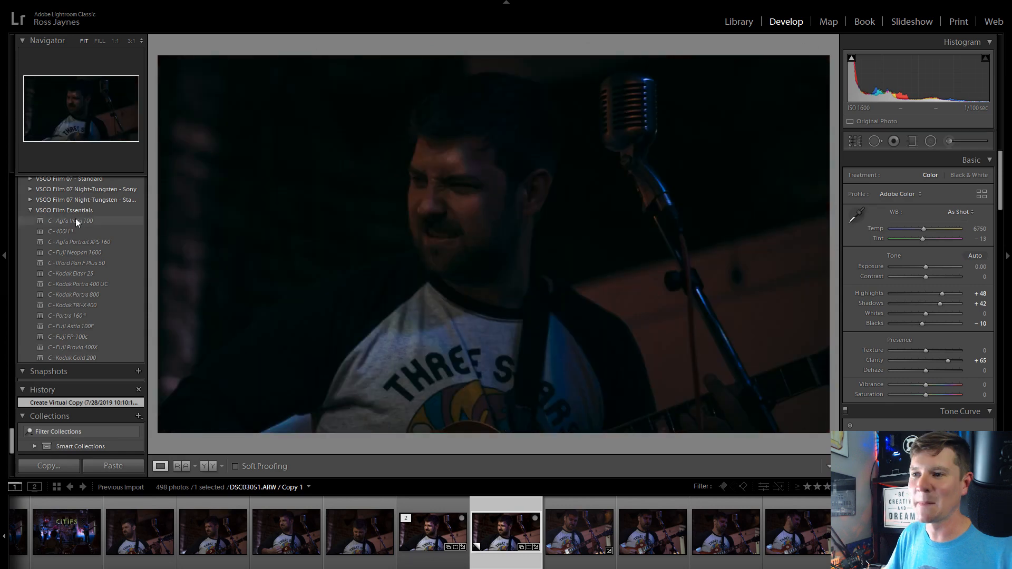
left_click(979, 268)
key("Up")
key("Up")
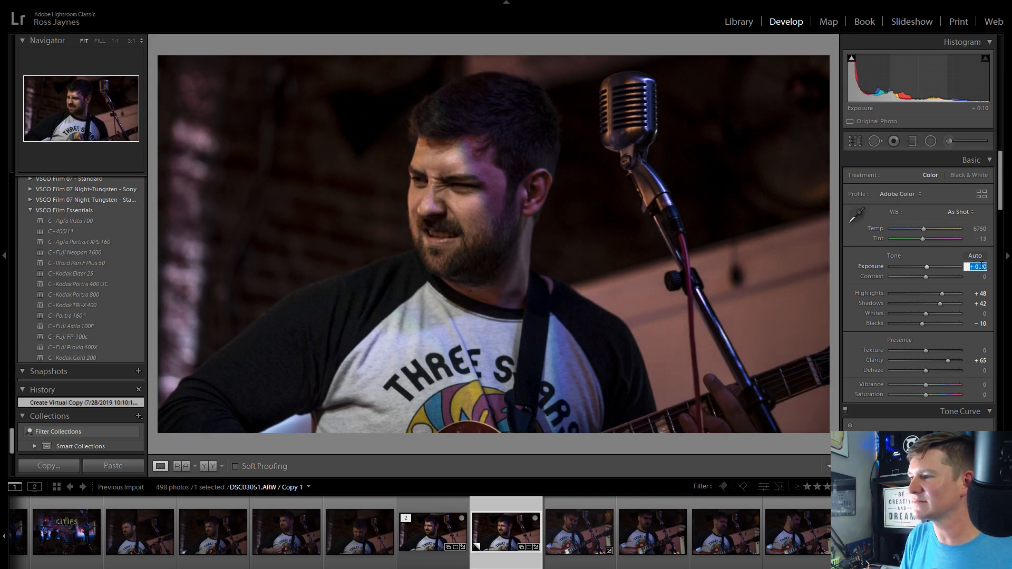
key("Up")
key("Up")
key("Up")
key("Up")
key("Up")
key("Up")
key("Up")
key("Up")
key("Up")
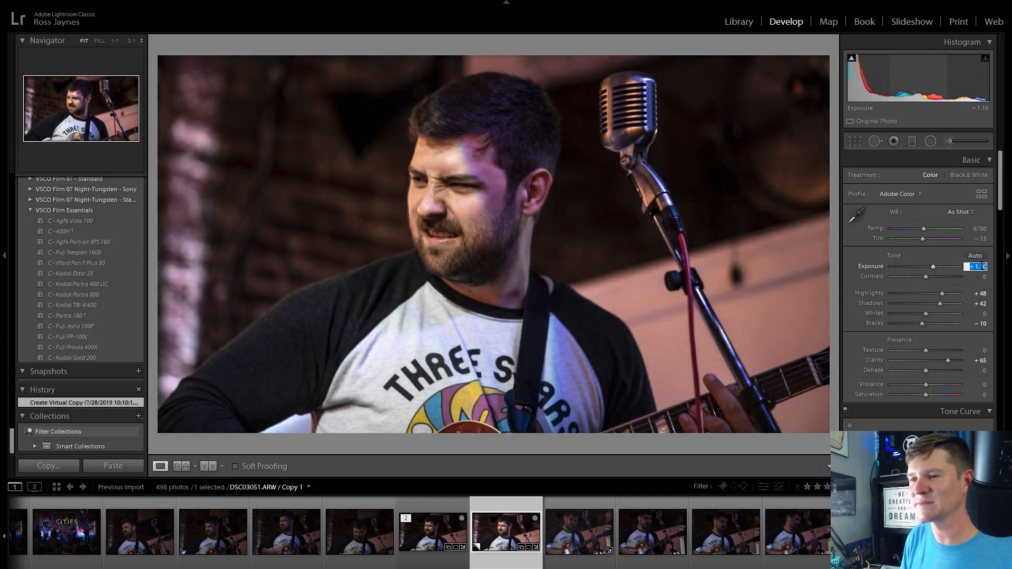
key("Down")
key("Down")
key("Return")
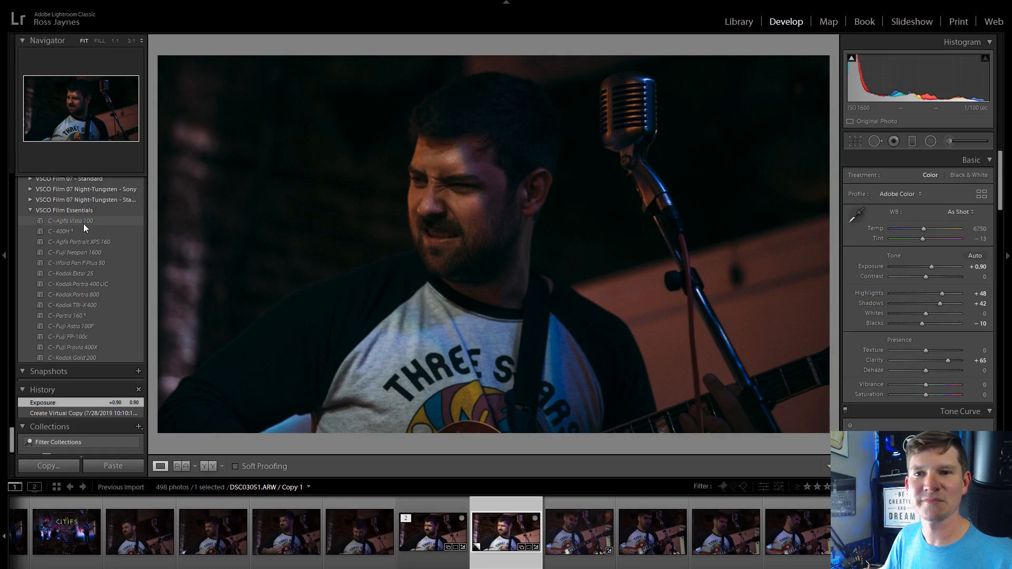
left_click(84, 222)
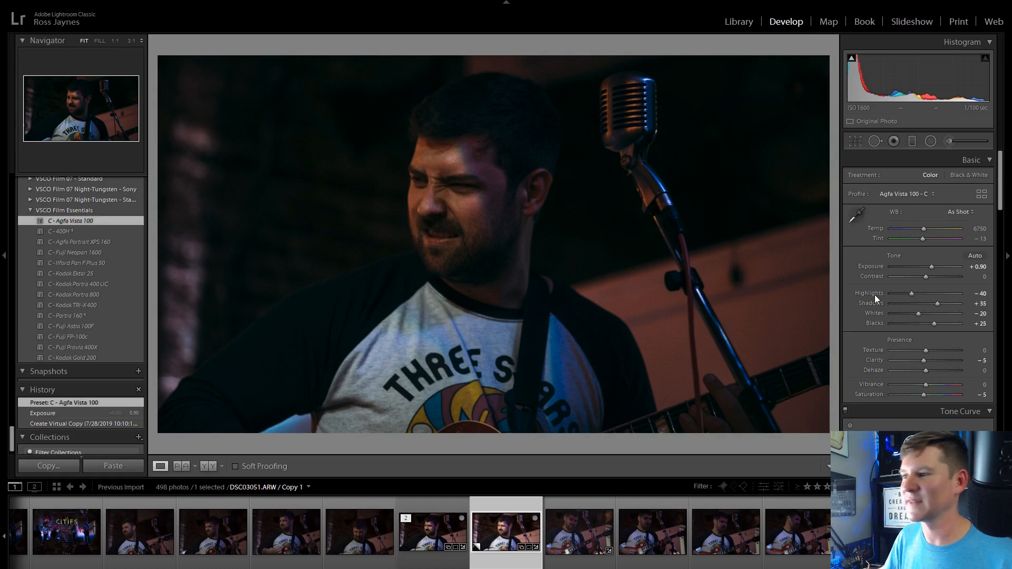
scroll(891, 306, "down", 20)
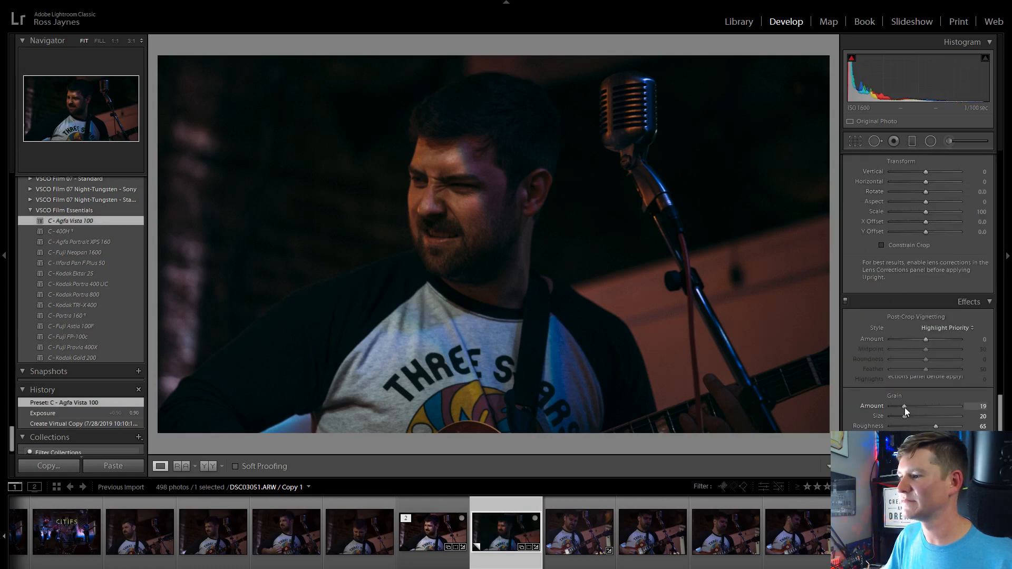
Return to the original DSC03051.ARW, preview the black-and-white presets and apply B&W Punch
left_click(422, 530)
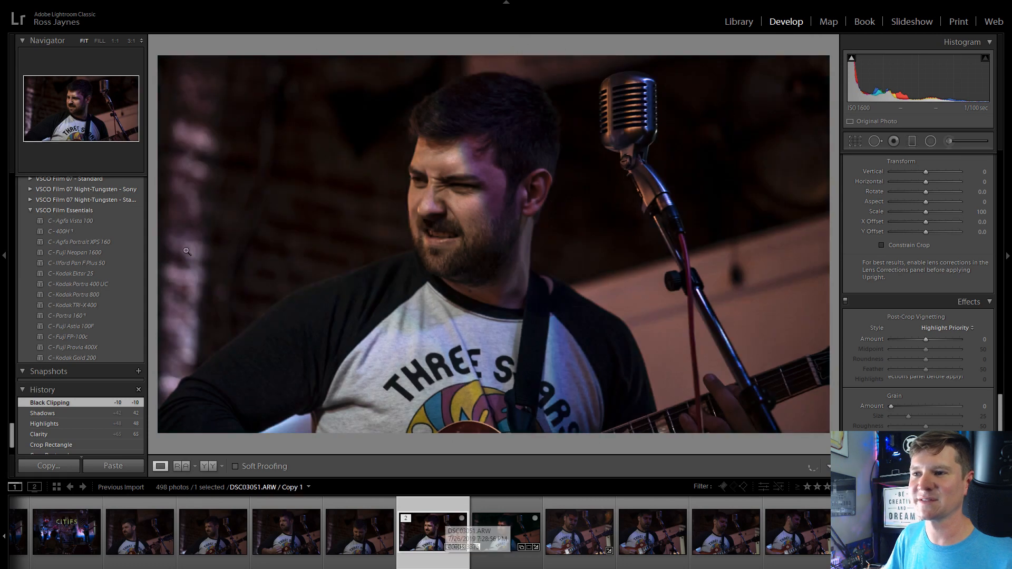
scroll(73, 292, "up", 15)
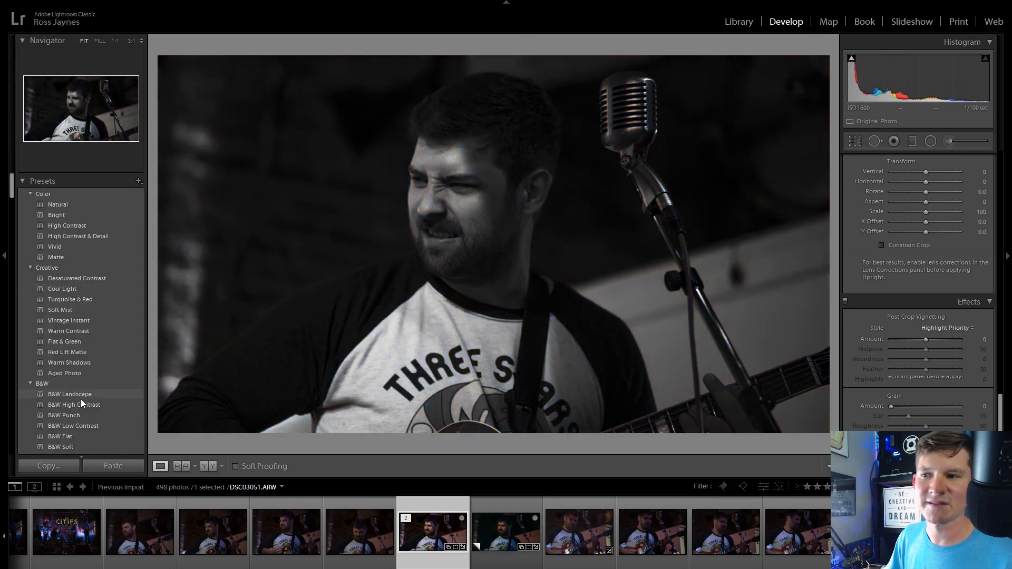
scroll(84, 328, "down", 3)
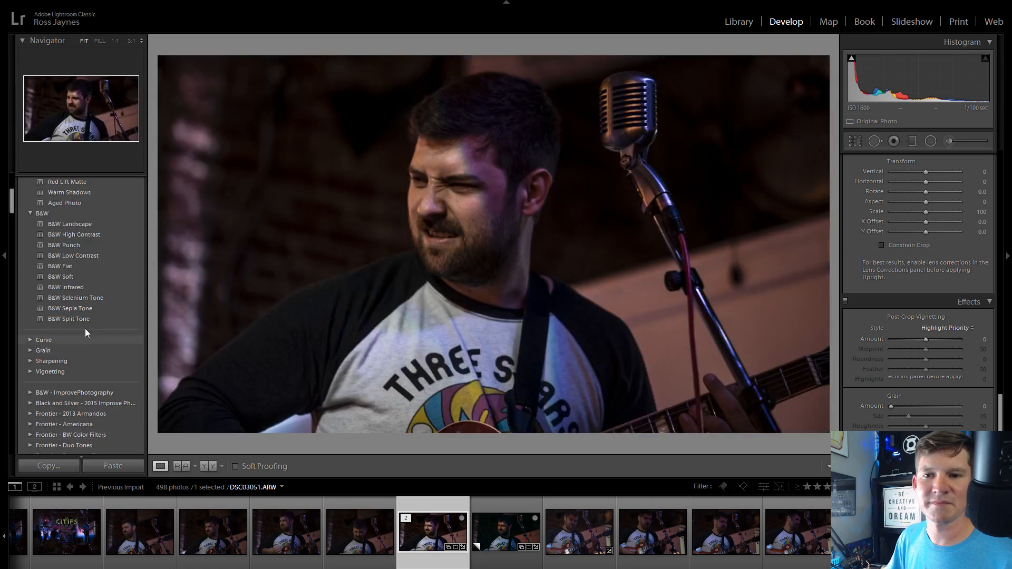
scroll(80, 269, "up", 2)
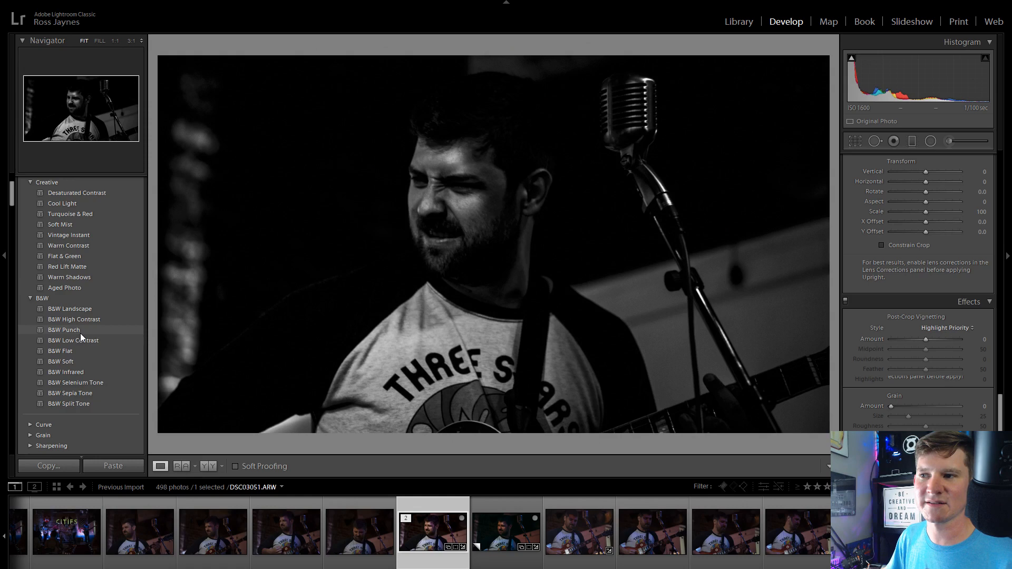
left_click(80, 333)
Set the black-and-white close-up's Exposure to +0.95, Clarity to +71 and Texture to -34
scroll(890, 320, "up", 10)
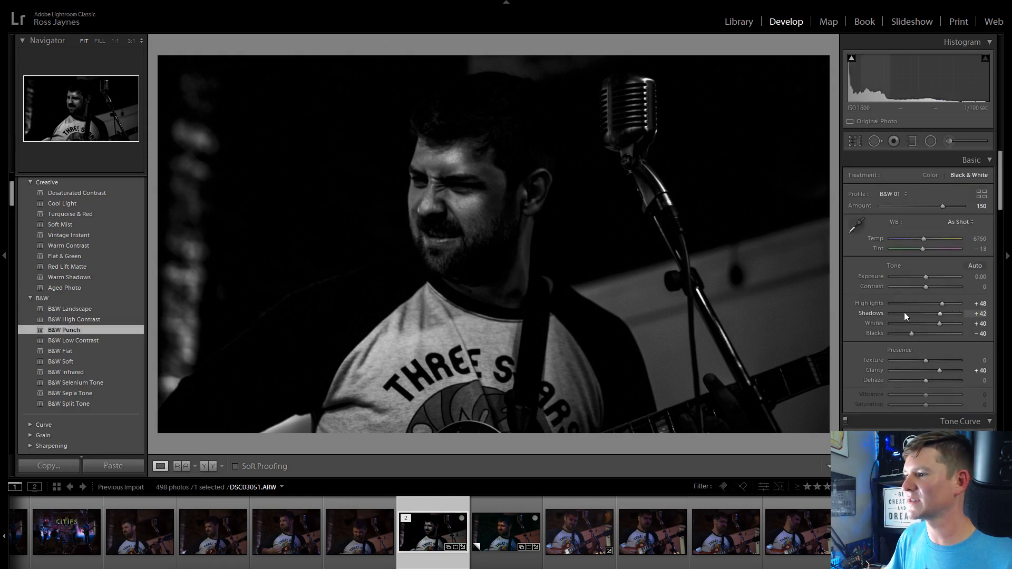
left_click_drag(925, 276, 930, 292)
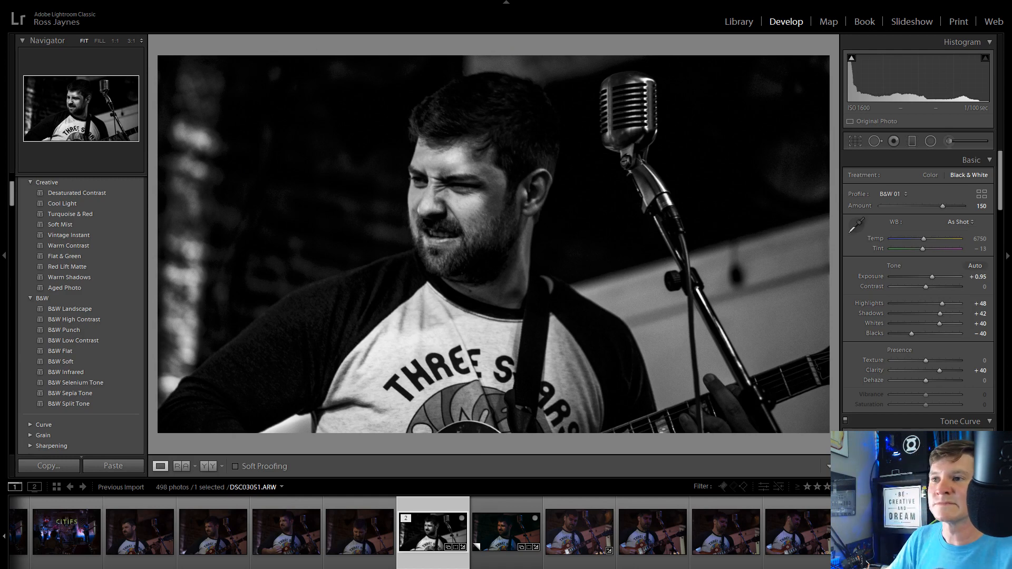
left_click_drag(941, 370, 909, 366)
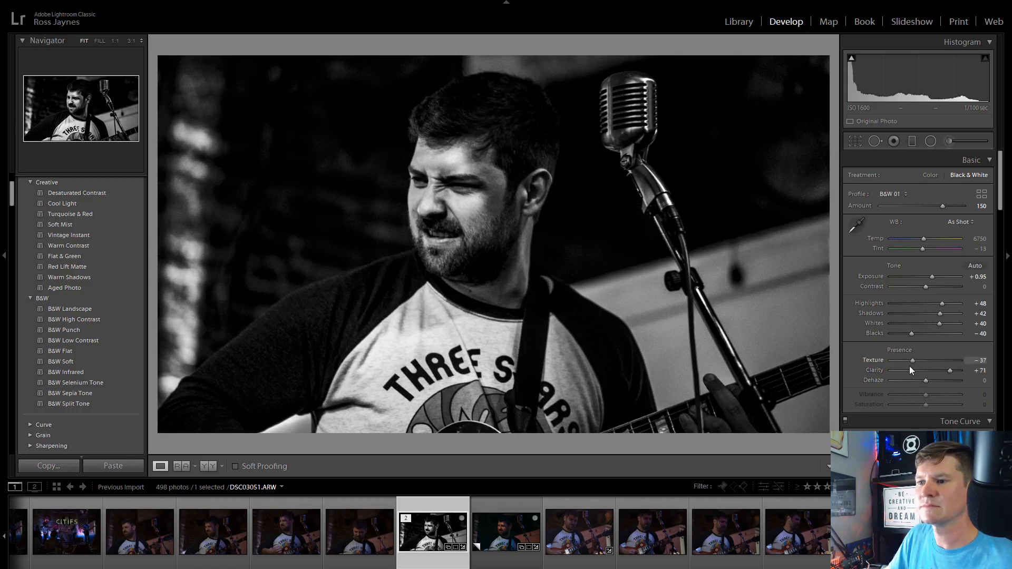
On the Agfa Vista virtual copy, set Exposure to +1.30, Clarity to +28, Texture to -18, Vibrance to +13 and Saturation to +2
left_click(528, 523)
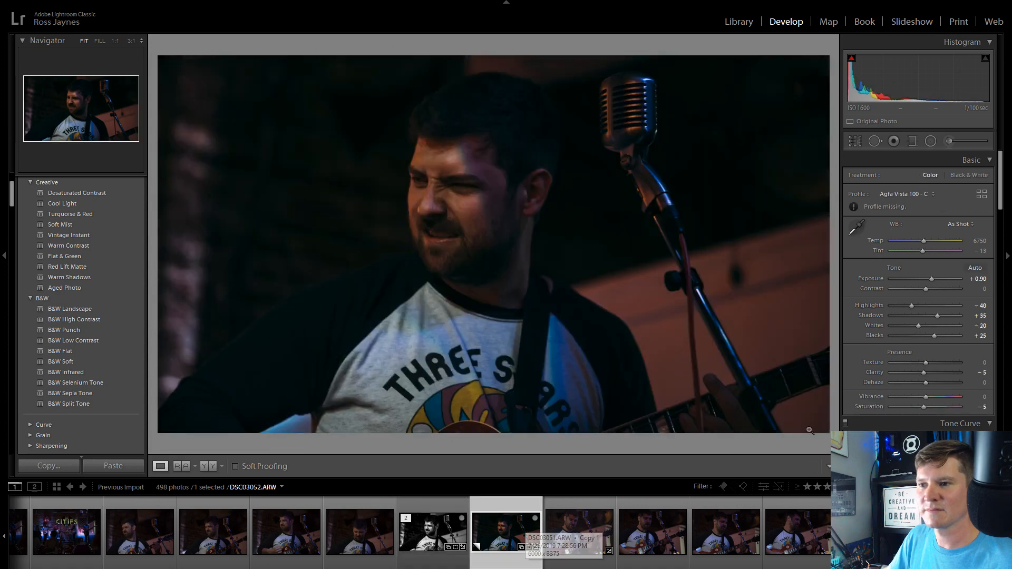
left_click(982, 278)
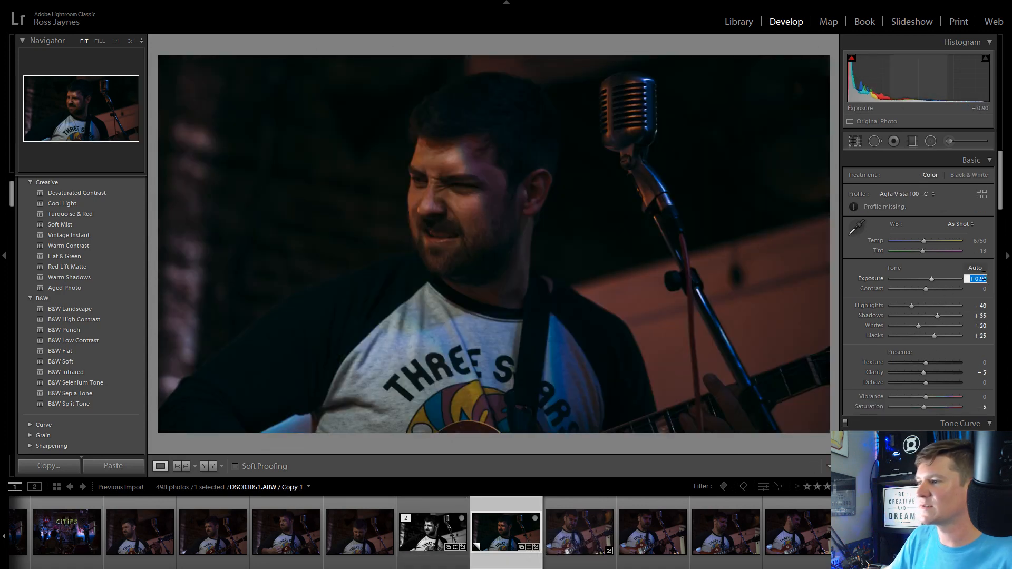
key("Up")
key("Up")
key("Up")
key("Up")
key("Up")
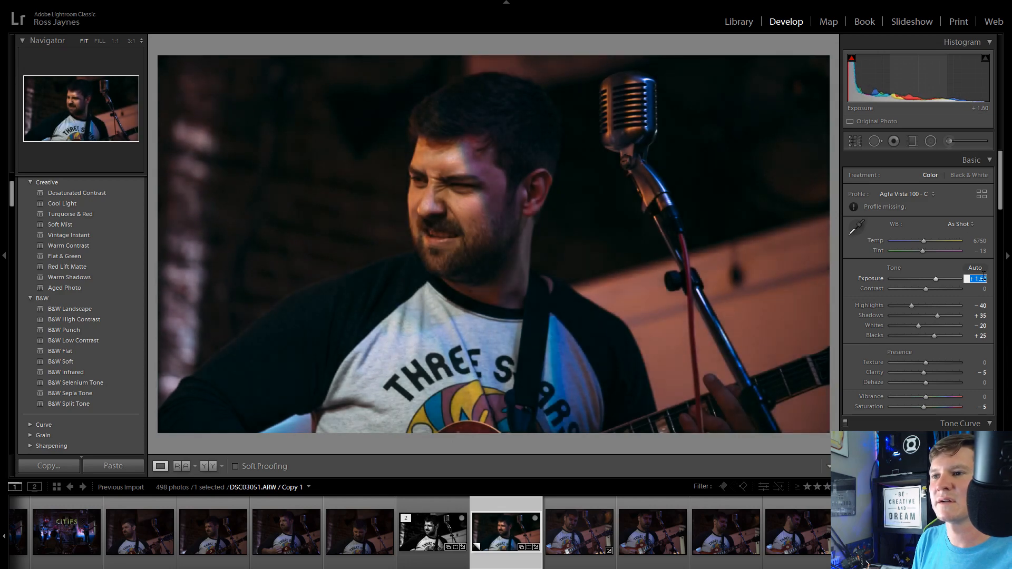
key("Down")
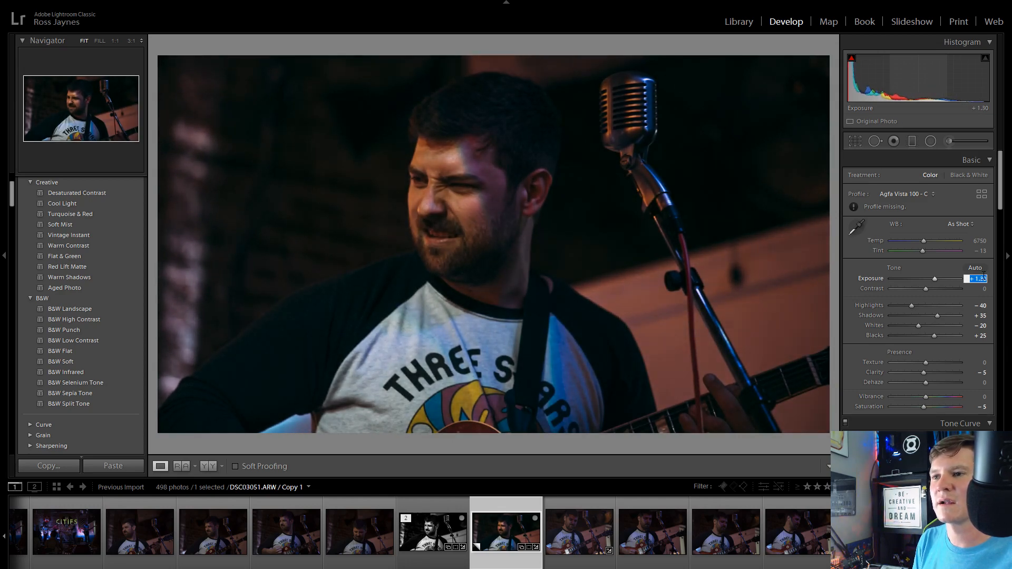
key("Return")
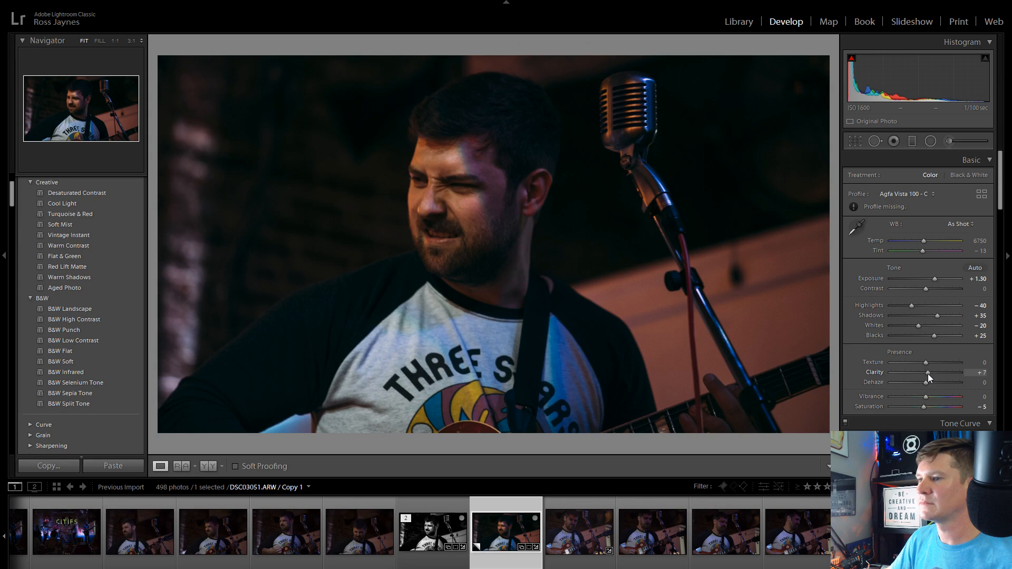
mouse_move(928, 374)
left_mouse_down()
mouse_move(957, 373)
mouse_move(936, 383)
mouse_move(919, 362)
left_mouse_up()
mouse_move(925, 397)
left_mouse_down()
mouse_move(941, 407)
mouse_move(919, 413)
mouse_move(932, 397)
left_mouse_up()
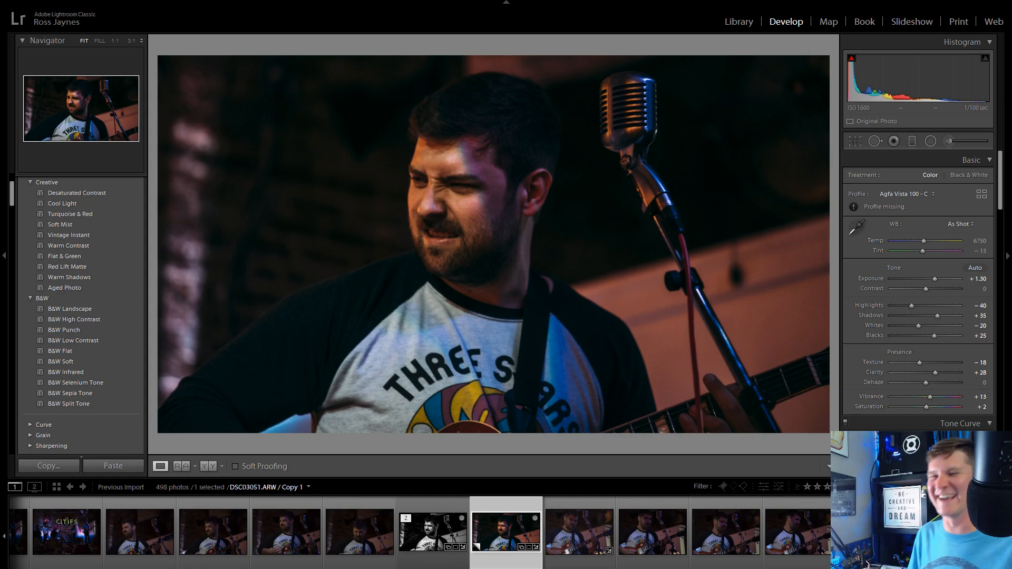
Compare the black-and-white and Agfa Vista versions of the close-up, and review the neighbouring guitarist shots up to DSC03055.ARW
left_click(432, 533)
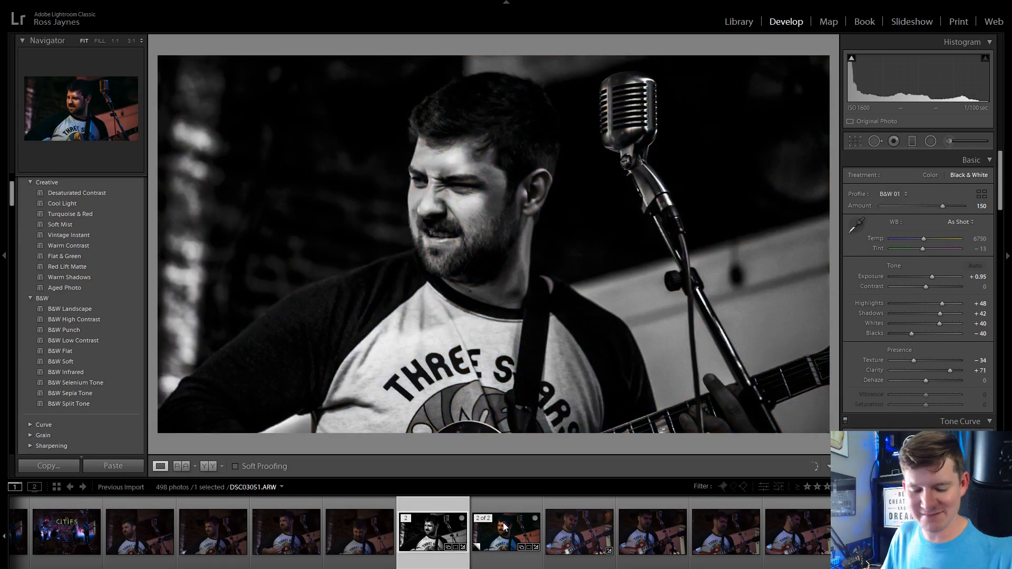
left_click(504, 526)
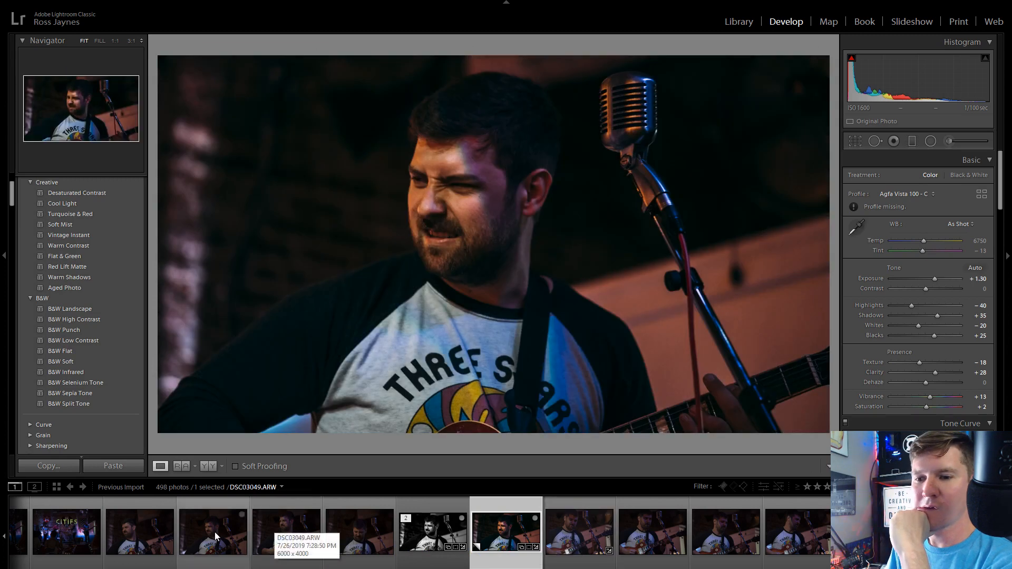
left_click(150, 533)
key("Right")
key("Right")
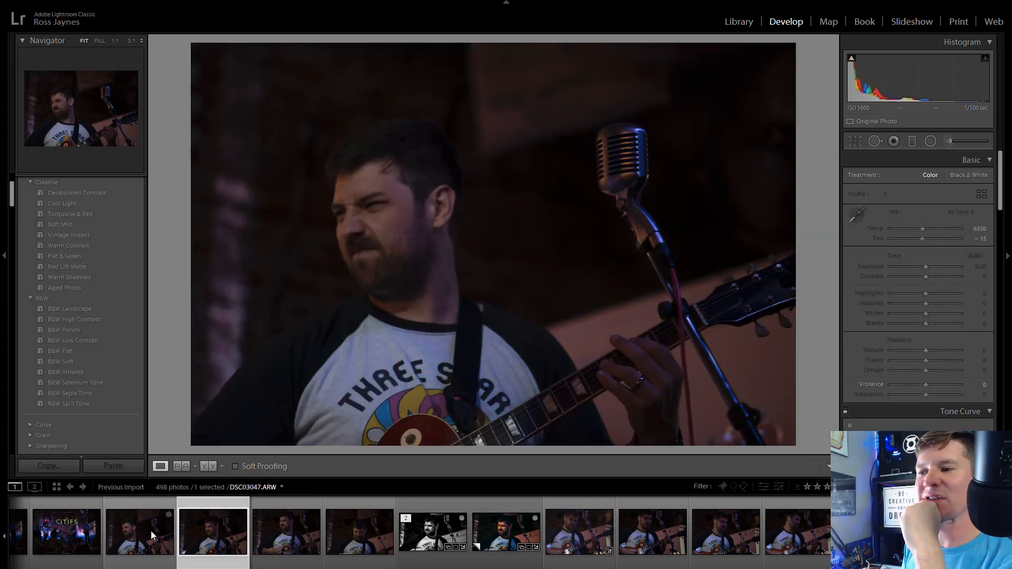
key("Right")
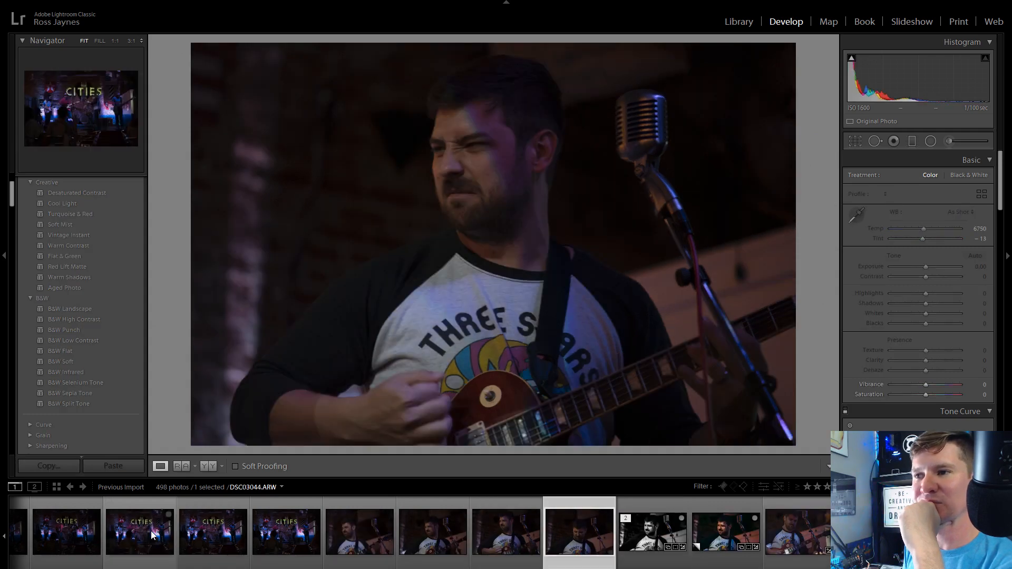
key("Right")
key("Right")
key("Right")
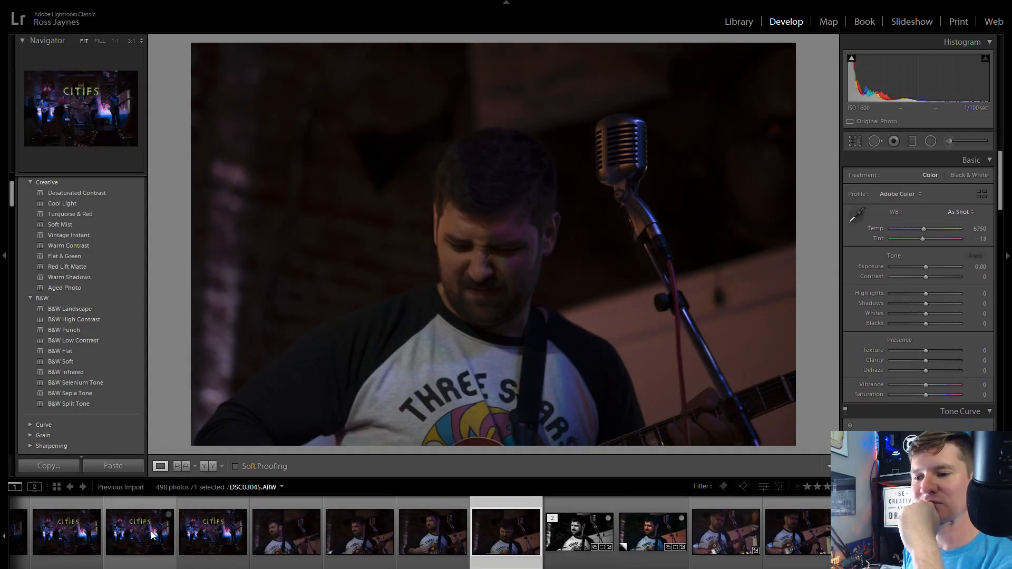
key("Right")
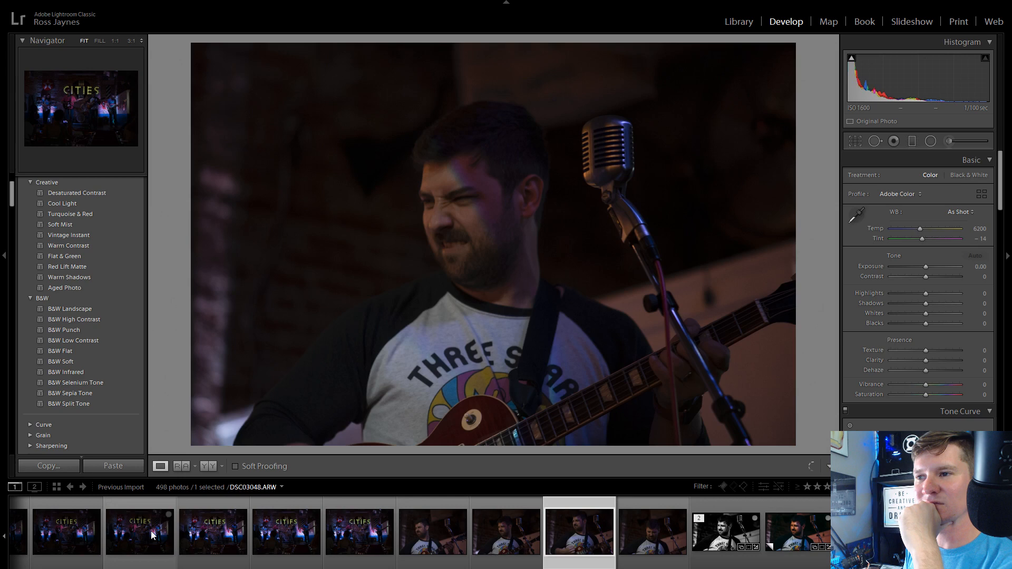
key("Right")
key("Right")
key("Right")
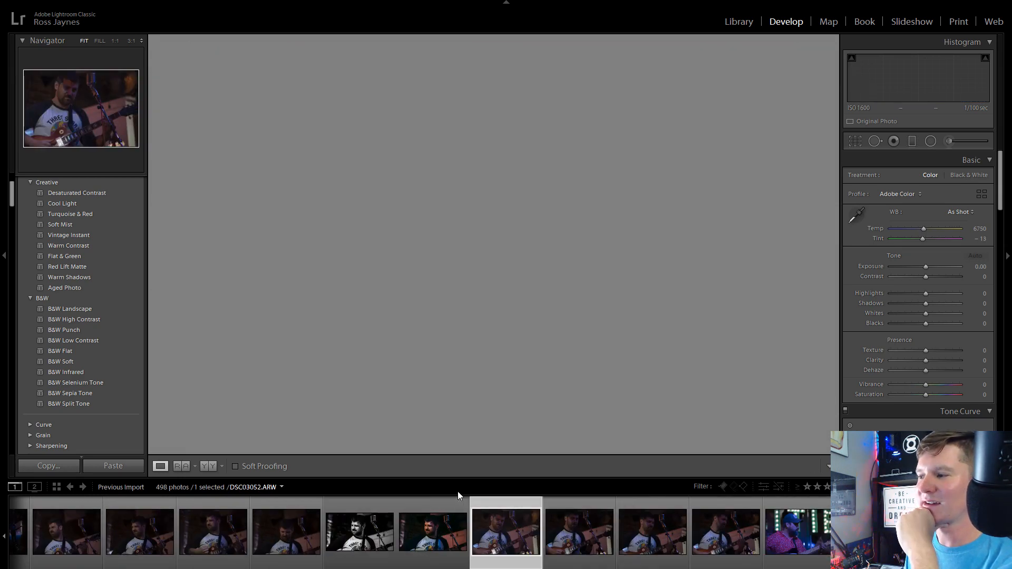
key("Right")
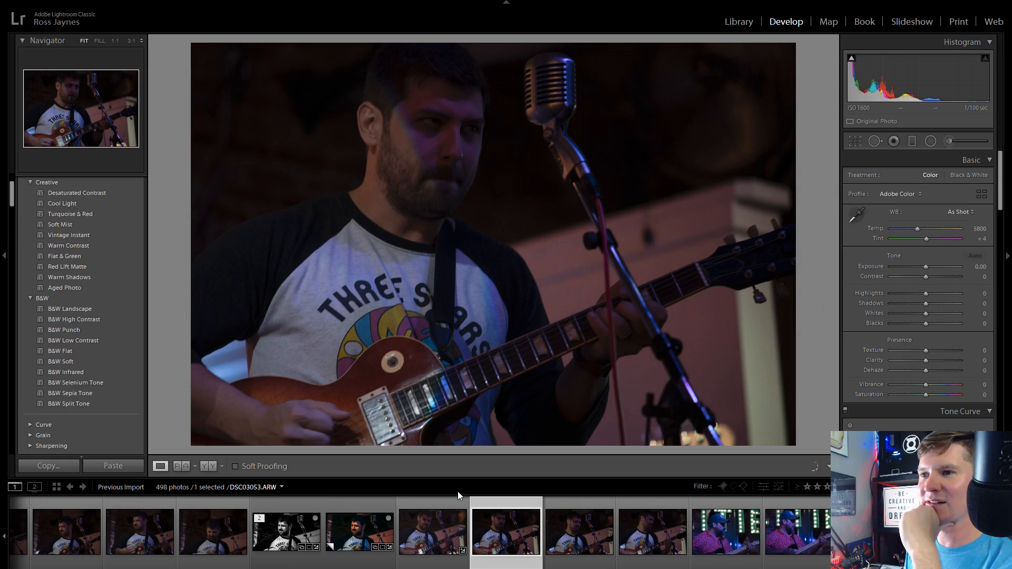
key("Right")
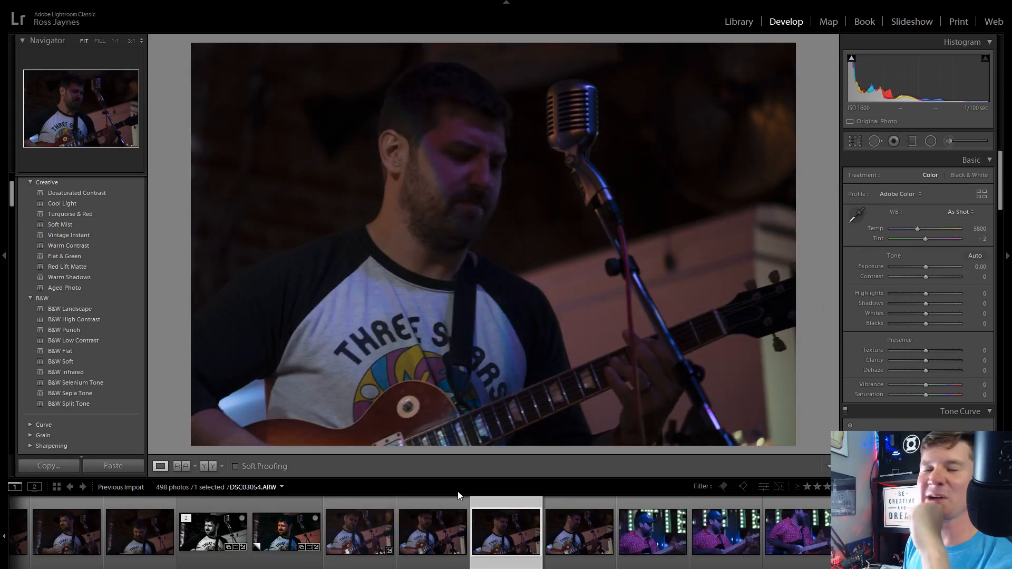
key("Right")
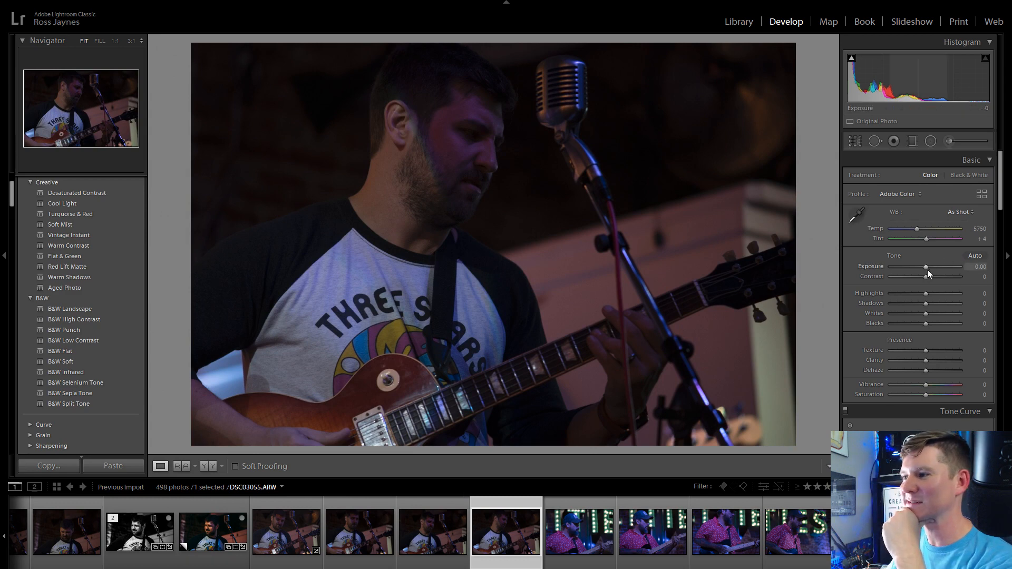
On DSC03055.ARW, set Exposure to +1.34, apply the B&W Punch preset, and set Highlights to -36 and Whites to +56
left_click_drag(926, 269, 935, 267)
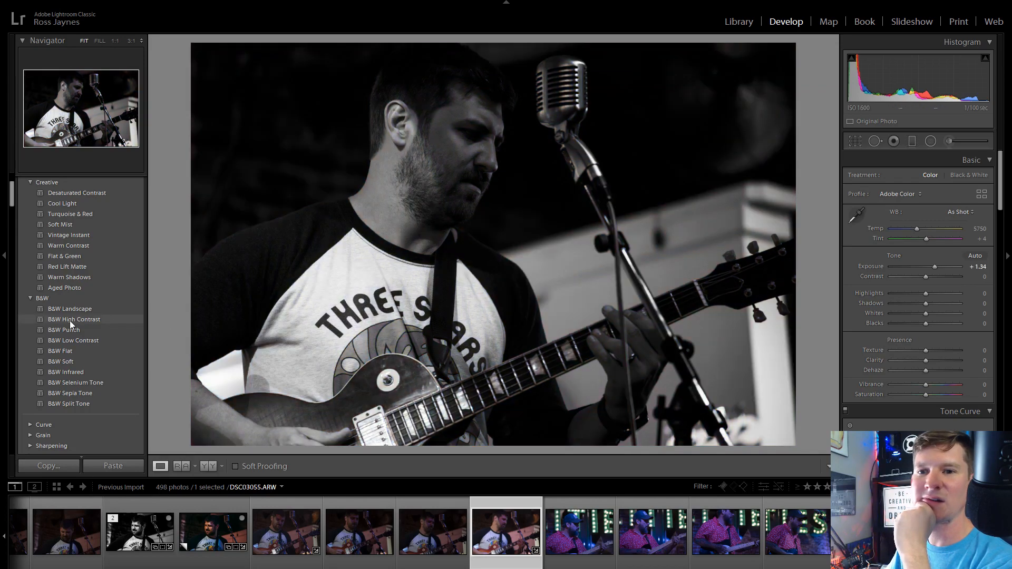
left_click(68, 330)
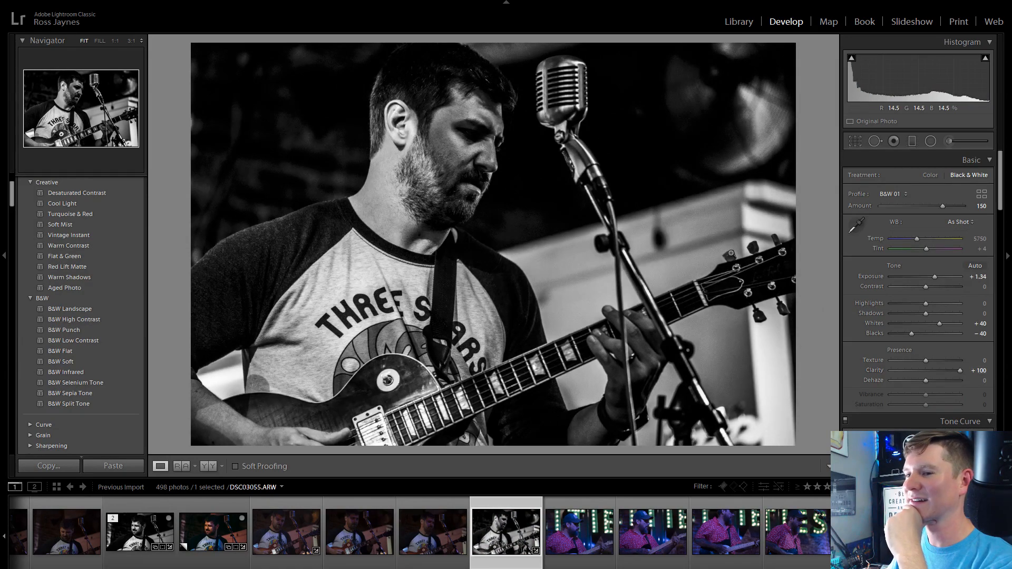
left_click_drag(922, 302, 950, 321)
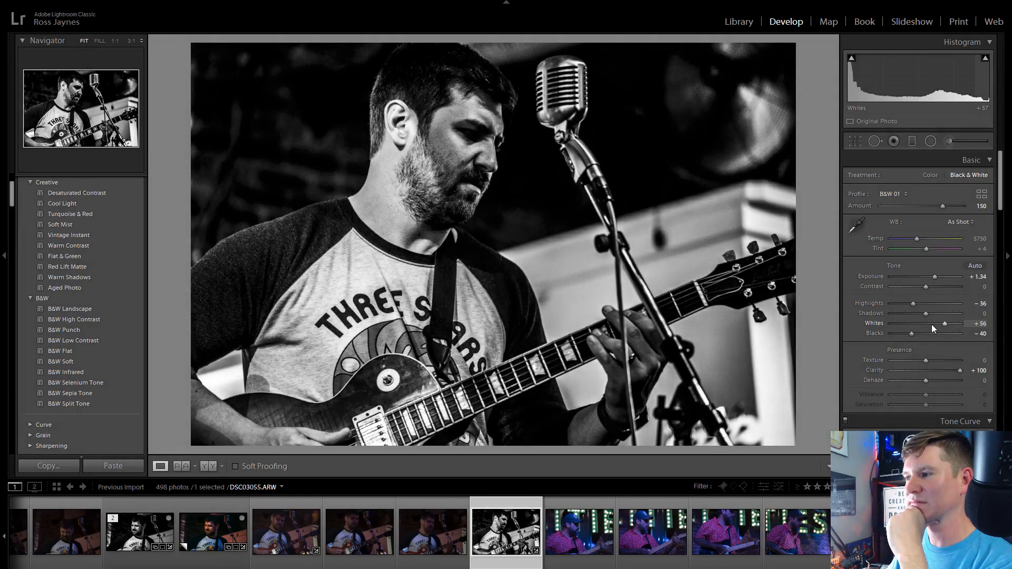
Set the black-and-white guitarist photo's Sharpening Amount to 16 and Luminance noise reduction to 13
scroll(898, 337, "down", 15)
scroll(897, 336, "down", 10)
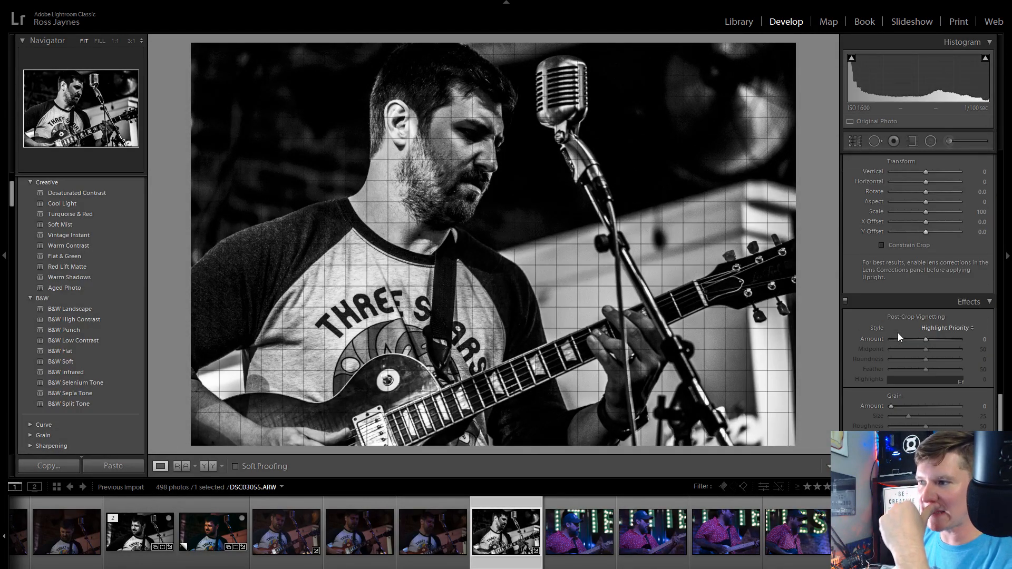
scroll(901, 345, "up", 6)
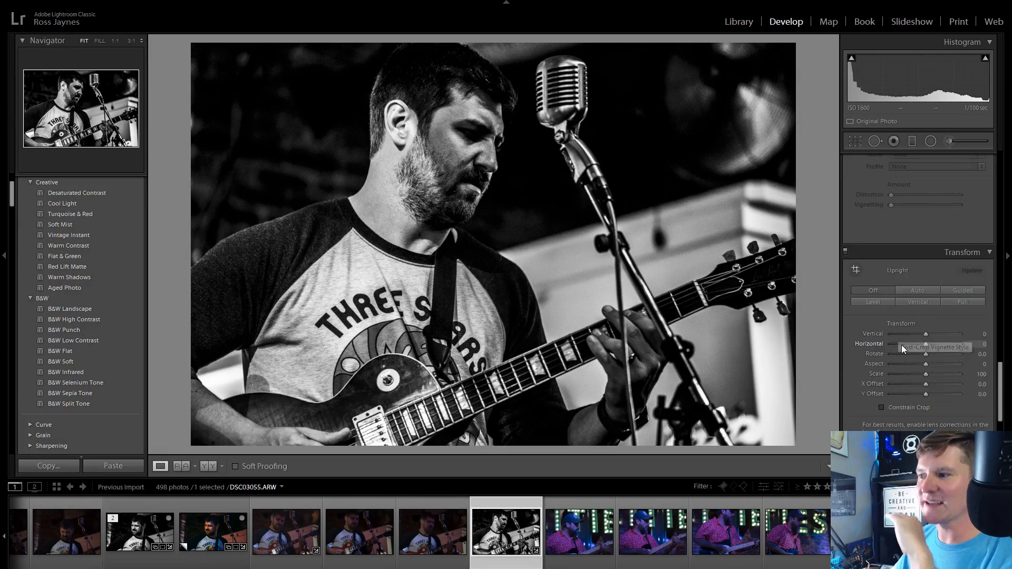
scroll(902, 344, "down", 6)
scroll(899, 350, "up", 8)
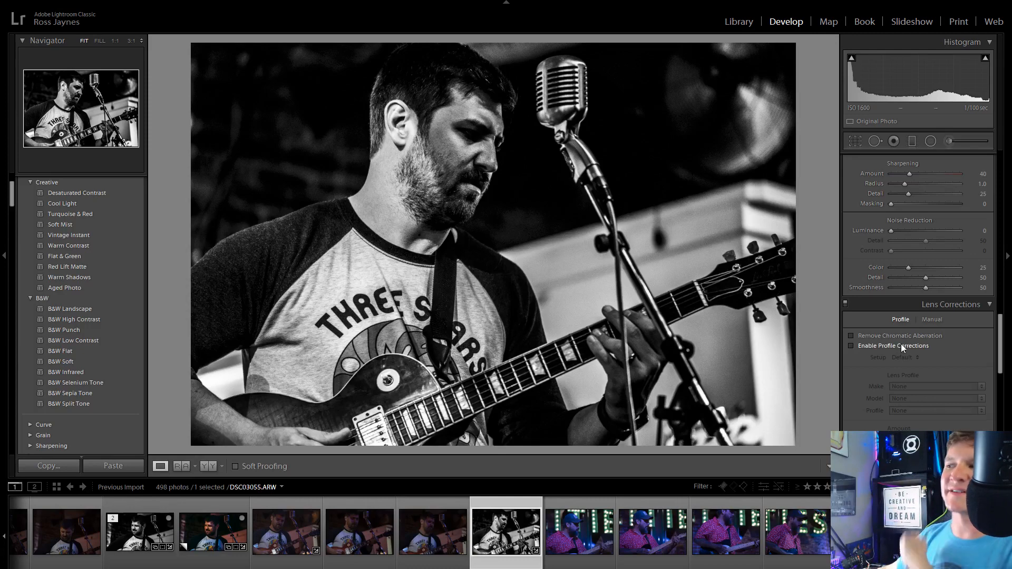
scroll(896, 342, "up", 3)
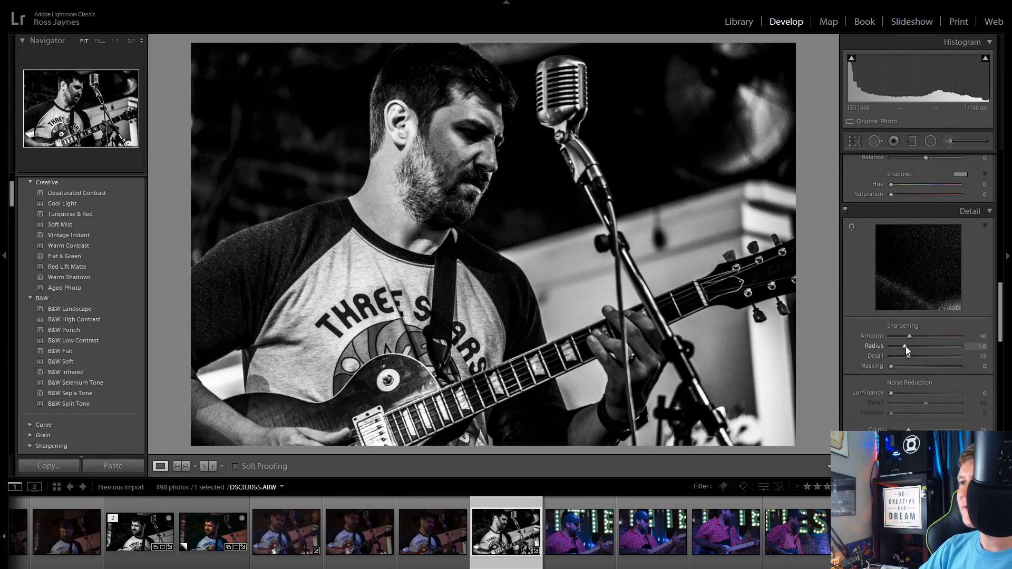
left_click_drag(901, 340, 899, 343)
left_click_drag(891, 392, 900, 392)
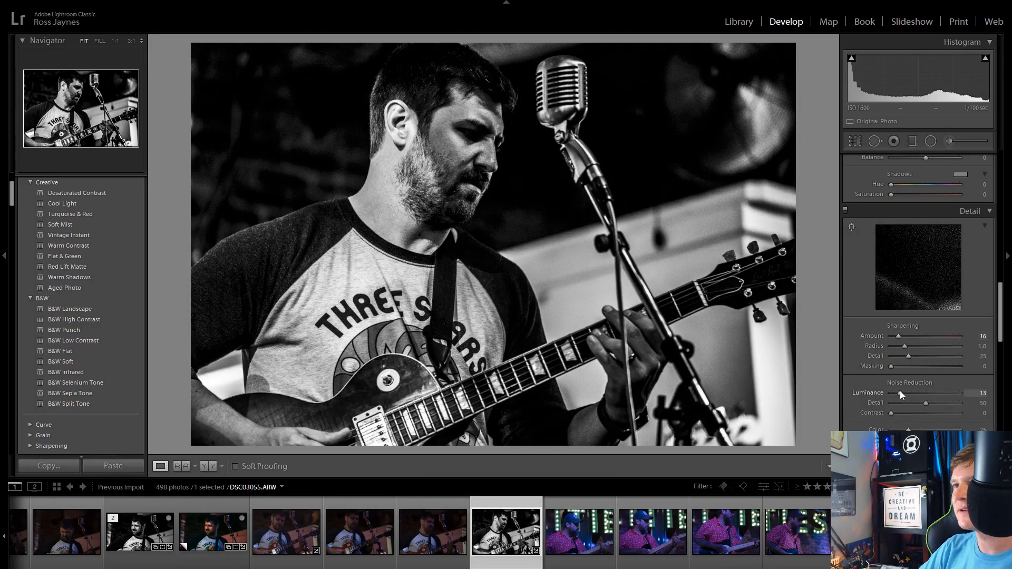
Set the black-and-white guitarist photo's Texture to -48, Shadows to +100 and Blacks to -25
scroll(891, 395, "up", 15)
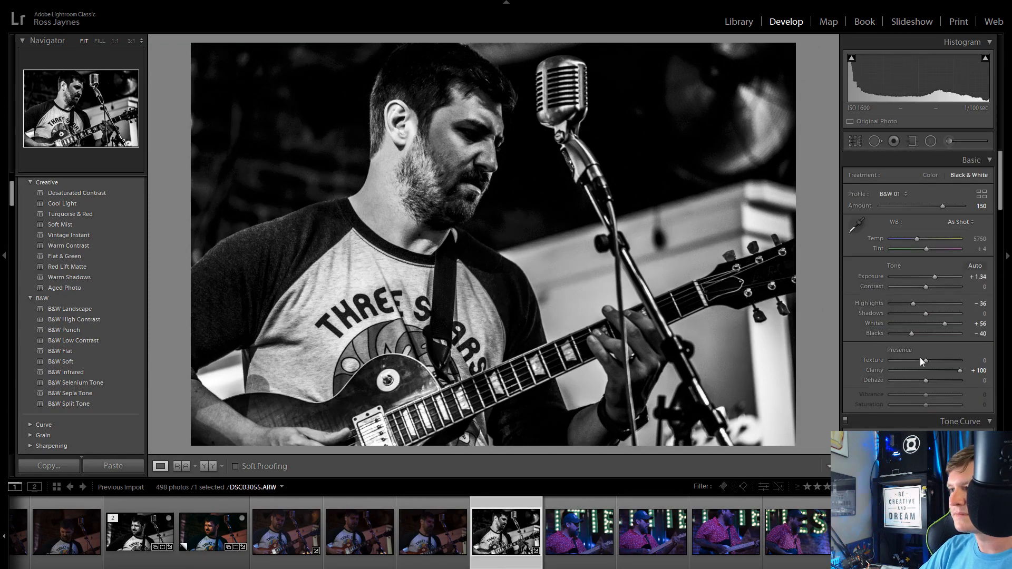
left_click_drag(915, 365, 909, 371)
left_click_drag(926, 317, 919, 358)
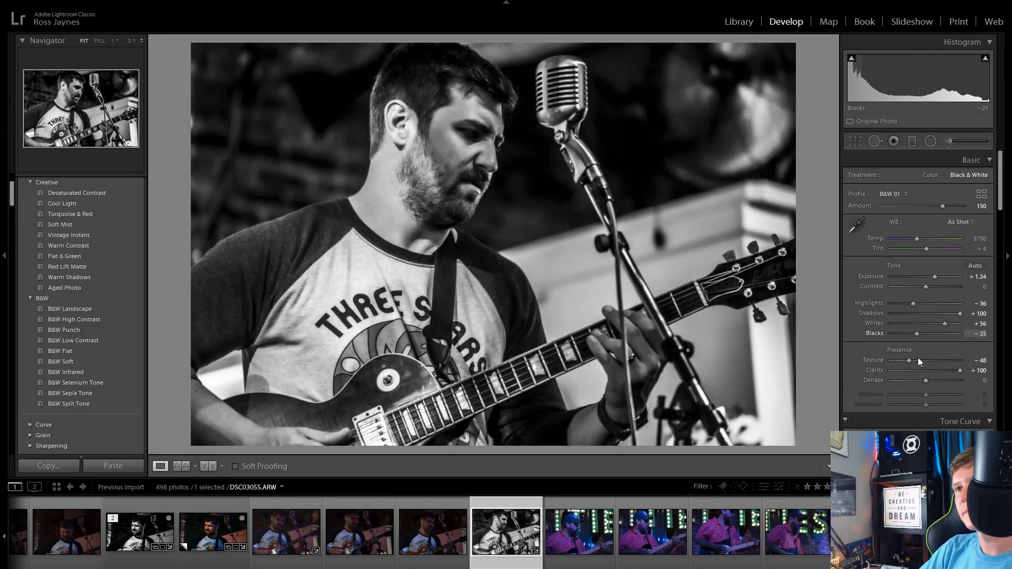
Browse the following guitarist photos up to DSC03069.ARW, the bearded guitarist in a cap beside the lit letters
left_click(579, 551)
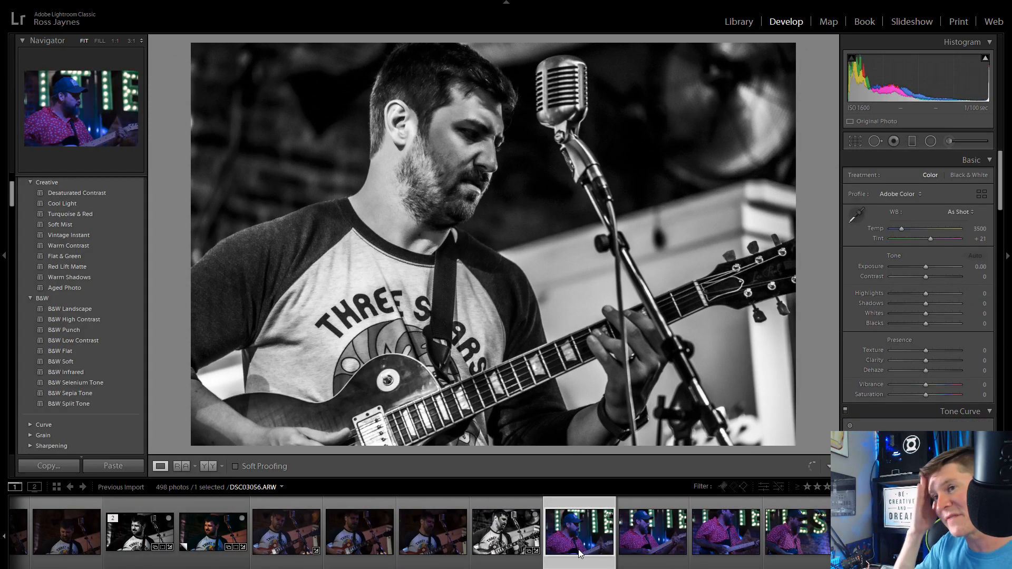
key("Right")
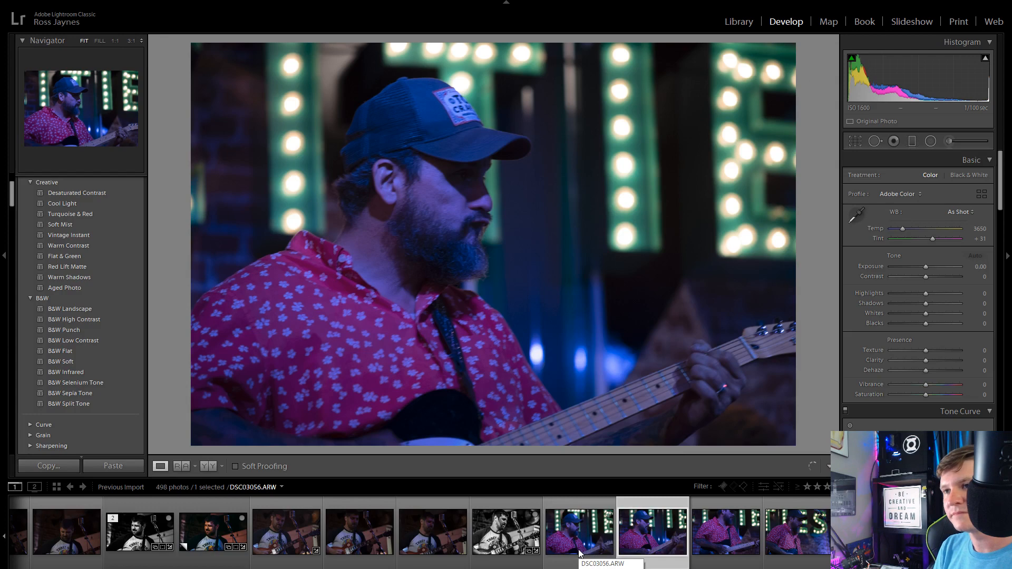
key("Right")
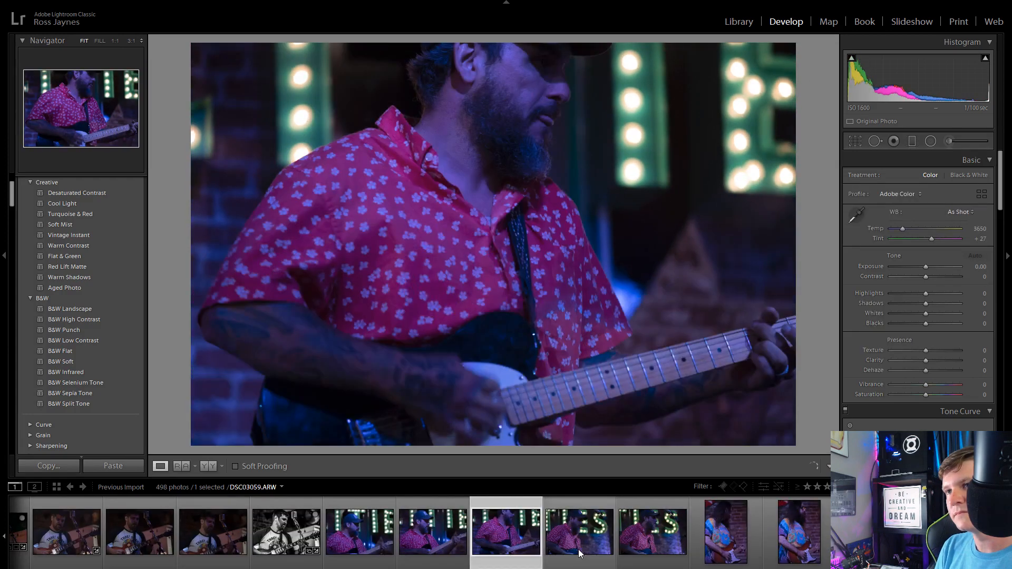
key("Right")
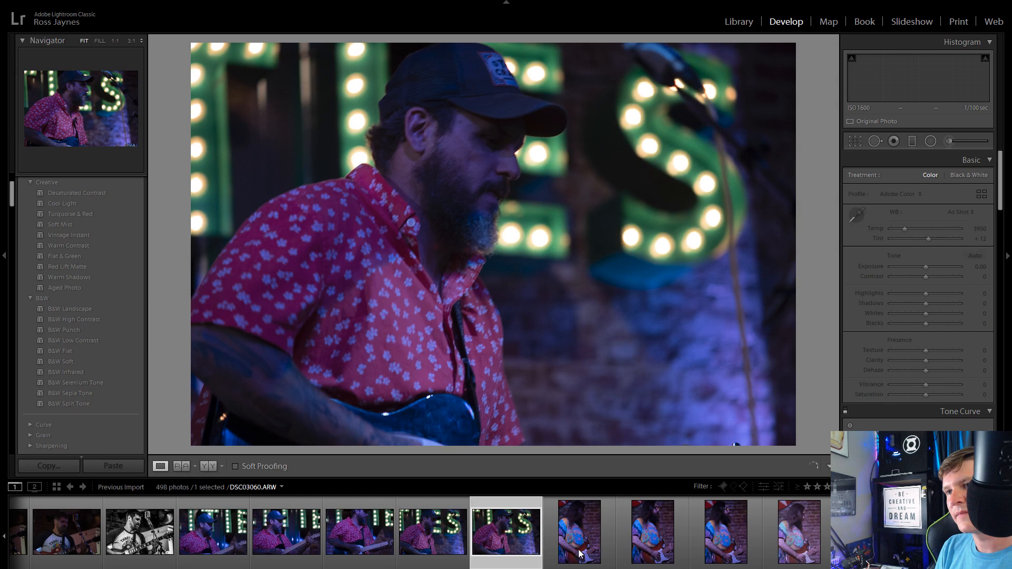
left_click(578, 550)
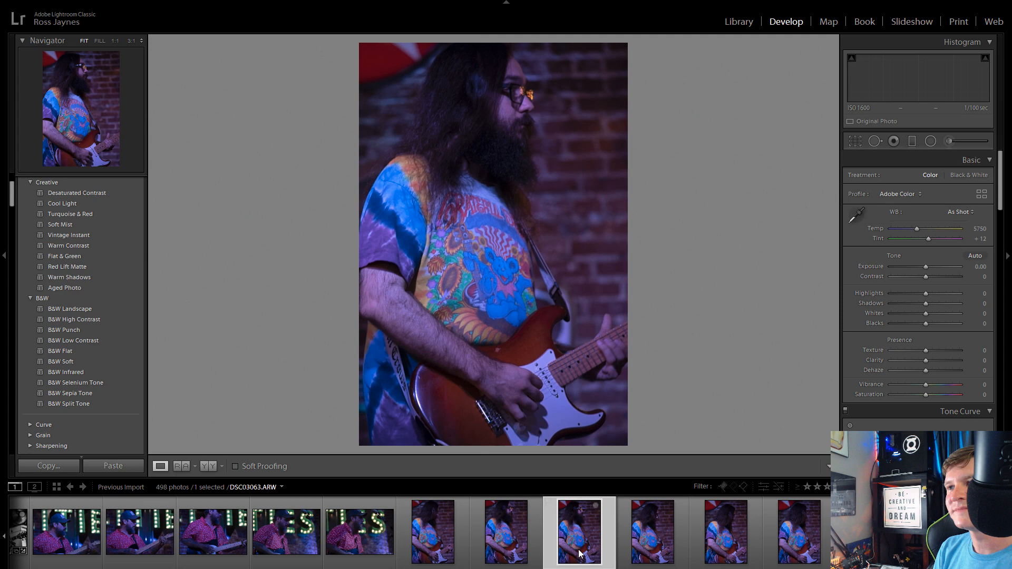
scroll(578, 553, "down", 5)
left_click(533, 513)
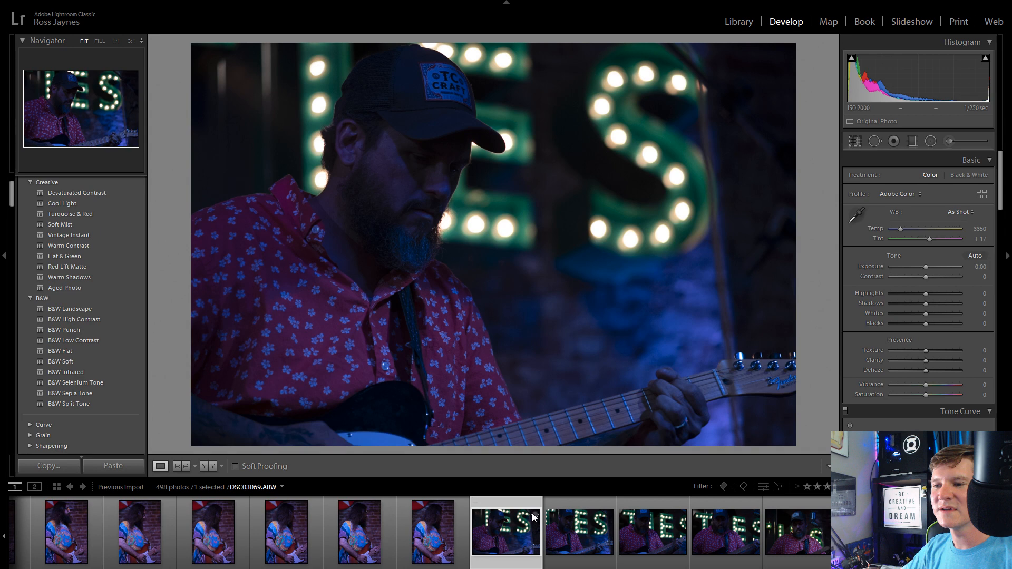
Create a virtual copy of DSC03069.ARW and return to the original
scroll(533, 518, "down", 5)
left_click(534, 522)
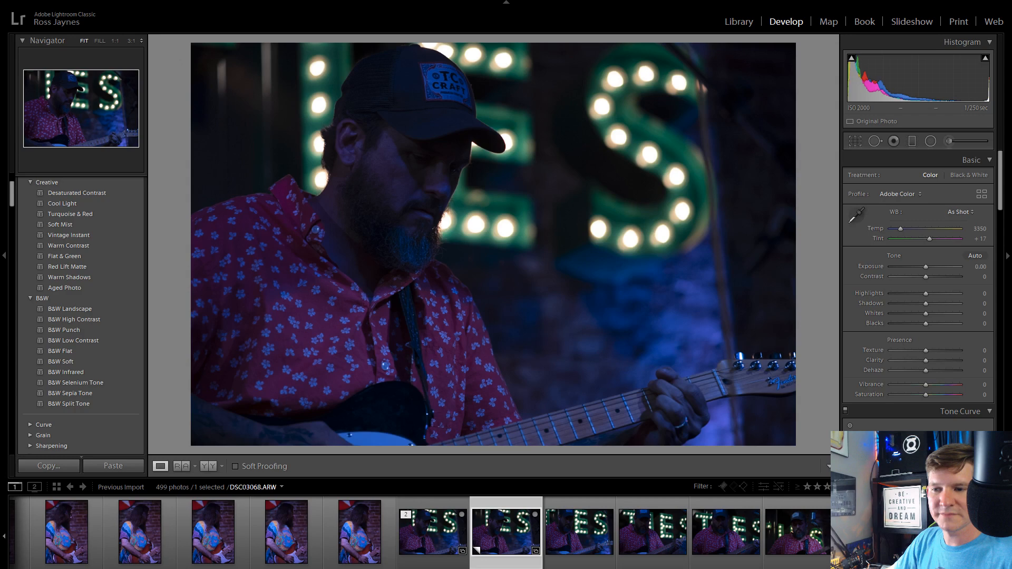
key("Left")
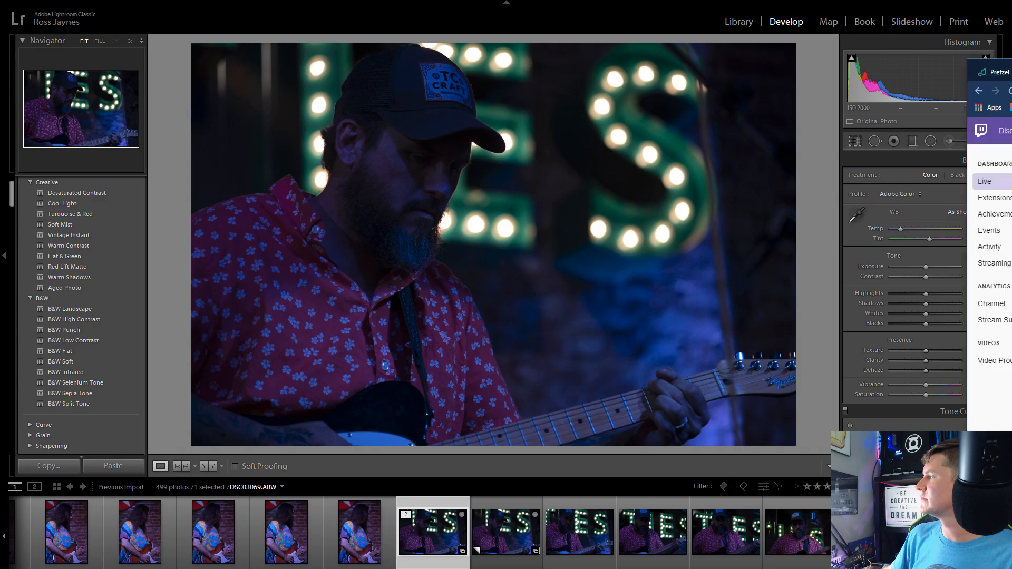
key("super+d")
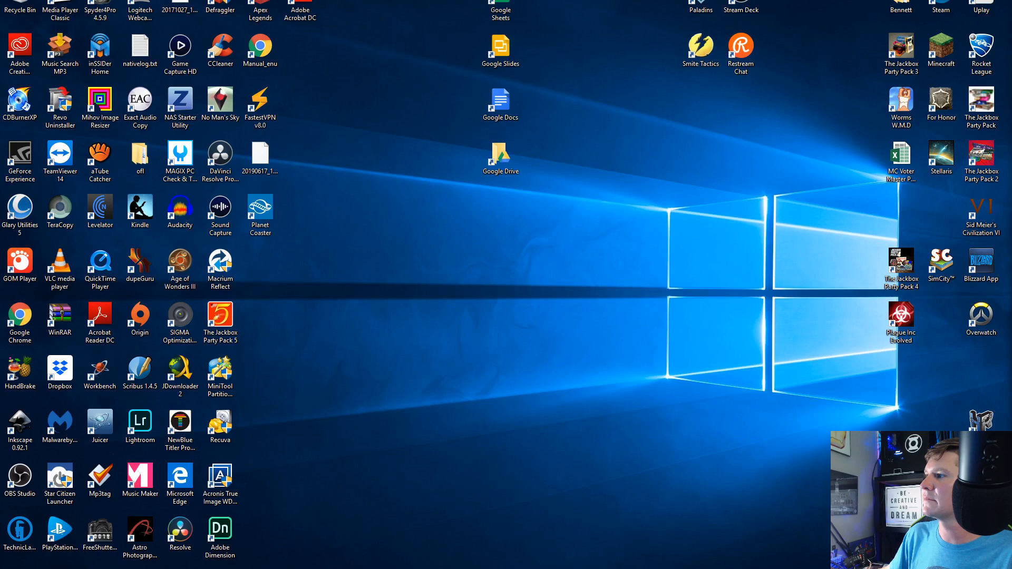
key("alt+Tab")
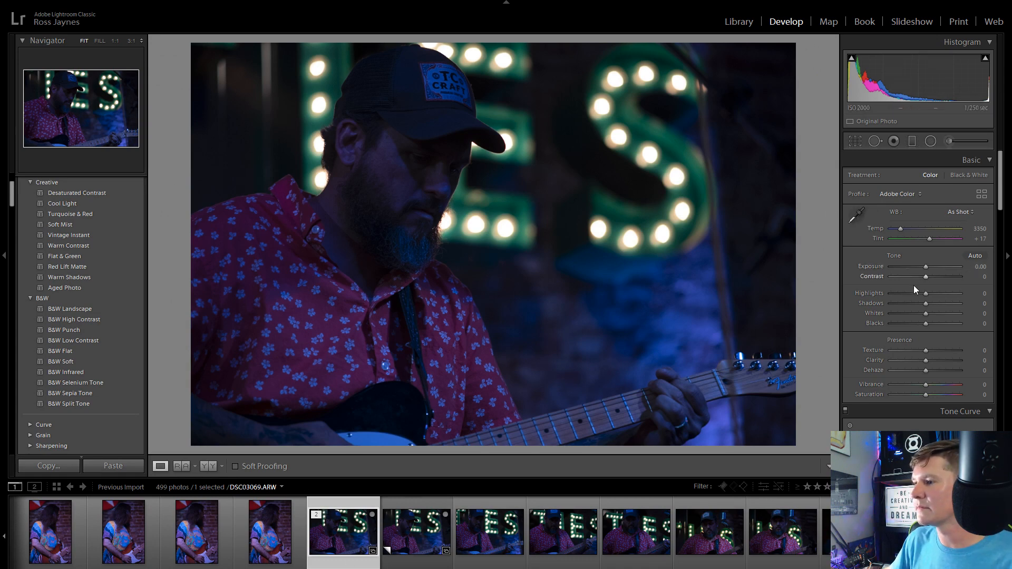
On the original DSC03069.ARW, set Shadows to +100, sample white balance from the guitar's white pickguard, and set Temp to 4901
left_click_drag(925, 303, 964, 304)
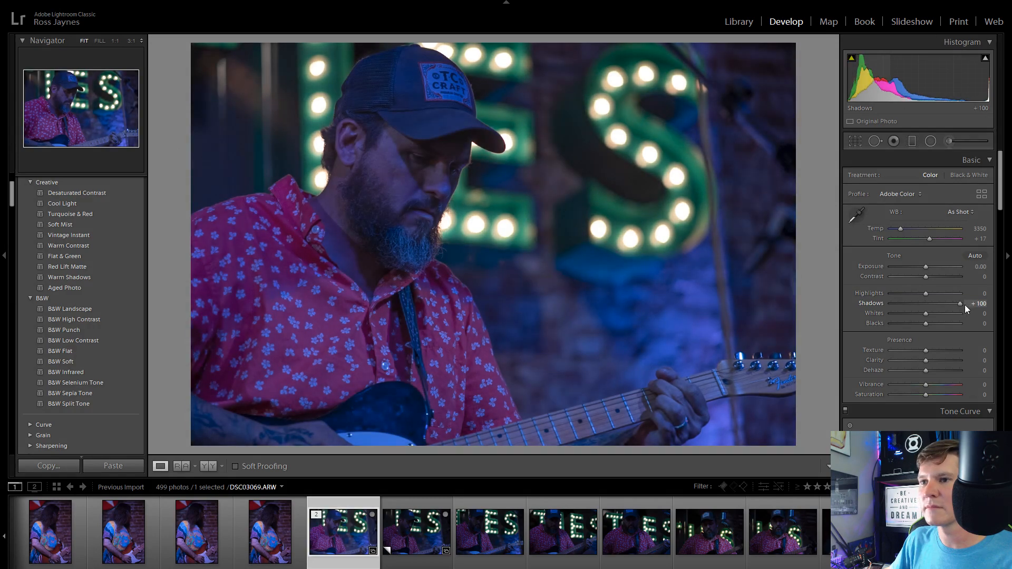
left_click(855, 214)
left_click(377, 441)
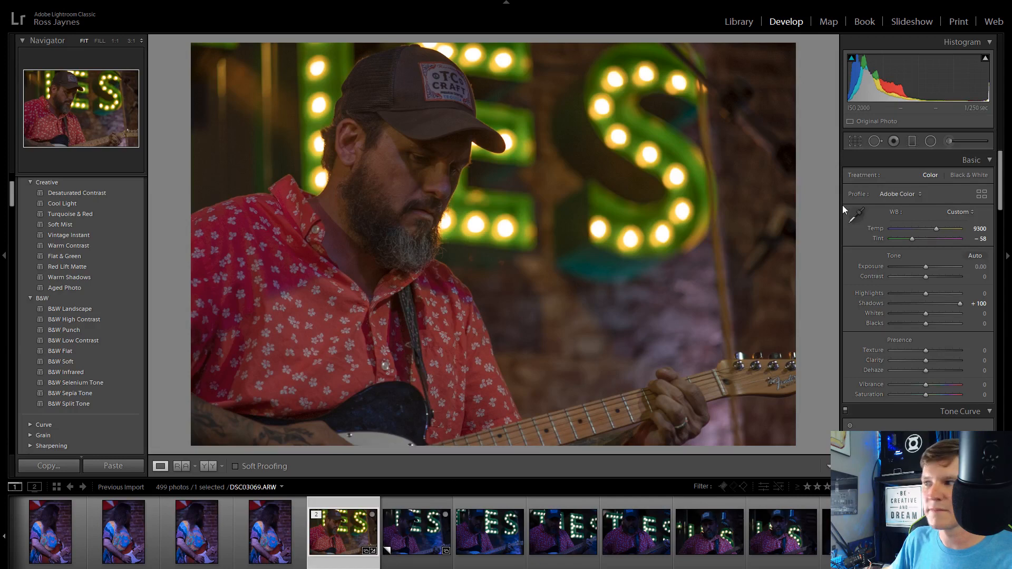
double_click(935, 232)
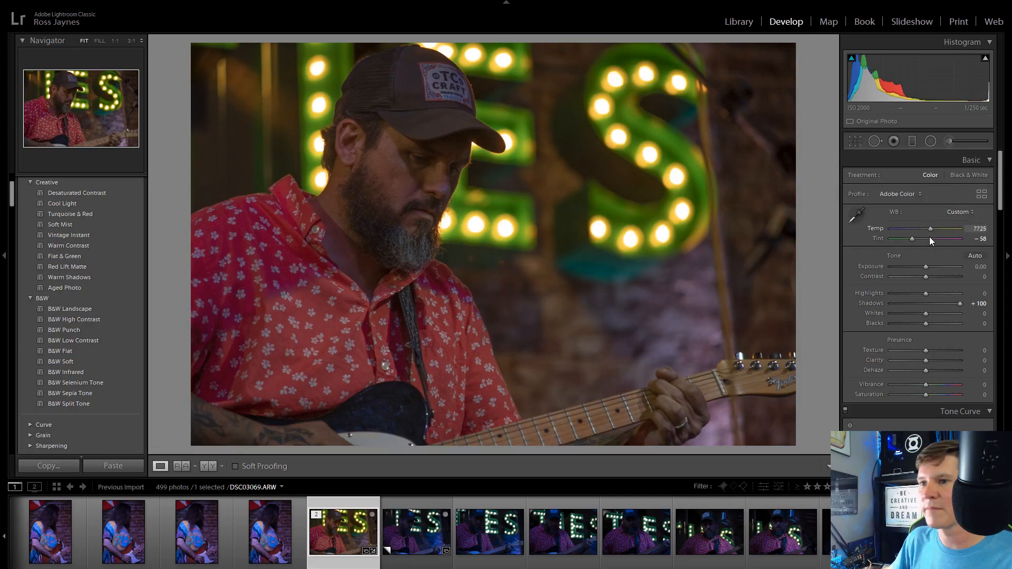
left_click_drag(913, 249, 910, 251)
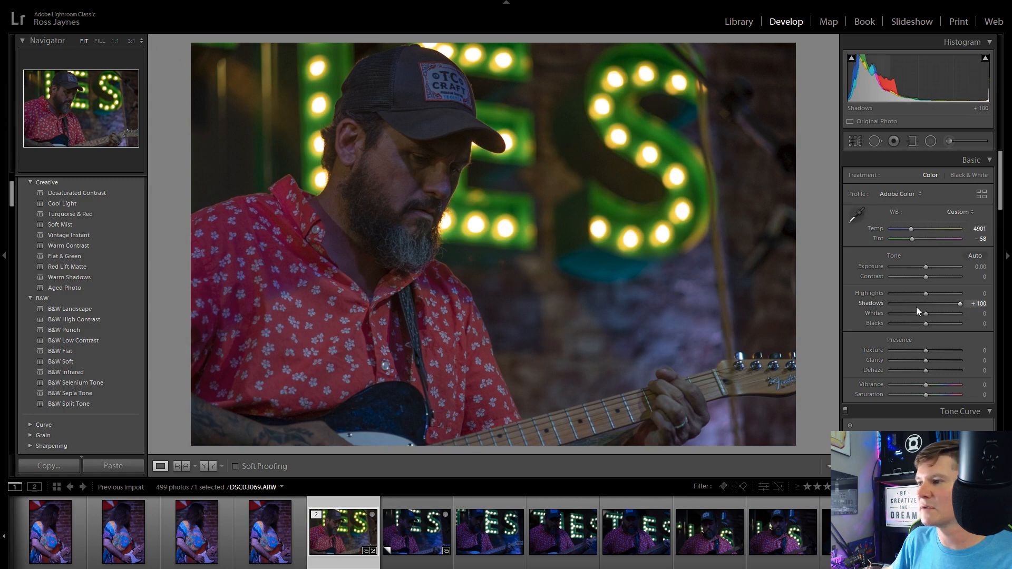
Set Blacks to +15 and Exposure to +0.60 on the original DSC03069.ARW
mouse_move(926, 323)
left_mouse_down()
mouse_move(954, 327)
mouse_move(931, 333)
left_mouse_up()
left_click(980, 267)
type("0.5")
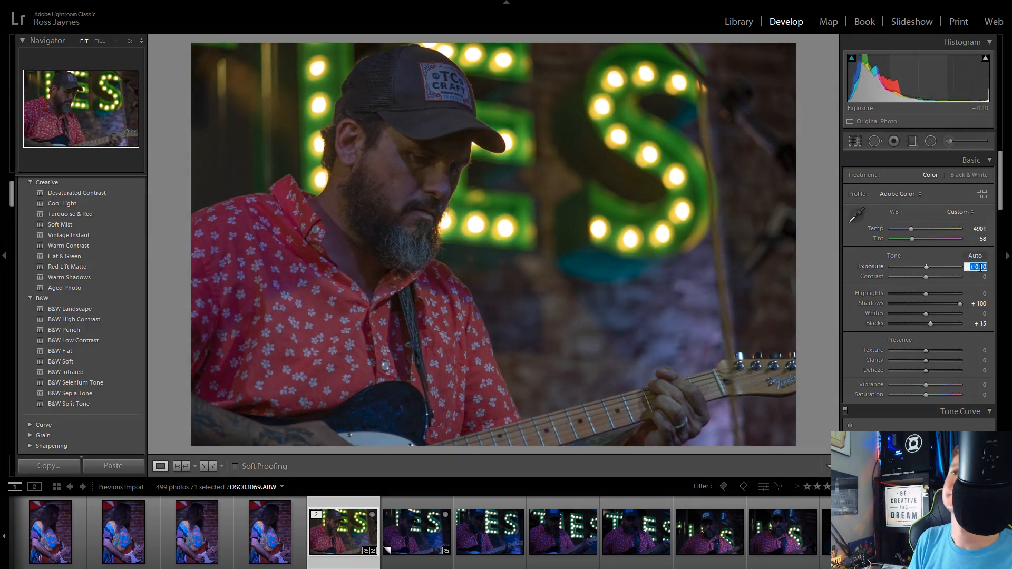
key("Return")
key("Up")
key("Up")
key("Down")
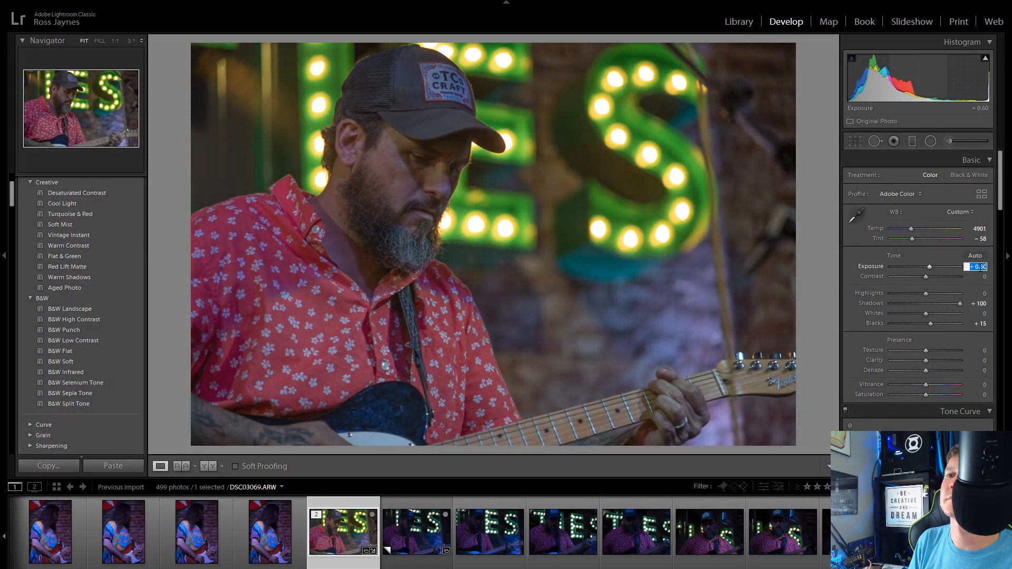
key("Return")
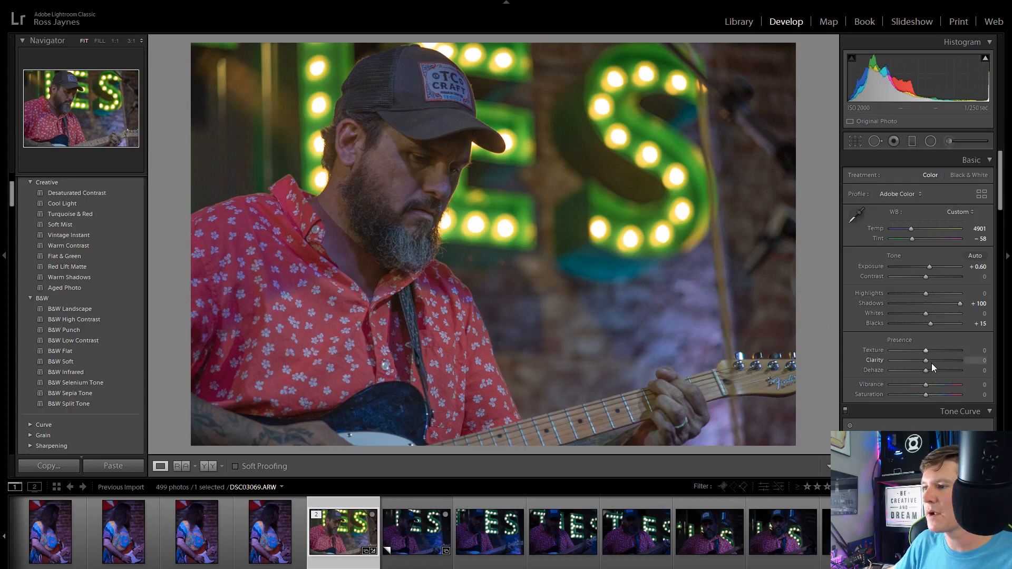
Set the original's Clarity to +34, Vibrance to +16, Saturation to +18 and Highlights to -25
left_click_drag(931, 363, 931, 385)
left_click(931, 394)
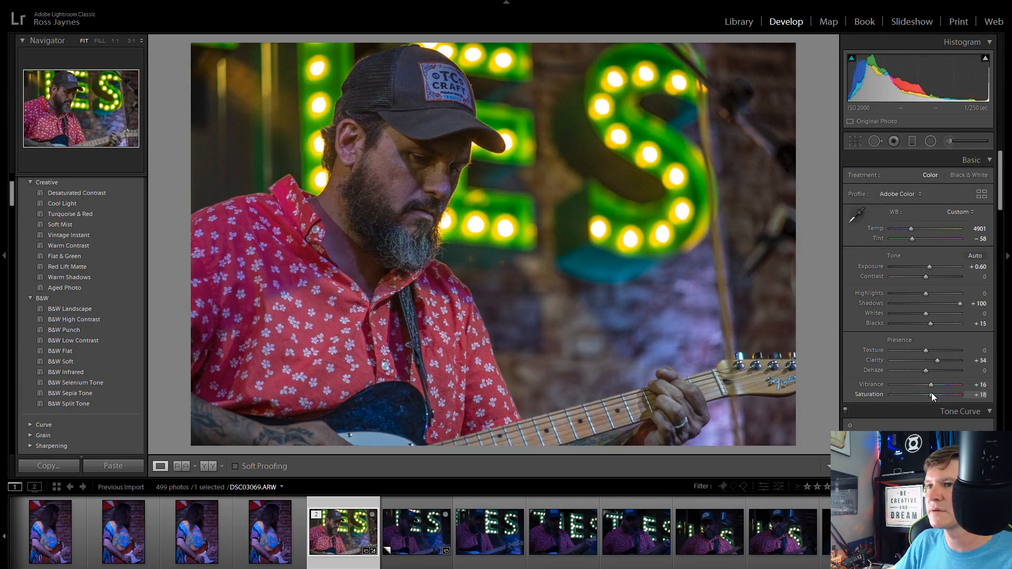
left_click(456, 164)
left_click(456, 164)
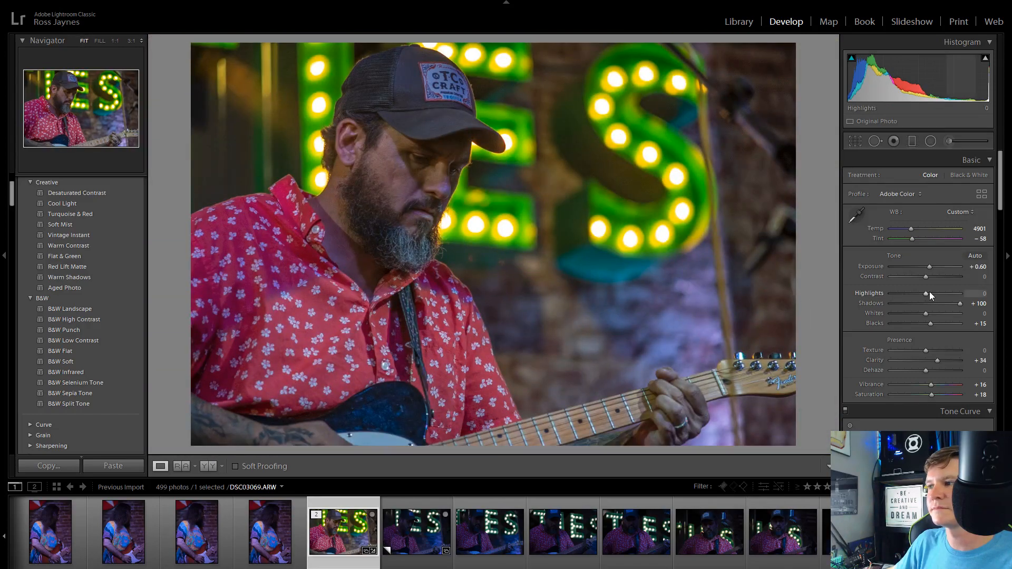
mouse_move(930, 293)
left_mouse_down()
mouse_move(886, 302)
mouse_move(922, 299)
mouse_move(915, 302)
left_mouse_up()
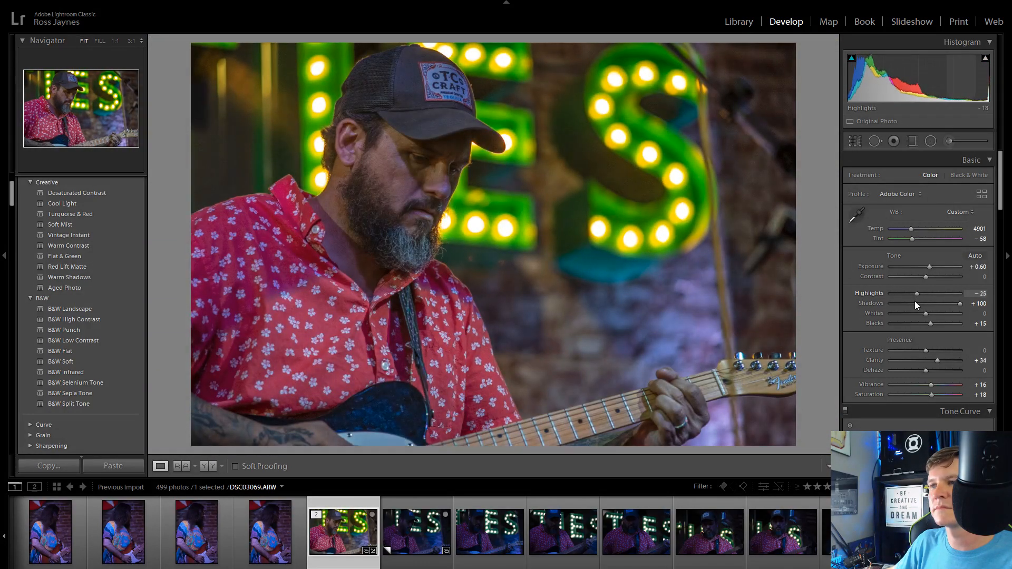
Set the original's Sharpening Amount to 16 and its Luminance noise reduction to 13
scroll(865, 351, "down", 3)
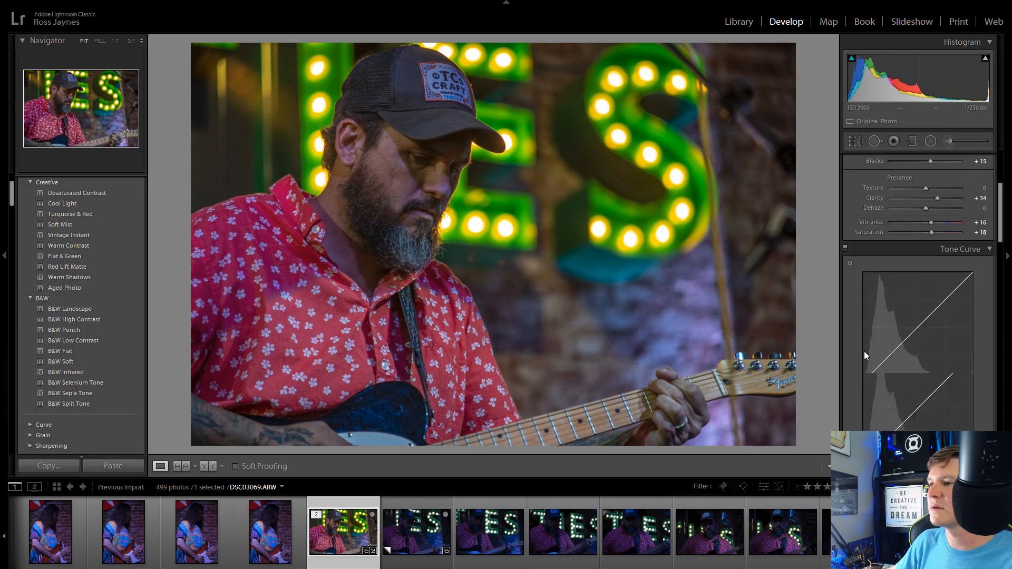
scroll(865, 351, "down", 10)
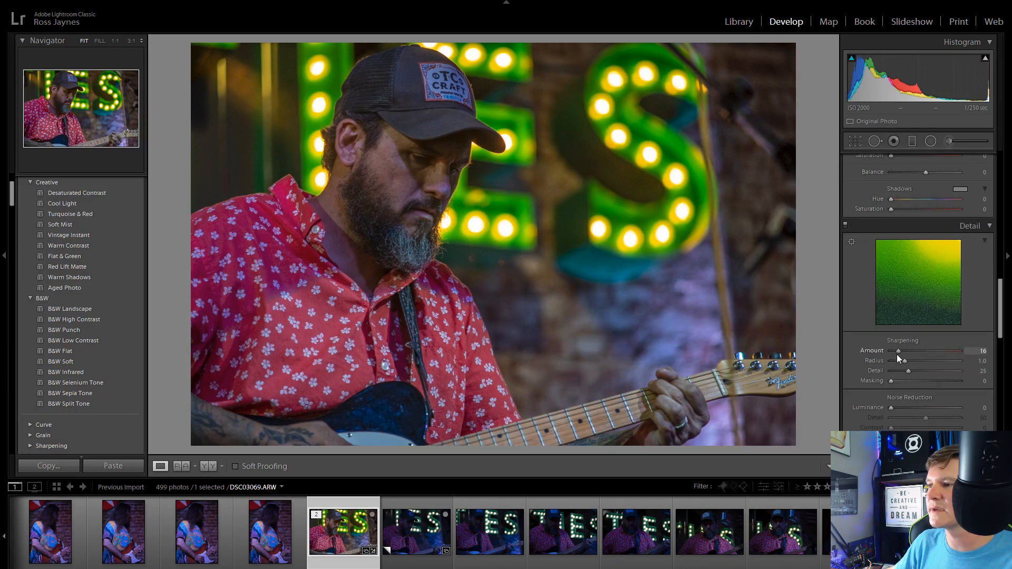
scroll(883, 336, "up", 10)
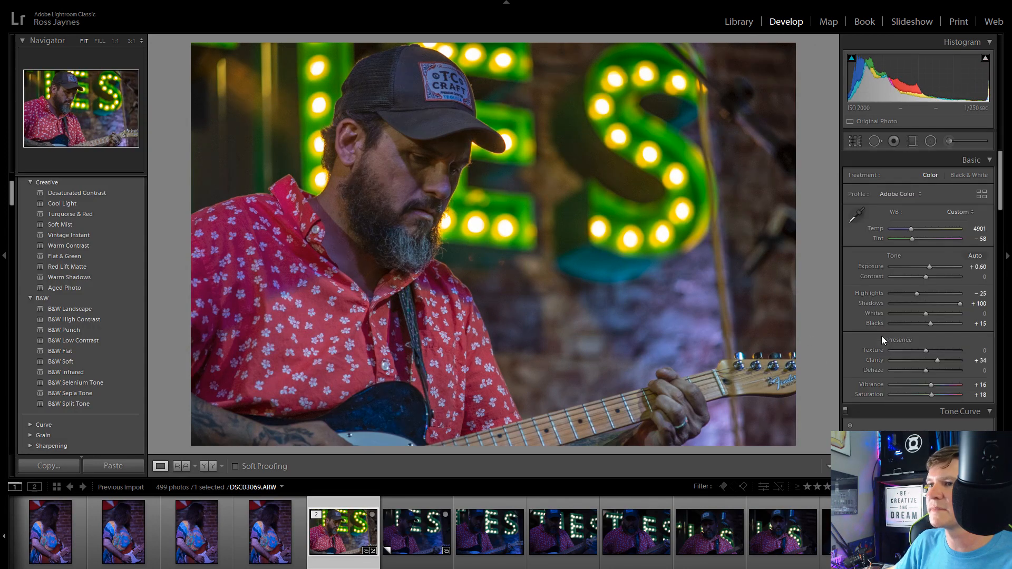
Switch to the virtual copy of DSC03069.ARW and raise its Exposure to +2.10
left_click(425, 526)
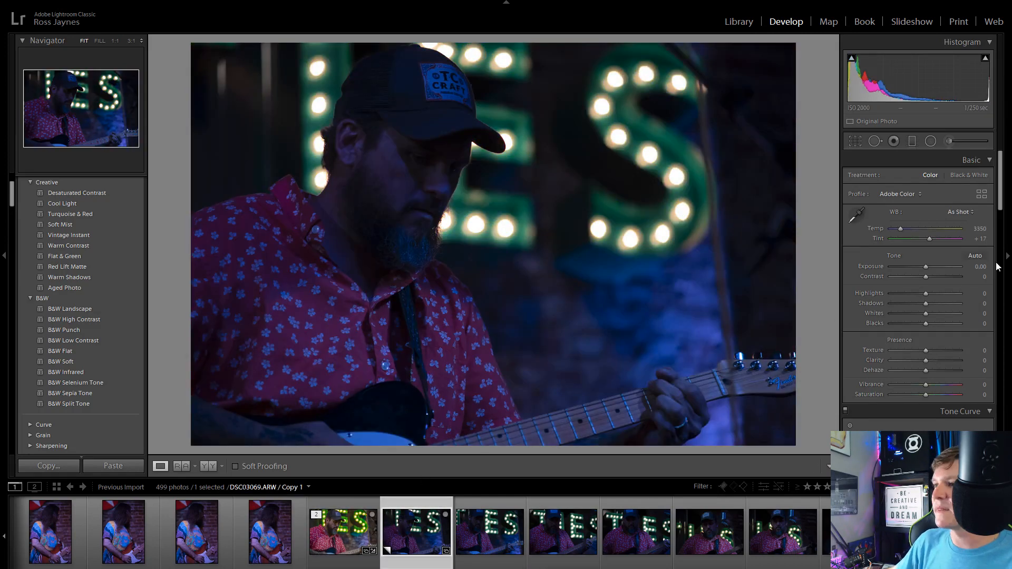
left_click(978, 268)
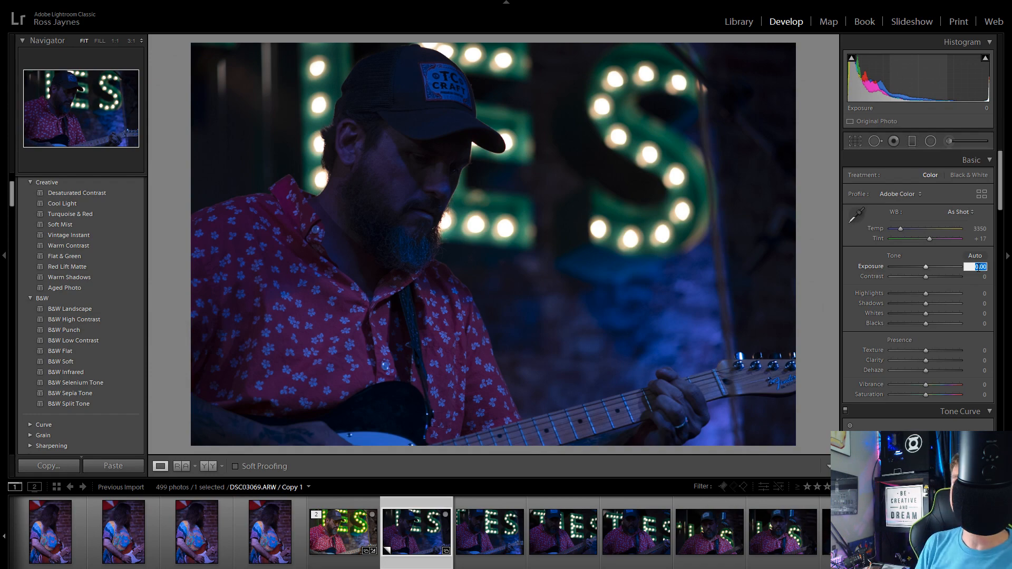
key("Up")
key("Up")
key("Up")
key("Up")
key("Up")
key("Up")
key("Up")
key("Up")
key("Up")
key("Up")
key("Up")
key("Up")
key("Up")
key("Up")
key("Up")
key("Up")
key("Up")
key("Up")
key("Up")
key("Up")
key("Up")
key("Up")
key("Up")
key("Up")
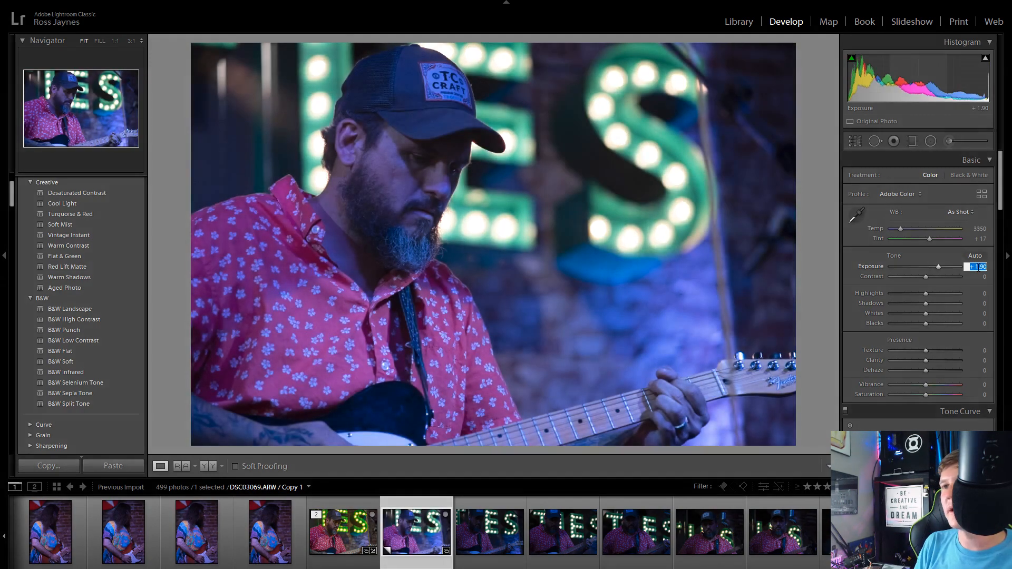
key("Down")
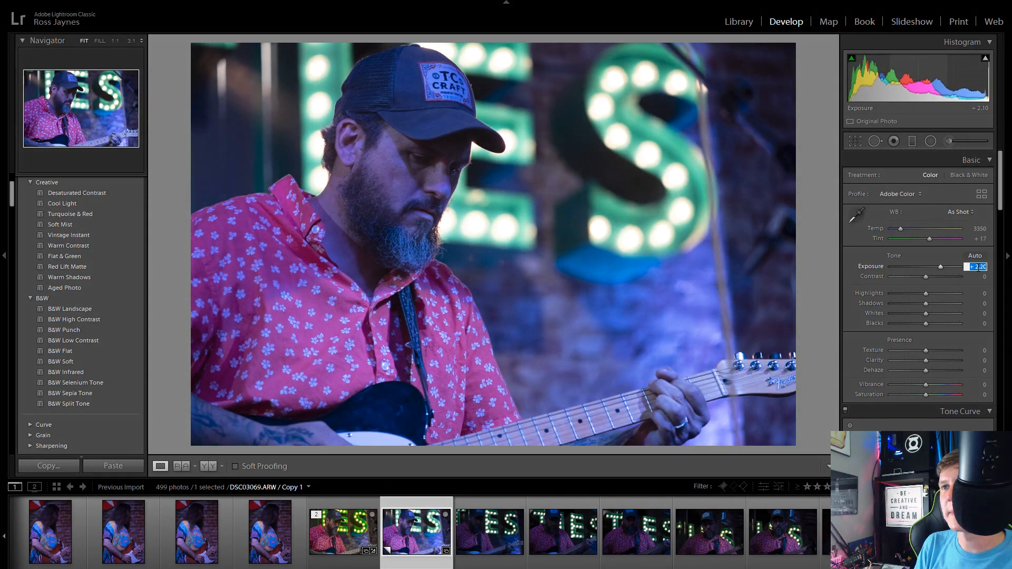
key("Return")
key("Down")
key("Down")
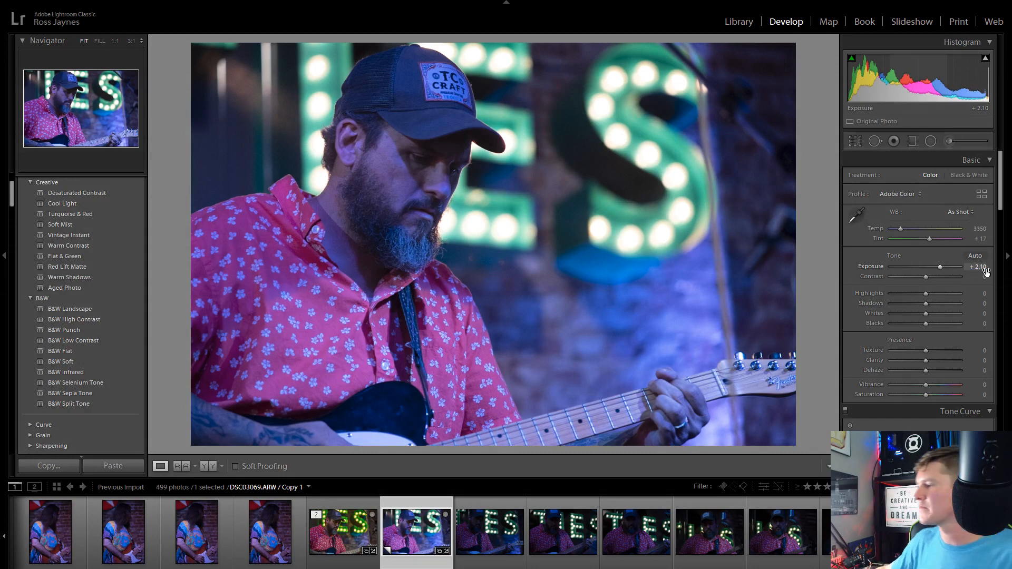
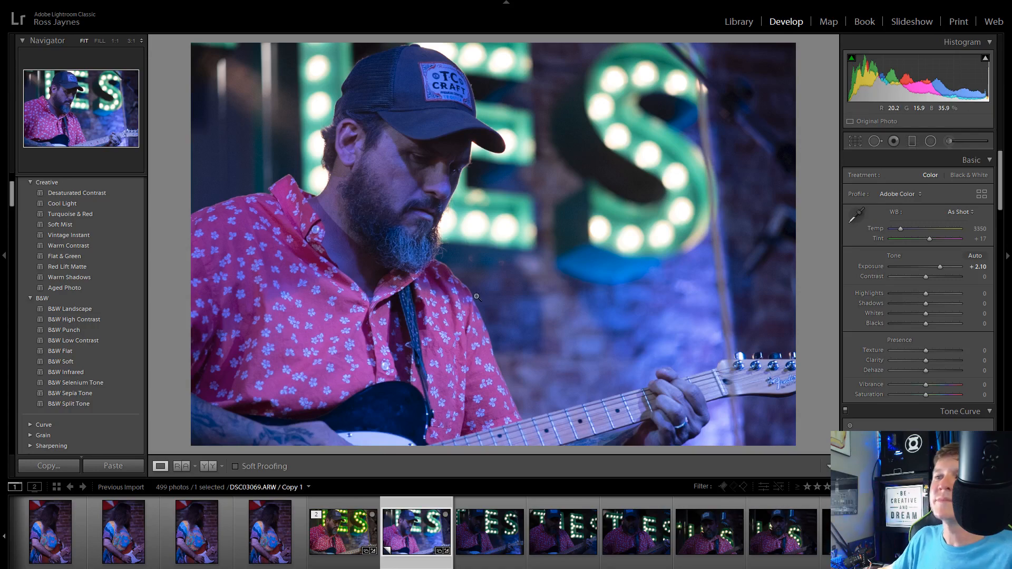
Warm the virtual copy's white balance by setting Temp to 4137
left_click(486, 272)
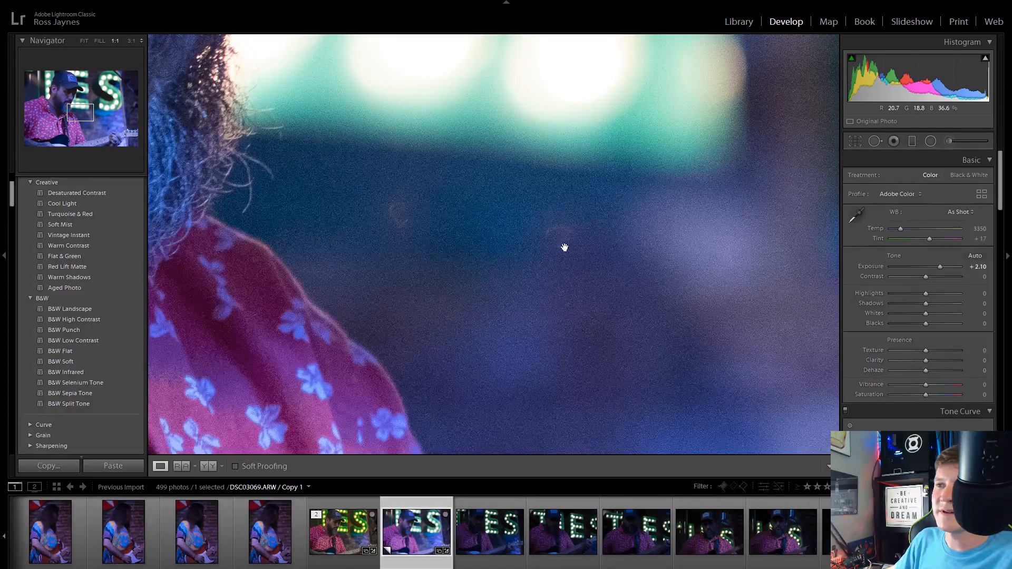
left_click_drag(425, 216, 646, 356)
left_click(488, 270)
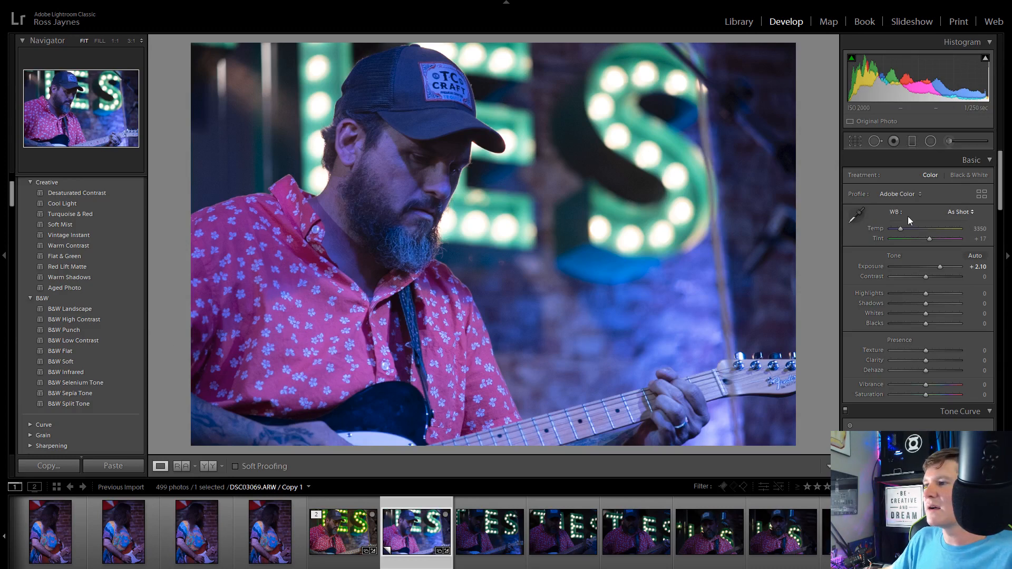
mouse_move(903, 226)
left_mouse_down()
mouse_move(921, 227)
mouse_move(906, 235)
left_mouse_up()
Apply the VSCO Film Essentials preset C - Agfa Vista 100 to the virtual copy and set its Grain Amount to 0
scroll(84, 334, "down", 15)
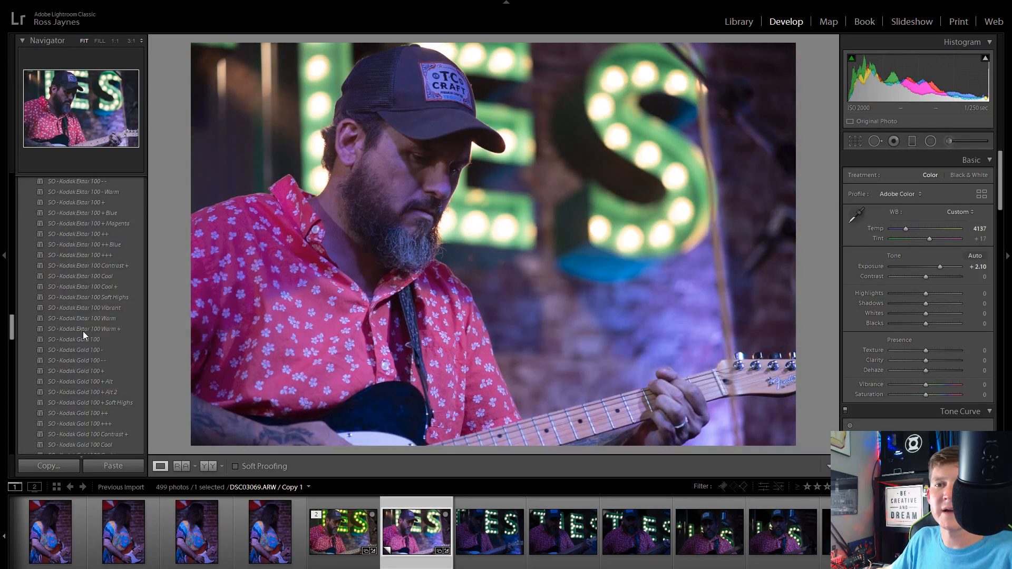
scroll(83, 331, "down", 10)
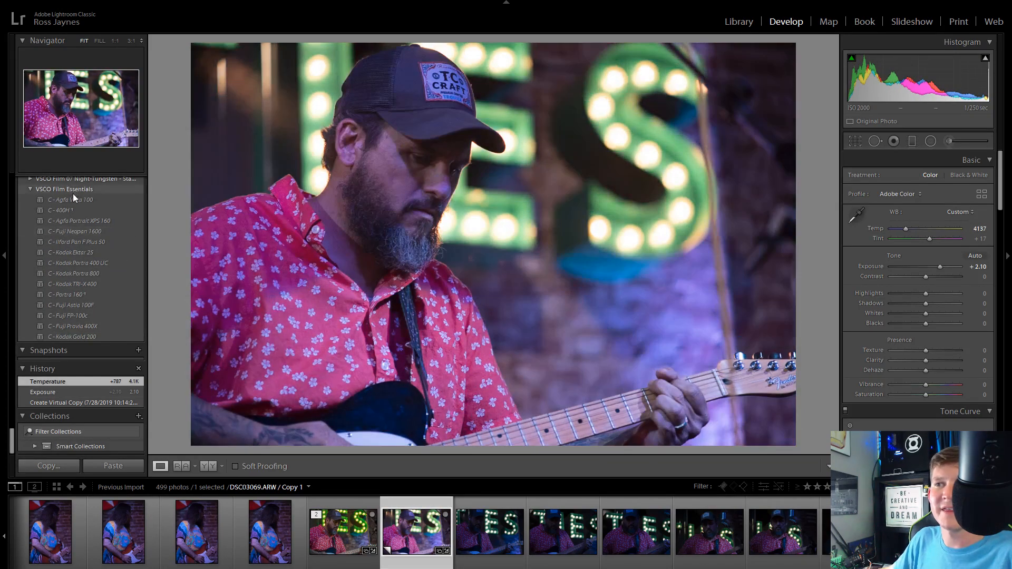
left_click(70, 202)
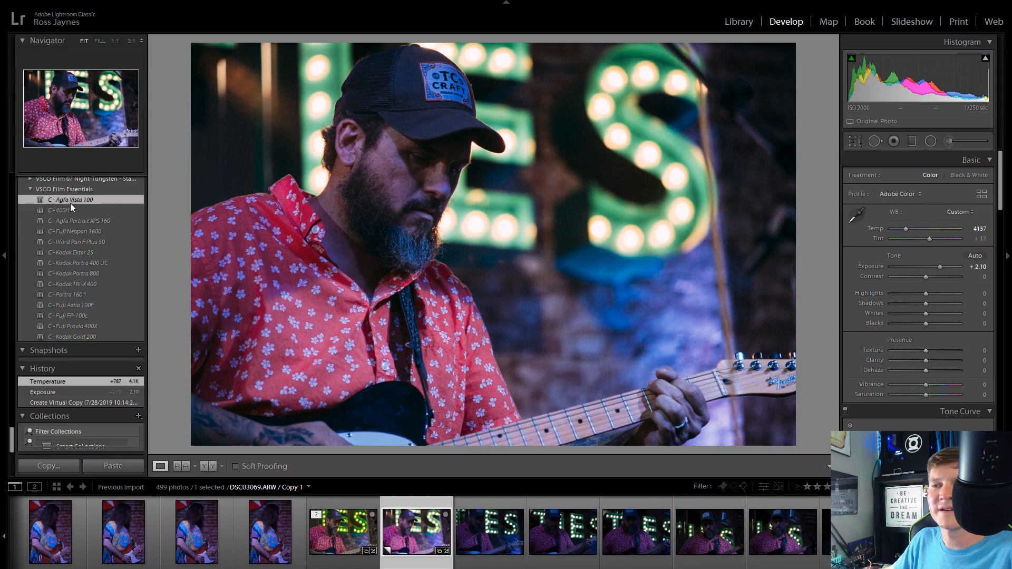
scroll(850, 358, "down", 15)
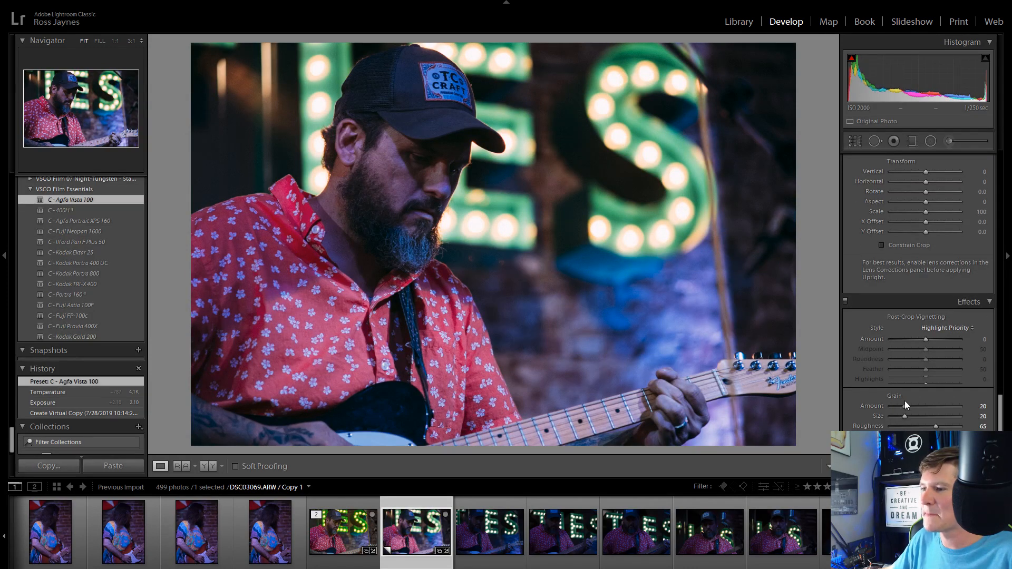
left_click_drag(905, 402, 880, 407)
Examine the preset's tone, HSL saturation, luminance and hue, and Split Toning settings on the virtual copy
scroll(881, 406, "up", 15)
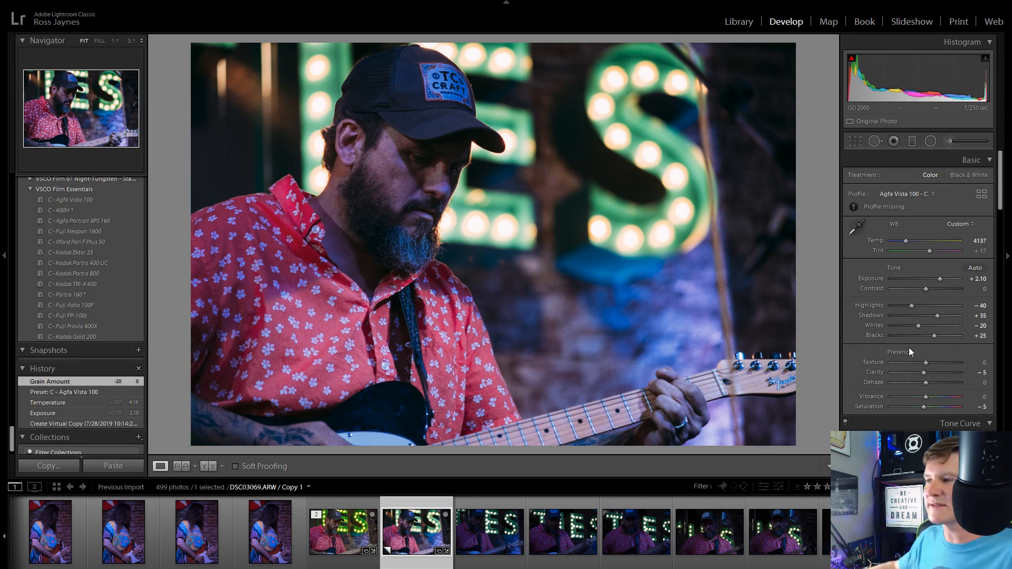
scroll(909, 347, "down", 6)
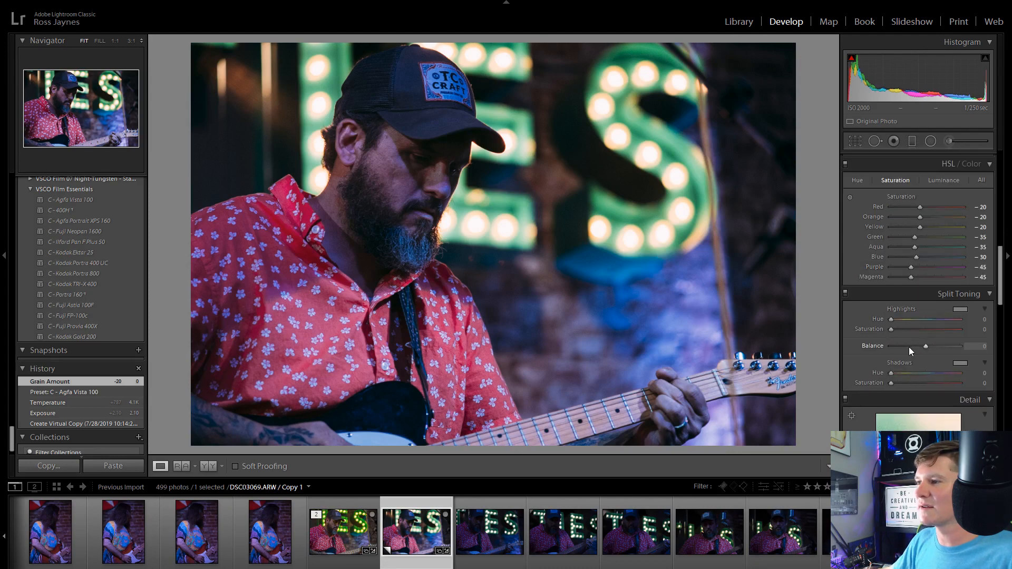
left_click(944, 182)
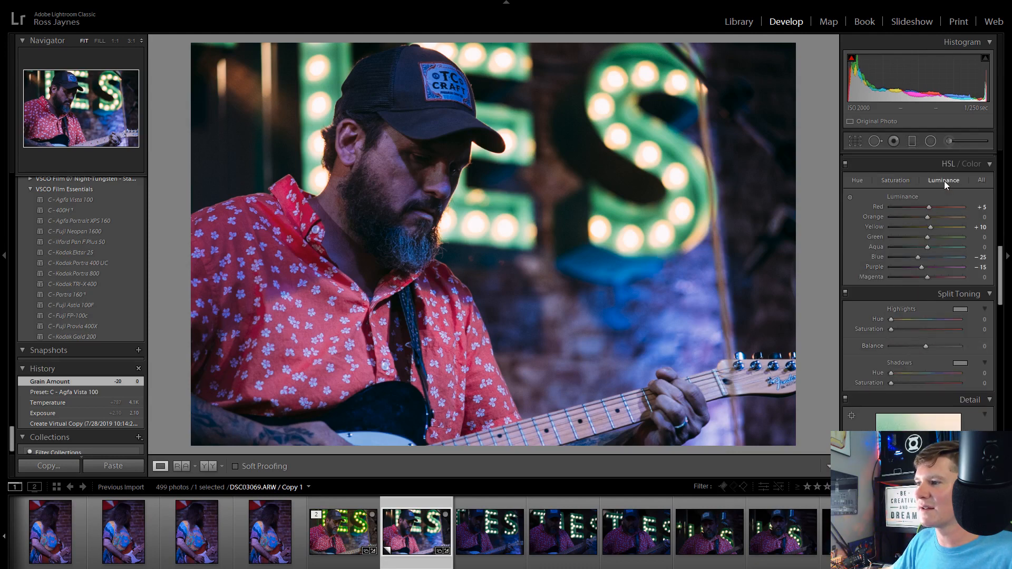
left_click(862, 184)
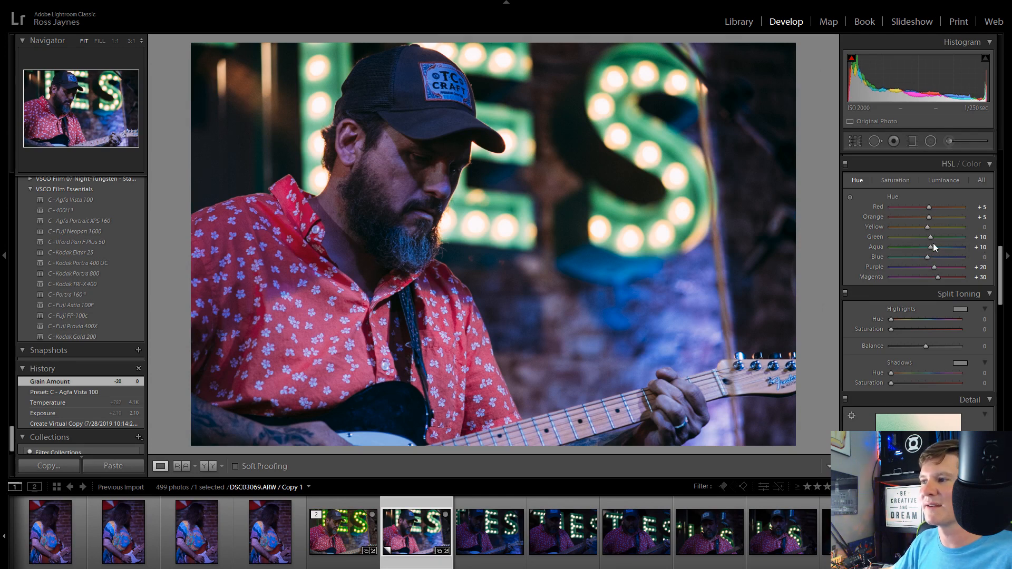
left_click(887, 164)
left_click(887, 184)
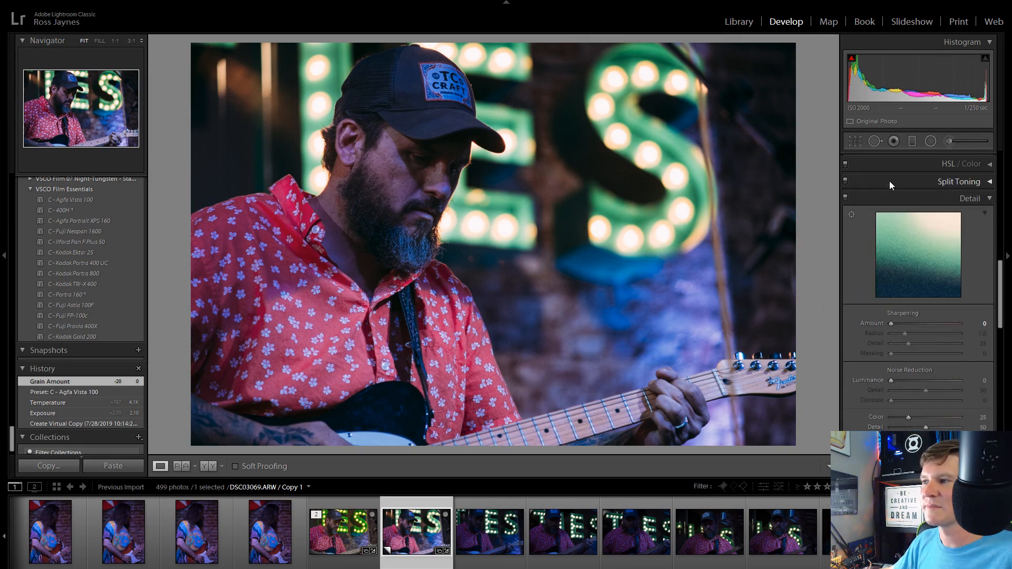
left_click(890, 181)
left_click(897, 170)
left_click(897, 180)
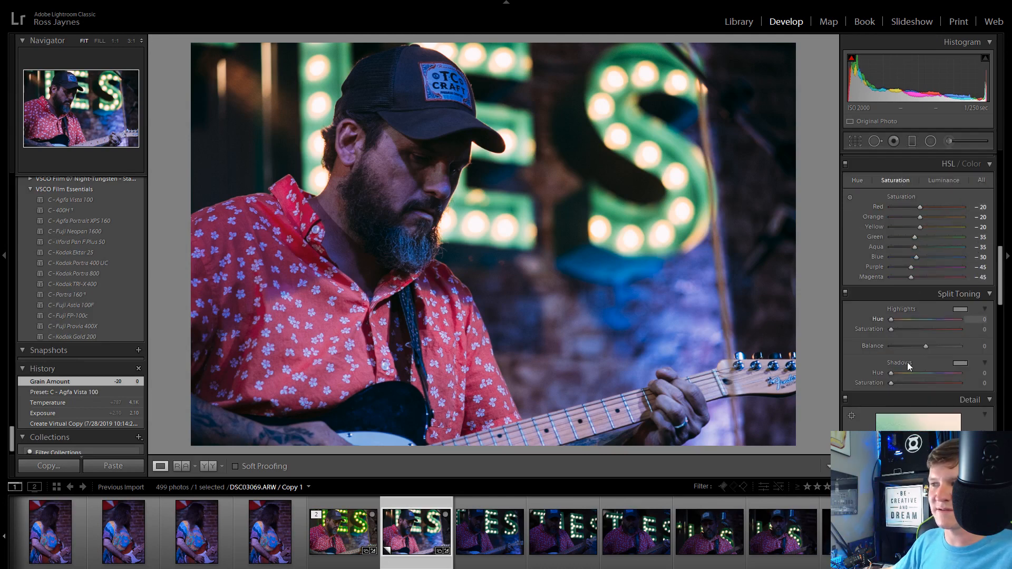
scroll(913, 301, "up", 5)
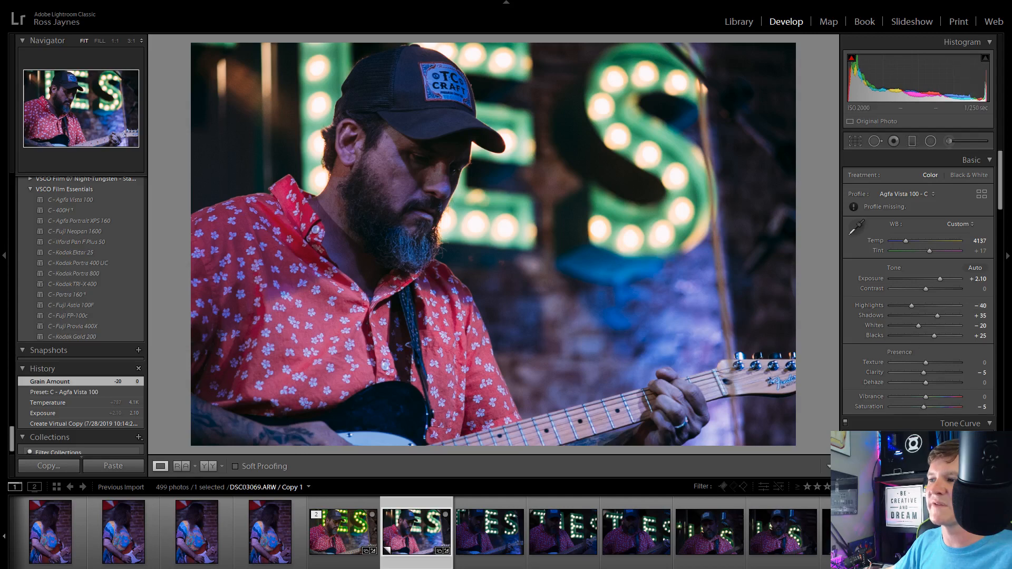
scroll(925, 406, "down", 5)
scroll(924, 405, "down", 3)
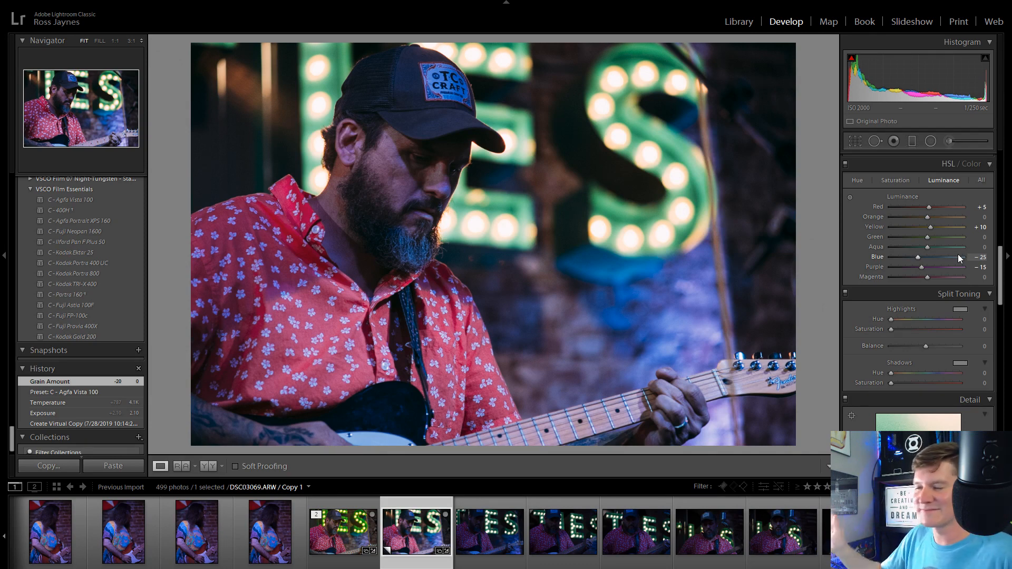
Set the virtual copy's Clarity to +8, Texture to -24 and Shadows to +37
scroll(933, 236, "up", 5)
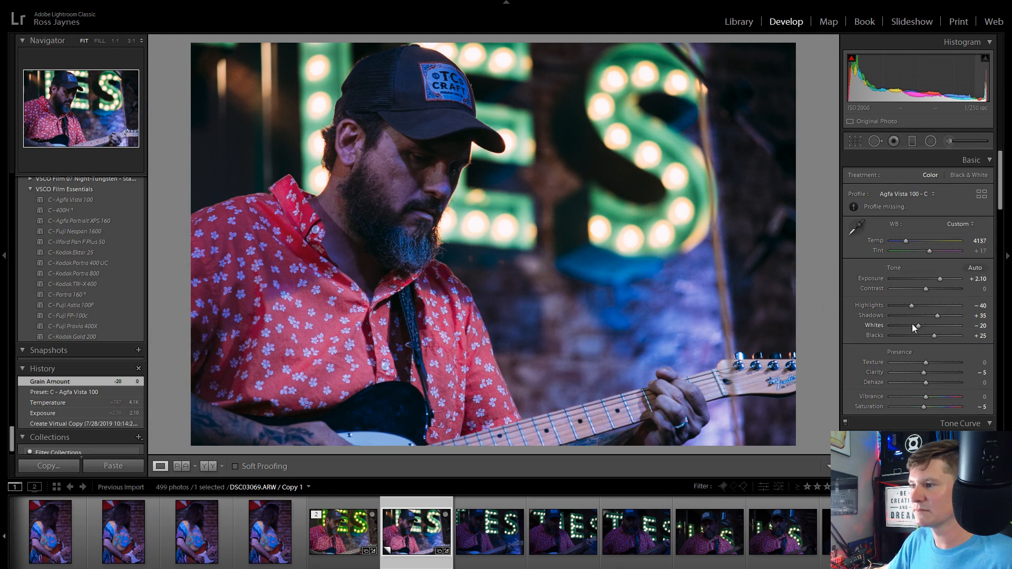
mouse_move(923, 373)
left_mouse_down()
mouse_move(947, 372)
mouse_move(936, 379)
mouse_move(918, 364)
left_mouse_up()
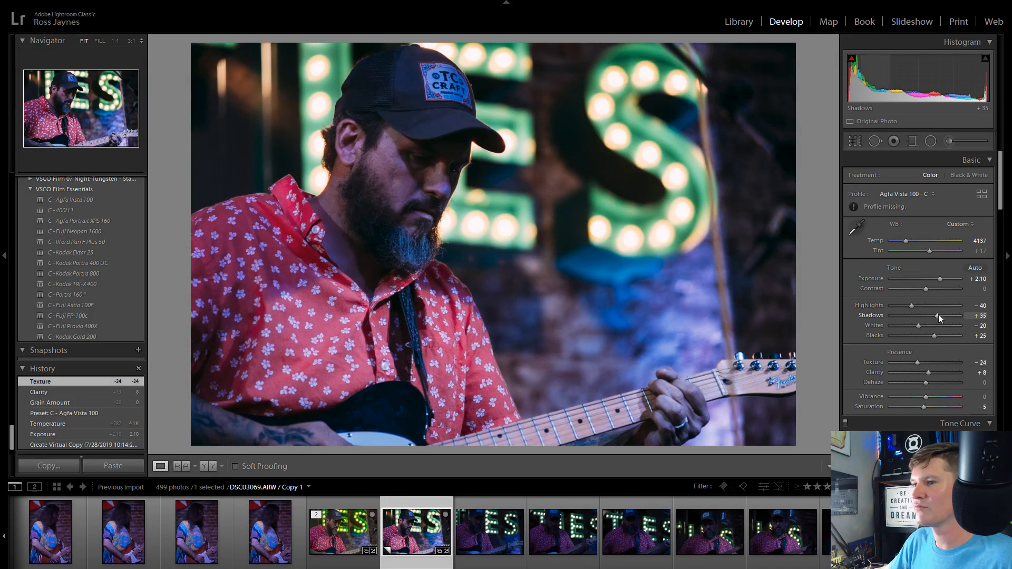
mouse_move(938, 314)
left_mouse_down()
mouse_move(963, 314)
mouse_move(946, 322)
left_mouse_up()
left_click_drag(944, 323, 912, 309)
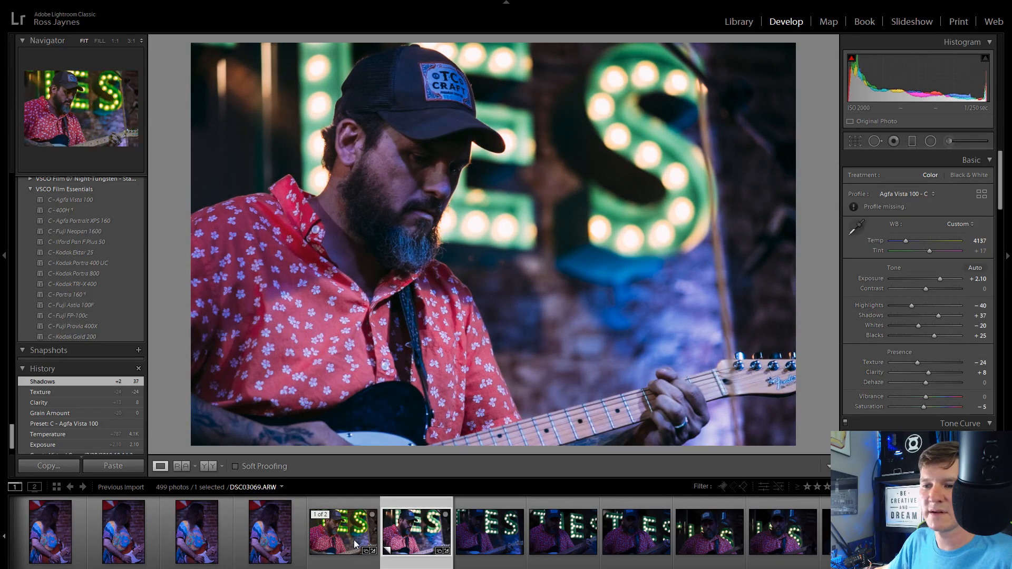
Compare the original DSC03069.ARW with its Agfa Vista 100 virtual copy and look ahead to the following photos
key("Left")
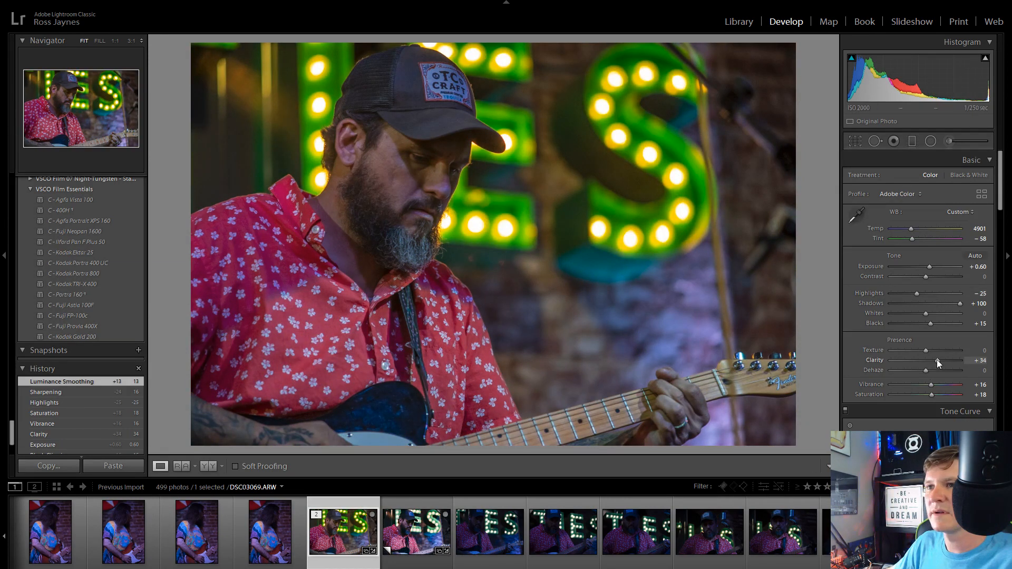
left_click(429, 538)
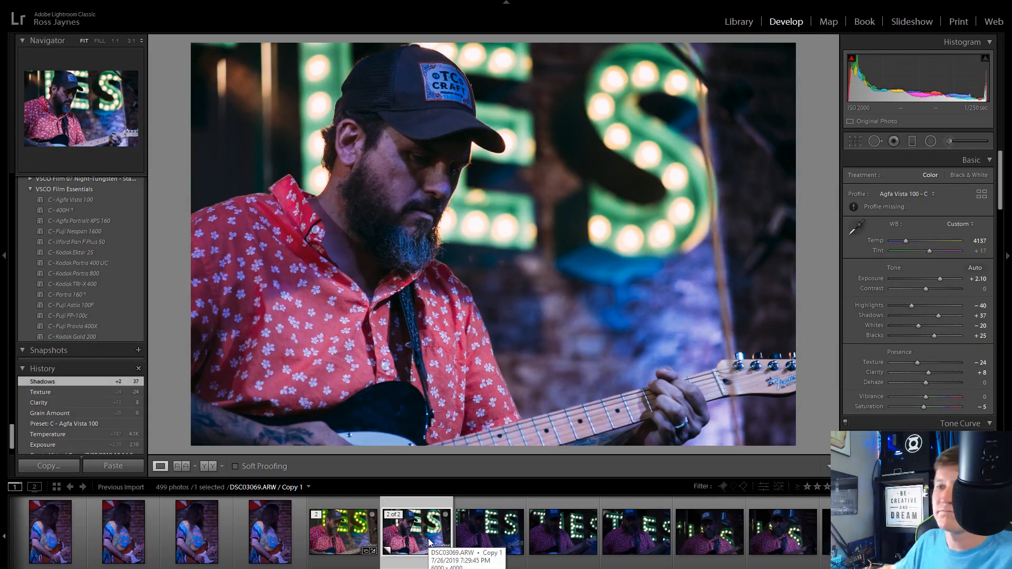
scroll(440, 536, "down", 5)
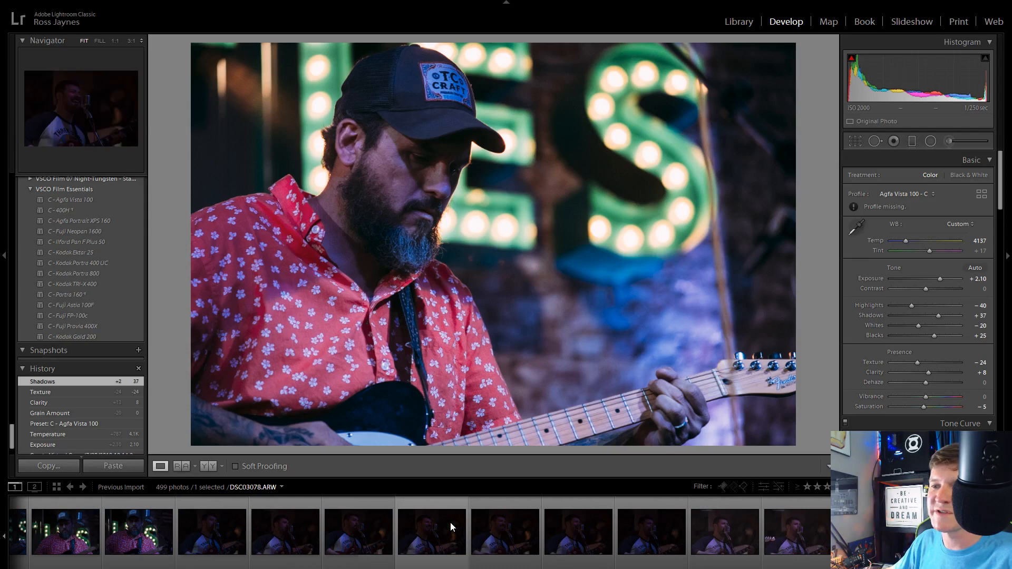
Look through the dark frames of the singer at the microphone, from DSC03075.ARW onward, and settle on DSC03080.ARW
scroll(451, 523, "up", 2)
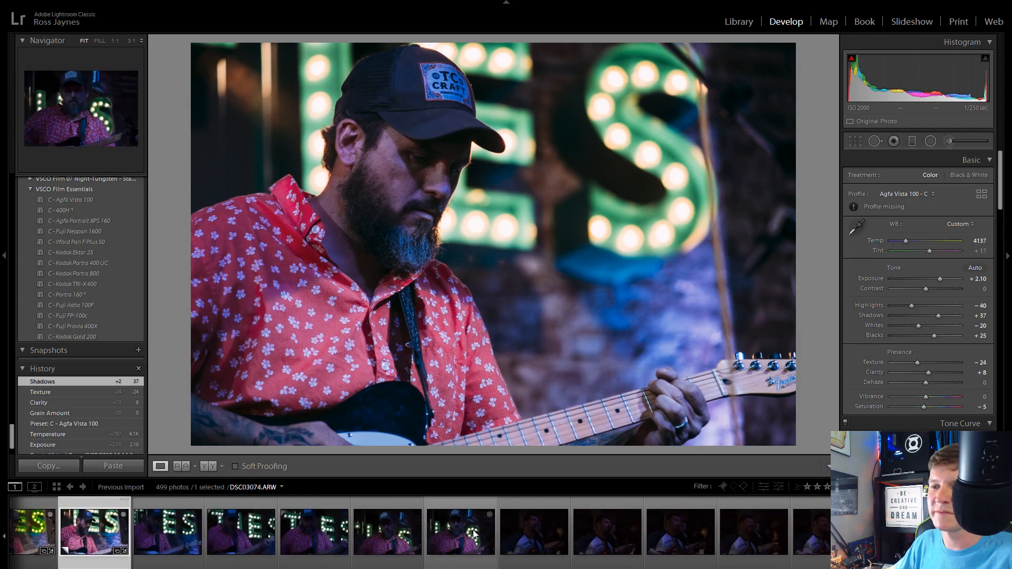
left_click(546, 545)
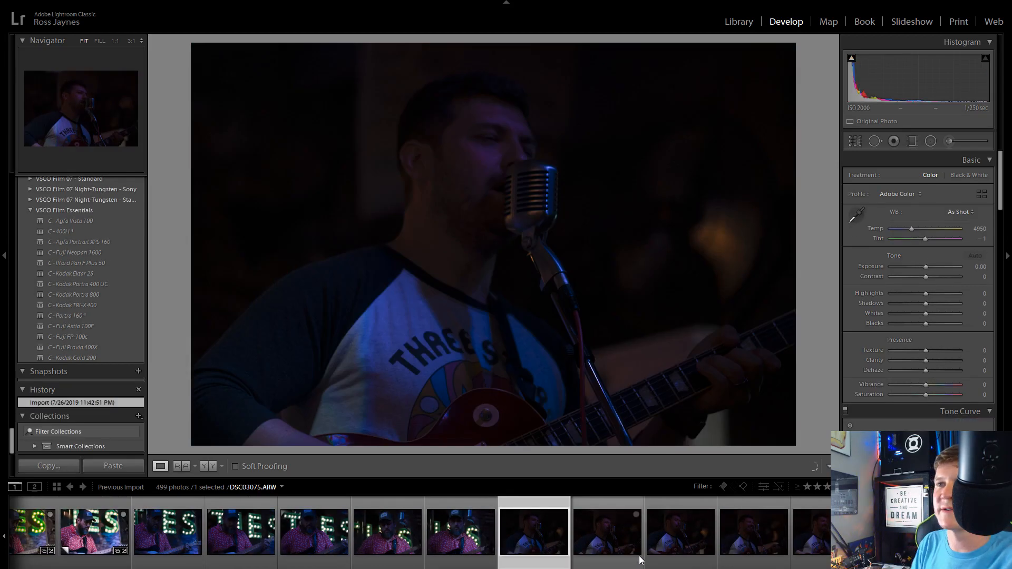
key("Right")
key("Right")
key("Right")
key("Right")
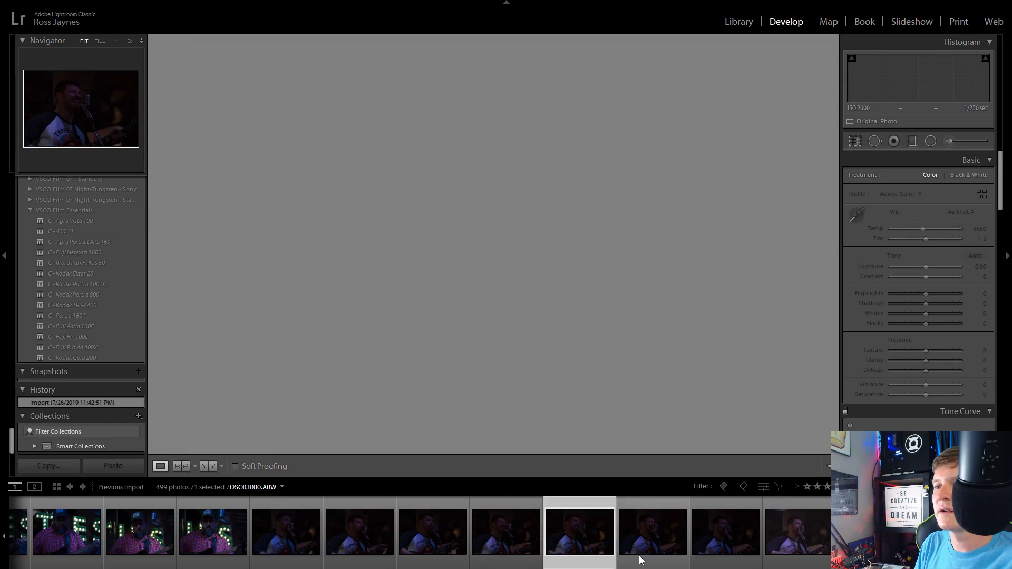
key("Left")
key("Right")
key("Left")
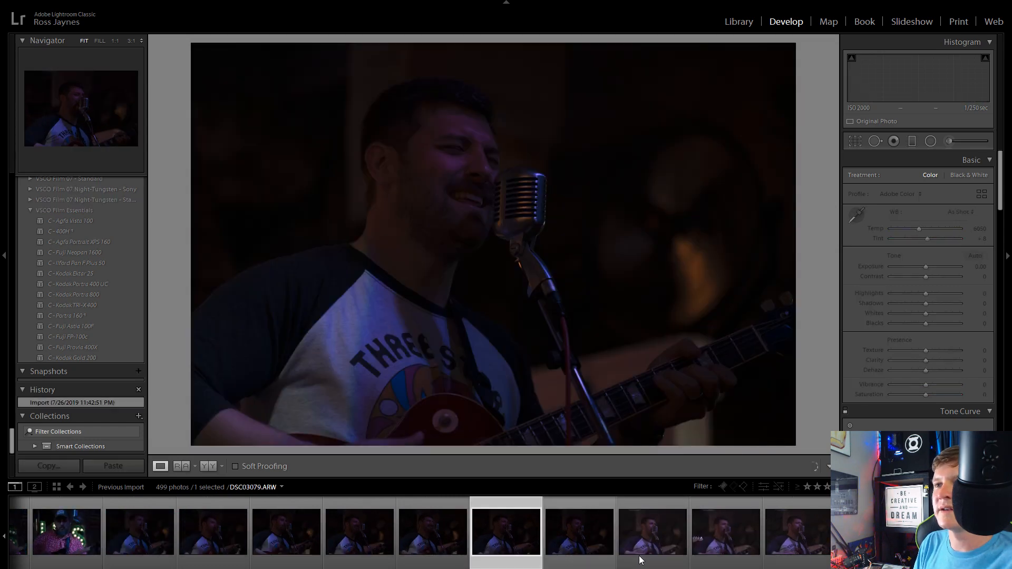
key("Right")
key("Right")
key("Right")
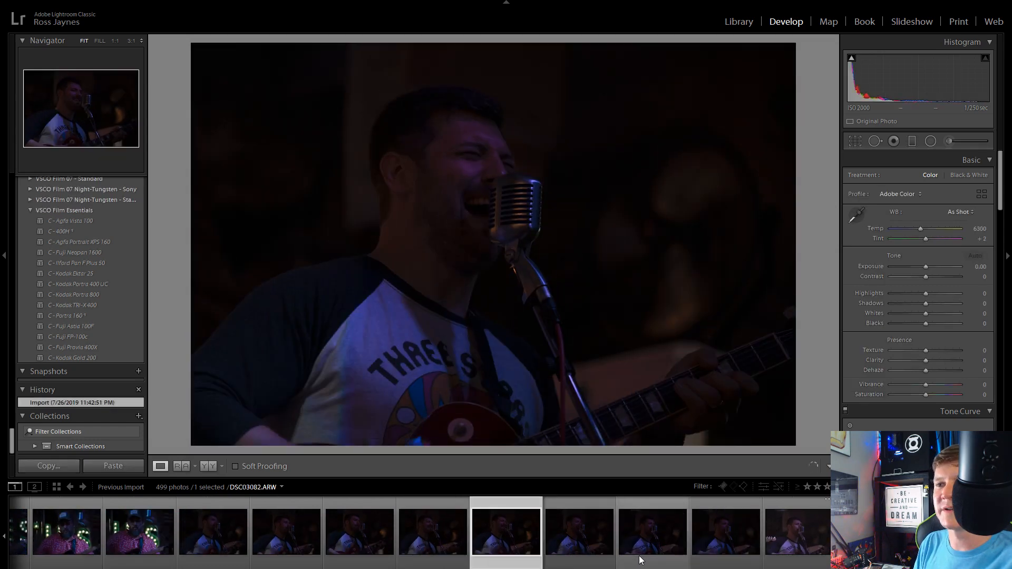
key("Right")
scroll(780, 543, "down", 4)
scroll(738, 541, "up", 2)
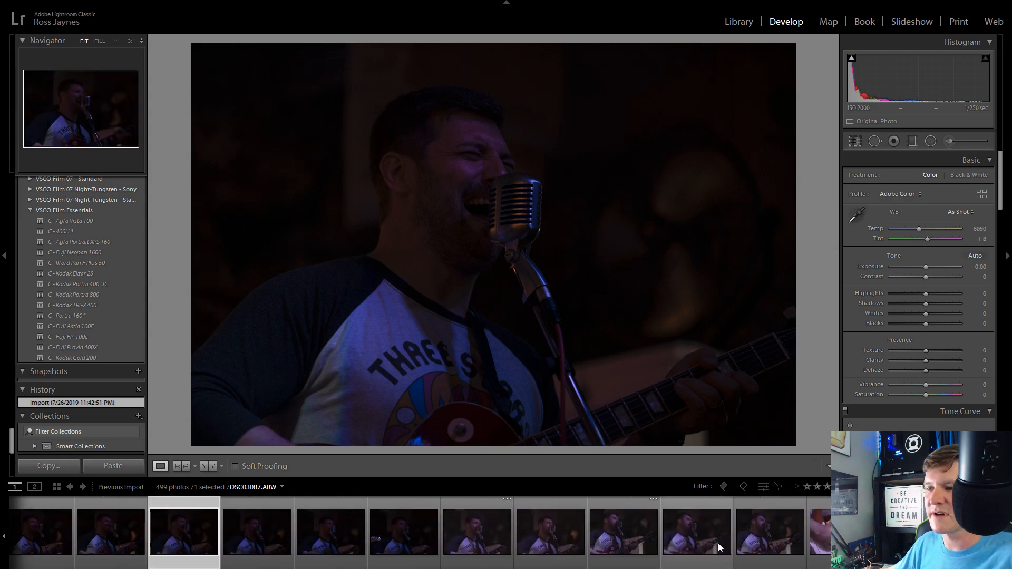
scroll(718, 543, "up", 3)
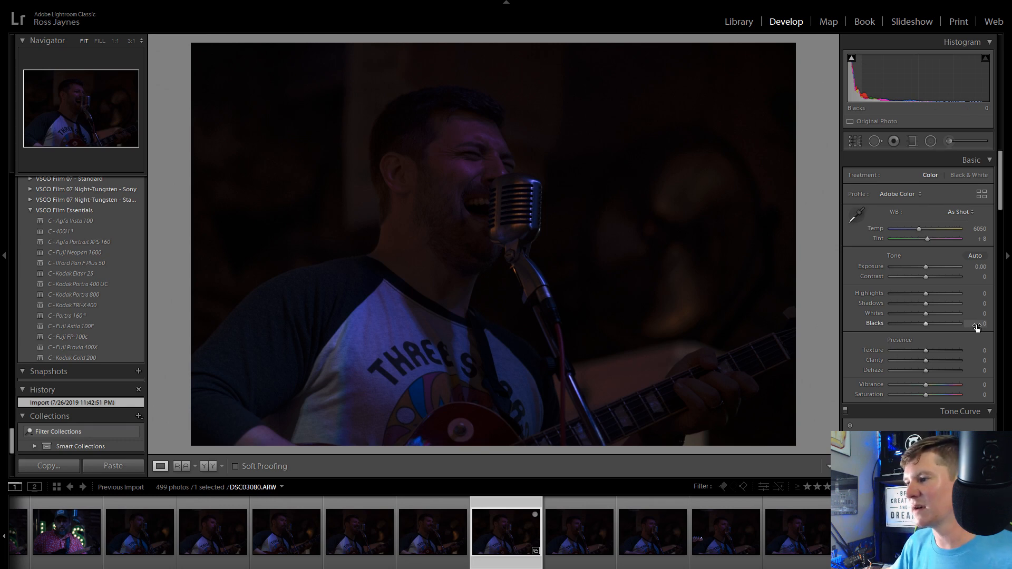
Set the Exposure of DSC03080.ARW to +2.30
left_click(980, 267)
type("2.3")
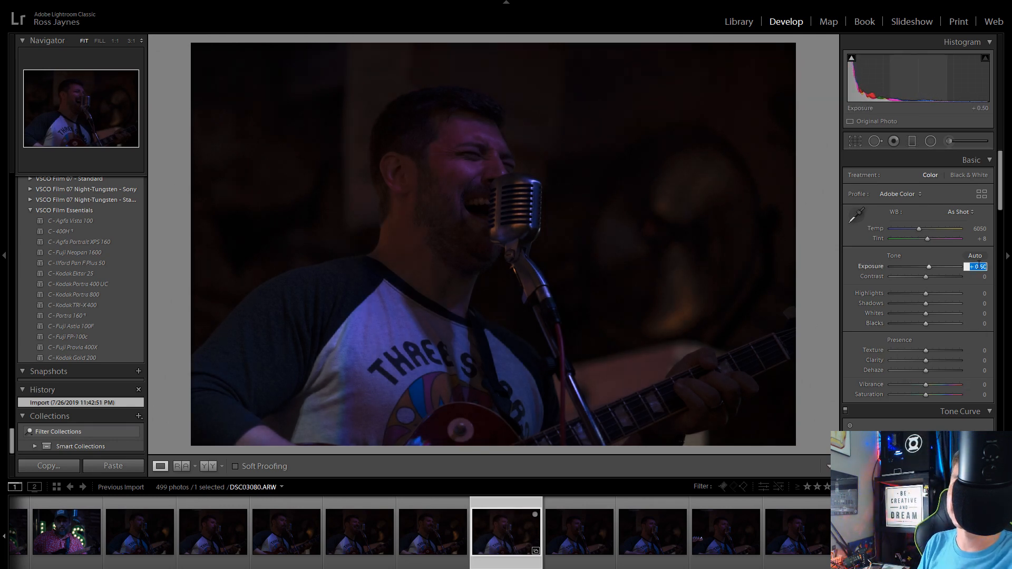
key("Return")
key("Up")
key("Up")
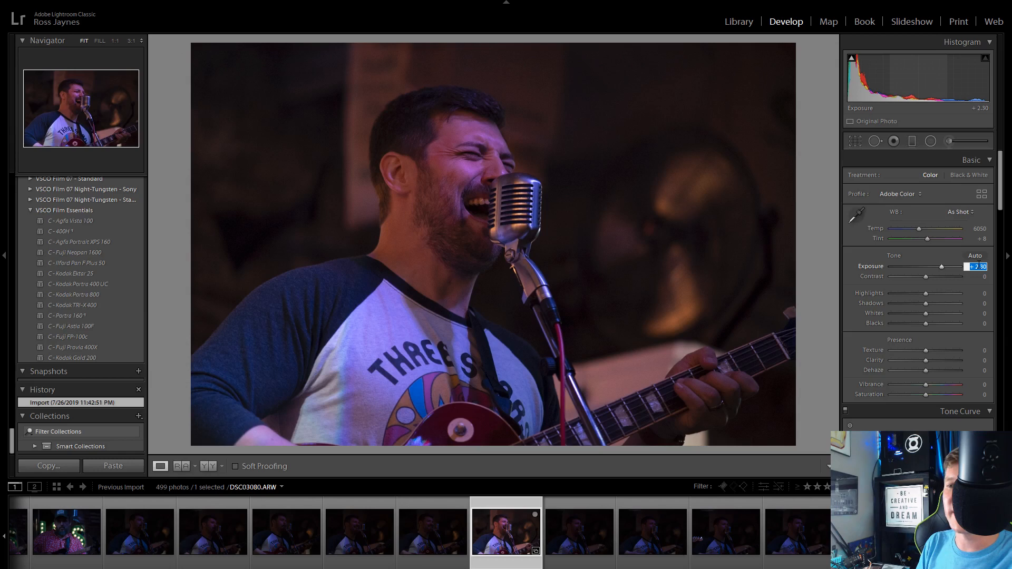
Look through the guitar close-ups, the bassist portrait and other singer shots such as DSC03053.ARW, and return to DSC03080.ARW
scroll(744, 540, "right", 5)
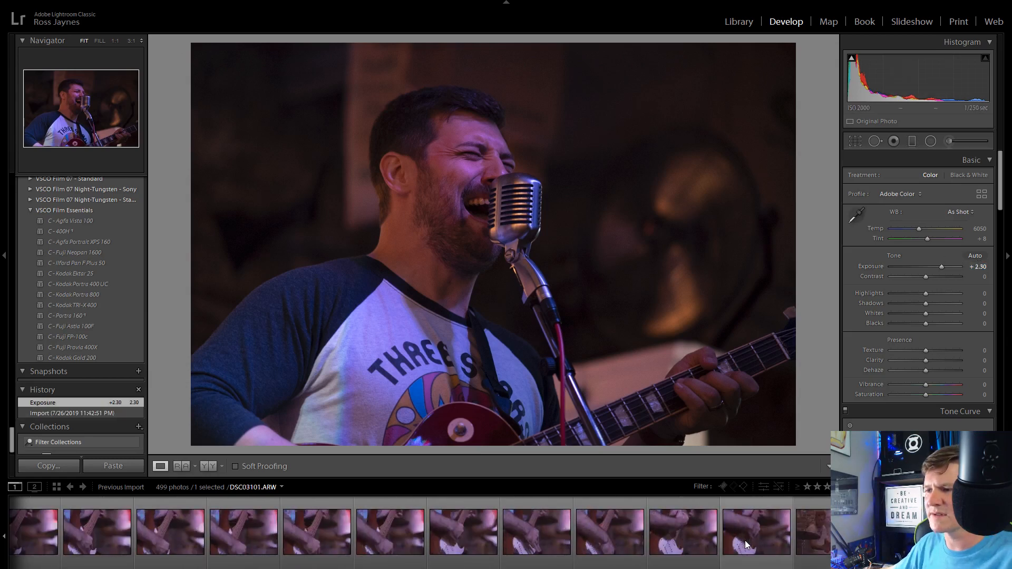
left_click(443, 541)
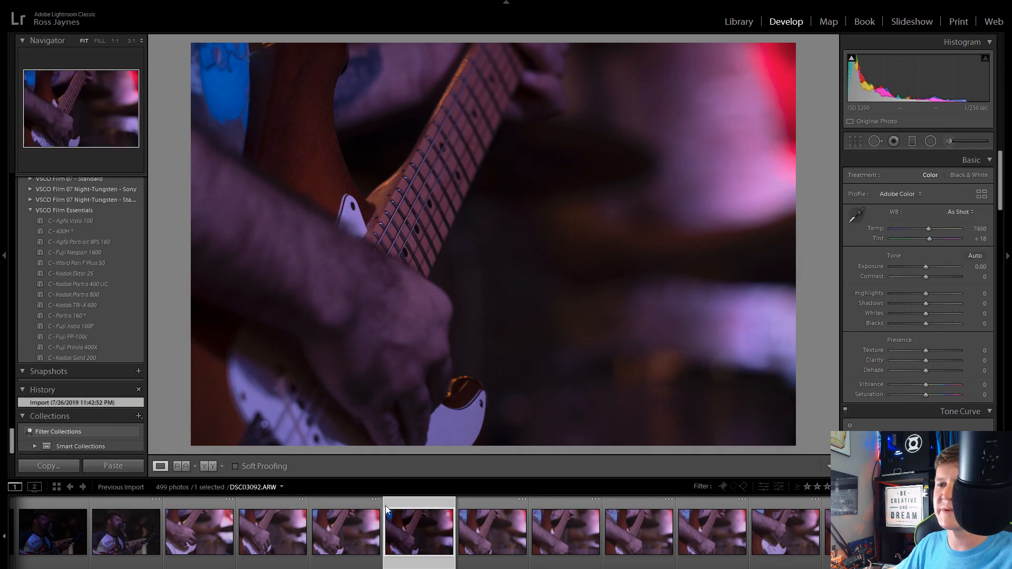
scroll(683, 541, "down", 15)
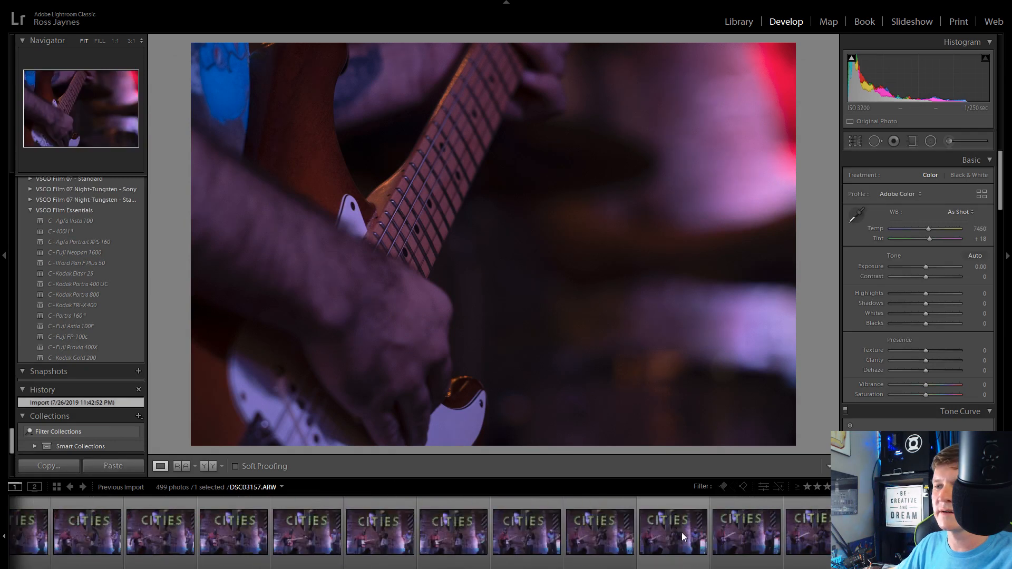
left_click(575, 548)
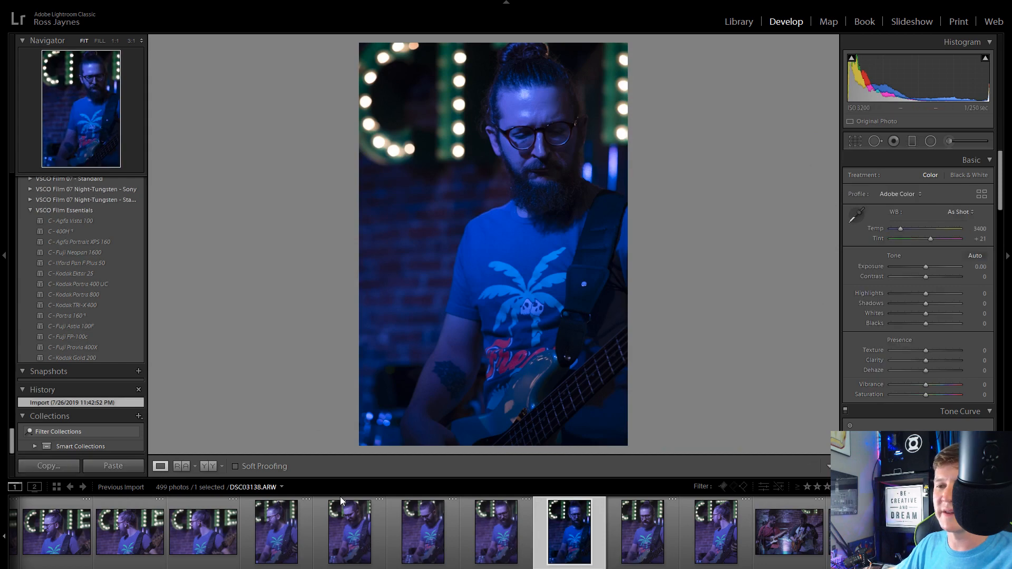
scroll(419, 536, "up", 10)
scroll(419, 536, "up", 3)
scroll(453, 541, "down", 3)
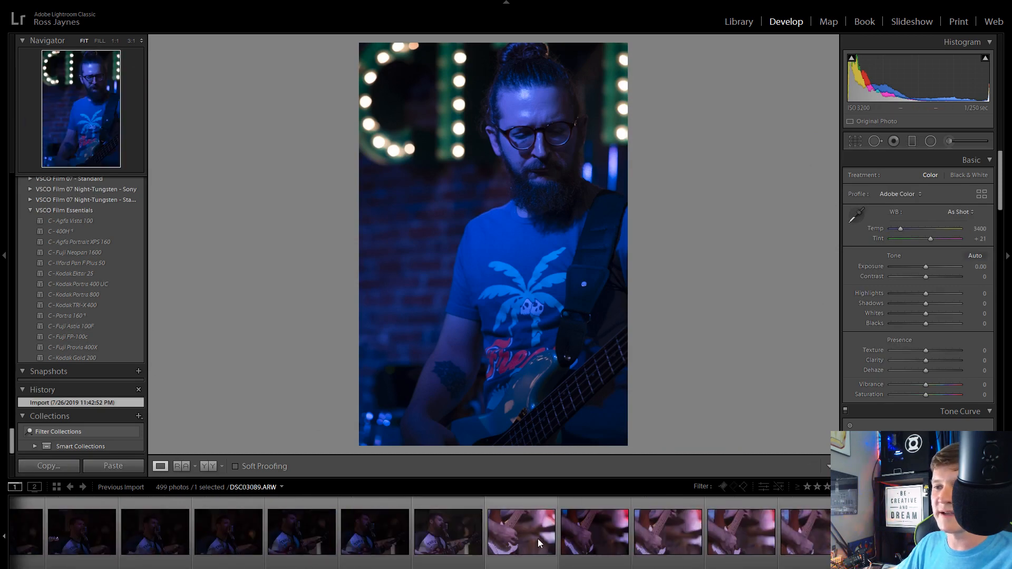
left_click(442, 538)
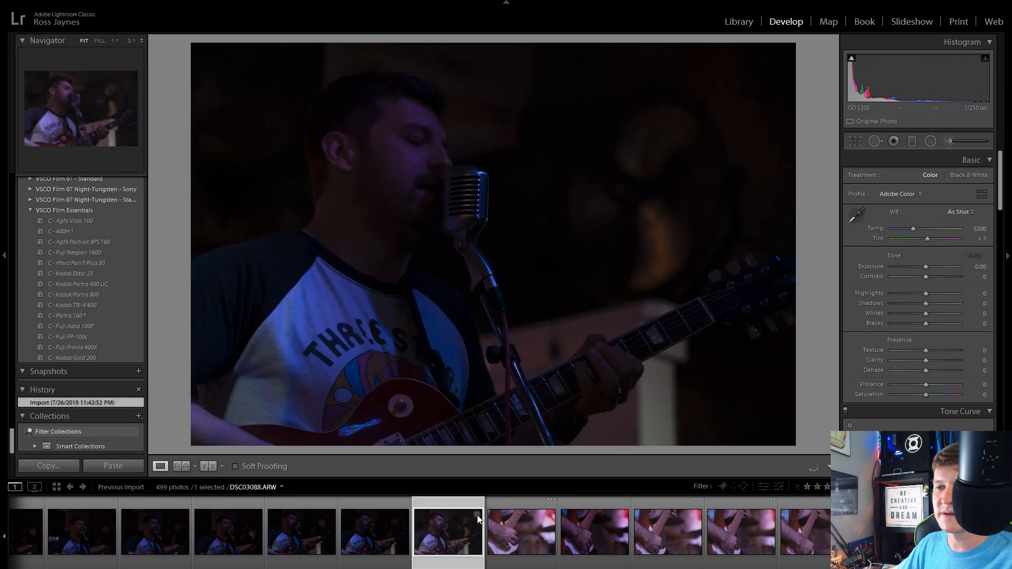
scroll(476, 514, "up", 5)
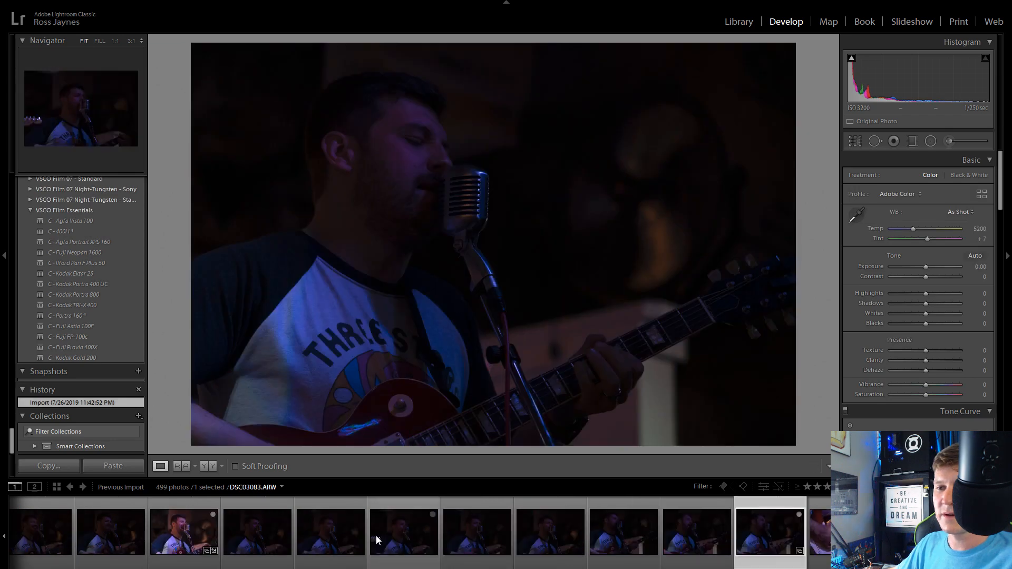
left_click(500, 534)
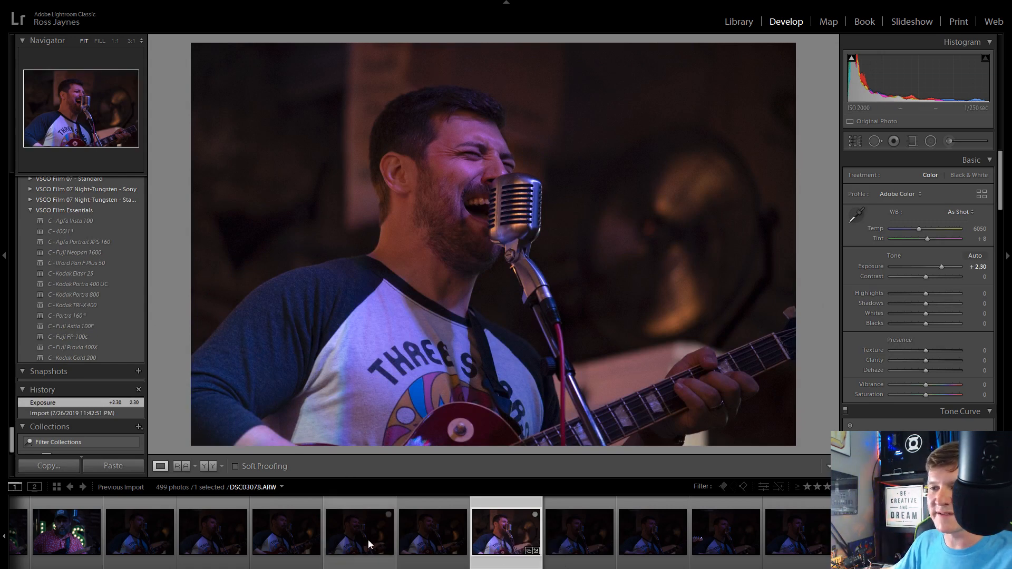
scroll(368, 539, "up", 5)
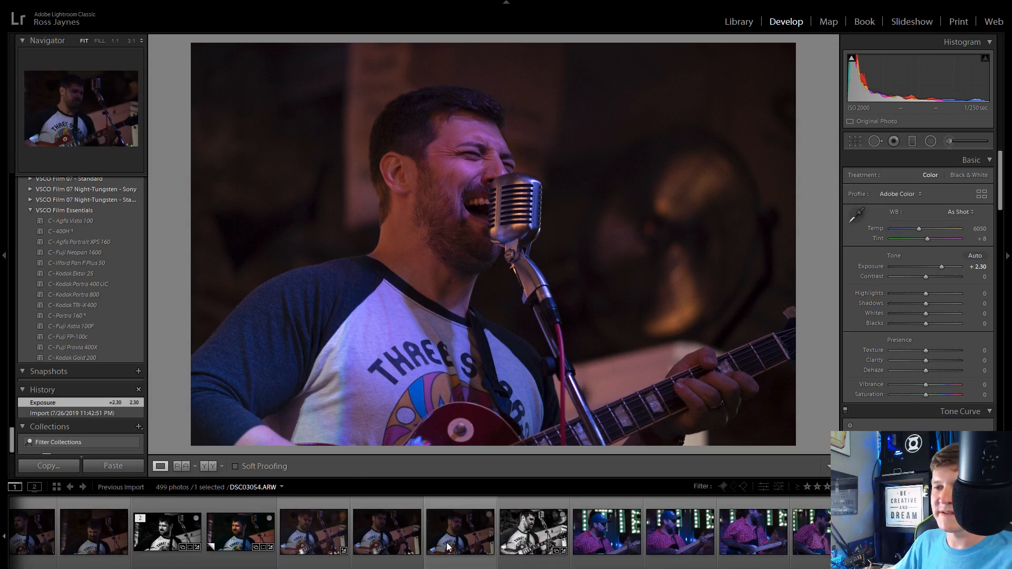
left_click(388, 537)
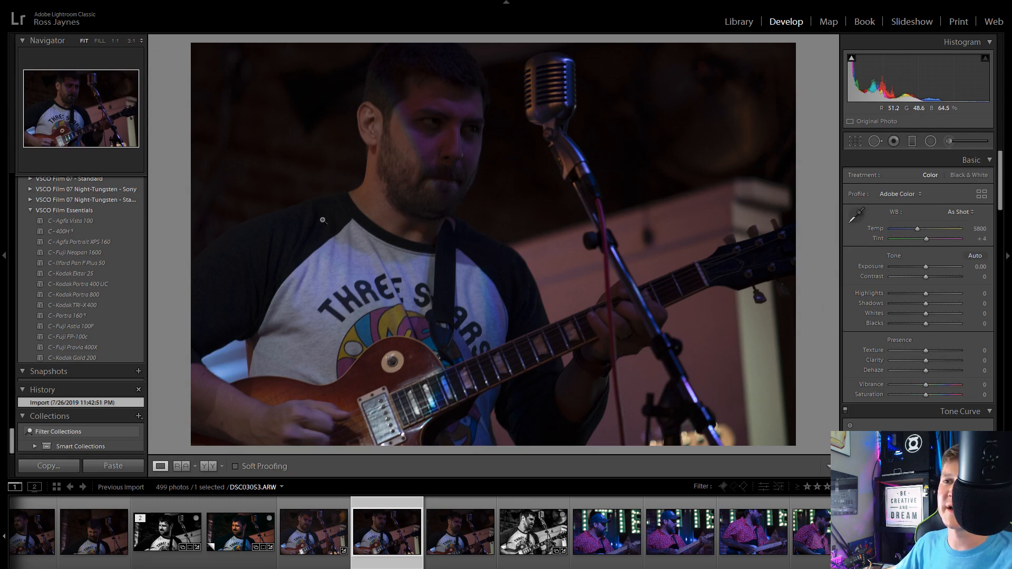
scroll(616, 536, "down", 5)
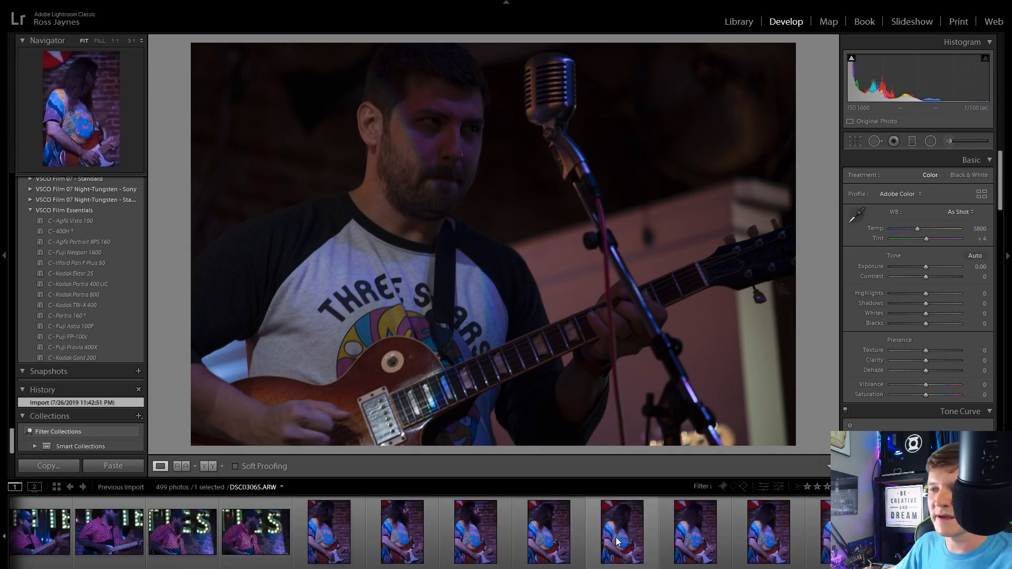
scroll(640, 530, "down", 8)
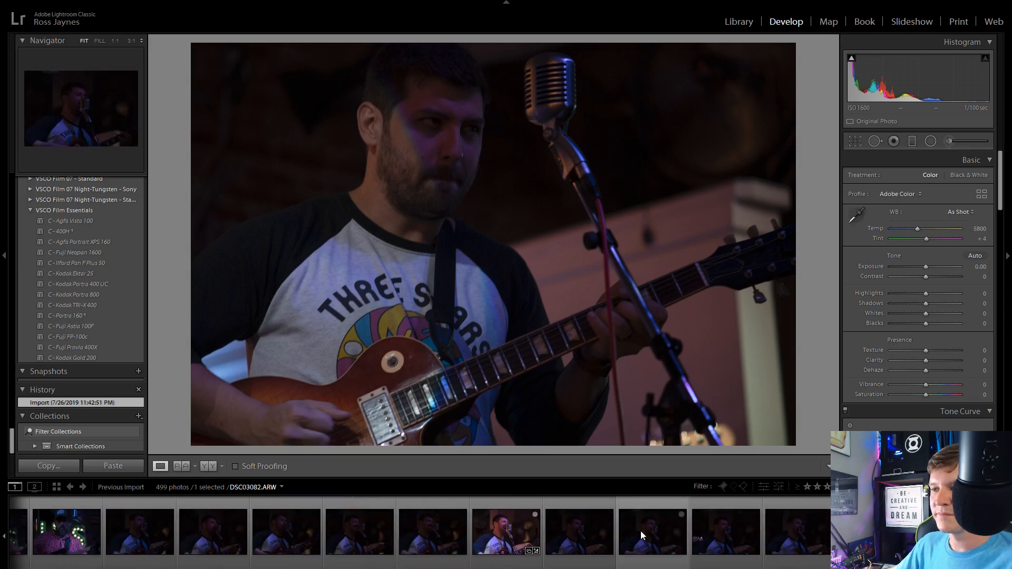
left_click(539, 542)
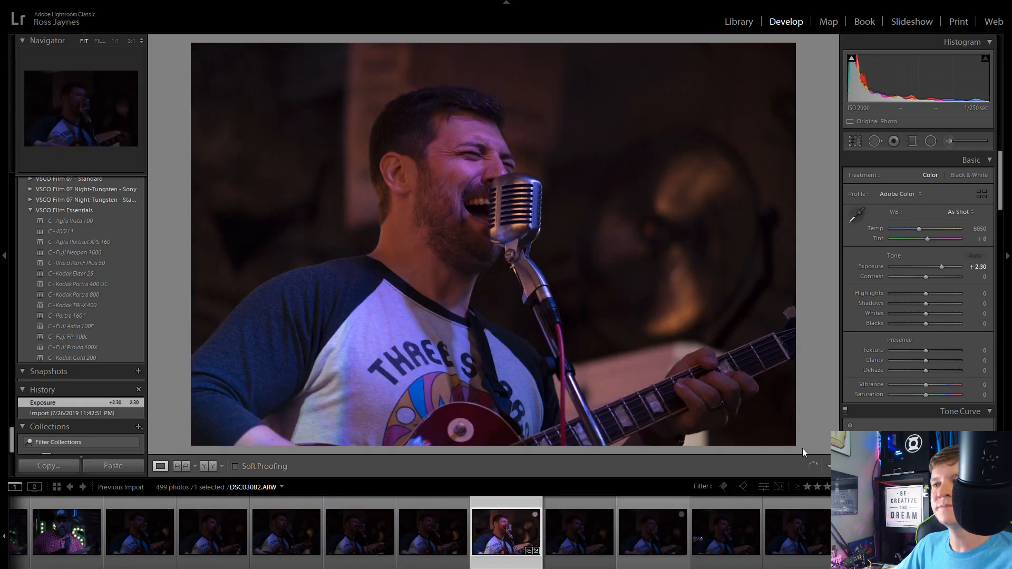
Crop DSC03080.ARW to a 16 x 9 aspect ratio and reposition the photo slightly within the crop frame
left_click(861, 141)
left_click(947, 177)
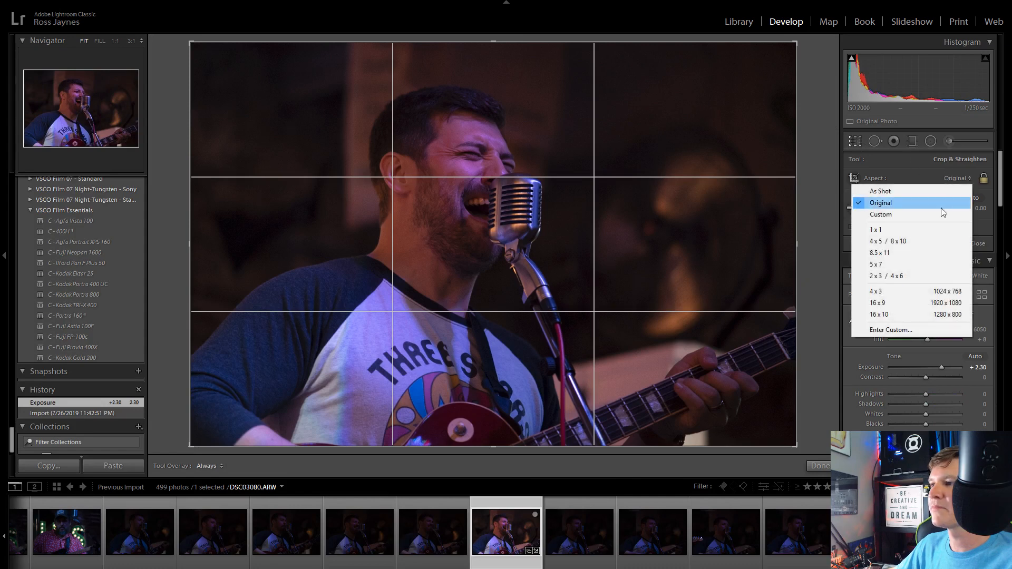
left_click(897, 296)
left_click_drag(608, 248, 608, 257)
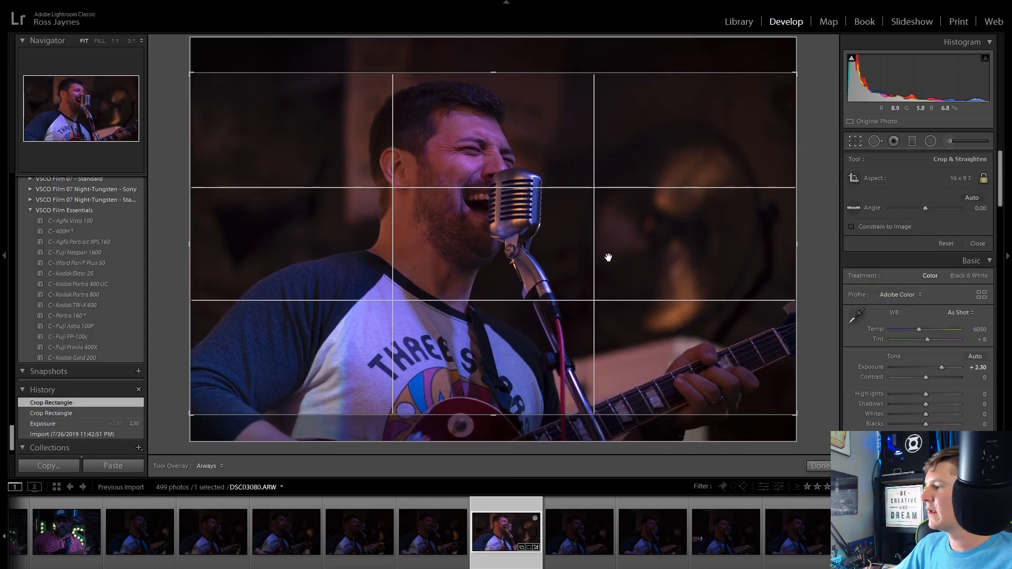
left_click(855, 142)
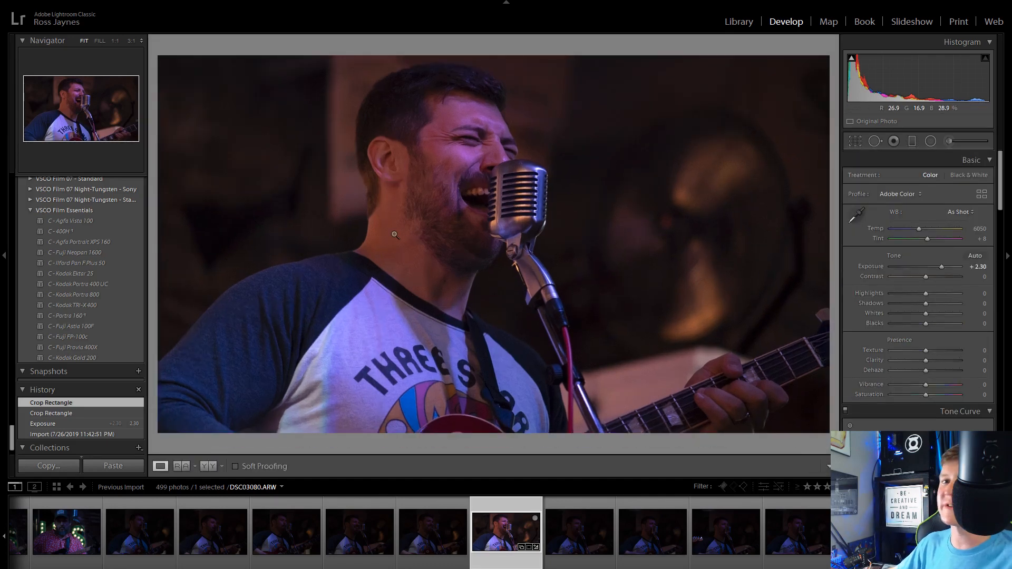
Try a color temperature of 5664, and set the white balance by sampling a neutral on the white part of the singer's shirt
scroll(93, 290, "up", 10)
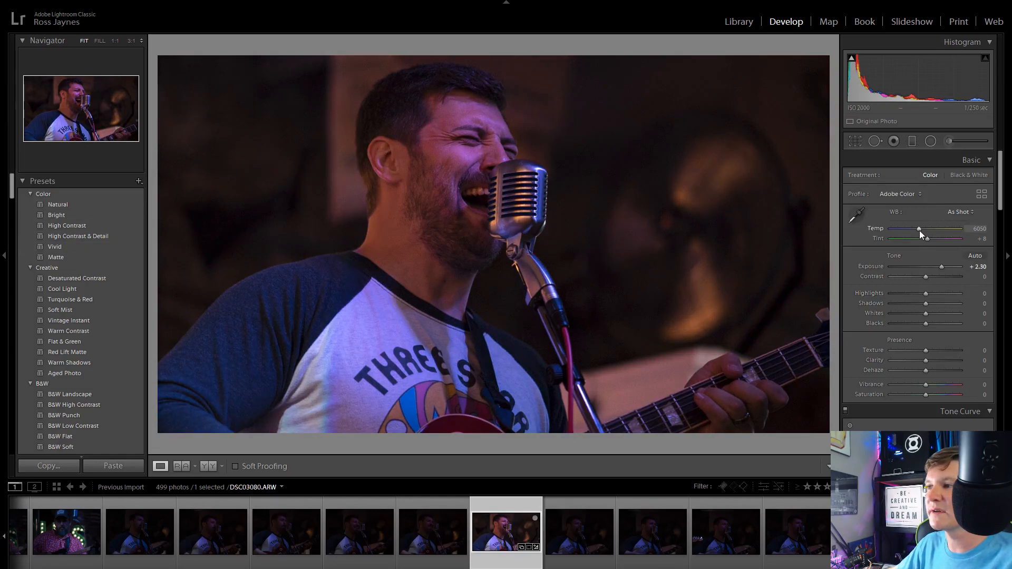
left_click_drag(919, 230, 916, 239)
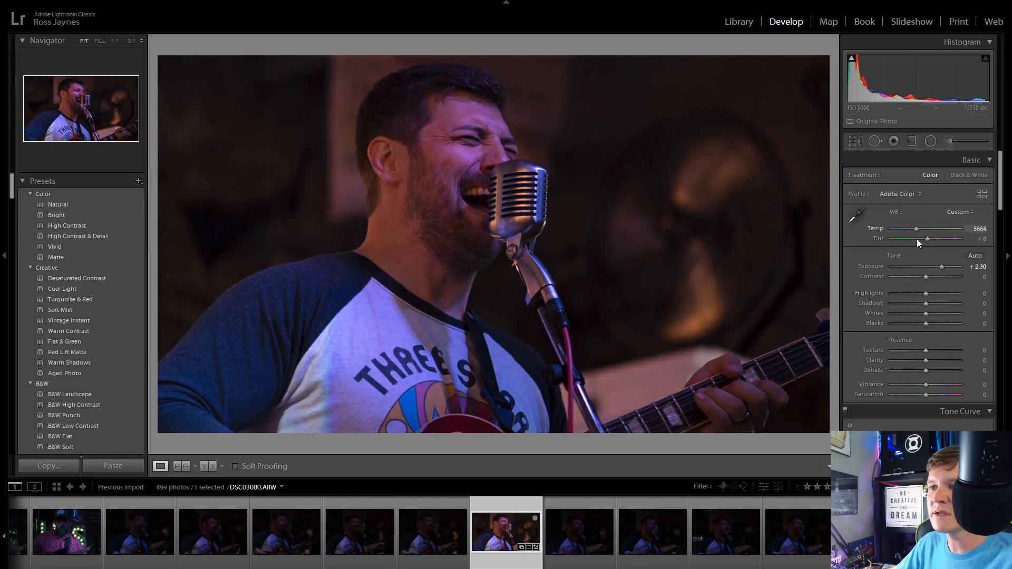
left_click(856, 214)
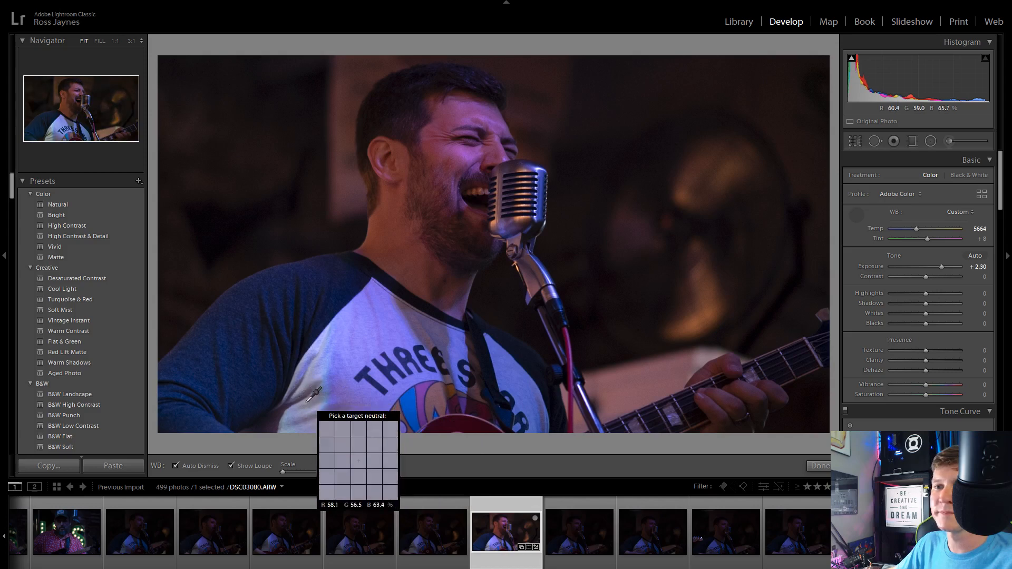
left_click(358, 406)
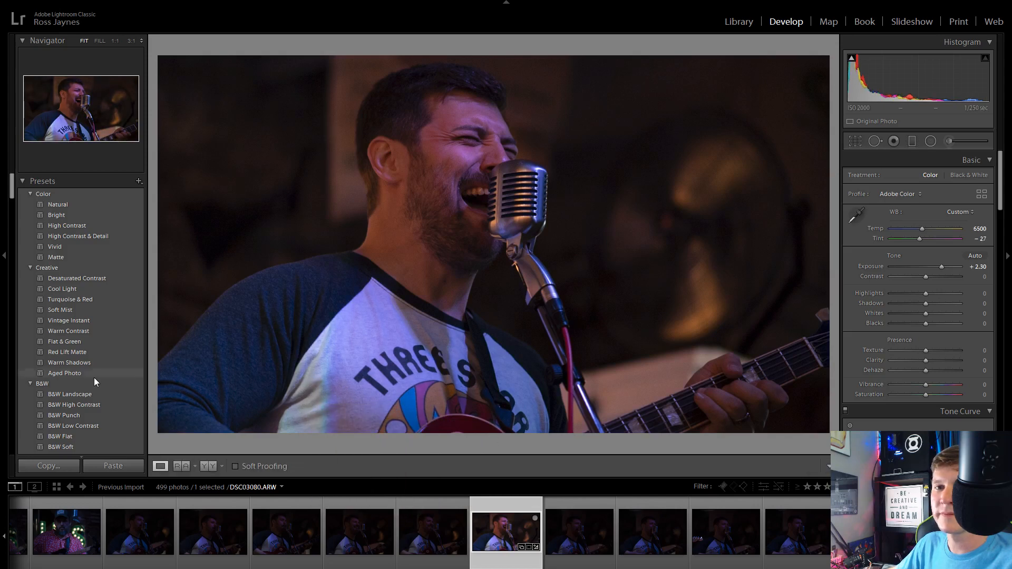
Apply the VSCO Film Essentials preset C - 400H and set its Grain Amount to 0
scroll(94, 378, "down", 15)
scroll(91, 378, "down", 10)
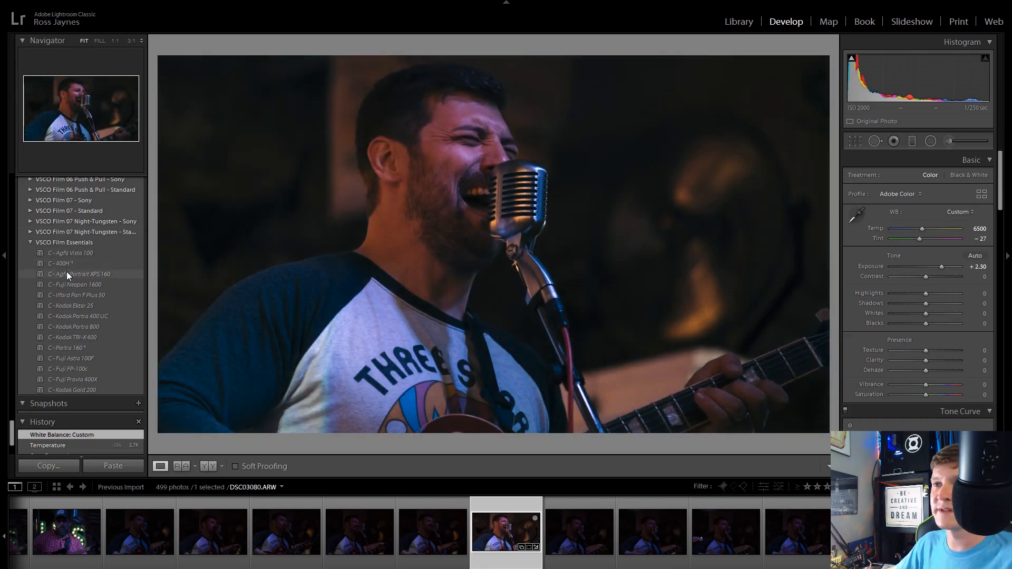
left_click(68, 264)
scroll(912, 359, "down", 2)
scroll(901, 355, "down", 10)
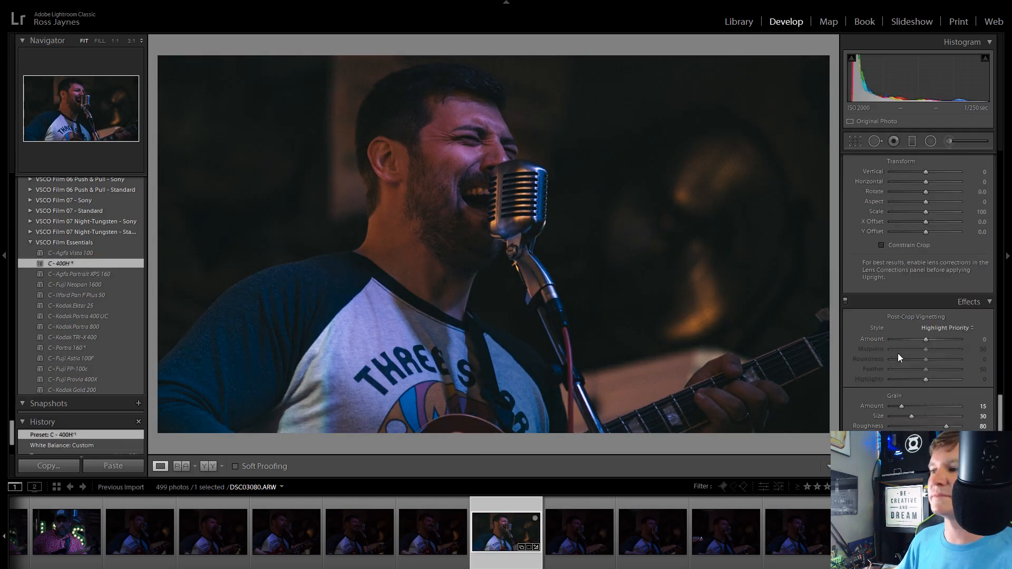
left_click_drag(881, 406, 878, 404)
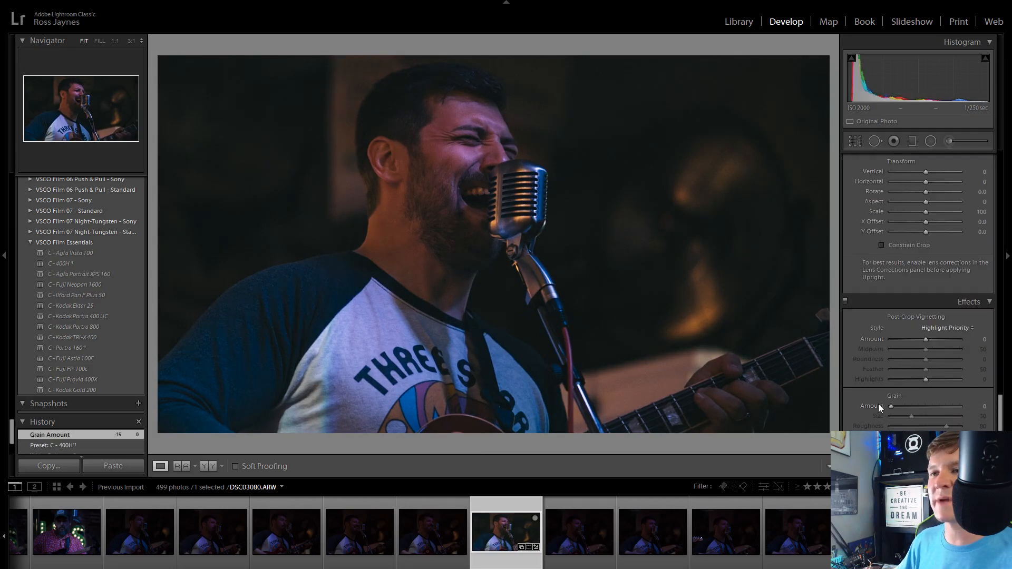
Set the photo's Texture to -31, Shadows to +74 and Highlights to +2
scroll(897, 398, "up", 10)
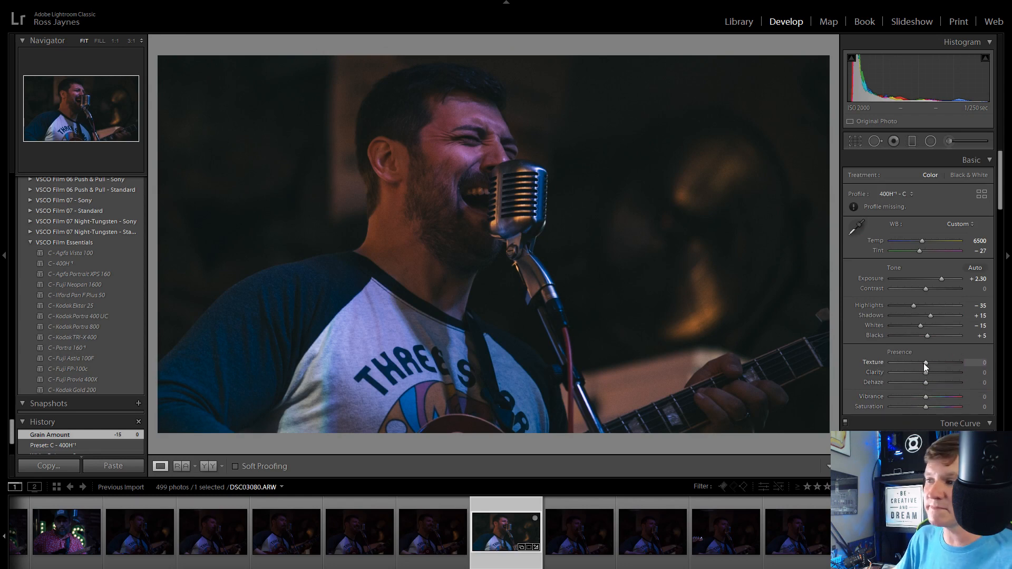
left_click_drag(924, 363, 916, 366)
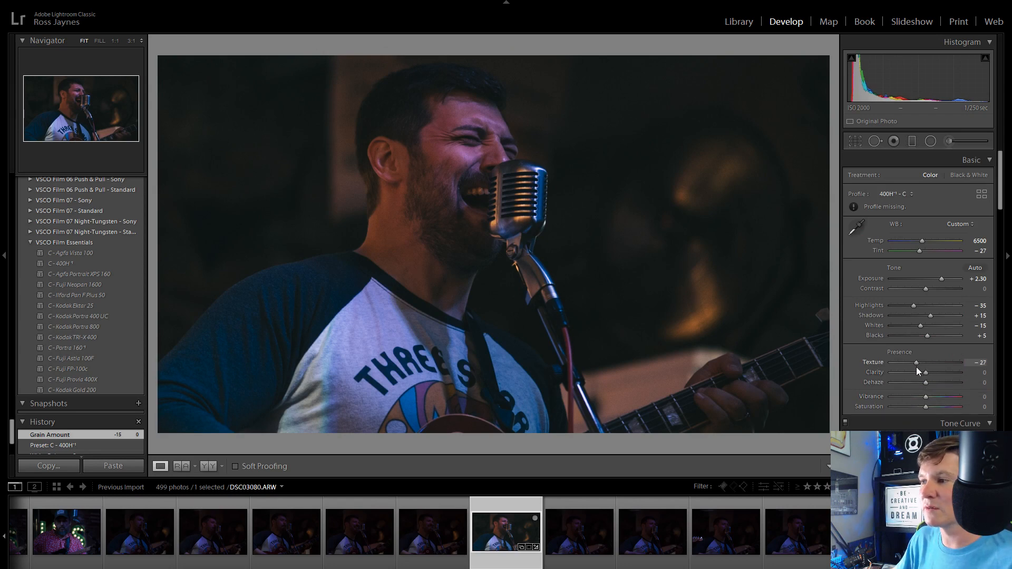
mouse_move(942, 316)
left_mouse_down()
mouse_move(934, 317)
mouse_move(963, 314)
mouse_move(926, 306)
left_mouse_up()
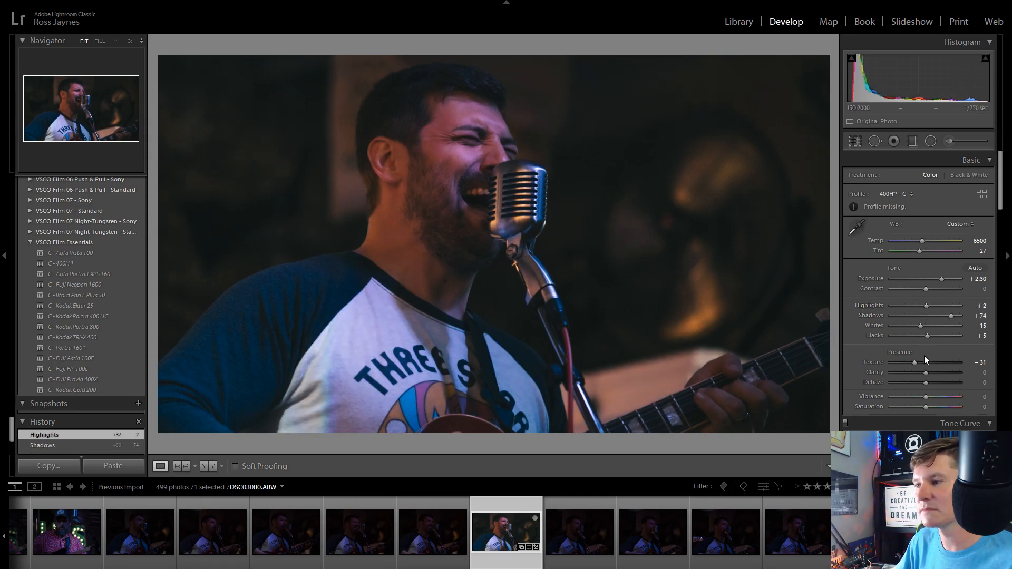
Set the photo's Clarity to +59, Dehaze to +27, Vibrance to -10 and Saturation to -7
left_click_drag(928, 374, 925, 406)
mouse_move(937, 396)
left_mouse_down()
mouse_move(901, 406)
mouse_move(920, 404)
left_mouse_up()
mouse_move(922, 406)
left_mouse_down()
mouse_move(934, 406)
mouse_move(924, 410)
left_mouse_up()
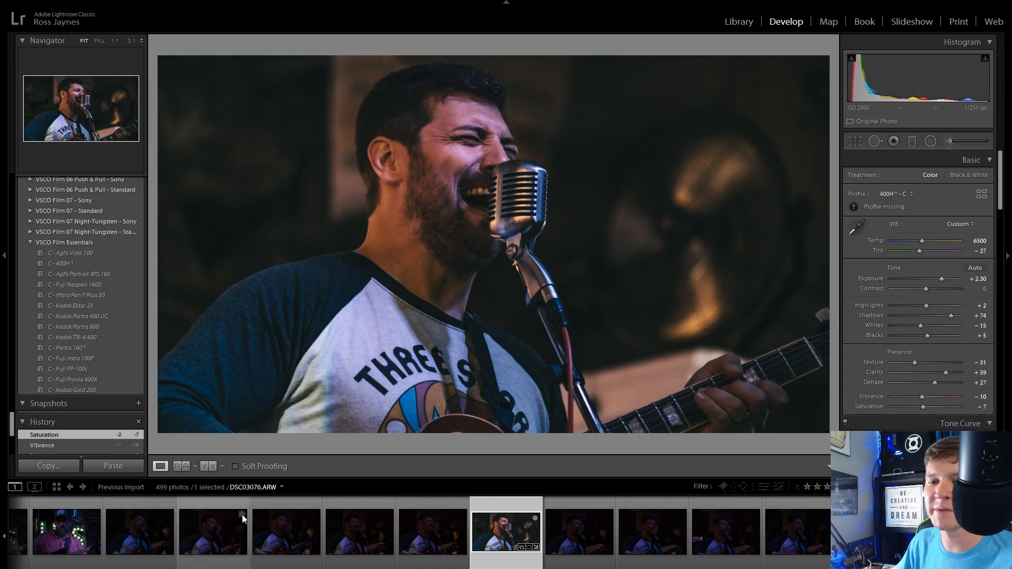
Look through the remaining dark frames of the singer, ending at DSC03088.ARW, to choose the next photo to edit
scroll(242, 515, "down", 5)
scroll(528, 515, "up", 5)
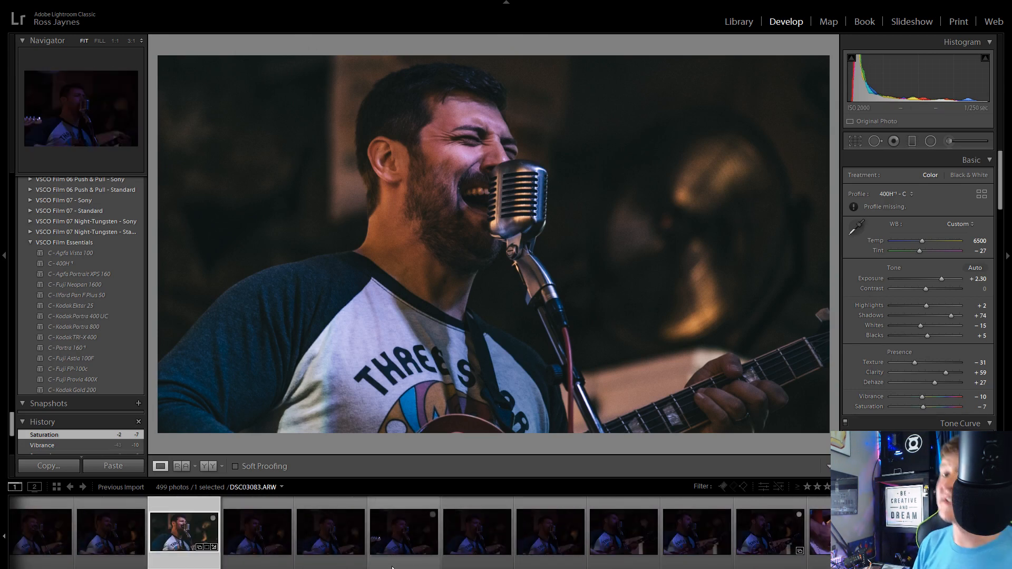
key("Right")
key("Right")
key("Right")
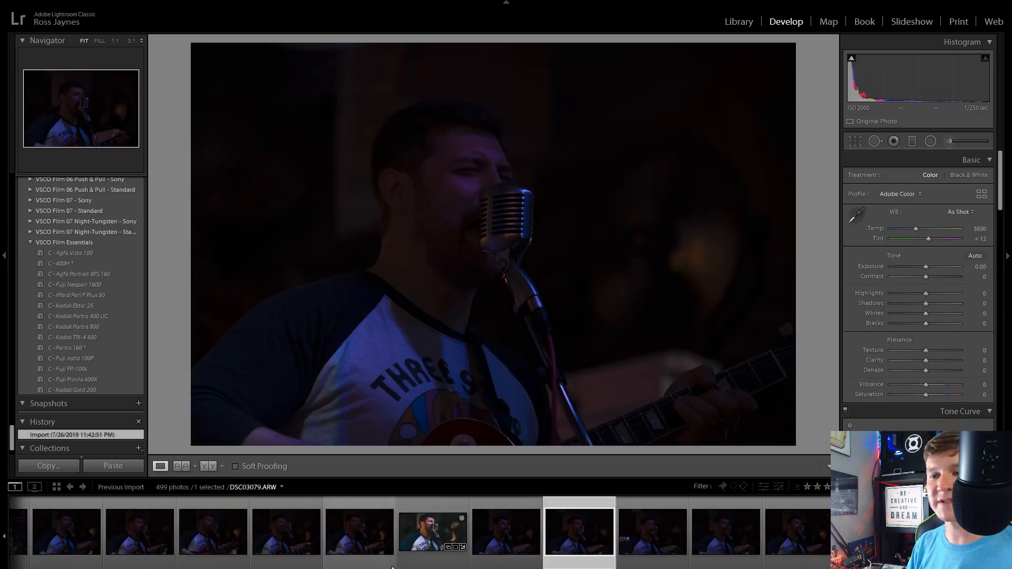
key("Right")
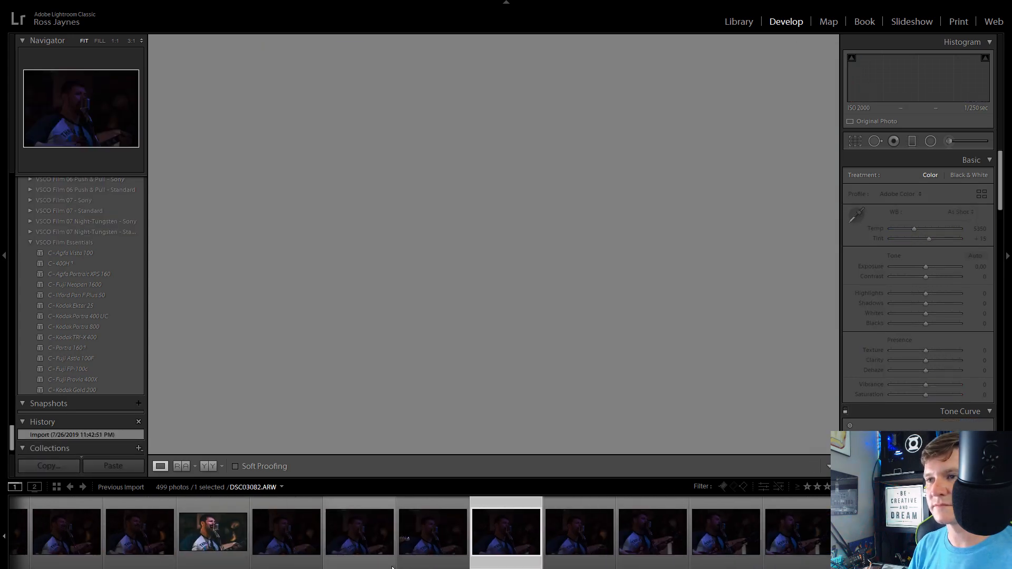
key("Right")
key("Right")
key("Right")
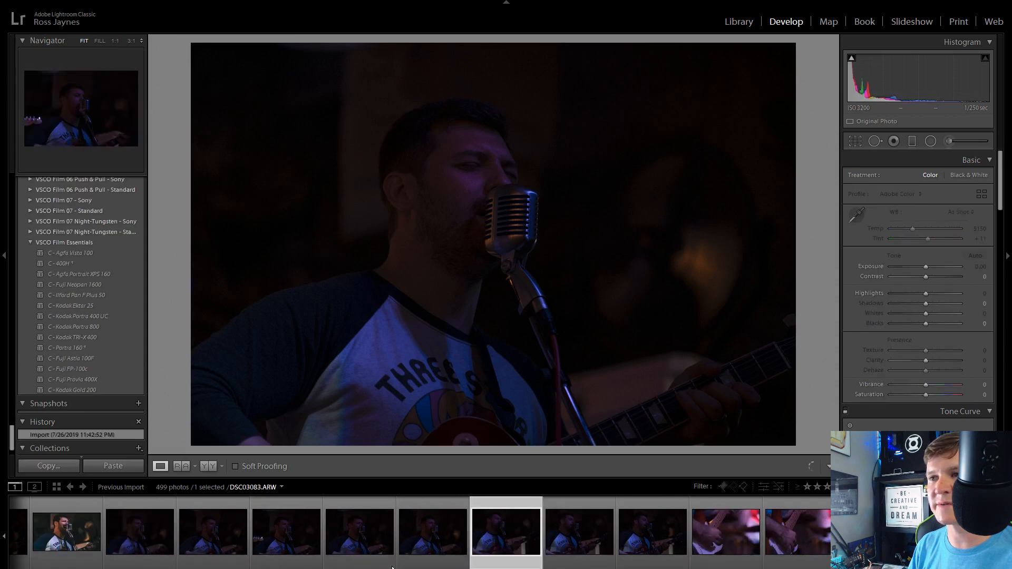
key("Right")
key("Right")
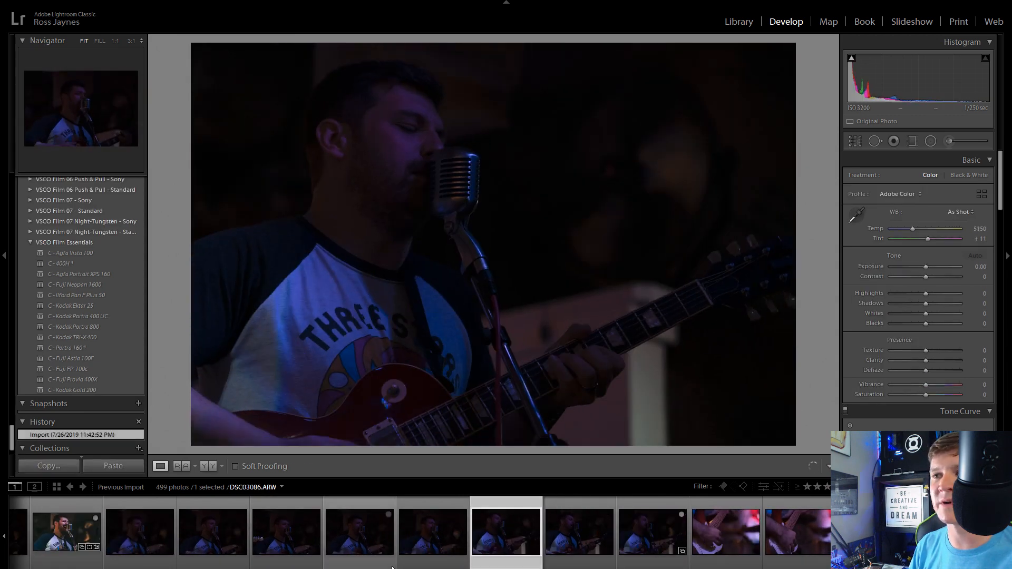
key("Right")
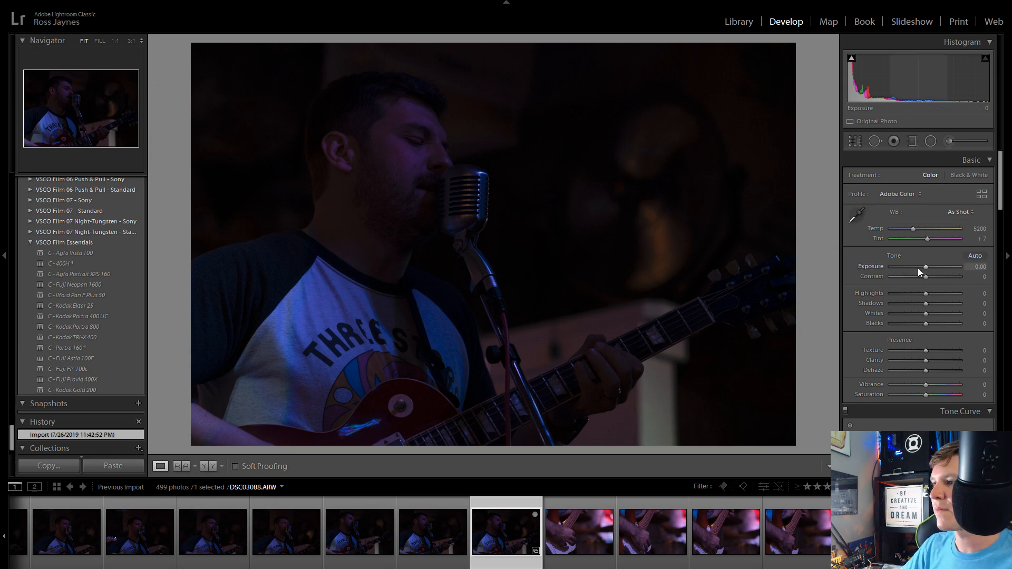
Brighten DSC03088.ARW by setting its Exposure to +2.25
left_click_drag(925, 266, 984, 273)
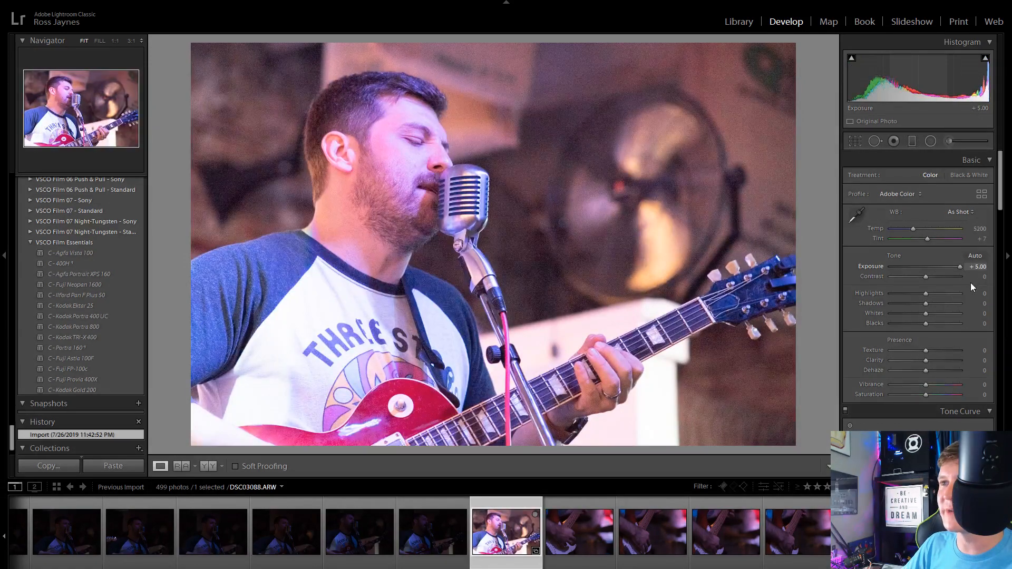
left_click_drag(961, 297, 953, 304)
left_click_drag(950, 308, 941, 315)
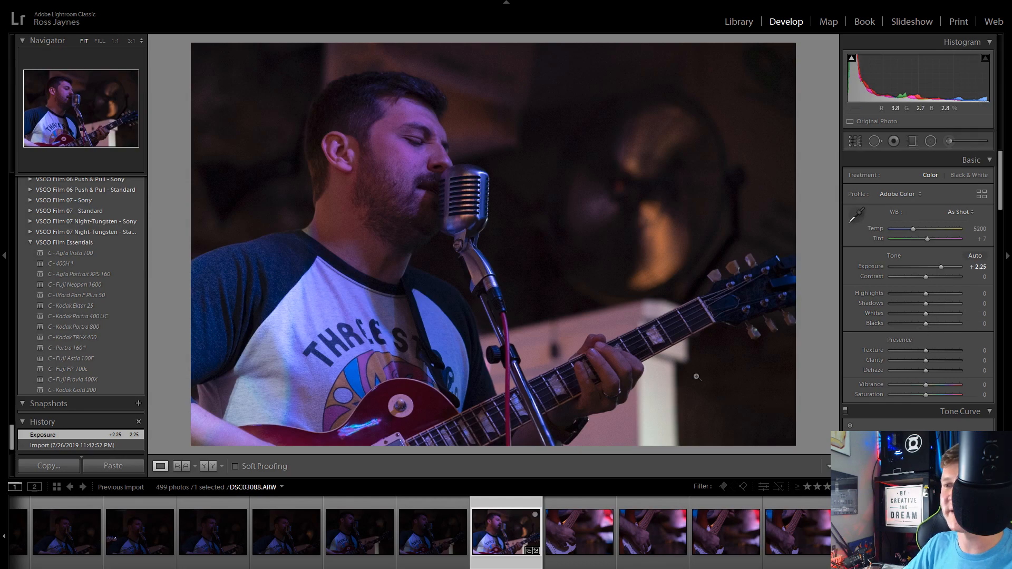
Inspect the light on the singer's shirt and the detail in his face at 1:1 magnification
left_click(564, 373)
left_click_drag(401, 331, 669, 238)
left_click_drag(284, 274, 654, 157)
left_click_drag(307, 208, 584, 363)
left_click_drag(357, 202, 506, 433)
left_click(383, 143)
left_click(381, 140)
left_click(407, 147)
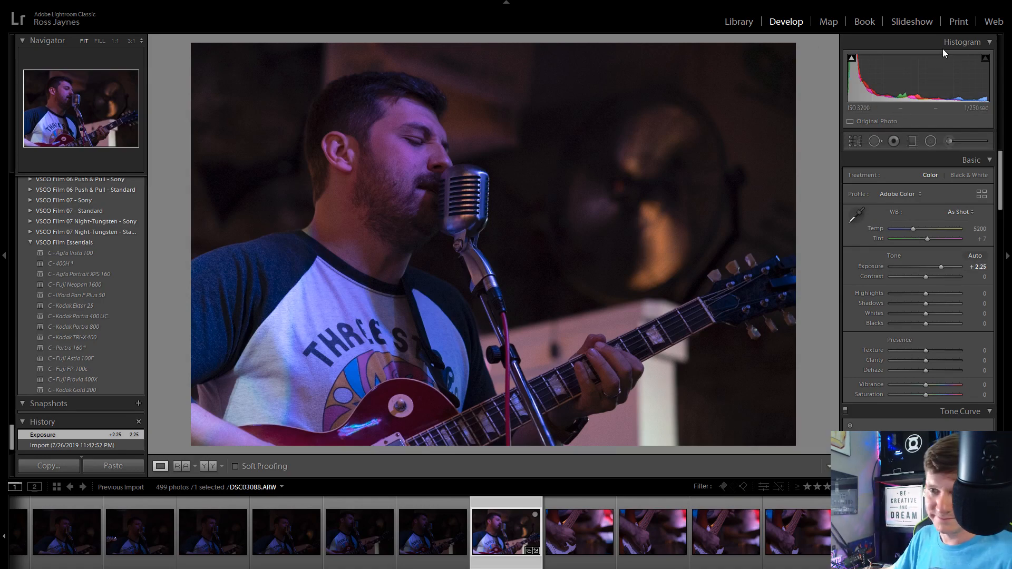
left_click(294, 374)
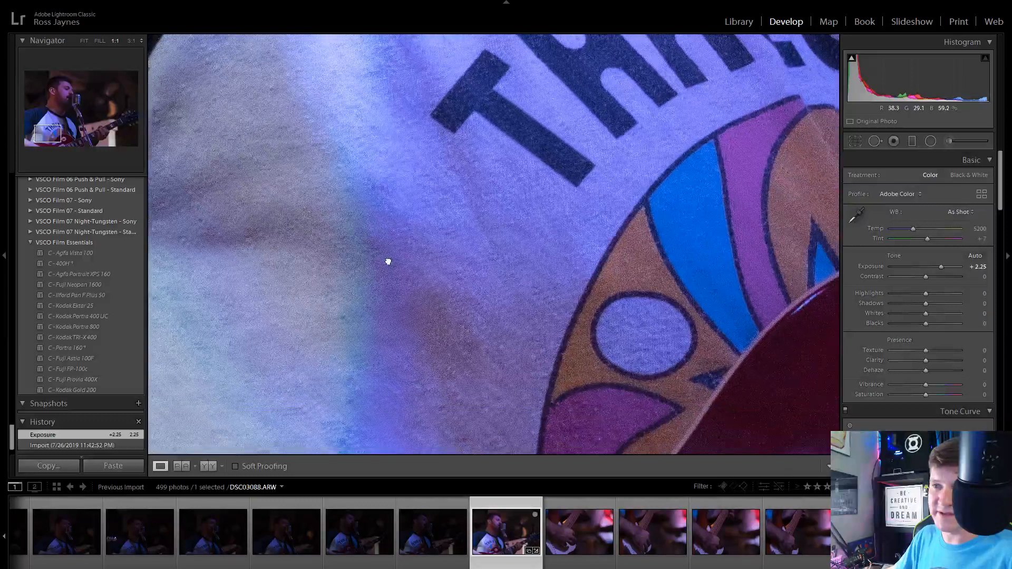
left_click(261, 302)
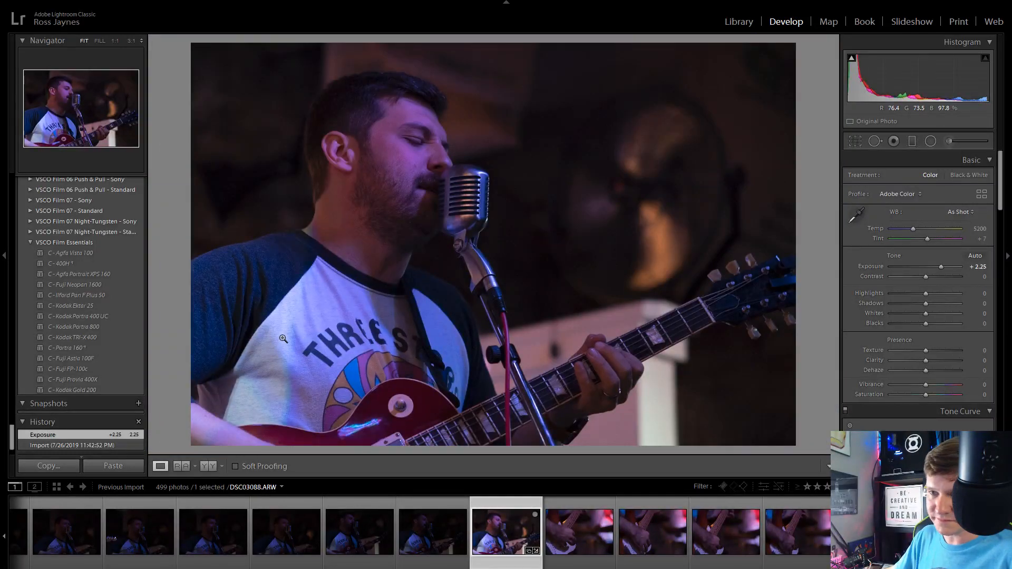
left_click(280, 421)
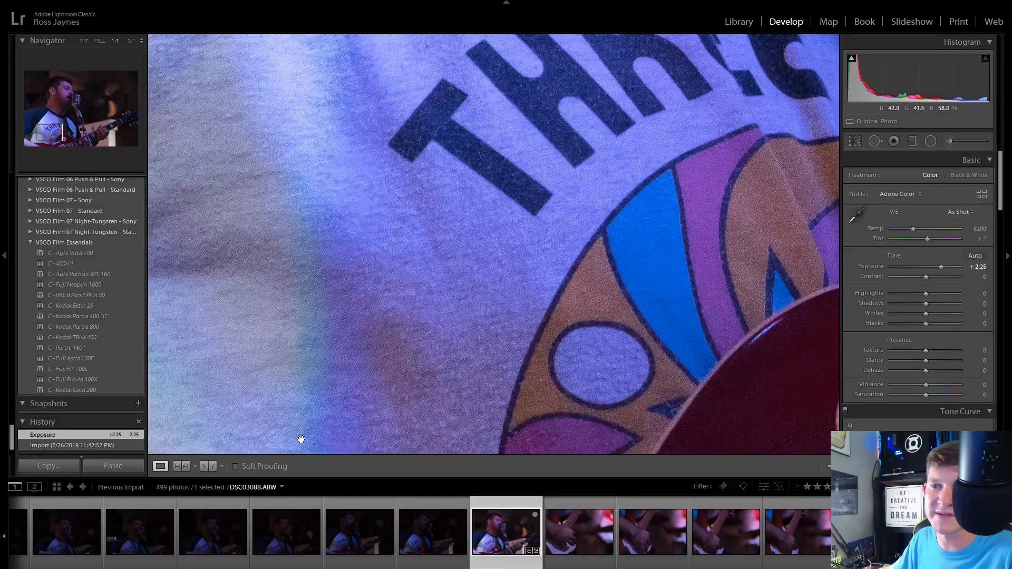
left_click(467, 292)
left_click(435, 107)
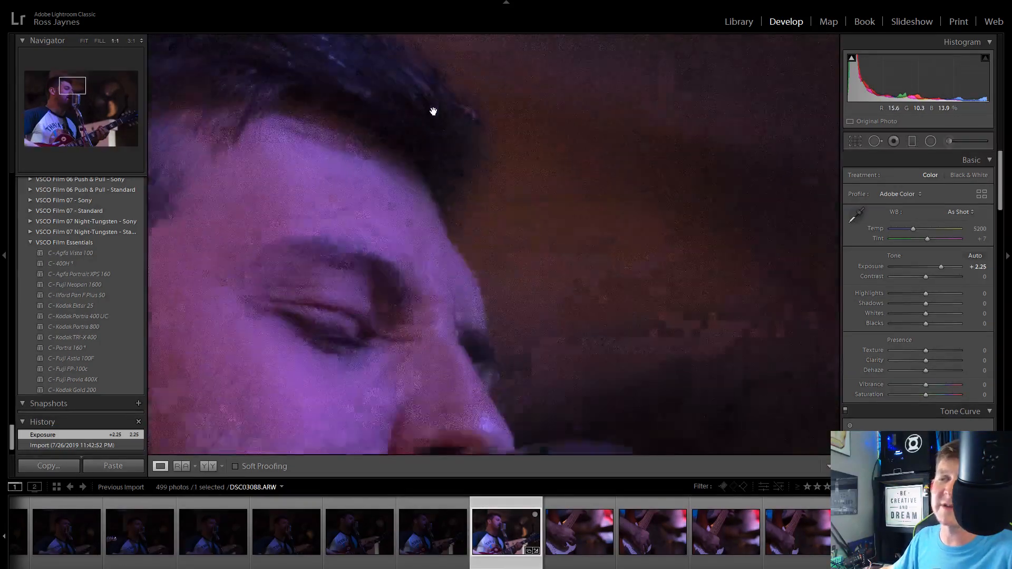
left_click_drag(271, 316, 505, 193)
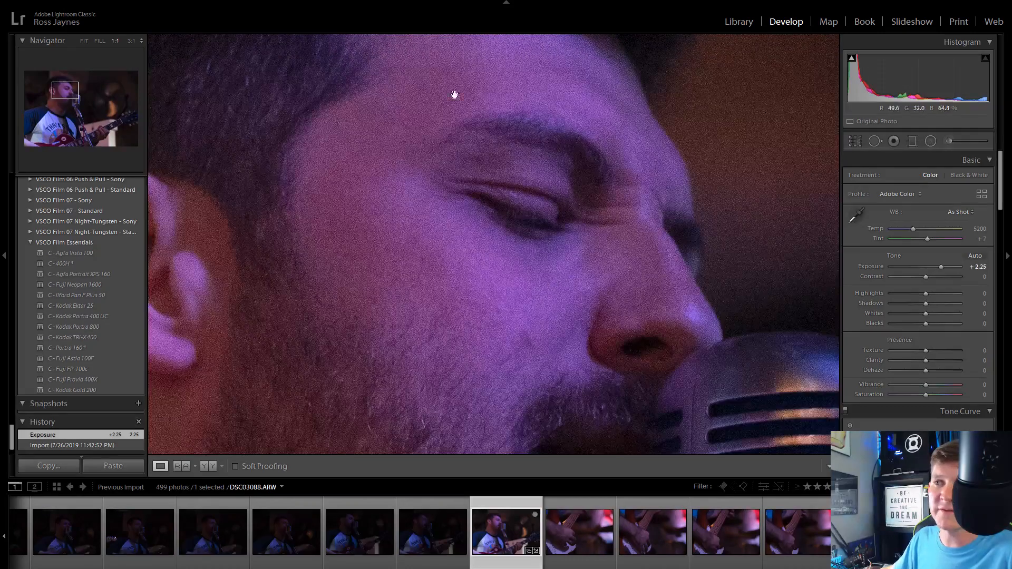
left_click(422, 90)
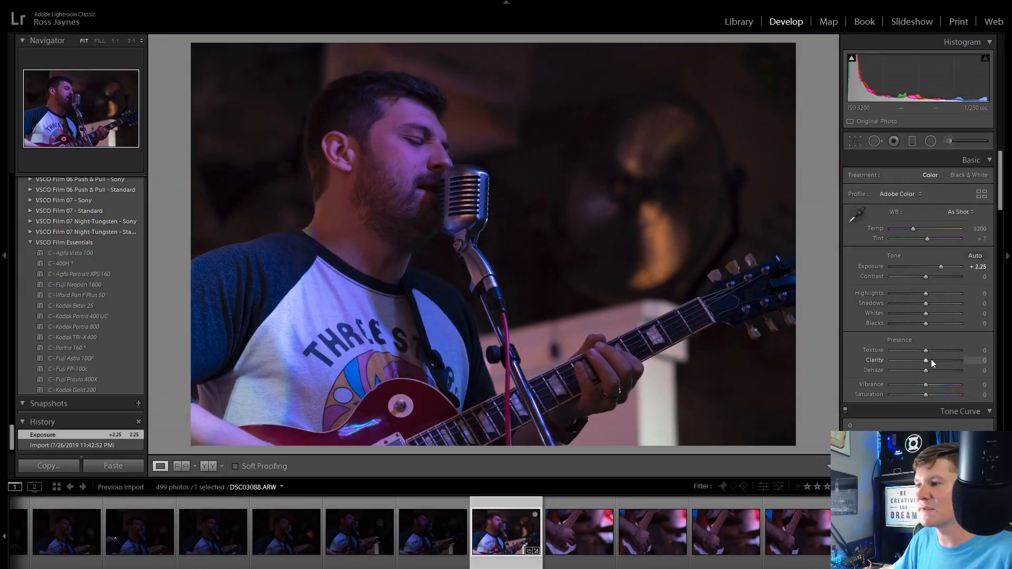
Set Texture to -33, Clarity to +34, Highlights to +16, Shadows to -45, Whites to +24 and Blacks to -28
mouse_move(931, 359)
left_mouse_down()
mouse_move(994, 360)
mouse_move(944, 363)
mouse_move(914, 349)
left_mouse_up()
left_click_drag(924, 294, 915, 321)
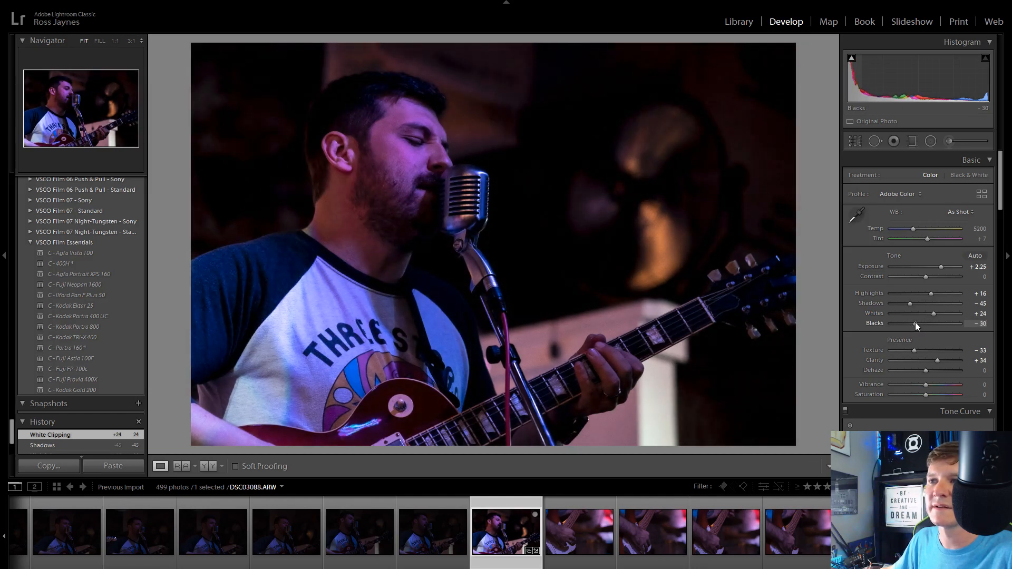
Create a virtual copy of DSC03088.ARW and adjust the color temperature of the original
right_click(517, 530)
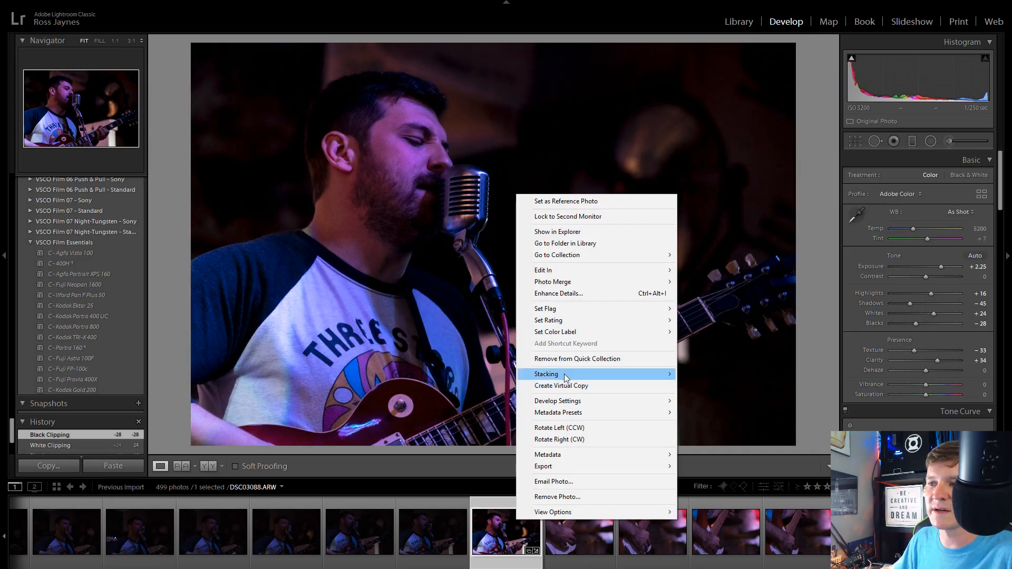
left_click(543, 389)
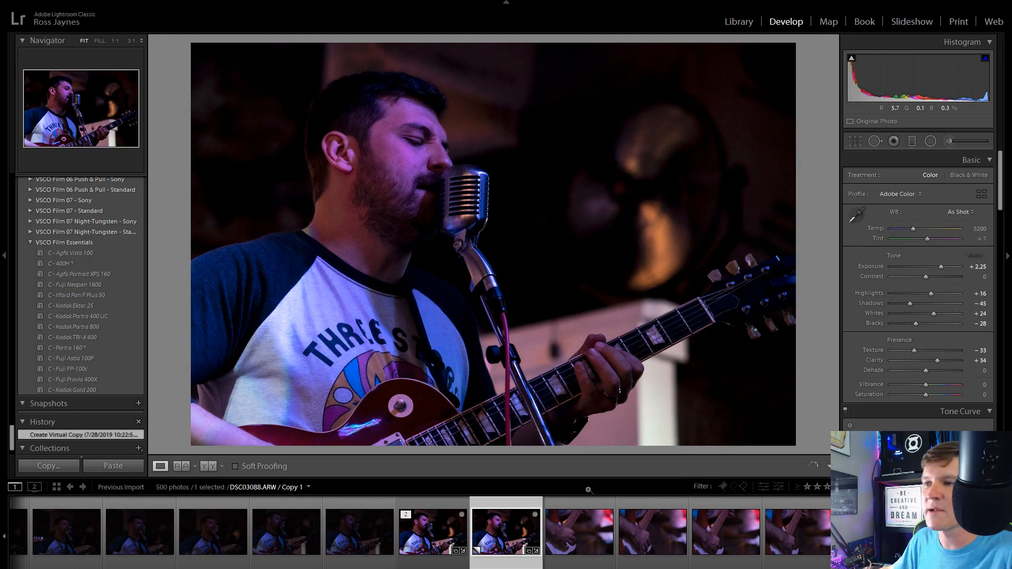
left_click(416, 540)
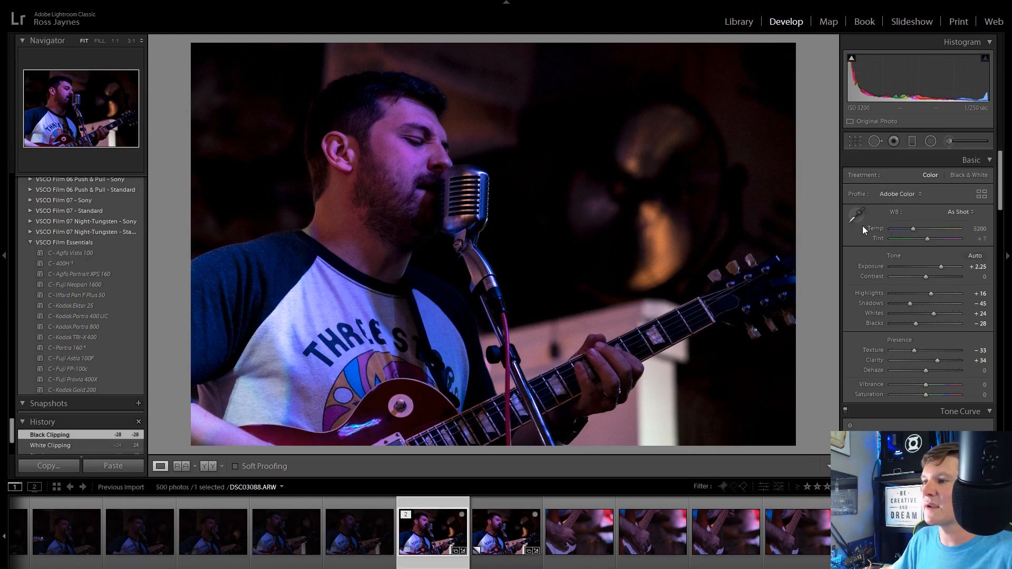
left_click_drag(913, 229, 915, 254)
Apply the B&W Punch preset to the virtual copy and set Texture to -22, Clarity to +63 and Dehaze to -4
left_click(503, 521)
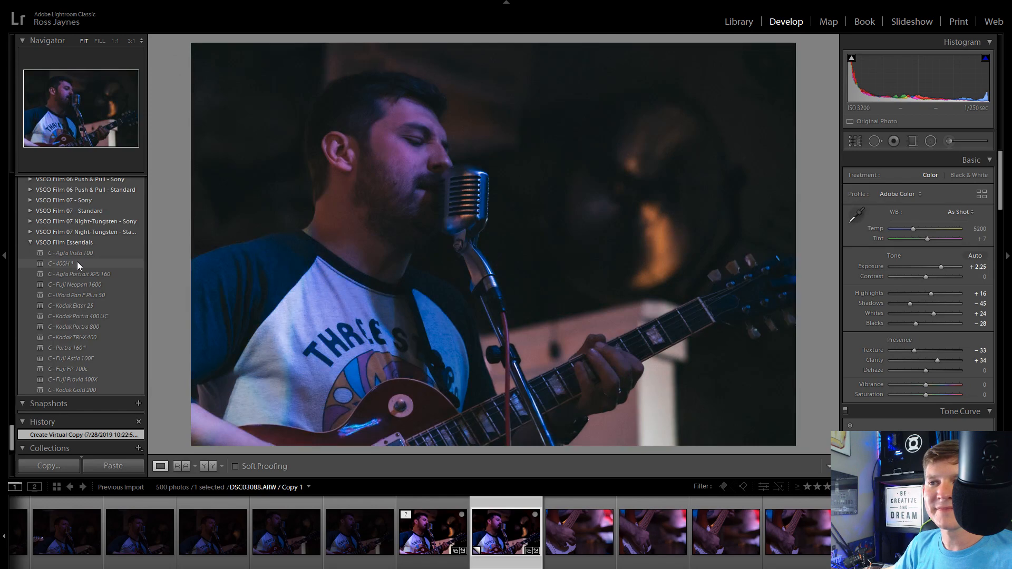
scroll(83, 298, "up", 15)
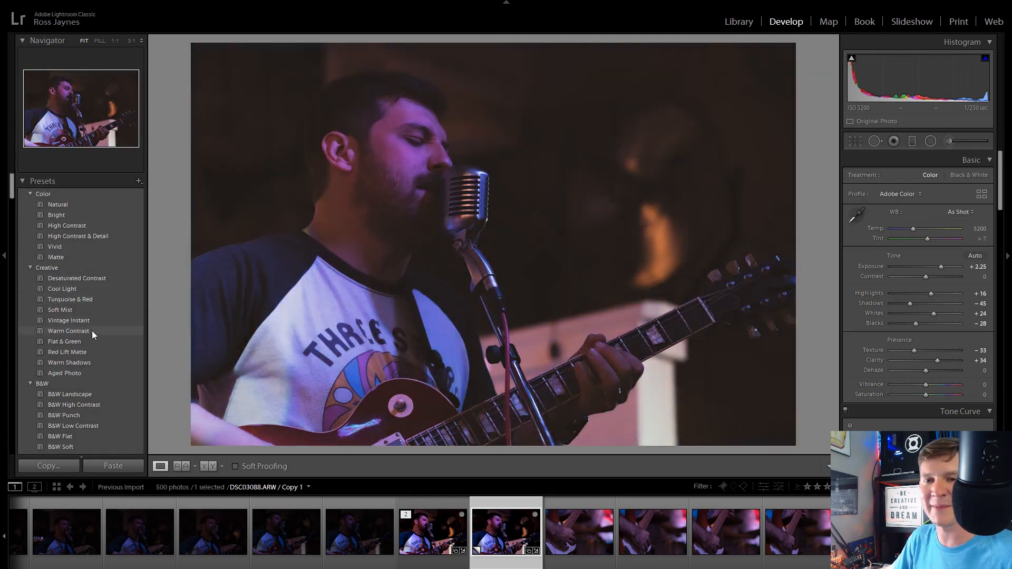
scroll(87, 358, "down", 4)
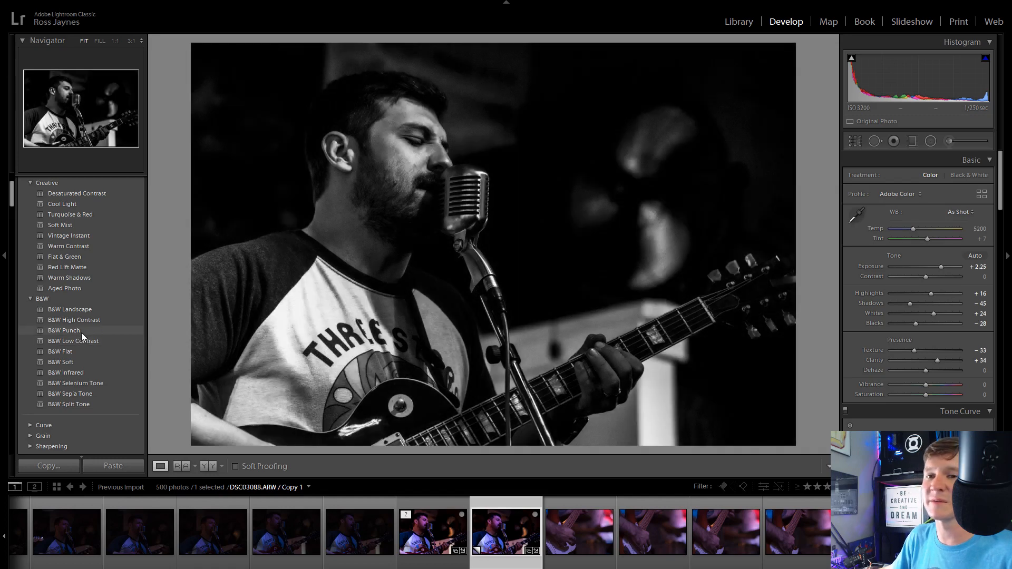
left_click(81, 332)
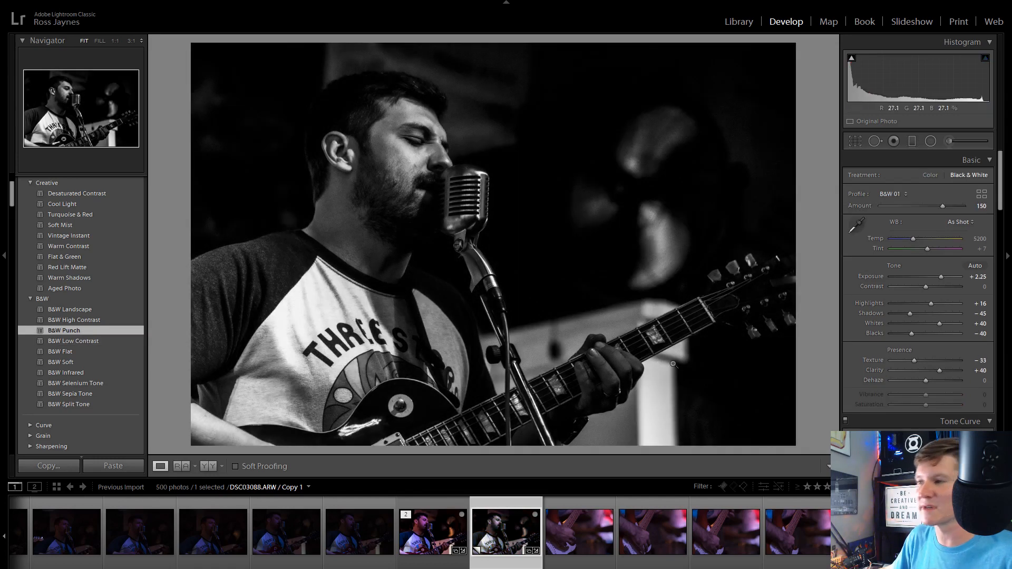
left_click_drag(929, 362, 922, 385)
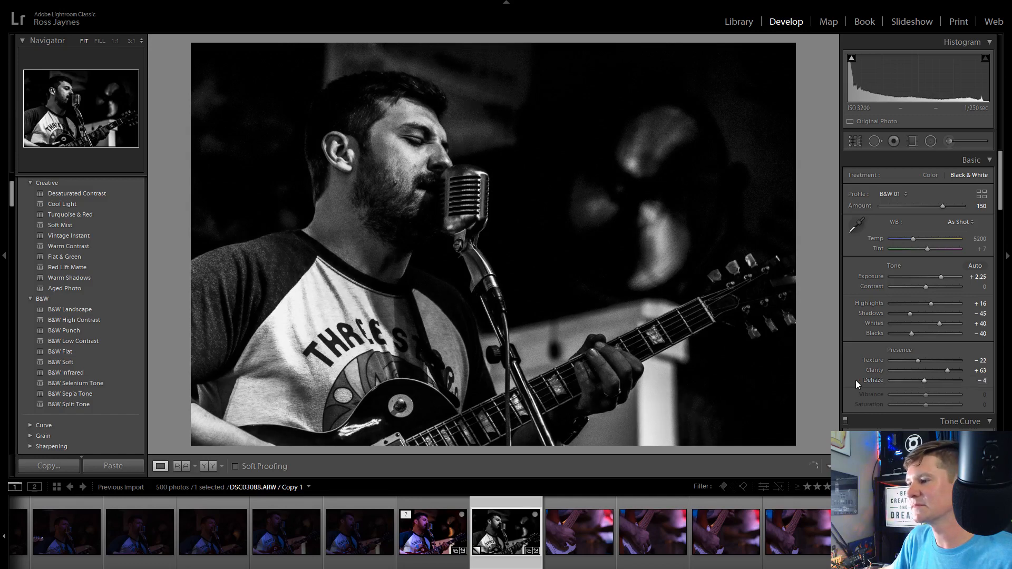
Set the copy's Sharpening Amount to 14 and Luminance noise reduction to 26, checking the singer's face up close
scroll(855, 381, "down", 15)
left_click_drag(891, 331, 902, 330)
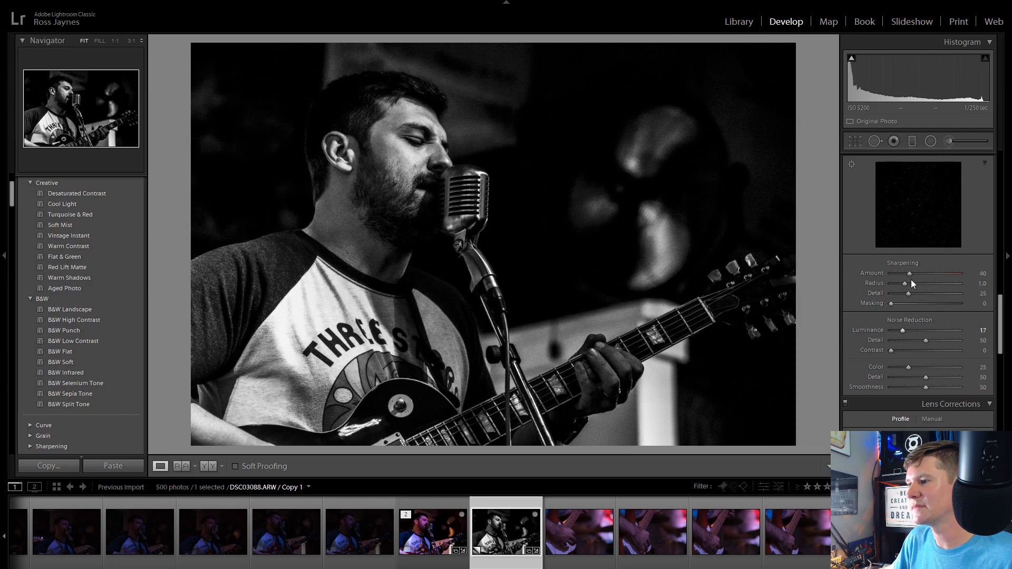
left_click_drag(909, 274, 897, 274)
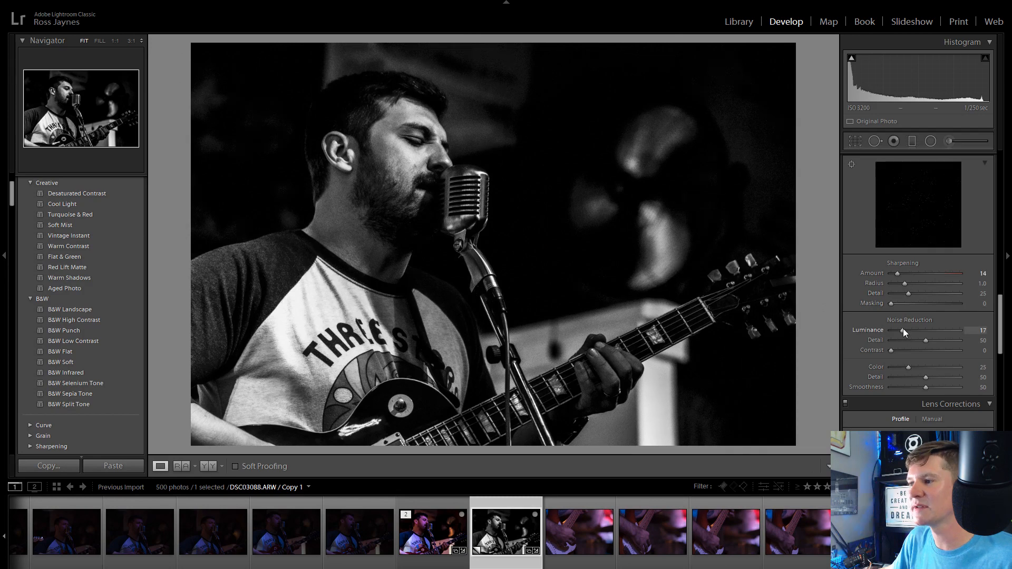
left_click_drag(902, 331, 908, 331)
left_click(381, 147)
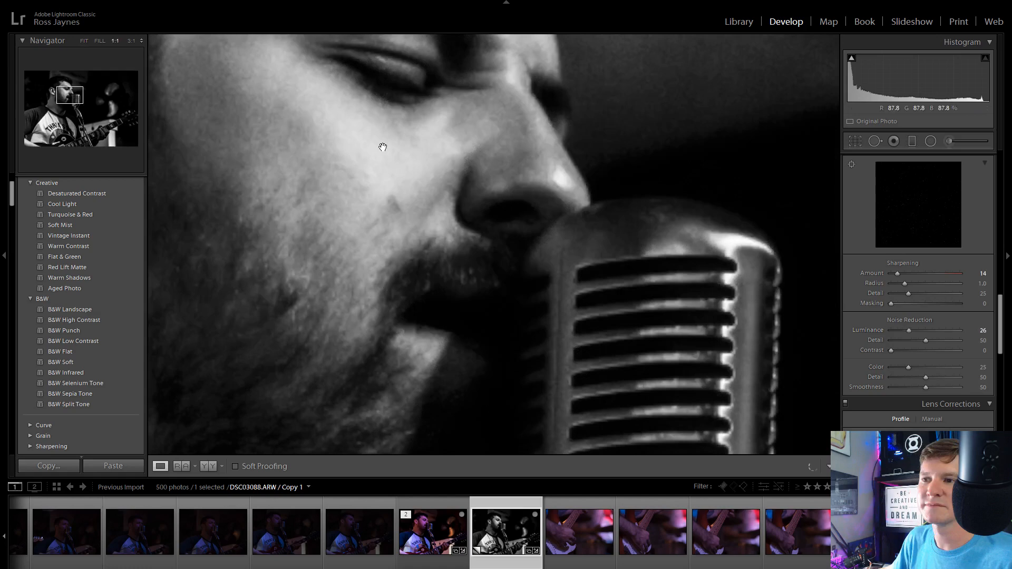
left_click(301, 286)
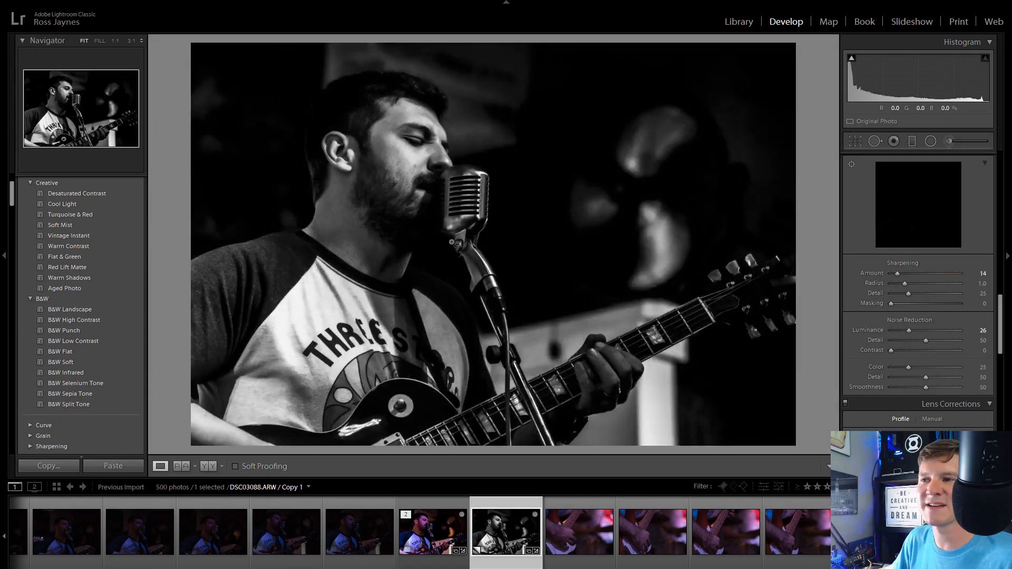
Browse the guitar close-ups from DSC03089.ARW through DSC03101.ARW for a shot worth editing
left_click(575, 528)
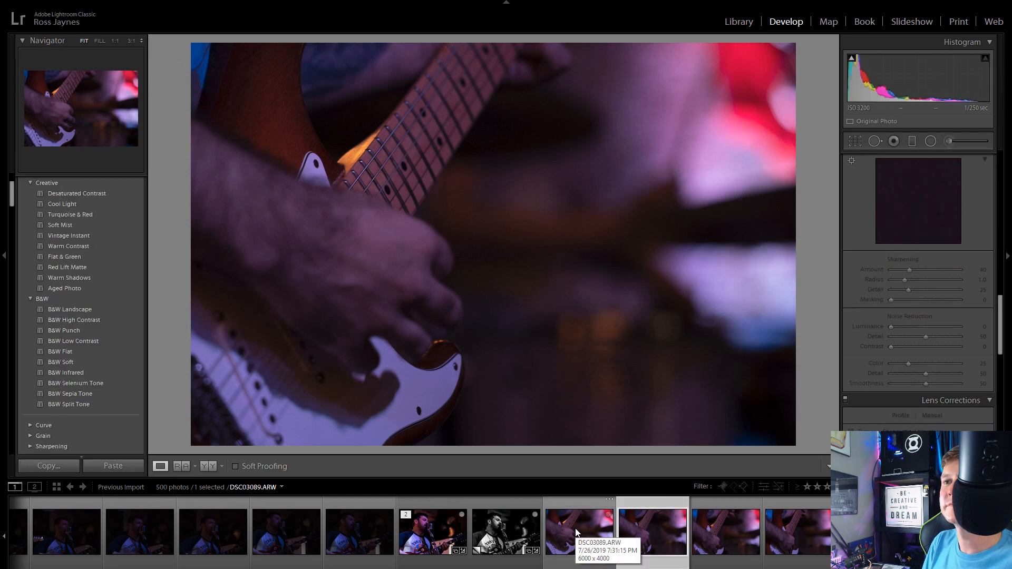
key("Right")
key("Right")
key("Right")
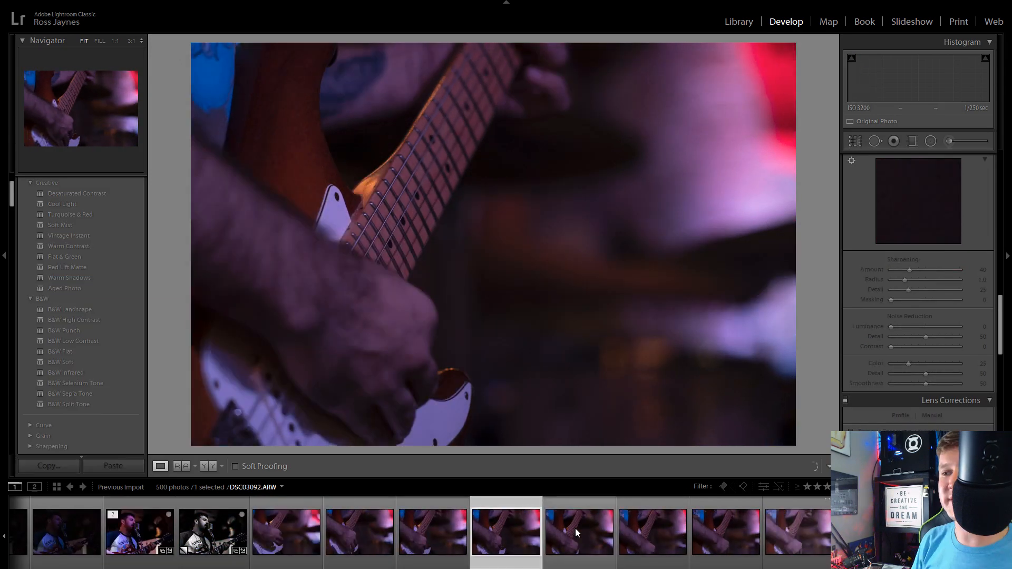
key("Right")
key("Right")
key("Right")
key("Right")
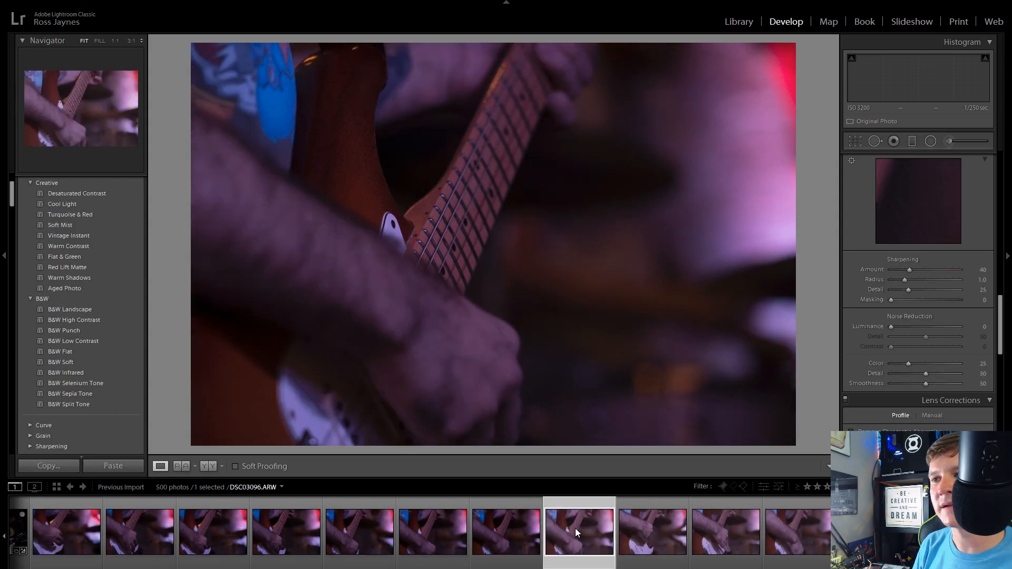
key("Right")
key("Right")
key("Right")
key("Right")
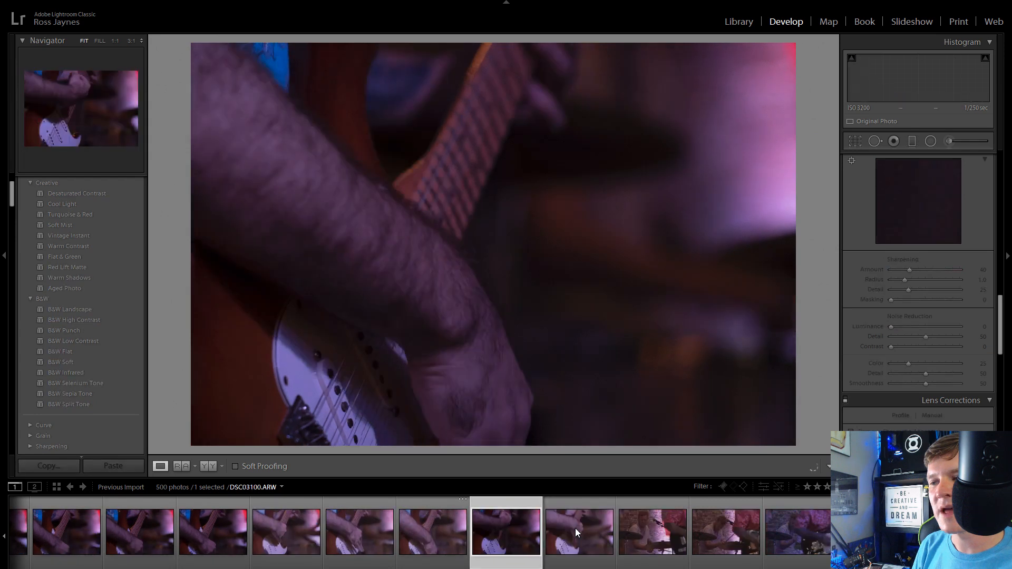
key("Right")
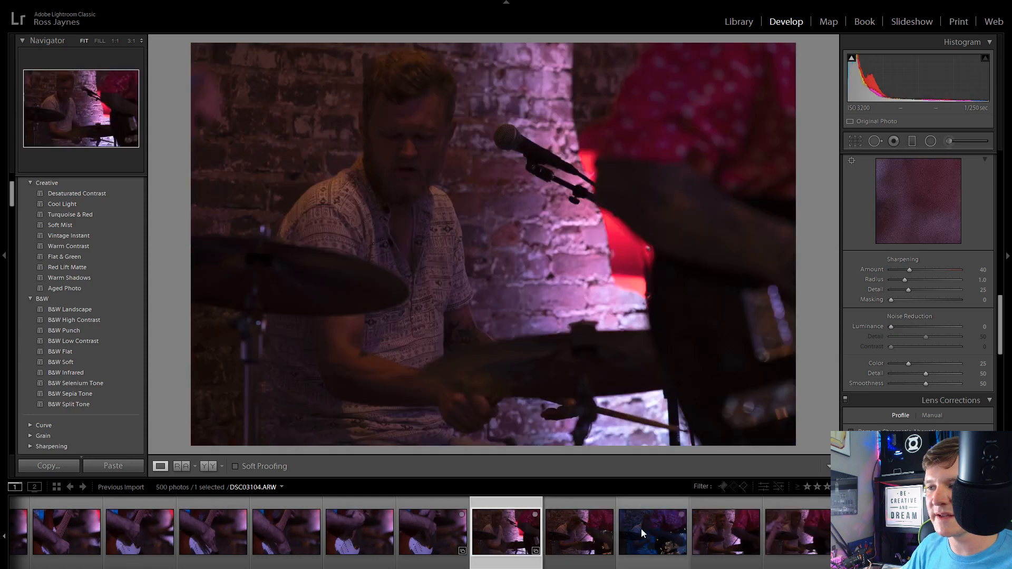
Look through the drummer shots and the following guitar close-ups up to the portrait-format ones for further candidates
left_click(654, 529)
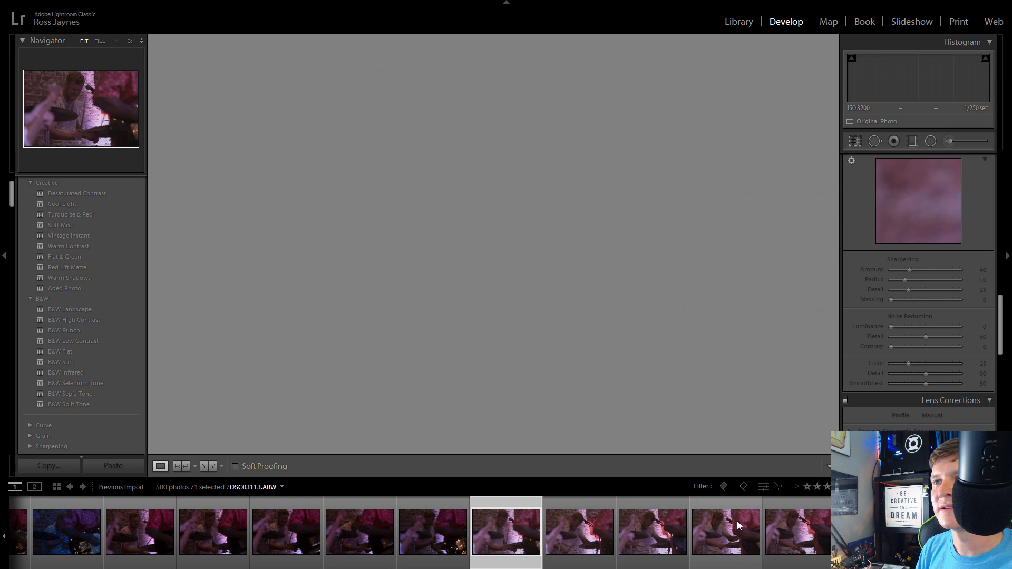
key("Right")
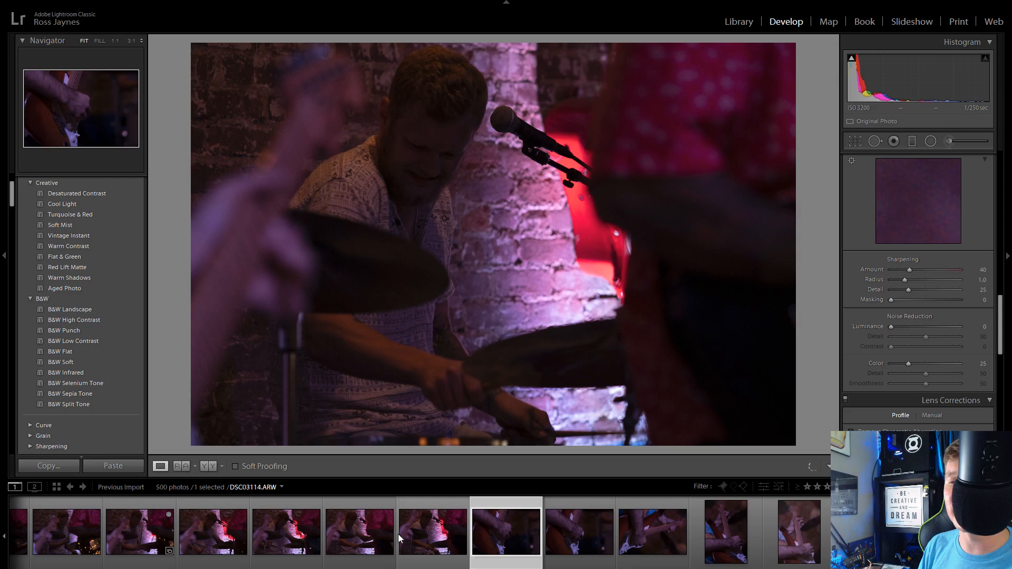
key("Right")
key("Right")
key("Right")
key("Right")
key("Right")
key("Right")
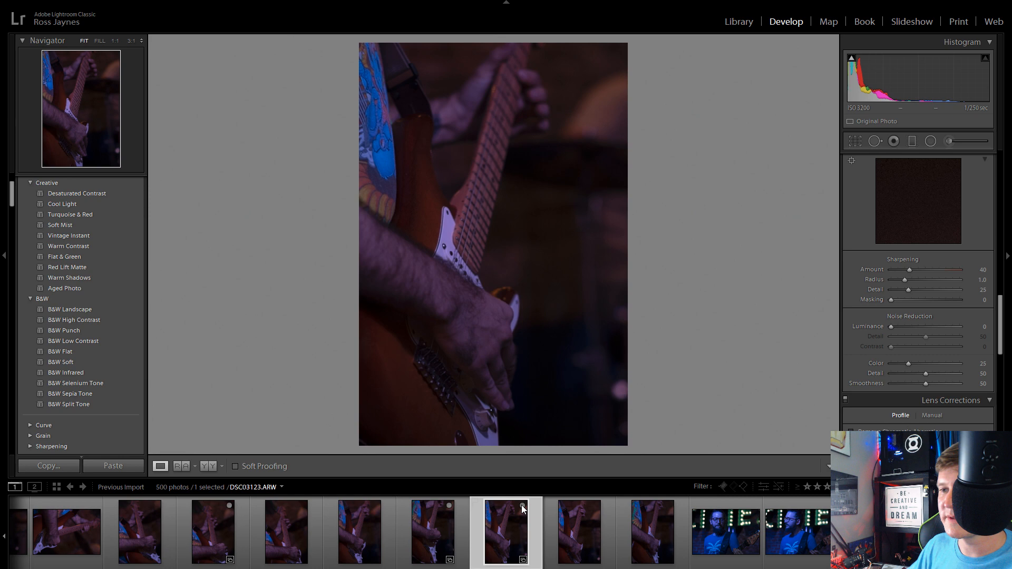
Compare the landscape and portrait shots of the bassist in the palm-tree shirt in front of the lit sign
left_click(759, 519)
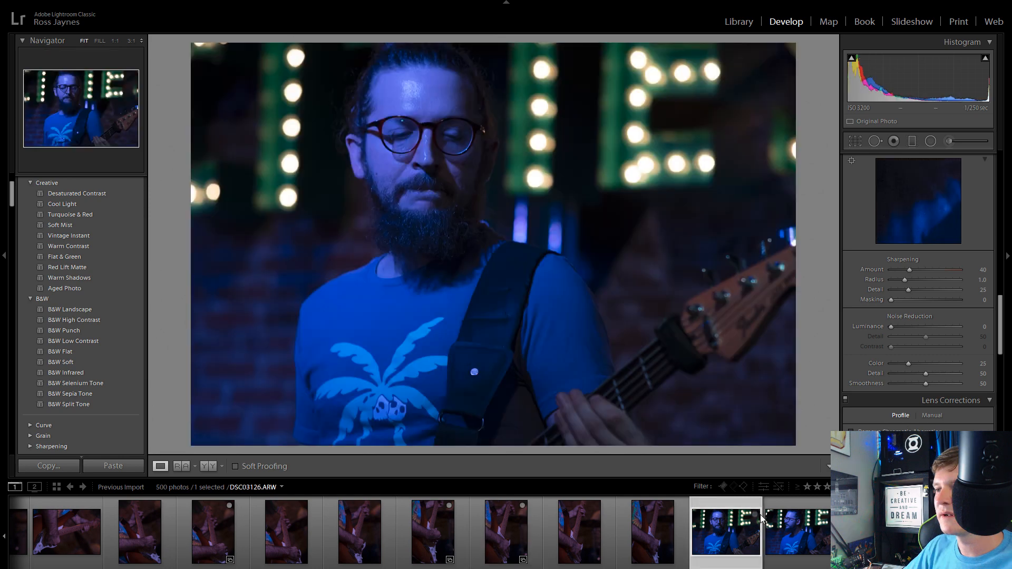
scroll(763, 519, "down", 6)
left_click(829, 518)
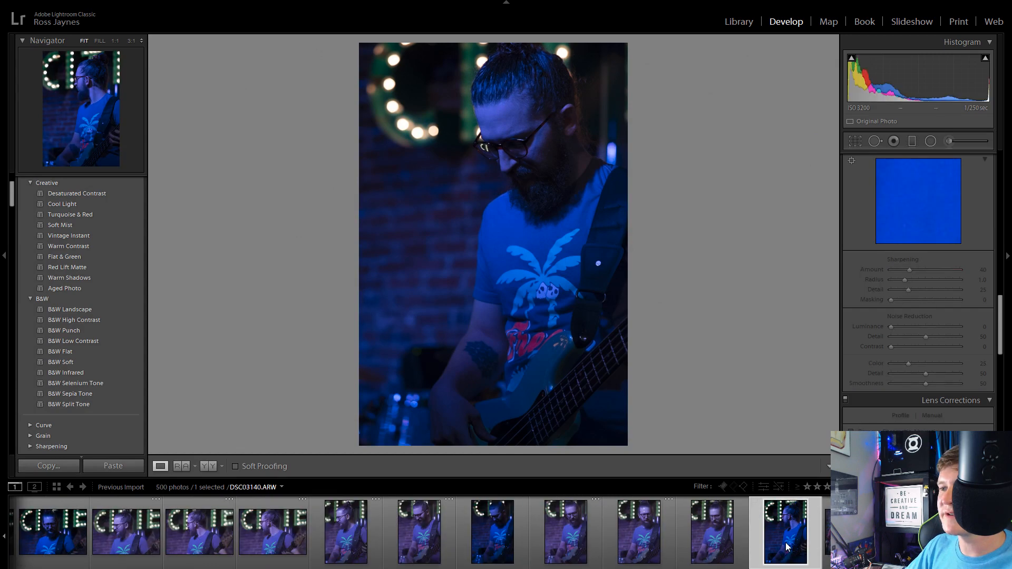
left_click(692, 543)
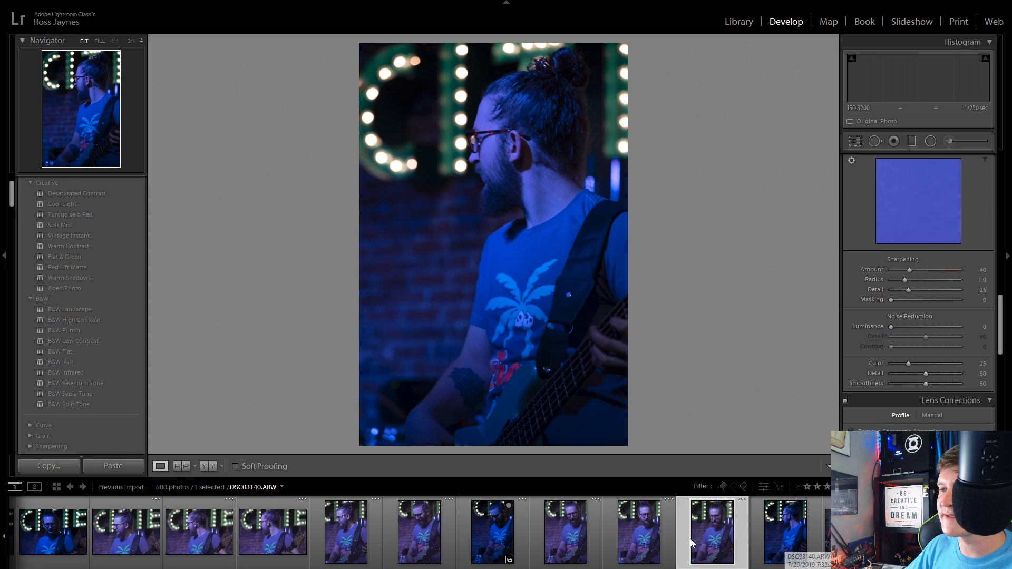
left_click(639, 540)
left_click(584, 543)
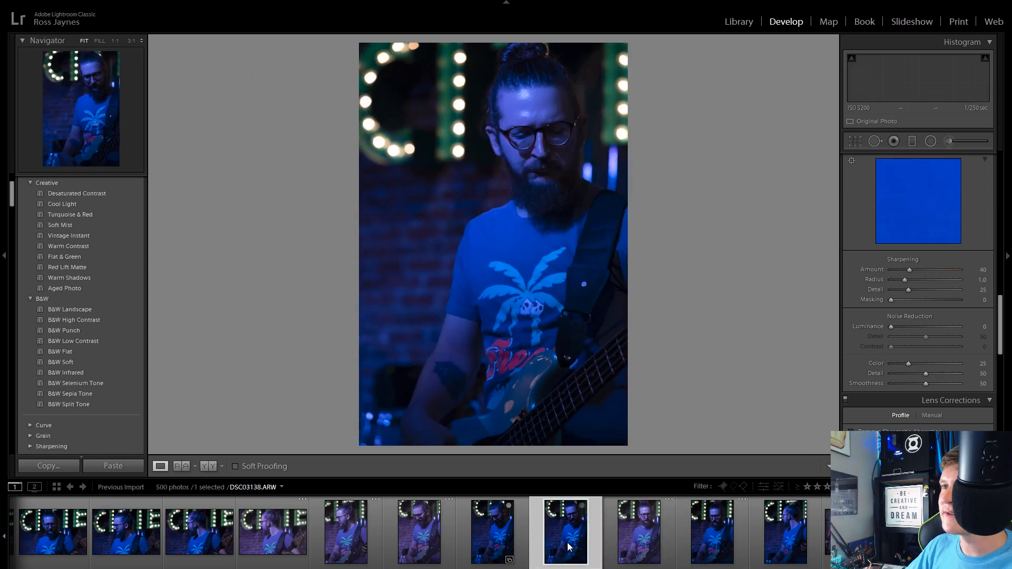
scroll(604, 545, "down", 4)
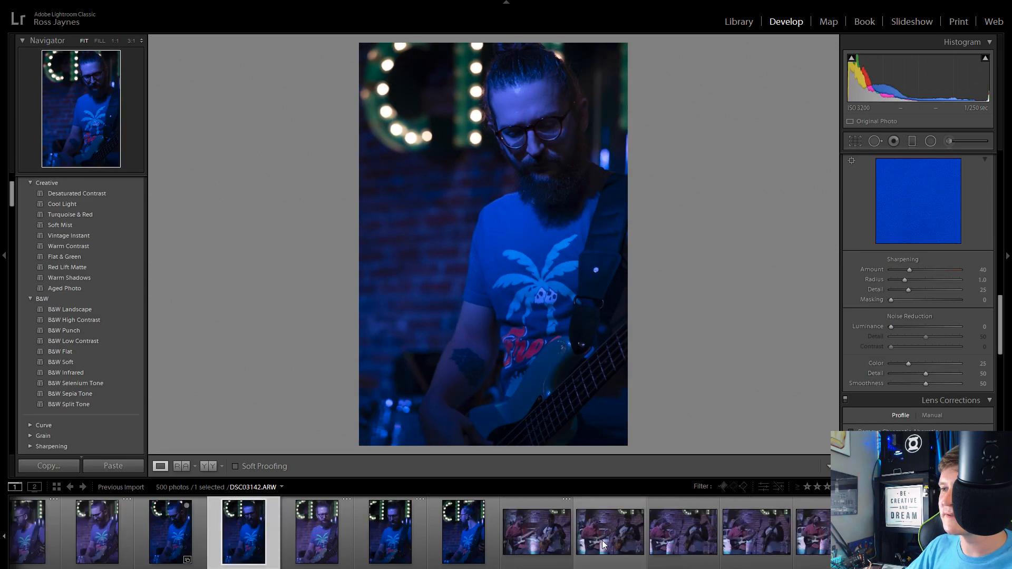
Review the shots of the two guitarists against the brick wall, starting at DSC03141.ARW
left_click(550, 542)
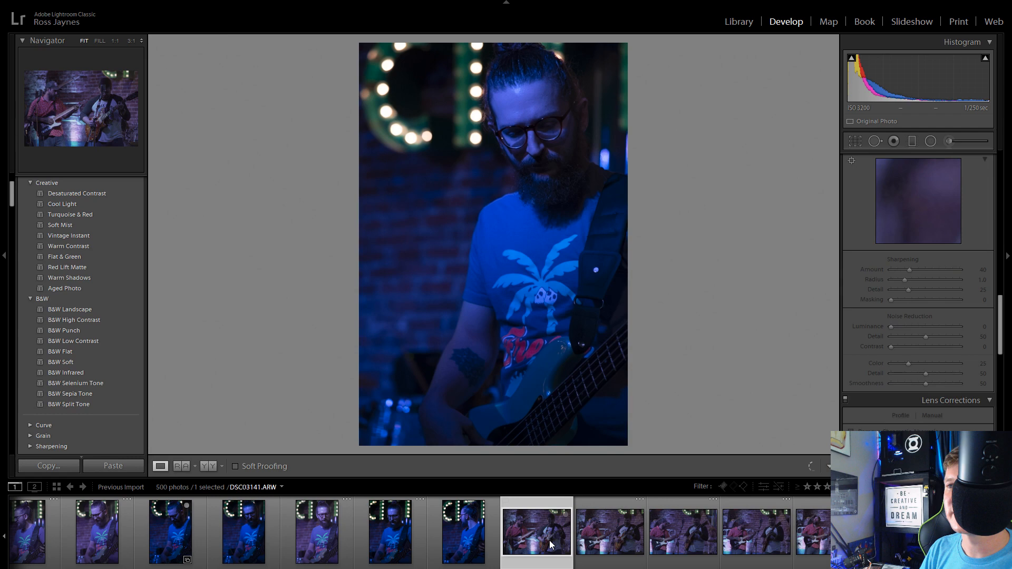
key("Right")
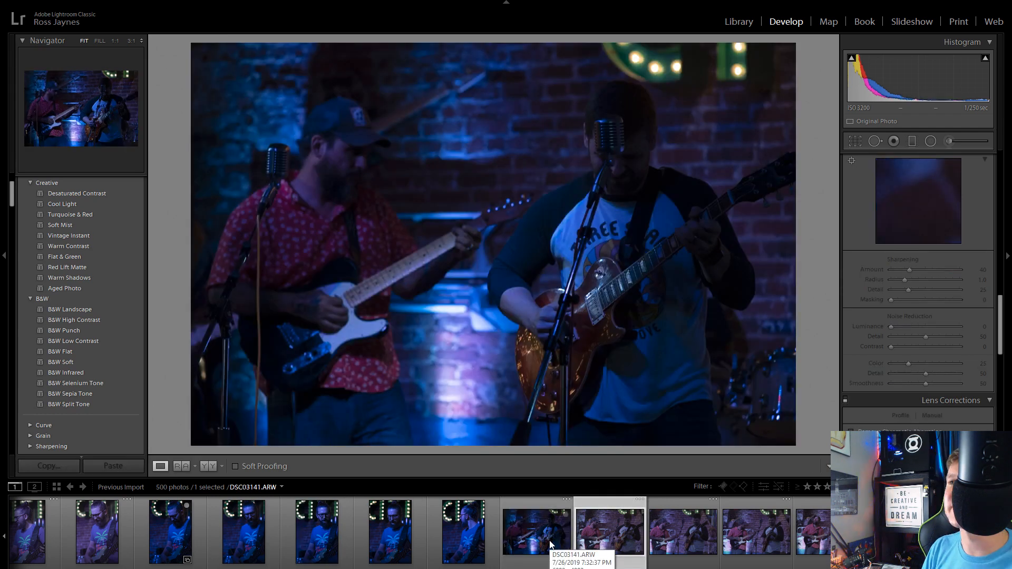
key("Right")
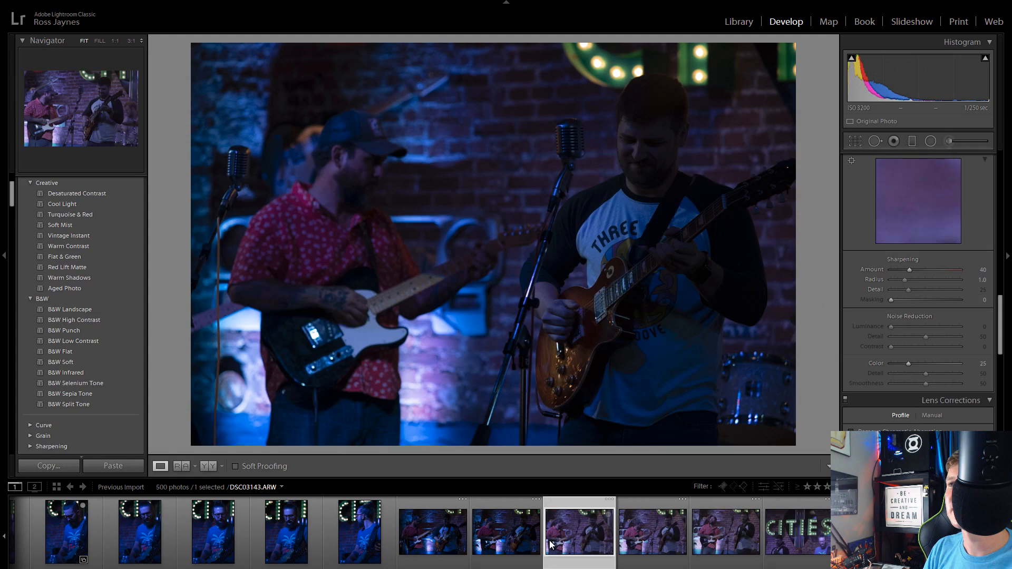
left_click(735, 540)
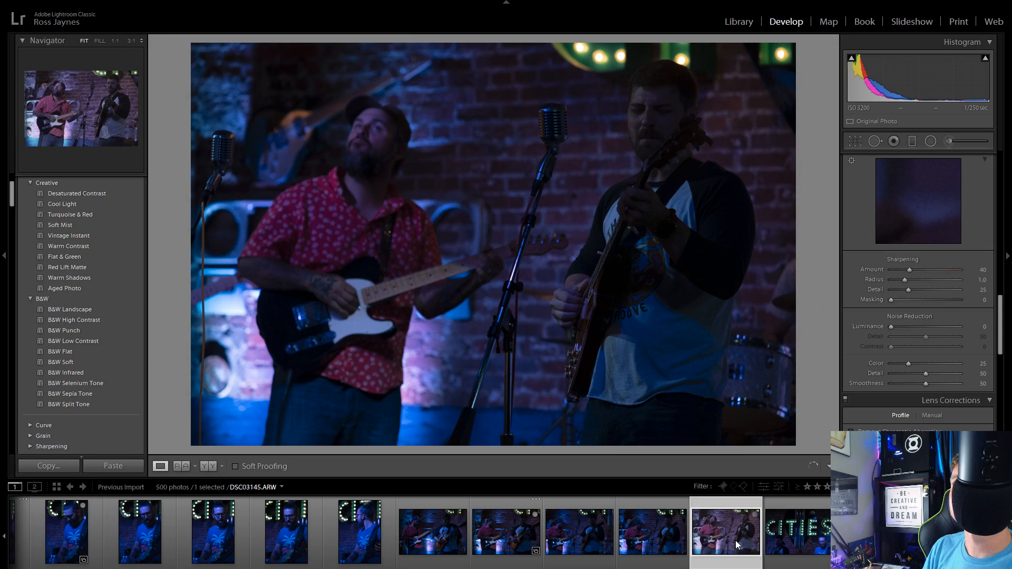
key("Right")
key("Right")
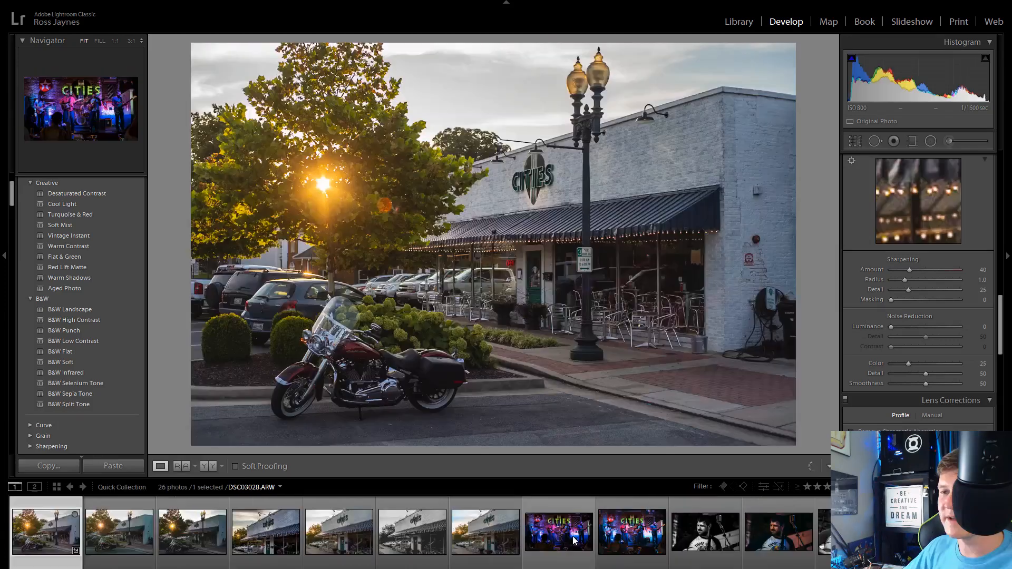
Look over the photos in the Quick Collection and compare DSC03028.ARW with its virtual copy
scroll(572, 536, "down", 4)
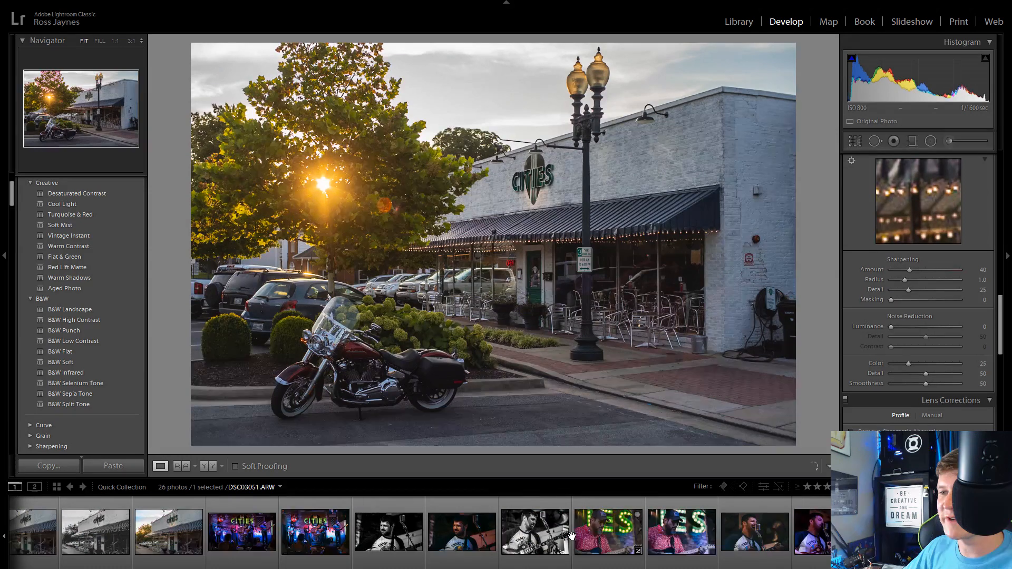
scroll(572, 536, "up", 4)
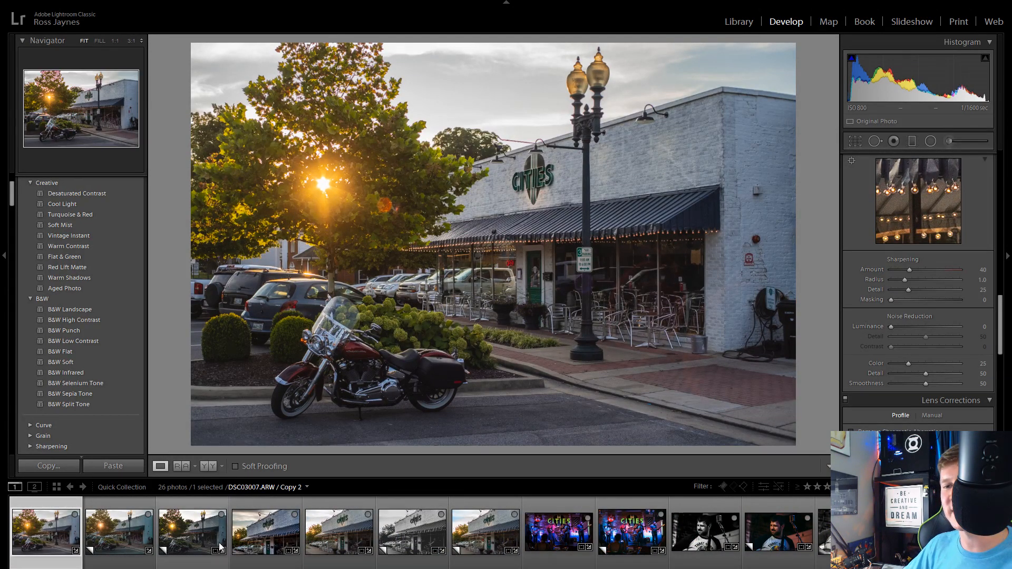
left_click(567, 532)
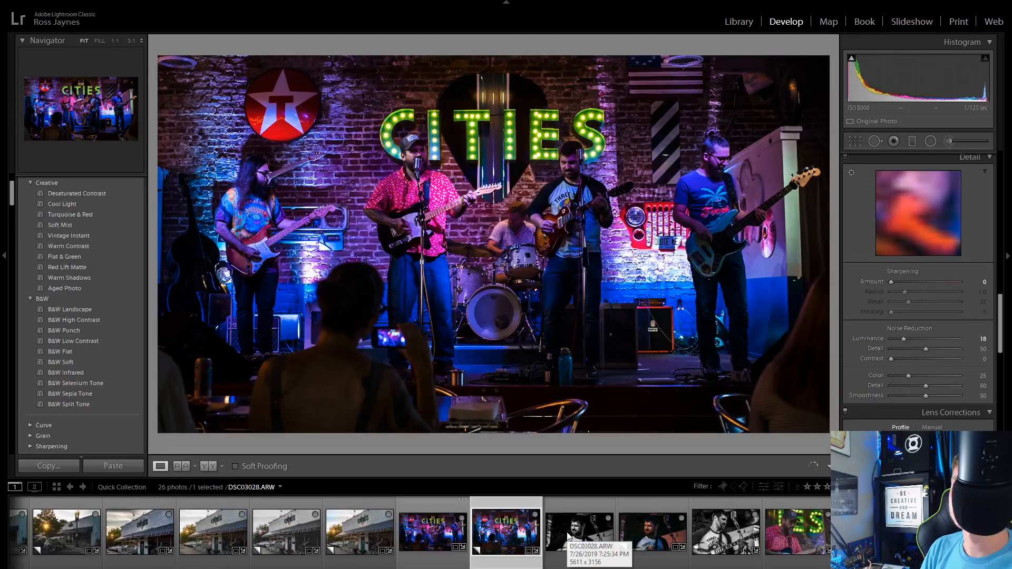
key("Left")
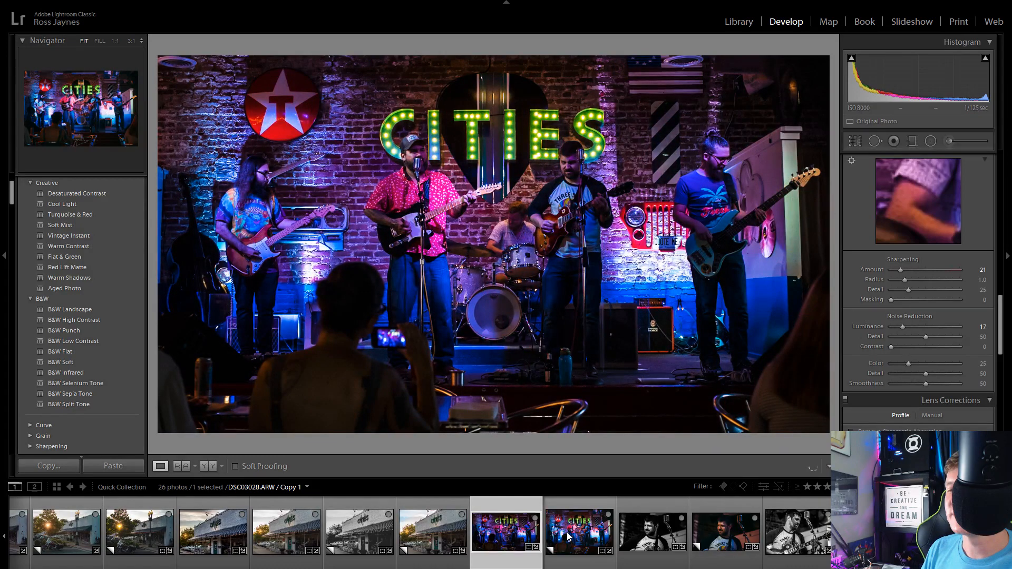
Open the guitar close-up DSC03101.ARW from the Quick Collection and apply the B&W Punch preset to it
scroll(567, 537, "down", 6)
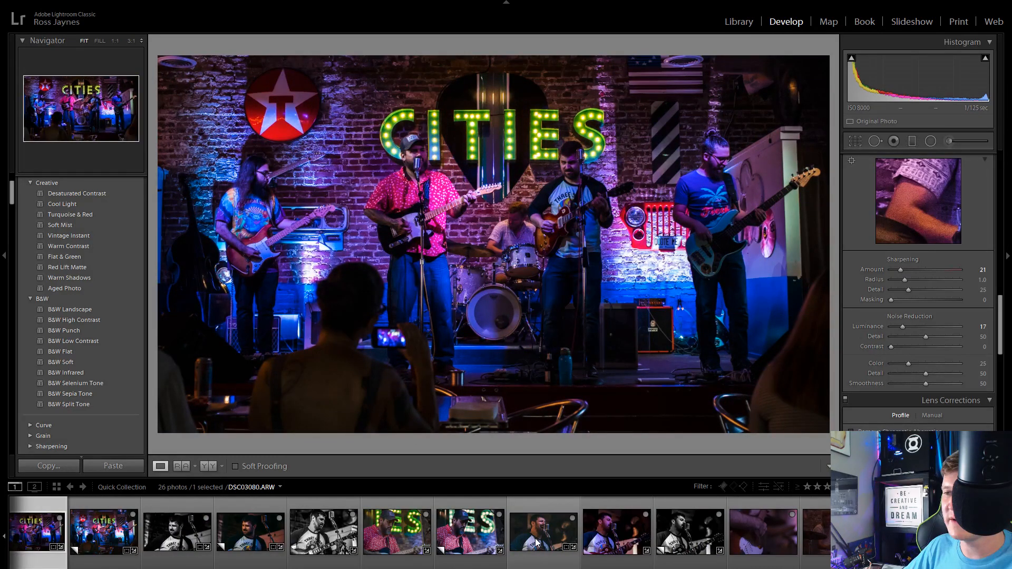
scroll(536, 543, "down", 2)
left_click(609, 542)
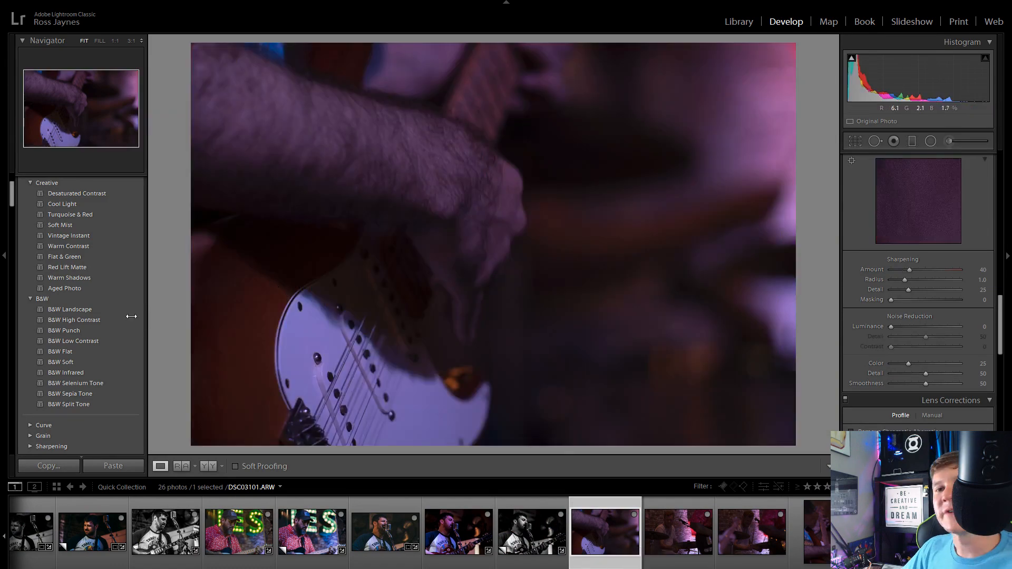
left_click(73, 330)
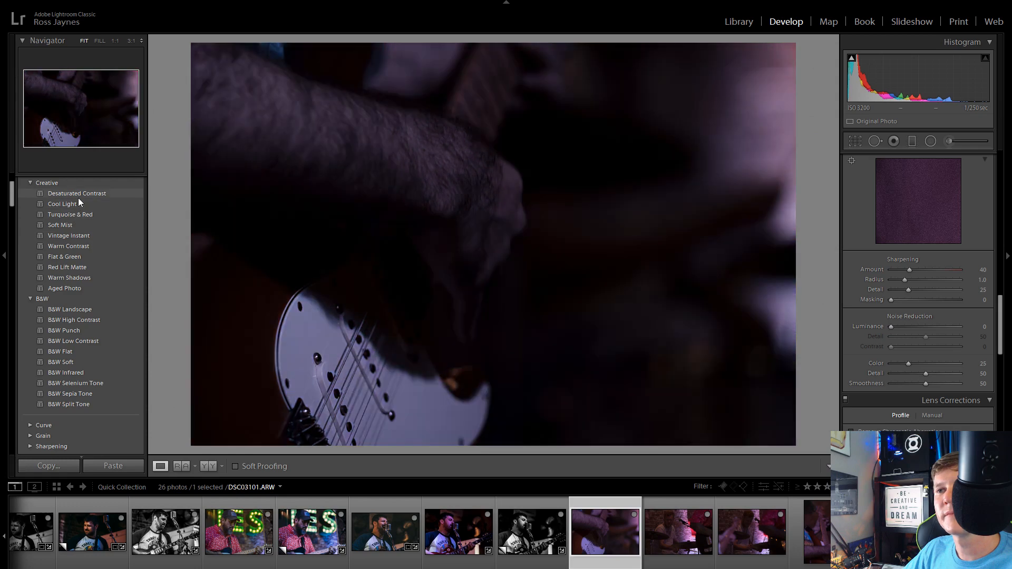
left_click(74, 203)
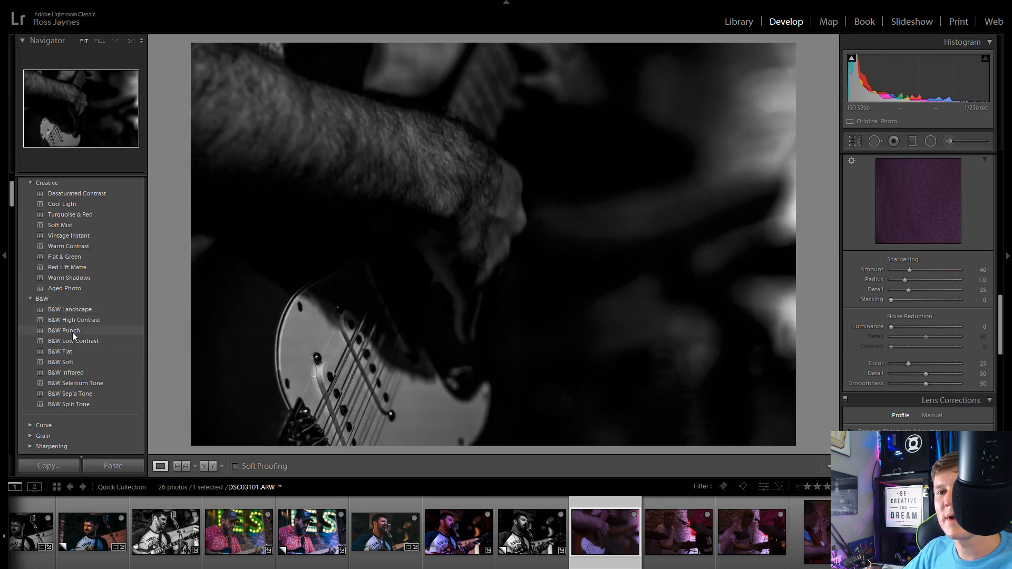
left_click(72, 331)
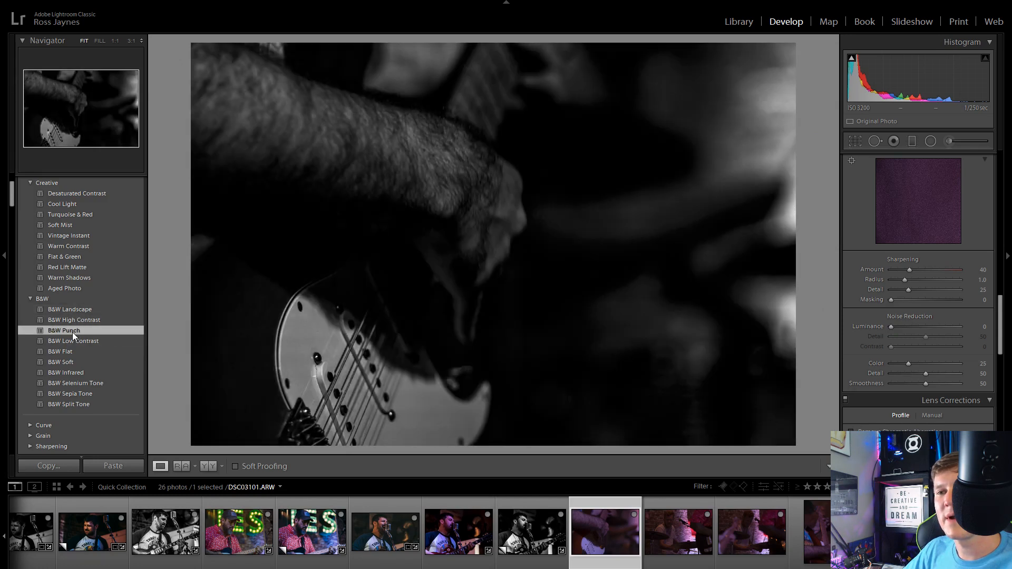
Raise the guitar close-up's Highlights to +24 and Shadows to +37
scroll(917, 317, "up", 8)
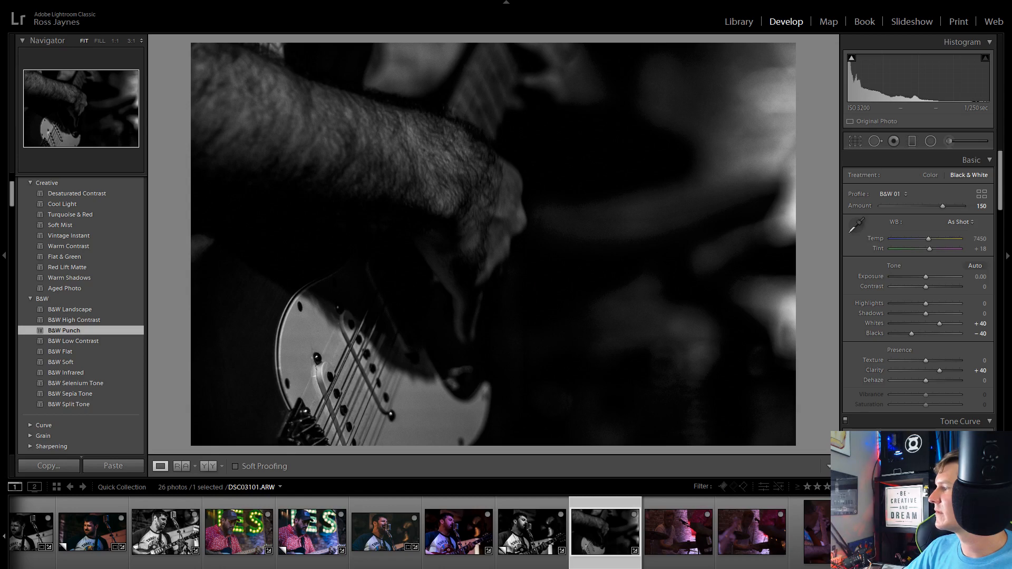
left_click_drag(543, 314, 478, 273)
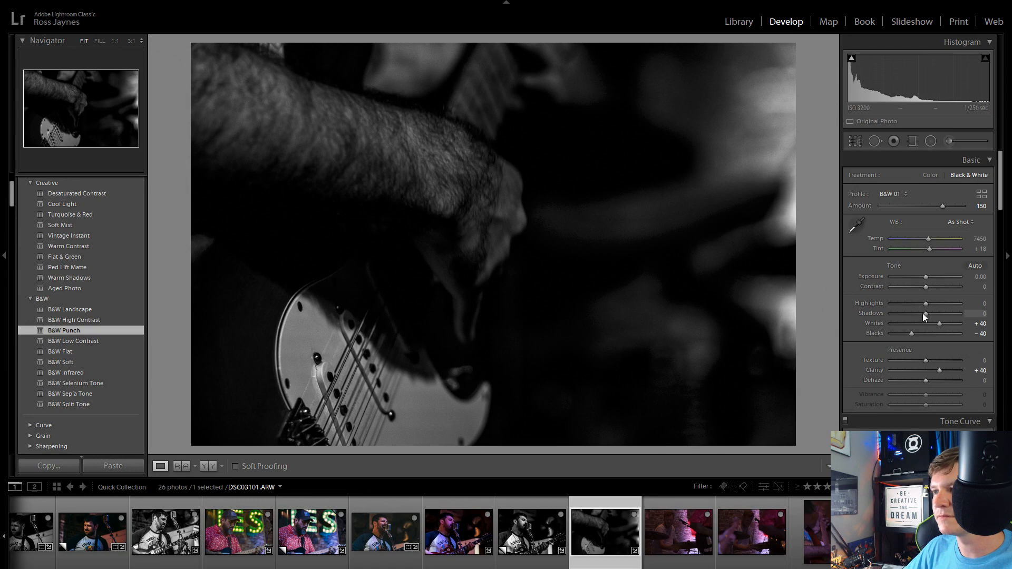
mouse_move(927, 305)
left_mouse_down()
mouse_move(944, 304)
mouse_move(925, 313)
mouse_move(938, 313)
left_mouse_up()
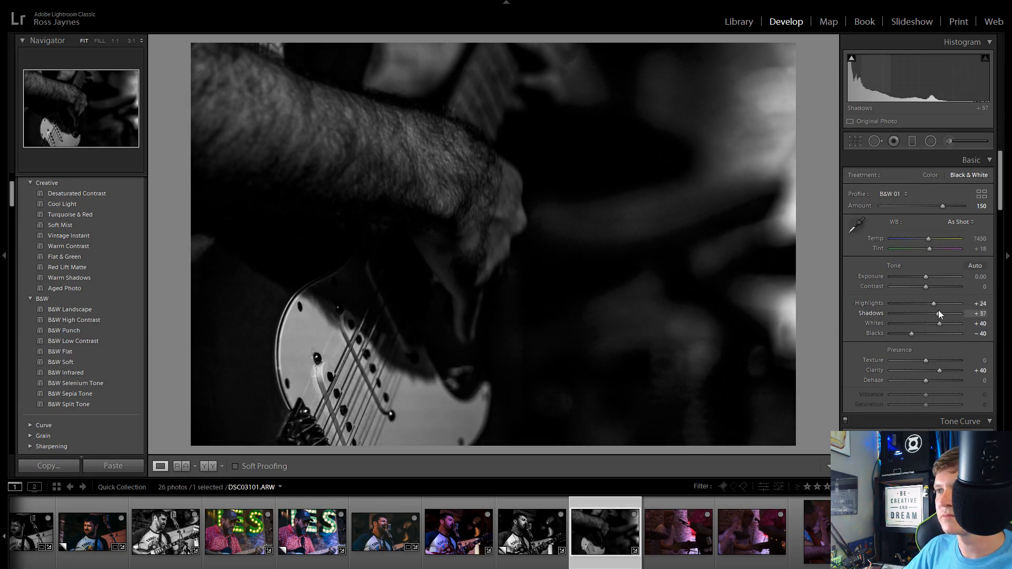
Set the guitar close-up's Exposure to +0.50
left_click(981, 276)
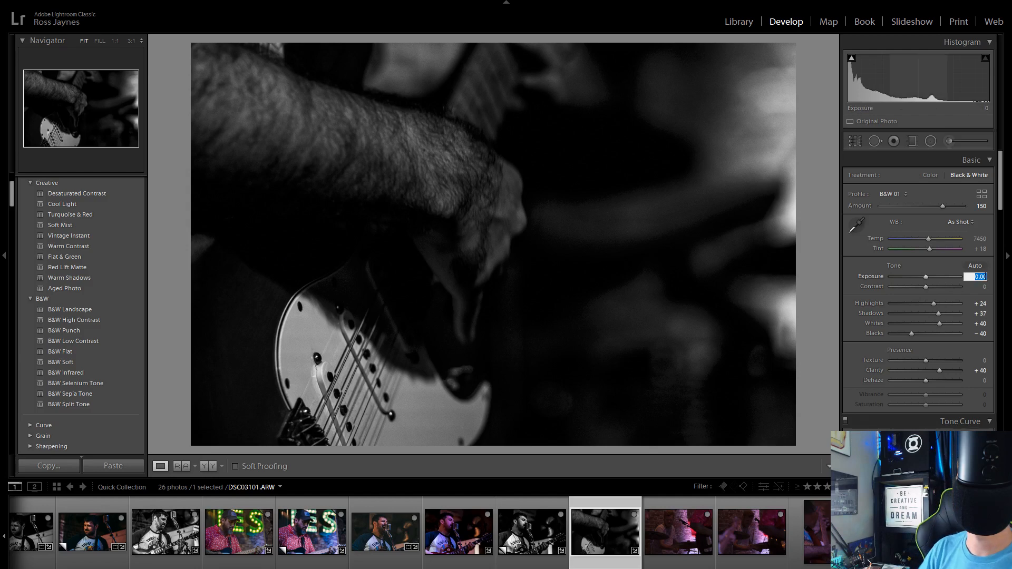
key("Up")
key("Up")
key("Up")
key("Up")
key("Up")
key("Up")
key("Up")
key("Down")
key("Down")
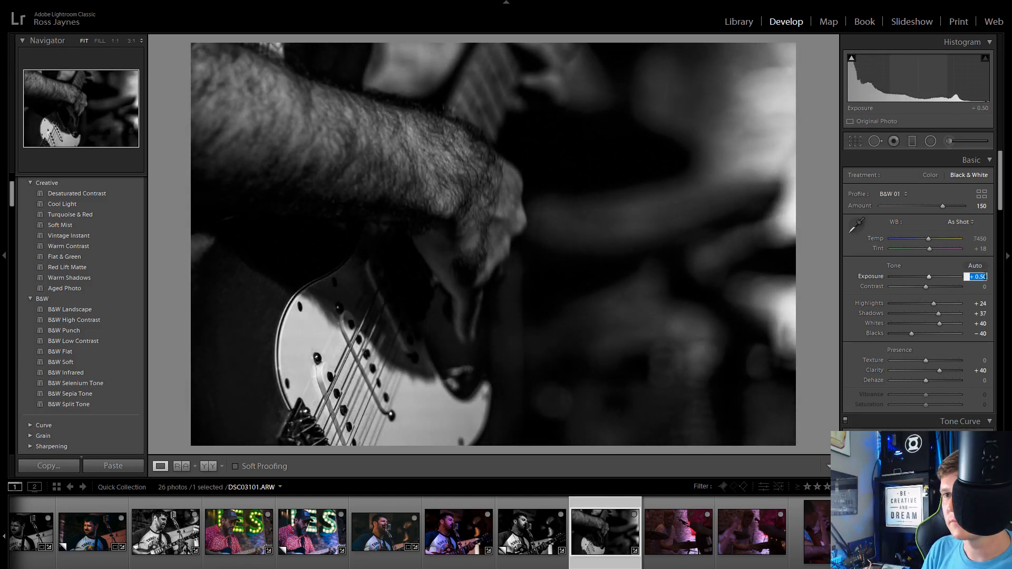
key("Return")
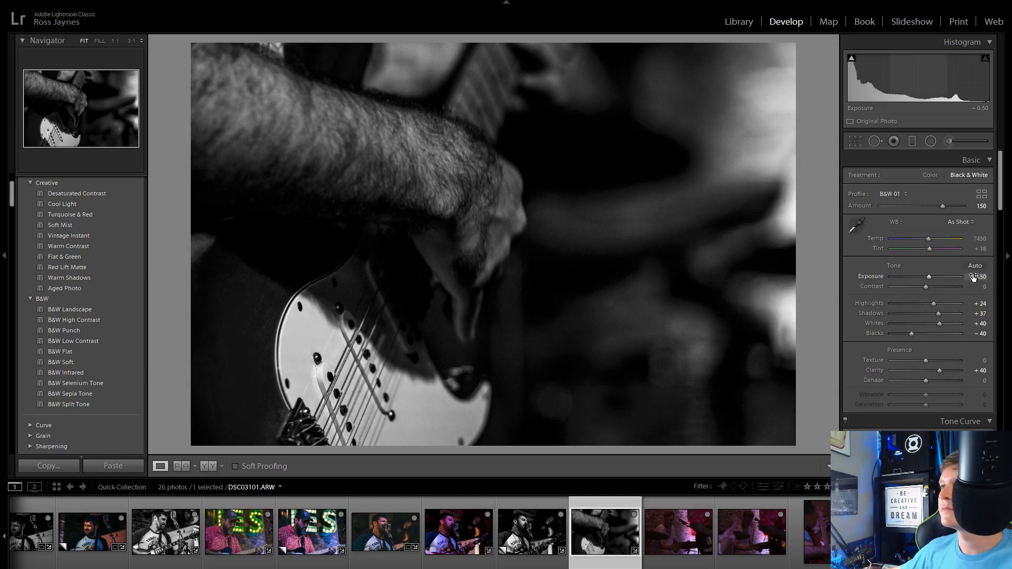
Set the tone curve to Highlights -3, Lights +13, Darks -28 and Shadows -22, and open the drummer photo DSC03102.ARW
scroll(886, 266, "down", 6)
left_click_drag(926, 259, 917, 290)
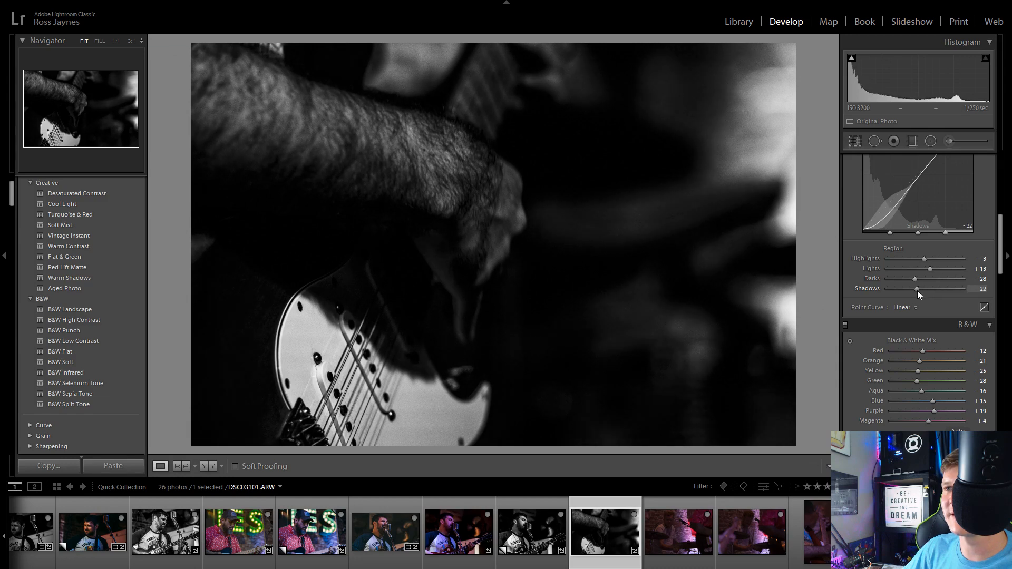
left_click(670, 545)
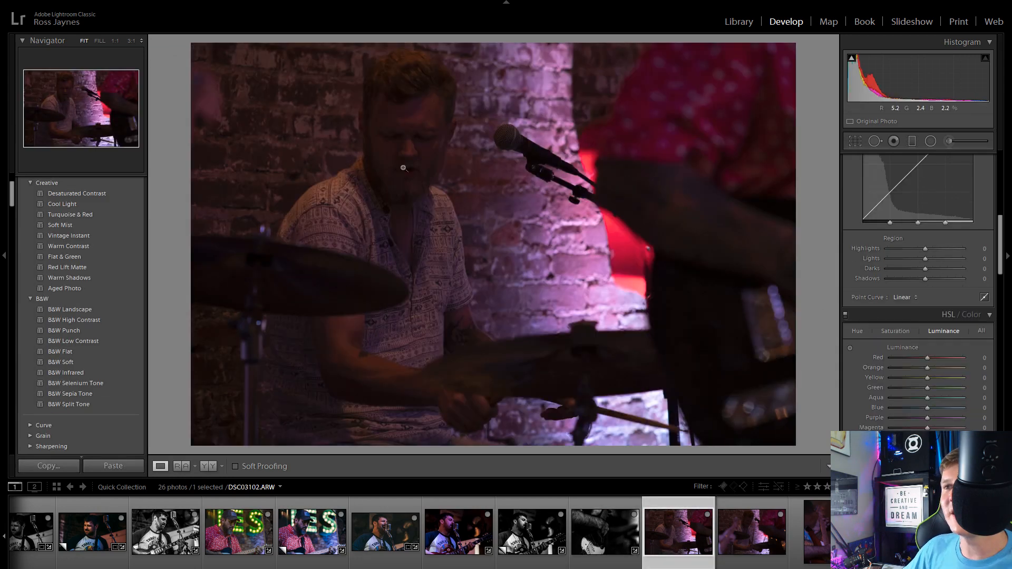
Check the drummer's face up close and apply automatic tone adjustments to the drummer photo DSC03102.ARW
left_click(403, 167)
left_click_drag(454, 194, 444, 337)
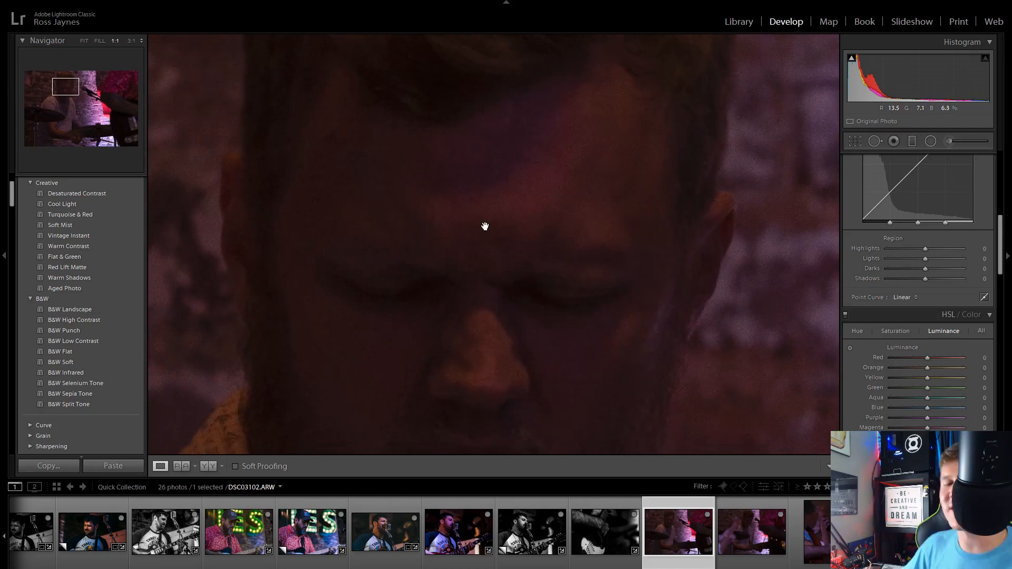
left_click(485, 226)
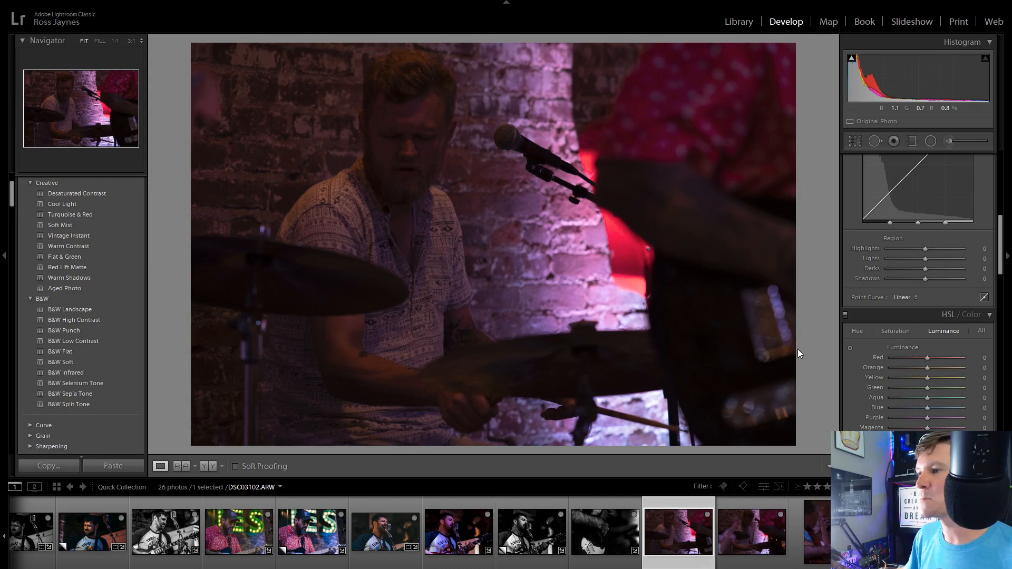
scroll(877, 267, "up", 5)
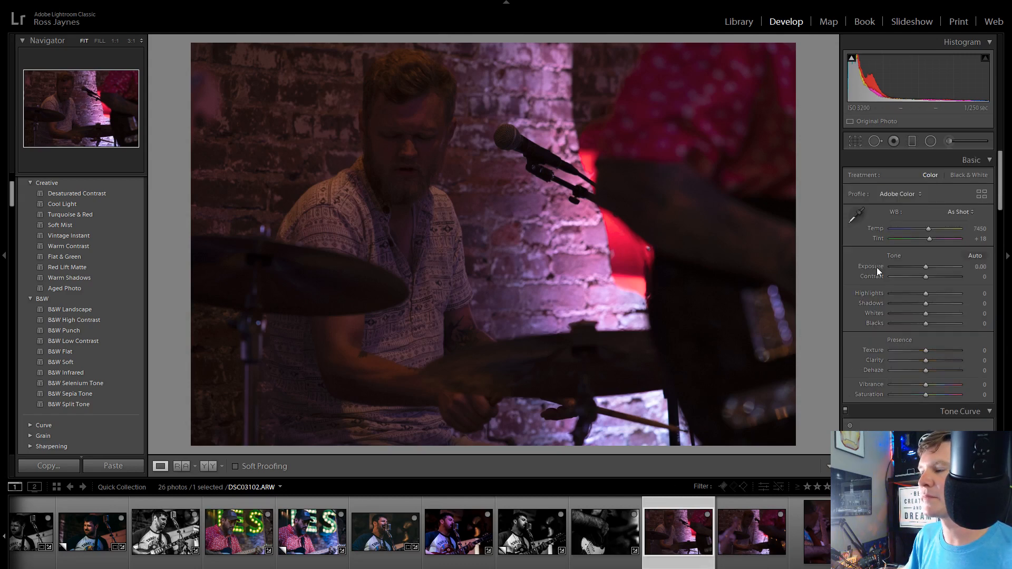
left_click(975, 257)
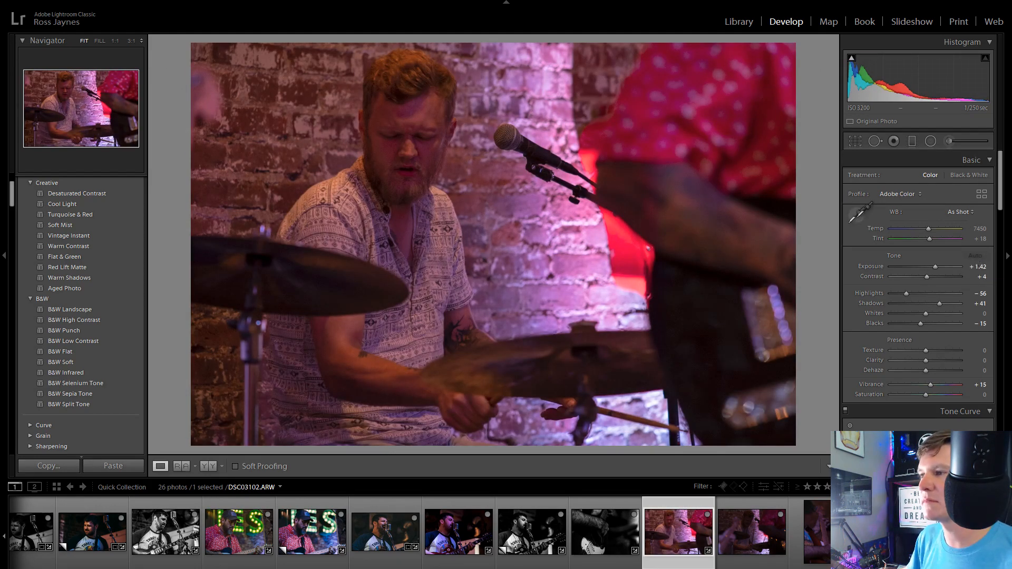
Set the drummer photo's white balance by sampling his patterned shirt as the neutral target, and lower Temp to 4366
left_click(856, 214)
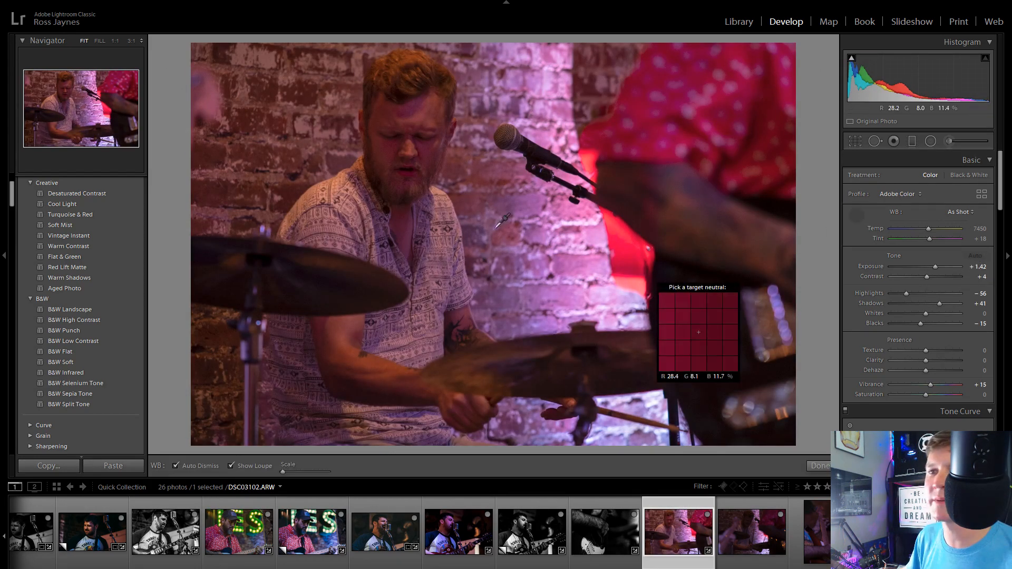
left_click(332, 215)
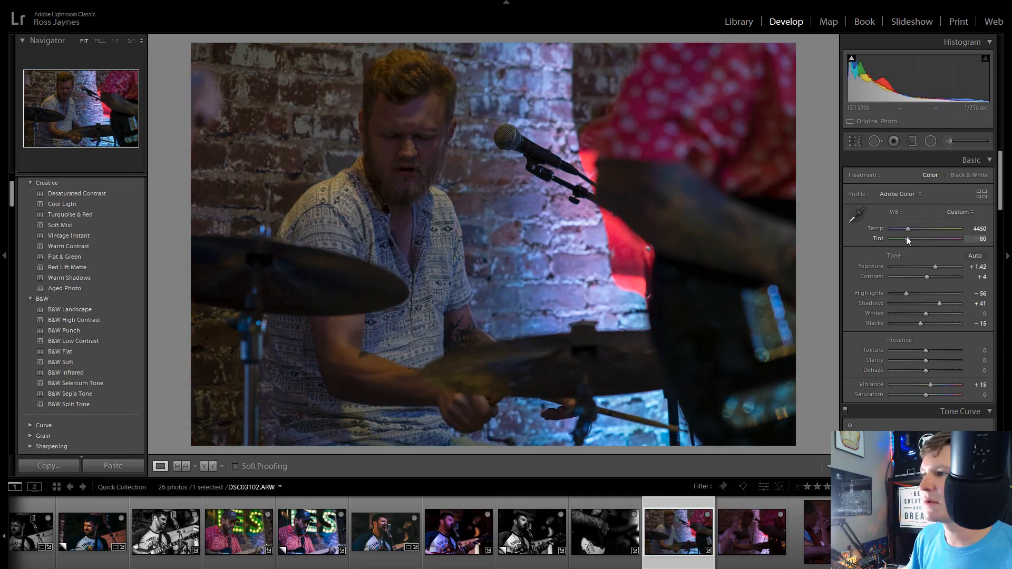
mouse_move(909, 230)
left_mouse_down()
mouse_move(922, 237)
mouse_move(900, 240)
mouse_move(909, 241)
left_mouse_up()
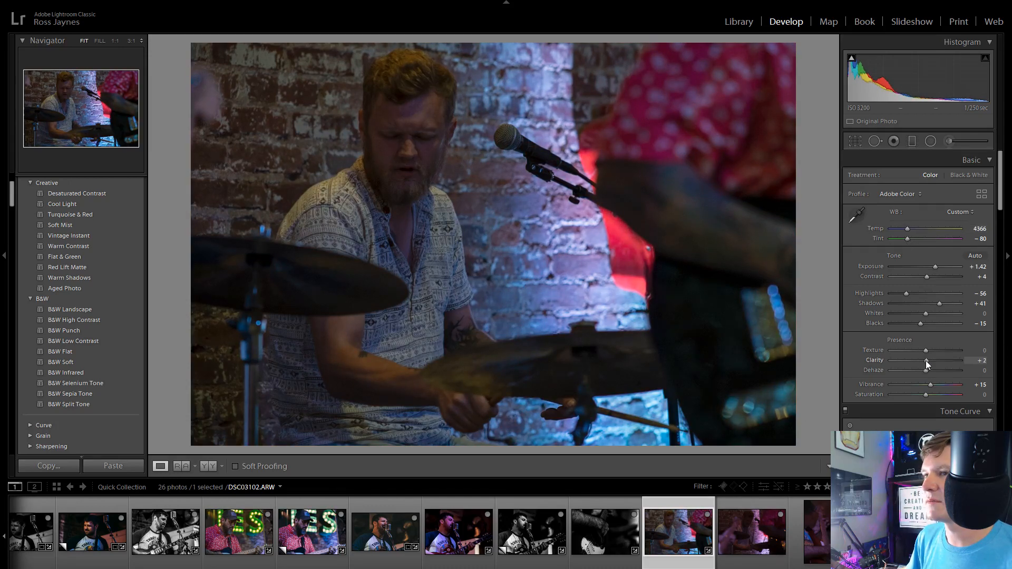
Set the drummer photo's Clarity to +36, Sharpening Amount to 23 and Luminance noise reduction to 24
left_click_drag(925, 360, 902, 350)
scroll(874, 353, "down", 10)
left_click_drag(891, 407, 904, 407)
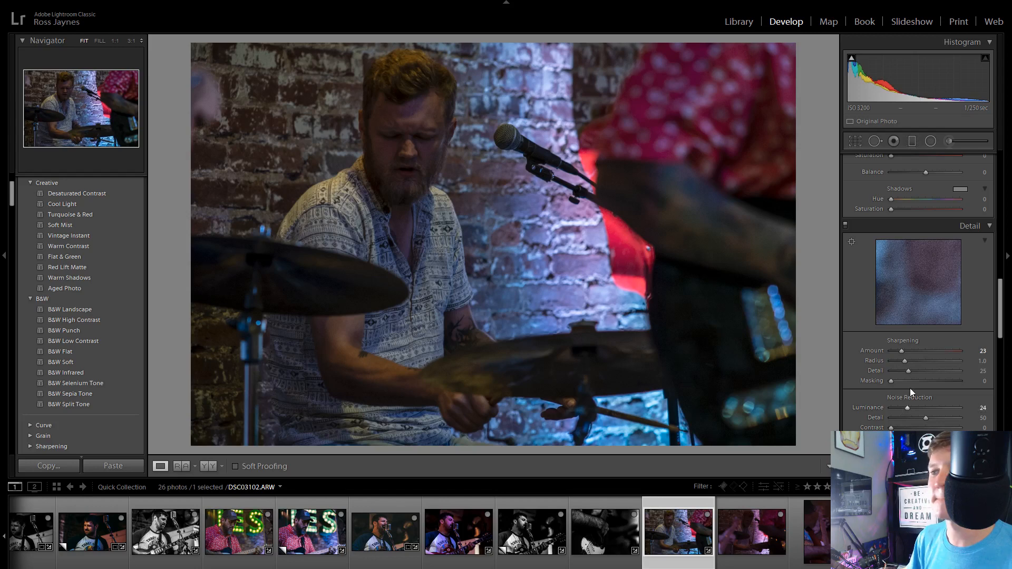
Set the drummer photo's Saturation to +28, Highlights to -66, Shadows to +51, Whites to +36 and Blacks to -25
scroll(912, 358, "up", 3)
scroll(913, 335, "up", 5)
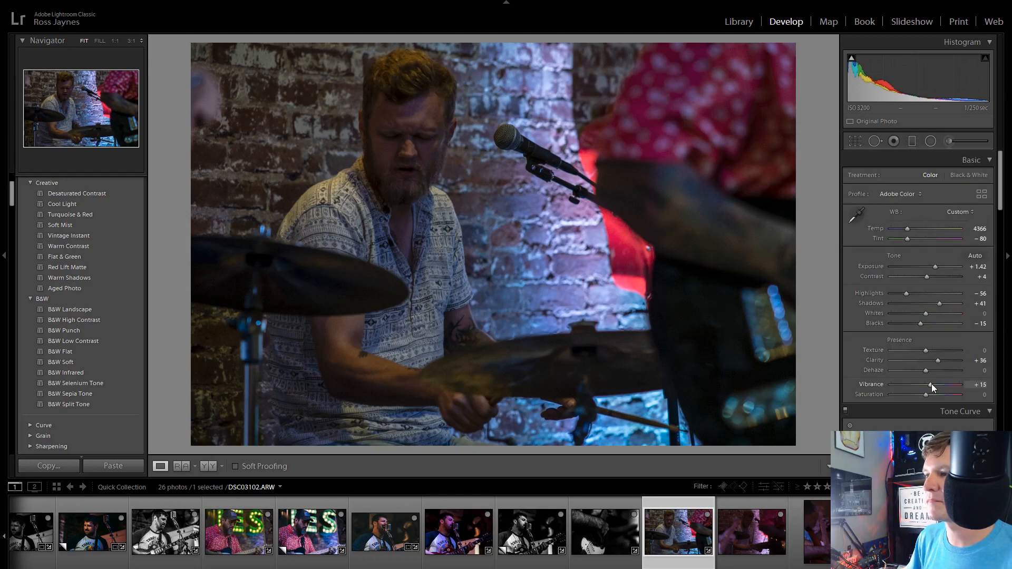
mouse_move(929, 396)
left_mouse_down()
mouse_move(962, 392)
mouse_move(939, 397)
left_mouse_up()
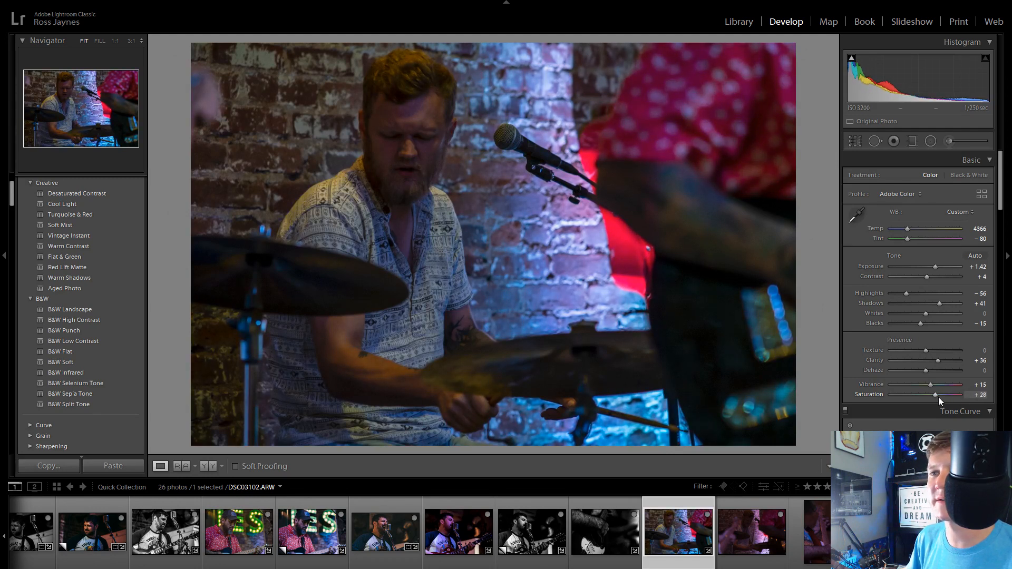
left_click_drag(939, 309, 913, 322)
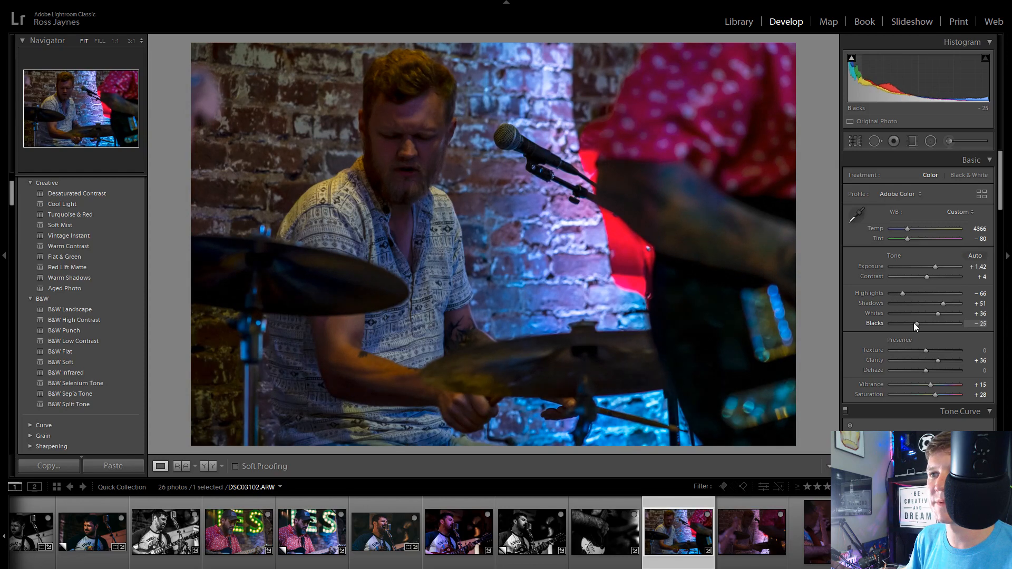
Create a virtual copy of the drummer photo DSC03102.ARW and apply the Turquoise & Red preset to the copy
right_click(693, 527)
left_click(738, 391)
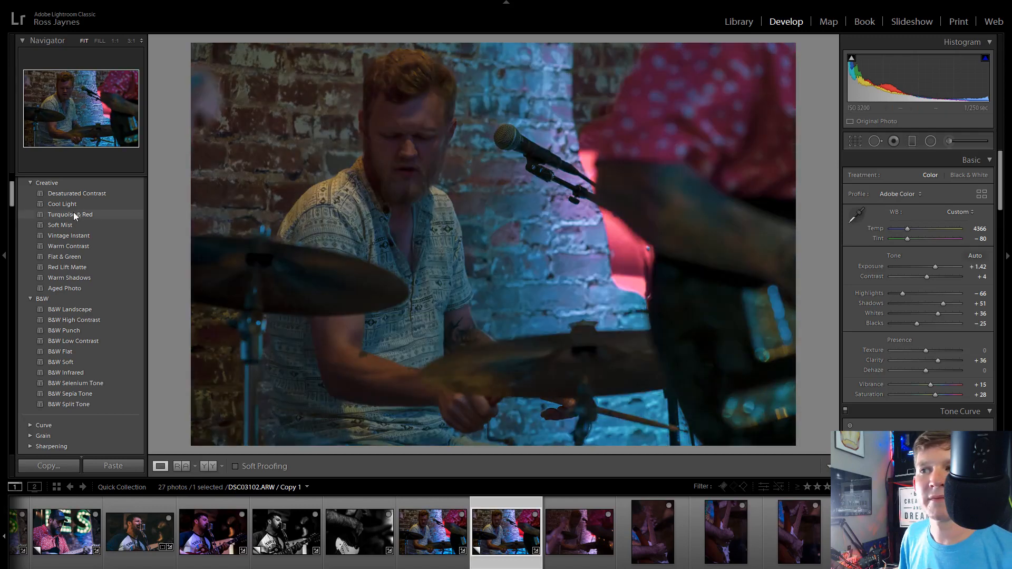
left_click(78, 212)
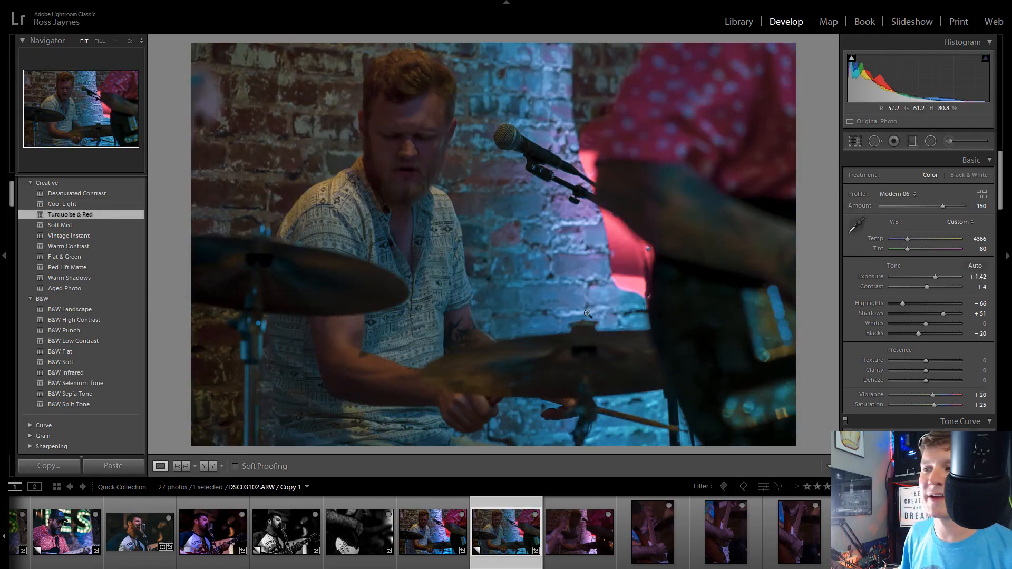
Set the virtual copy's Clarity to +27, Highlights to -34 and Exposure to +1.49, leaving the image uncropped
left_click(855, 141)
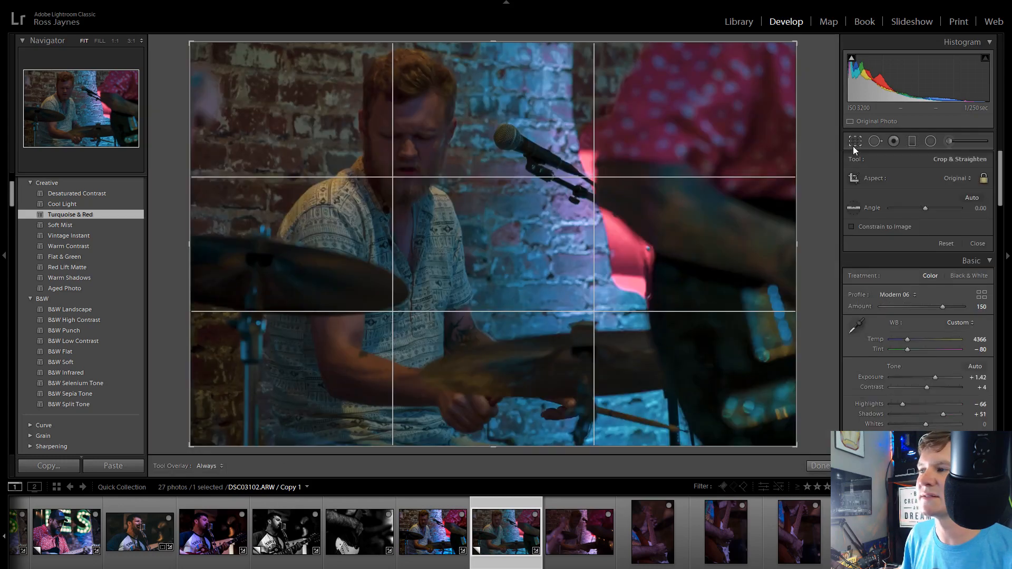
left_click(854, 142)
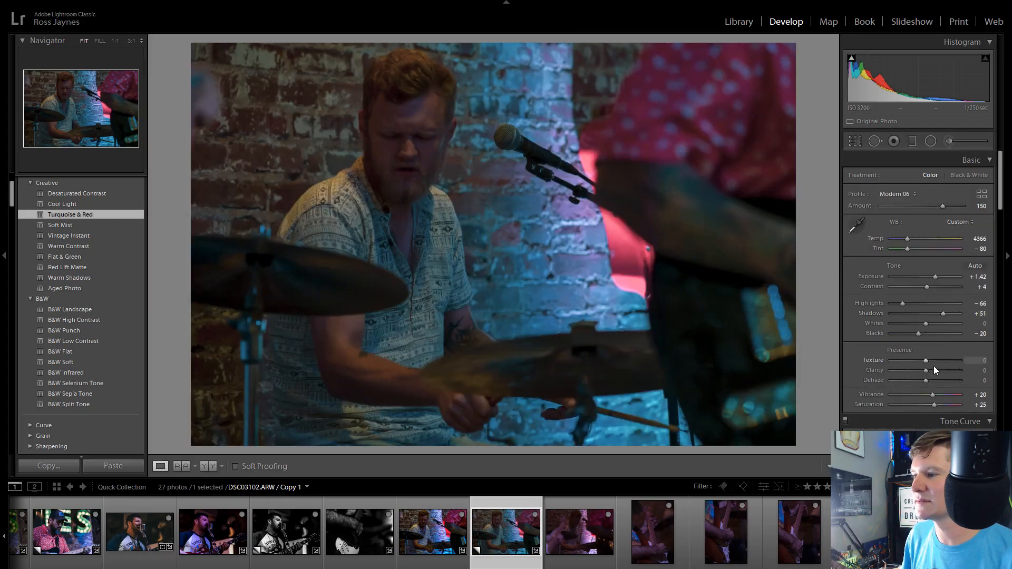
left_click_drag(931, 371, 935, 373)
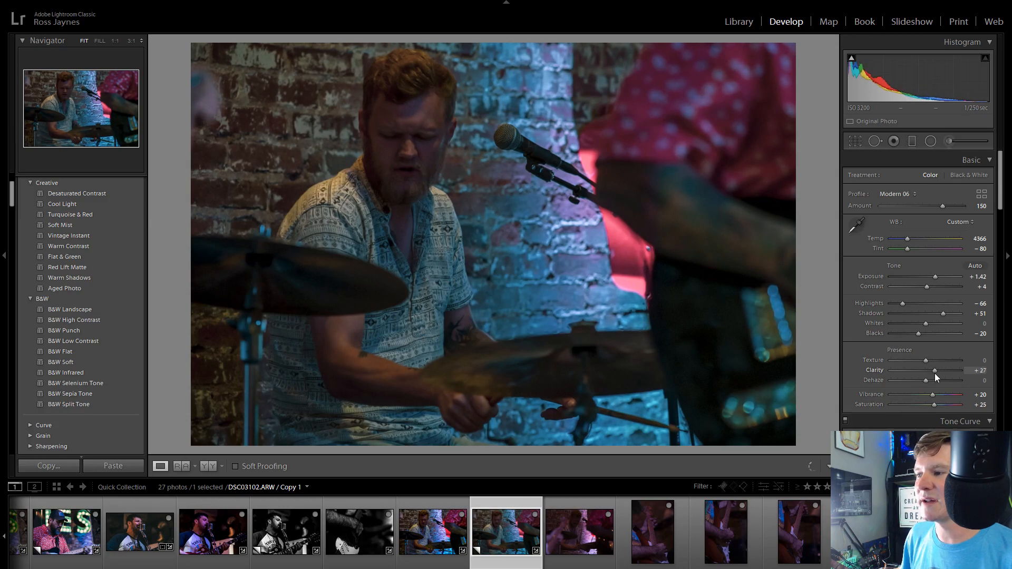
mouse_move(903, 304)
left_mouse_down()
mouse_move(918, 304)
mouse_move(877, 309)
mouse_move(916, 316)
left_mouse_up()
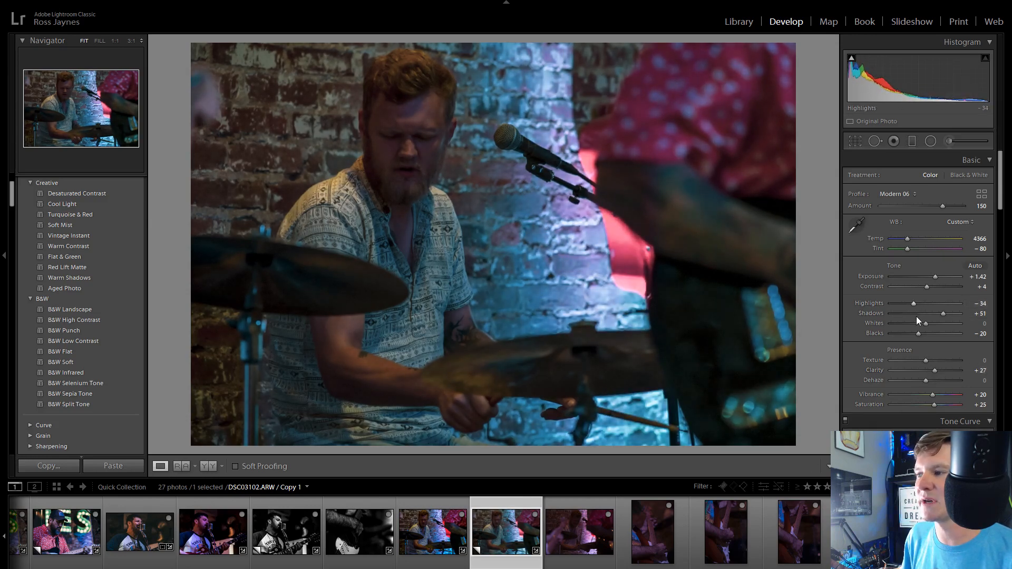
left_click_drag(934, 277, 936, 279)
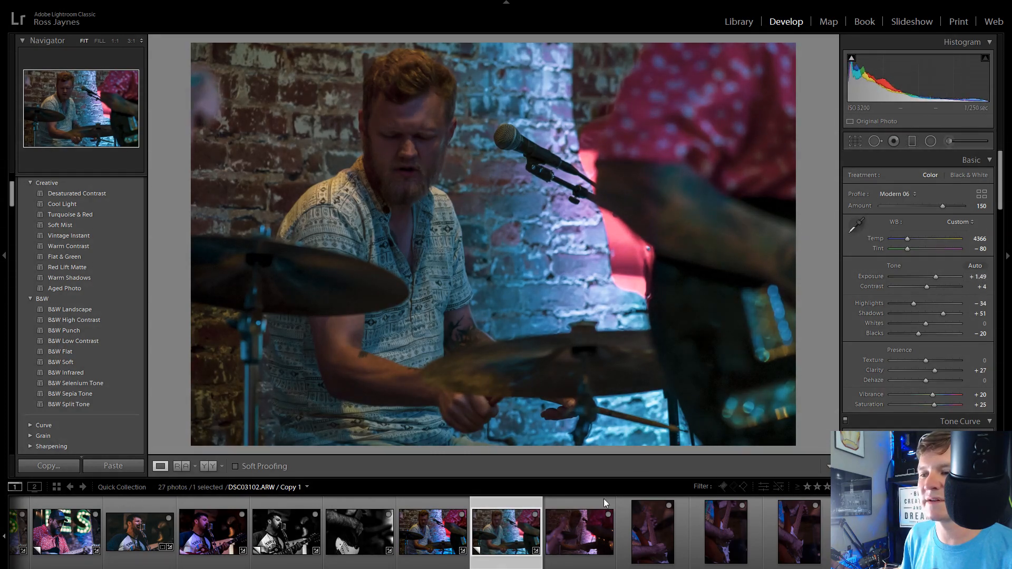
Open the smiling drummer photo DSC03110.ARW, apply automatic tone and sample his shirt as the white balance neutral
left_click(584, 530)
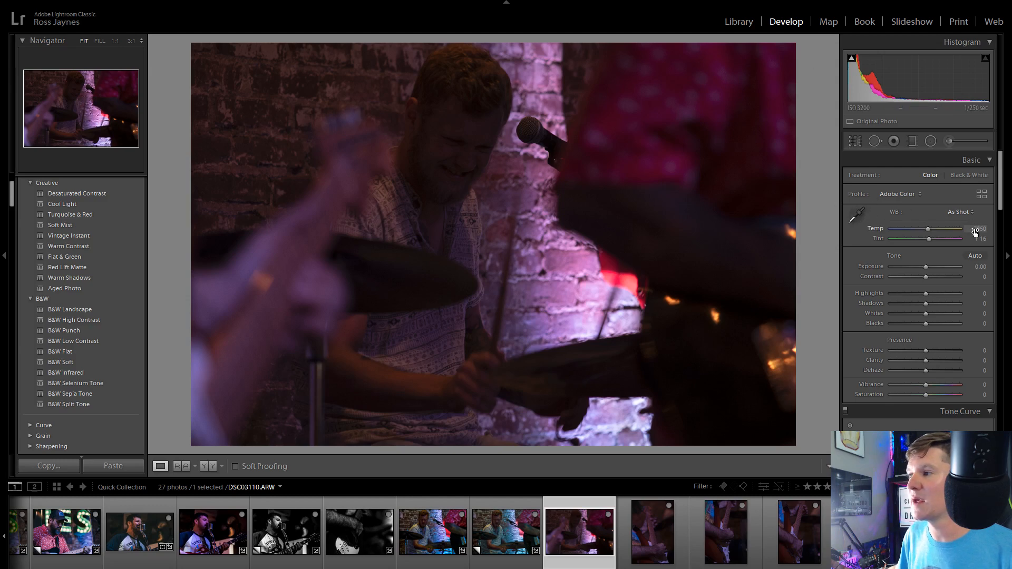
left_click(975, 257)
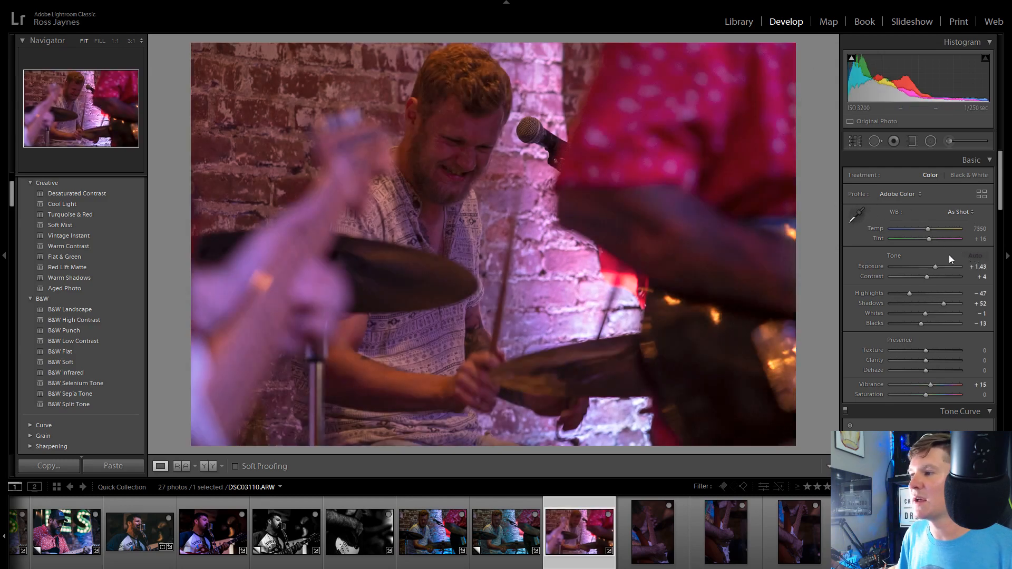
left_click(859, 216)
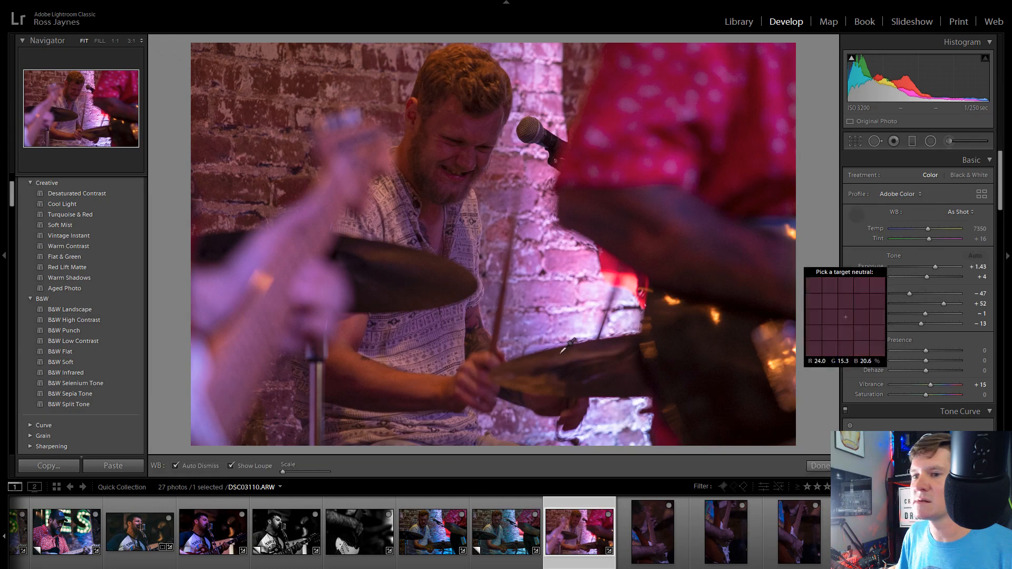
left_click(399, 360)
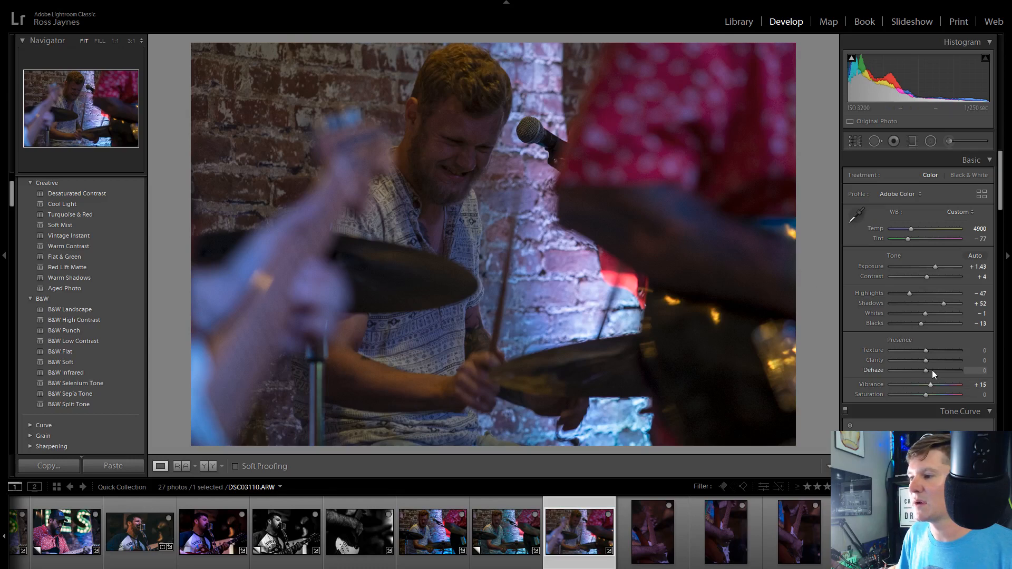
Set the smiling drummer photo's Clarity to +36, Texture to -22, Highlights to -53, Shadows to +50 and Saturation to +31
mouse_move(926, 361)
left_mouse_down()
mouse_move(965, 360)
mouse_move(909, 351)
left_mouse_up()
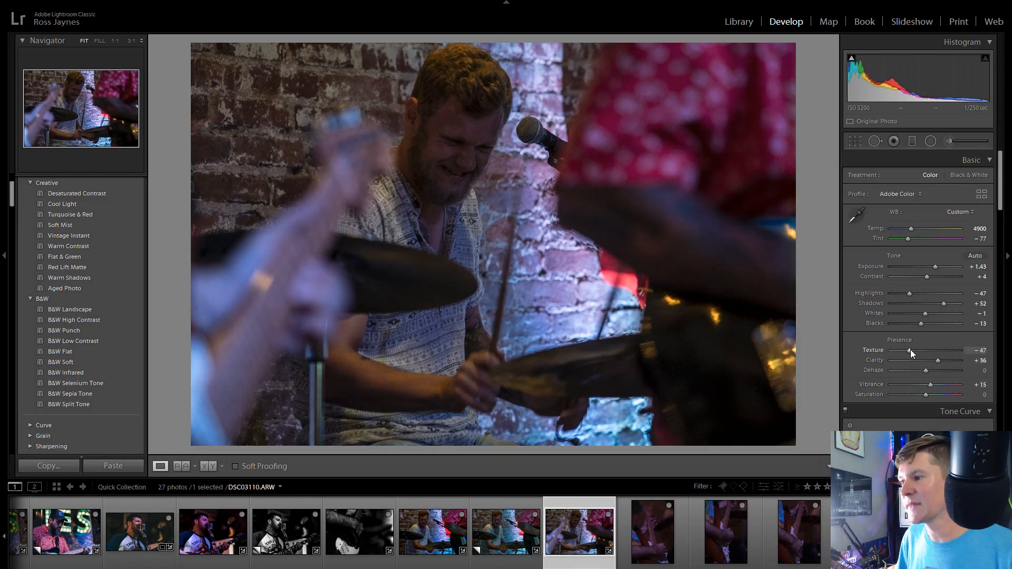
left_click_drag(911, 293, 943, 303)
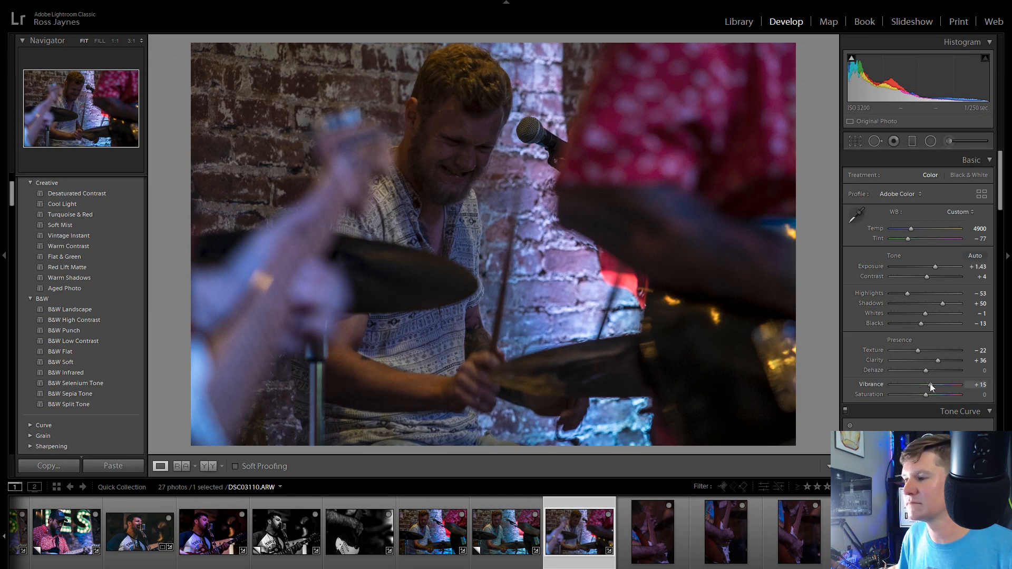
left_click_drag(928, 394, 938, 395)
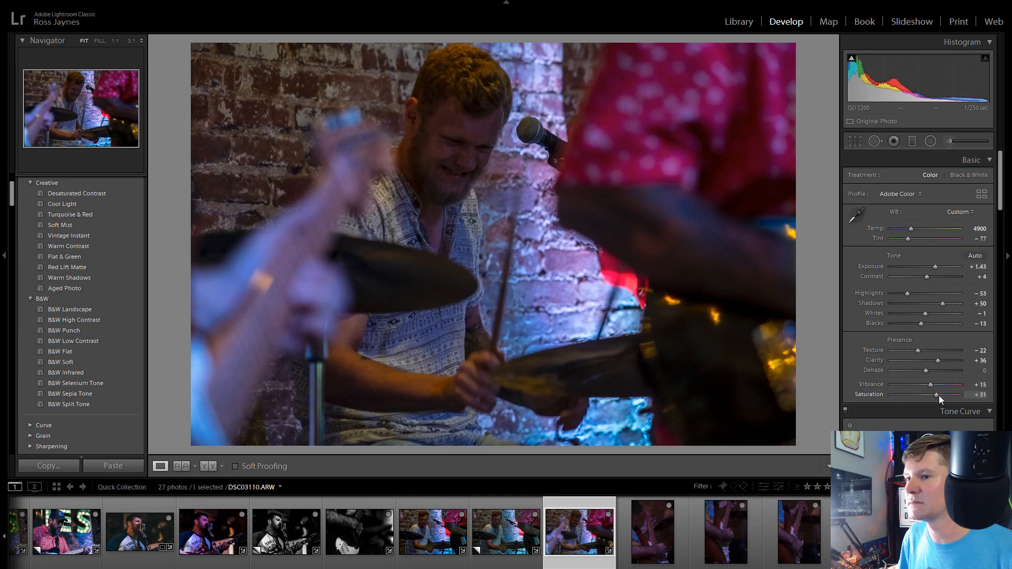
Set the smiling drummer photo's tone curve to Highlights +29, Lights +21, Darks +21 and Shadows -4
scroll(878, 369, "down", 5)
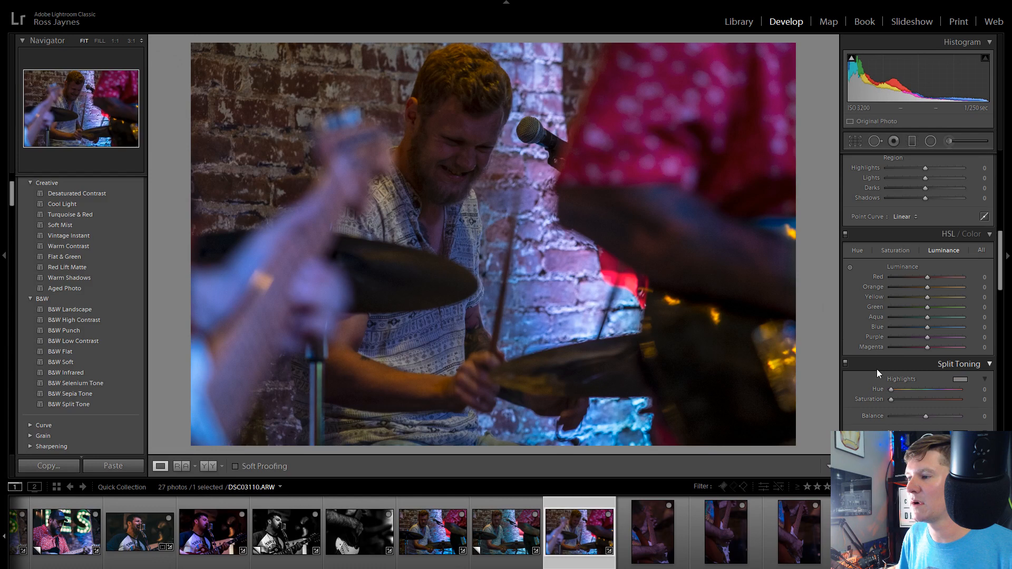
scroll(925, 275, "up", 2)
mouse_move(925, 249)
left_mouse_down()
mouse_move(952, 249)
mouse_move(935, 250)
mouse_move(944, 257)
mouse_move(931, 263)
left_mouse_up()
left_click(924, 258)
mouse_move(925, 269)
left_mouse_down()
mouse_move(944, 274)
mouse_move(924, 279)
left_mouse_up()
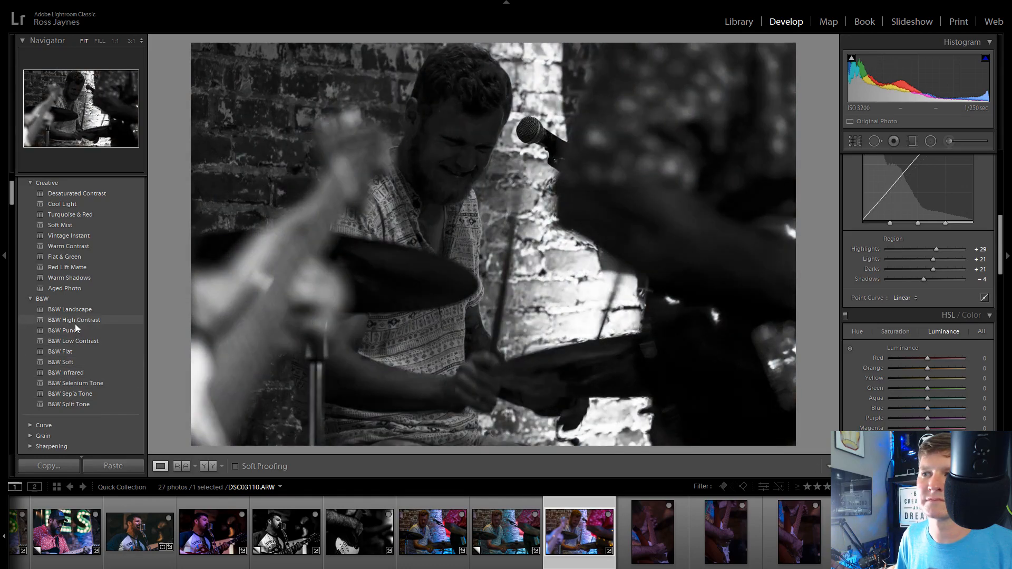
Apply the B&W Low Contrast preset to the smiling drummer photo and set Clarity to +60, Highlights to -73 and Shadows to +56
left_click(72, 327)
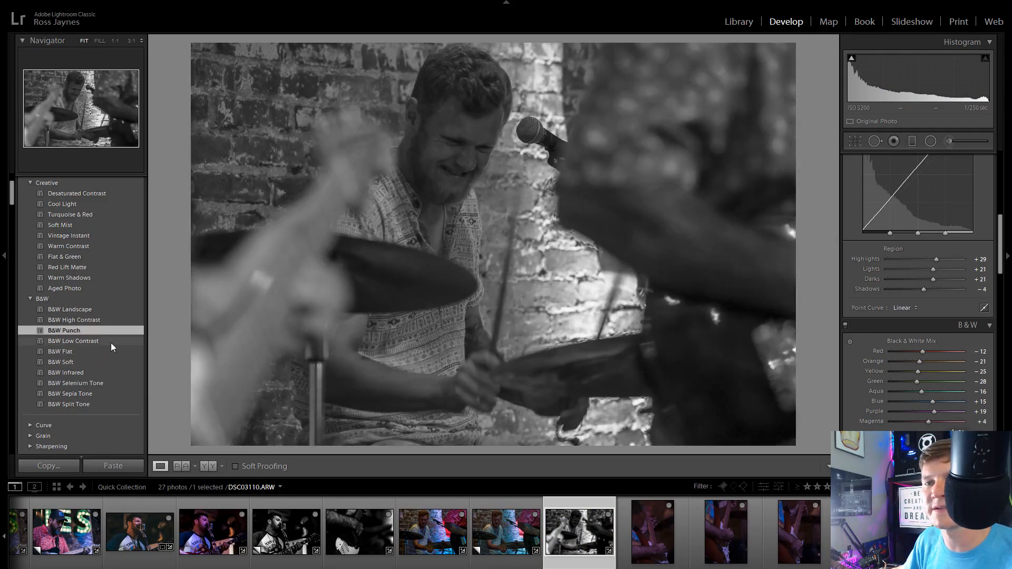
left_click(115, 340)
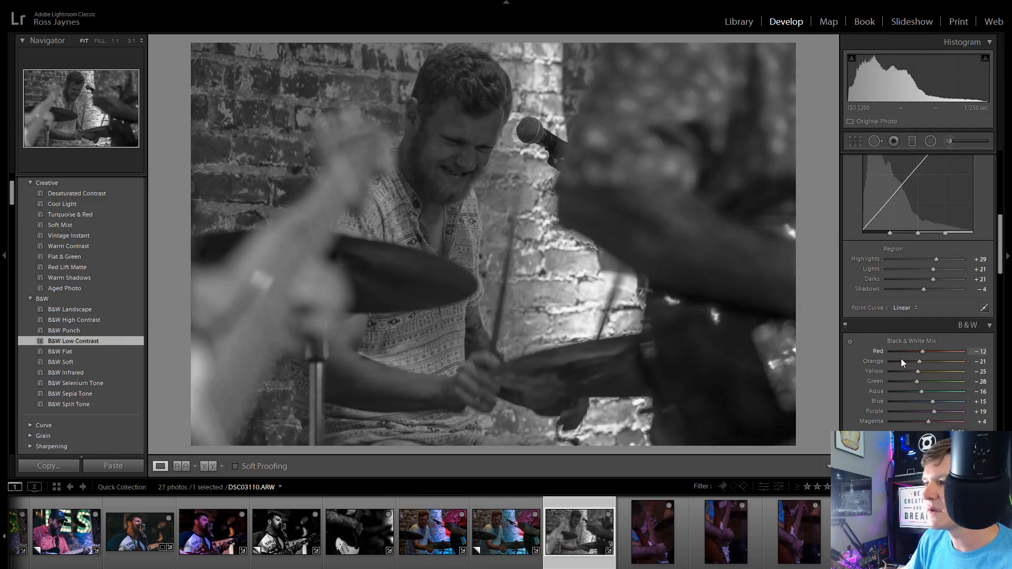
scroll(901, 358, "up", 5)
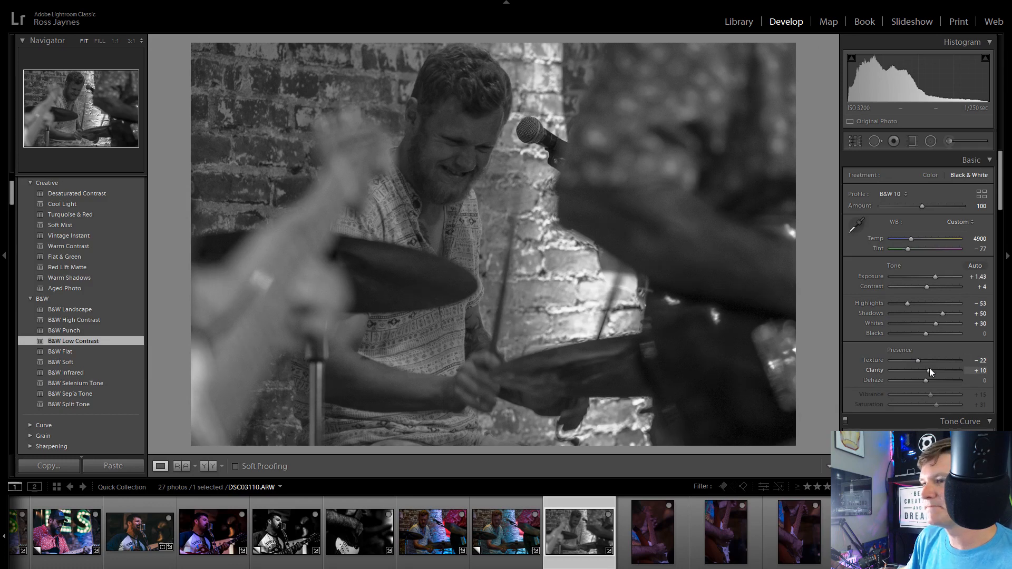
mouse_move(928, 370)
left_mouse_down()
mouse_move(956, 370)
mouse_move(946, 375)
left_mouse_up()
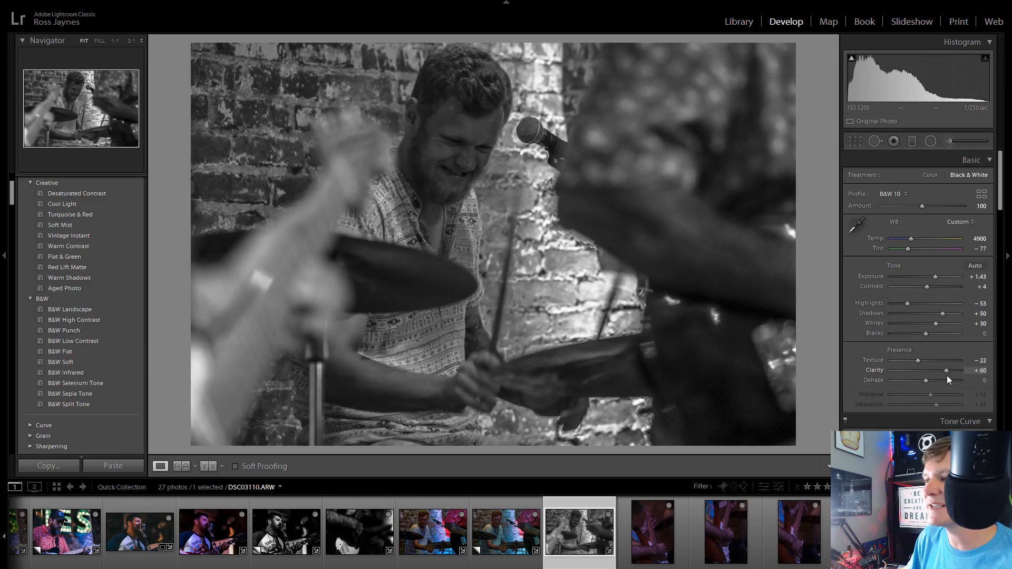
left_click_drag(906, 304, 944, 324)
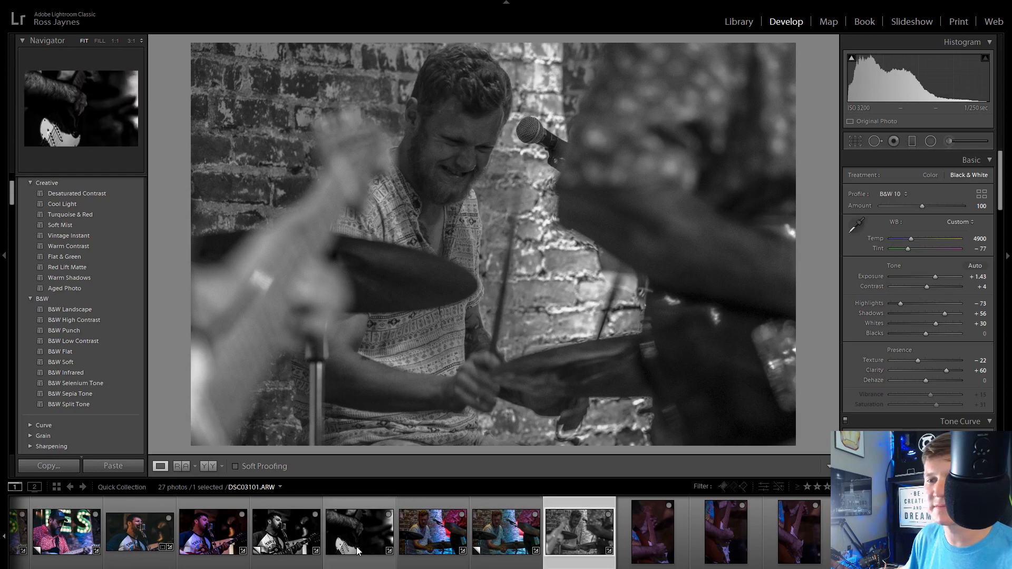
View the vertical guitar photos DSC03119.ARW, DSC03122.ARW and DSC03123.ARW one after another
left_click(664, 531)
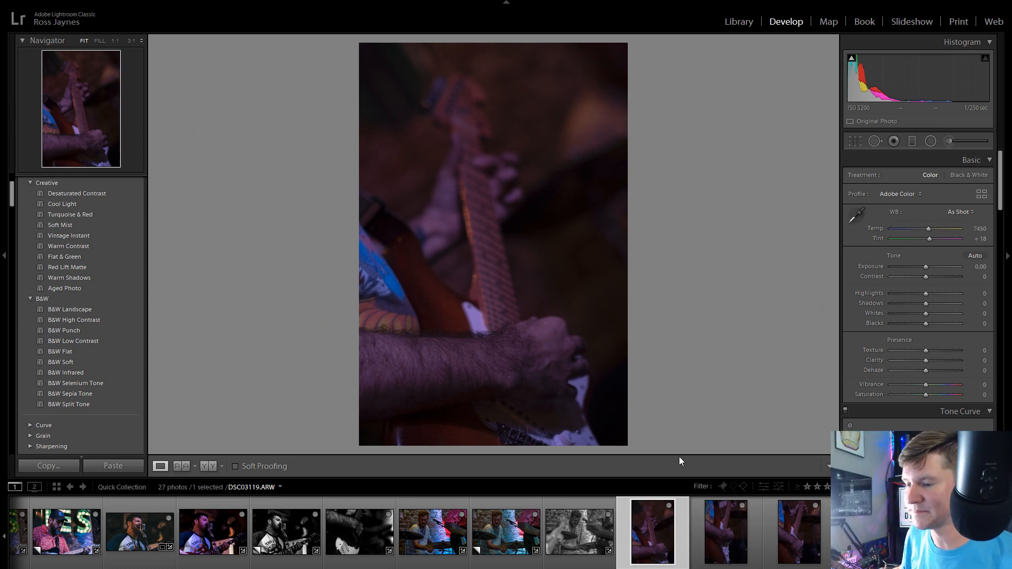
left_click(724, 541)
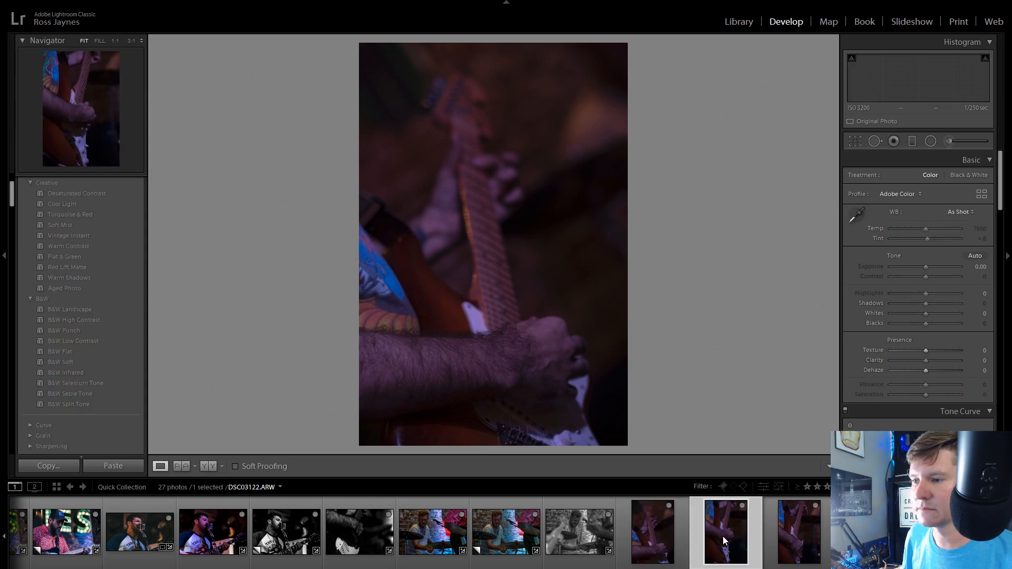
key("Right")
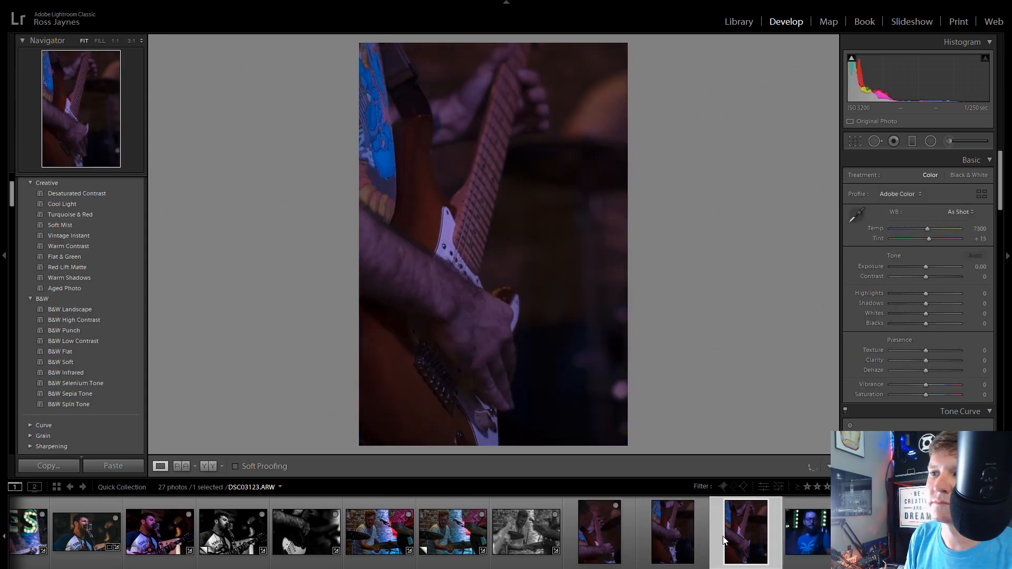
Remove the vertical guitar photo DSC03119.ARW from the Quick Collection
key("Delete")
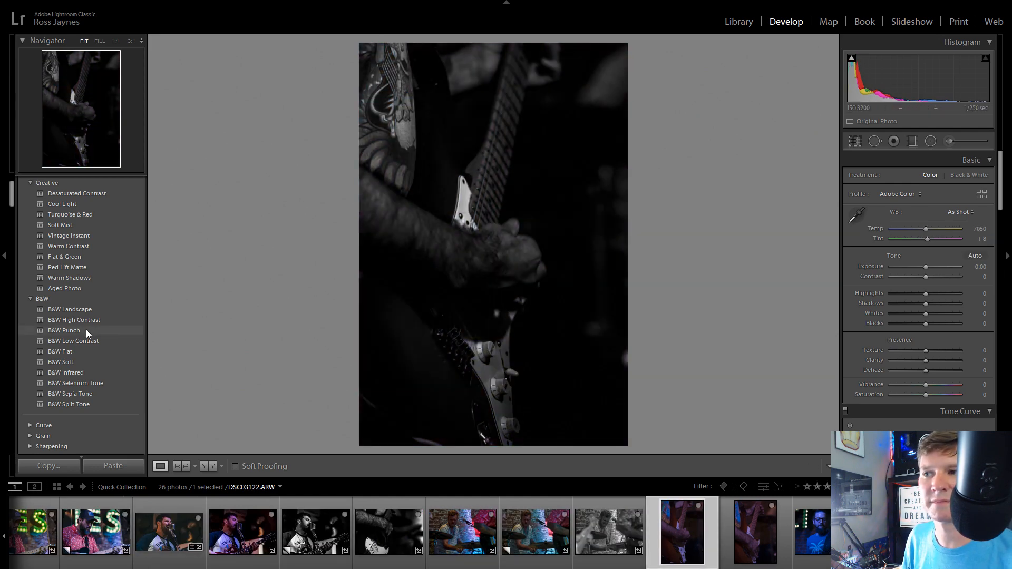
Apply the B&W Punch preset to DSC03122.ARW and create a virtual copy of the photo
left_click(86, 330)
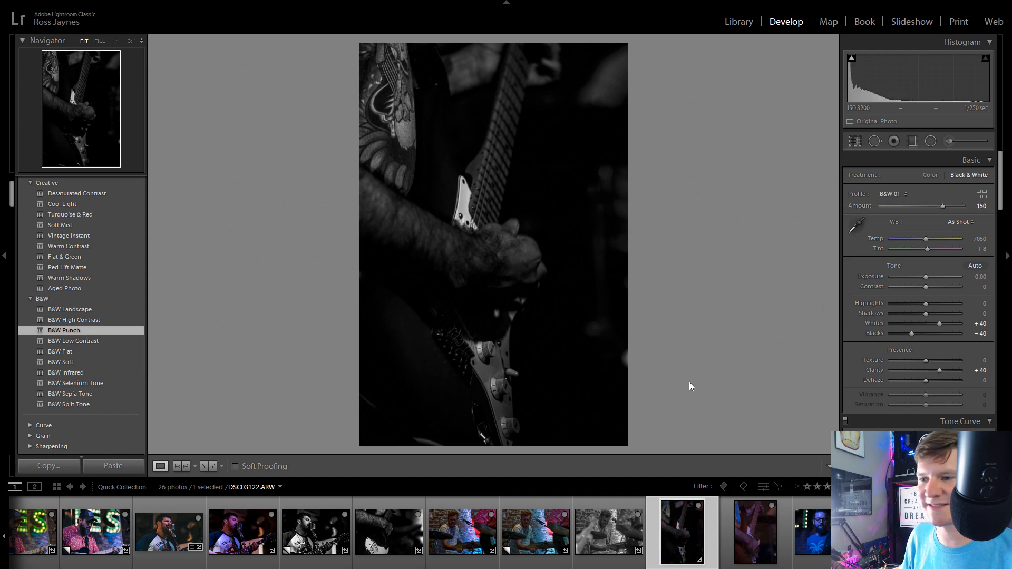
right_click(683, 539)
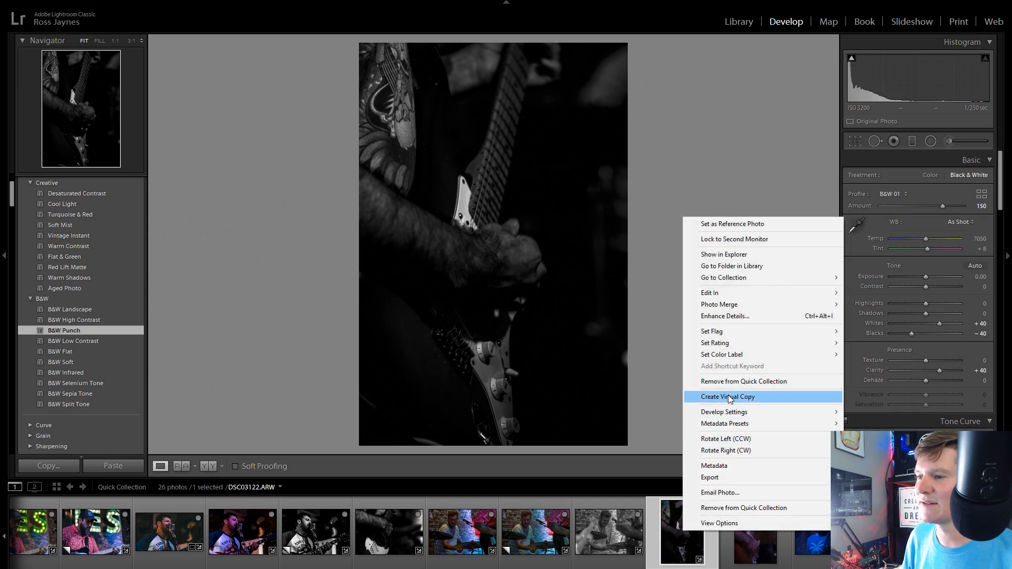
left_click(704, 397)
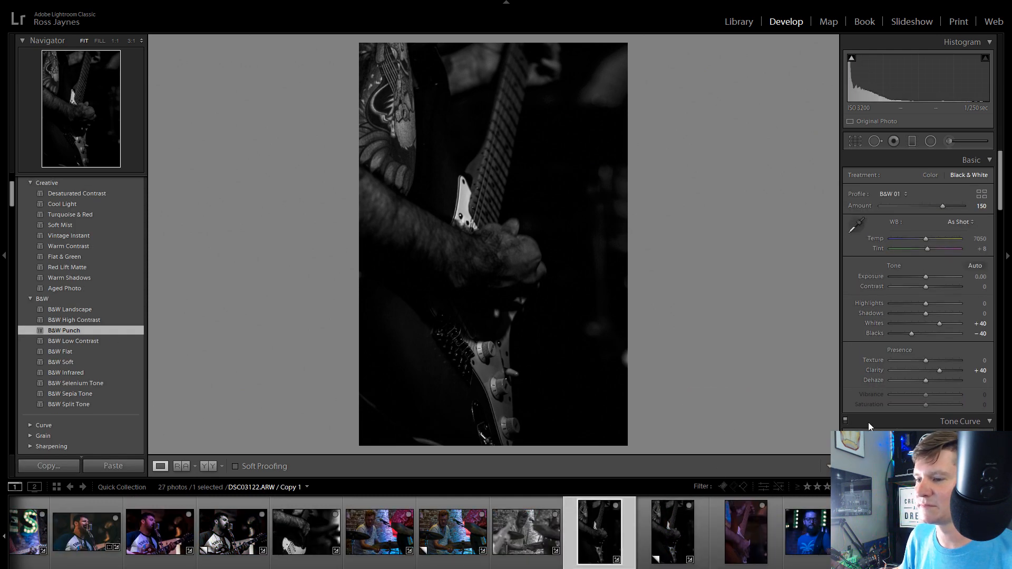
Set the original DSC03122.ARW's Clarity to +76, Highlights to +74, Shadows to +40 and Blacks to -1
mouse_move(939, 371)
left_mouse_down()
mouse_move(969, 371)
mouse_move(951, 378)
left_mouse_up()
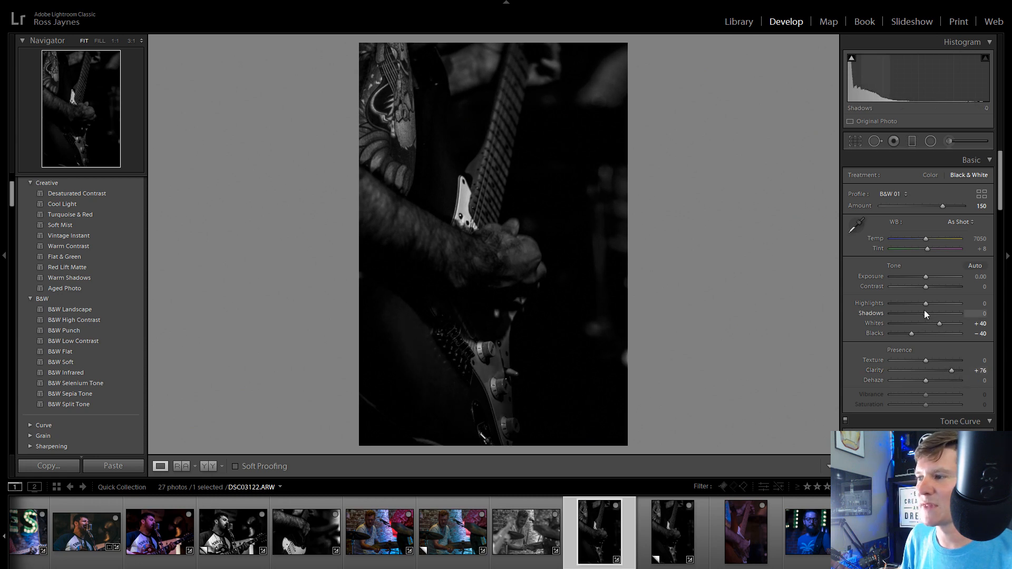
left_click_drag(925, 311, 950, 298)
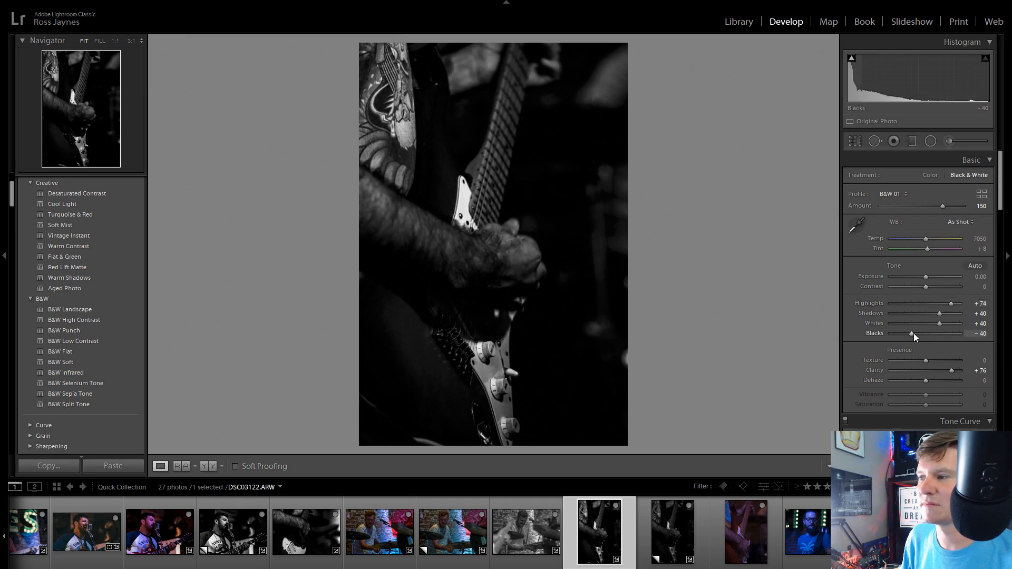
mouse_move(913, 333)
left_mouse_down()
mouse_move(943, 329)
mouse_move(928, 332)
left_mouse_up()
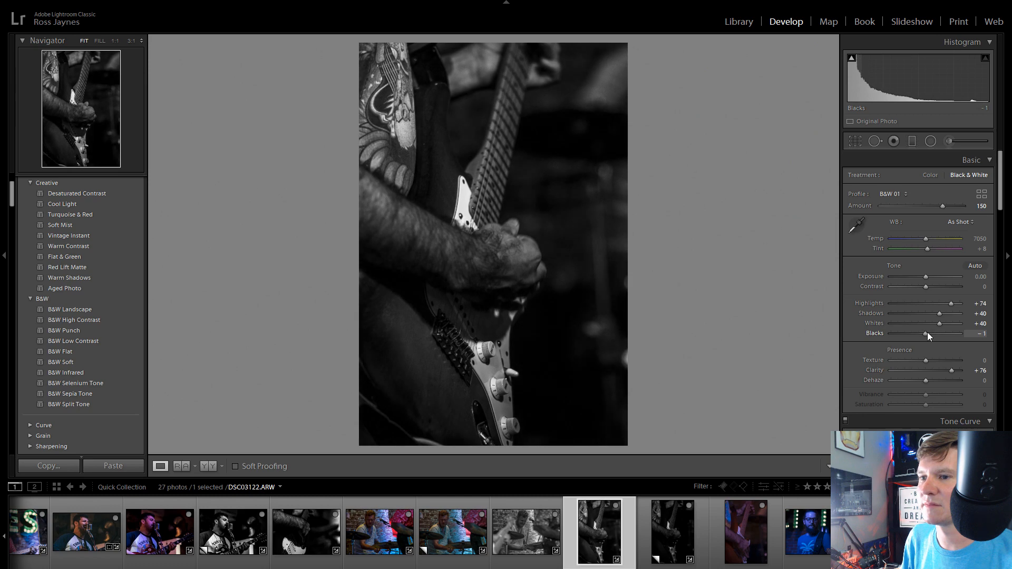
Apply the VSCO Film Essentials preset C - Agfa Vista 100 to the virtual copy of DSC03122.ARW and set Exposure to +1.18
left_click(653, 537)
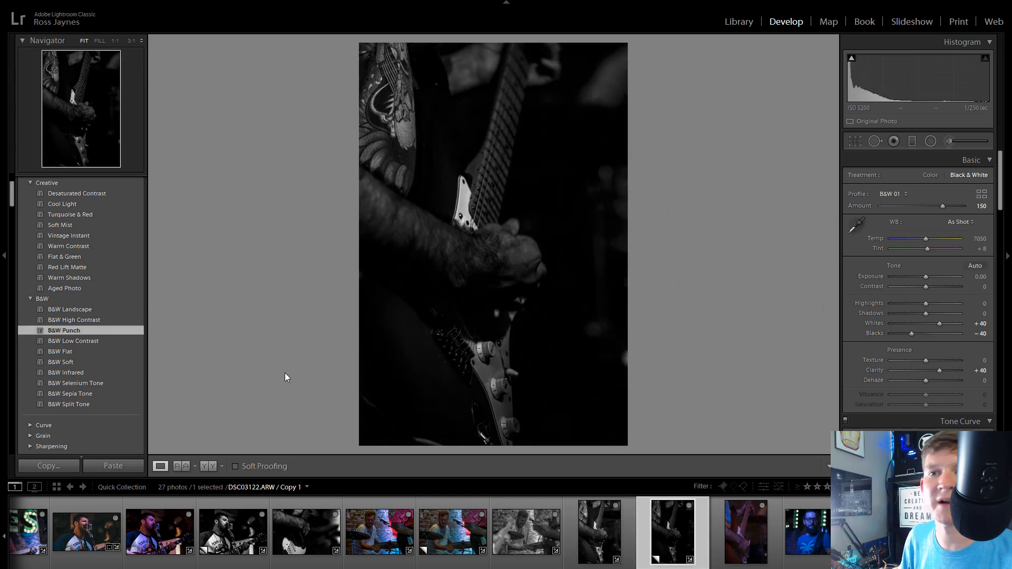
scroll(72, 402, "down", 10)
scroll(72, 403, "down", 10)
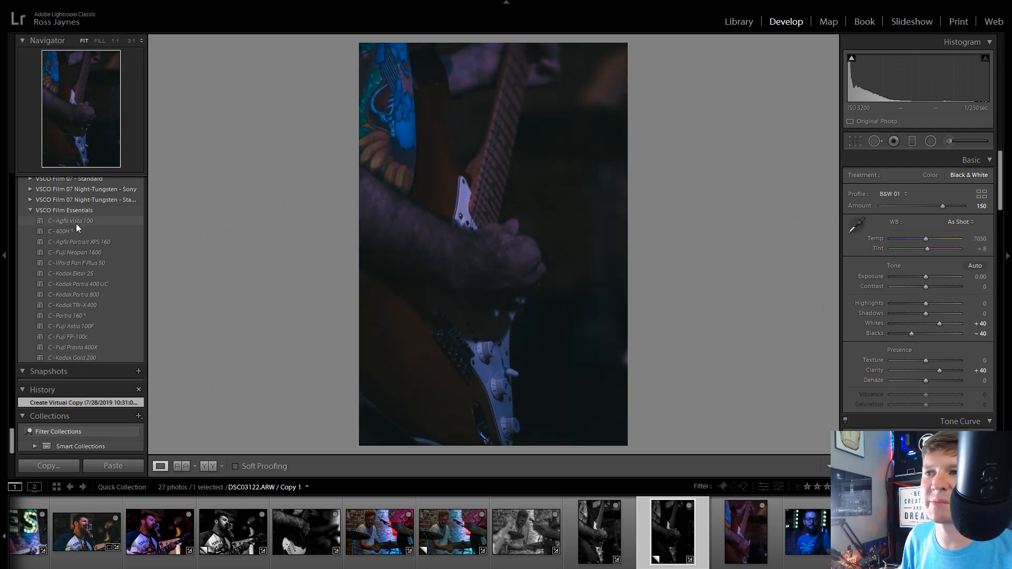
left_click(85, 221)
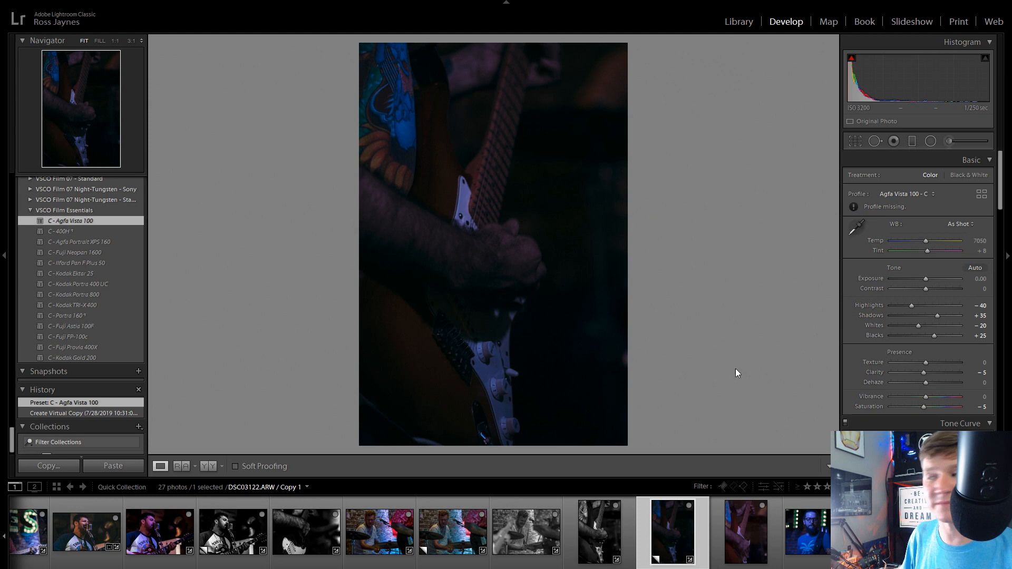
left_click_drag(925, 280, 933, 297)
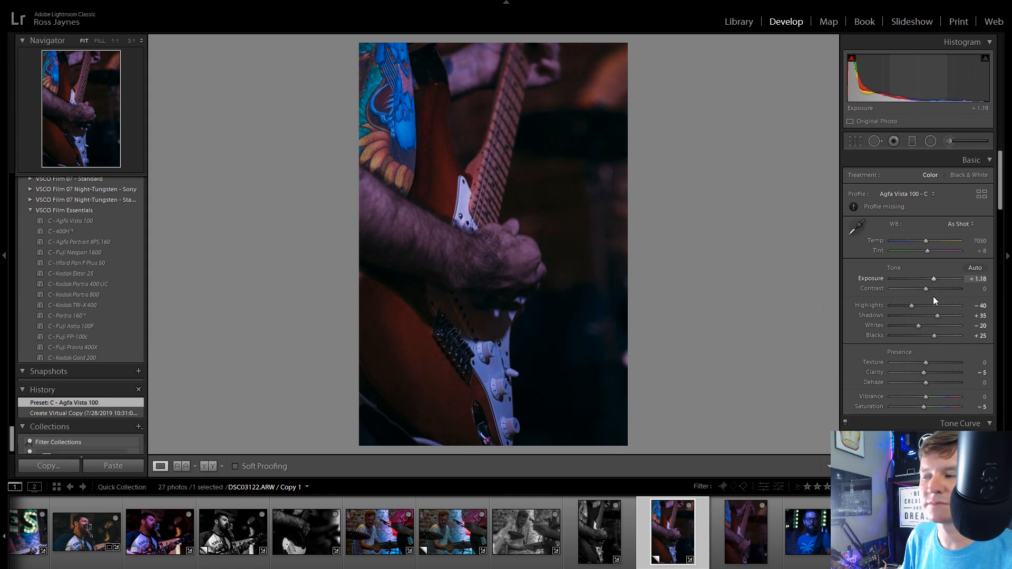
Set the virtual copy's Clarity to +89, Texture to +7 and Vibrance to -1
left_click_drag(934, 371, 957, 364)
left_click_drag(956, 364, 928, 363)
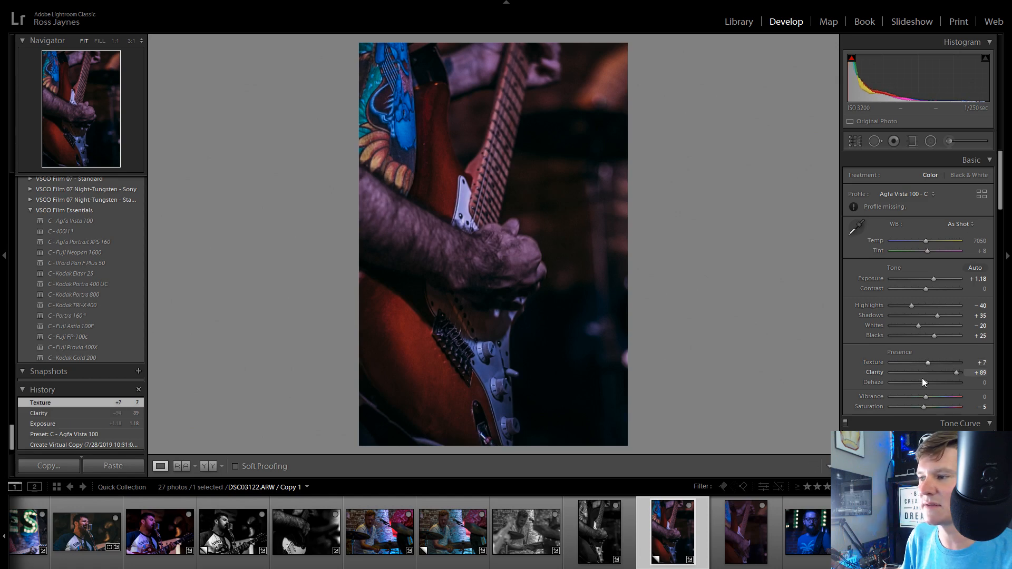
mouse_move(927, 398)
left_mouse_down()
mouse_move(945, 393)
mouse_move(926, 398)
left_mouse_up()
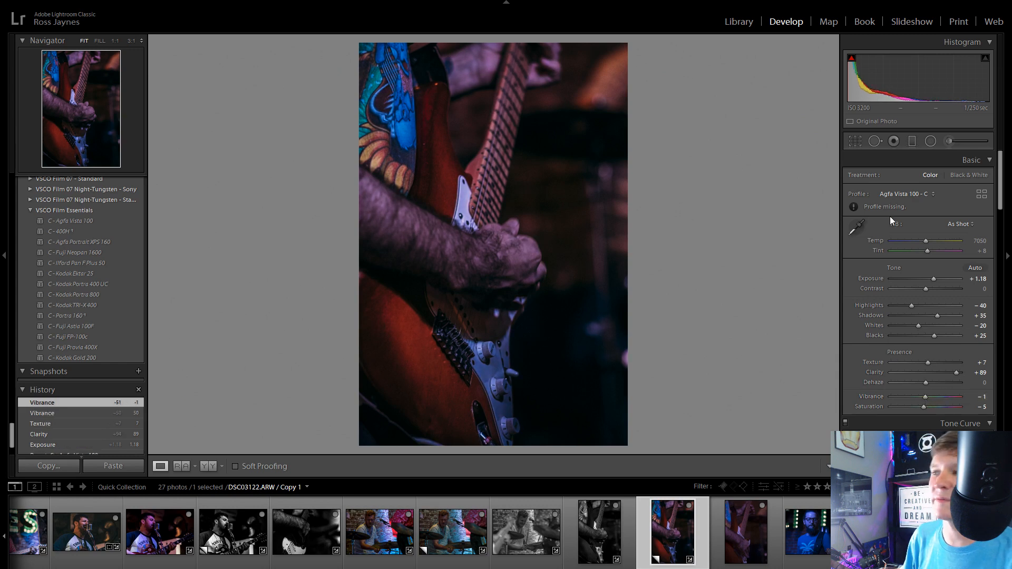
Sample the virtual copy's white balance from the guitarist's strumming hand and set Vibrance and Saturation to +24
left_click(856, 227)
left_click(531, 271)
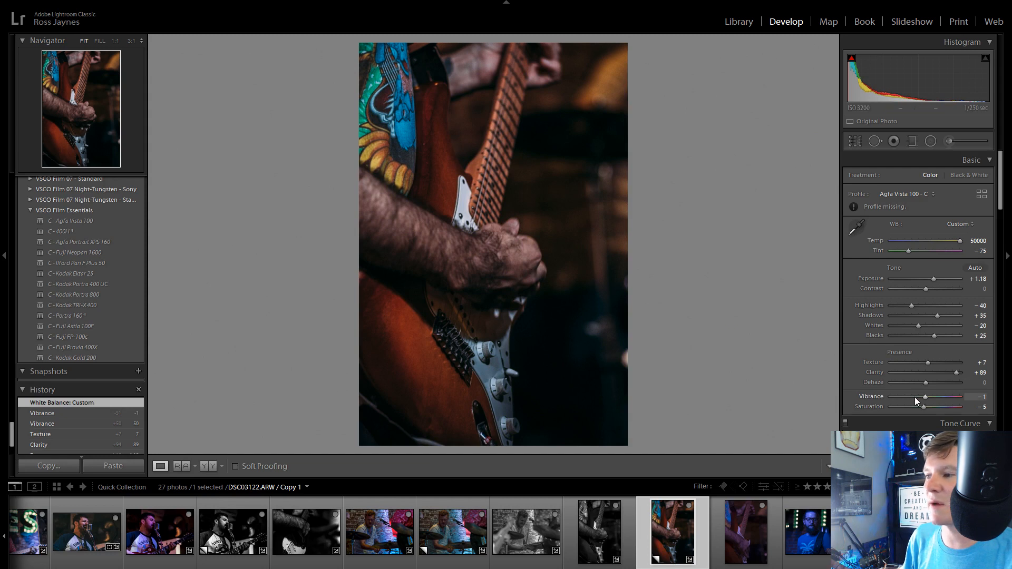
mouse_move(925, 395)
left_mouse_down()
mouse_move(945, 399)
mouse_move(932, 406)
left_mouse_up()
left_click_drag(937, 407, 934, 407)
left_click_drag(457, 232, 433, 298)
left_click_drag(487, 363, 480, 199)
Set the virtual copy's tone curve to Highlights +25, Lights -19 and Darks +26
scroll(887, 401, "down", 5)
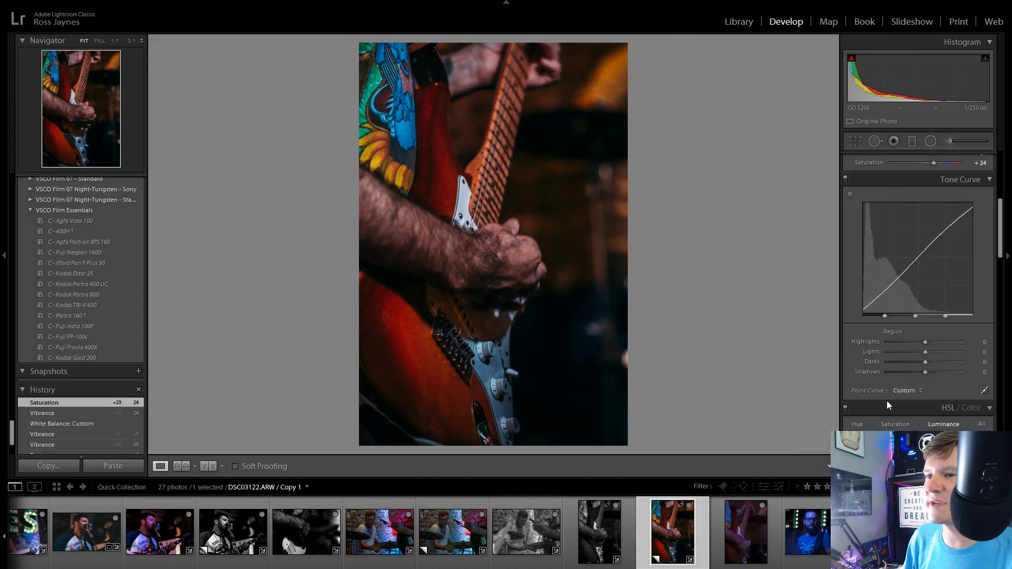
mouse_move(932, 342)
left_mouse_down()
mouse_move(950, 343)
mouse_move(917, 353)
mouse_move(931, 362)
left_mouse_up()
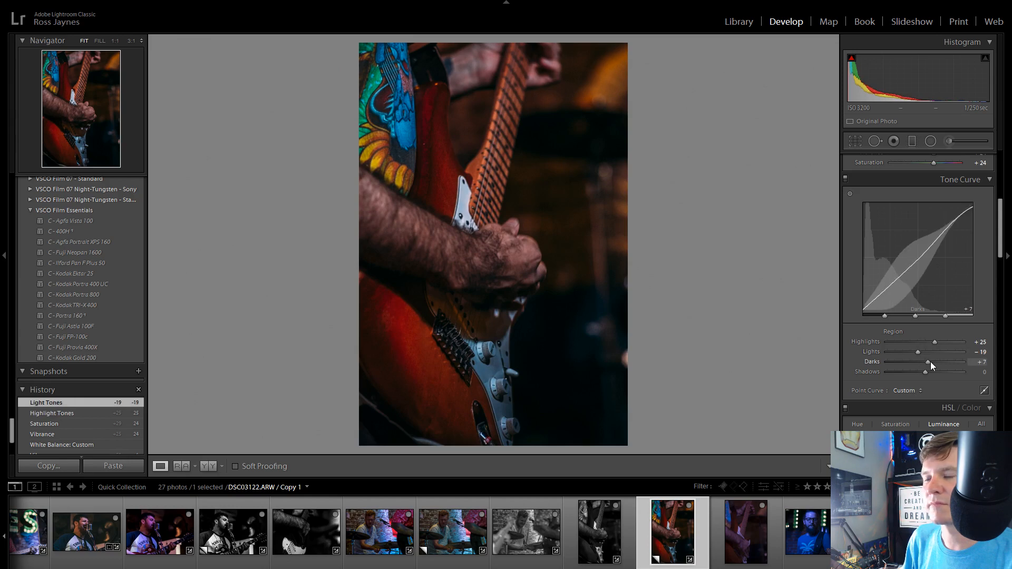
Set the virtual copy's Luminance noise reduction to 25
scroll(889, 388, "down", 3)
scroll(891, 390, "down", 5)
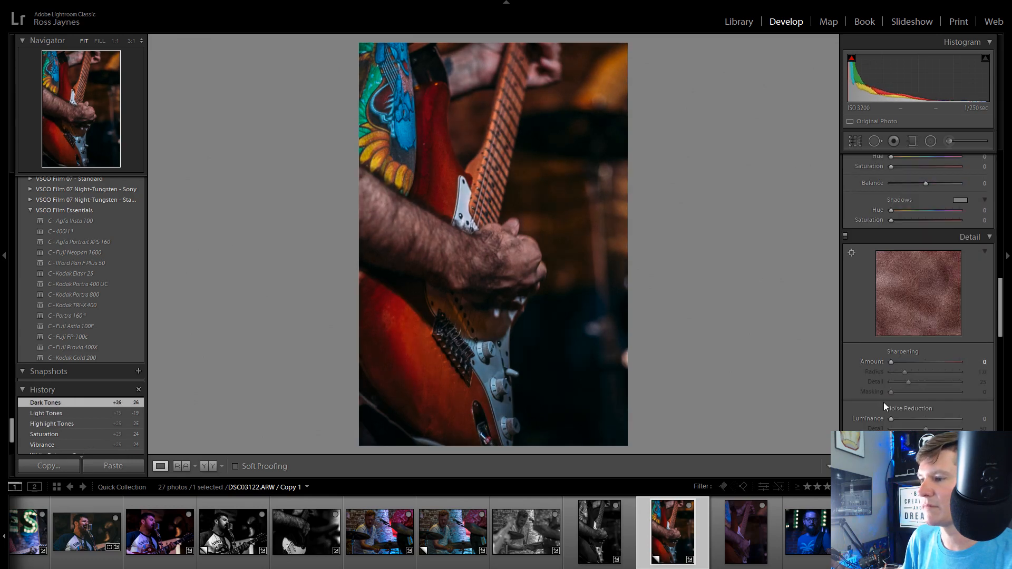
left_click_drag(897, 418, 908, 420)
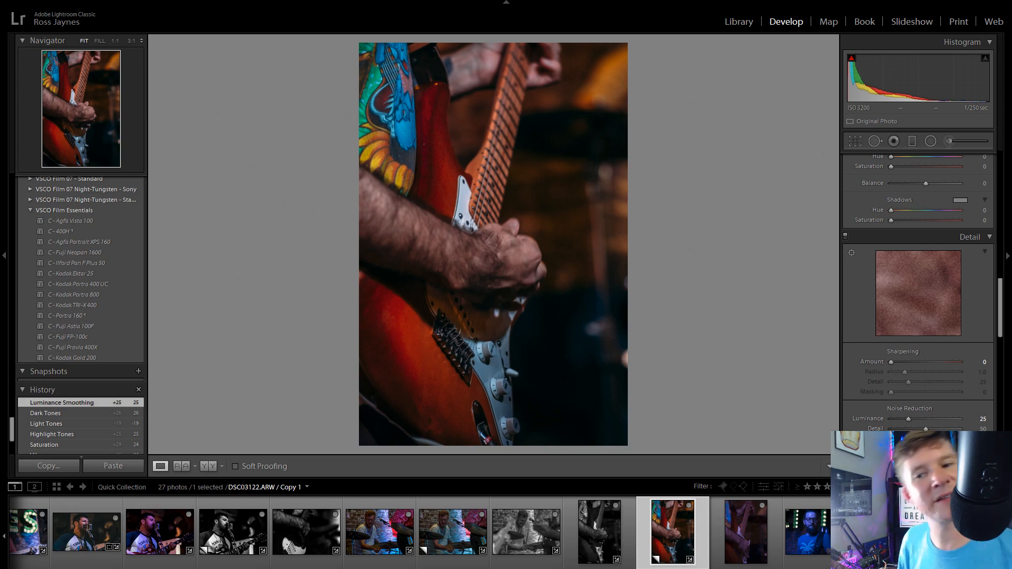
Select the vertical guitar photo DSC03123.ARW and browse the VSCO Film presets for it
left_click(746, 530)
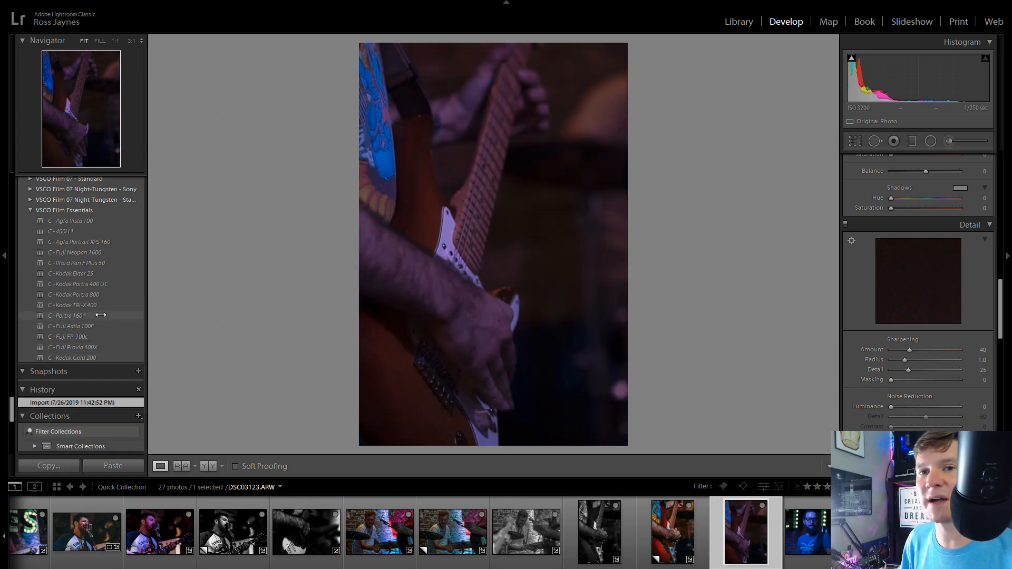
scroll(101, 316, "up", 6)
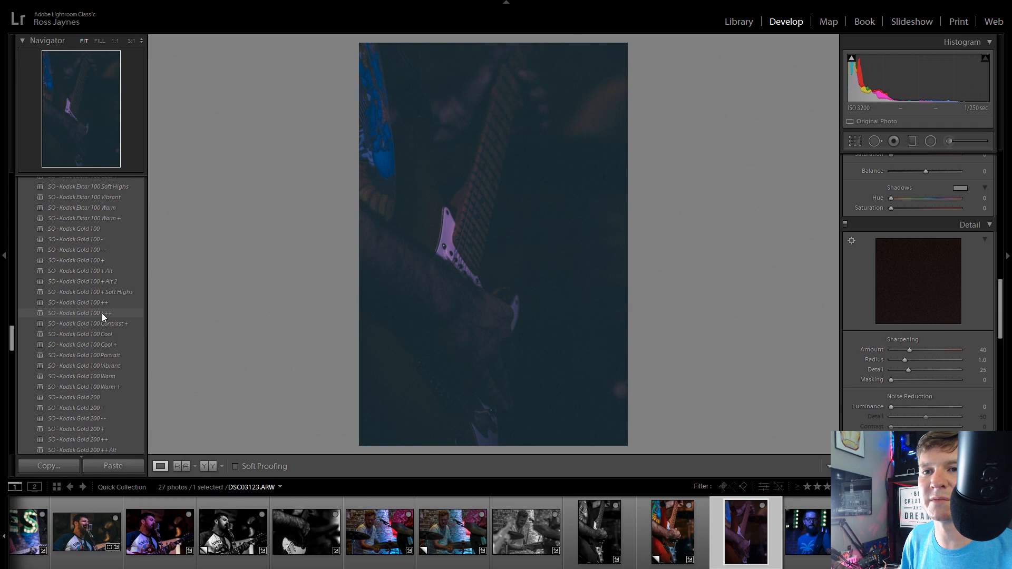
scroll(102, 313, "up", 10)
scroll(112, 331, "up", 5)
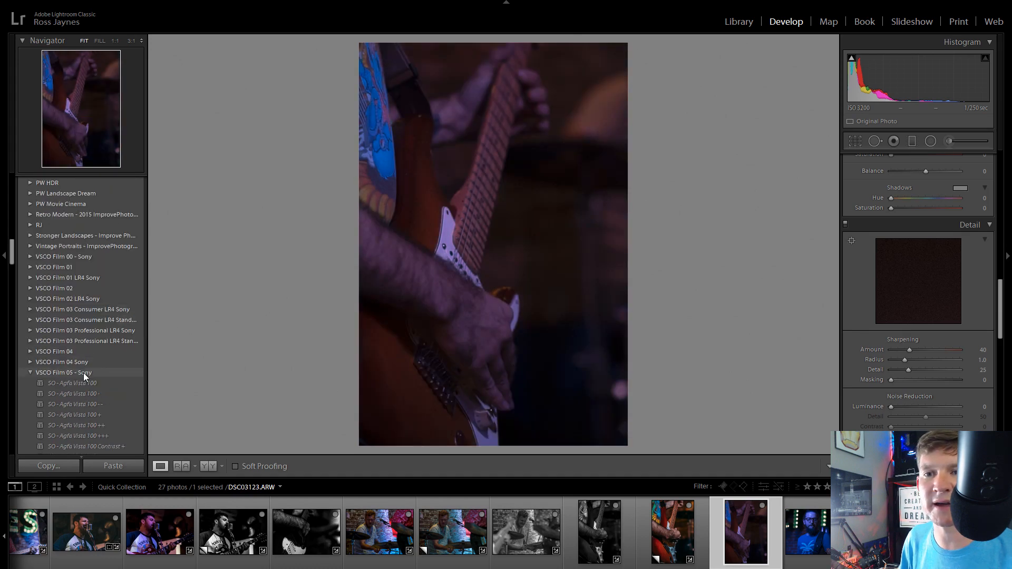
Browse the presets for the guitar close-up and apply the Bright color preset
scroll(99, 389, "down", 3)
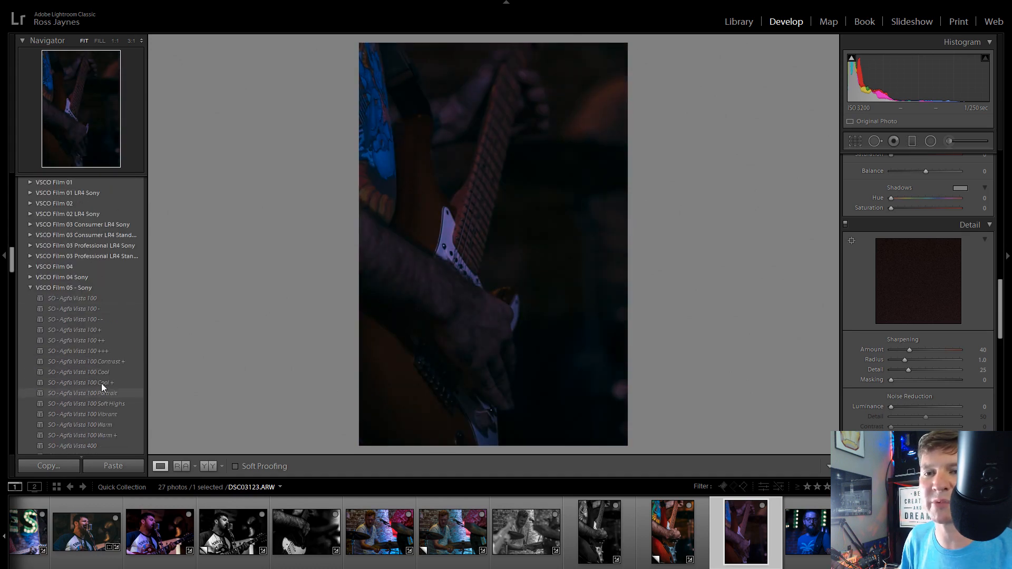
scroll(103, 355, "up", 10)
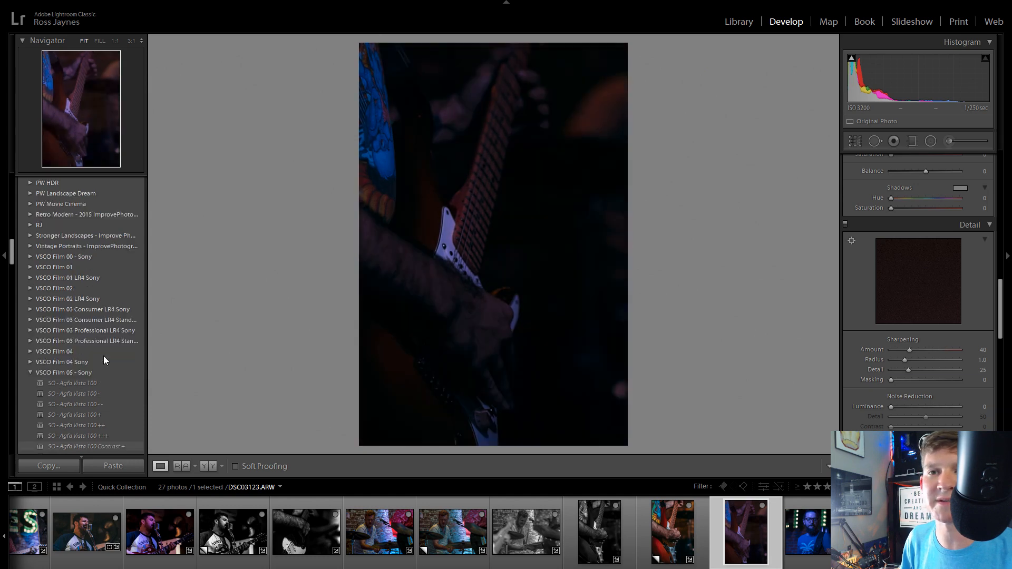
scroll(104, 356, "up", 5)
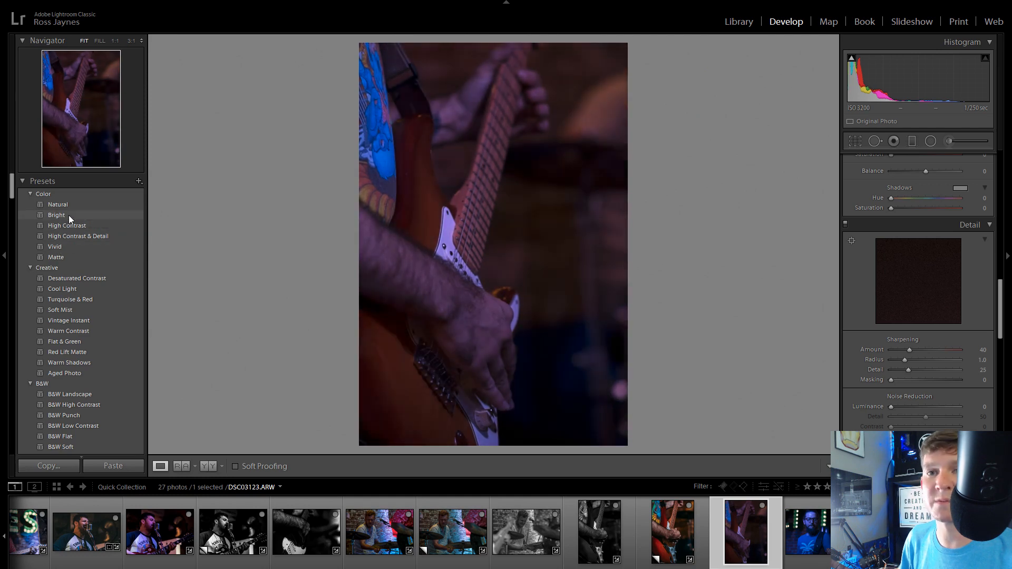
left_click(68, 215)
Correct the guitar close-up's white balance by sampling its white pickguard with the White Balance Selector
scroll(928, 235, "up", 10)
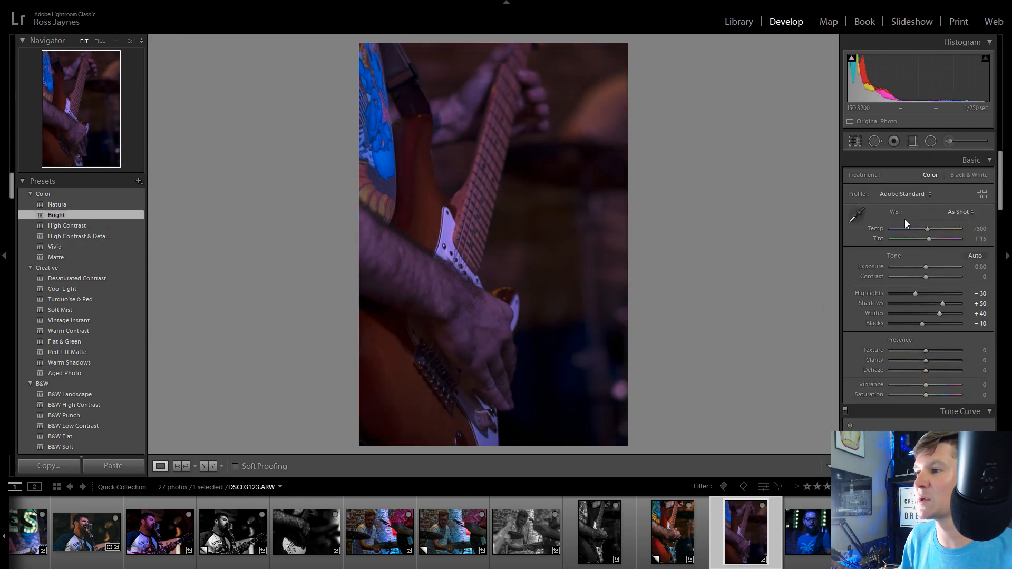
left_click(857, 215)
left_click(446, 235)
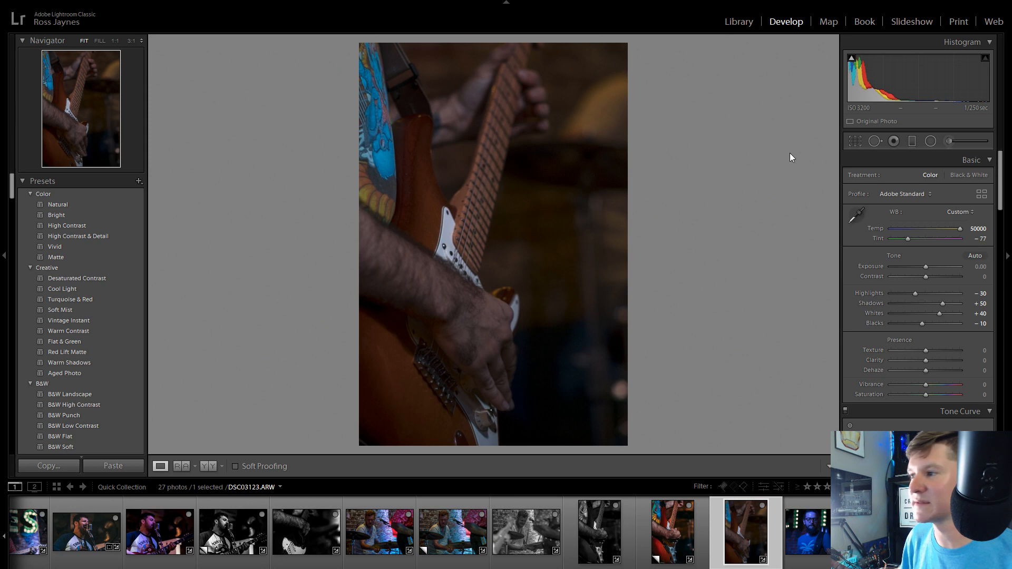
Set the guitar close-up's texture to −25, clarity to +65, vibrance to +30 and saturation to +42
mouse_move(926, 360)
left_mouse_down()
mouse_move(963, 361)
mouse_move(945, 369)
mouse_move(906, 352)
mouse_move(917, 354)
left_mouse_up()
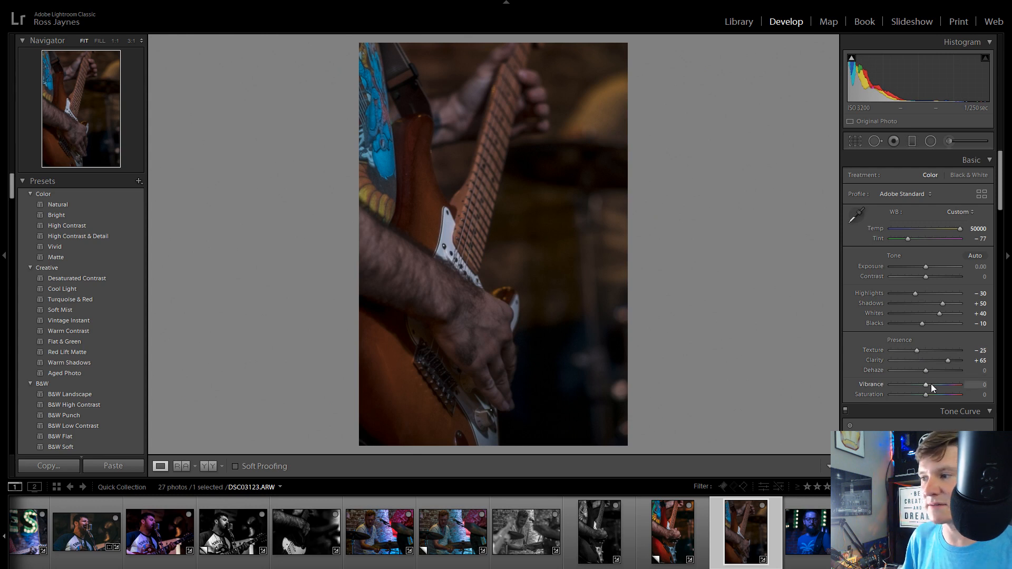
mouse_move(931, 384)
left_mouse_down()
mouse_move(945, 388)
mouse_move(938, 394)
left_mouse_up()
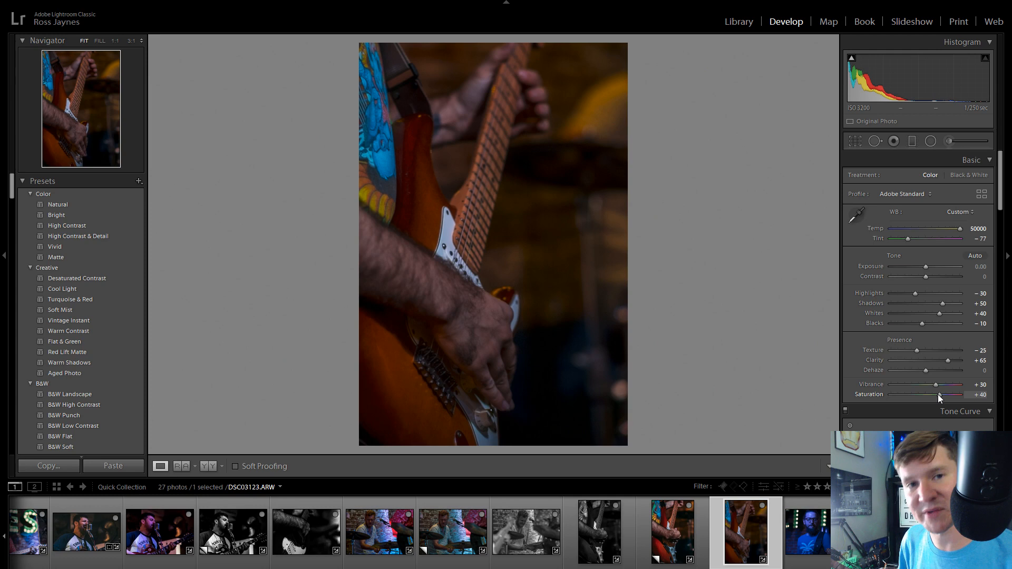
left_click_drag(937, 394, 939, 394)
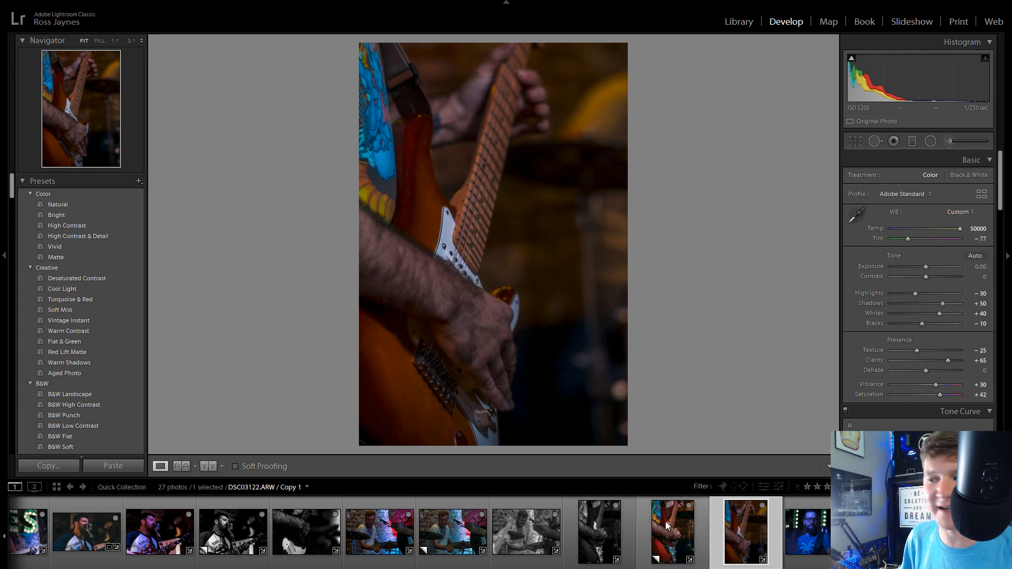
Set the temperature of DSC03126.ARW to 6428 and its tint to −29, and create a virtual copy of the photo
left_click(802, 532)
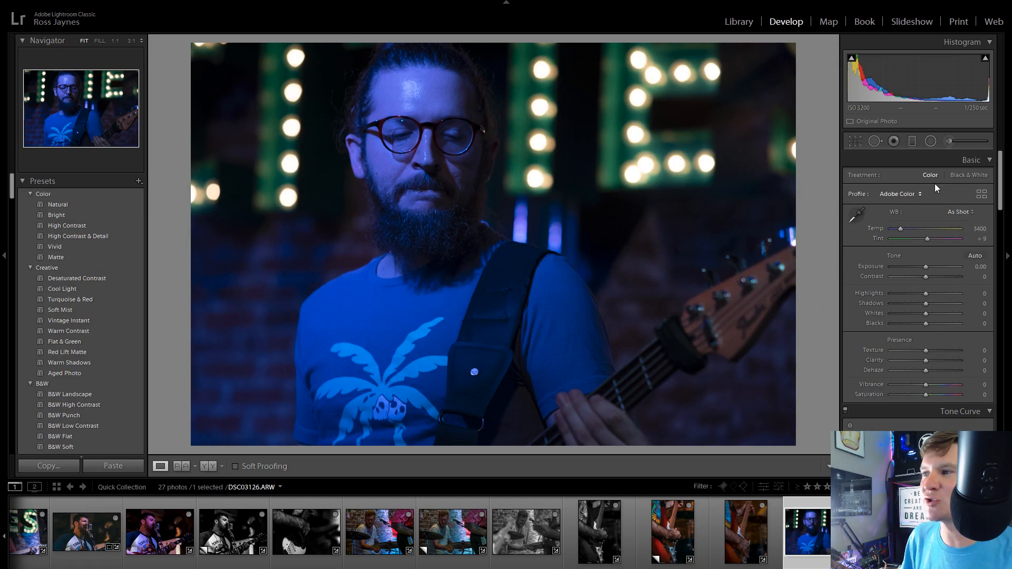
mouse_move(902, 230)
left_mouse_down()
mouse_move(937, 229)
mouse_move(923, 232)
left_mouse_up()
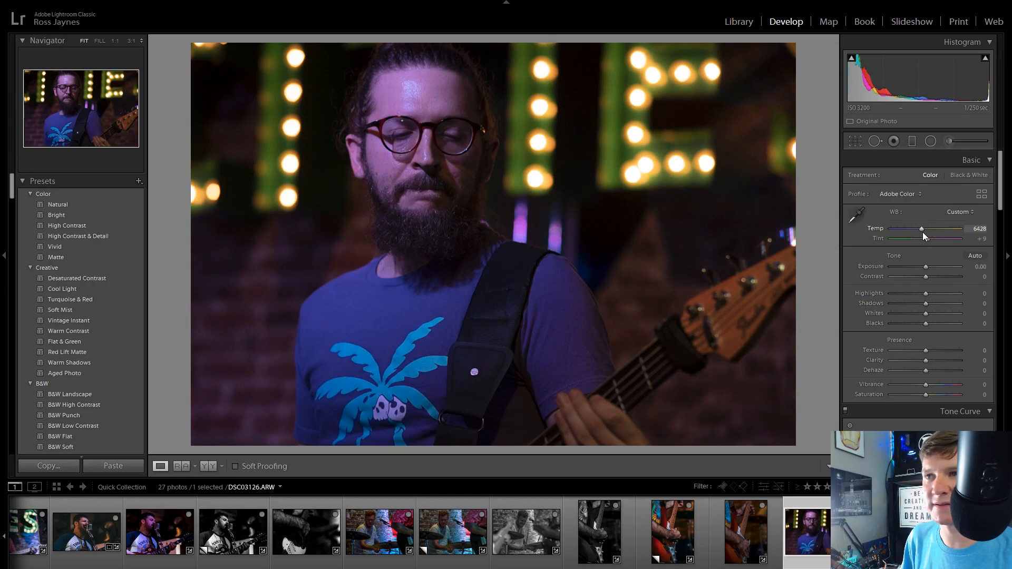
left_click_drag(929, 239, 917, 247)
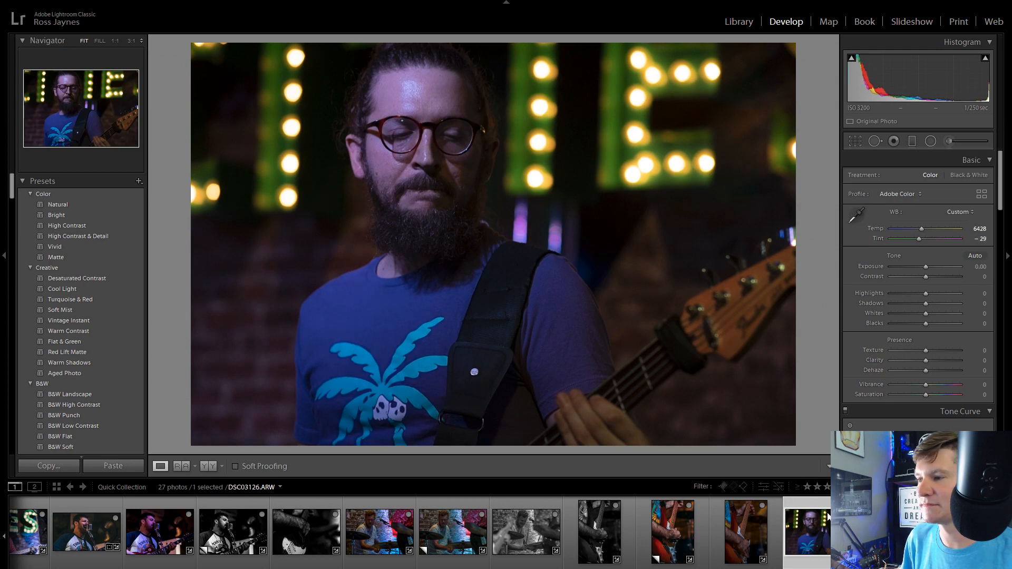
right_click(820, 529)
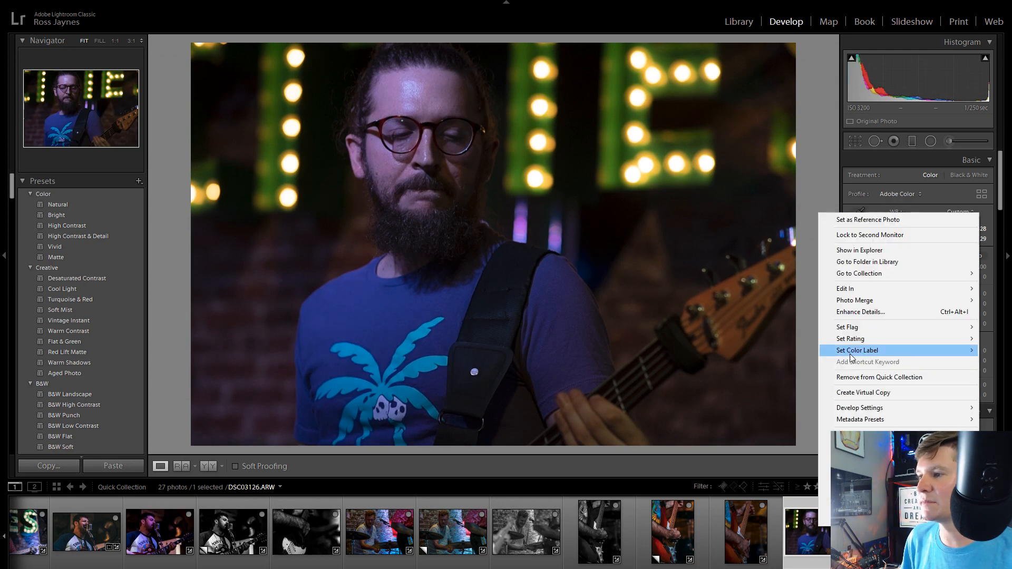
left_click(864, 393)
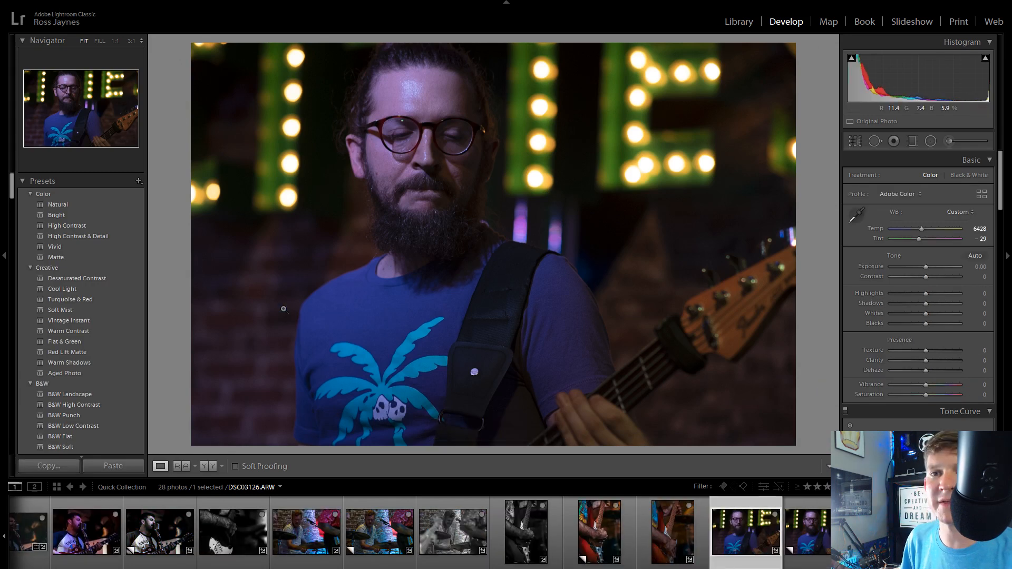
Apply the B&W Split Tone preset to the original bassist photo and set highlights +22, shadows −13, whites +39, blacks −8 and contrast +18
scroll(121, 332, "down", 5)
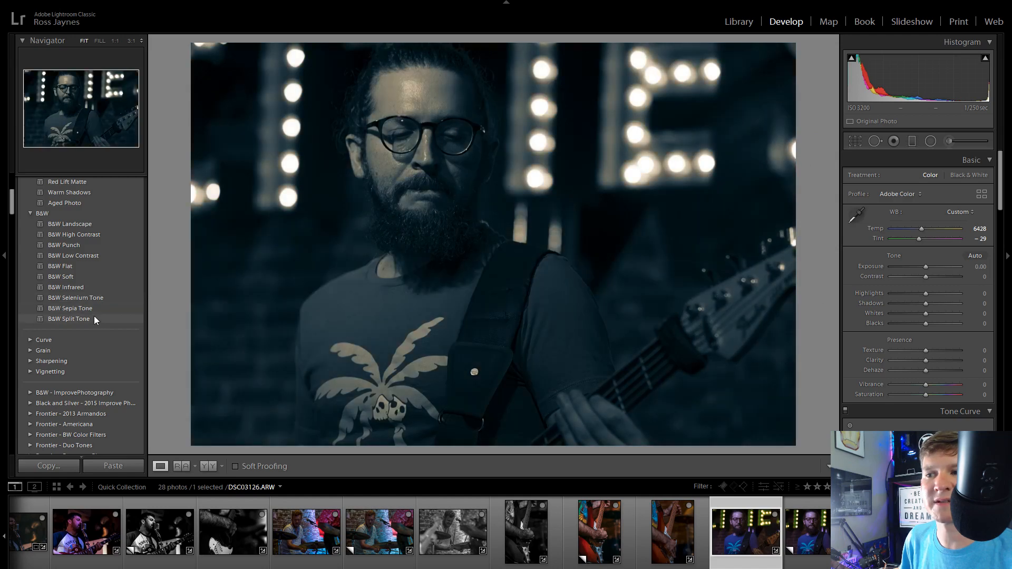
left_click(94, 318)
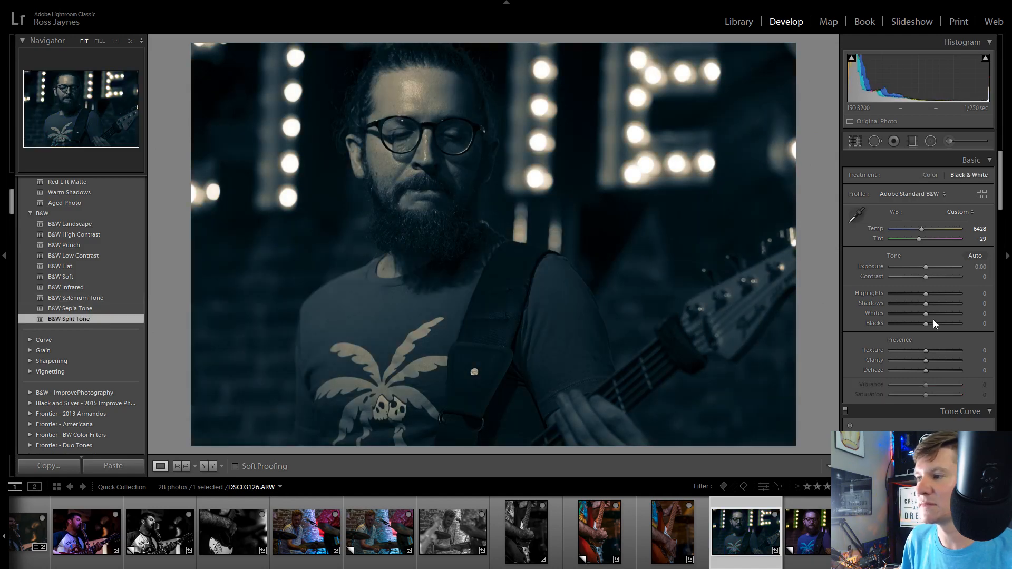
left_click_drag(925, 294, 921, 323)
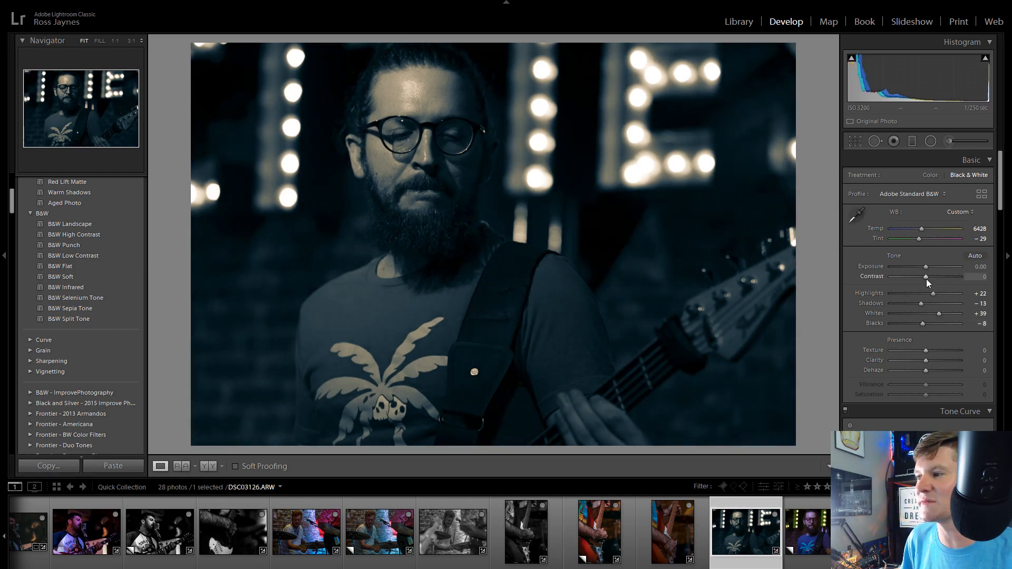
left_click_drag(925, 279, 932, 276)
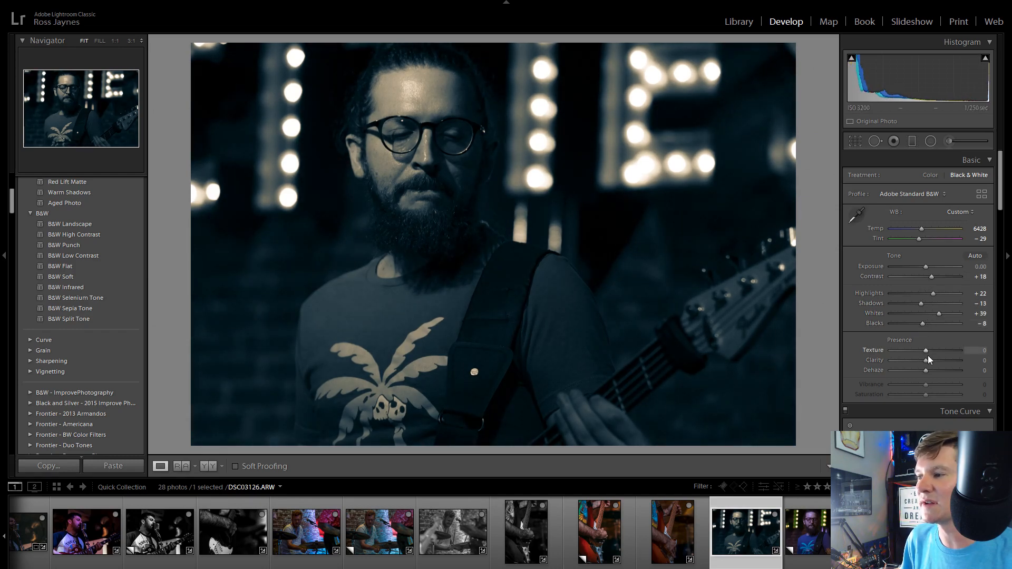
Set the split-toned photo's clarity to +47 and texture to −28, and adjust the tone curve's region sliders
left_click_drag(928, 356, 957, 356)
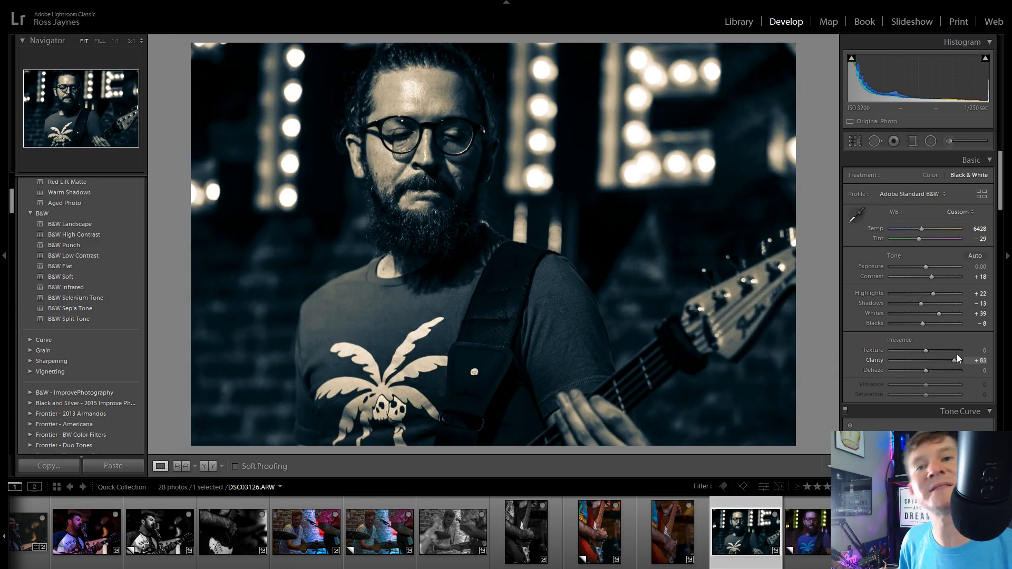
left_click_drag(957, 355, 918, 353)
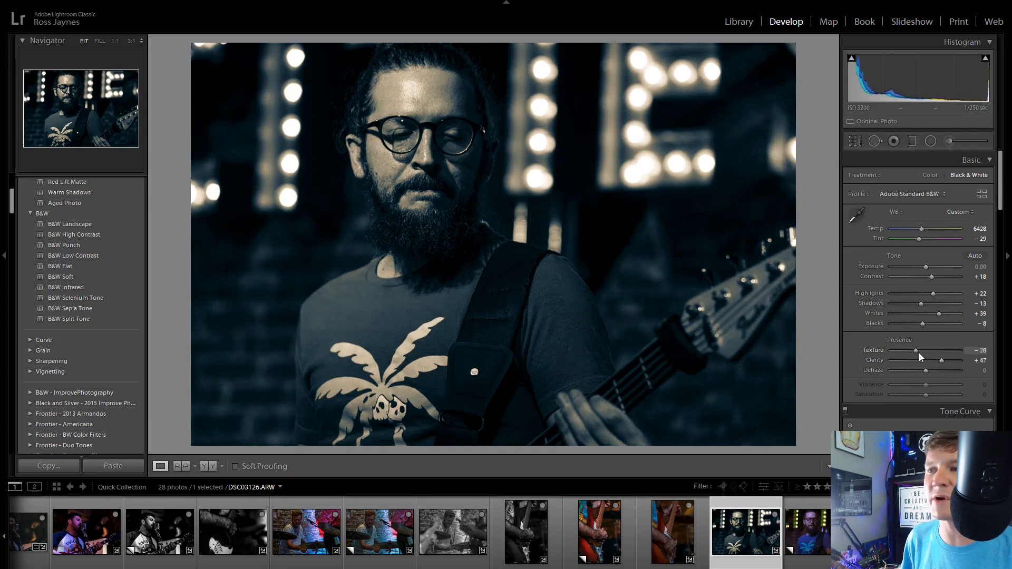
scroll(902, 379, "down", 5)
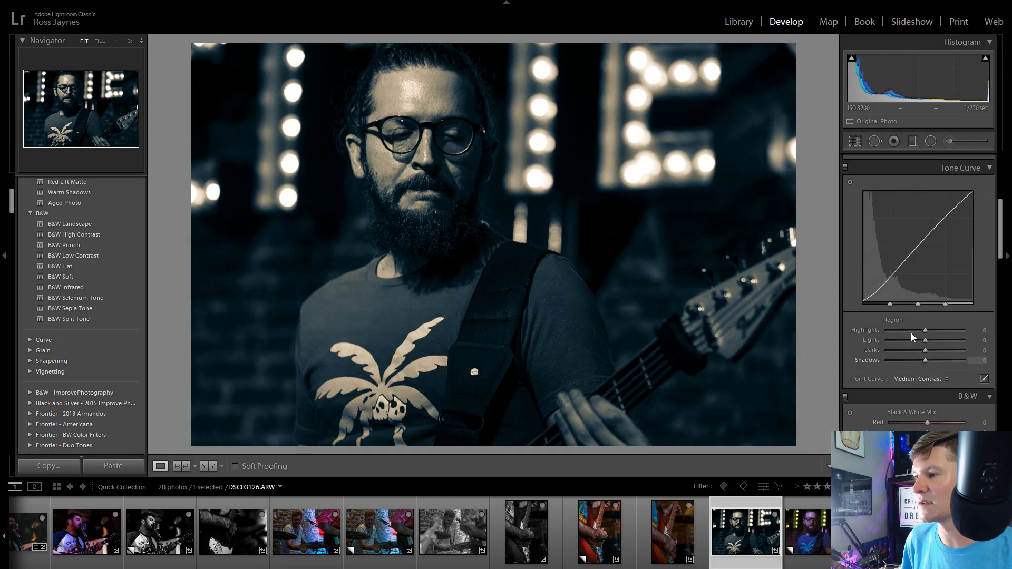
left_click_drag(927, 333, 924, 360)
Select the virtual copy of DSC03126.ARW and apply the C - 400H preset from VSCO Film Essentials
key("ctrl+apostrophe")
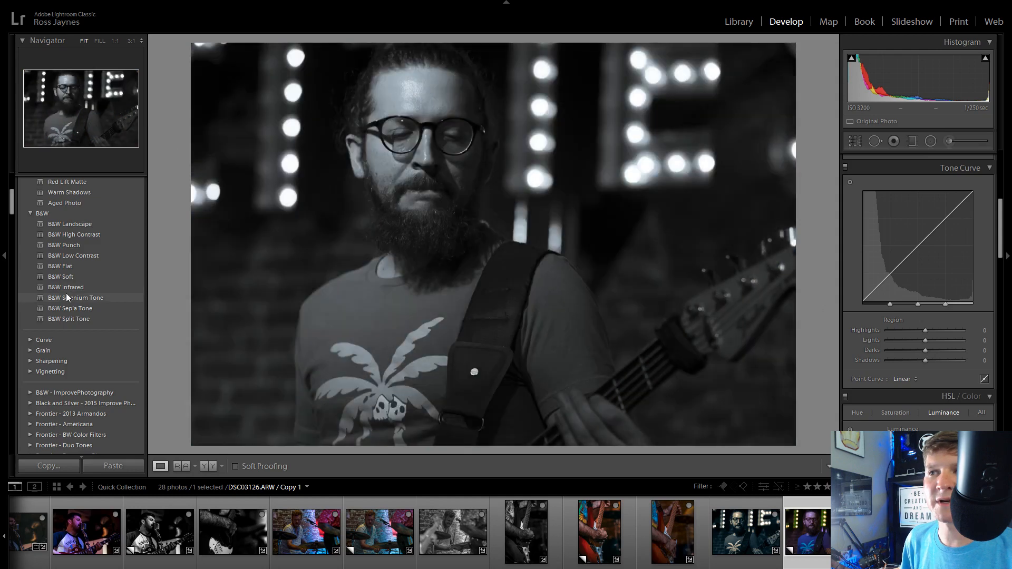
scroll(66, 293, "up", 4)
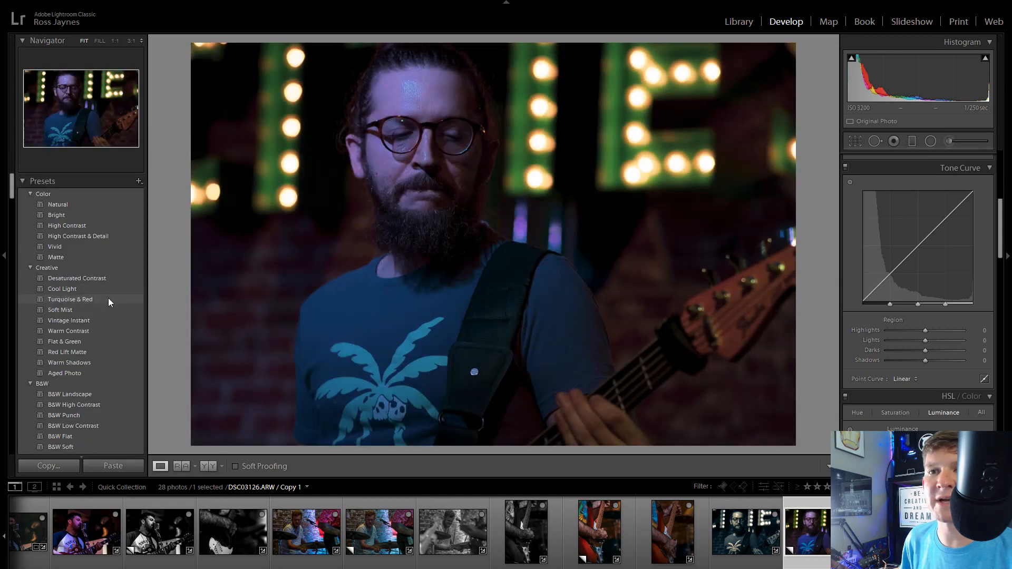
scroll(110, 293, "down", 10)
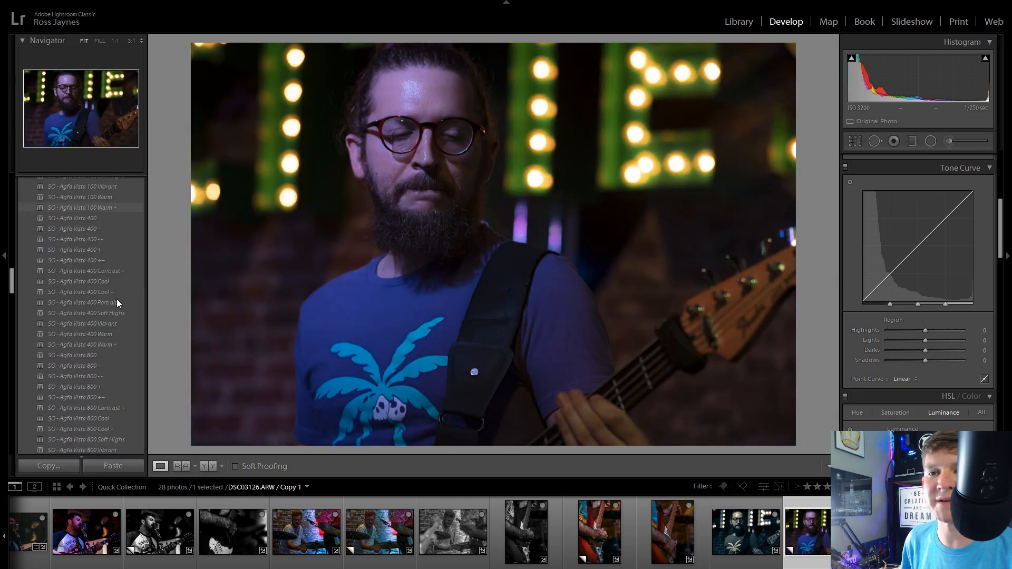
scroll(101, 222, "down", 5)
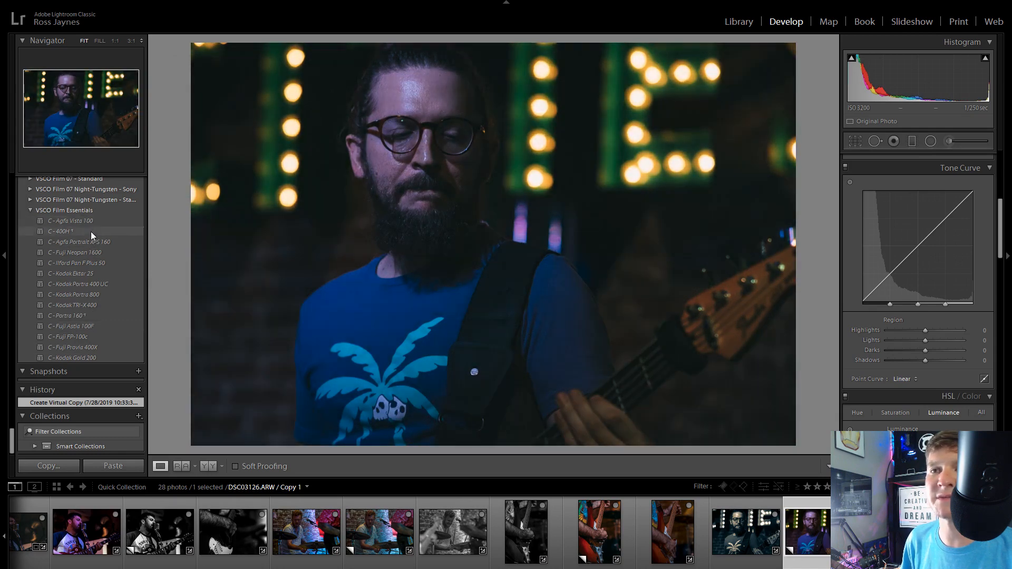
left_click(91, 232)
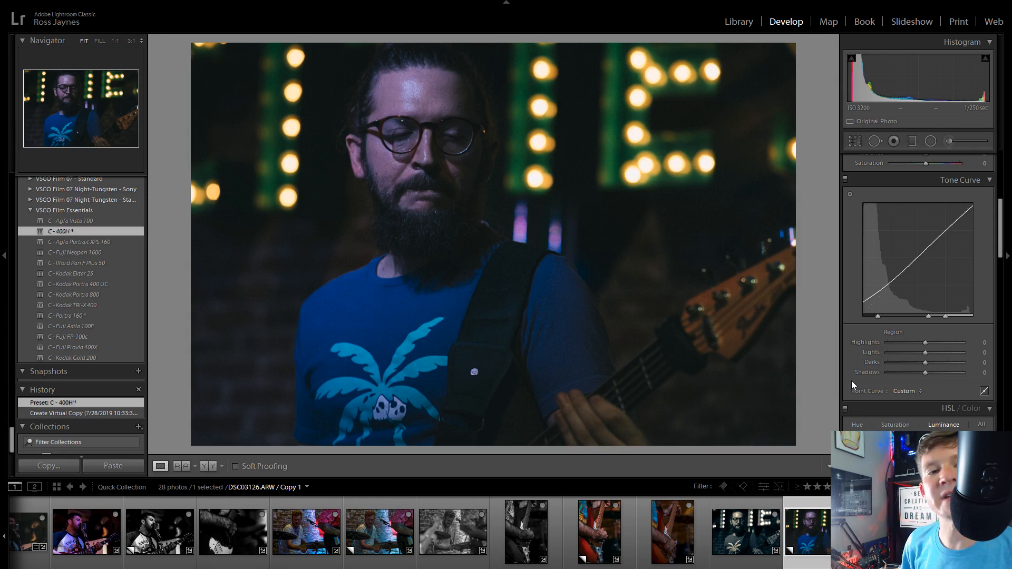
Set the virtual copy's clarity to +45, highlights to +1 and vibrance to +25
scroll(916, 369, "up", 5)
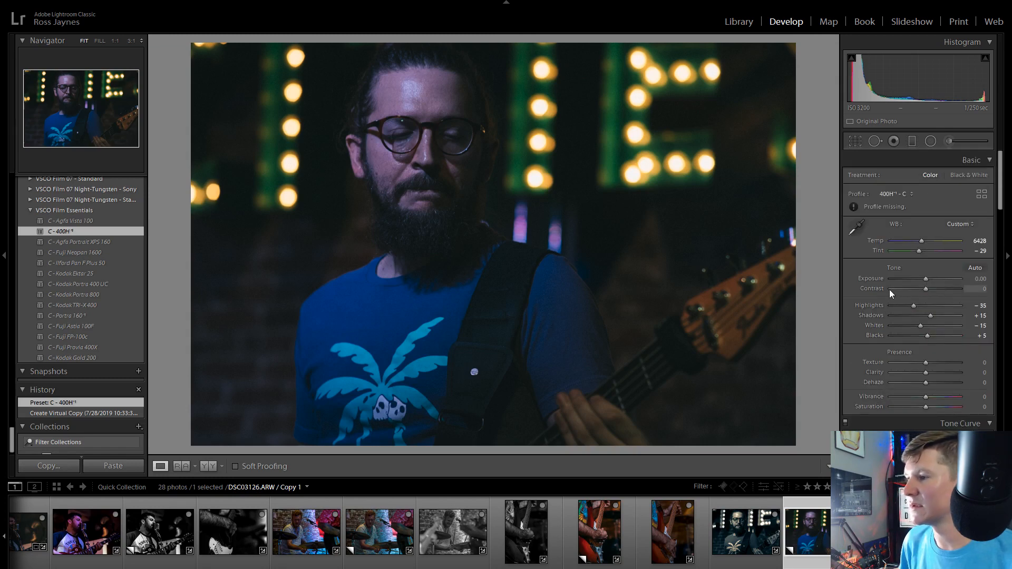
mouse_move(926, 374)
left_mouse_down()
mouse_move(957, 373)
mouse_move(941, 373)
left_mouse_up()
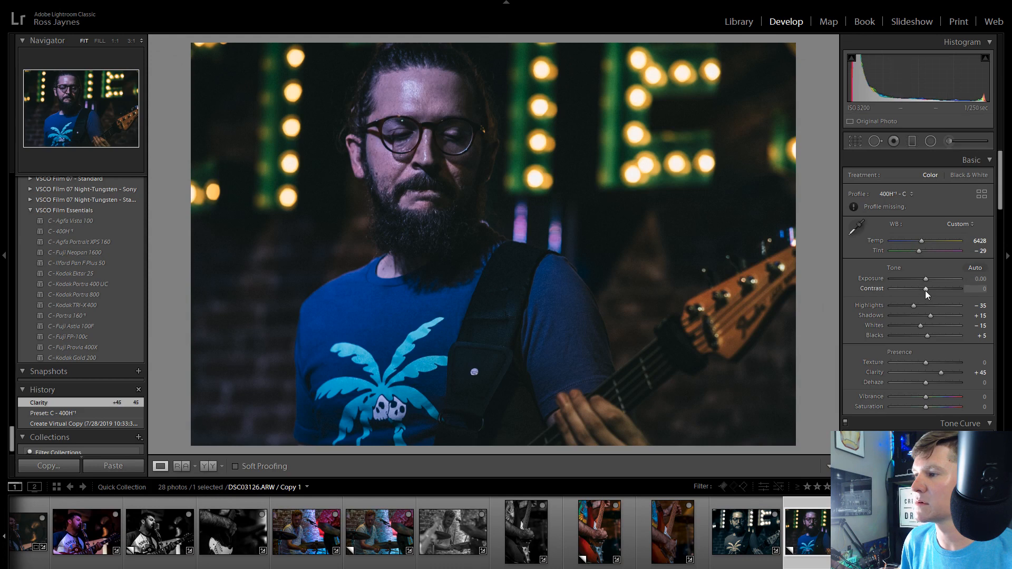
mouse_move(918, 306)
left_mouse_down()
mouse_move(902, 305)
mouse_move(933, 306)
mouse_move(924, 303)
left_mouse_up()
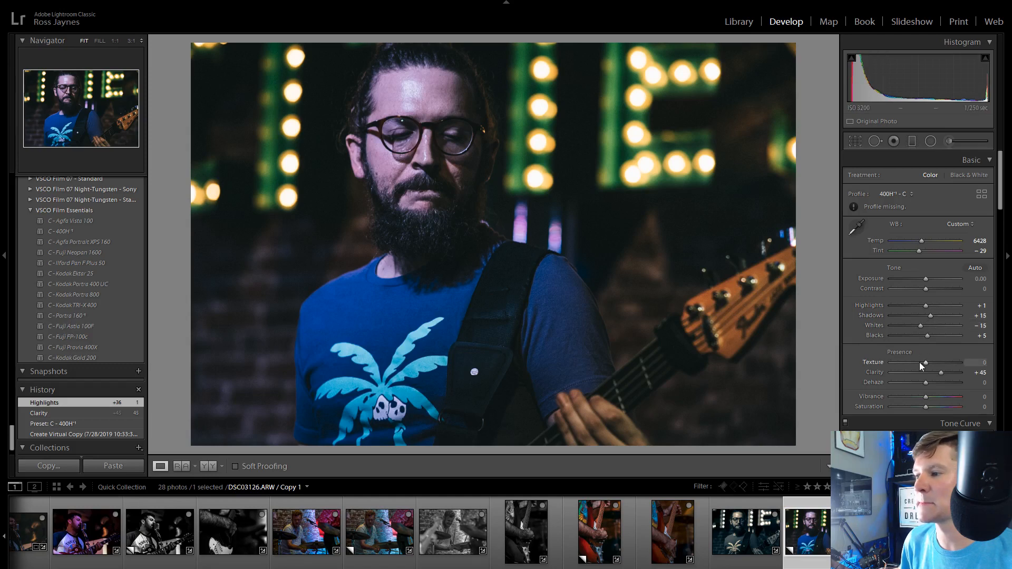
left_click_drag(923, 396, 937, 397)
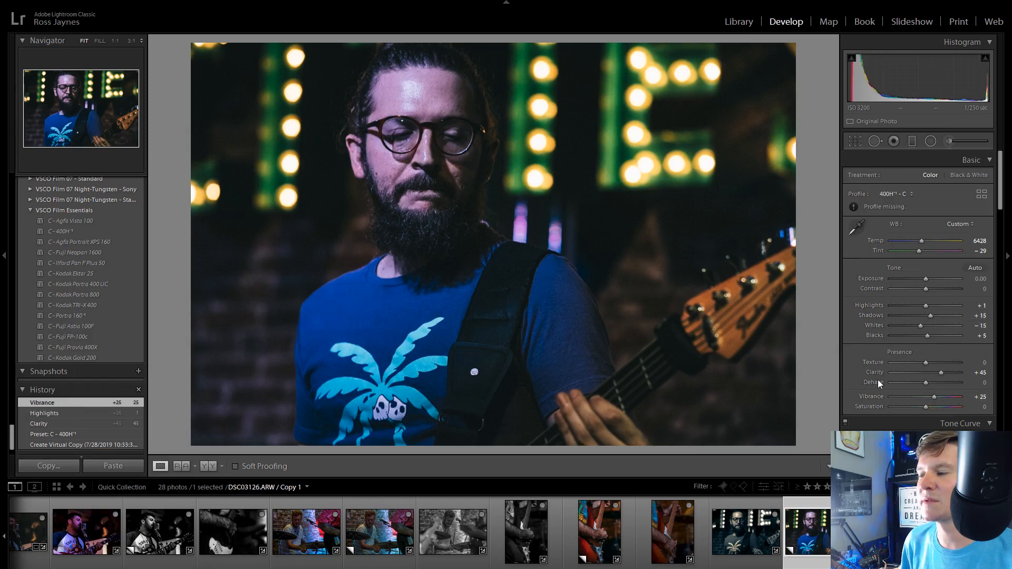
Reset the virtual copy's grain amount to 0 in the effects settings
scroll(877, 380, "down", 3)
scroll(894, 398, "down", 15)
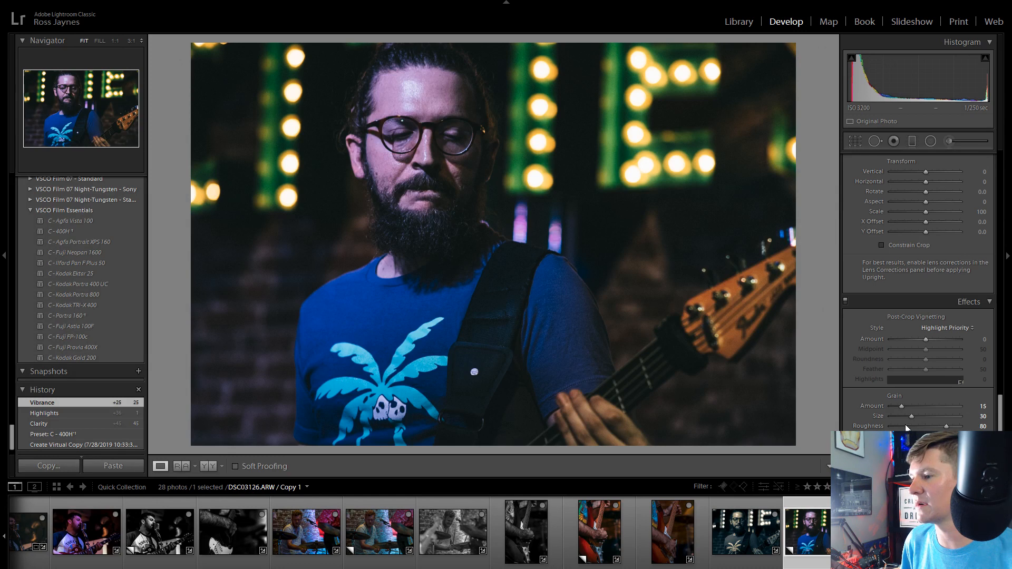
double_click(902, 406)
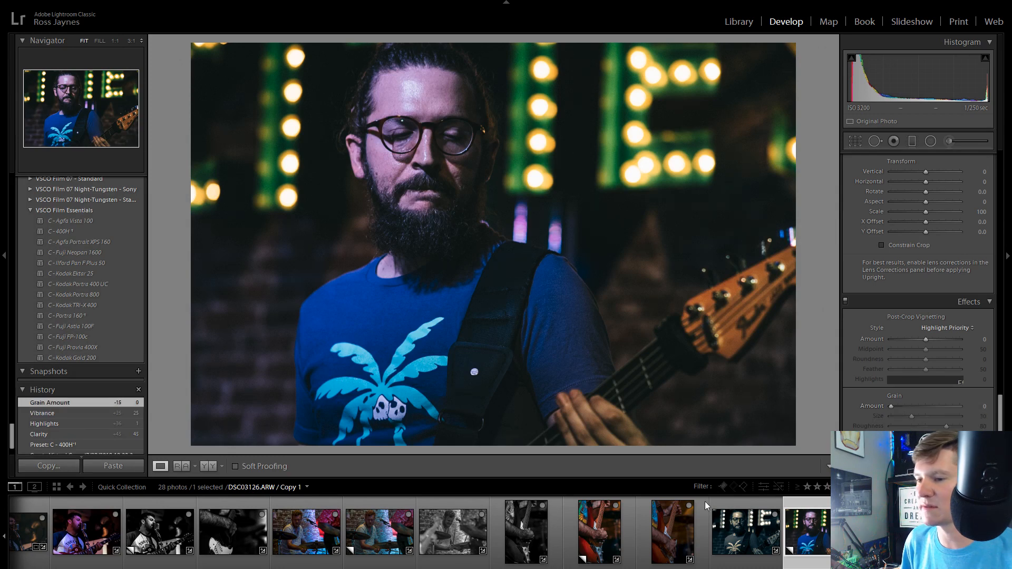
Review the edited photos one by one from DSC03102.ARW to the virtual copy of DSC03126.ARW
left_click(329, 538)
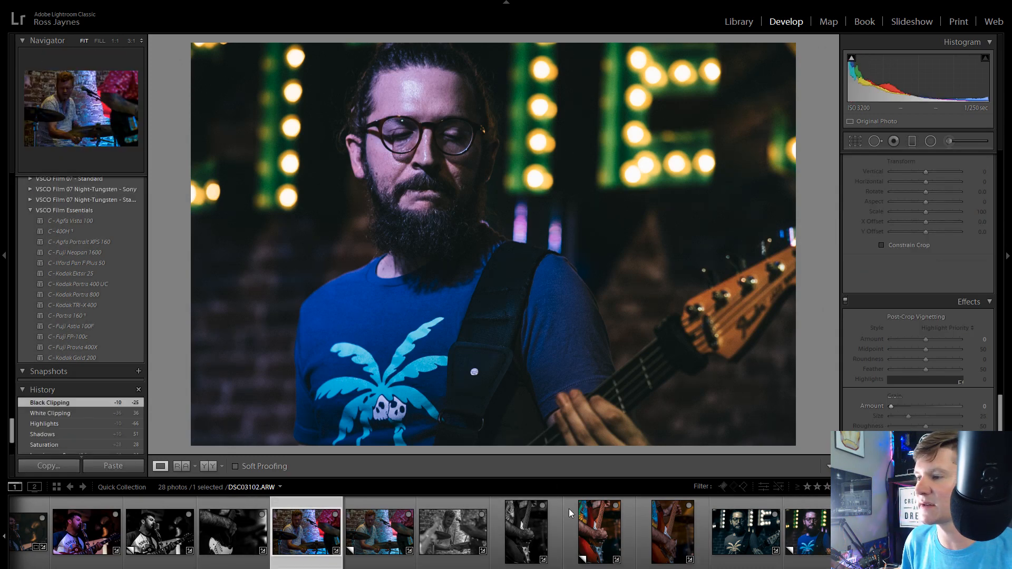
key("Right")
key("Right")
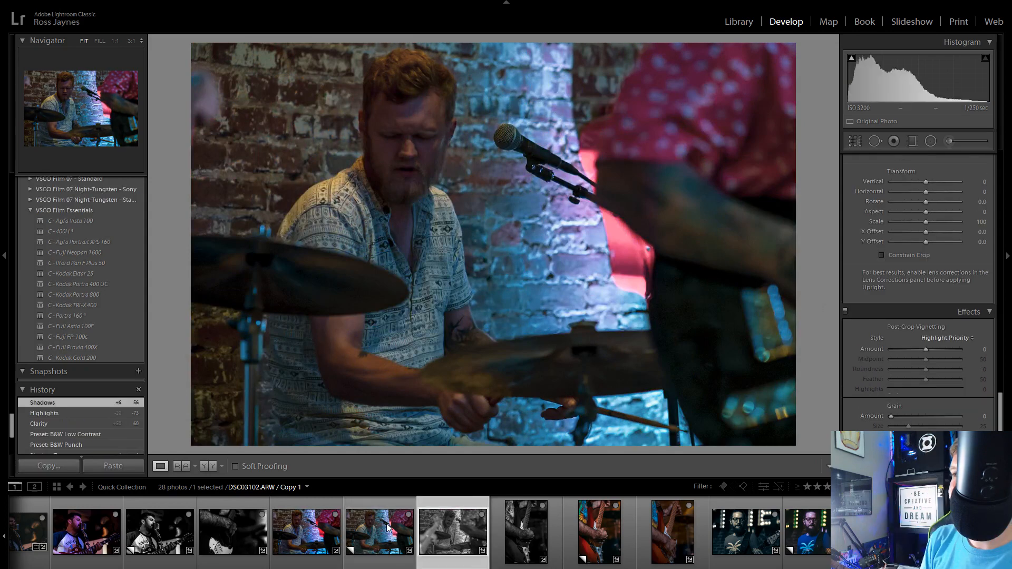
key("Right")
key("Right")
key("Right")
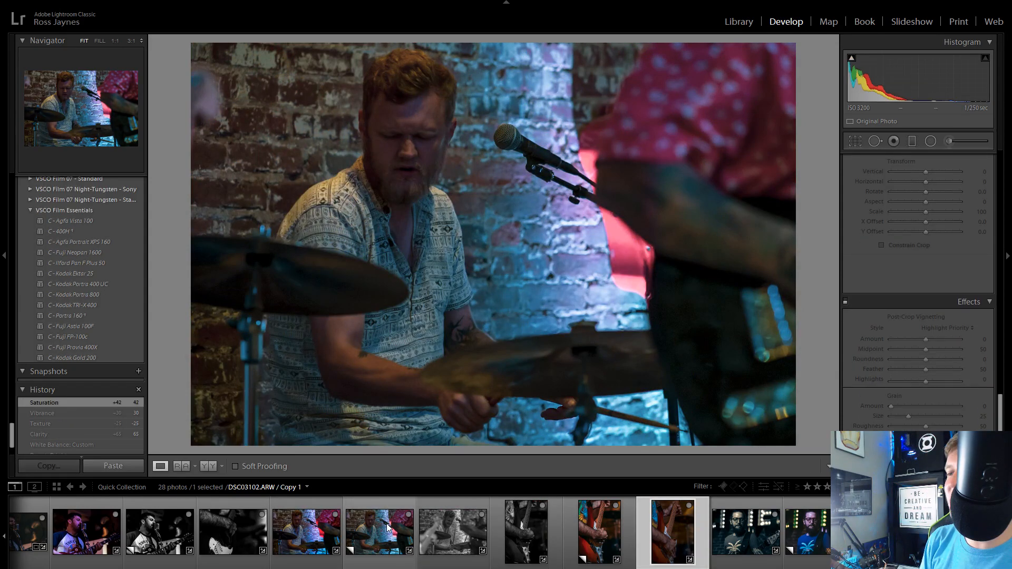
key("Right")
key("Right")
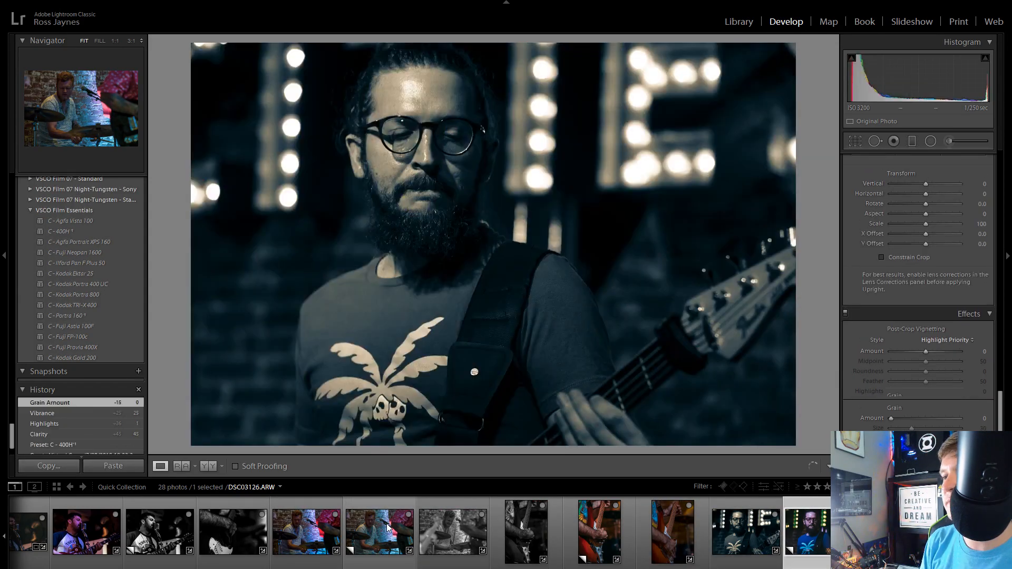
Review the edited photos one by one backwards from DSC03126.ARW to the first photo, DSC03007.ARW
key("Left")
key("Left")
key("Left")
key("Left")
key("Left")
key("Left")
key("Left")
key("Left")
key("Left")
key("Left")
key("Left")
key("Left")
key("Left")
key("Left")
key("Left")
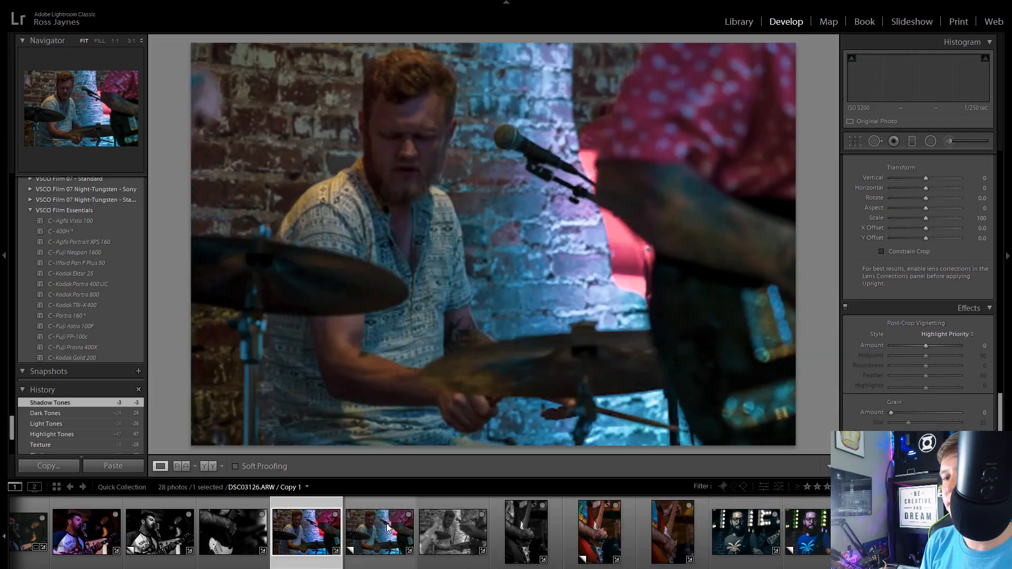
key("Left")
key("Left")
key("Left")
key("Left")
key("Left")
key("Left")
key("Left")
key("Left")
key("Left")
key("Left")
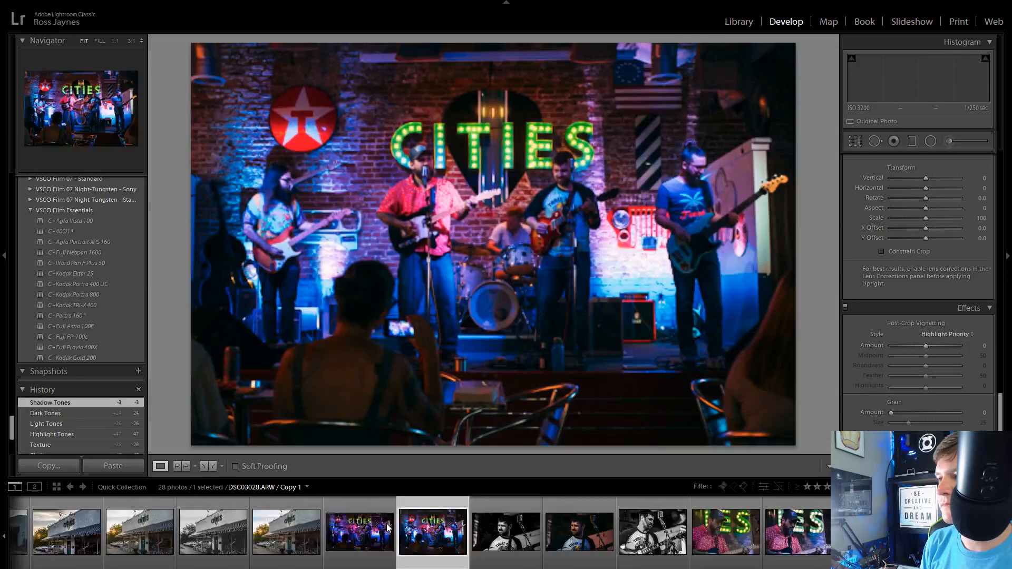
key("Left")
key("Left")
key("Left")
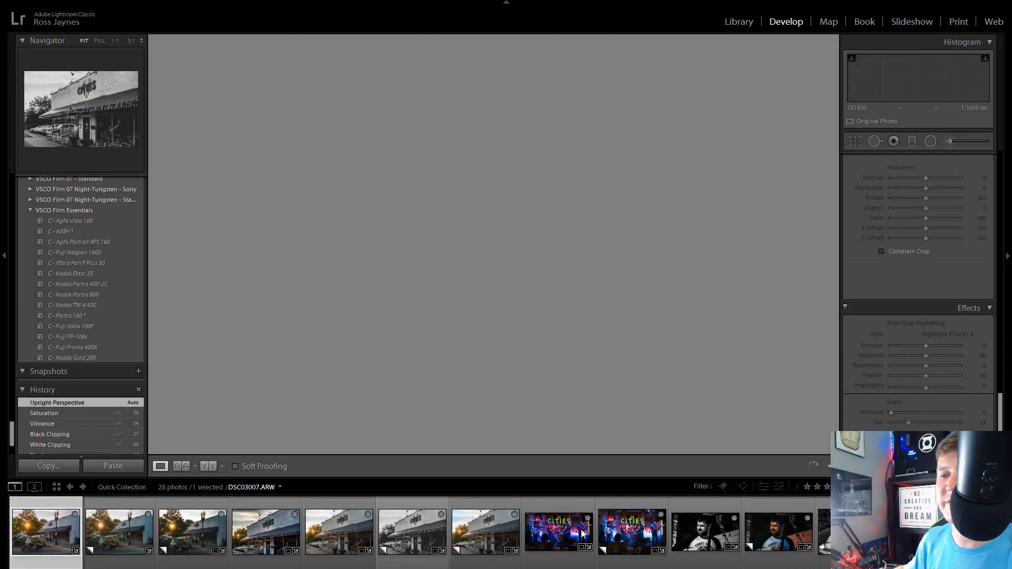
Select the unedited DSC03136.ARW and set its clarity to +100 and highlights to -19
scroll(568, 521, "down", 10)
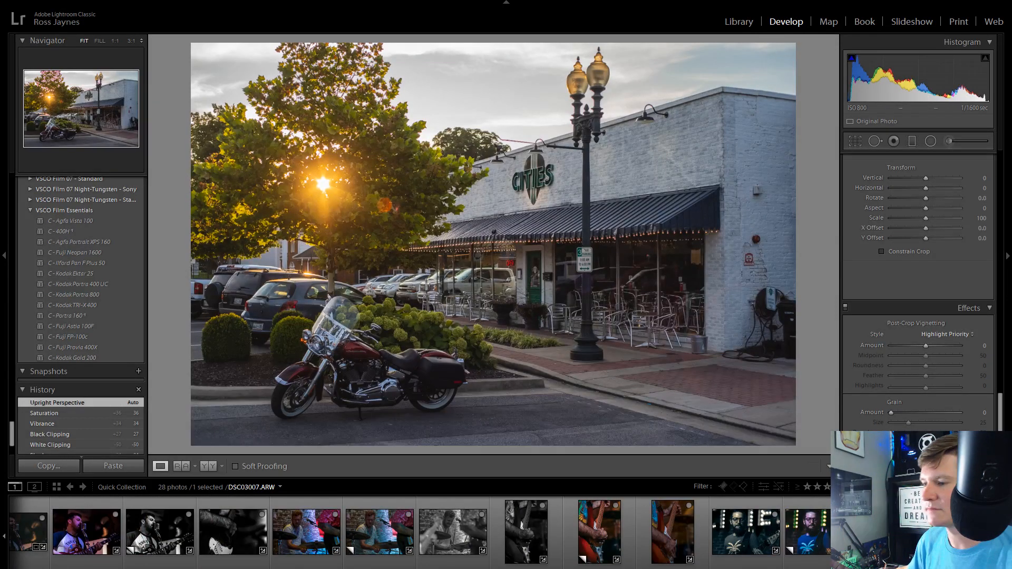
left_click(965, 531)
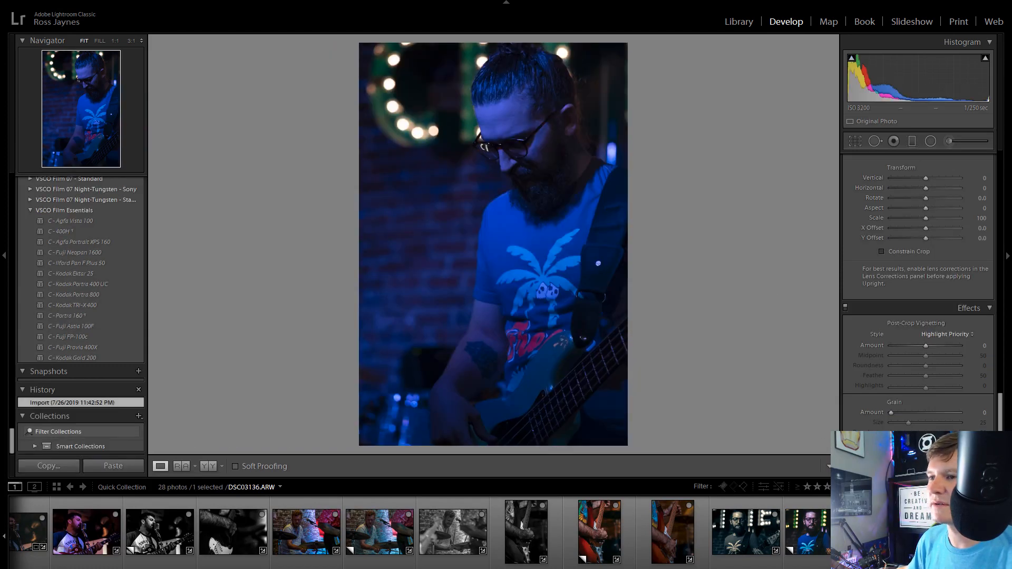
scroll(944, 350, "up", 10)
scroll(944, 350, "up", 10)
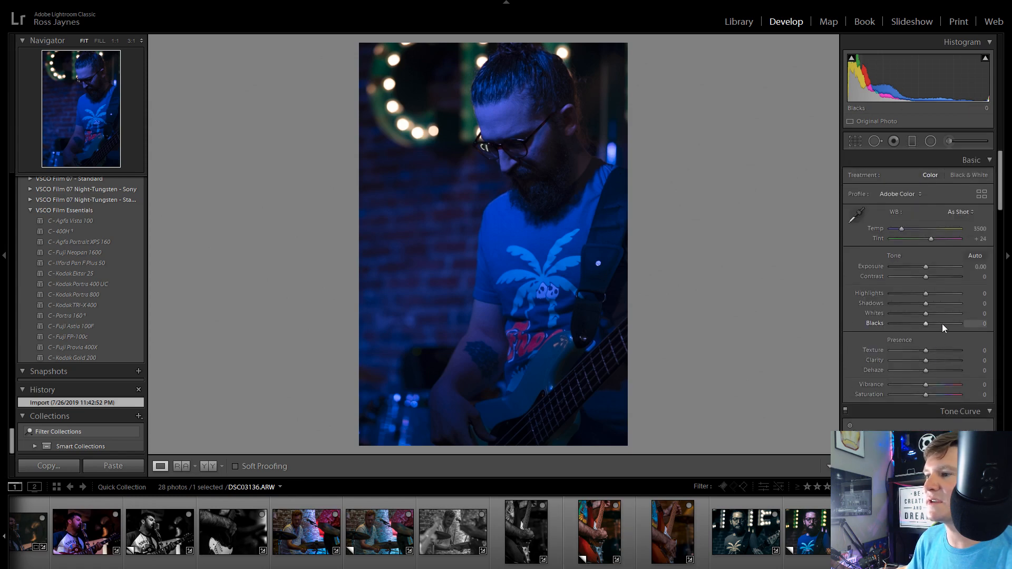
left_click_drag(924, 360, 967, 359)
left_click_drag(925, 295, 919, 296)
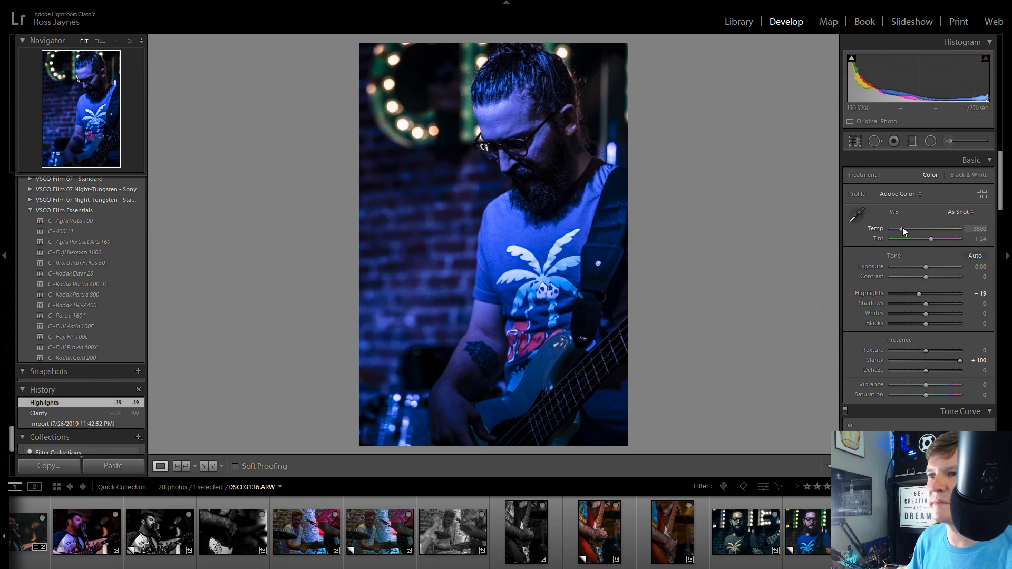
Set the white balance temperature to 4519, tint to -17 and vibrance to +36, and inspect the bassist's face at full size
left_click_drag(903, 227, 920, 244)
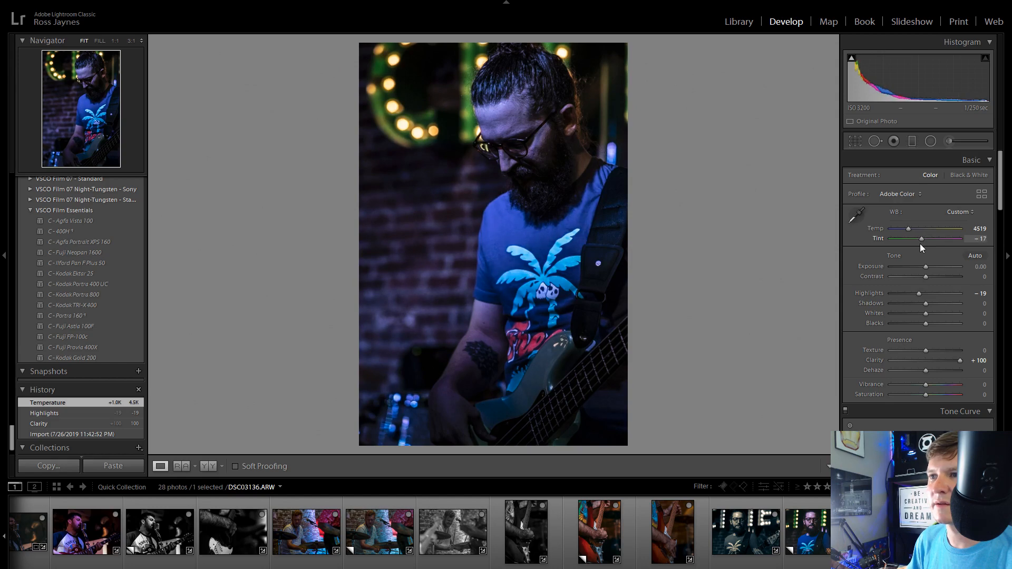
mouse_move(926, 384)
left_mouse_down()
mouse_move(915, 384)
mouse_move(939, 386)
left_mouse_up()
left_click(525, 170)
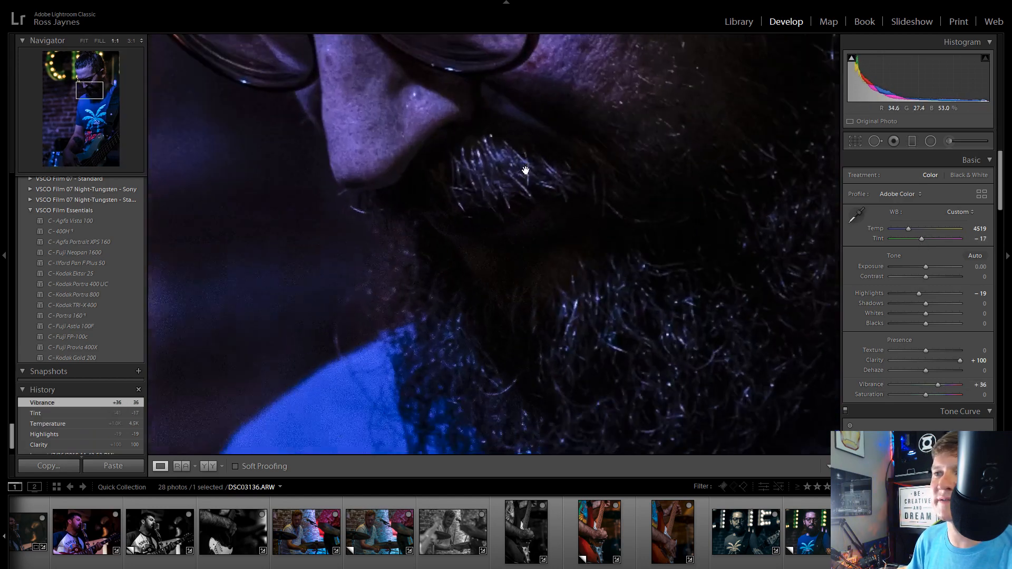
left_click(516, 129)
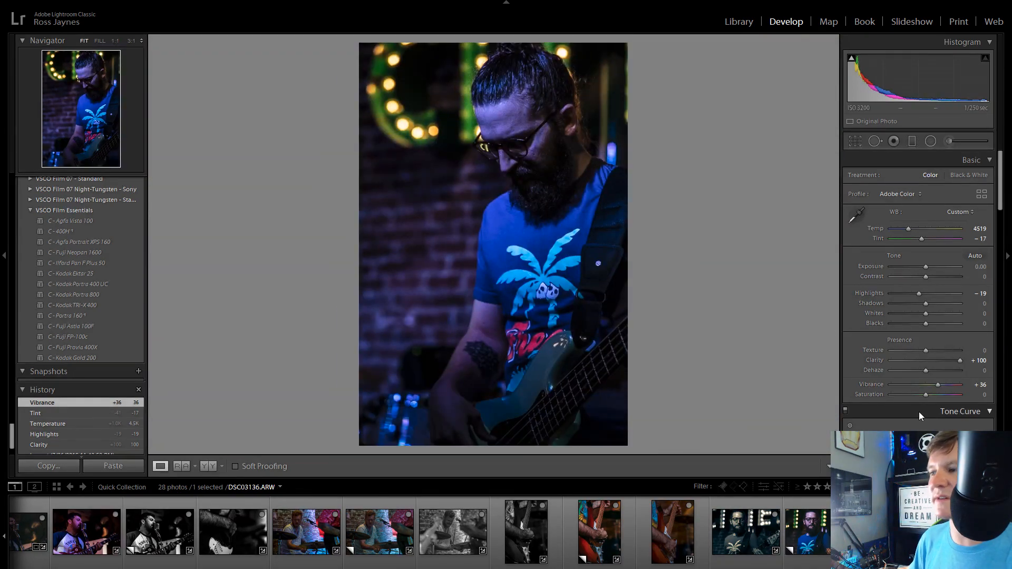
Set the sharpening amount to 19 and the luminance noise reduction to 12
scroll(919, 407, "down", 10)
scroll(891, 390, "down", 5)
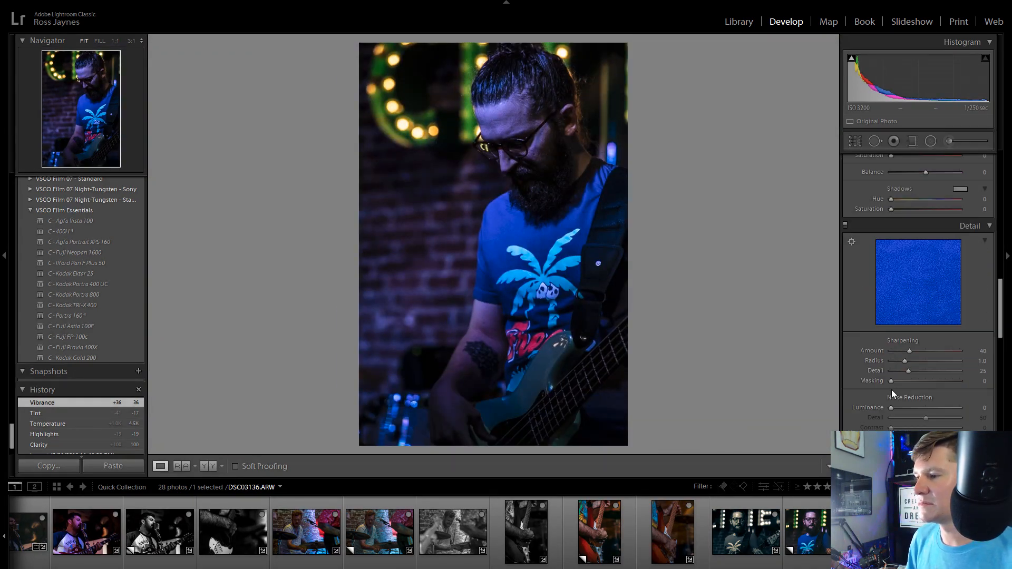
left_click_drag(900, 267, 901, 267)
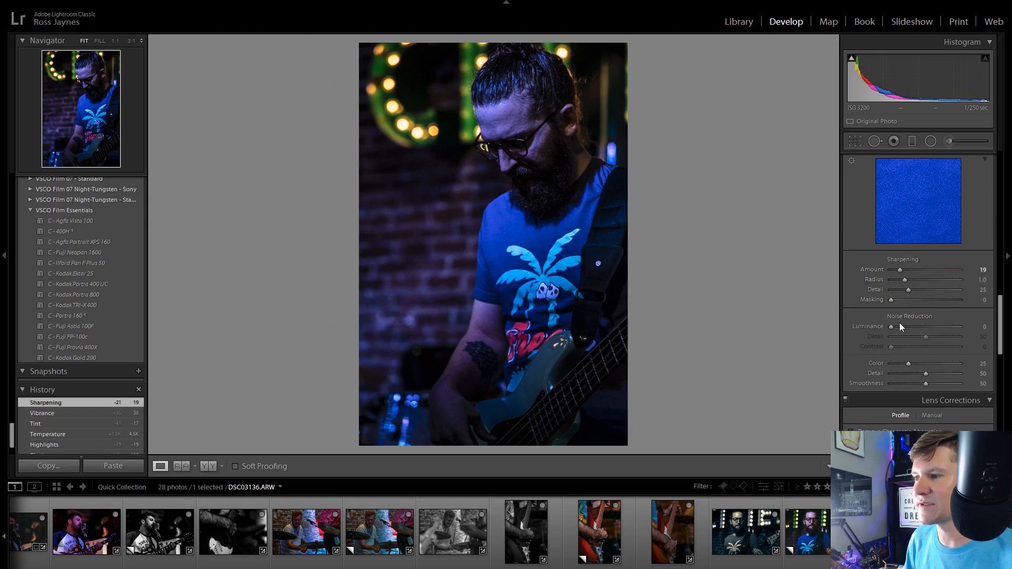
left_click(899, 324)
Adjust the tone curve to lights -24, darks +19 and shadows -6, and set whites to +16 and blacks to -11
scroll(867, 384, "up", 12)
scroll(865, 378, "down", 3)
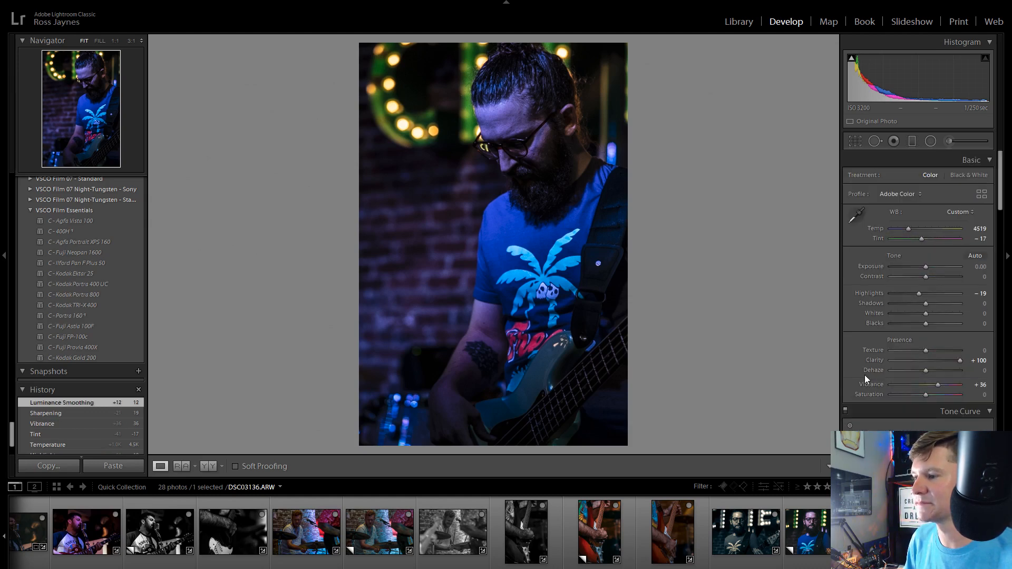
left_click_drag(925, 330, 933, 352)
scroll(952, 412, "up", 4)
scroll(952, 412, "up", 2)
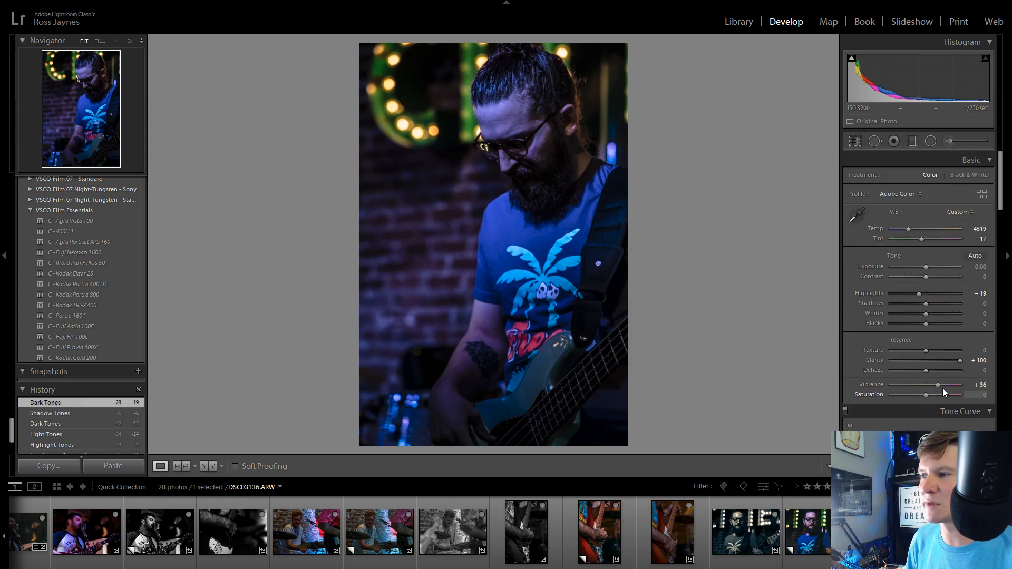
mouse_move(926, 314)
left_mouse_down()
mouse_move(946, 312)
mouse_move(922, 323)
left_mouse_up()
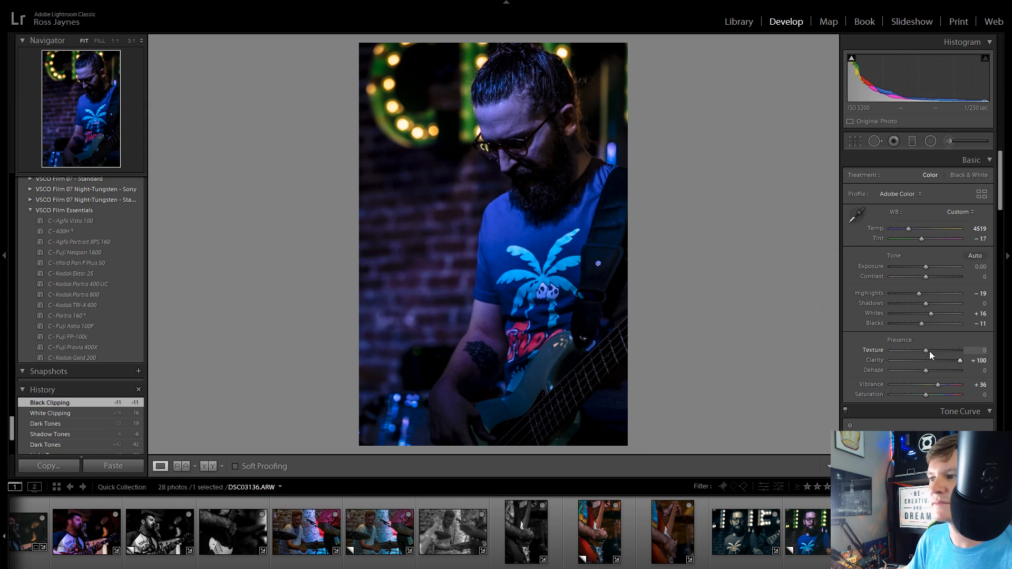
Apply the C - 400H preset to DSC03142.ARW and set its temperature to 5740 and exposure to +1.41
key("Right")
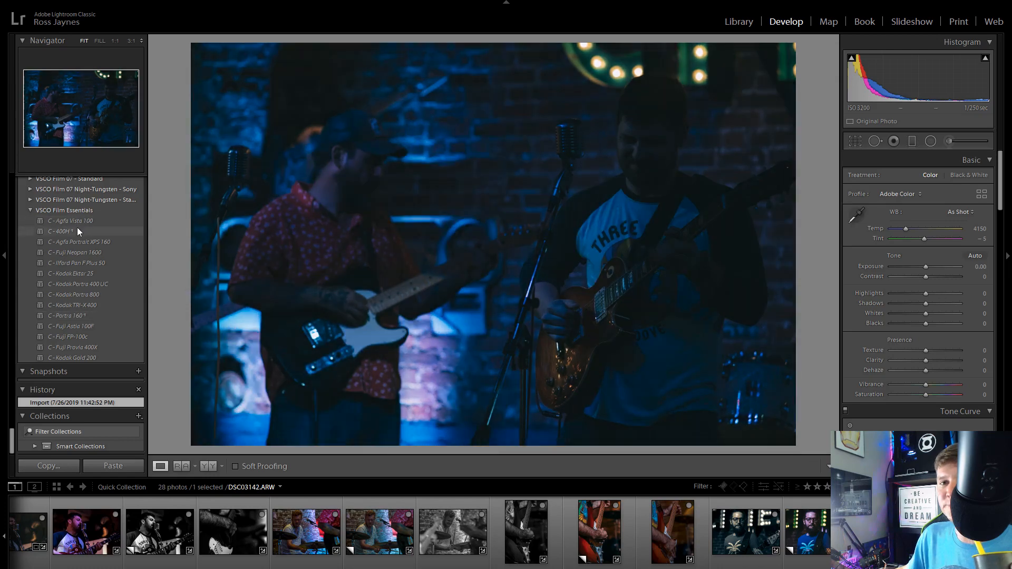
left_click(77, 231)
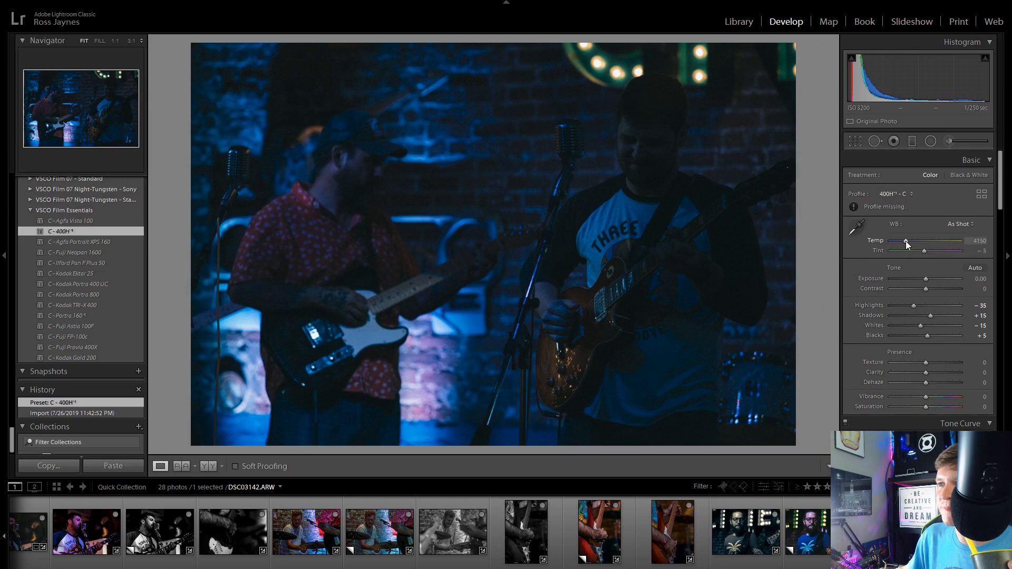
mouse_move(906, 241)
left_mouse_down()
mouse_move(951, 235)
mouse_move(916, 241)
left_mouse_up()
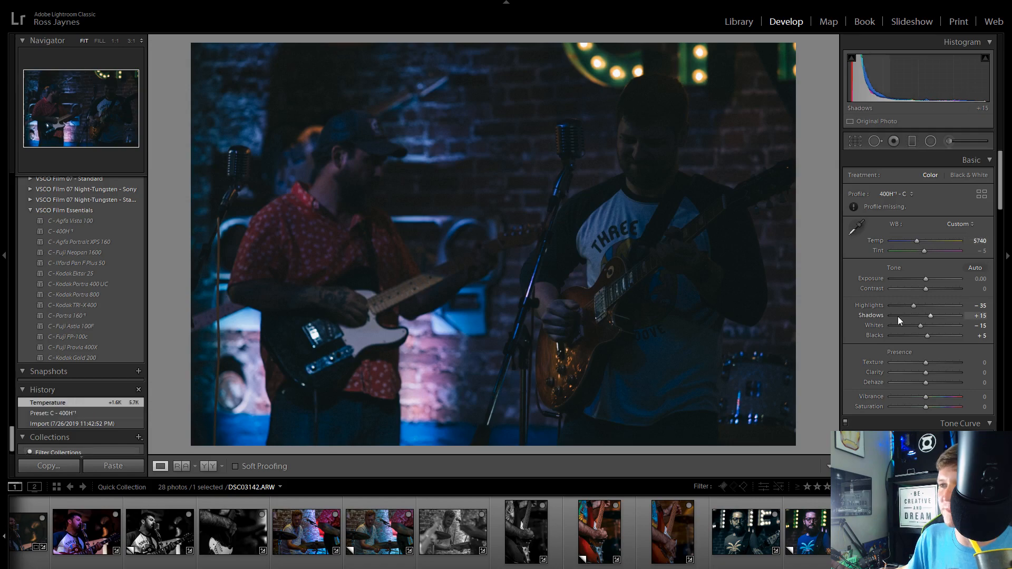
left_click_drag(928, 277, 938, 283)
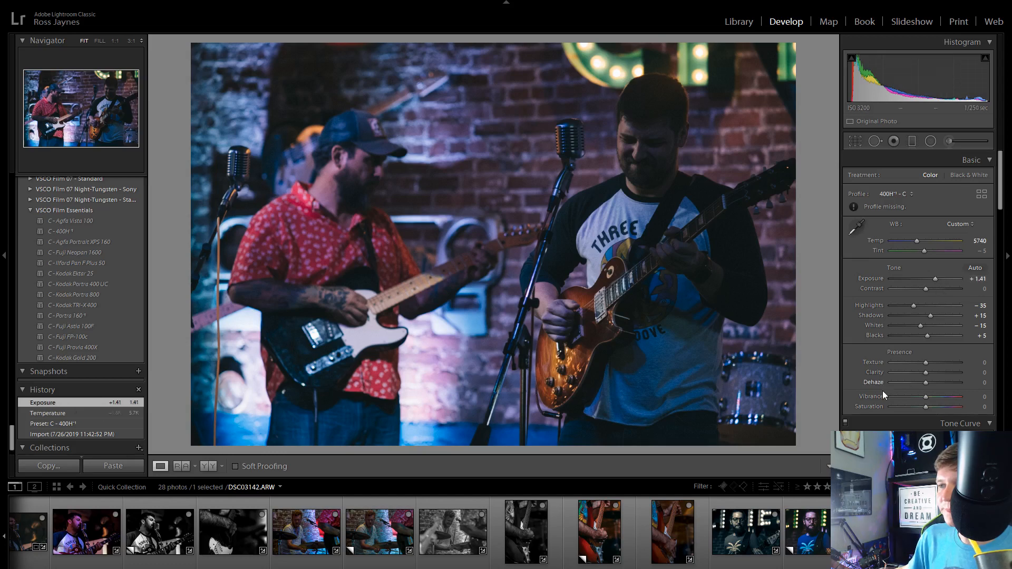
Reset the grain amount of DSC03142.ARW to 0 in the effects settings
scroll(881, 392, "down", 10)
scroll(881, 393, "down", 5)
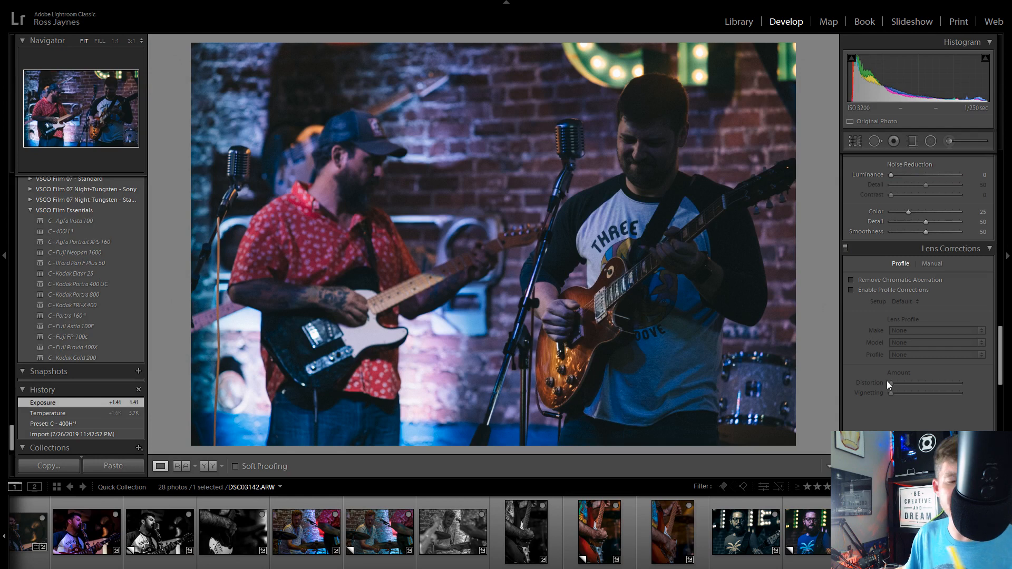
scroll(886, 381, "down", 6)
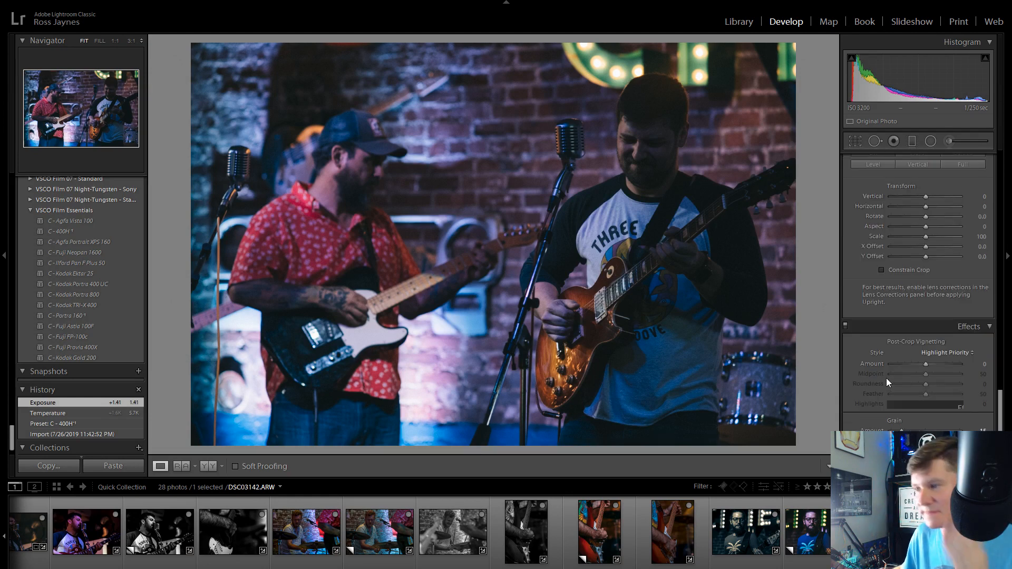
double_click(873, 408)
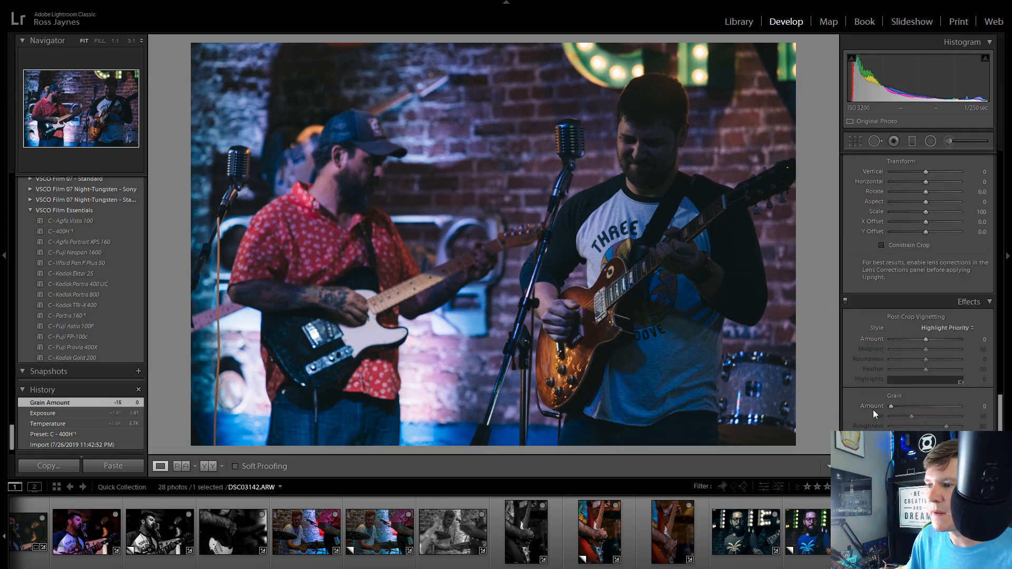
Set the clarity of DSC03142.ARW to +37 and its texture to -36
scroll(873, 410, "up", 8)
scroll(873, 410, "up", 8)
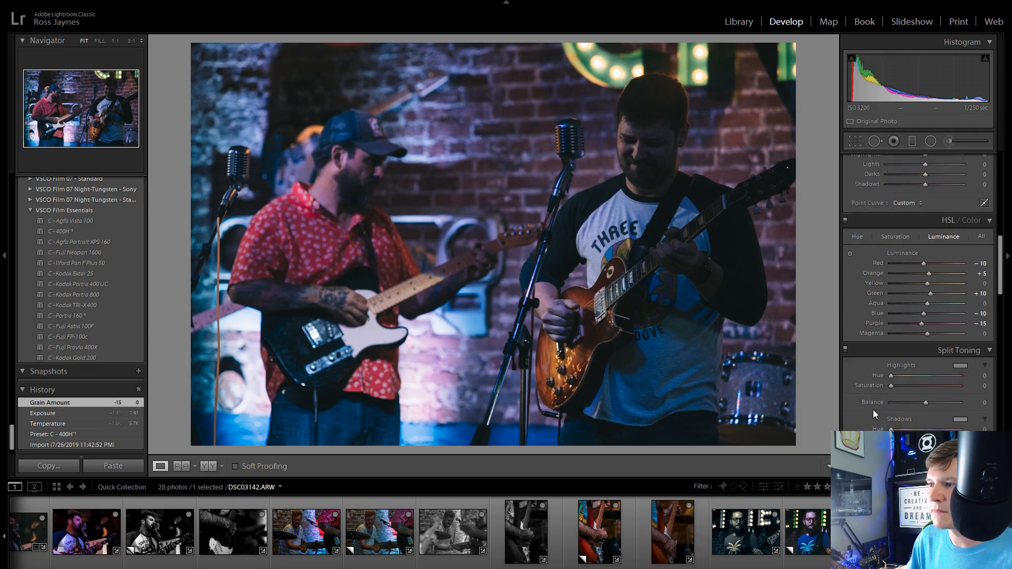
scroll(873, 409, "up", 1)
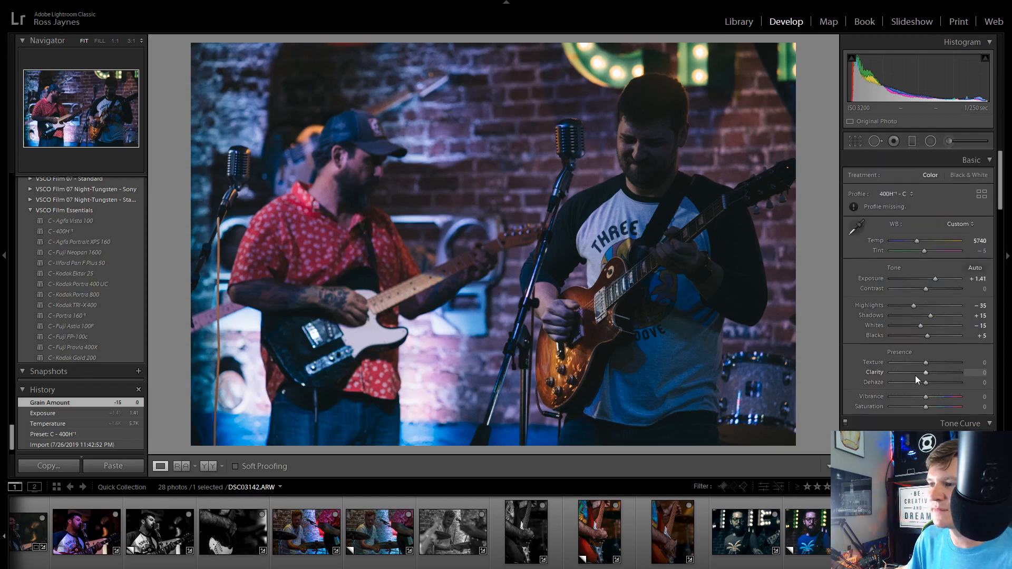
mouse_move(925, 372)
left_mouse_down()
mouse_move(943, 375)
mouse_move(914, 365)
left_mouse_up()
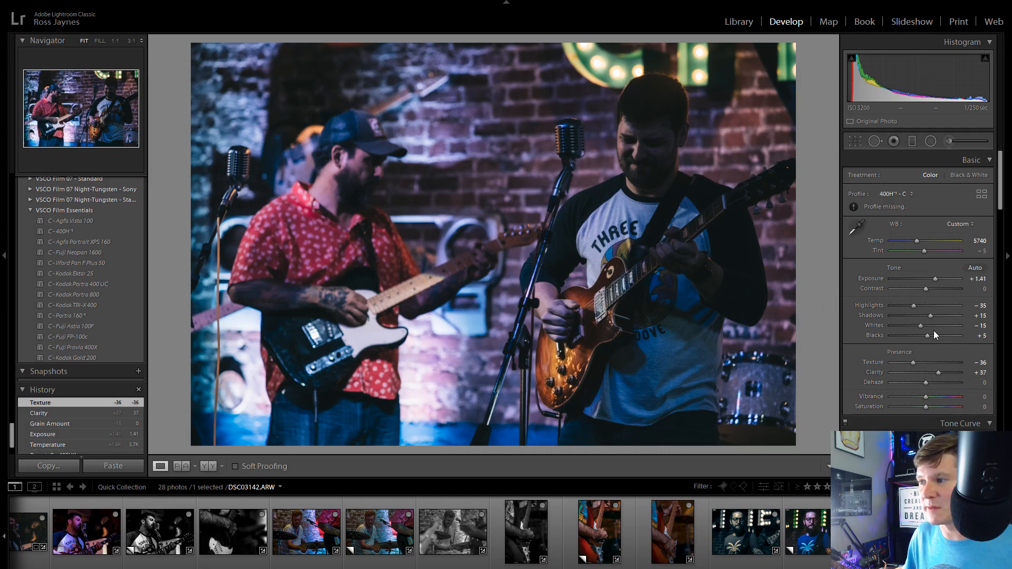
Raise the exposure of DSC03142.ARW to +2.01
left_click(977, 279)
key("Up")
key("Up")
key("Up")
key("Up")
key("Up")
key("Up")
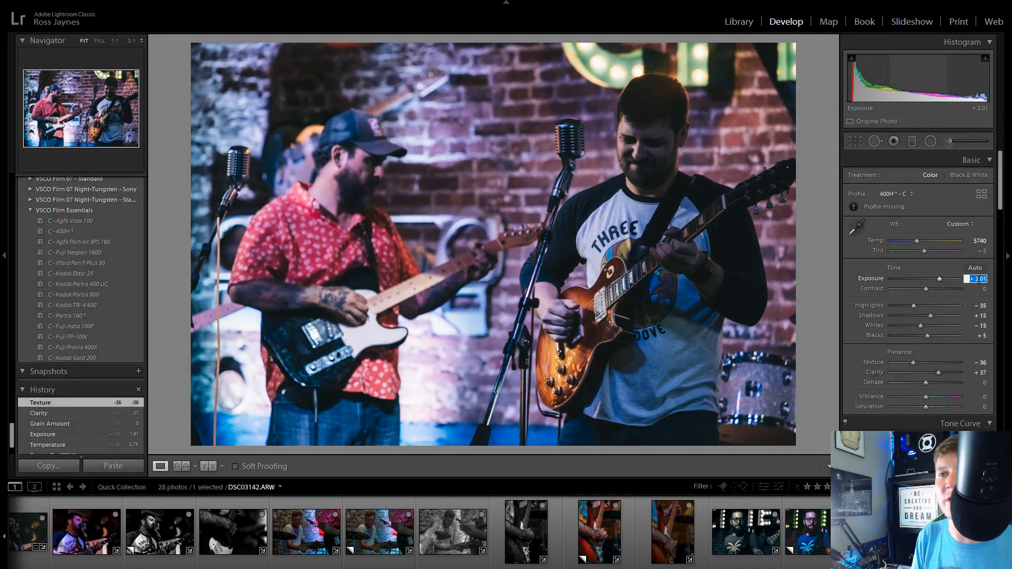
key("Return")
Set the vibrance of DSC03142.ARW to +39 and its saturation to +27
scroll(917, 232, "down", 15)
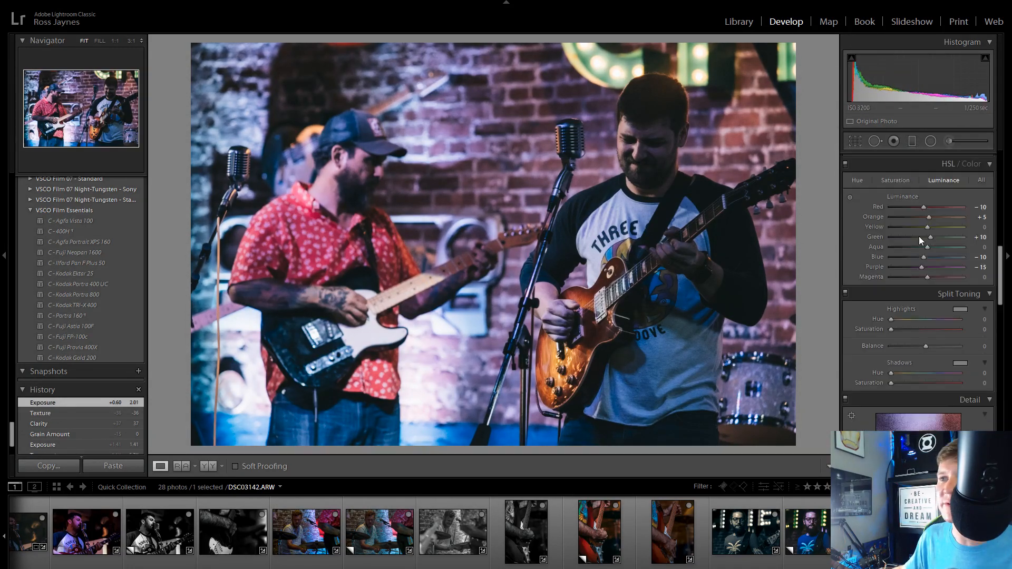
scroll(907, 316, "up", 15)
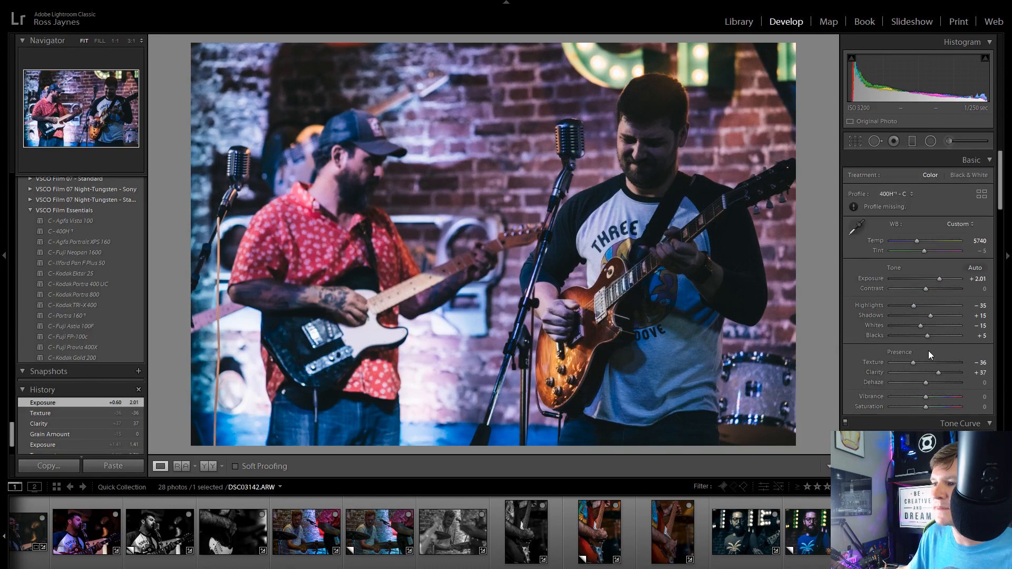
mouse_move(931, 397)
left_mouse_down()
mouse_move(941, 397)
mouse_move(935, 408)
left_mouse_up()
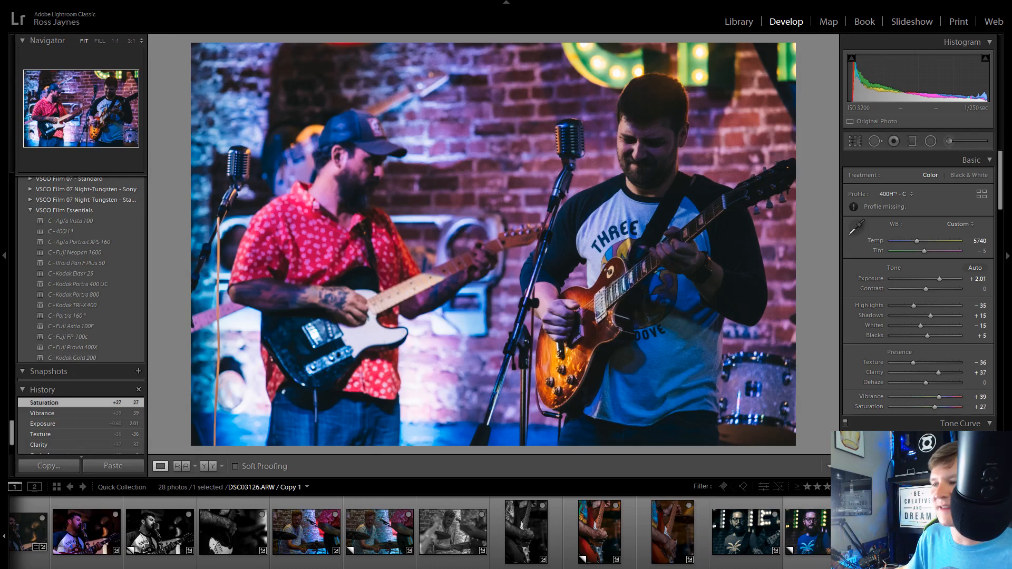
Switch the filmstrip source to All Photographs and view the similar unedited shots following DSC03142.ARW
left_click(198, 488)
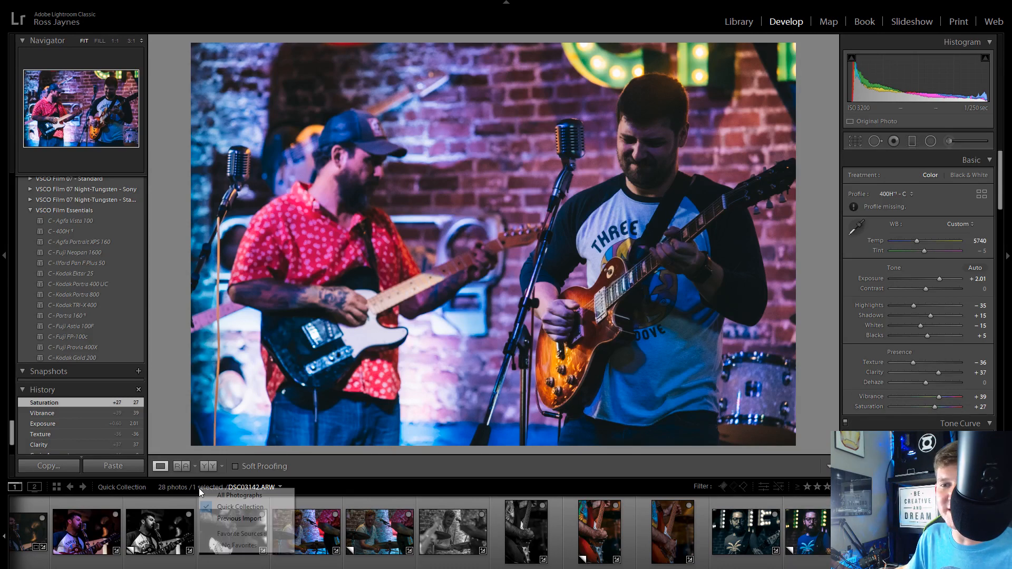
left_click(232, 495)
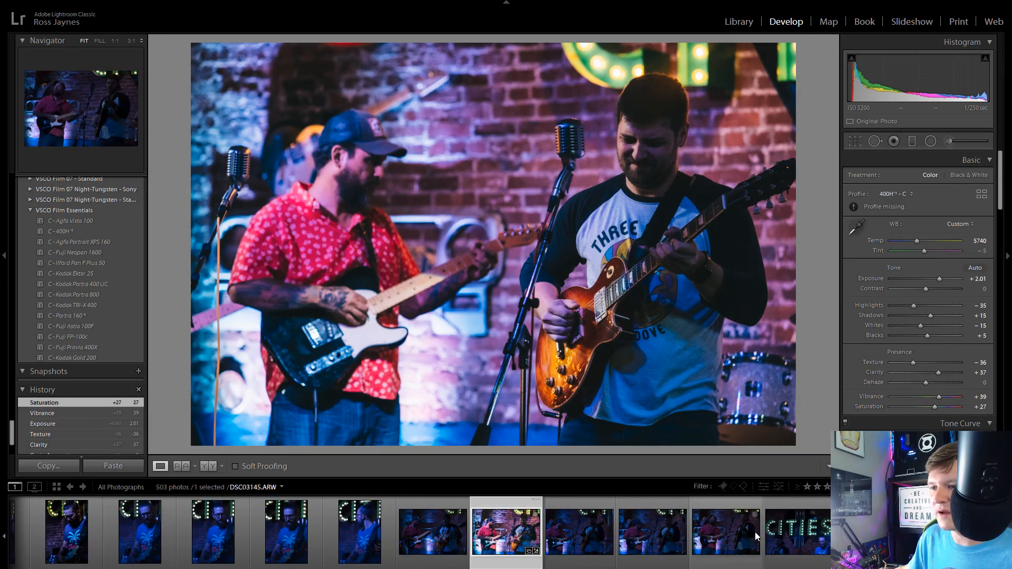
left_click(579, 539)
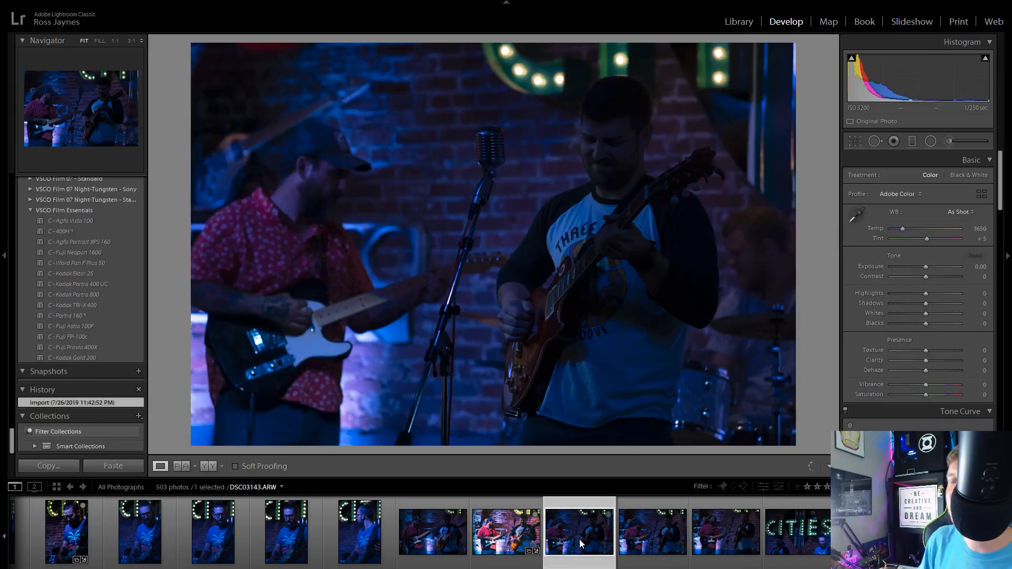
key("Right")
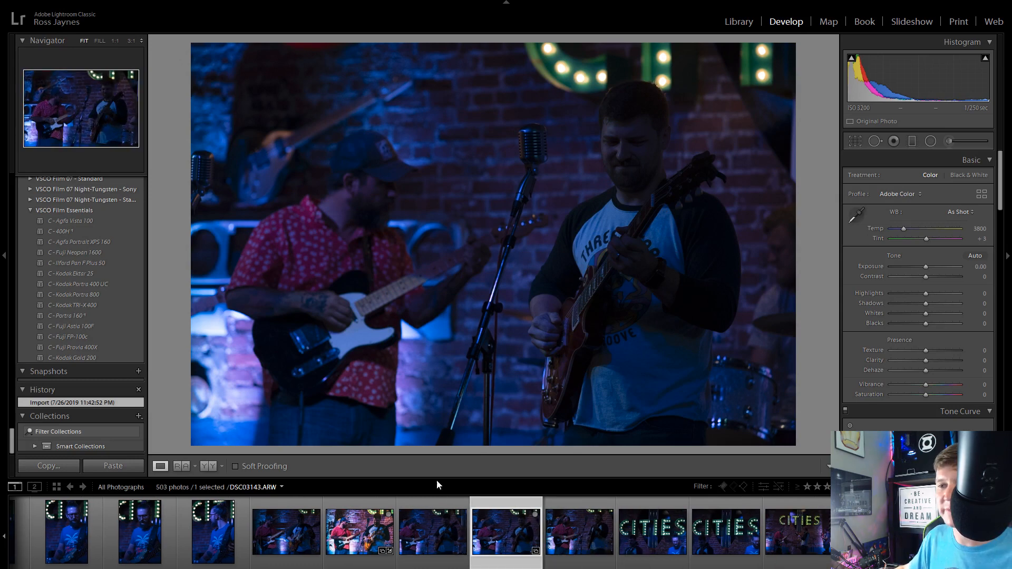
Copy the develop settings of DSC03142.ARW, paste them onto DSC03144.ARW, and compare the two photos
left_click(360, 531)
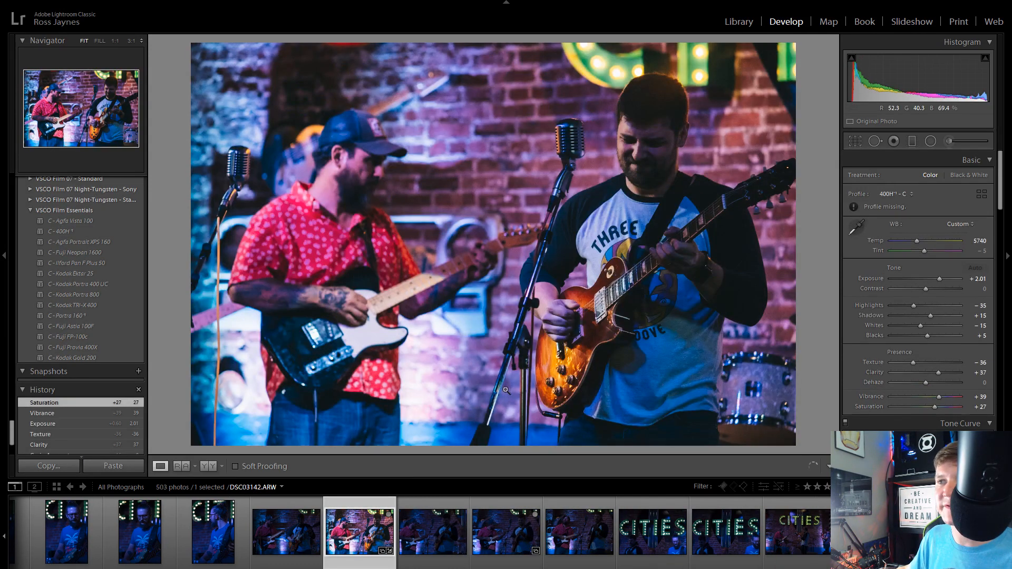
left_click(62, 467)
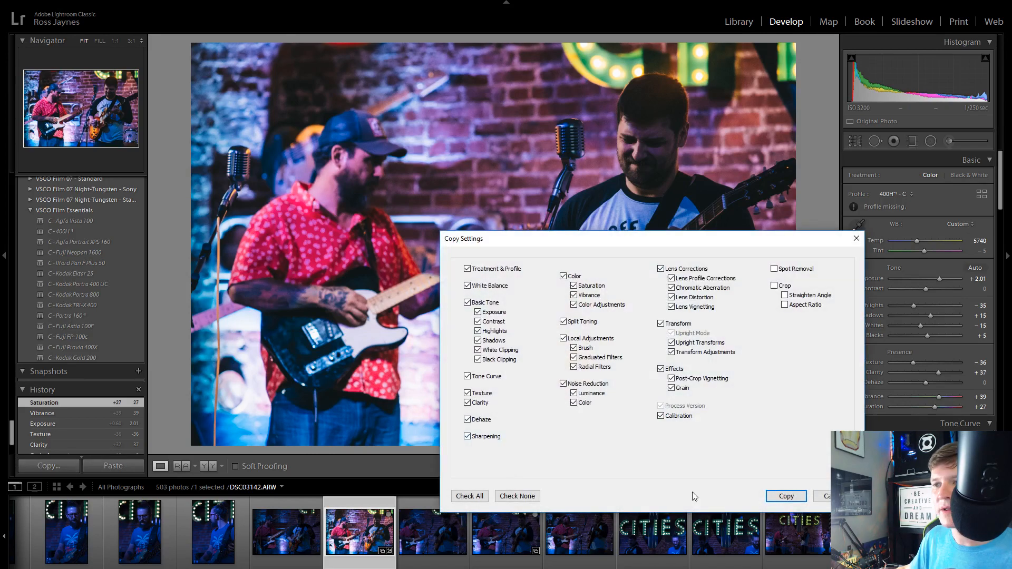
left_click(786, 496)
left_click(506, 531)
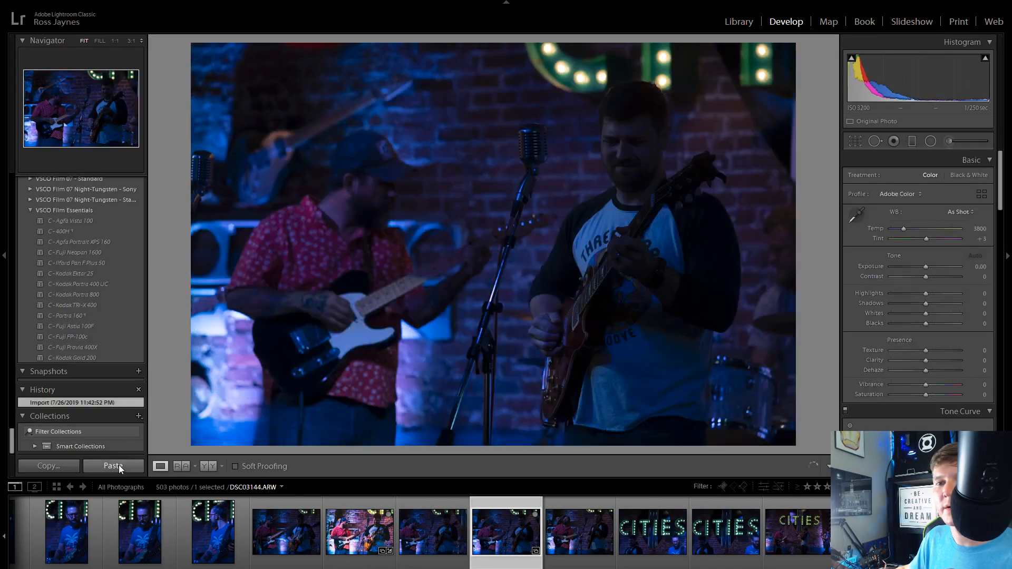
left_click(113, 466)
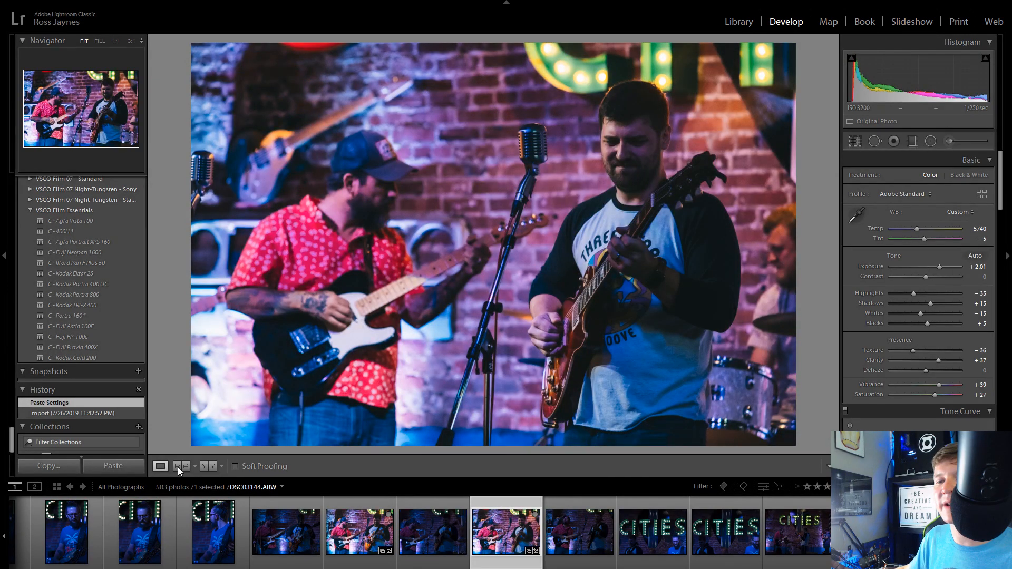
left_click(347, 530)
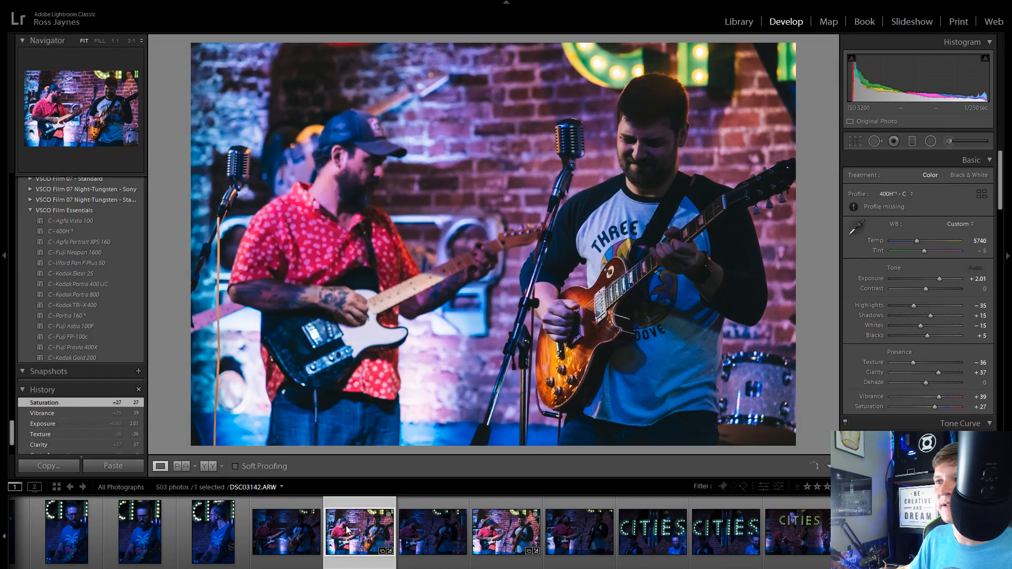
left_click(498, 535)
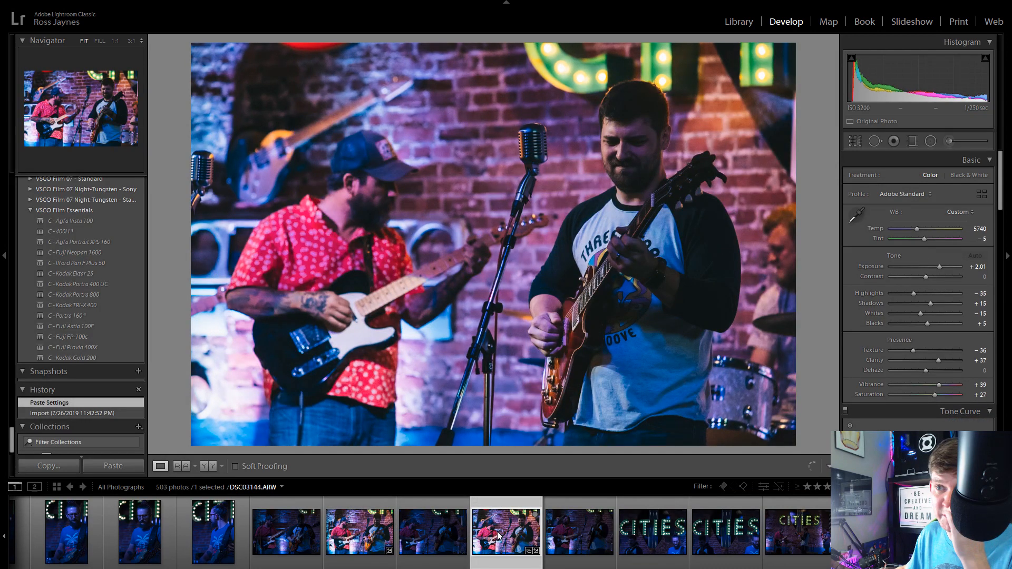
Apply the B&W Selenium Tone preset to DSC03145.ARW
left_click(582, 544)
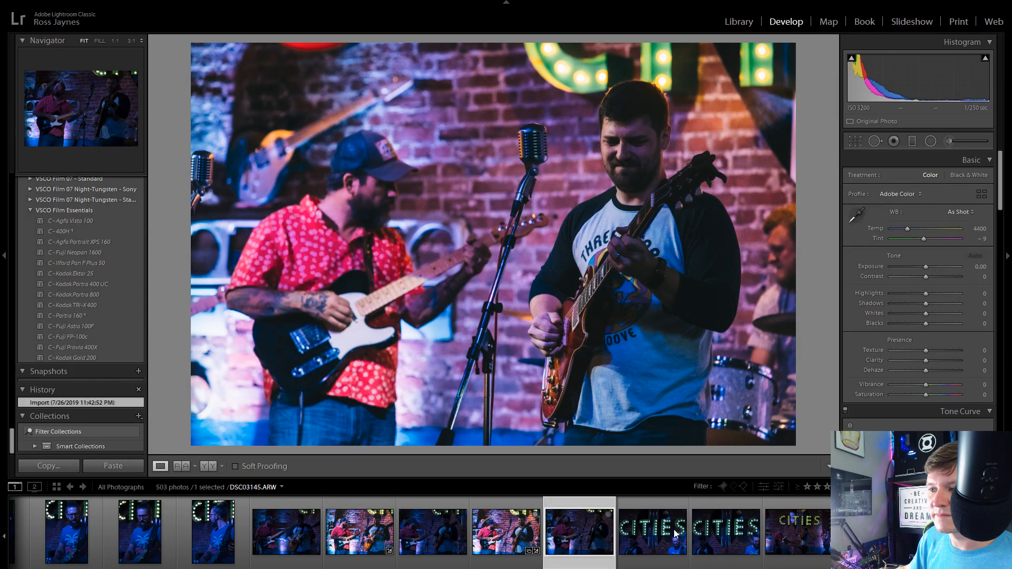
scroll(606, 545, "down", 4)
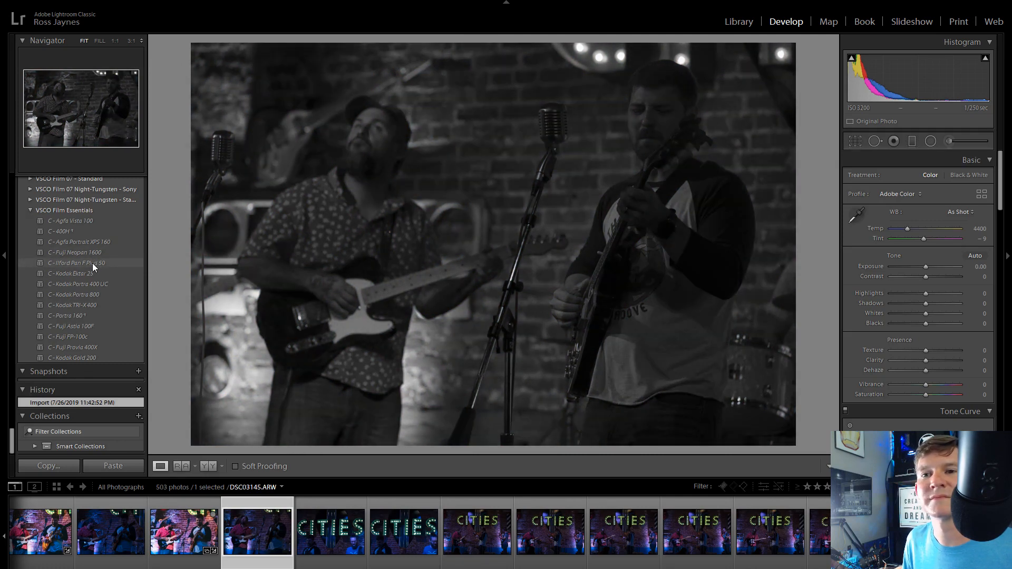
scroll(93, 264, "up", 10)
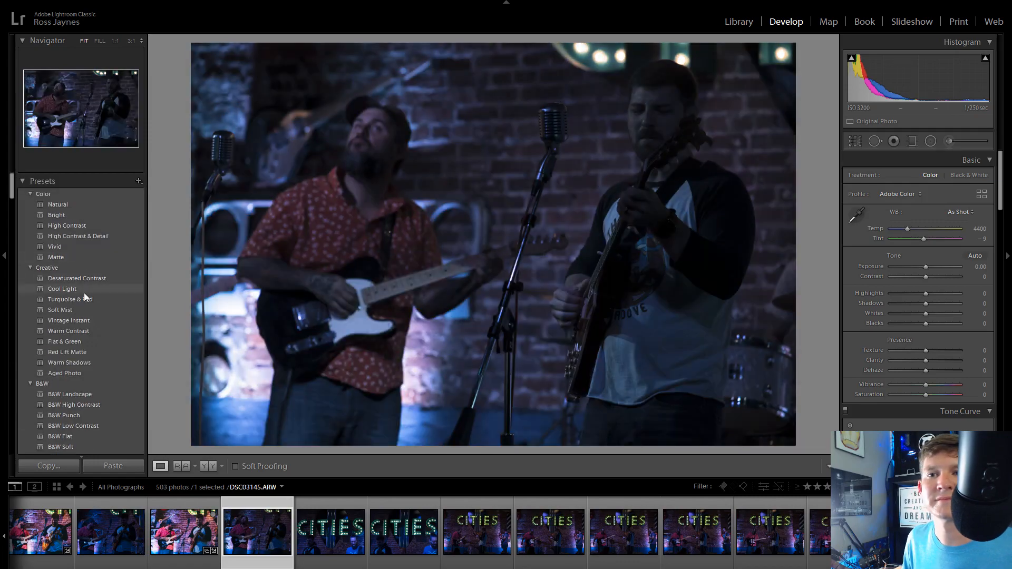
scroll(98, 396, "down", 4)
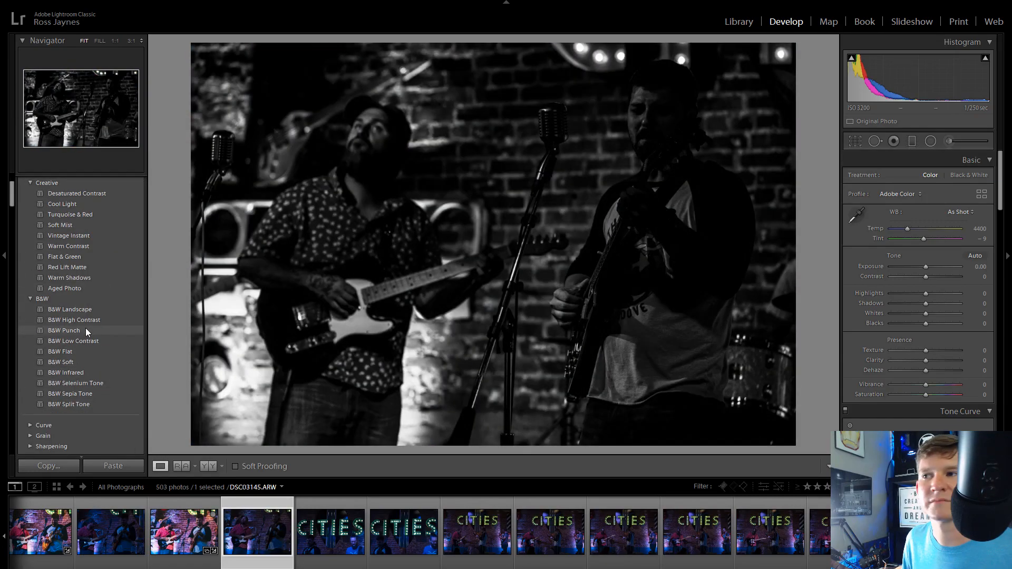
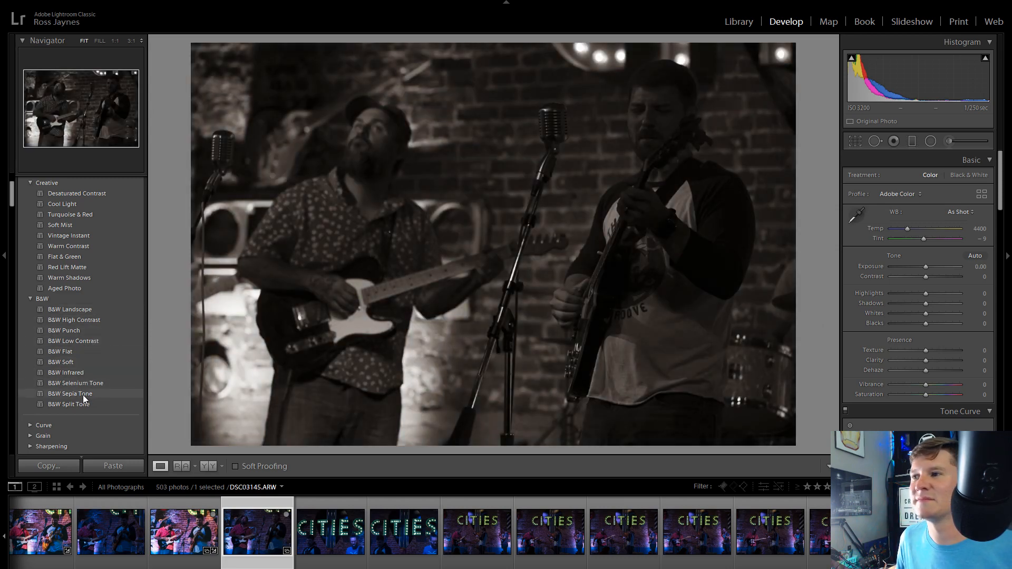
left_click(90, 383)
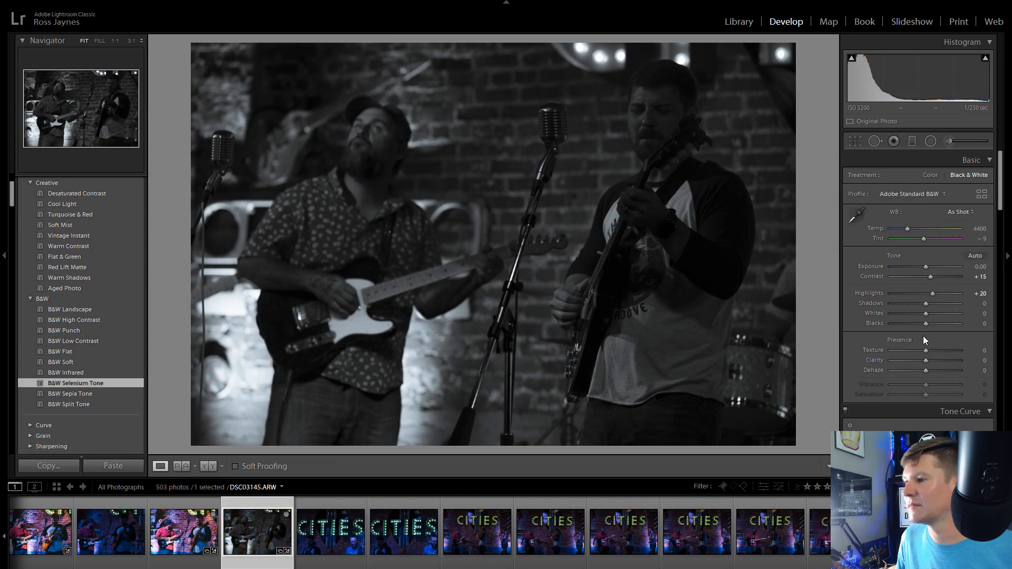
Set the clarity of DSC03145.ARW to +45, its shadows to +65 and its exposure to +1.34
left_click_drag(926, 361, 941, 363)
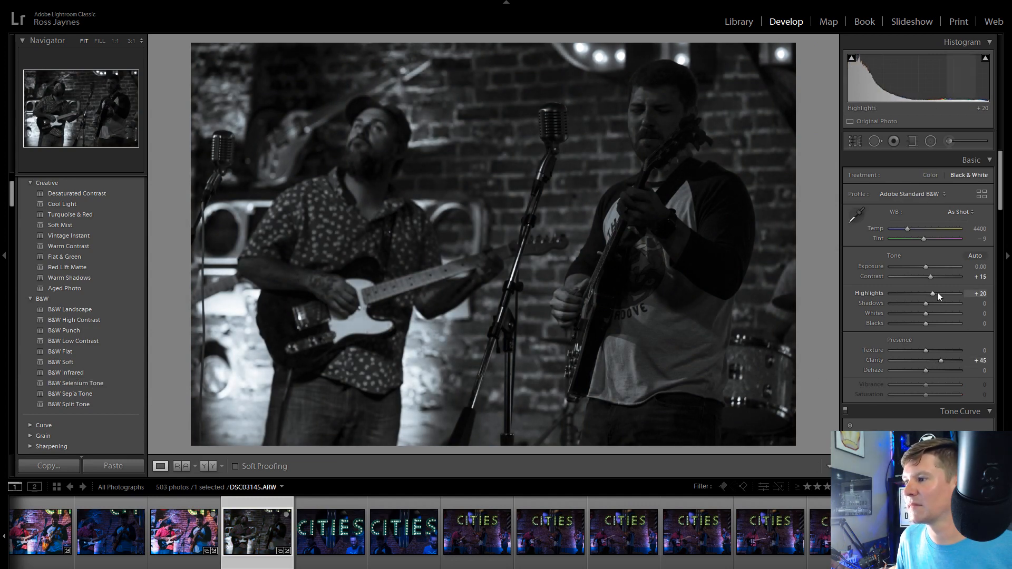
left_click_drag(934, 305, 949, 304)
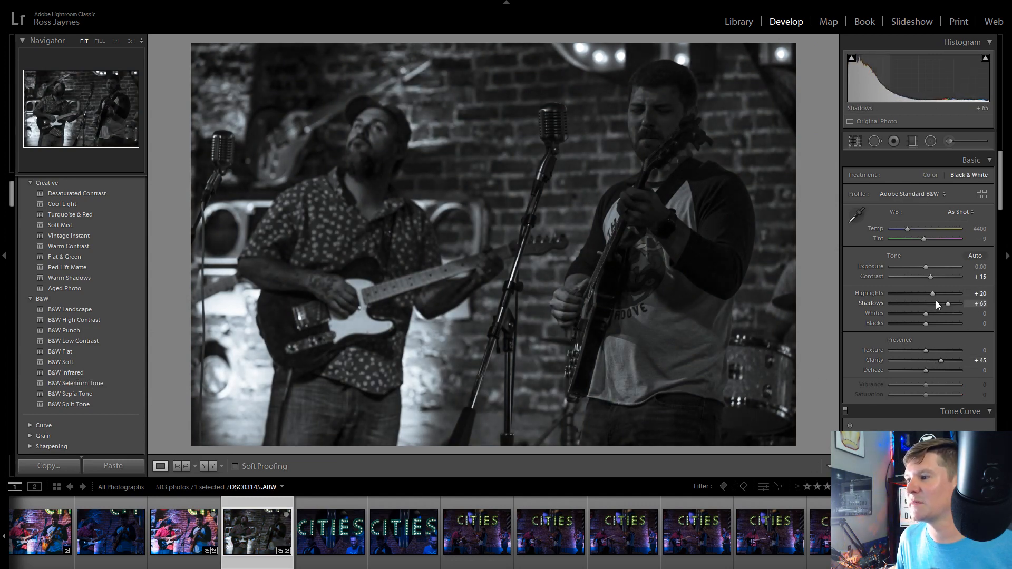
left_click_drag(926, 267, 936, 265)
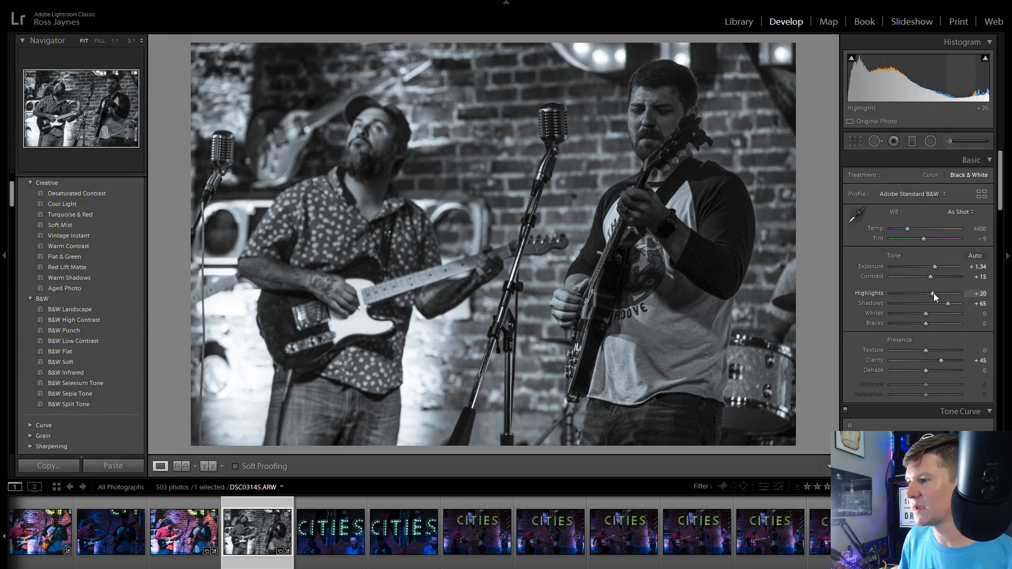
Refine DSC03145.ARW with highlights +27, shadows +50, whites +62, blacks +39, texture -36 and clarity +54
mouse_move(934, 293)
left_mouse_down()
mouse_move(915, 296)
mouse_move(928, 293)
left_mouse_up()
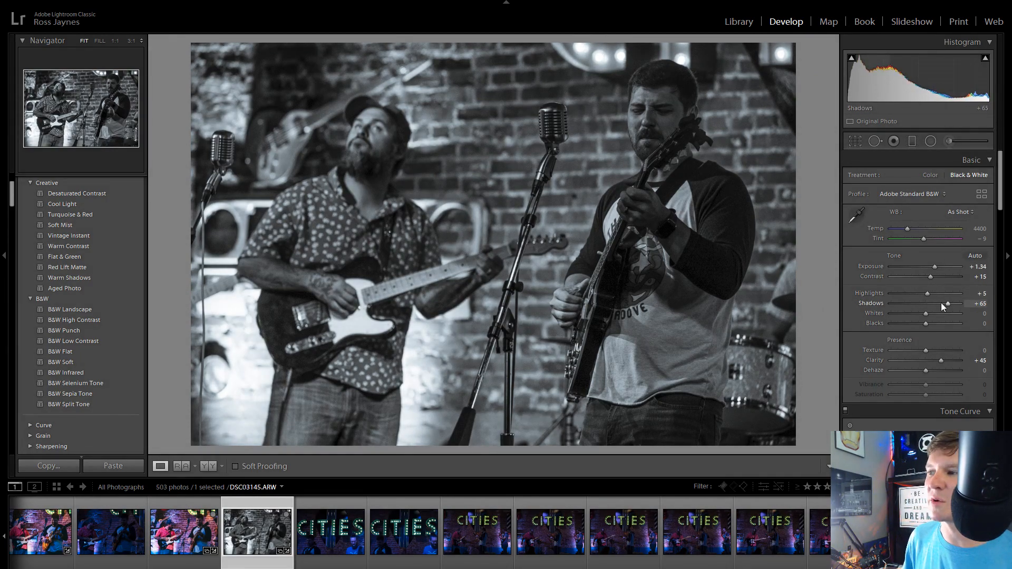
left_click_drag(948, 305, 940, 308)
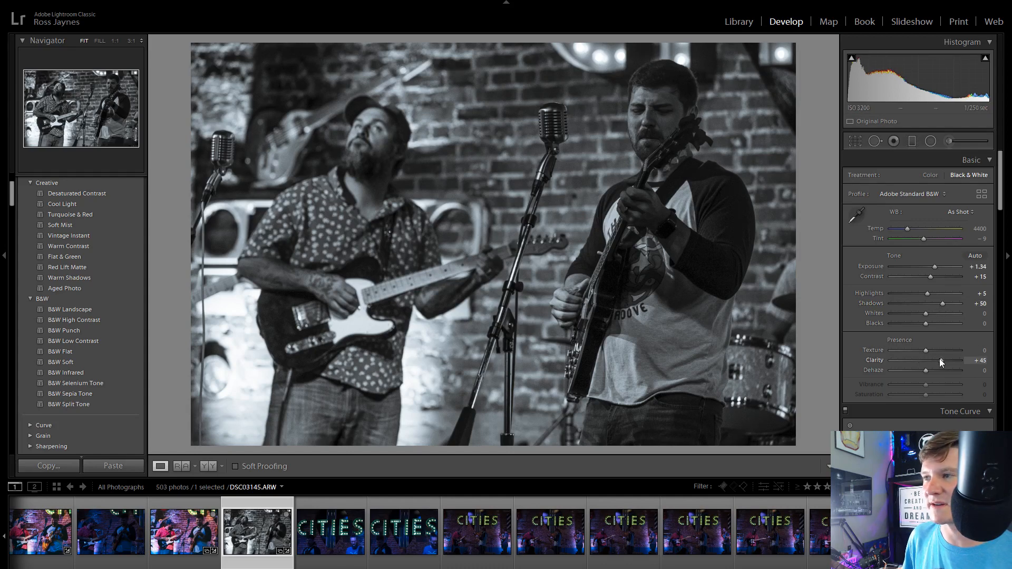
left_click_drag(939, 358, 914, 352)
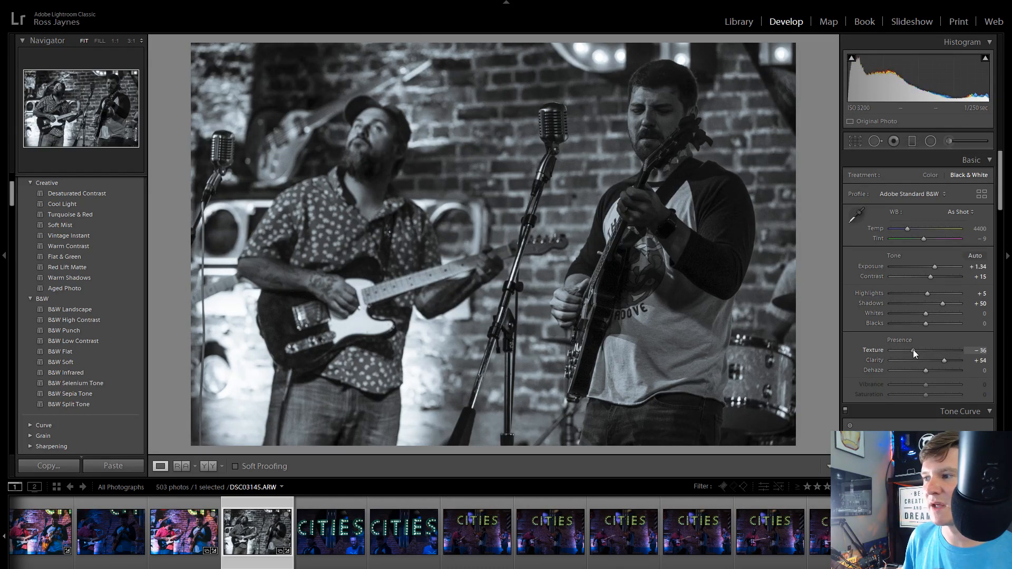
left_click_drag(927, 294, 937, 324)
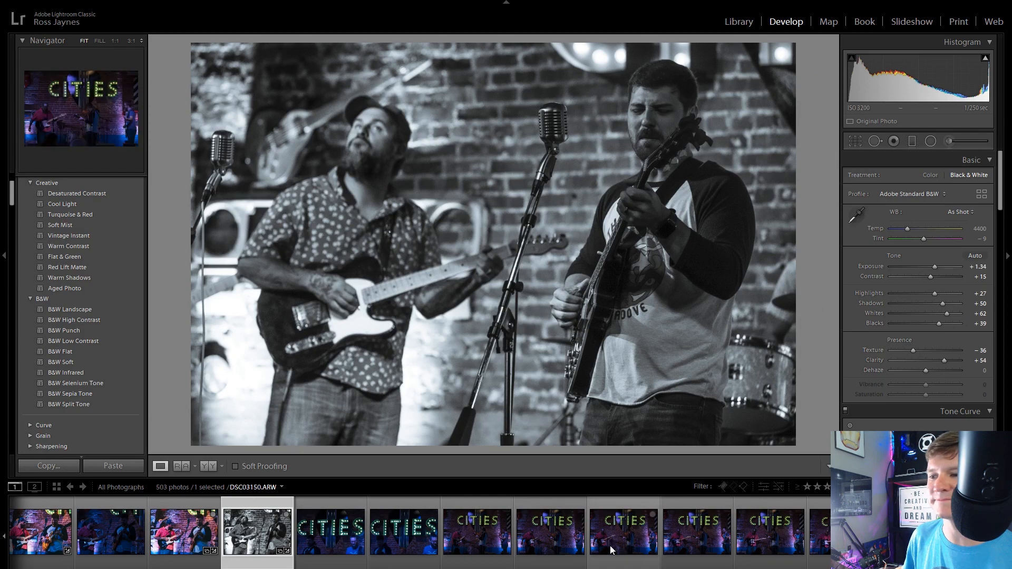
View the unedited stage photos with the CITIES sign one by one, from DSC03148.ARW to DSC03163.ARW
left_click(488, 539)
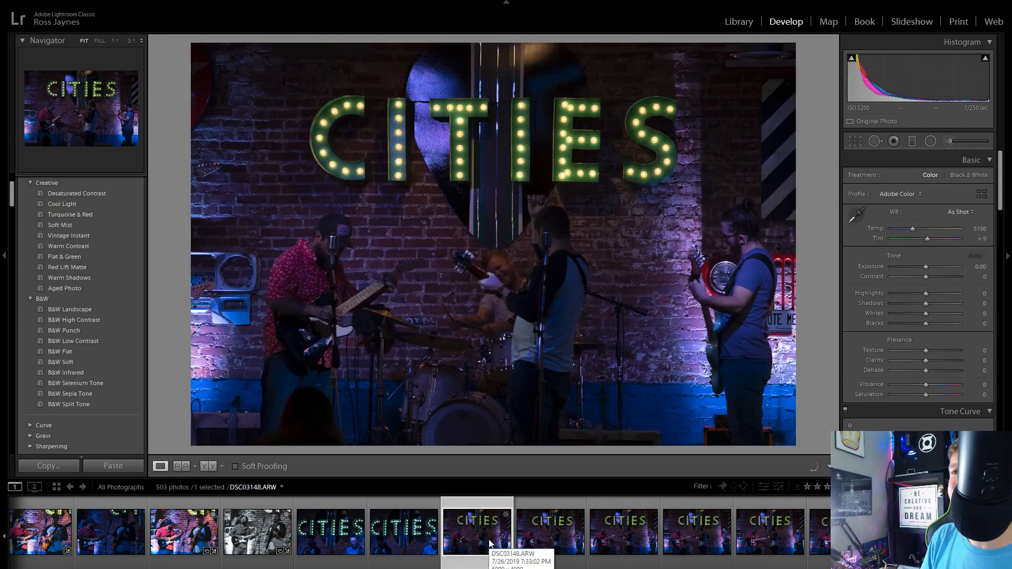
key("Right")
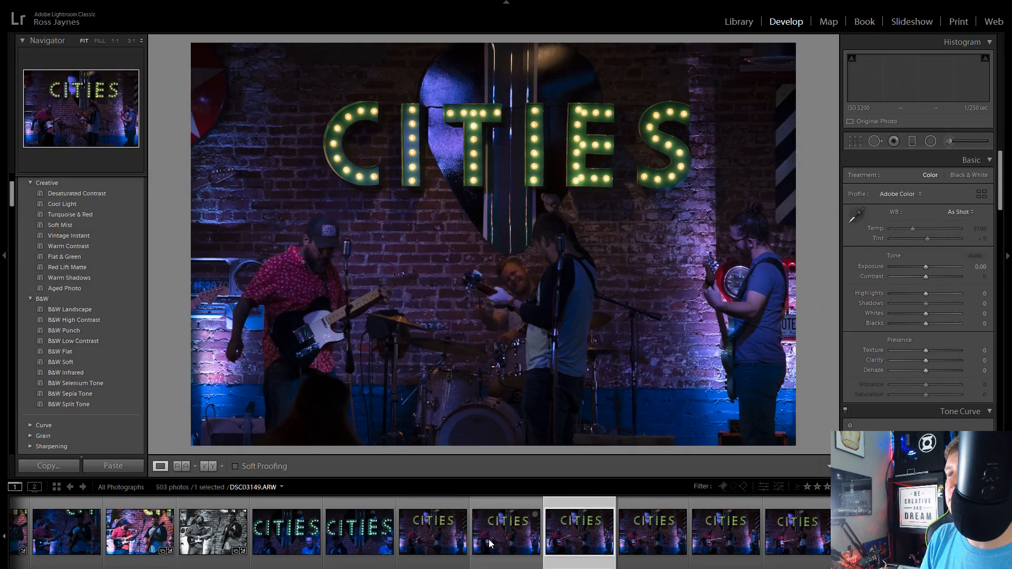
key("Right")
key("Right")
key("Right")
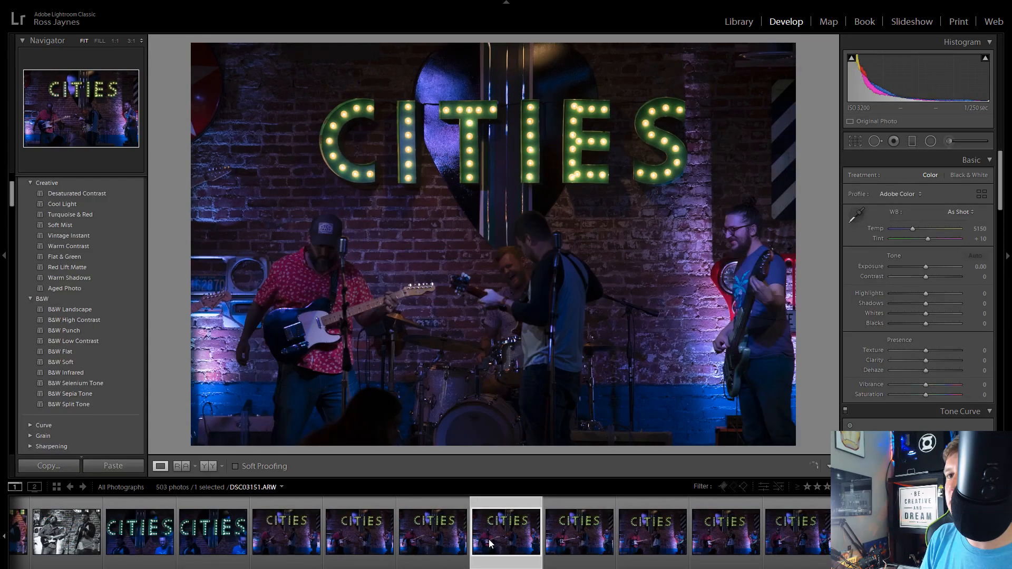
key("Right")
key("Right")
key("Right")
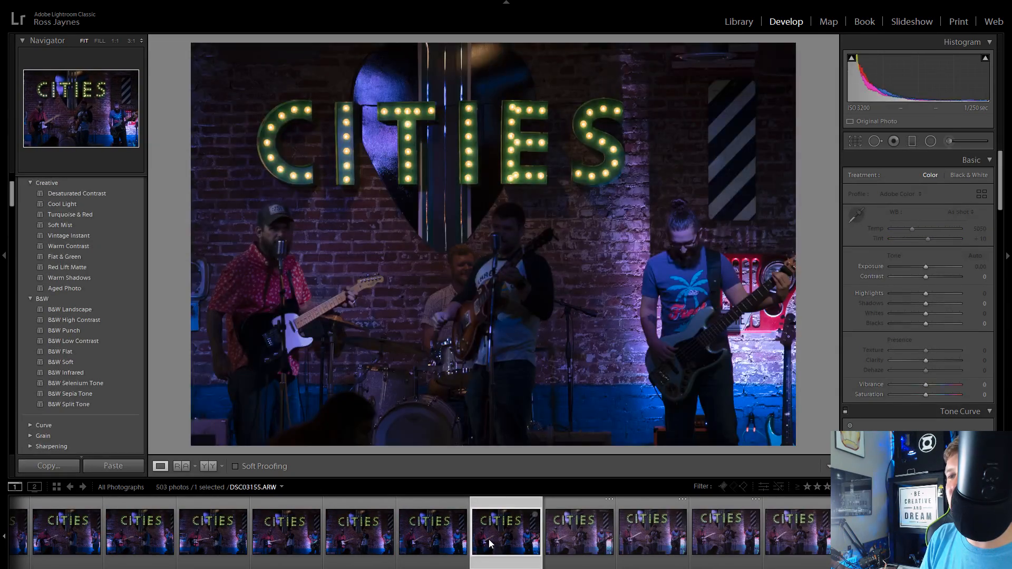
key("Right")
key("Right")
key("Right")
key("Right")
key("Right")
key("Right")
key("Right")
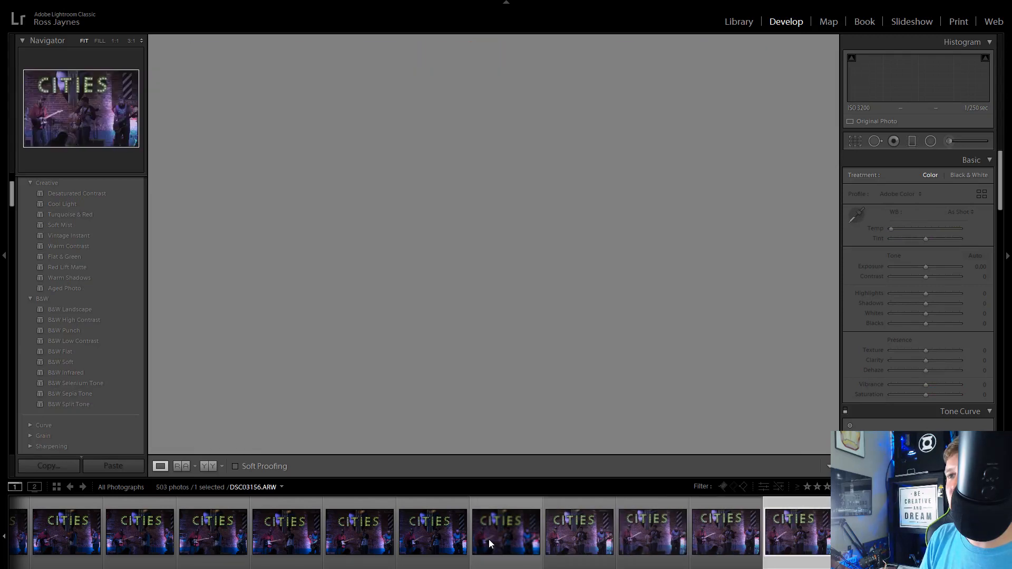
key("Right")
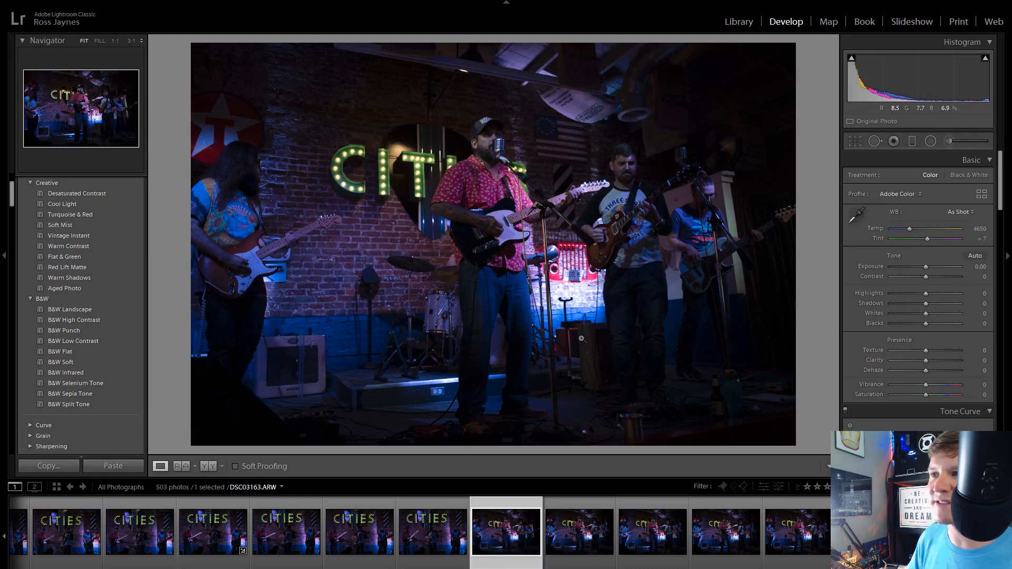
Apply the Warm Contrast preset to DSC03166.ARW and create a virtual copy of the photo
left_click(580, 532)
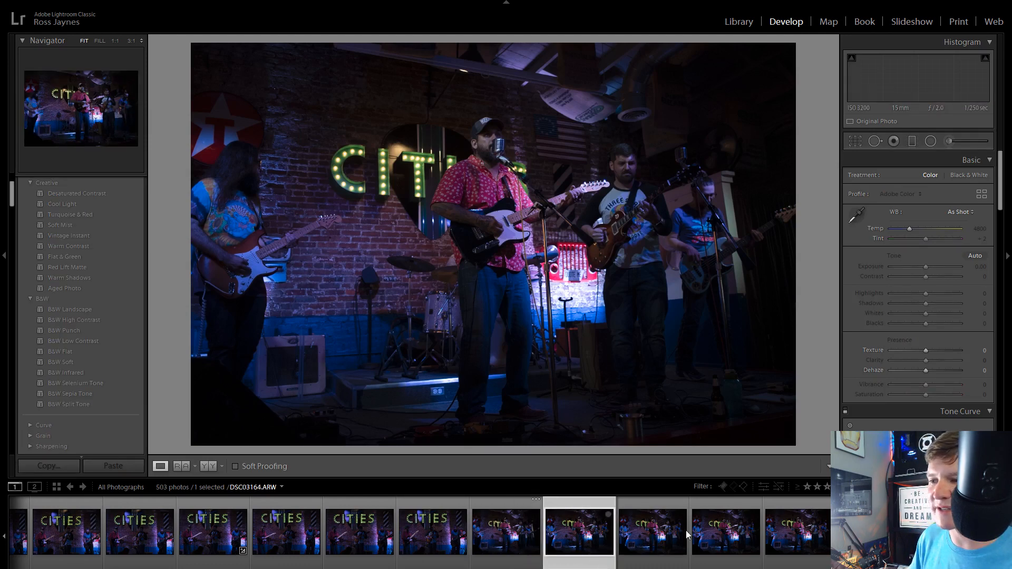
left_click(679, 530)
left_click(751, 529)
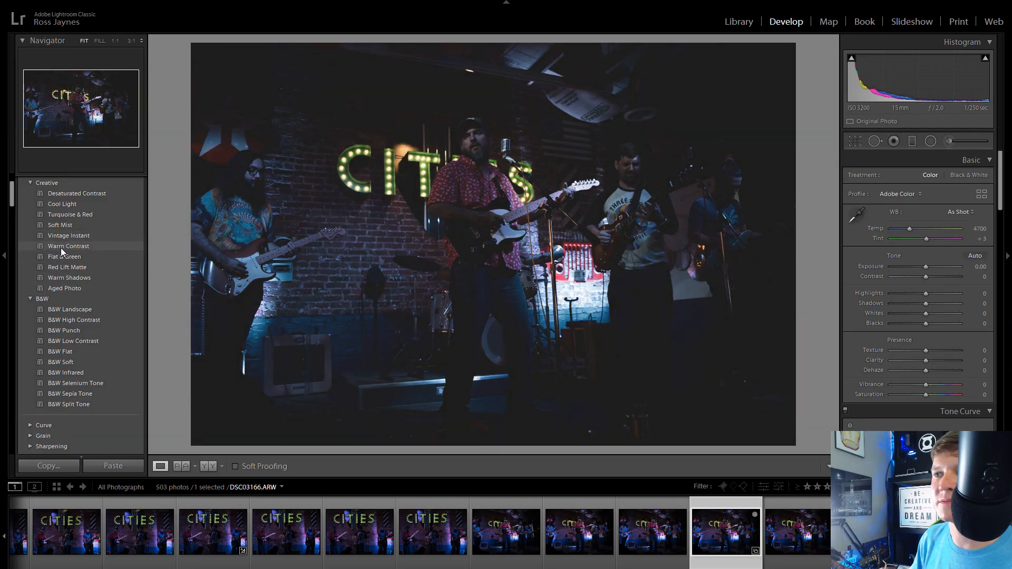
left_click(61, 248)
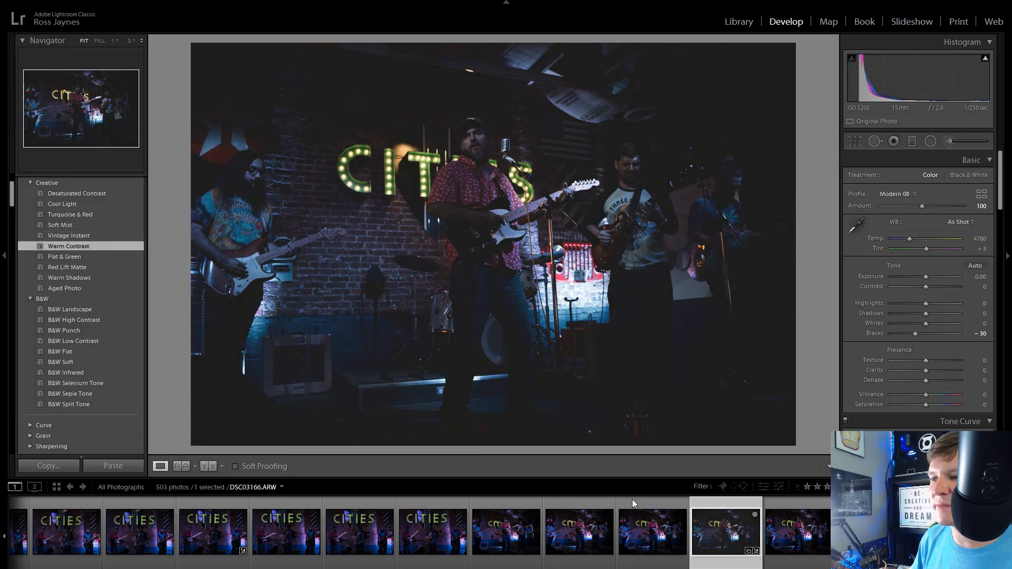
right_click(724, 524)
left_click(759, 388)
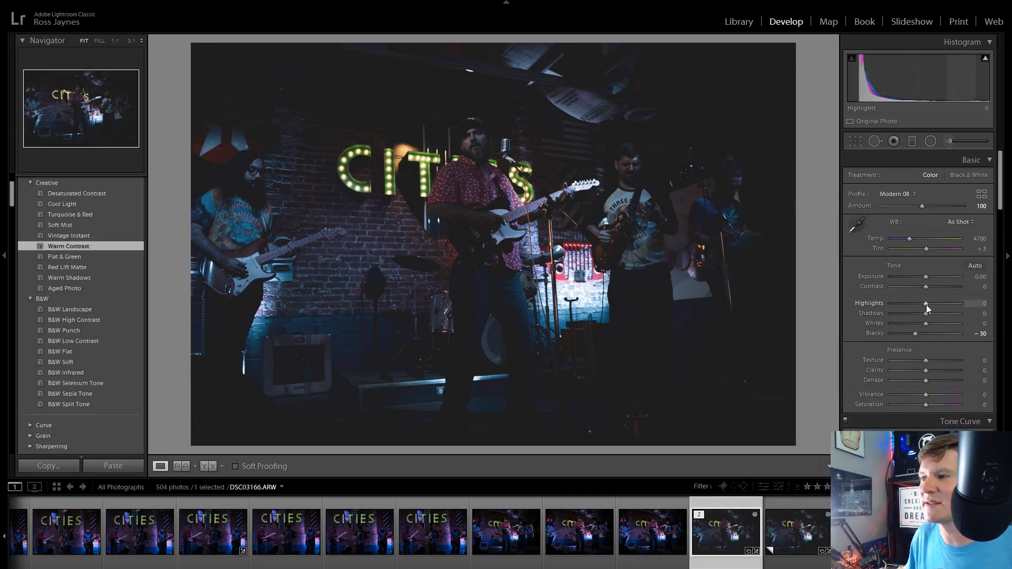
Set the original DSC03166.ARW to exposure +0.57, highlights -16, shadows +76, clarity +42 and vibrance +25
left_click_drag(925, 314, 951, 317)
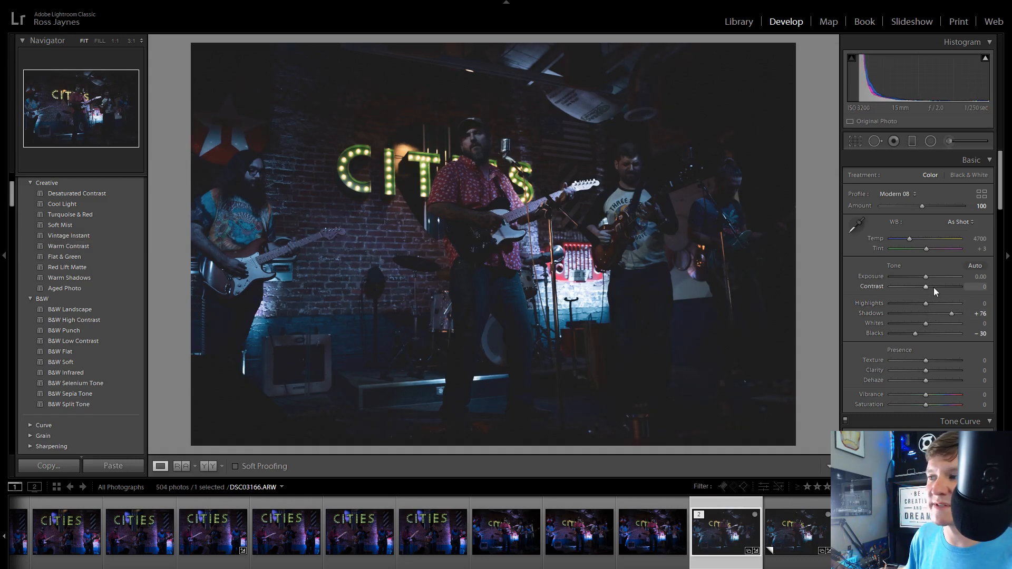
left_click_drag(927, 277, 921, 314)
left_click_drag(929, 369, 945, 370)
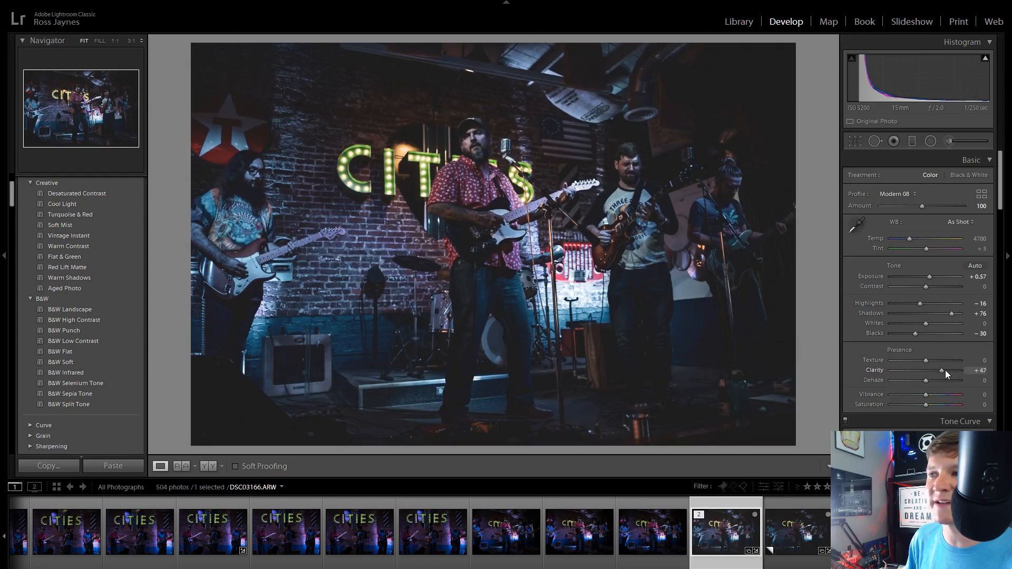
left_click(934, 396)
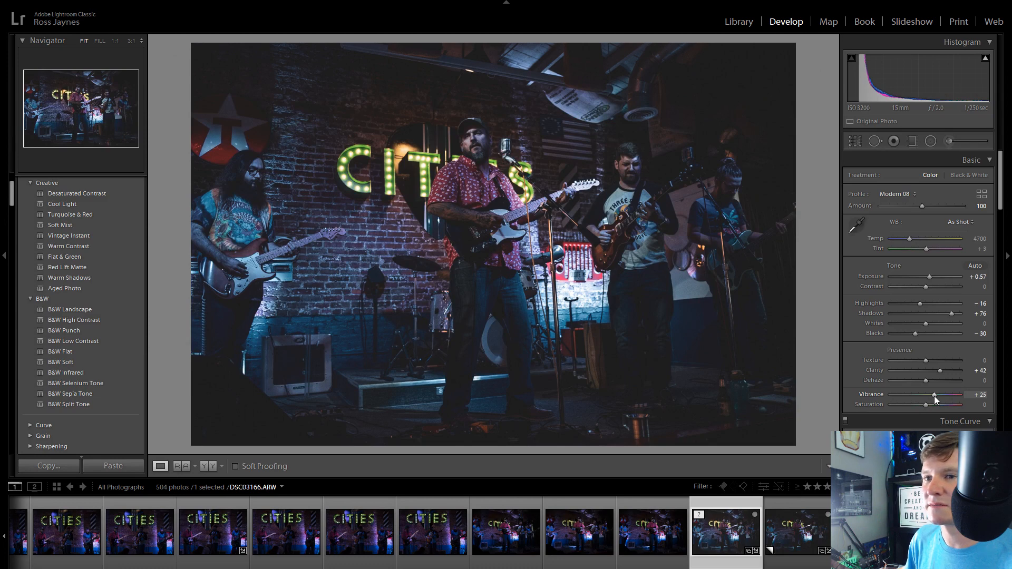
scroll(896, 396, "down", 15)
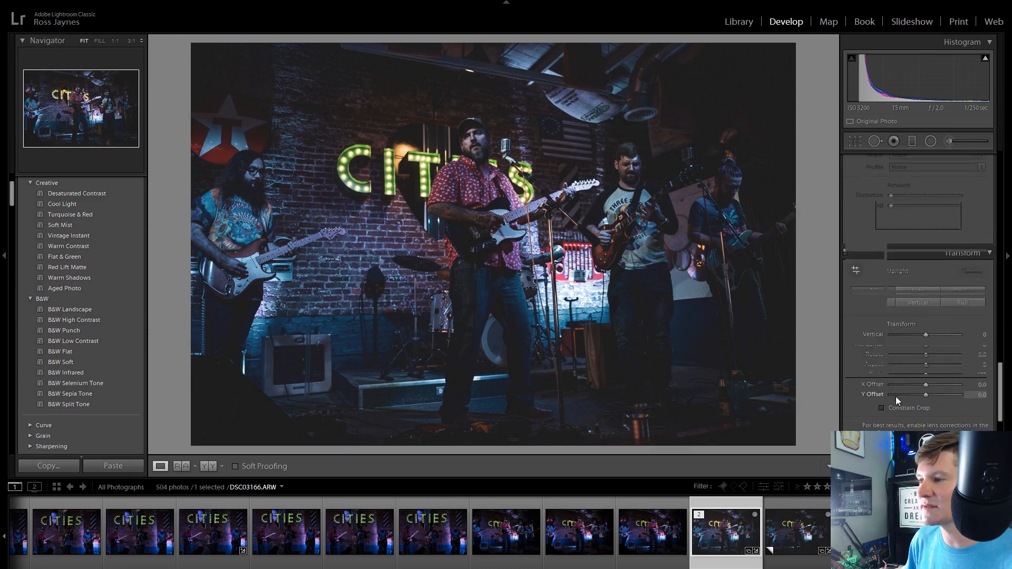
scroll(896, 397, "up", 15)
Apply the VSCO Film Essentials preset C - Fuji Provia 400X to the virtual copy of DSC03166.ARW
left_click(827, 529)
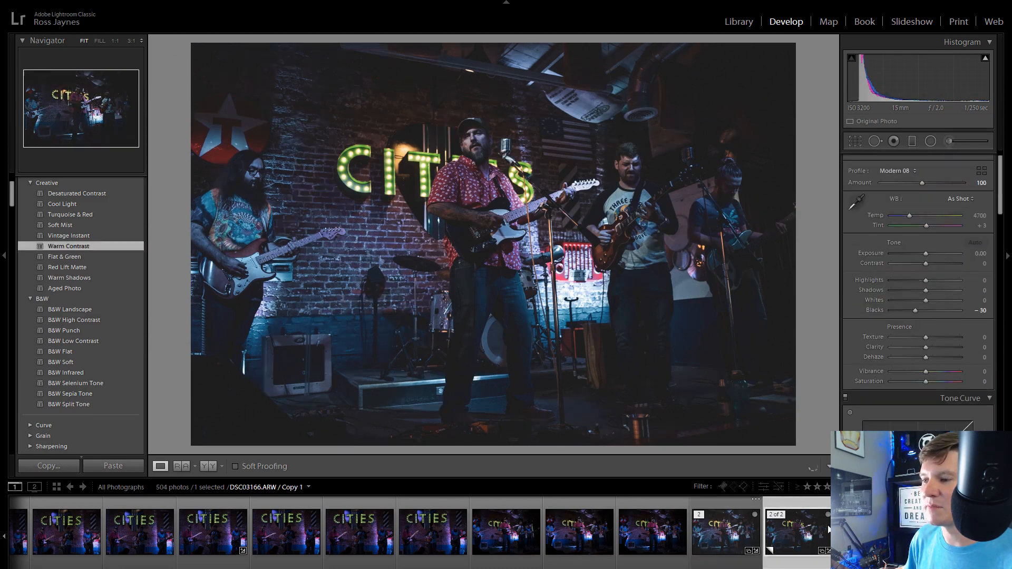
scroll(126, 320, "down", 15)
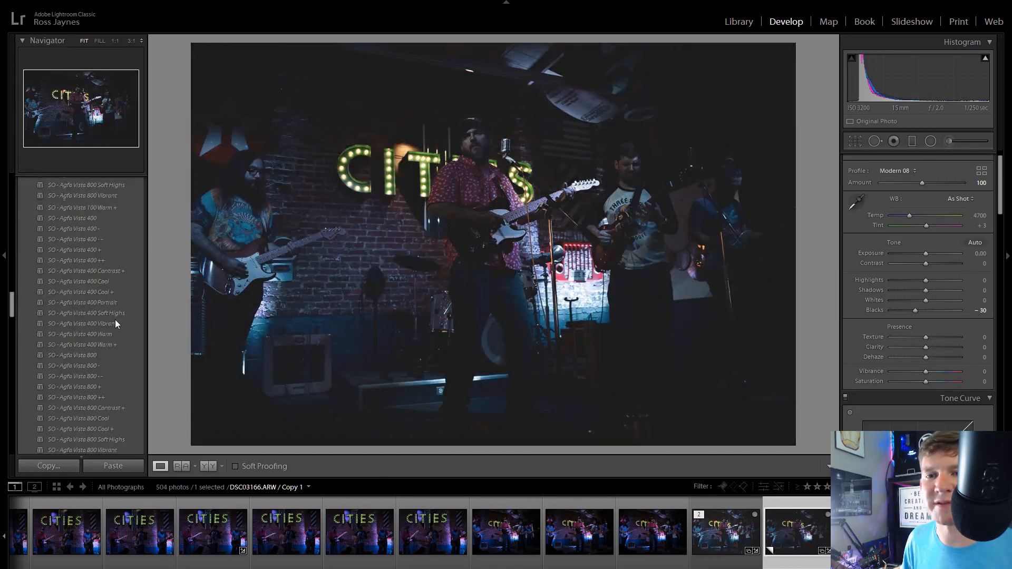
scroll(112, 318, "down", 10)
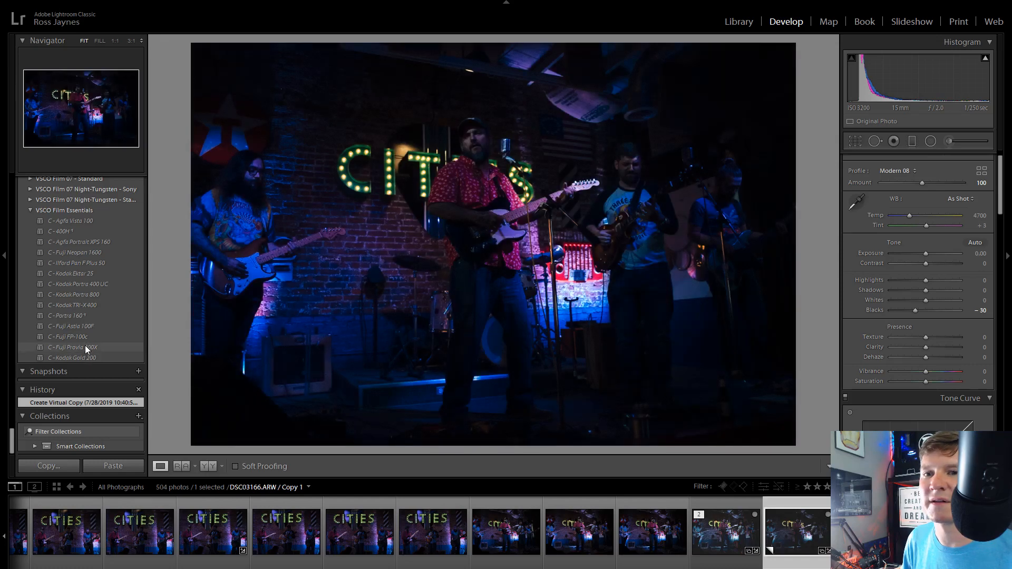
left_click(84, 346)
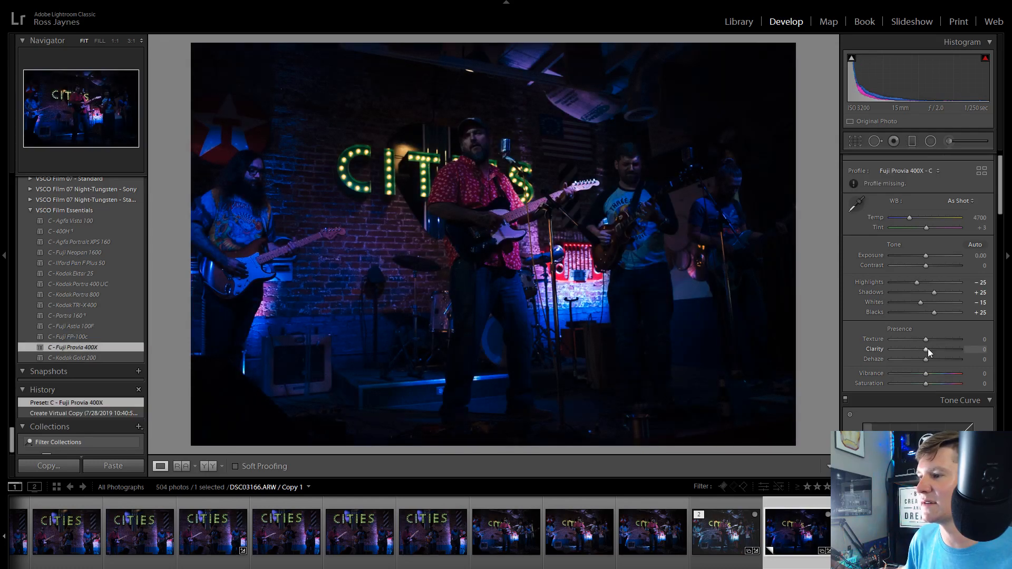
Set the virtual copy's clarity to +60 and its shadows to +100
left_click_drag(927, 349, 948, 349)
scroll(938, 342, "up", 1)
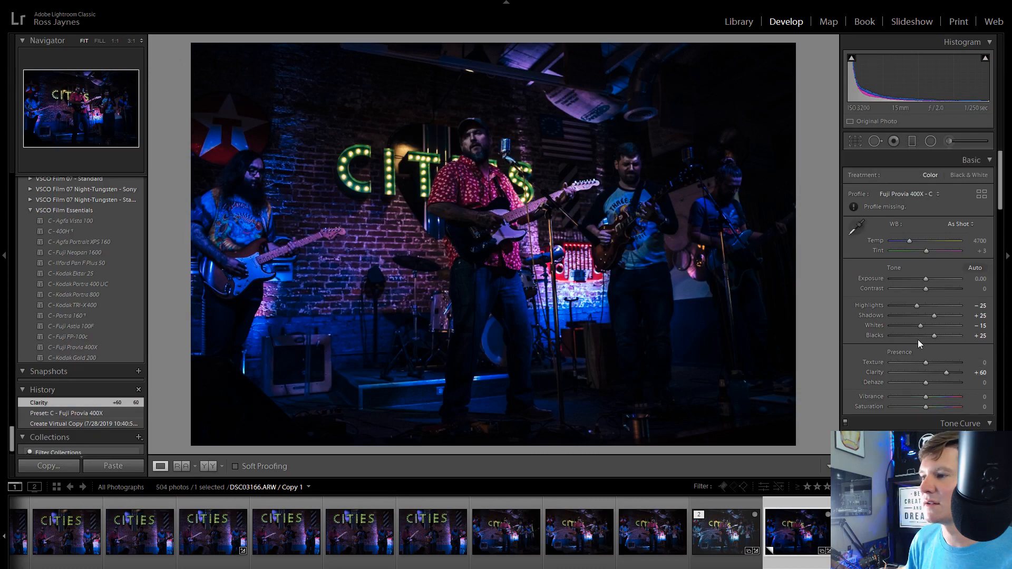
left_click_drag(932, 314, 973, 320)
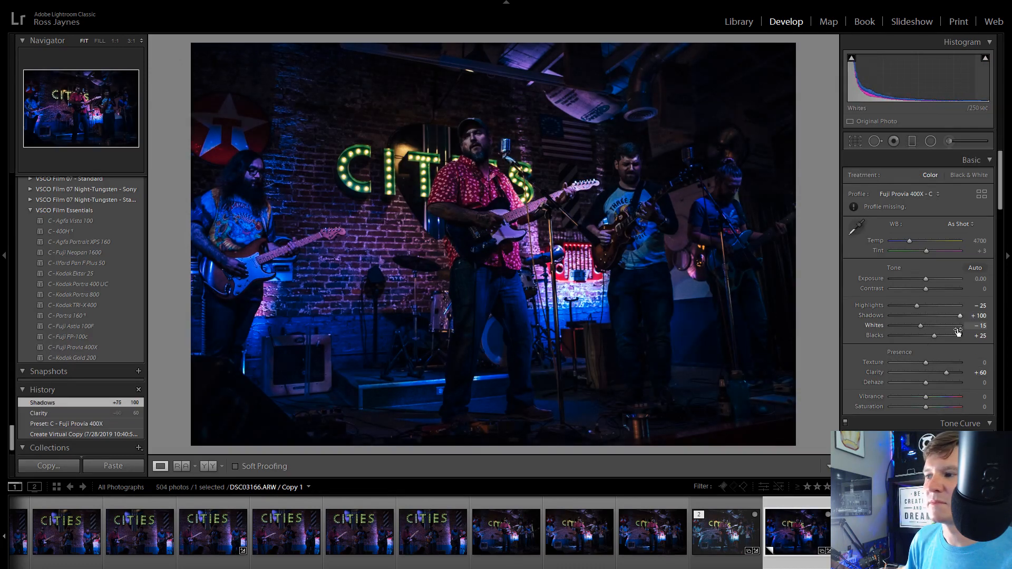
Set the virtual copy's exposure to +0.50, vibrance to +16 and clarity to +53, and reduce its texture
left_click(980, 280)
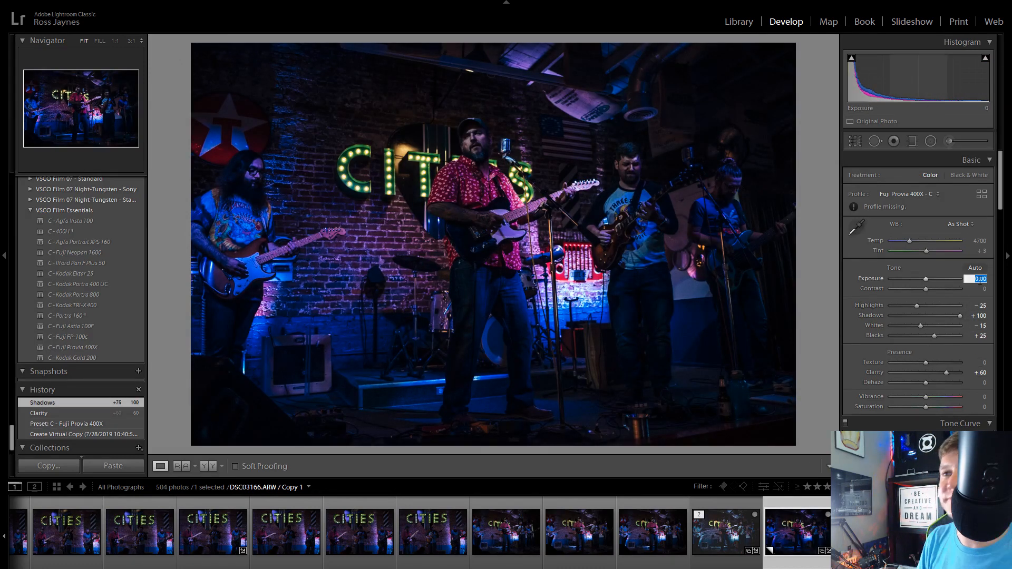
key("Up")
key("Up")
key("Up")
key("Up")
key("Up")
key("Up")
key("Up")
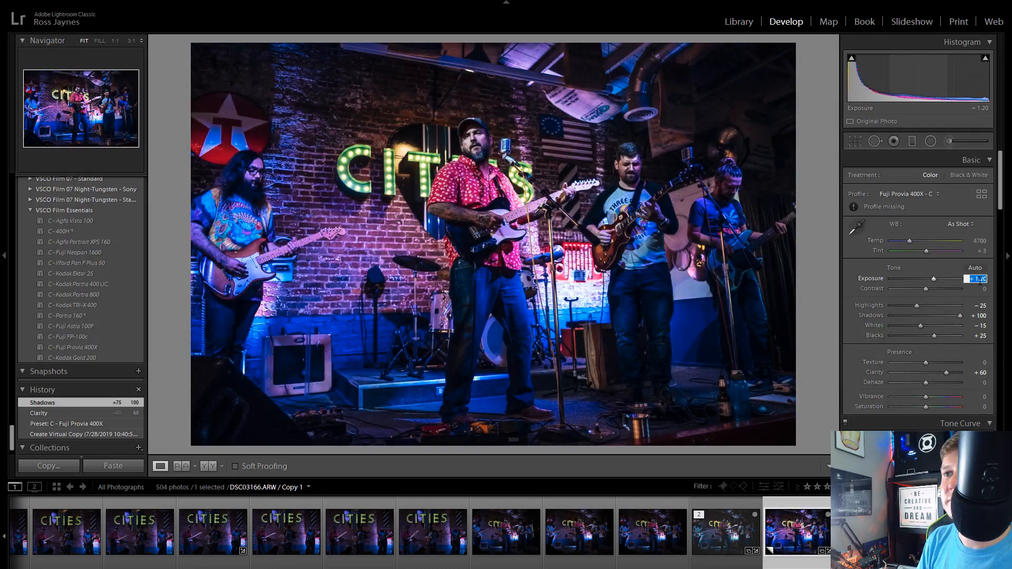
key("Down")
key("Down")
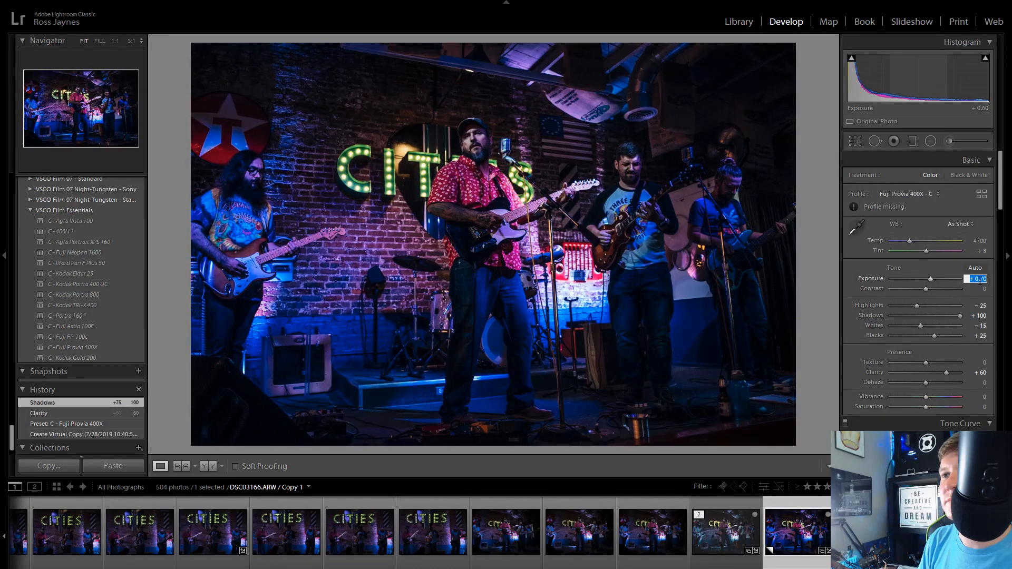
key("Return")
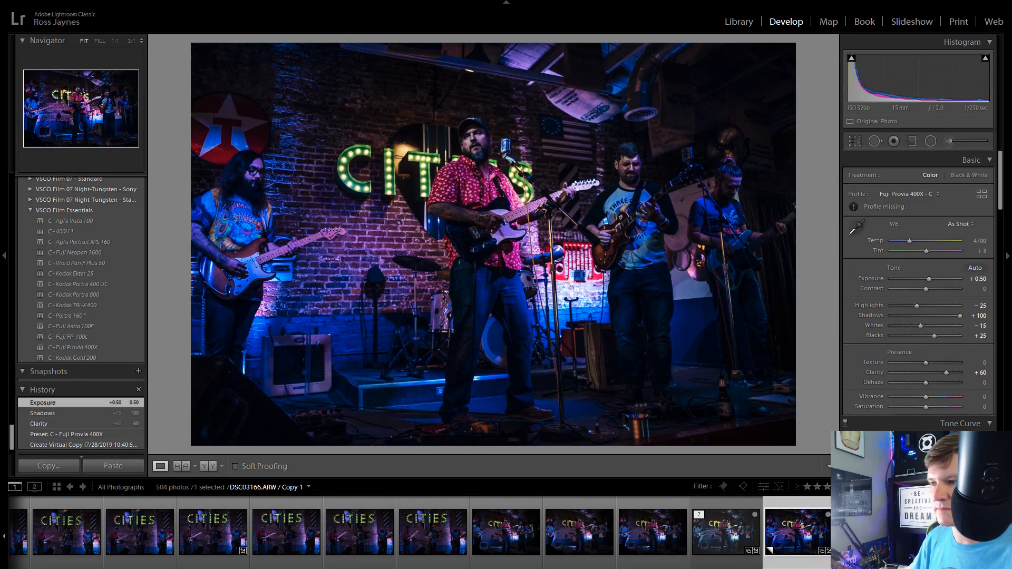
left_click_drag(933, 399, 930, 410)
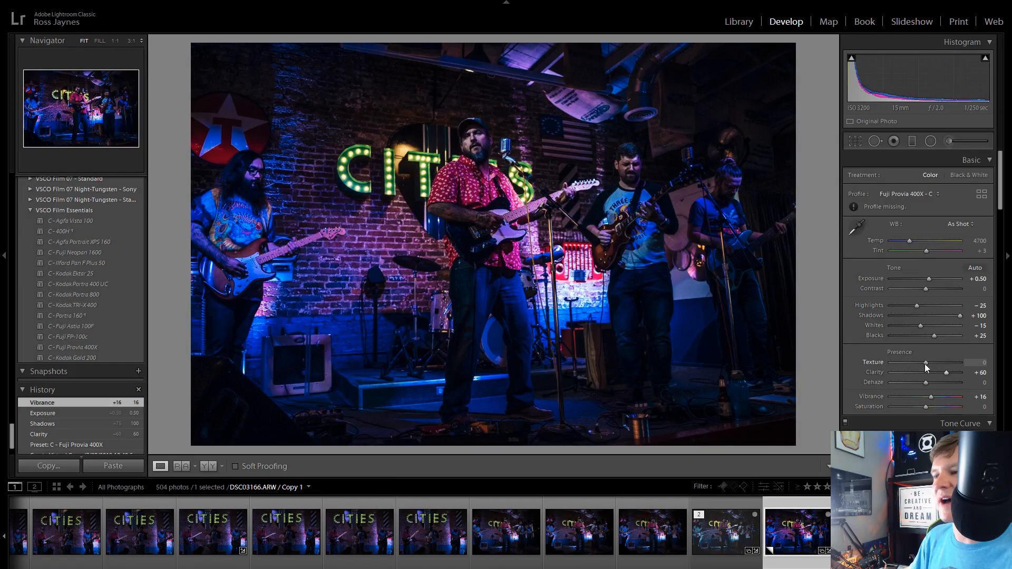
left_click_drag(924, 363, 944, 375)
Adjust the virtual copy's tone curve regions to highlights -38, lights +40, darks +7 and shadows -14
scroll(880, 393, "down", 5)
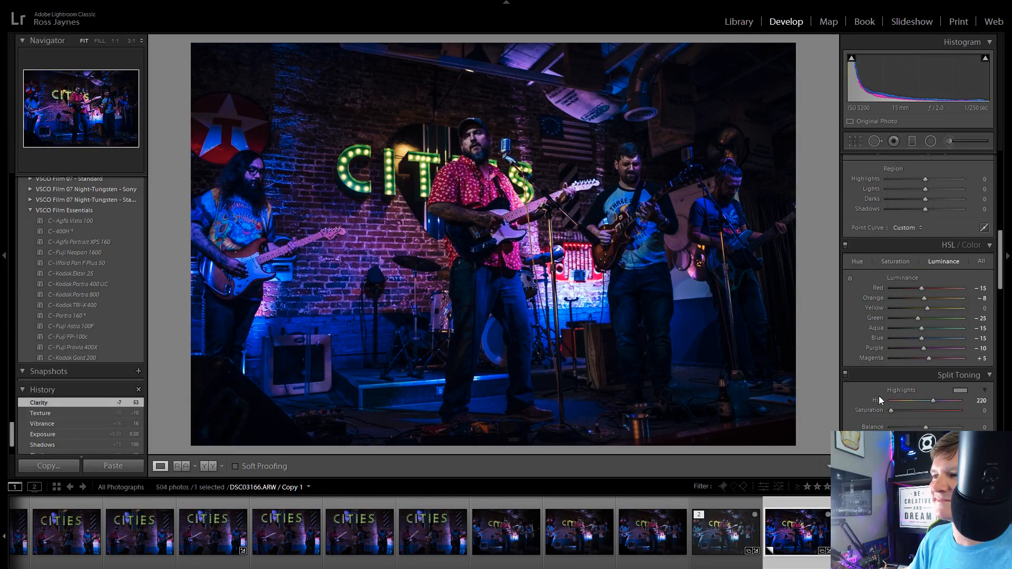
scroll(878, 396, "up", 3)
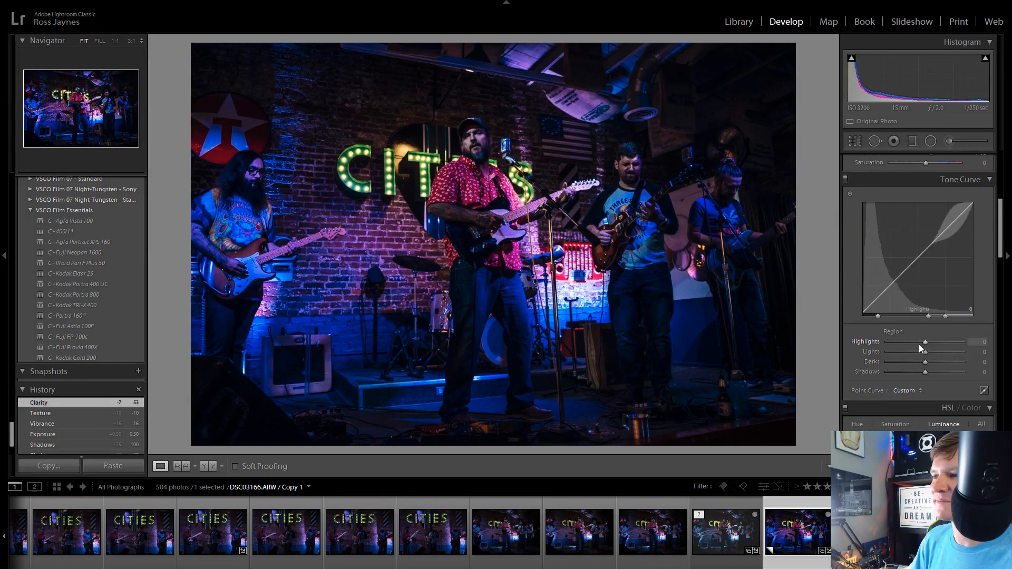
mouse_move(919, 344)
left_mouse_down()
mouse_move(940, 340)
mouse_move(913, 347)
left_mouse_up()
left_click_drag(939, 353, 920, 371)
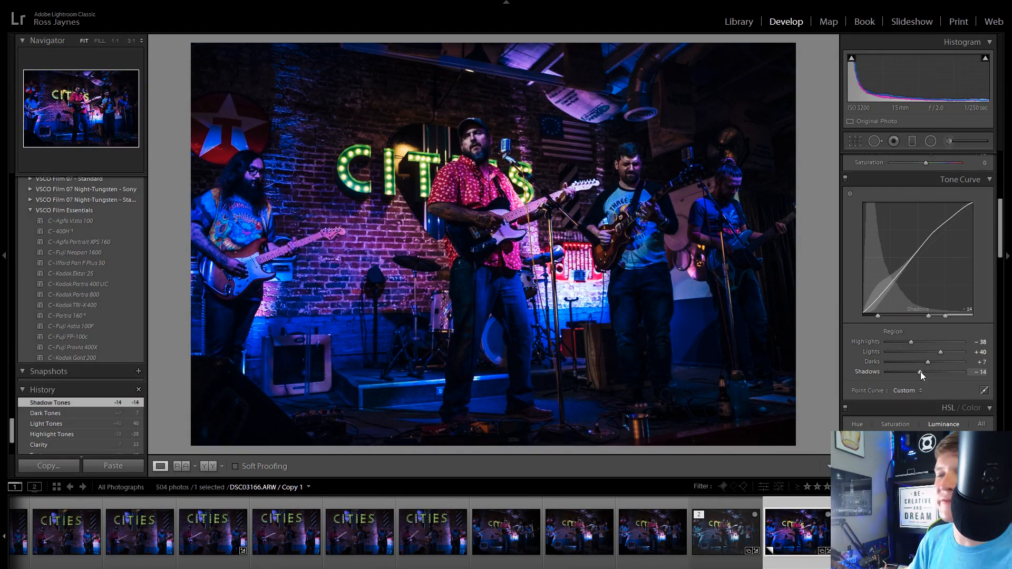
Set the virtual copy's sharpening amount to 19, luminance noise reduction to 10 and grain amount to 0
scroll(899, 396, "down", 10)
left_click_drag(910, 280, 903, 285)
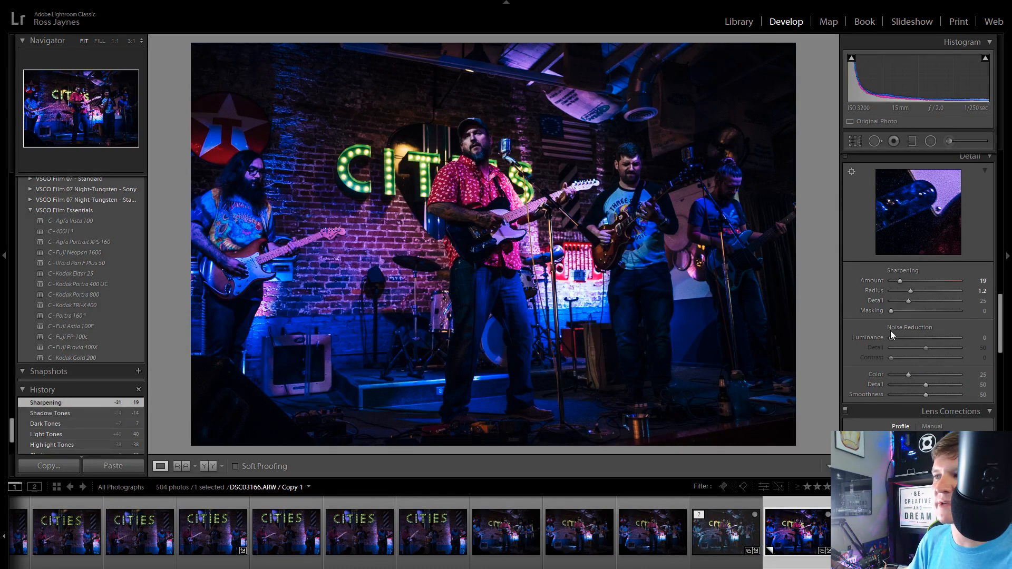
left_click_drag(891, 338, 898, 339)
scroll(917, 383, "down", 8)
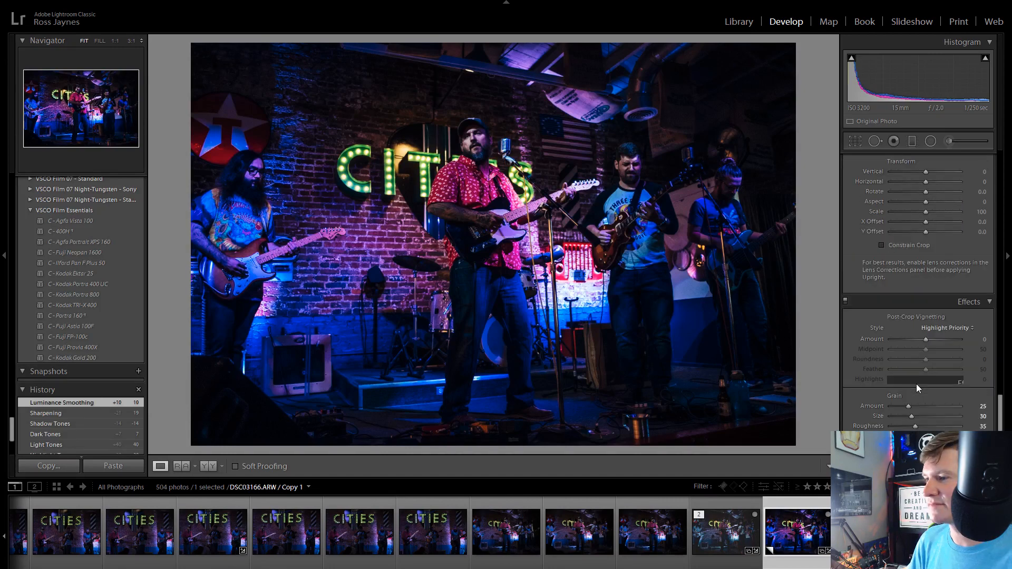
left_click_drag(910, 408, 808, 413)
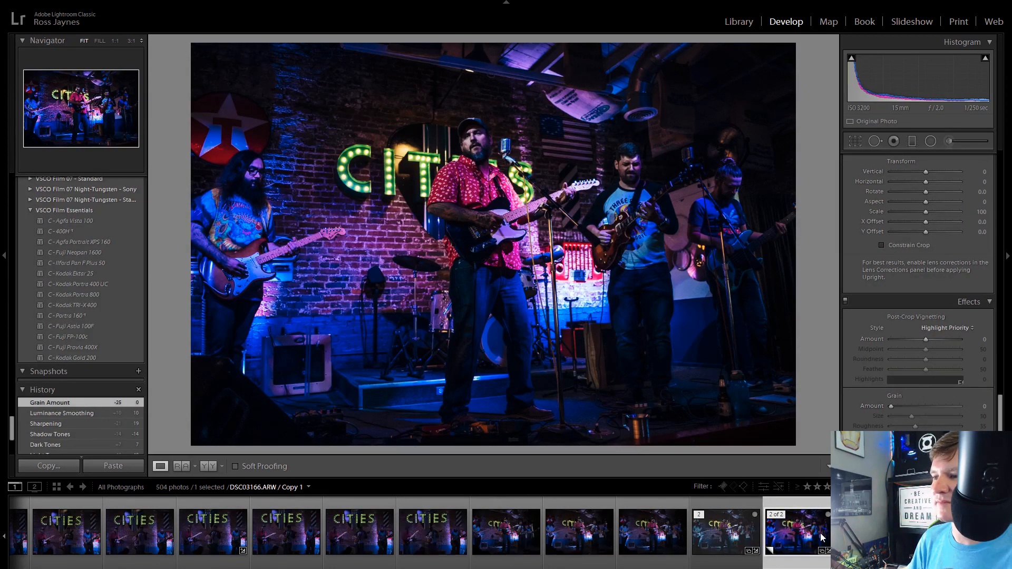
View the unedited stage photos one by one from DSC03167.ARW to DSC03185.ARW and return to DSC03184.ARW
scroll(633, 538, "down", 4)
left_click(619, 551)
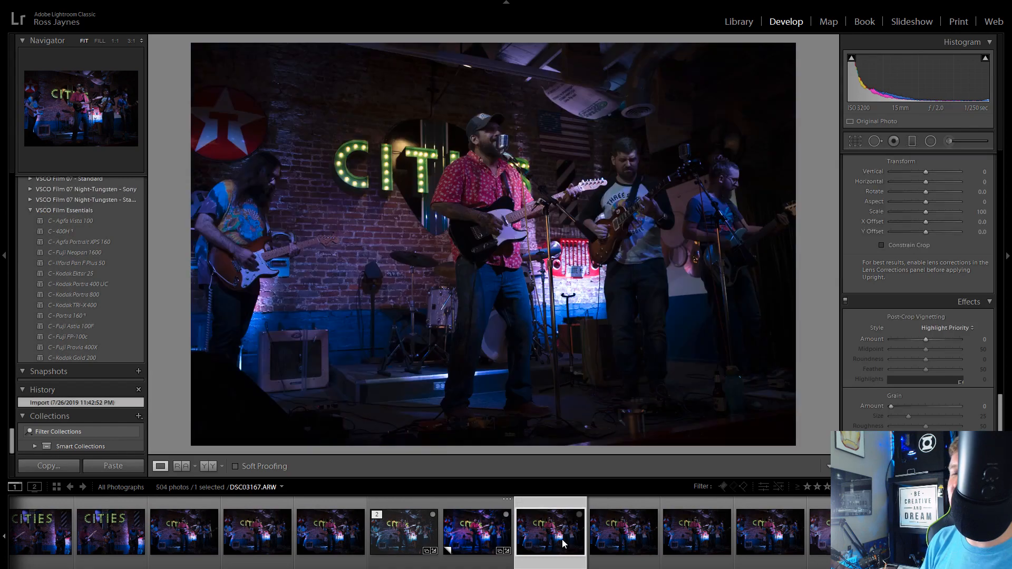
key("Right")
key("Right")
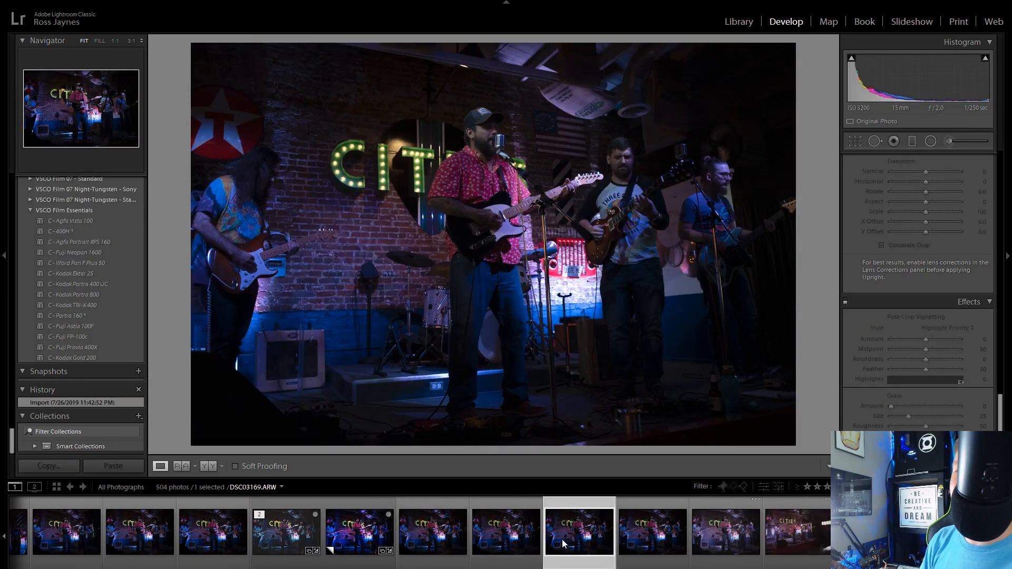
left_click(562, 539)
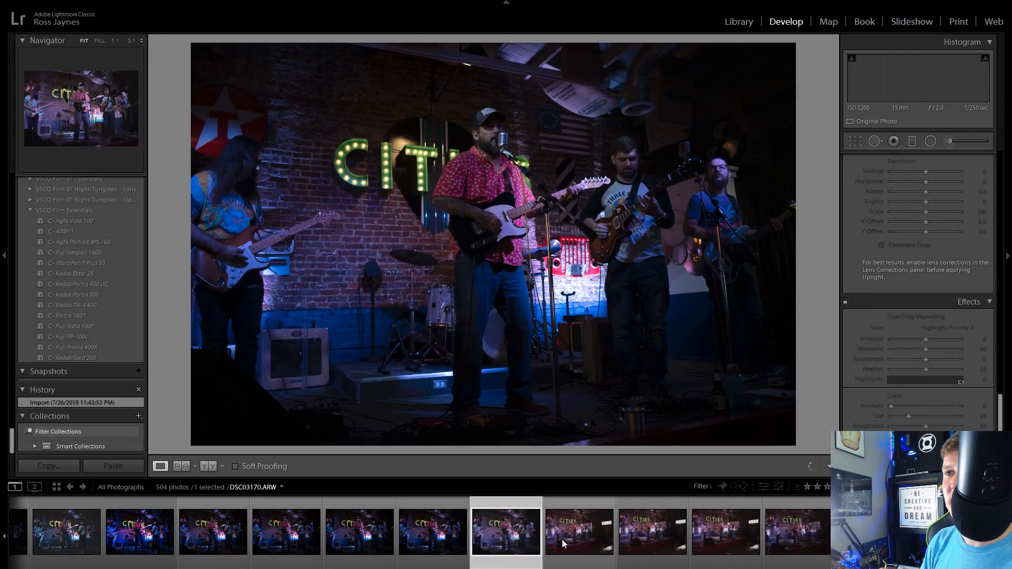
key("Right")
key("Right")
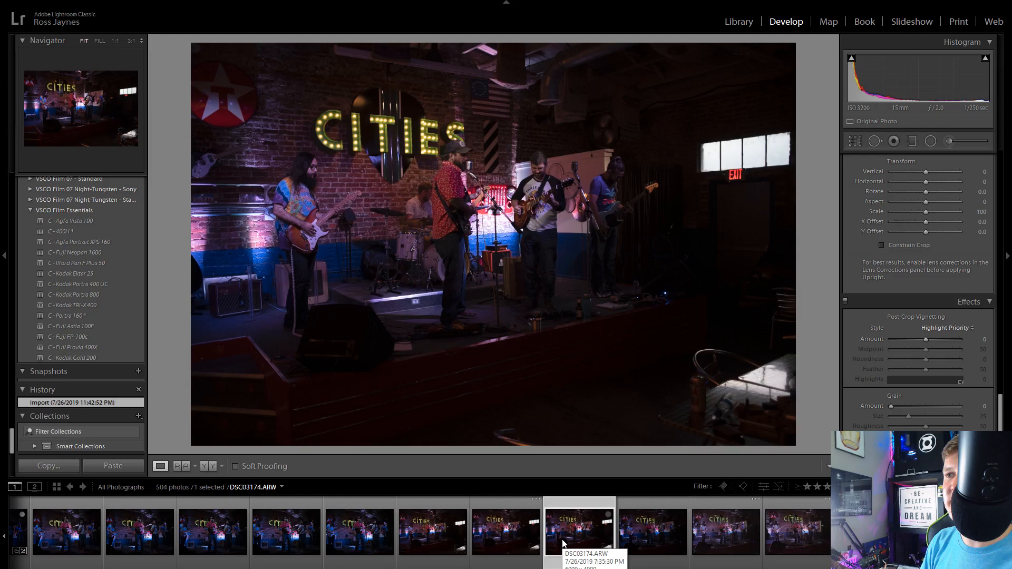
key("Right")
key("Right")
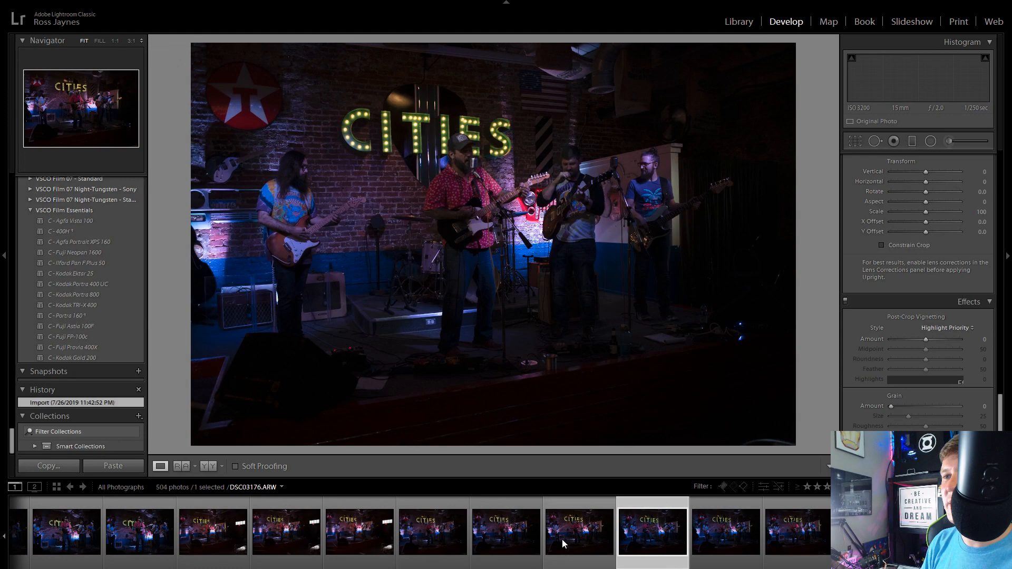
key("Right")
key("Right")
key("Right")
key("Right")
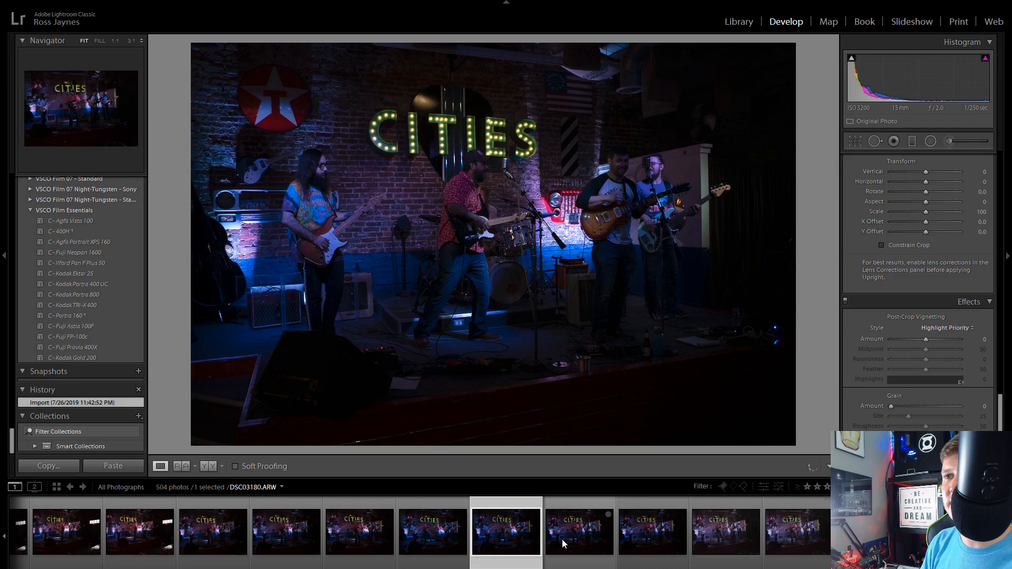
key("Right")
key("Right")
key("Right")
key("Right")
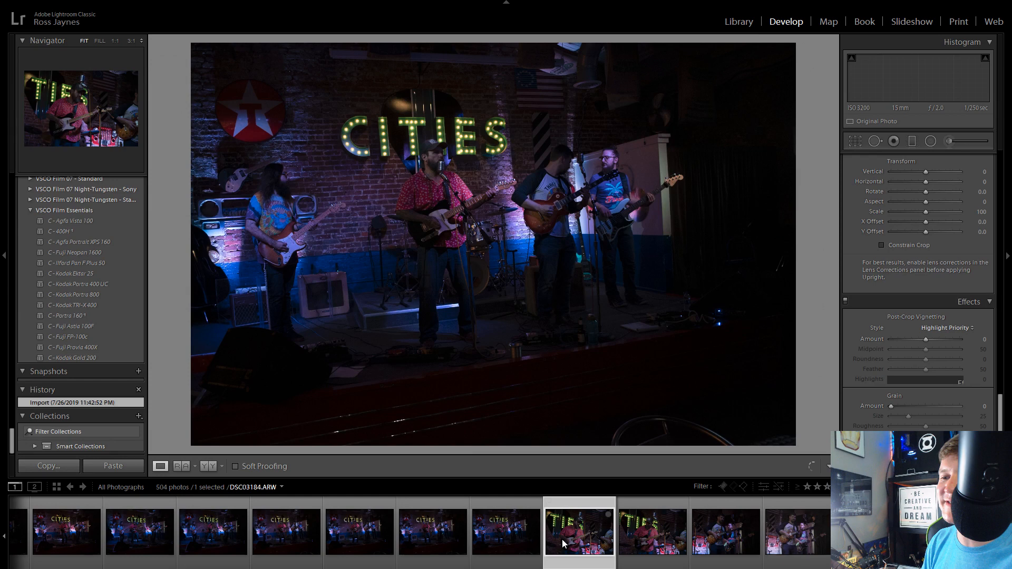
key("Right")
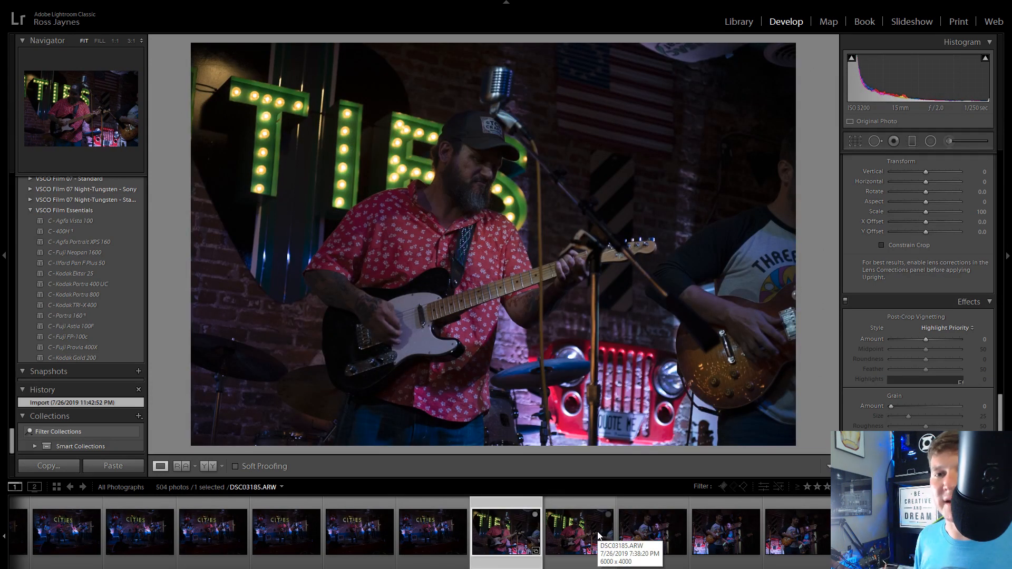
key("Left")
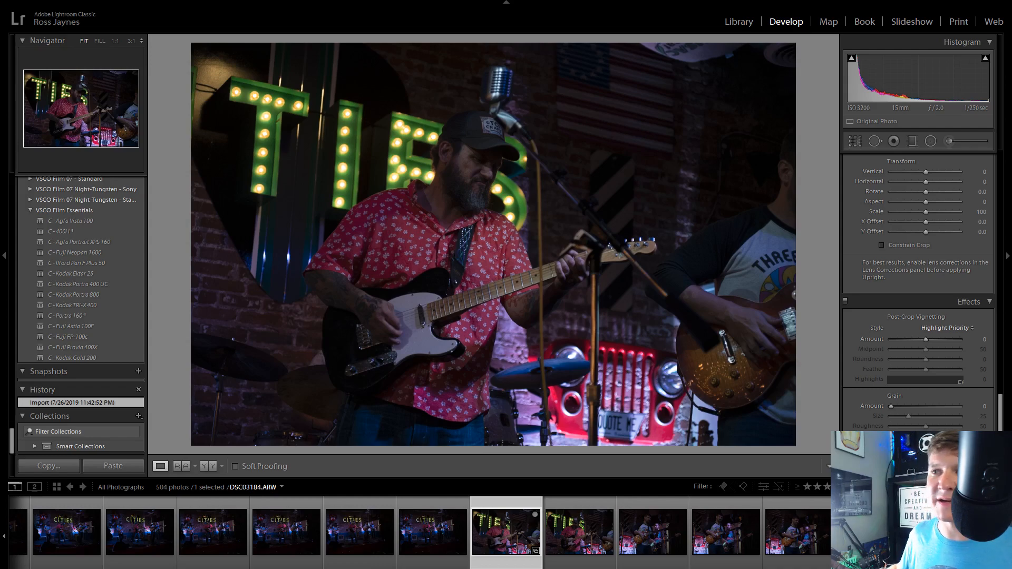
left_click_drag(460, 203, 492, 201)
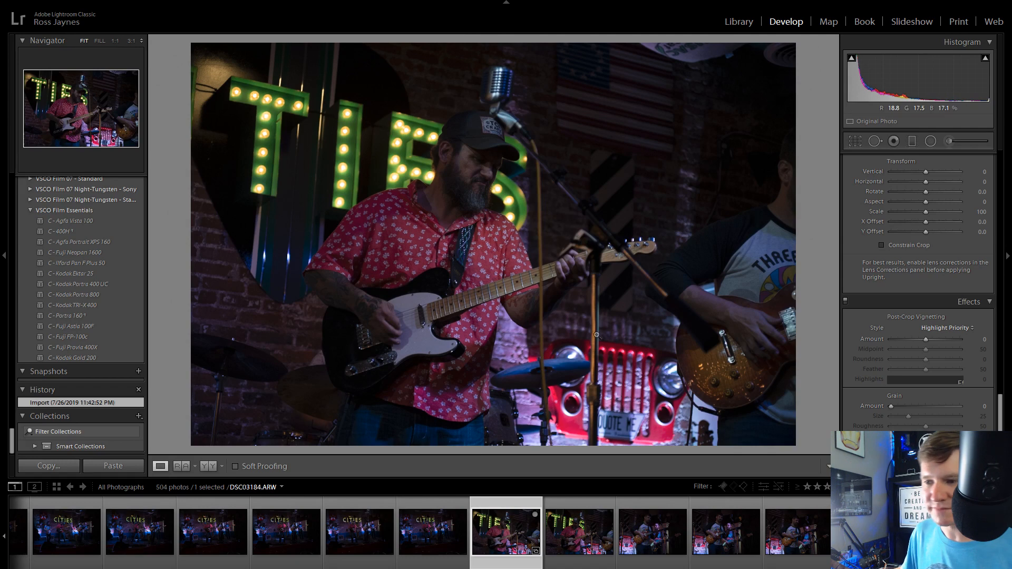
Crop DSC03184.ARW to a 16 x 9 aspect ratio, framing the lower part of the photo
left_click(854, 141)
left_click(955, 178)
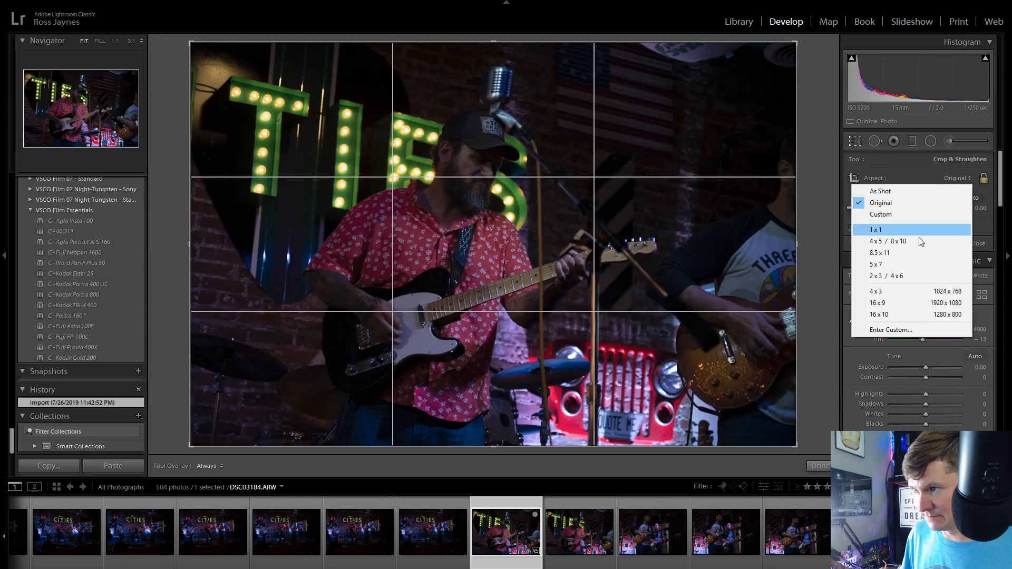
left_click(906, 303)
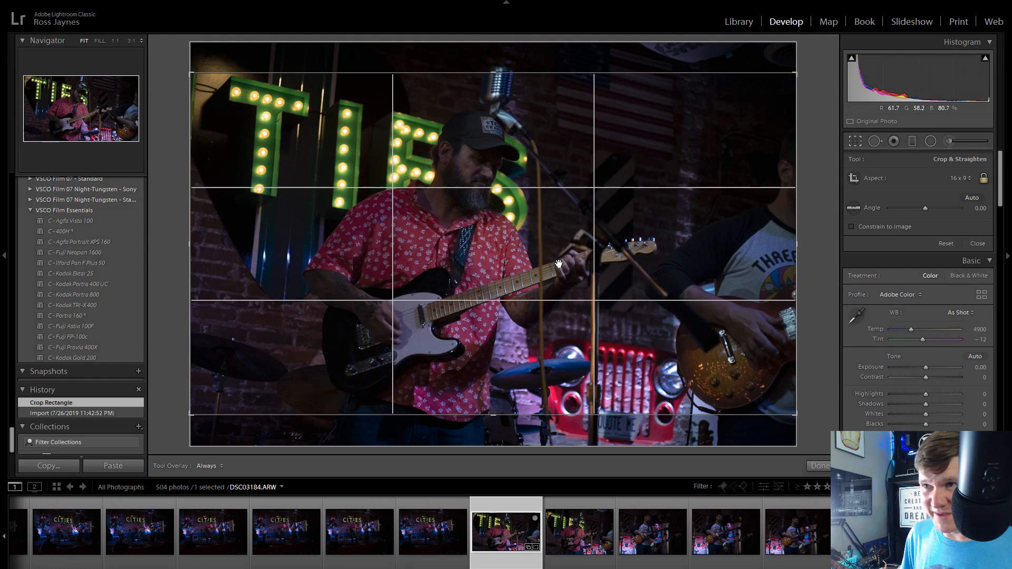
left_click_drag(564, 264, 564, 229)
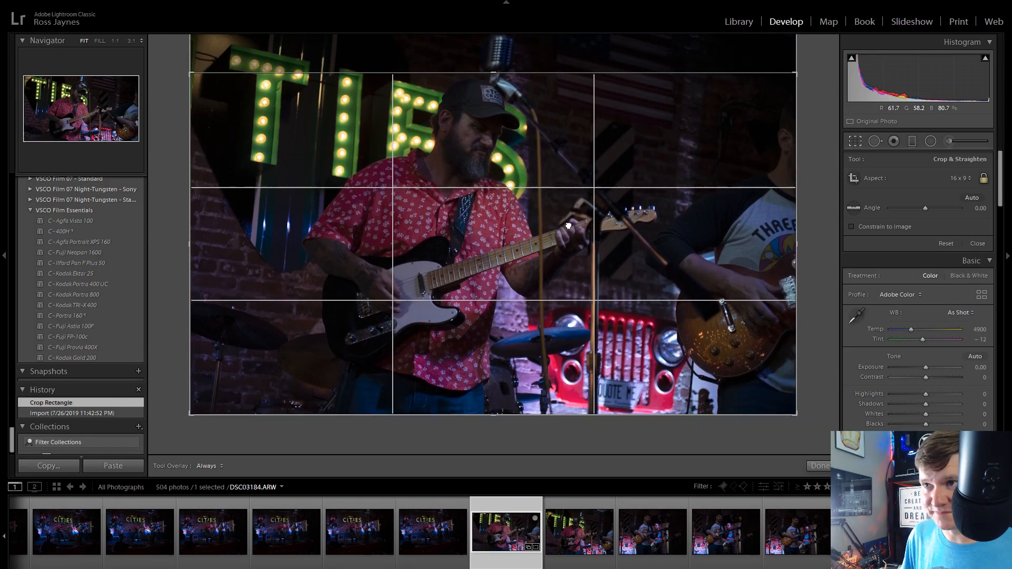
left_click(857, 141)
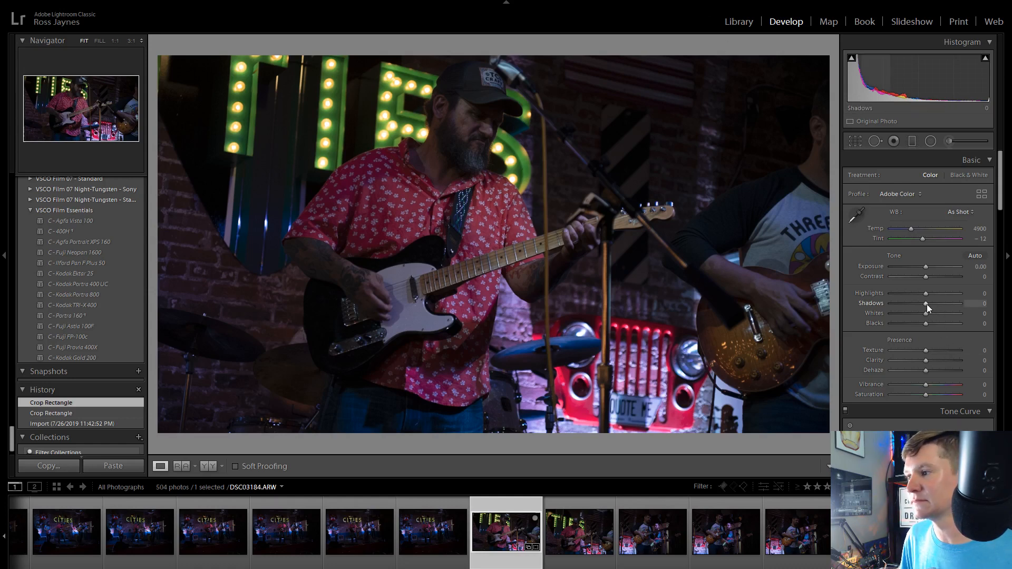
Set DSC03184.ARW to exposure +0.57, highlights -34, shadows +27 and clarity +76
mouse_move(927, 304)
left_mouse_down()
mouse_move(977, 305)
mouse_move(937, 302)
left_mouse_up()
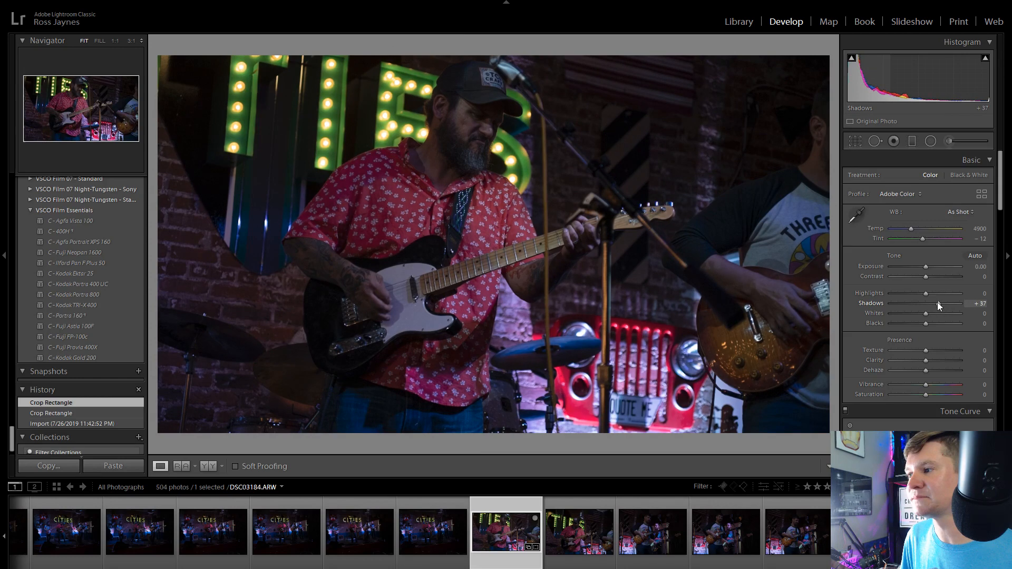
left_click_drag(926, 266, 928, 270)
left_click_drag(925, 359, 941, 358)
left_click_drag(939, 303, 912, 293)
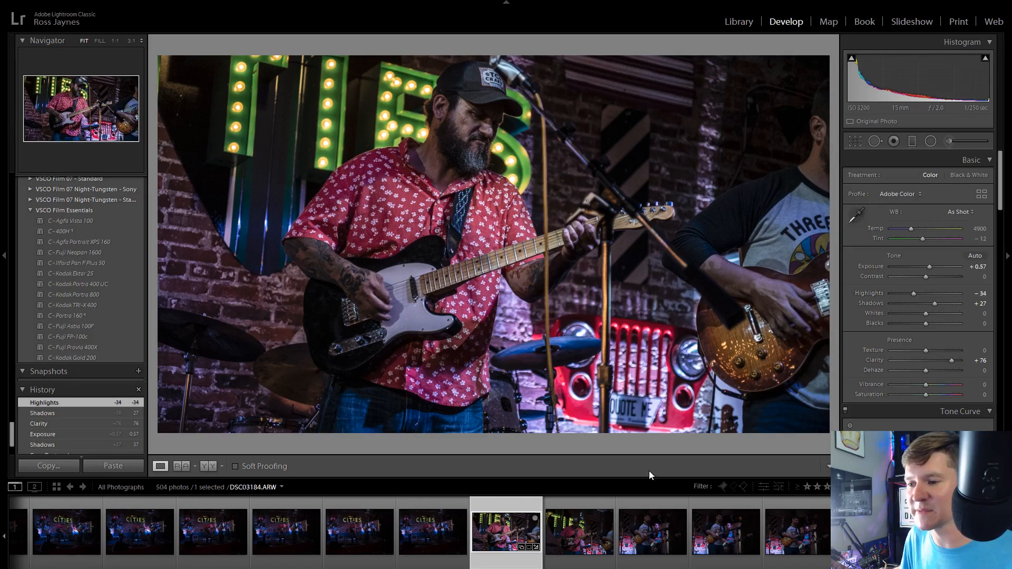
Set DSC03184.ARW to texture -22, clarity +45, vibrance +28 and saturation +27
scroll(57, 429, "up", 10)
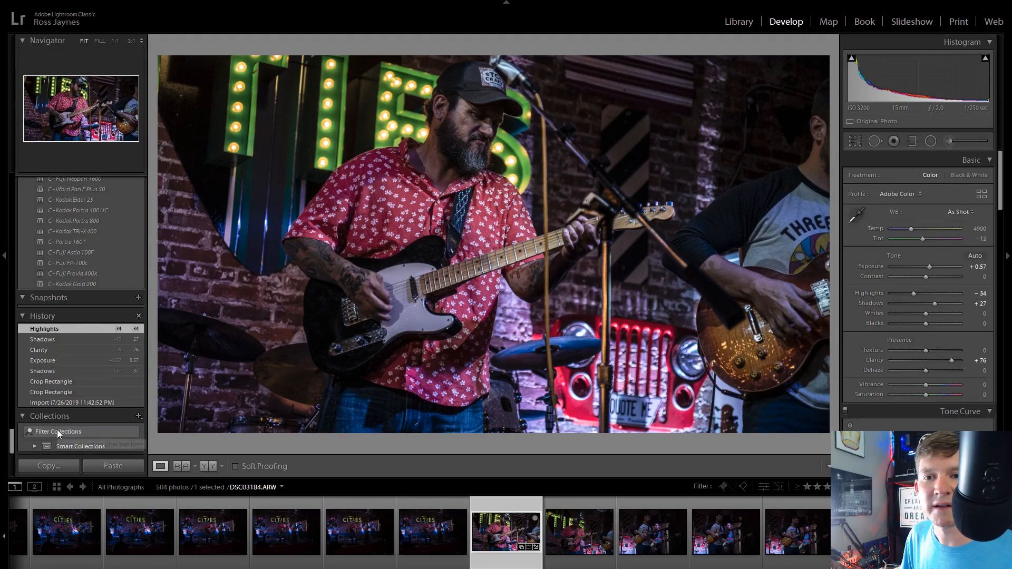
scroll(902, 347, "down", 10)
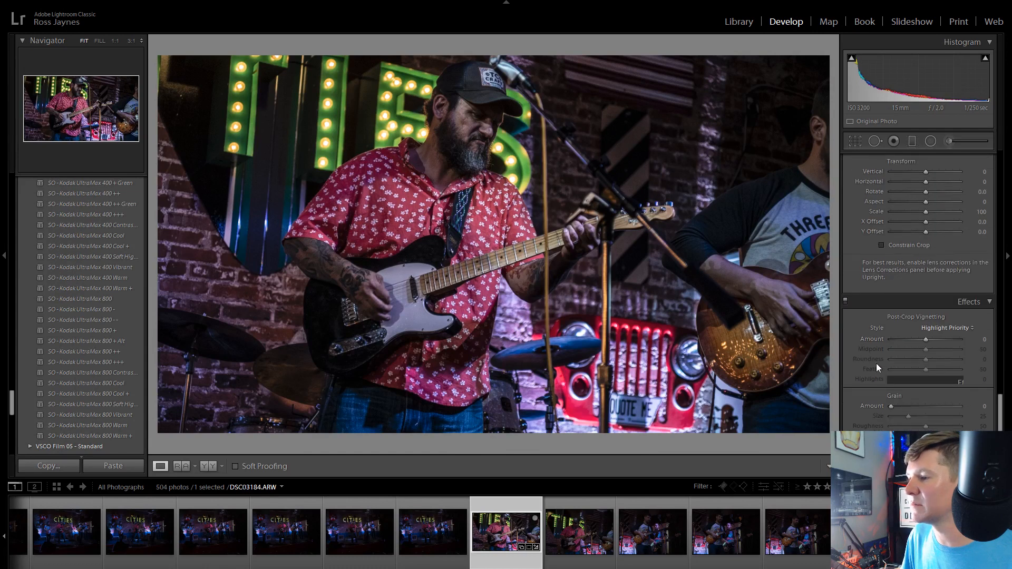
scroll(869, 398, "up", 10)
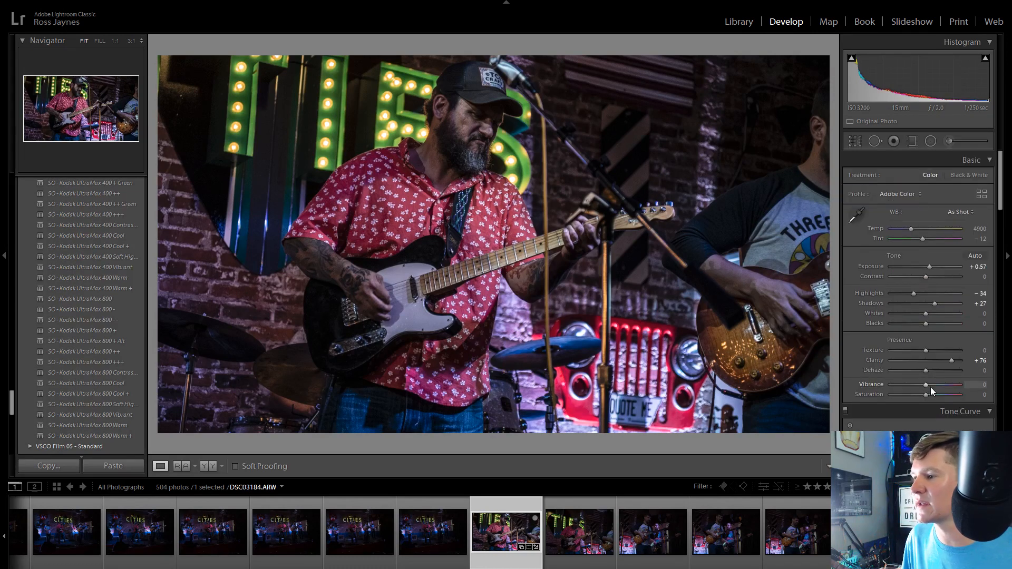
left_click_drag(928, 397, 920, 351)
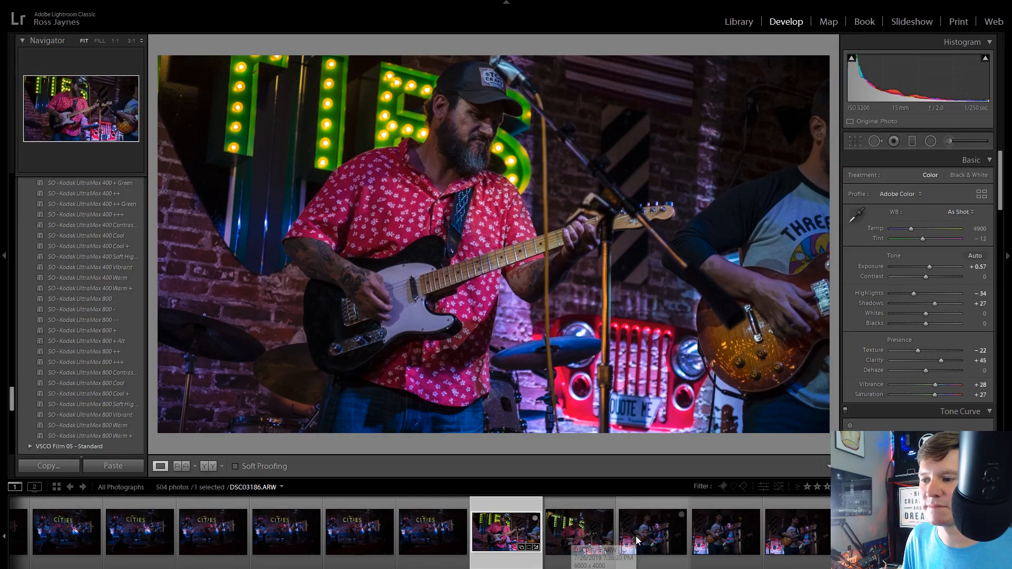
Compare the unedited shots of the guitarist in the baseball tee one by one and select DSC03191.ARW
left_click(662, 535)
key("Right")
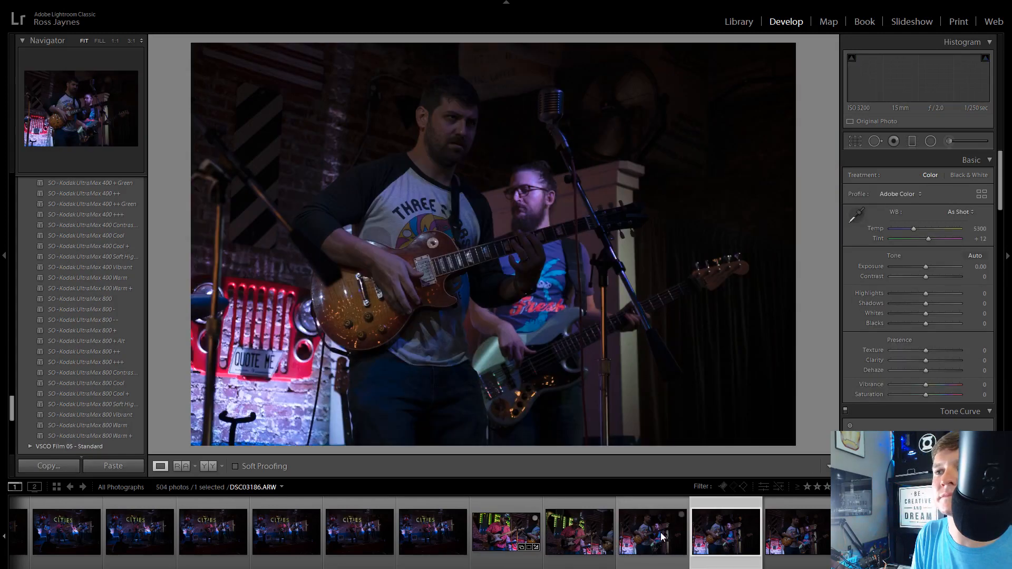
key("Right")
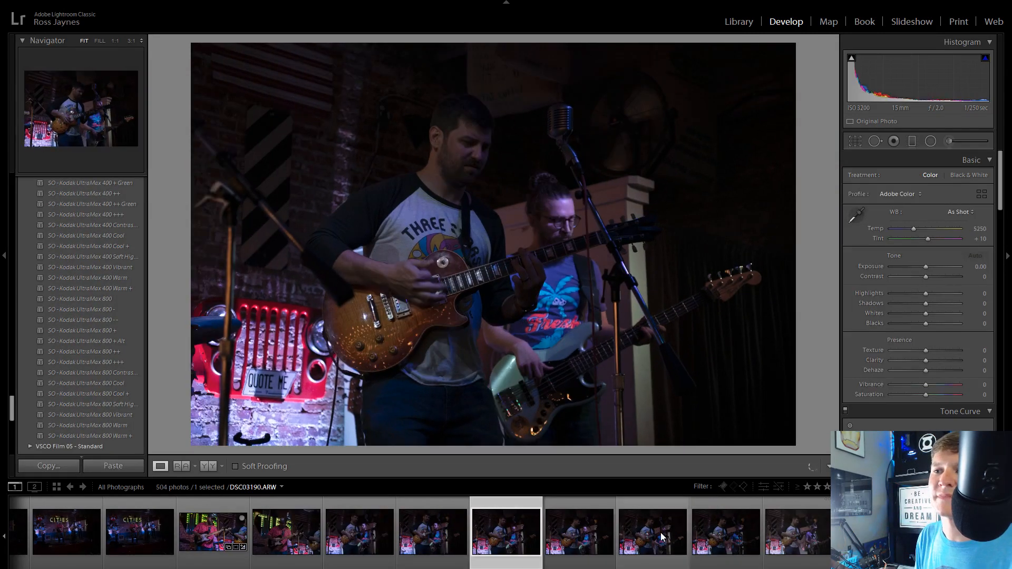
key("Right")
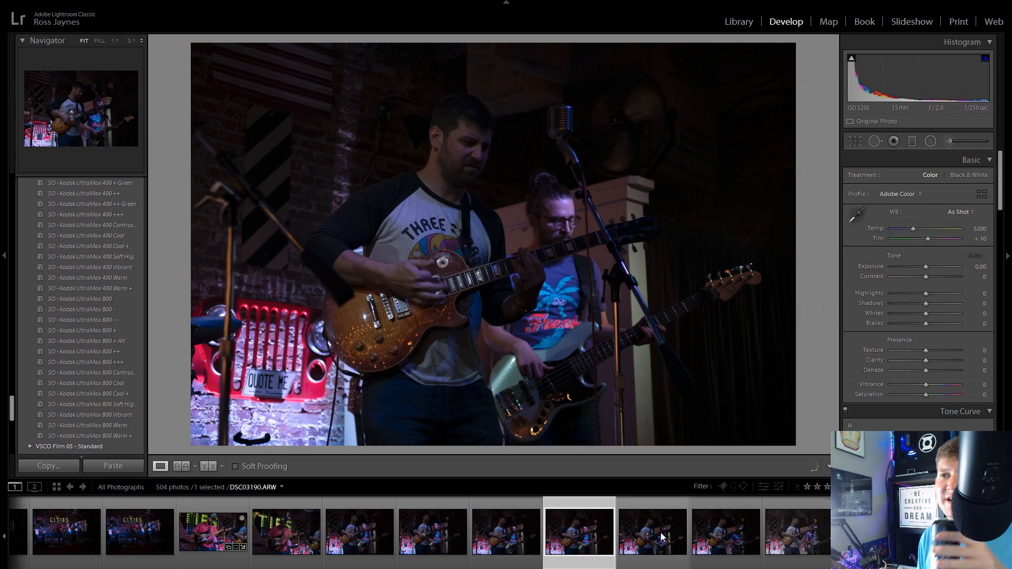
key("Right")
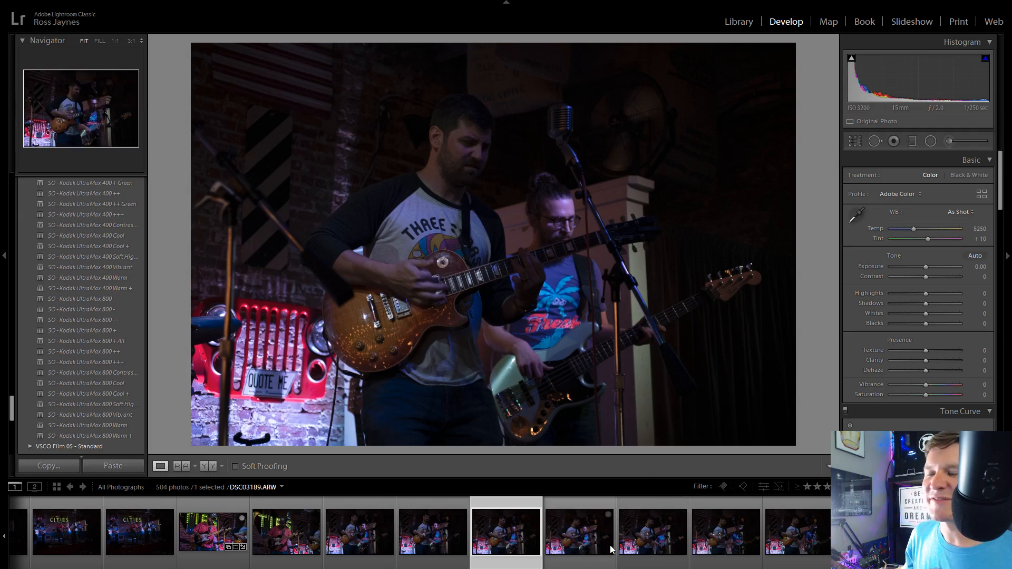
left_click(776, 545)
key("Left")
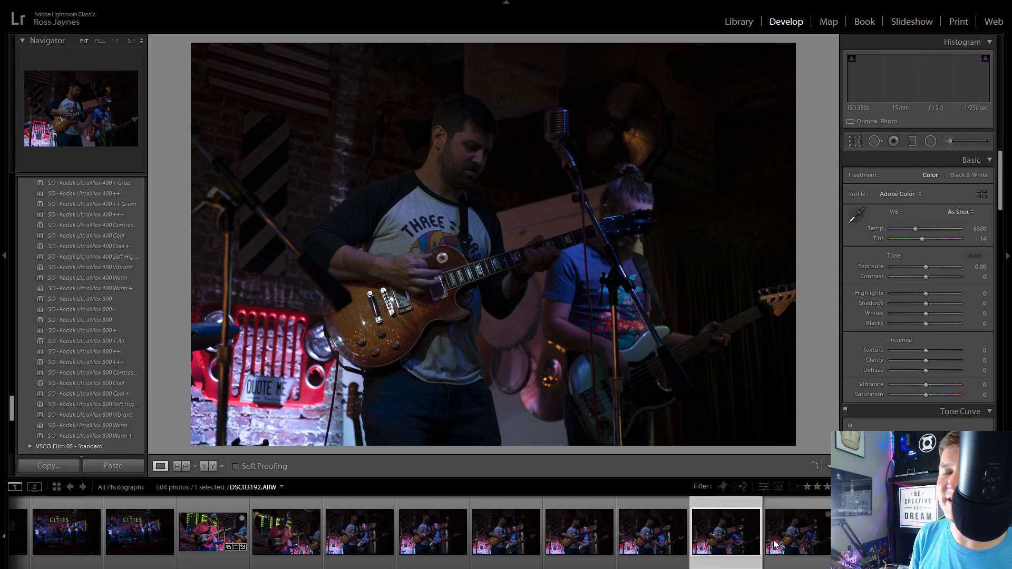
key("Left")
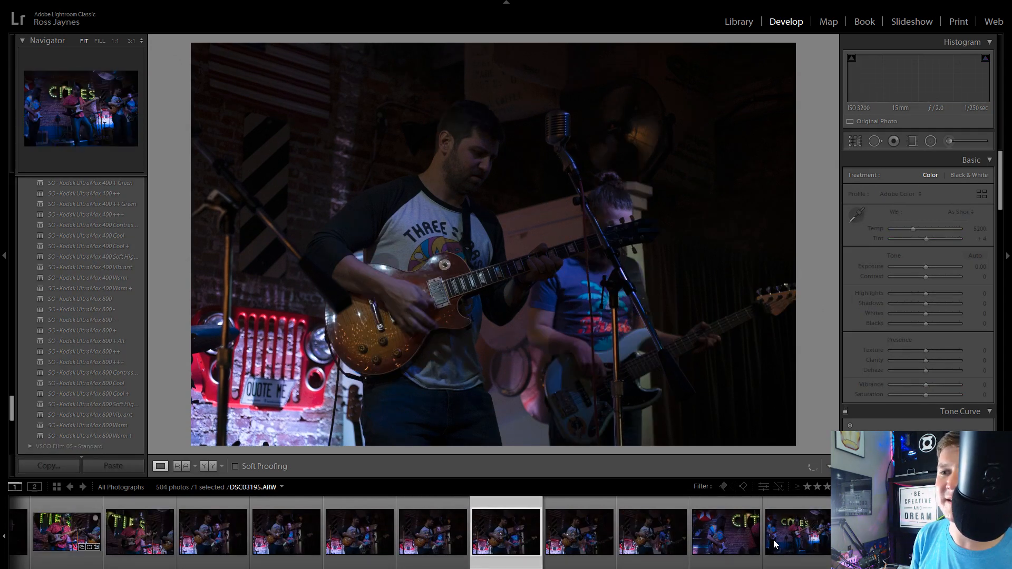
key("Left")
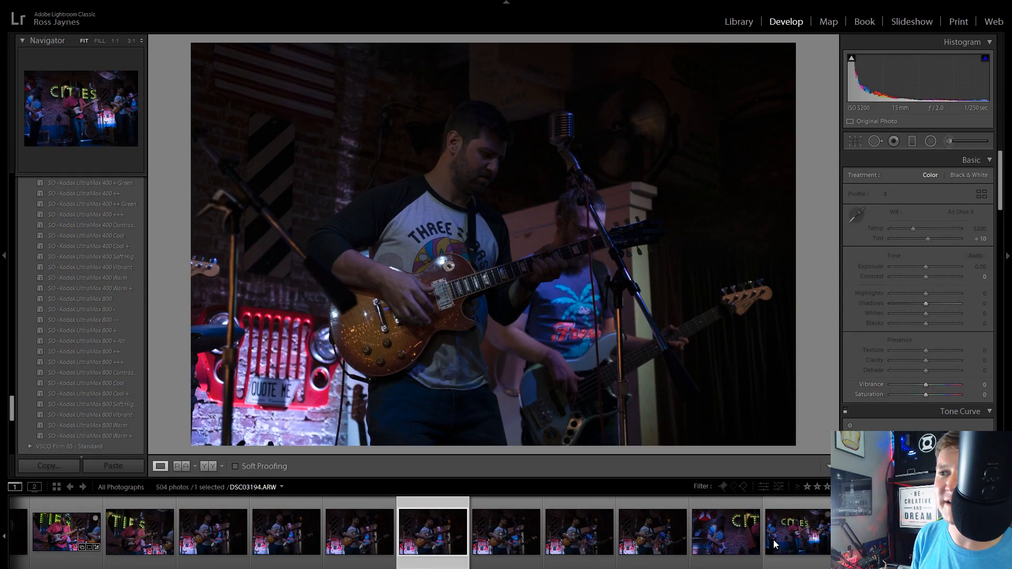
key("Right")
key("Right")
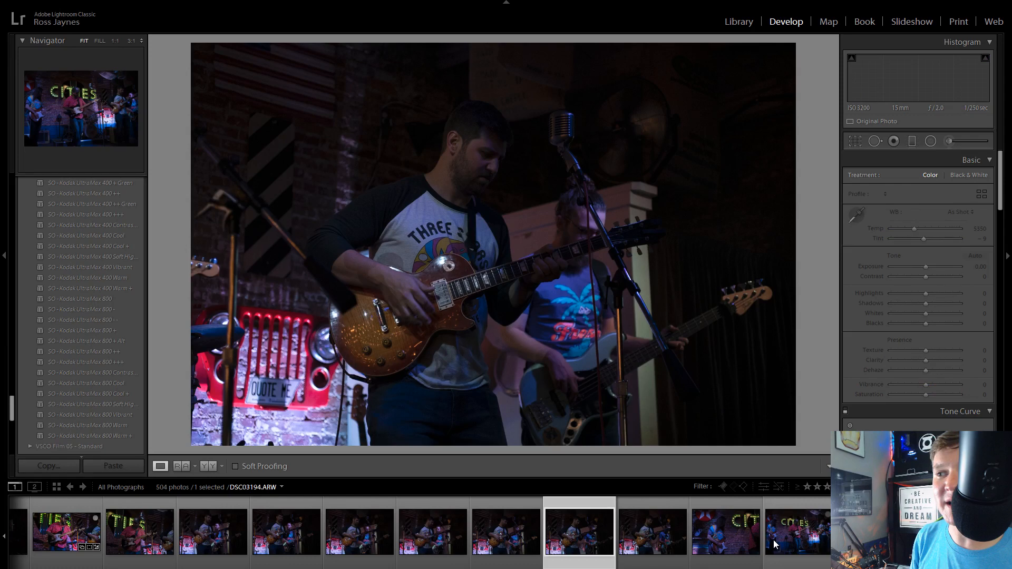
Crop DSC03191.ARW to a 16 x 9 aspect ratio, repositioning the photo slightly within the frame
left_click(855, 141)
left_click(955, 179)
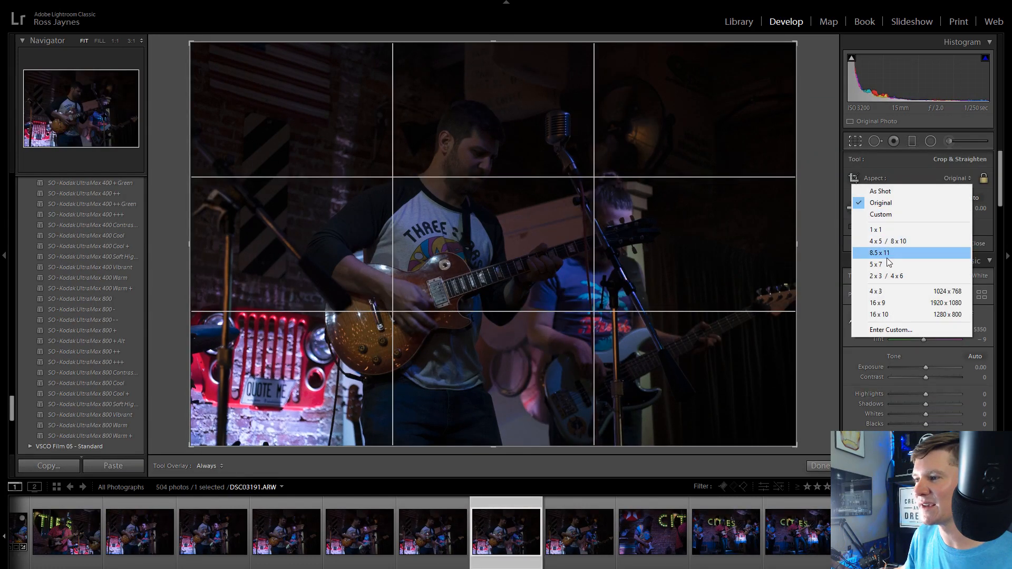
left_click(877, 303)
mouse_move(610, 258)
left_mouse_down()
mouse_move(602, 219)
mouse_move(600, 244)
left_mouse_up()
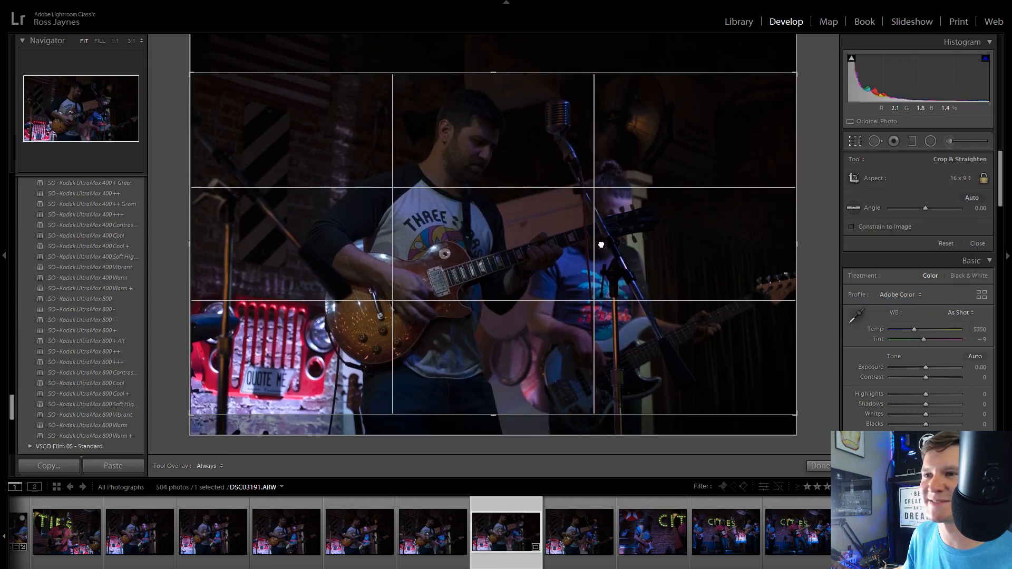
left_click(858, 144)
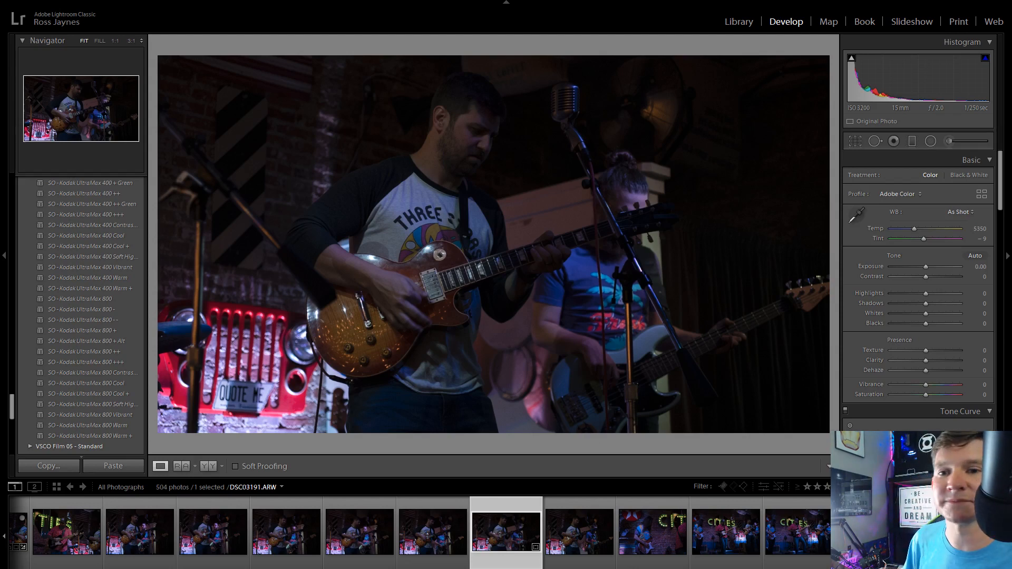
Set DSC03191.ARW to exposure +1.10 and clarity +39
scroll(89, 373, "down", 5)
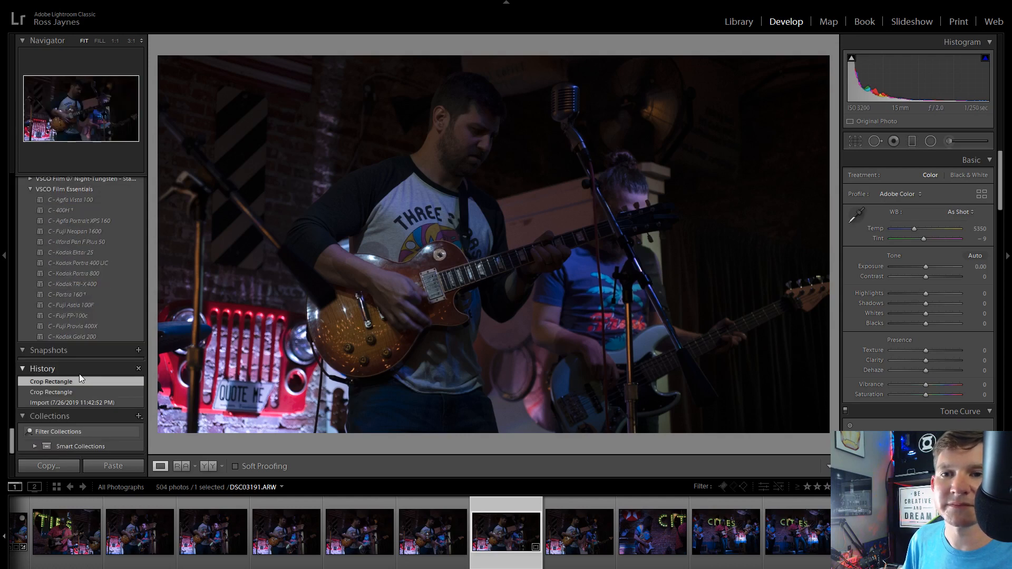
scroll(74, 372, "up", 3)
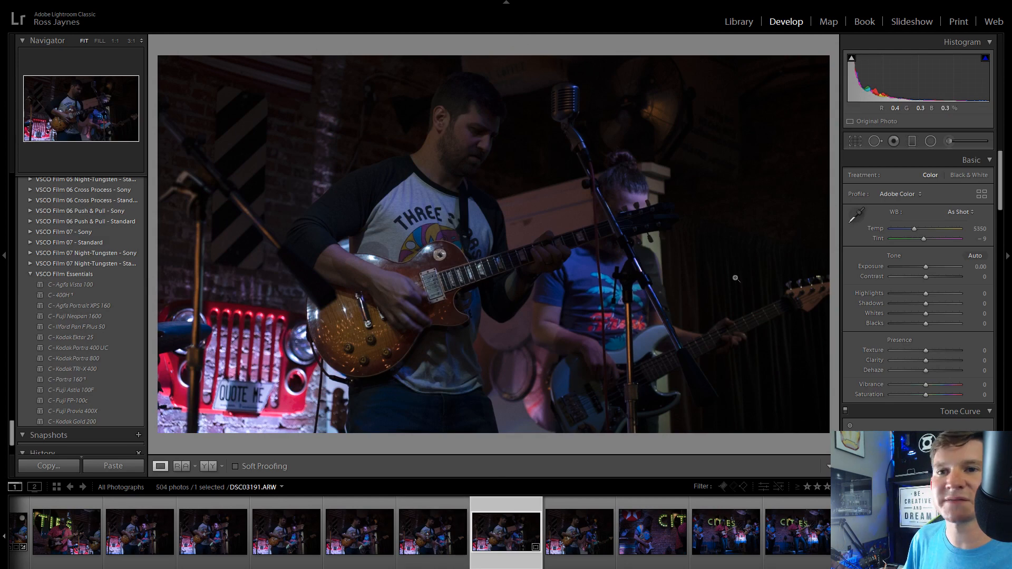
left_click(980, 266)
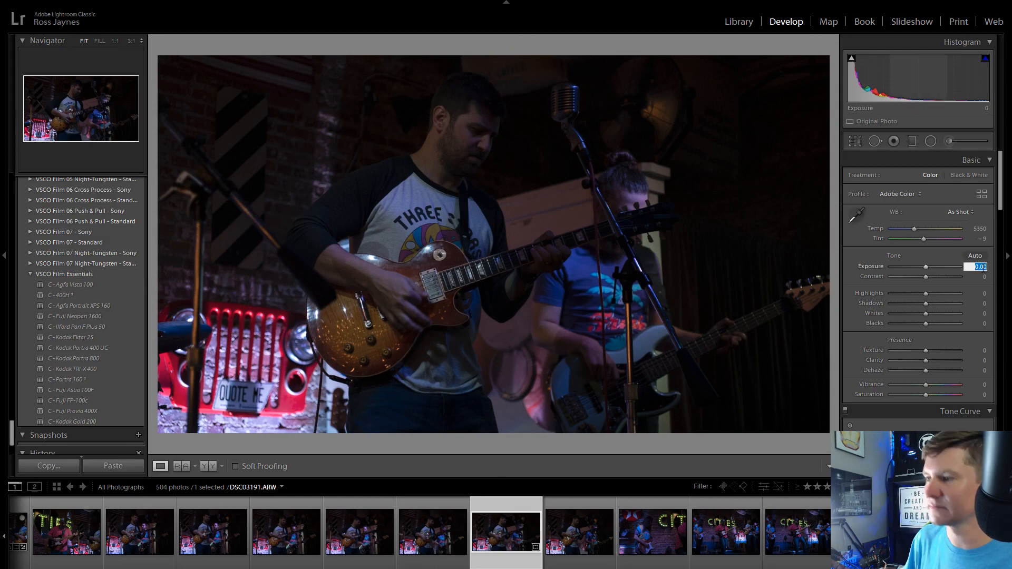
type("1.1")
key("Return")
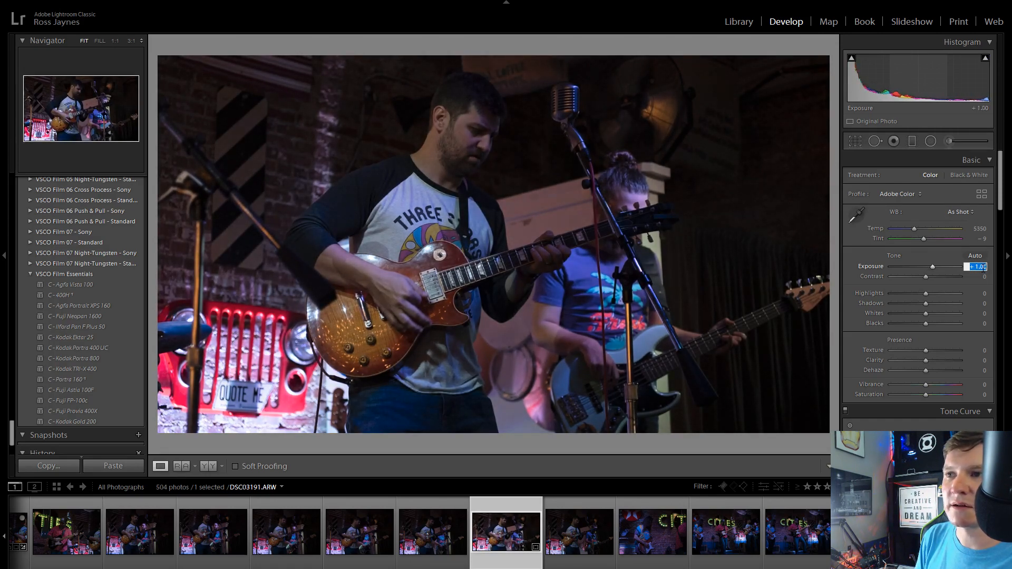
key("Return")
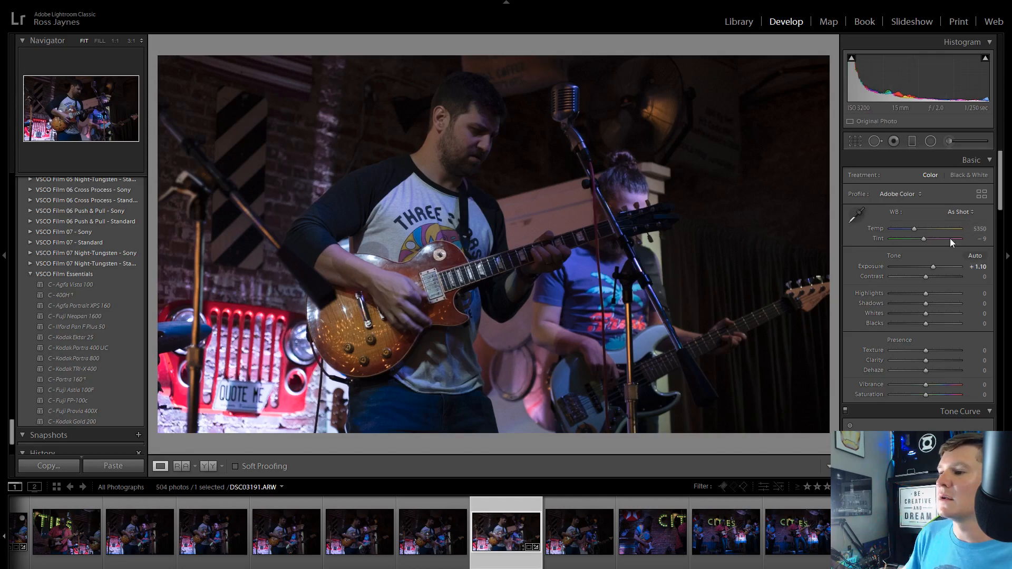
mouse_move(929, 359)
left_mouse_down()
mouse_move(950, 359)
mouse_move(939, 364)
left_mouse_up()
Apply the VSCO Film Essentials preset C - Agfa Vista 100 to DSC03191.ARW and set its grain amount to 0
scroll(69, 319, "up", 15)
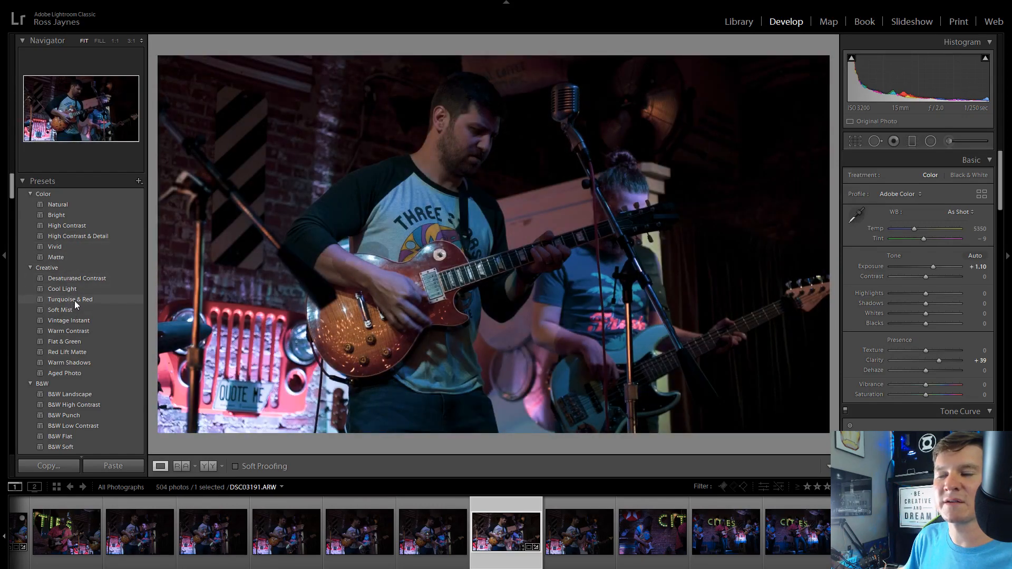
scroll(58, 299, "down", 15)
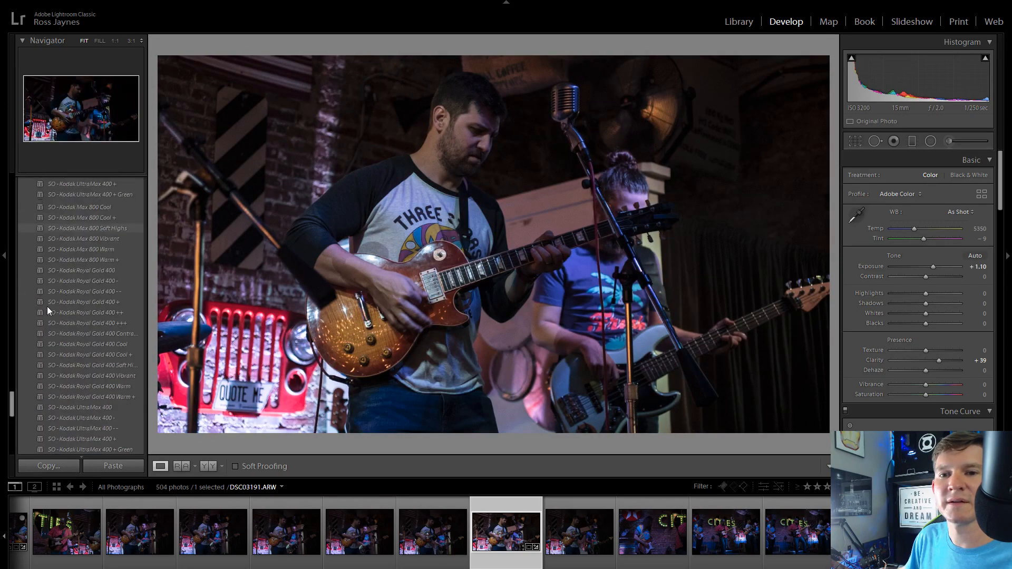
scroll(83, 263, "up", 3)
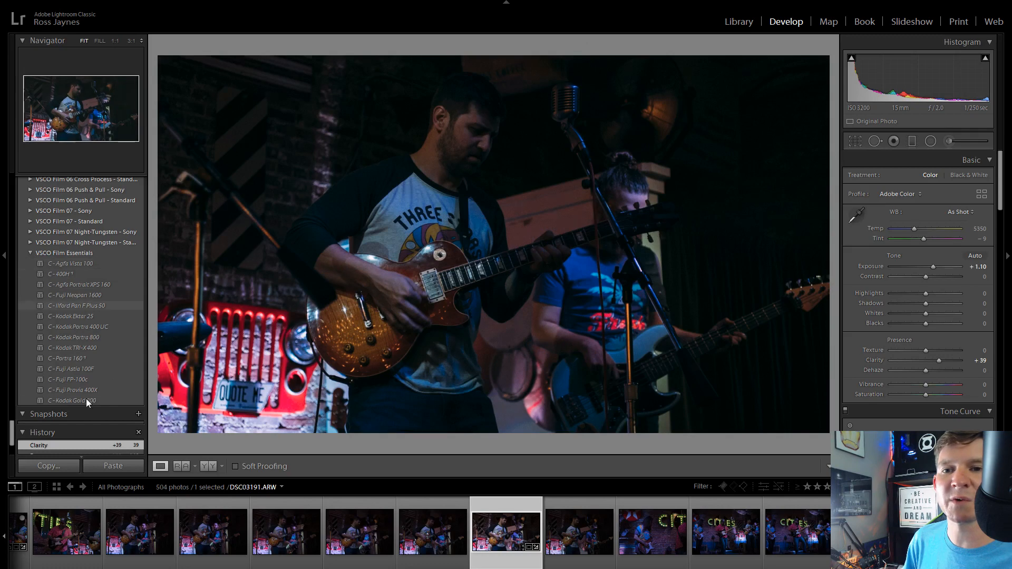
left_click(95, 263)
scroll(865, 337, "down", 10)
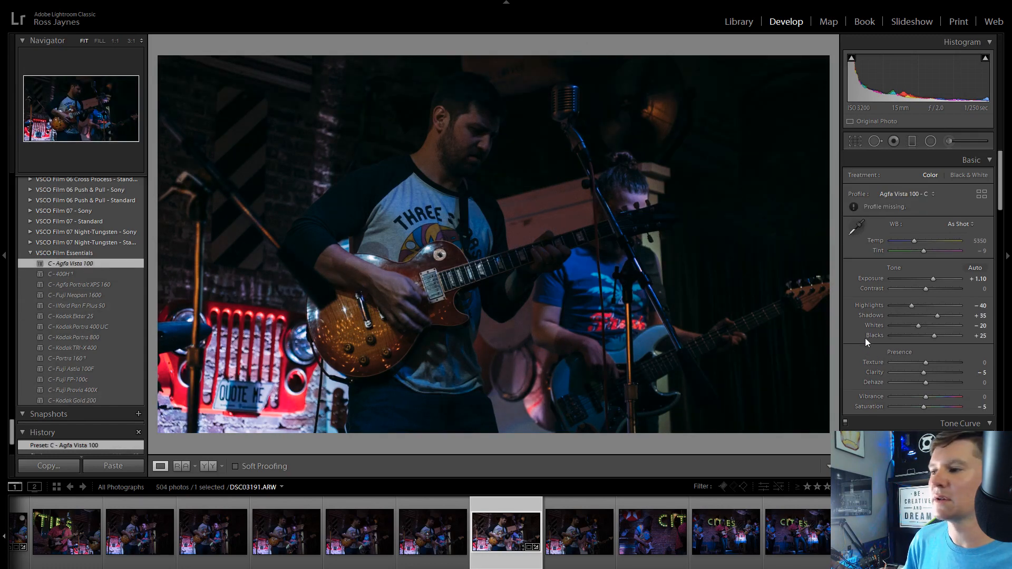
scroll(863, 337, "down", 5)
left_click_drag(905, 405, 871, 406)
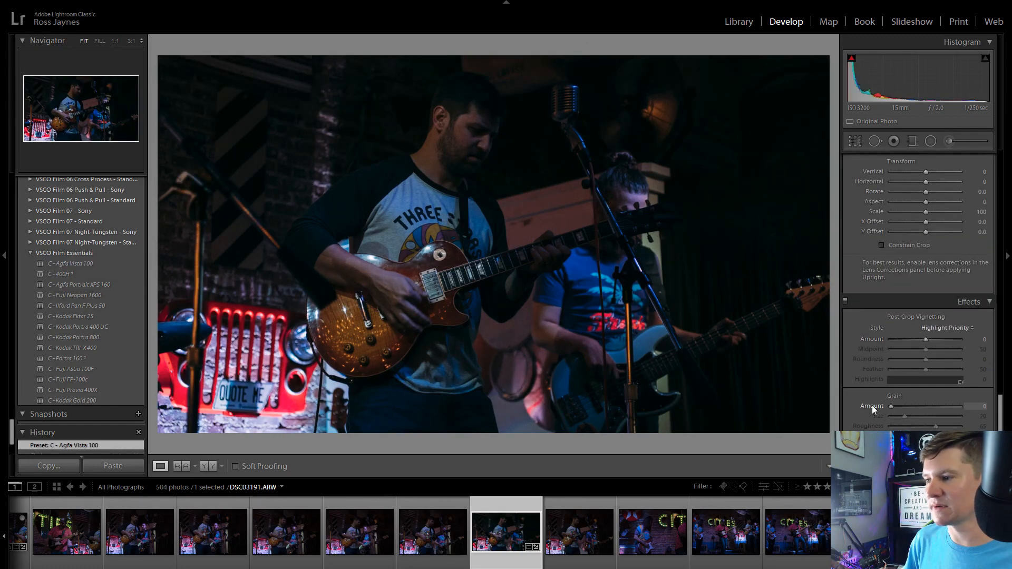
Set DSC03191.ARW to exposure +1.87, highlights -39, shadows +25, whites -16, blacks +39, vibrance +21 and saturation 0
scroll(873, 398, "up", 5)
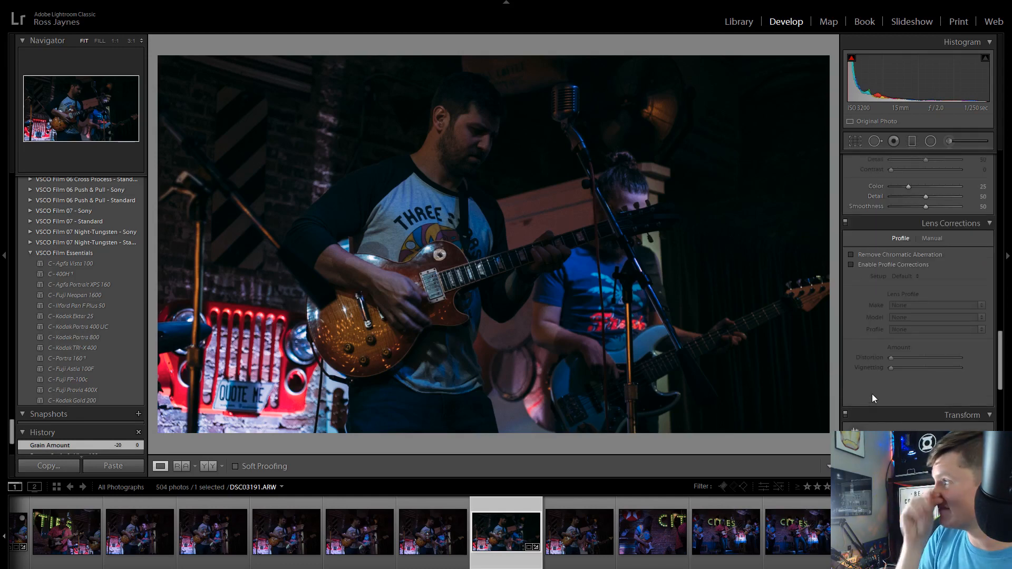
scroll(872, 395, "up", 5)
scroll(871, 393, "up", 10)
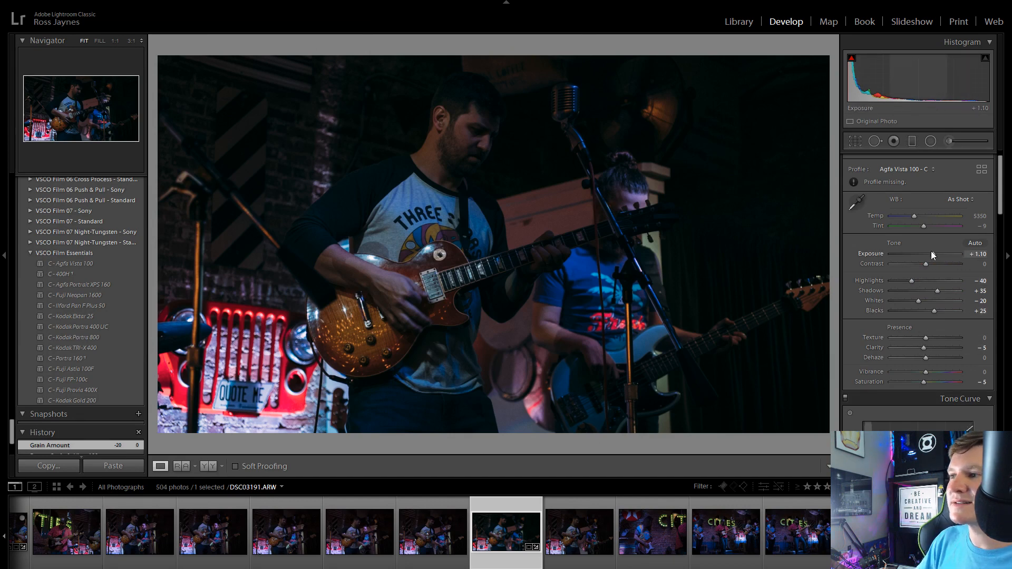
left_click_drag(932, 253, 938, 261)
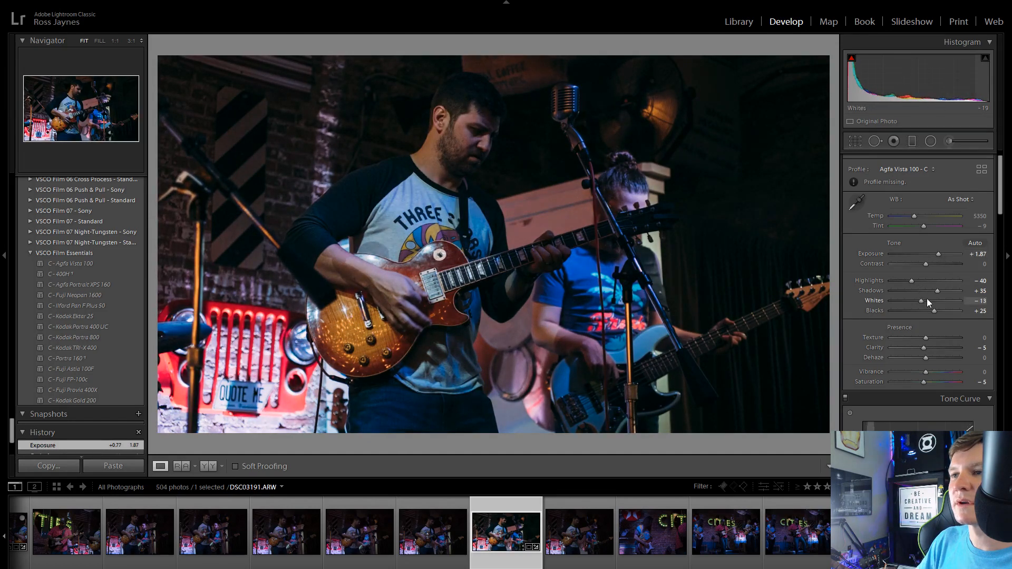
left_click_drag(927, 298, 913, 282)
left_click_drag(935, 377, 936, 372)
double_click(923, 383)
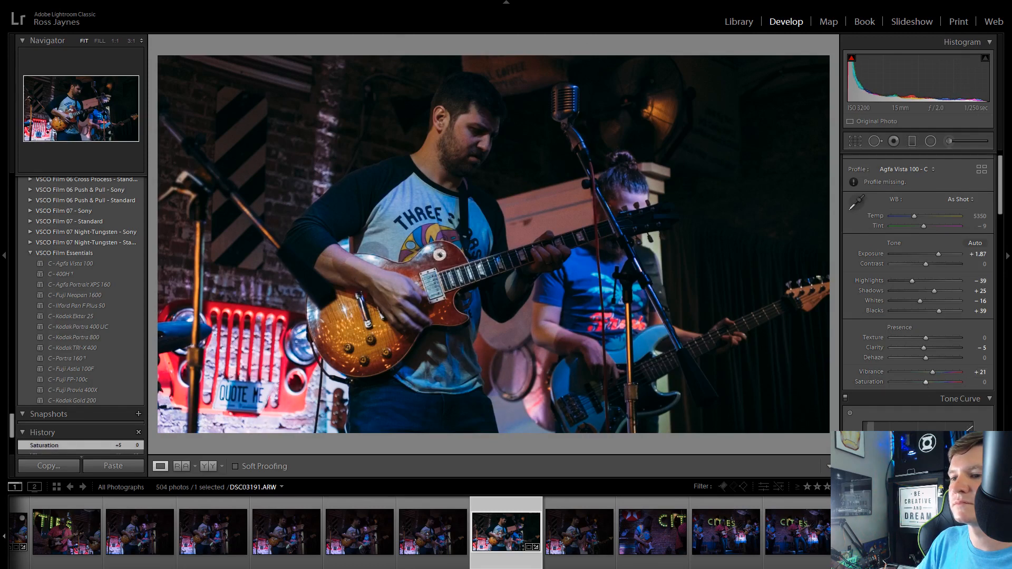
View the following unedited stage photos and return to DSC03196.ARW, the first vertical guitarist shot
left_click(645, 533)
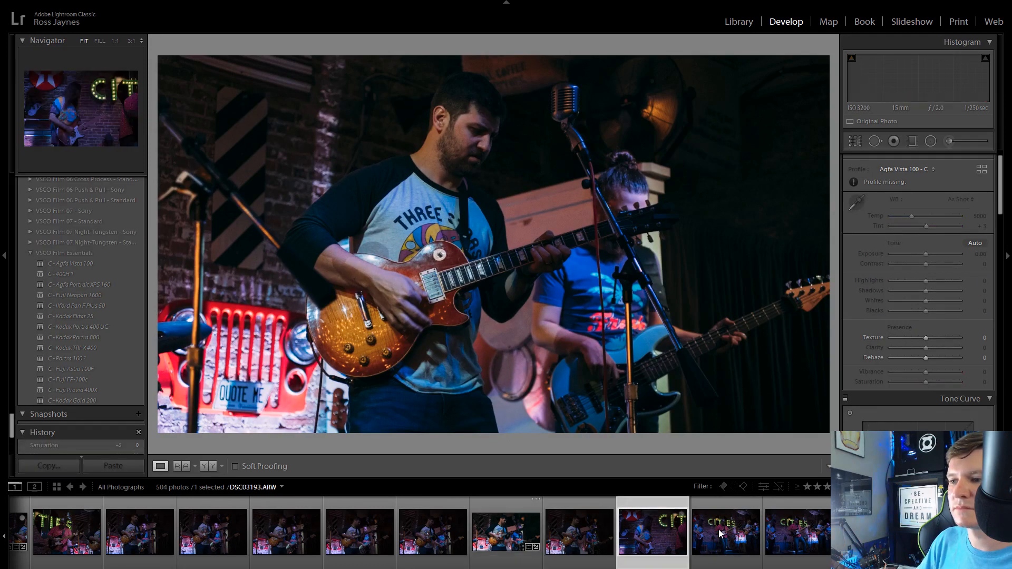
left_click(718, 532)
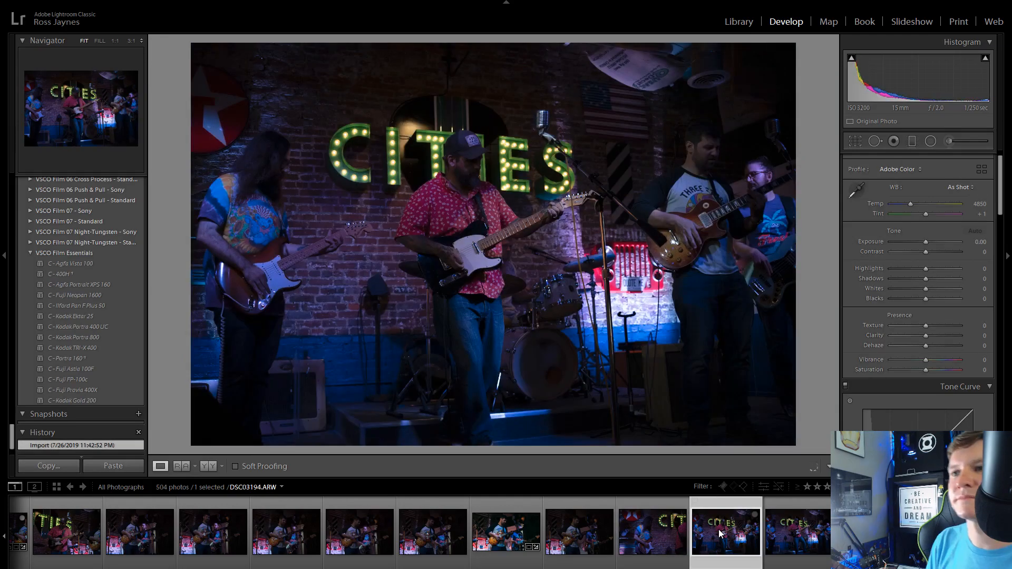
key("Right")
key("Right")
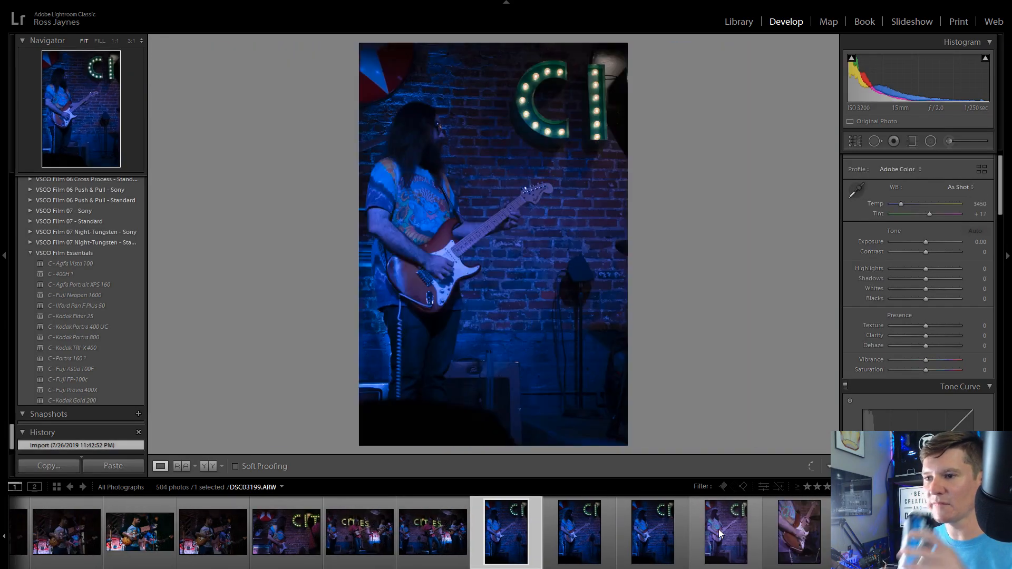
key("Right")
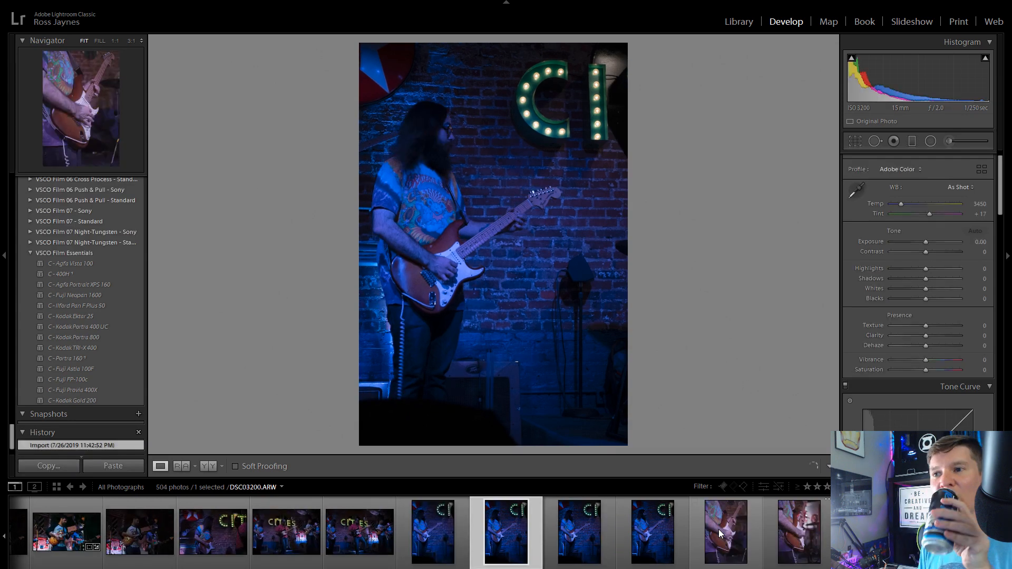
key("Left")
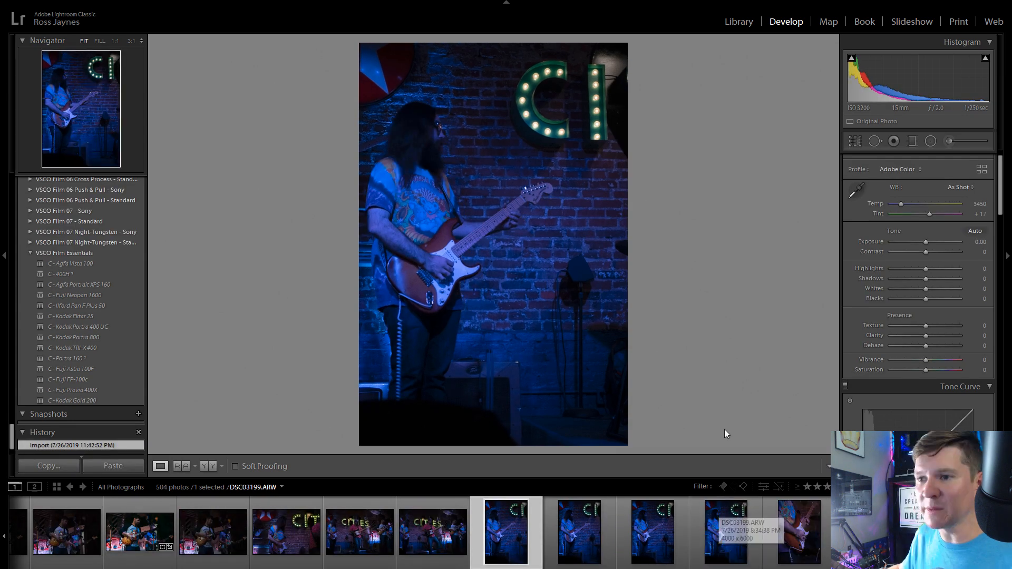
Crop DSC03196.ARW tighter around the guitarist at the original aspect ratio, trimming the photo's top and right edge
left_click(855, 141)
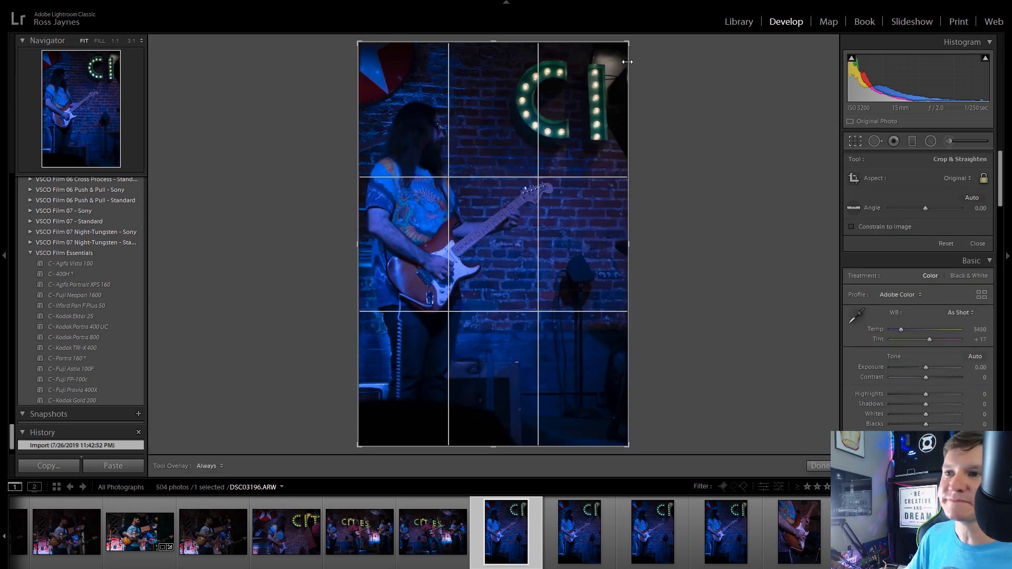
left_click_drag(628, 43, 614, 63)
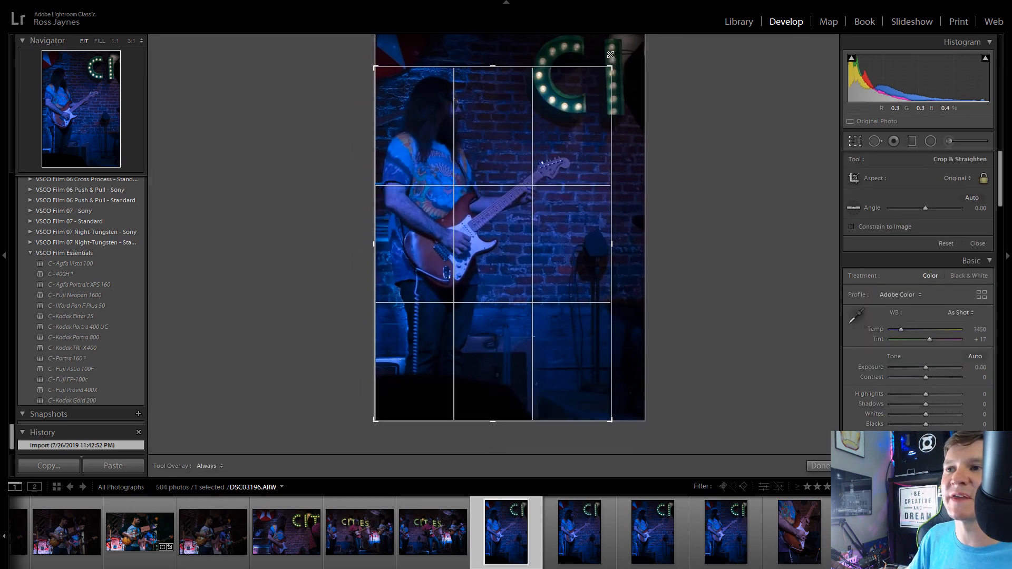
left_click(855, 142)
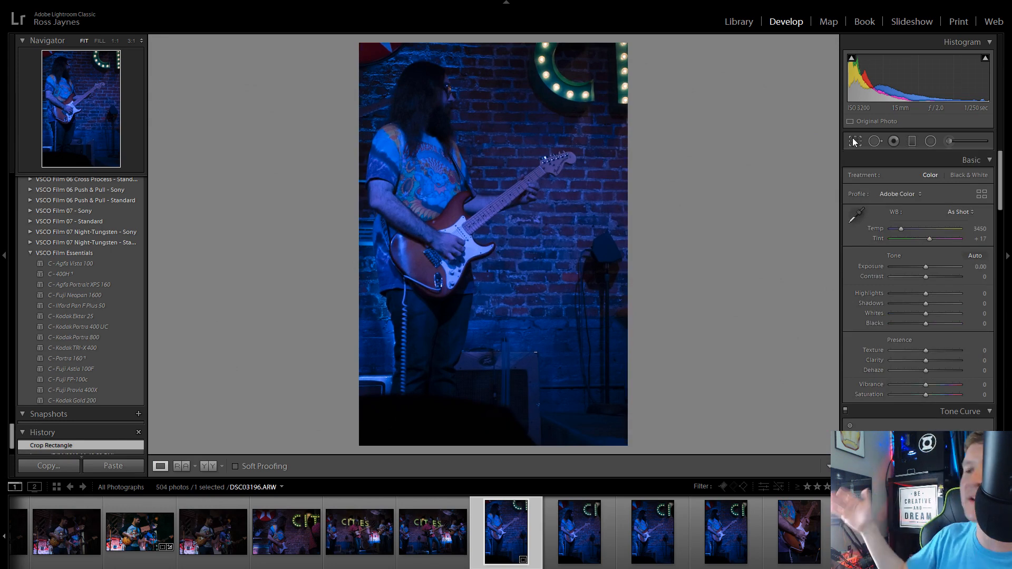
Browse the later stage photos, view the guitarist close-ups around DSC03282.ARW, and return to the cropped DSC03196.ARW
scroll(685, 542, "down", 15)
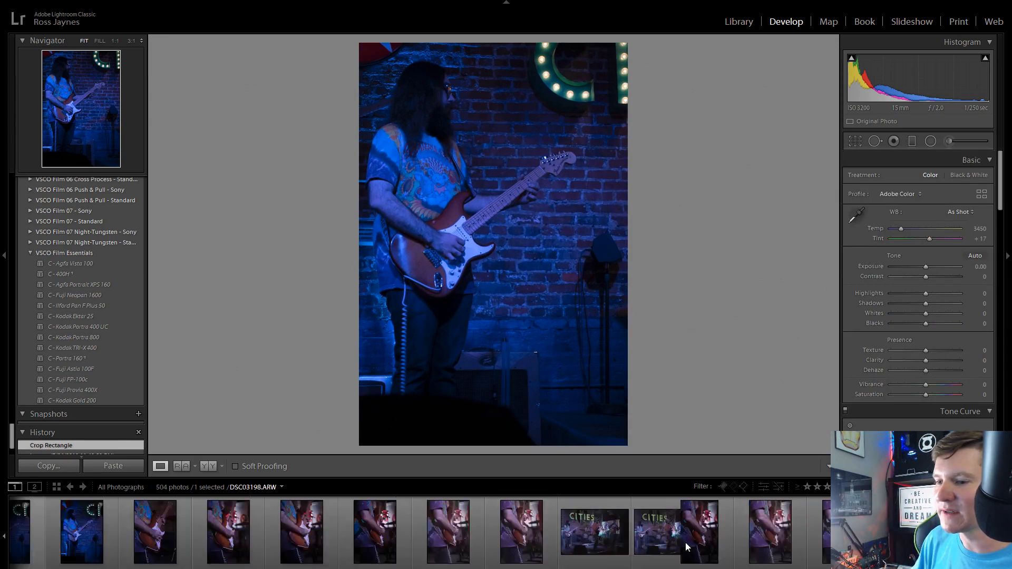
scroll(677, 537, "down", 10)
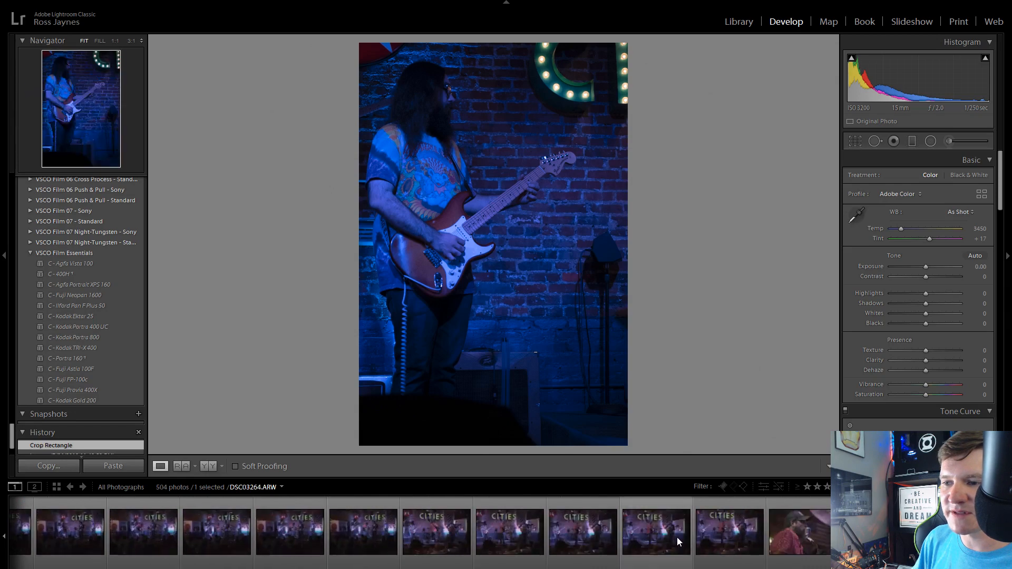
scroll(518, 548, "down", 5)
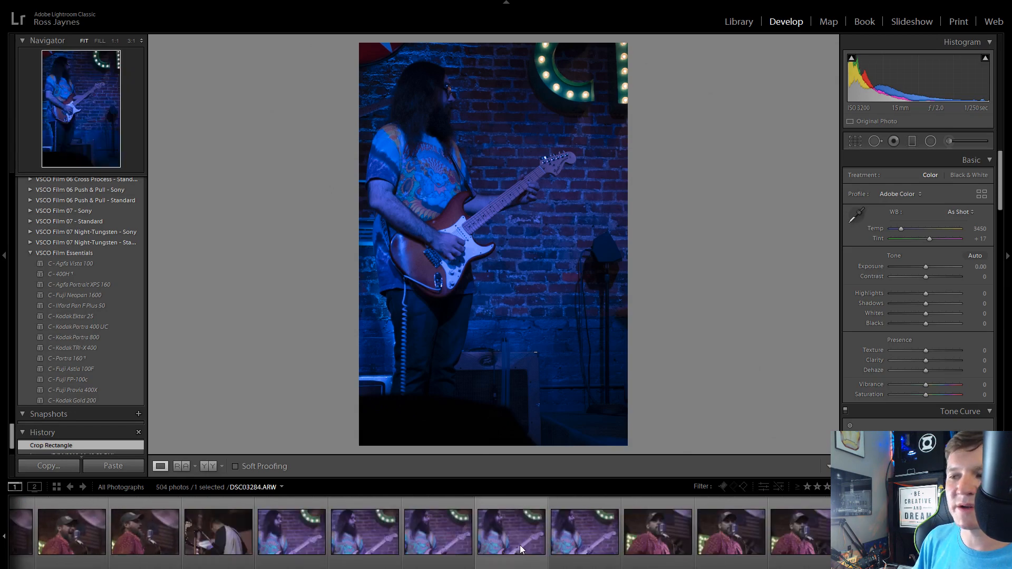
left_click(245, 532)
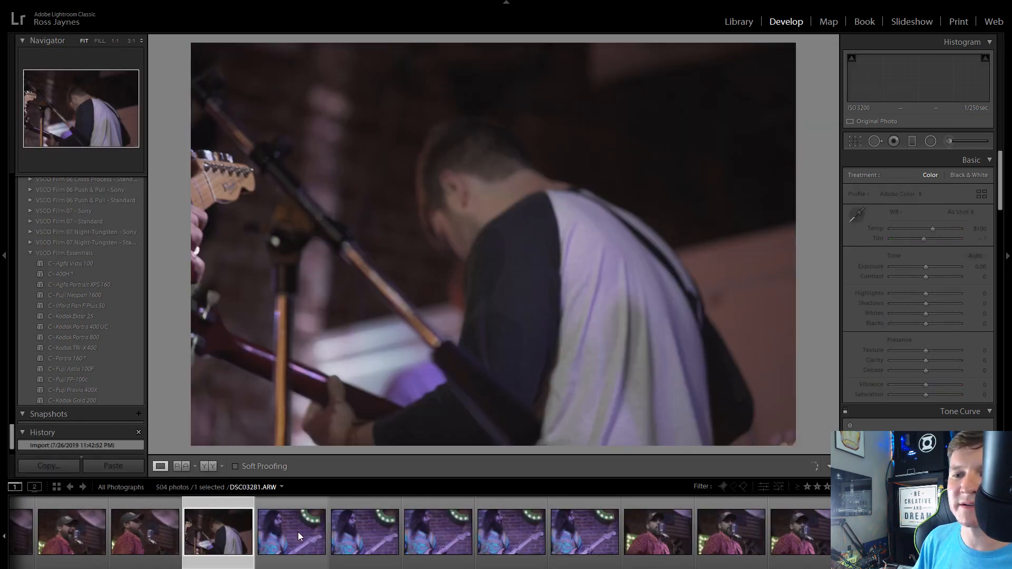
left_click(299, 532)
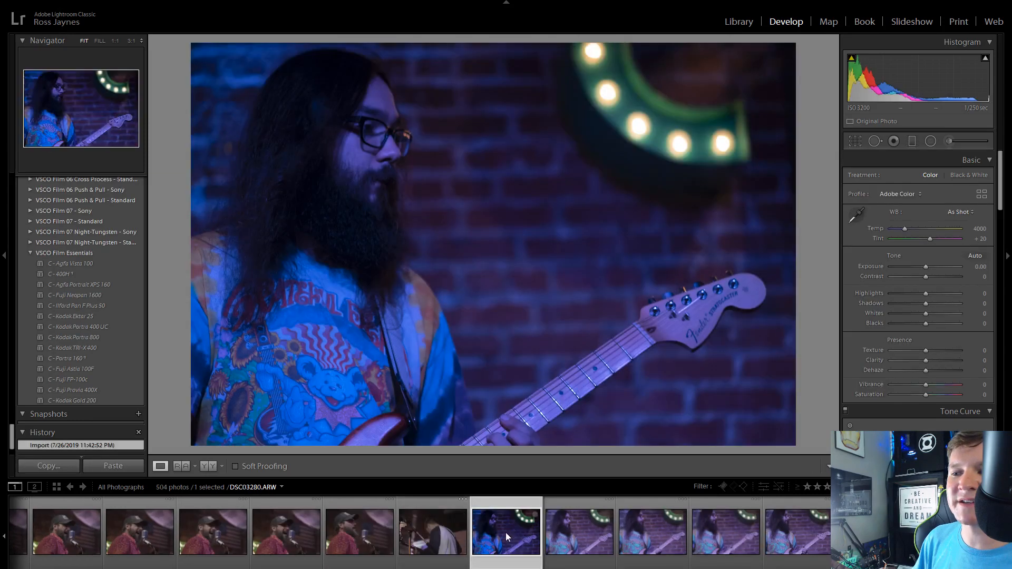
left_click(580, 533)
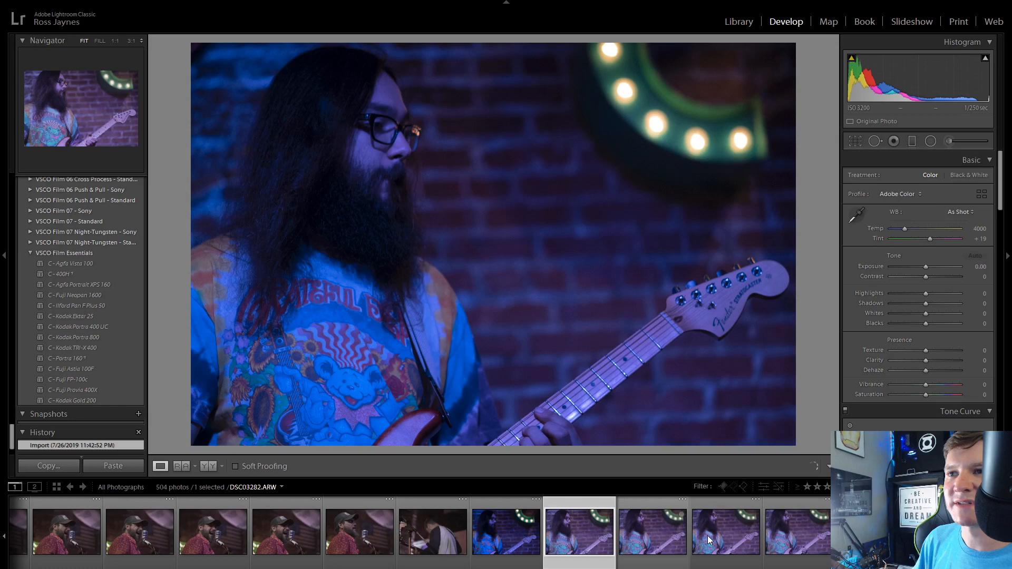
left_click(795, 535)
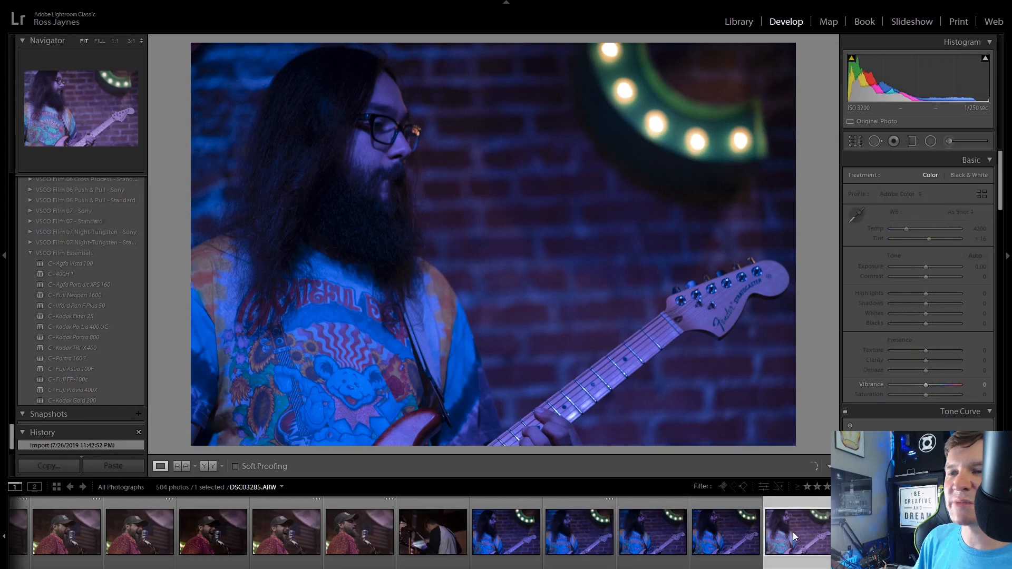
left_click(726, 533)
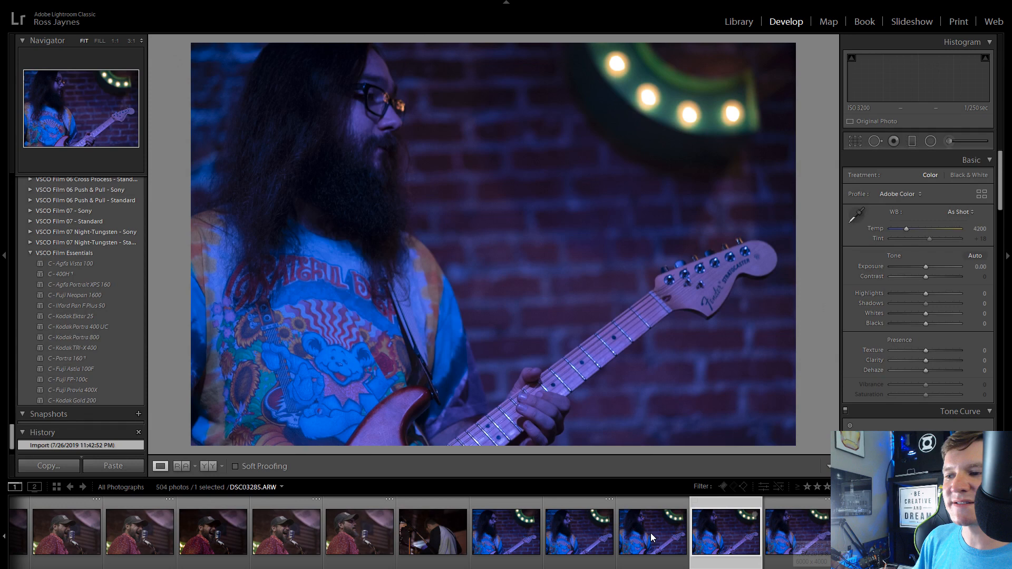
left_click(529, 533)
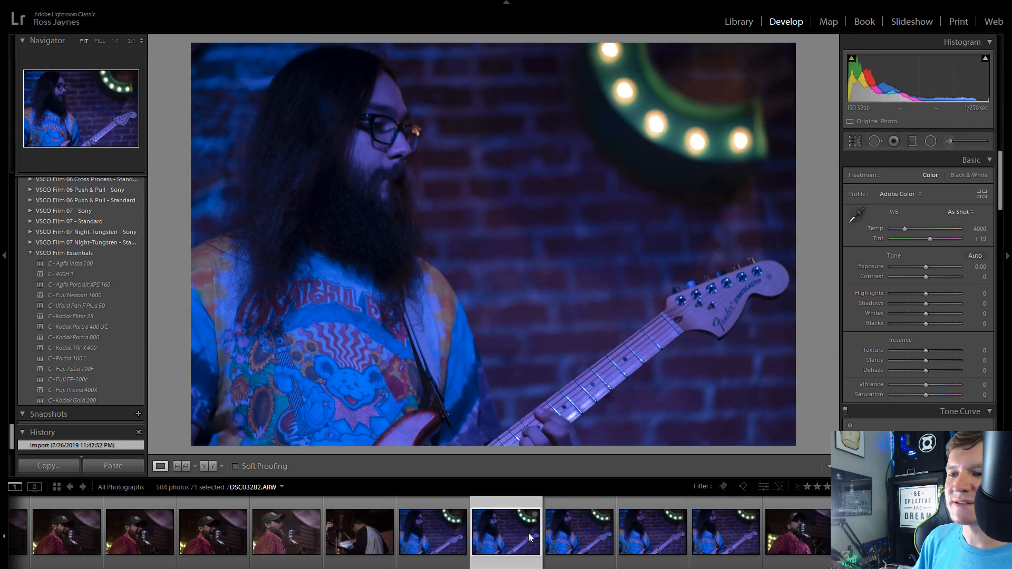
scroll(528, 533, "up", 10)
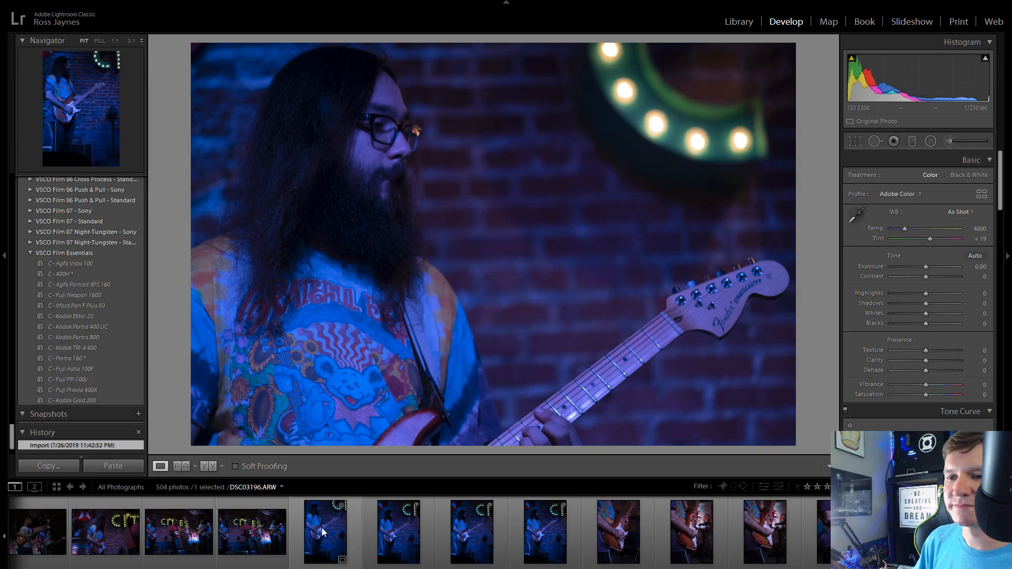
left_click(321, 529)
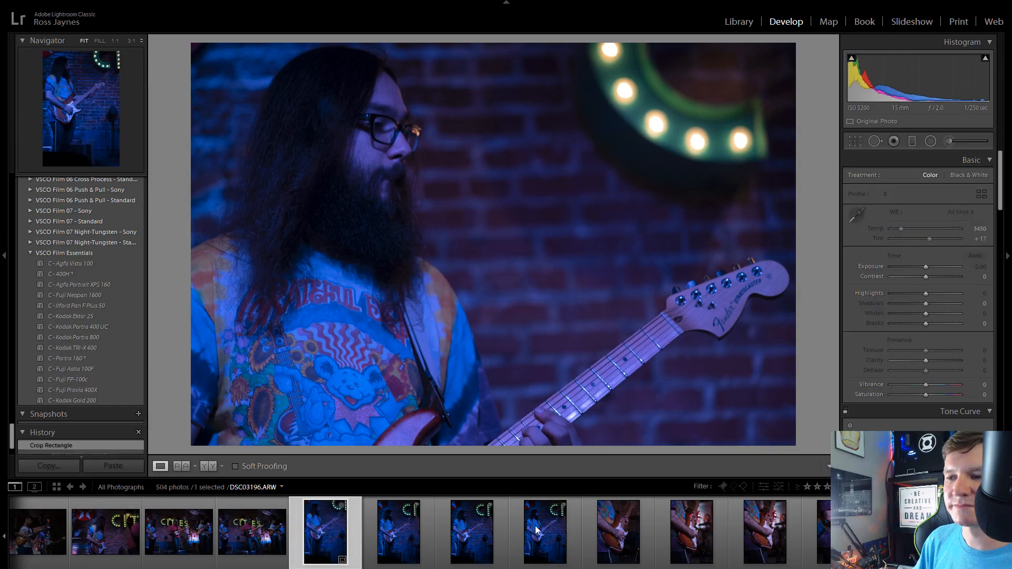
left_click(535, 529)
key("Right")
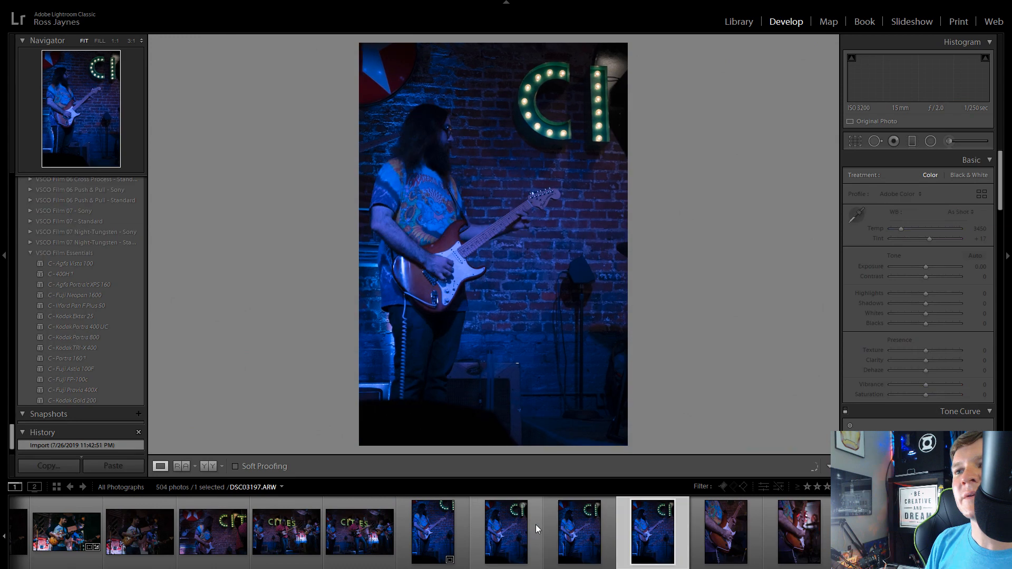
key("Left")
key("Left")
key("Left")
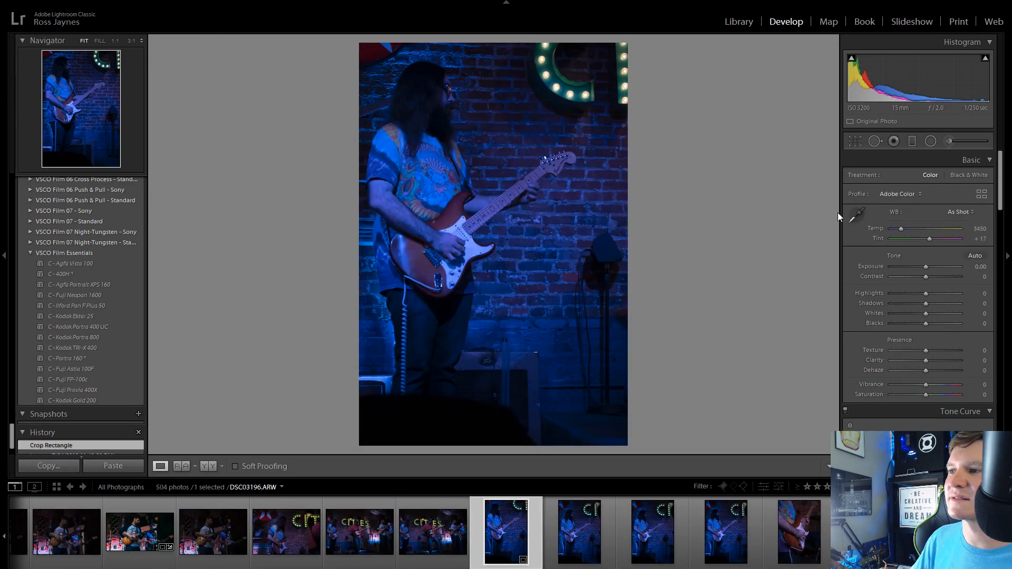
Correct the blue cast of DSC03196.ARW by sampling white balance from the guitarist's shirt and setting the temperature to 14563
left_click(856, 214)
left_click(438, 188)
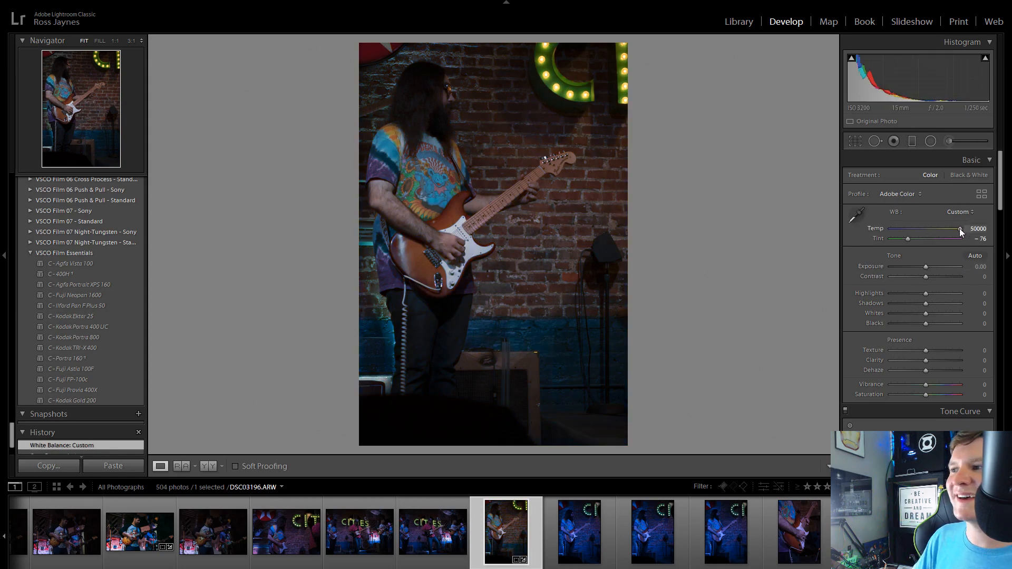
mouse_move(960, 229)
left_mouse_down()
mouse_move(946, 233)
mouse_move(969, 232)
mouse_move(932, 236)
mouse_move(944, 237)
left_mouse_up()
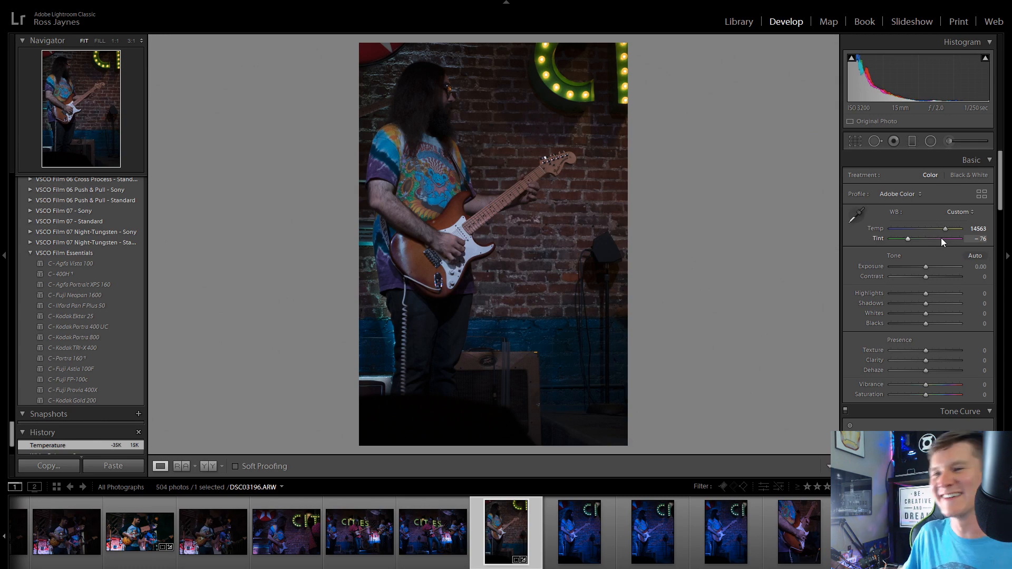
Inspect the shirt up close and set DSC03196.ARW to texture -25, clarity +18, vibrance +16 and saturation +13
left_click(436, 156)
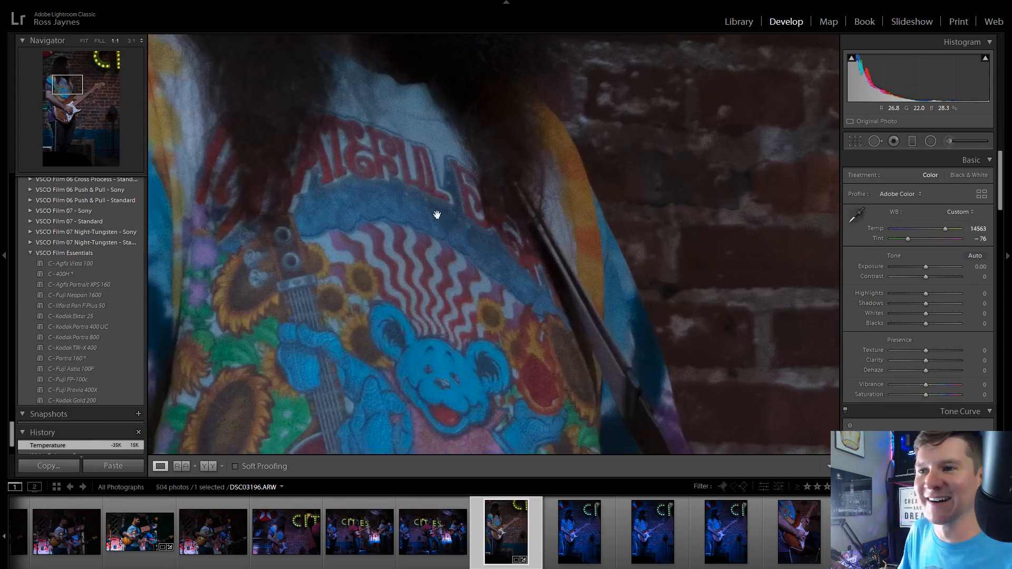
left_click(437, 214)
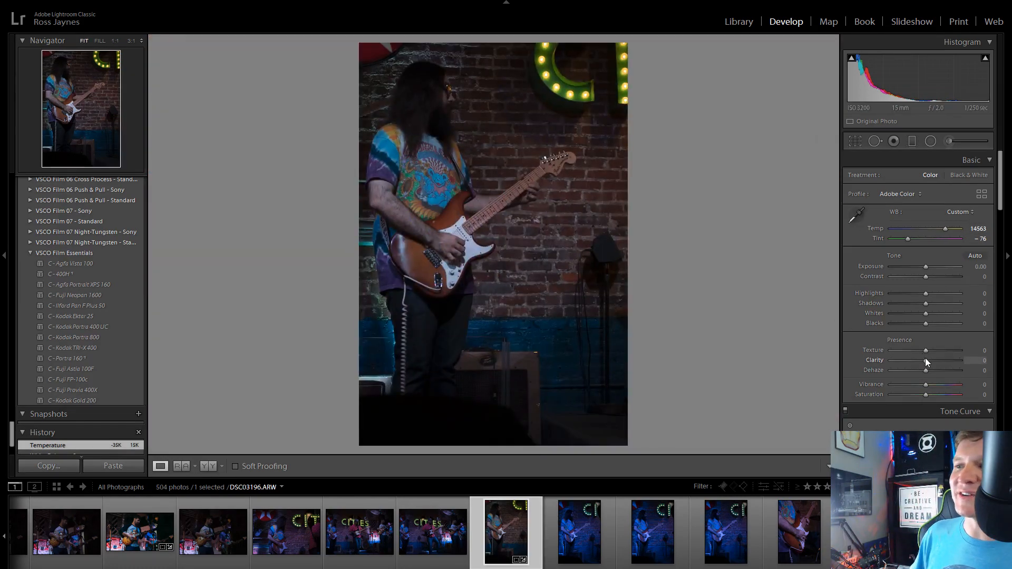
left_click_drag(925, 360, 930, 397)
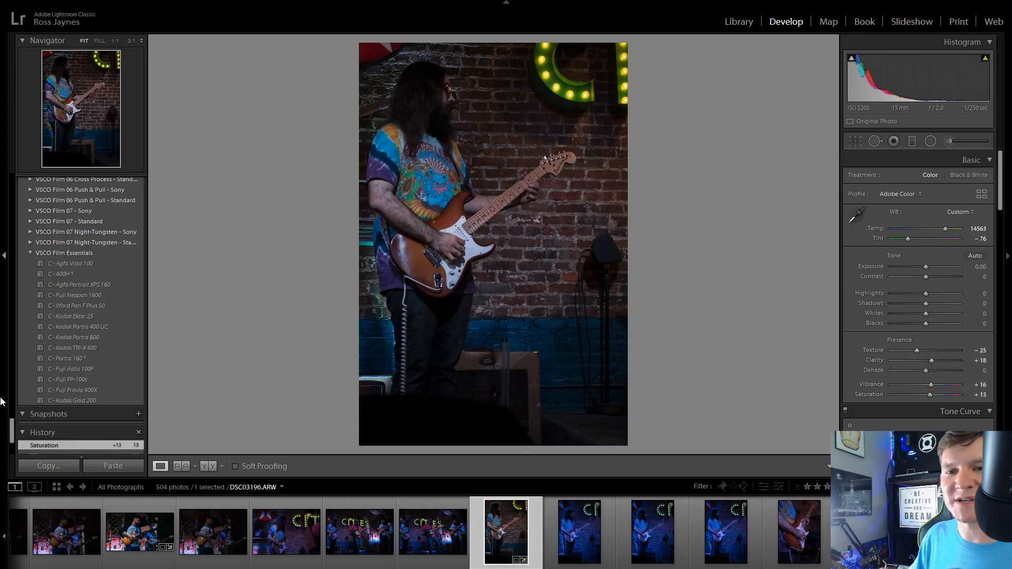
Create a virtual copy of the color-corrected DSC03196.ARW
scroll(95, 432, "down", 4)
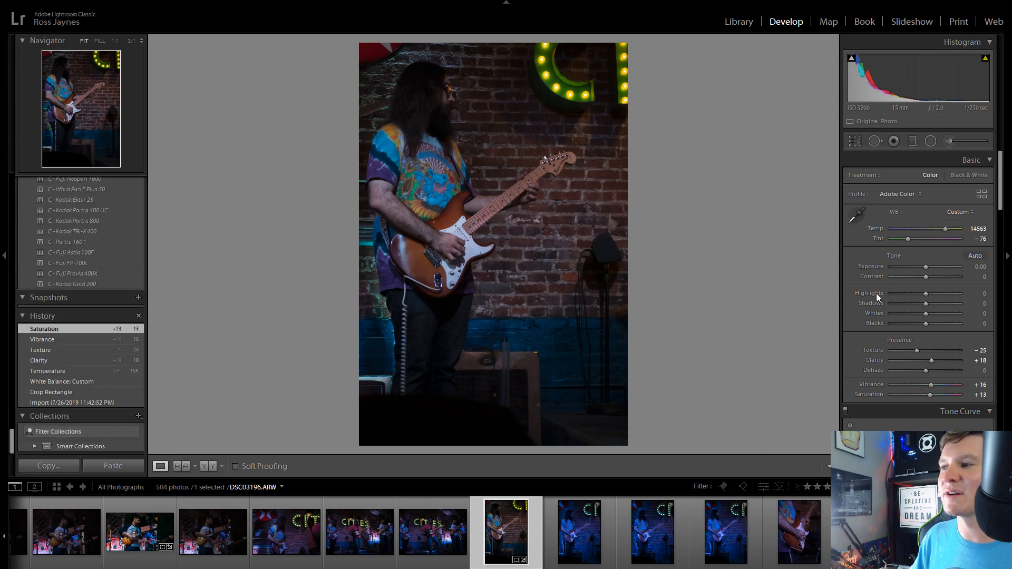
right_click(515, 519)
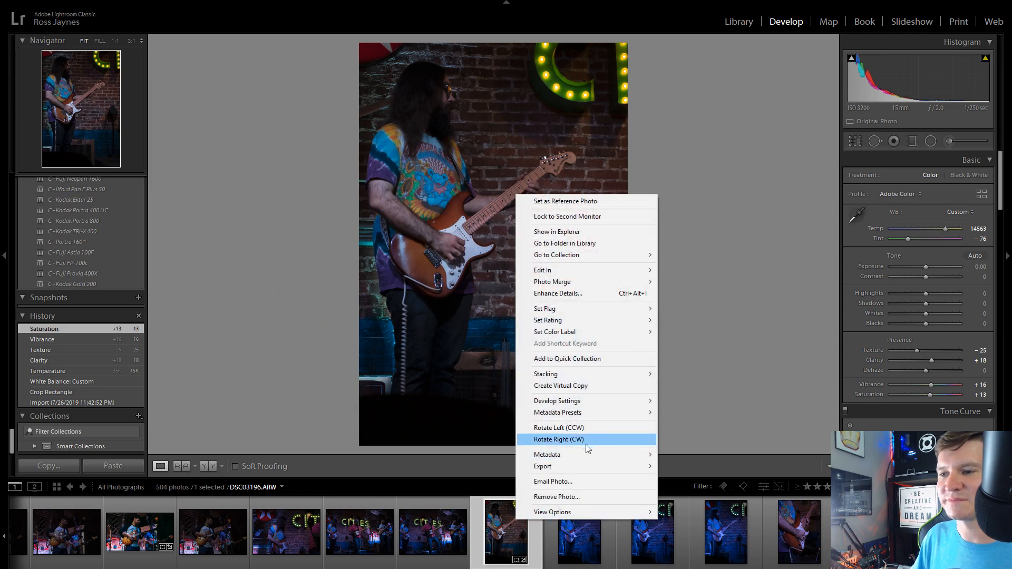
left_click(580, 385)
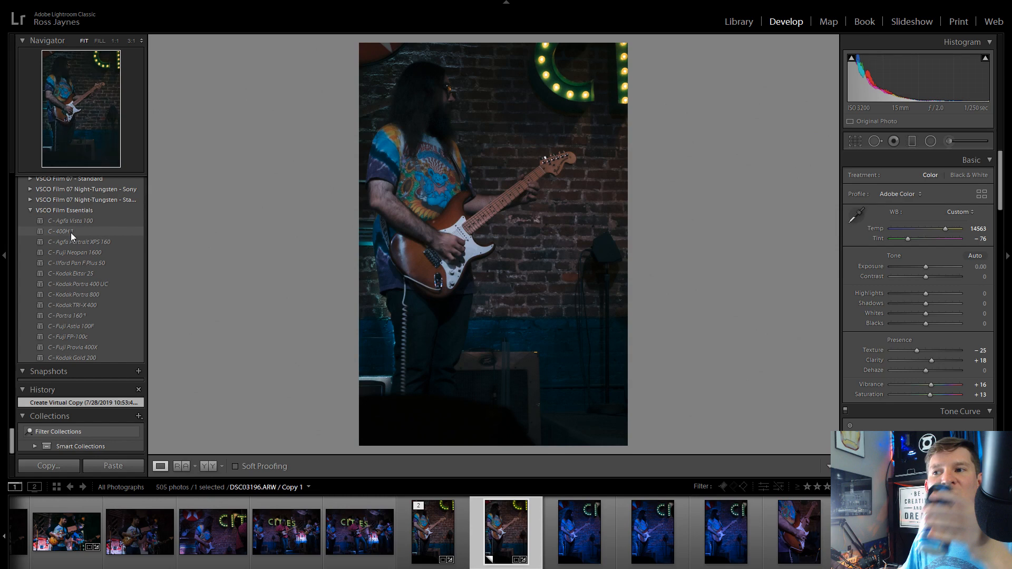
Apply the VSCO Film Essentials preset C - 400H to the virtual copy of DSC03196.ARW and set its exposure to +0.50
left_click(71, 232)
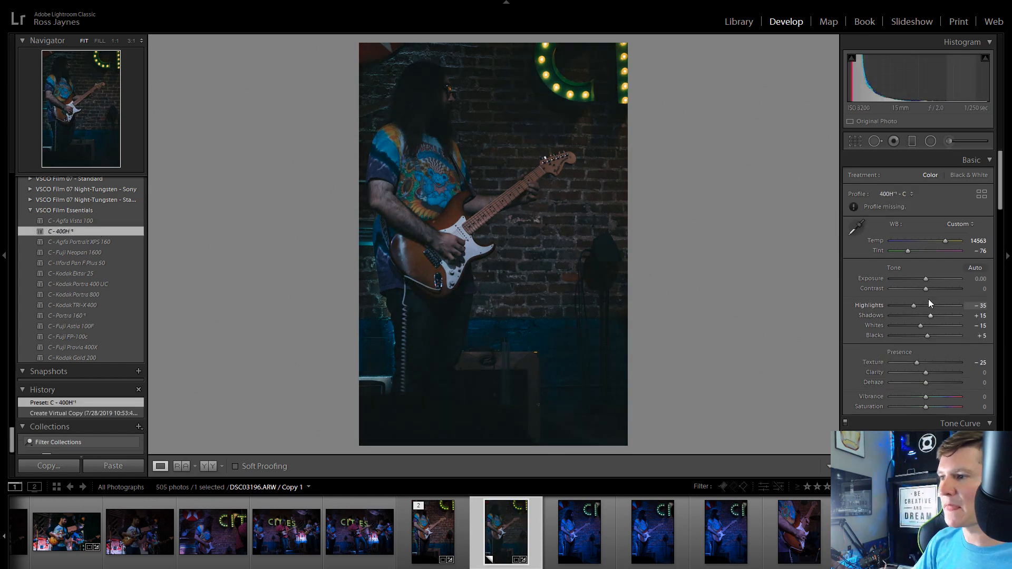
left_click_drag(925, 279, 931, 286)
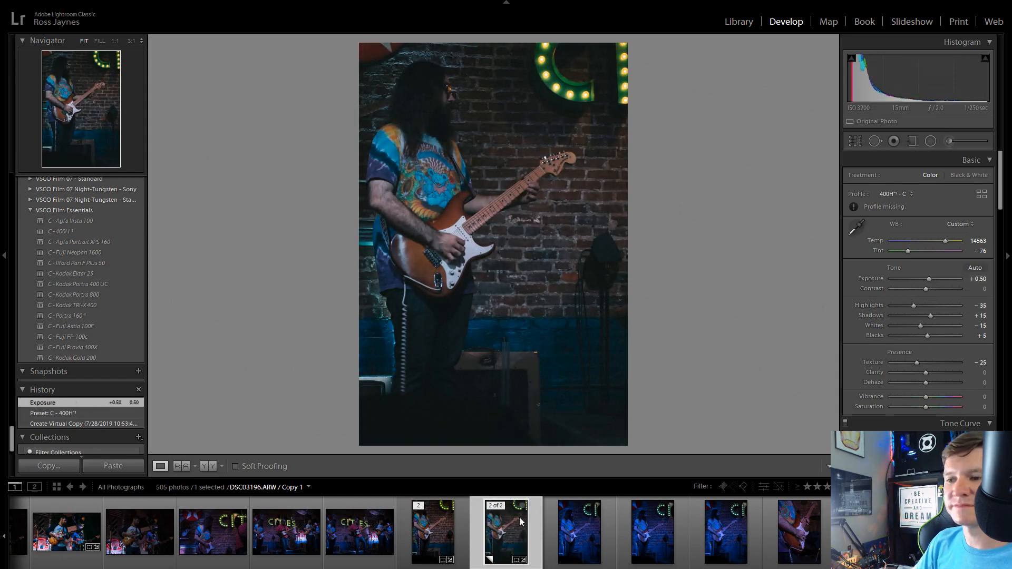
left_click(504, 527)
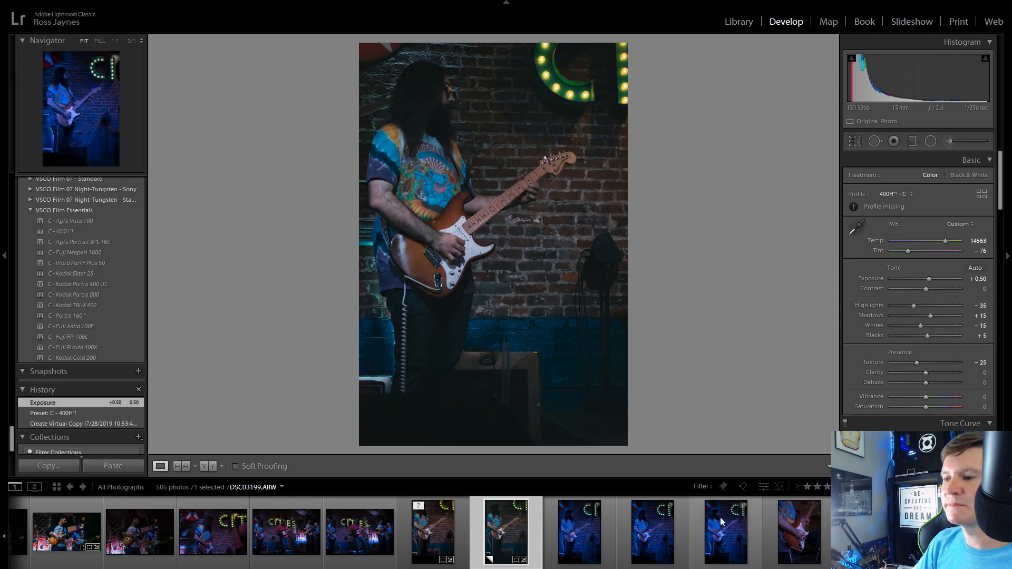
Go through the guitar close-ups to DSC03204.ARW and crop it tighter around the strap and arm, trimming its right and bottom edges
scroll(720, 519, "down", 4)
left_click(505, 533)
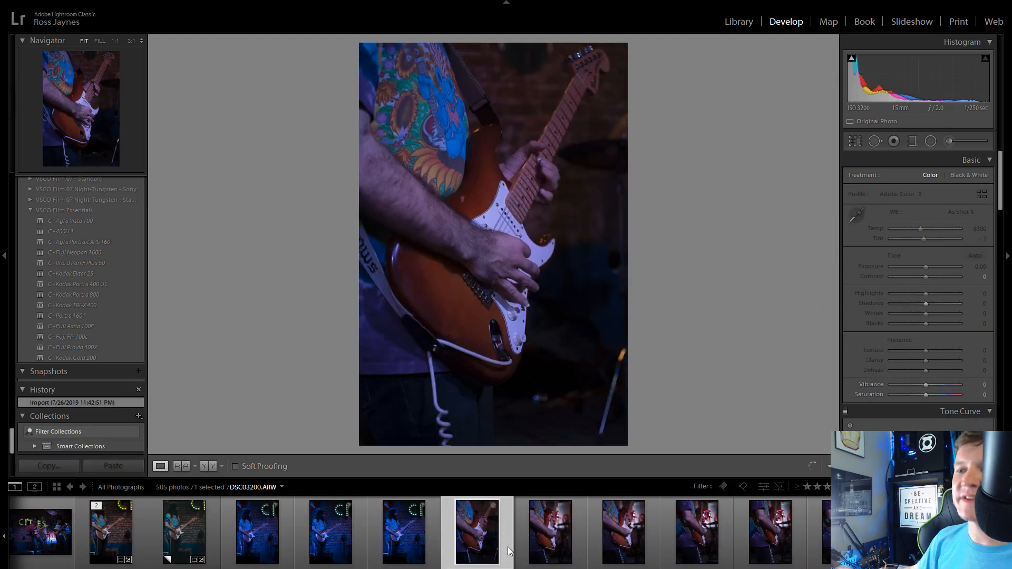
key("Right")
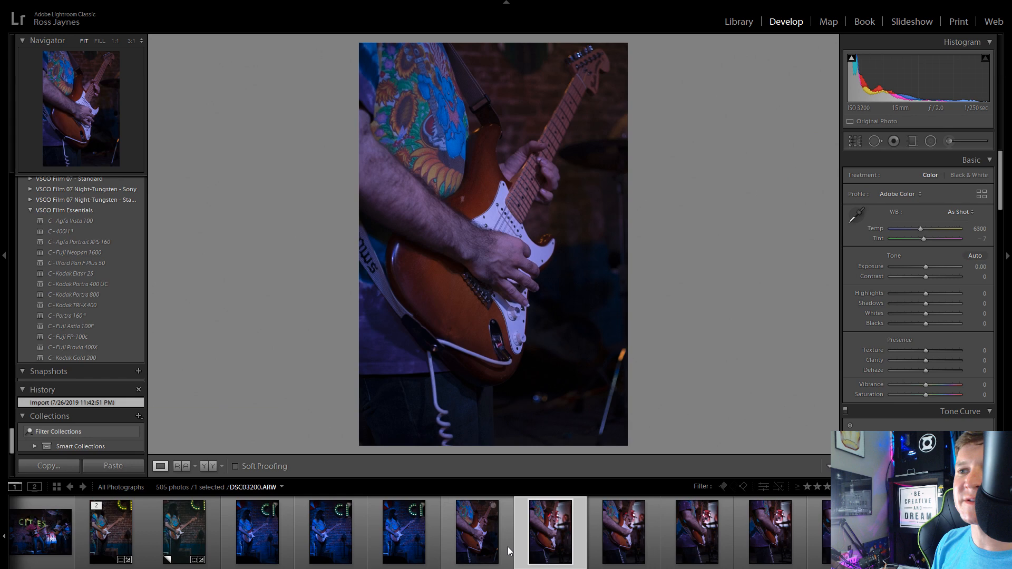
key("Right")
key("Right")
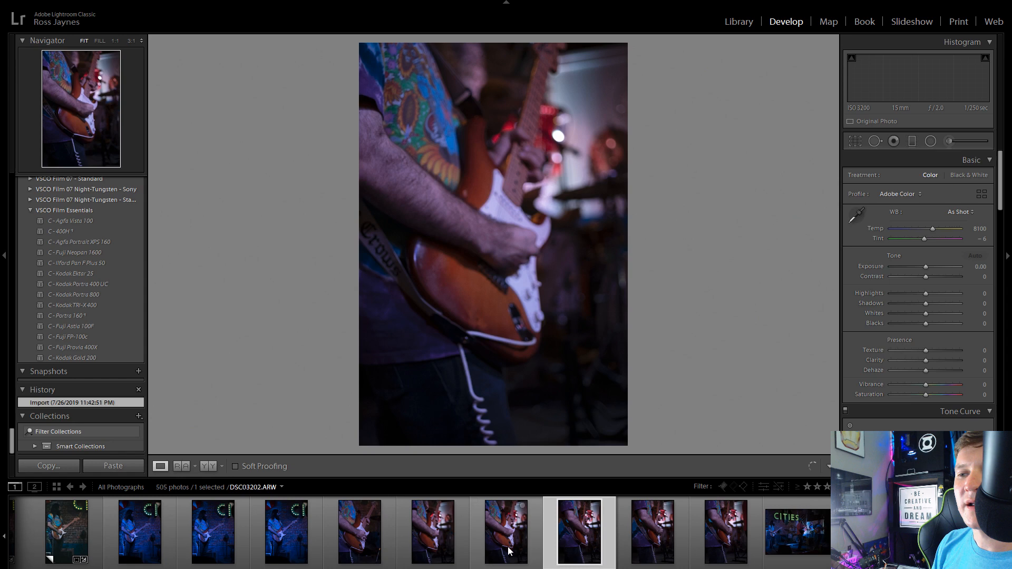
key("Right")
key("Right")
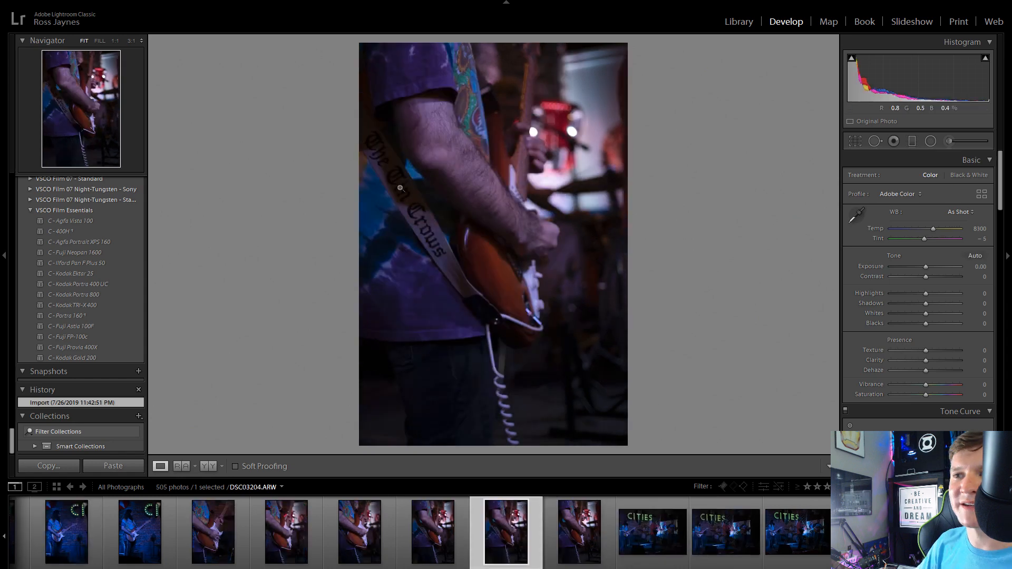
key("r")
left_click_drag(626, 445, 600, 436)
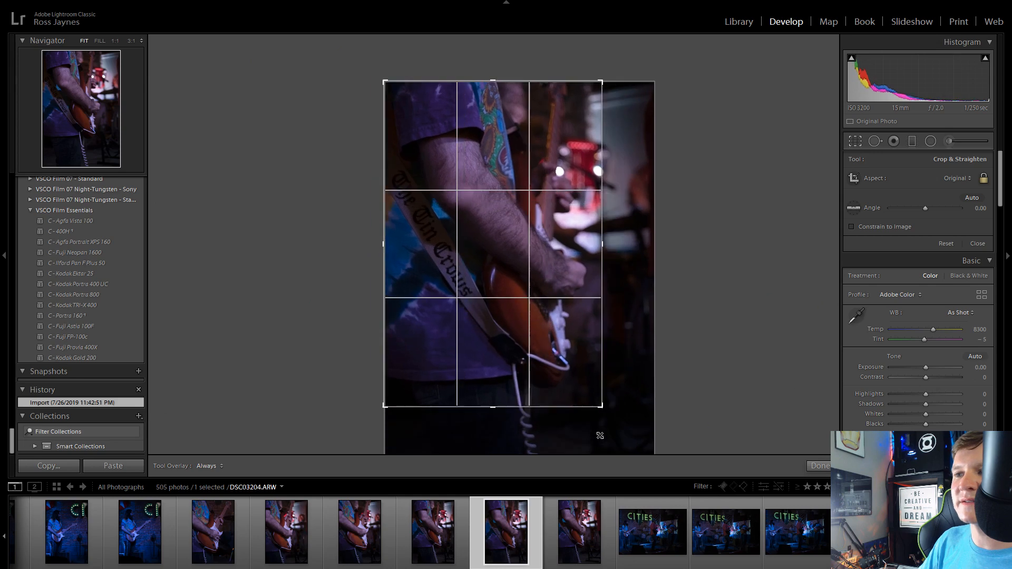
left_click(855, 143)
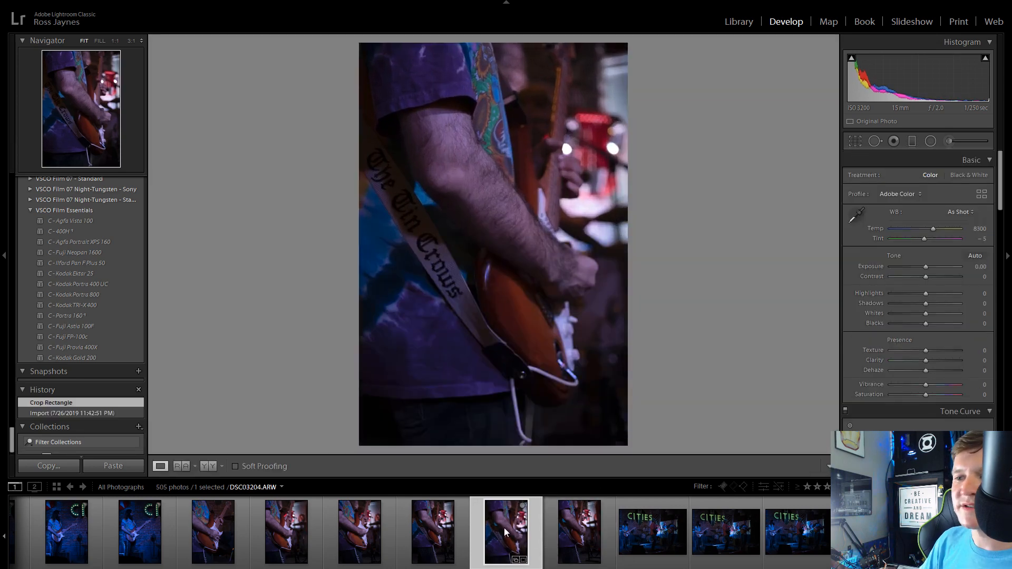
Apply the High Contrast & Detail preset to the guitar close-up DSC03200.ARW and set clarity +66, highlights +48 and shadows +22
left_click(214, 532)
left_click(295, 528)
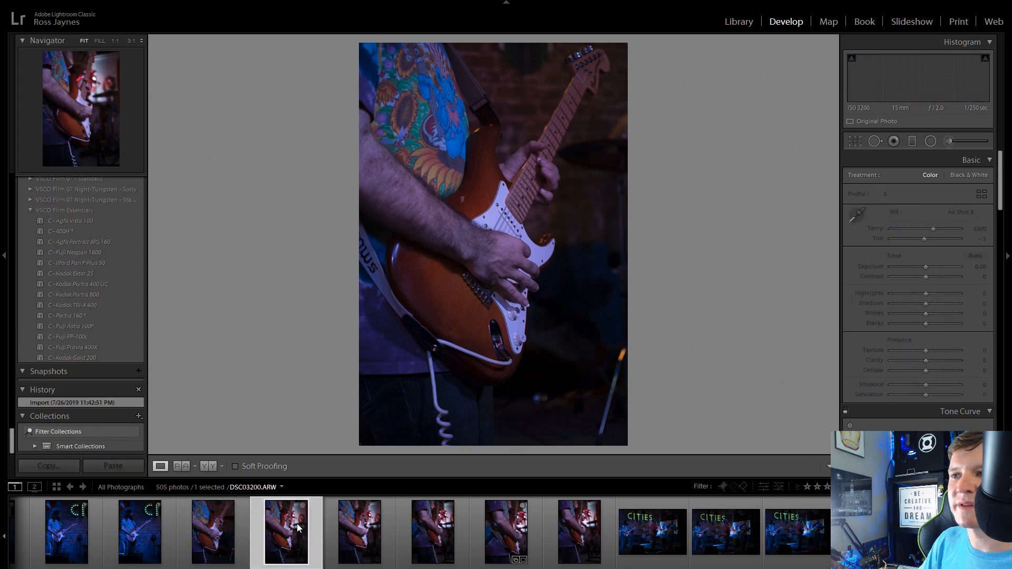
left_click(235, 523)
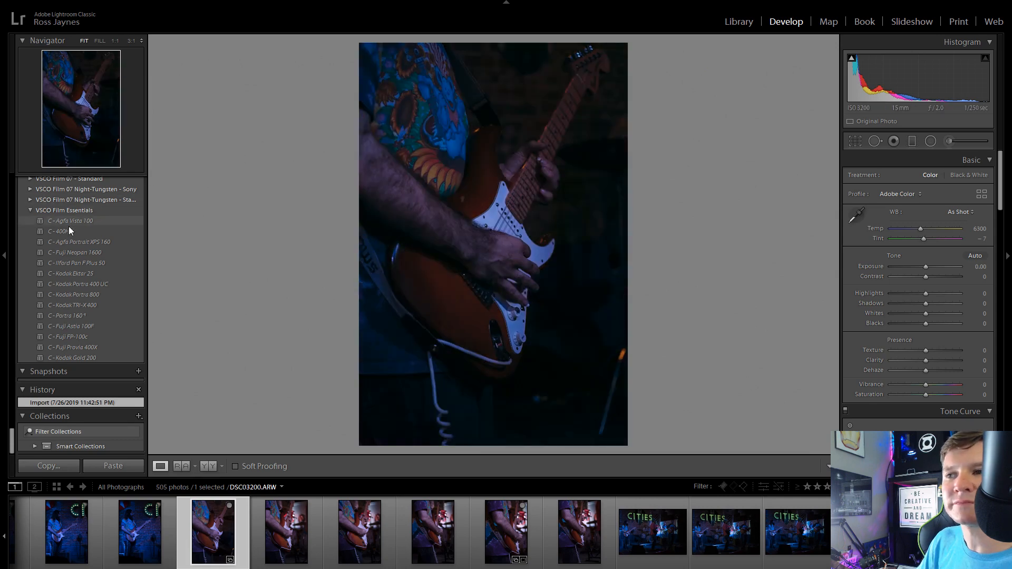
scroll(68, 227, "up", 10)
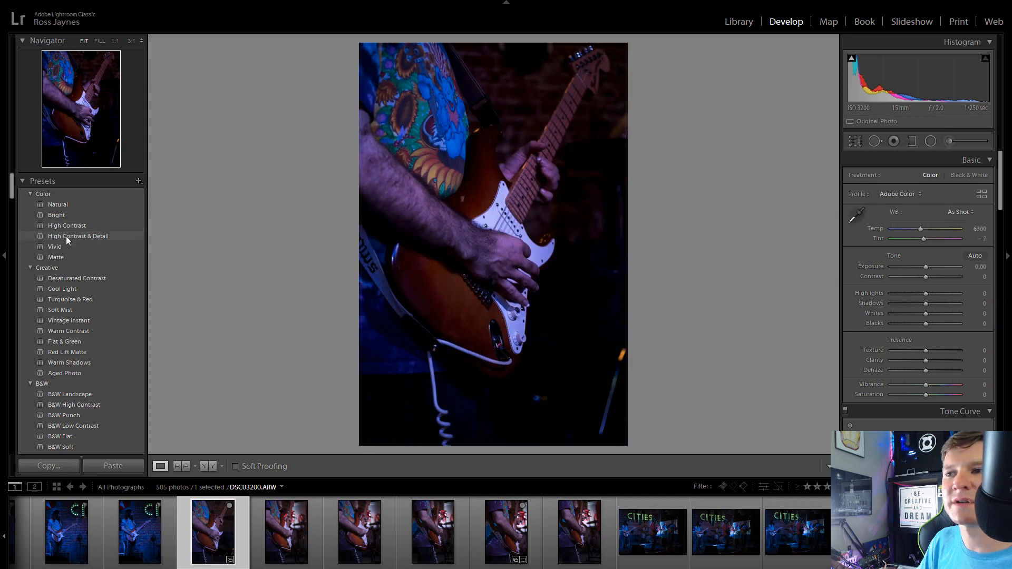
left_click(65, 236)
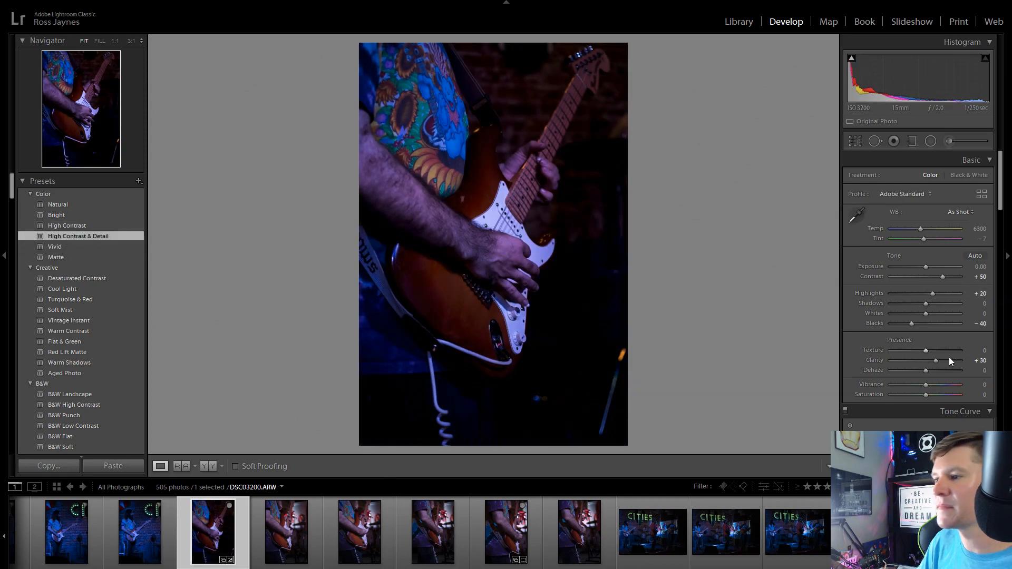
mouse_move(939, 363)
left_mouse_down()
mouse_move(963, 357)
mouse_move(952, 360)
left_mouse_up()
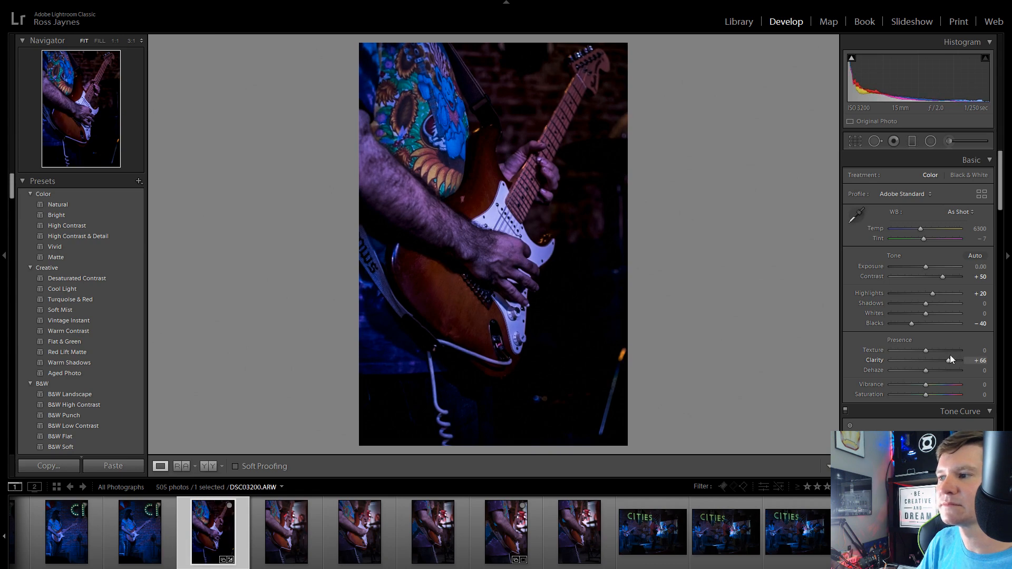
left_click_drag(935, 296, 944, 293)
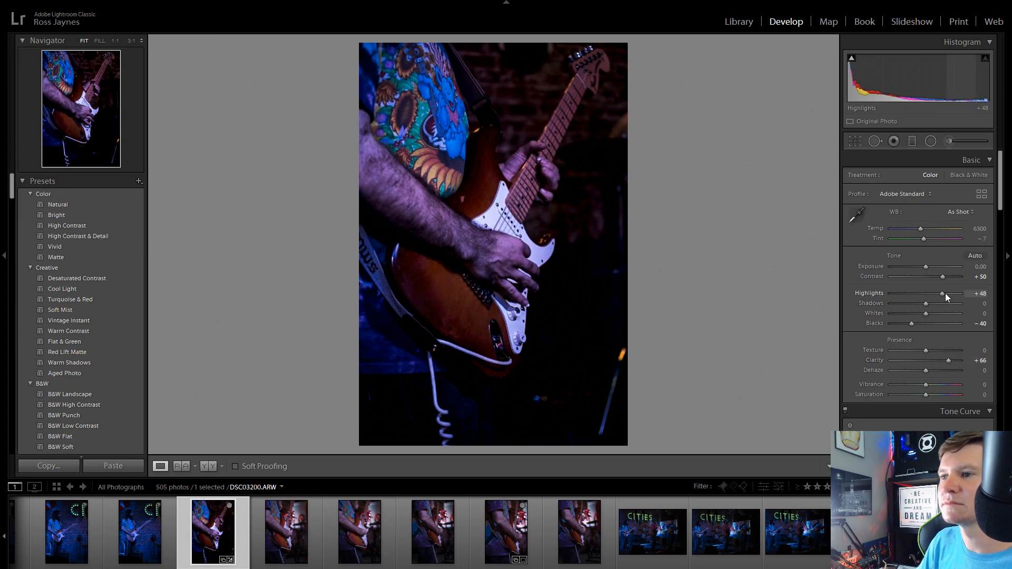
Sample the guitar's white pickguard for DSC03200.ARW's white balance, and refine it to temp 16471 and tint -56
left_click(857, 215)
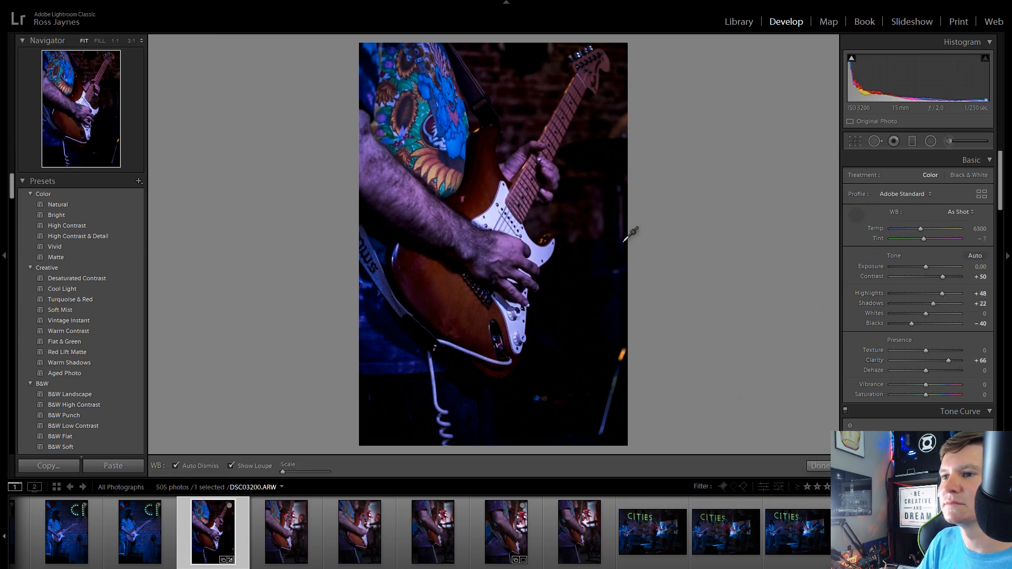
left_click(547, 265)
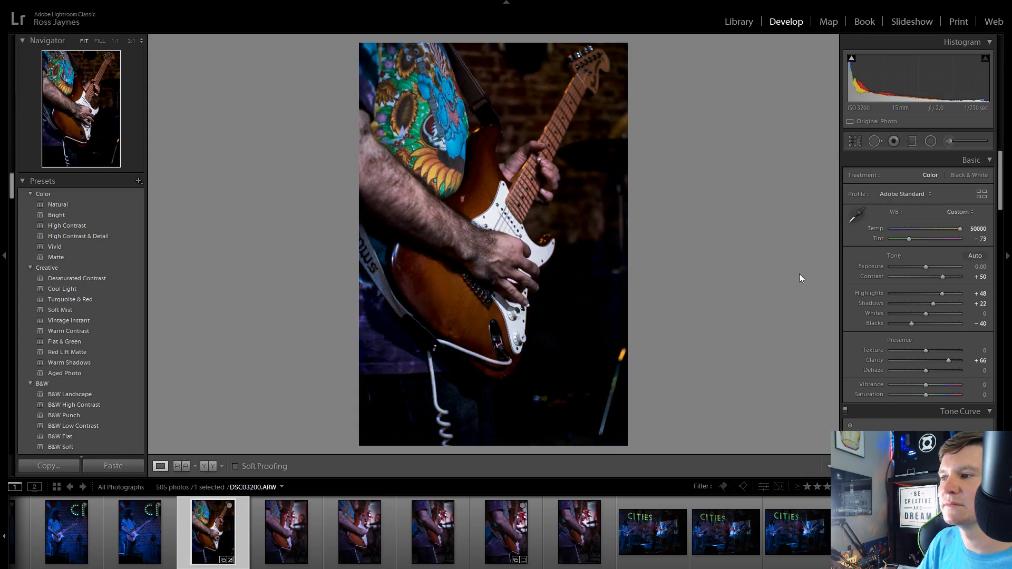
left_click_drag(959, 230, 914, 239)
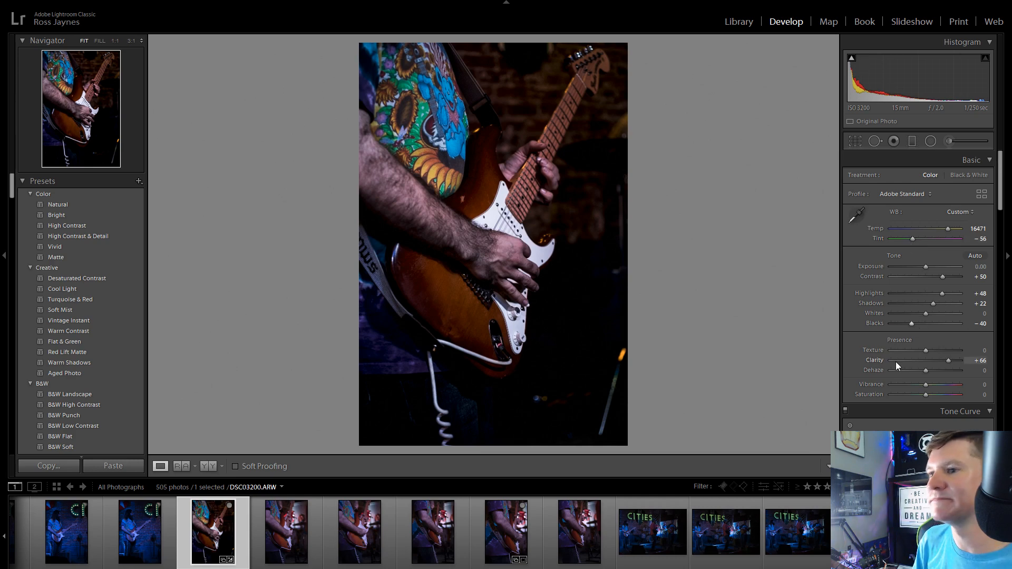
Set DSC03200.ARW's tone curve regions to highlights +14, lights +17, darks -6 and shadows +13
scroll(926, 371, "down", 5)
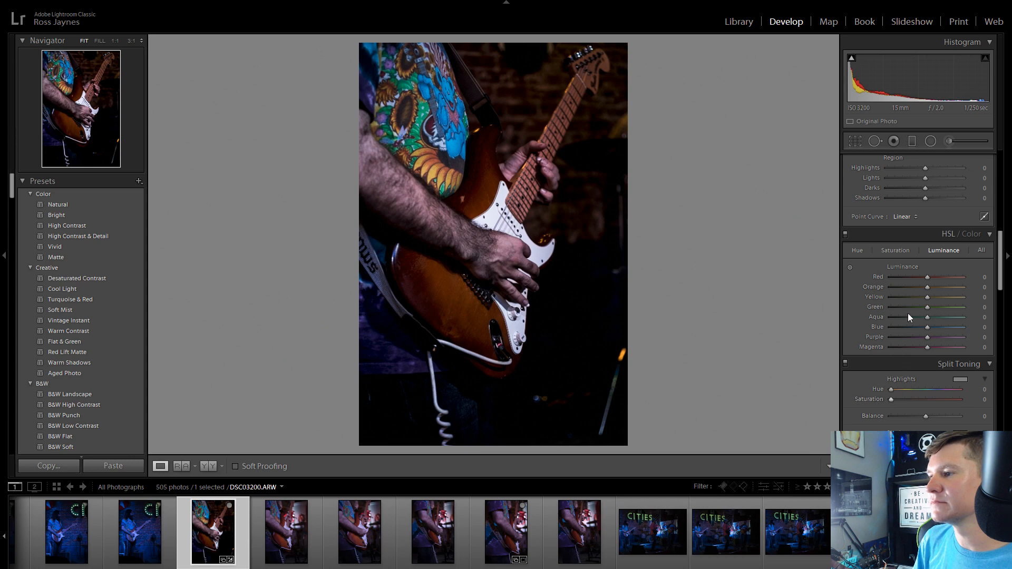
left_click_drag(926, 330, 932, 360)
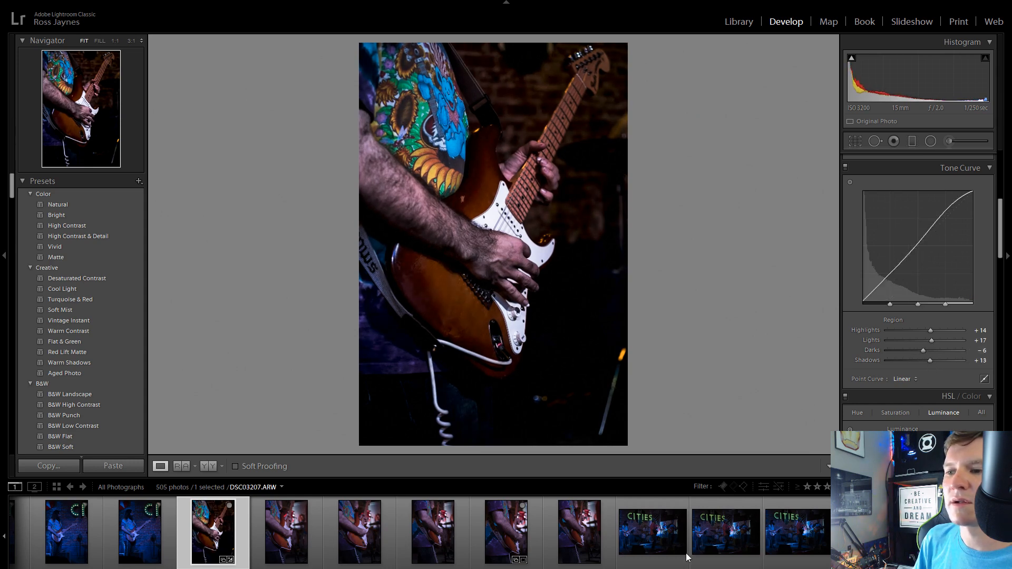
Set the guitar strap close-up DSC03204.ARW to clarity +100, tint -40, vibrance +39 and shadows +100
left_click(507, 538)
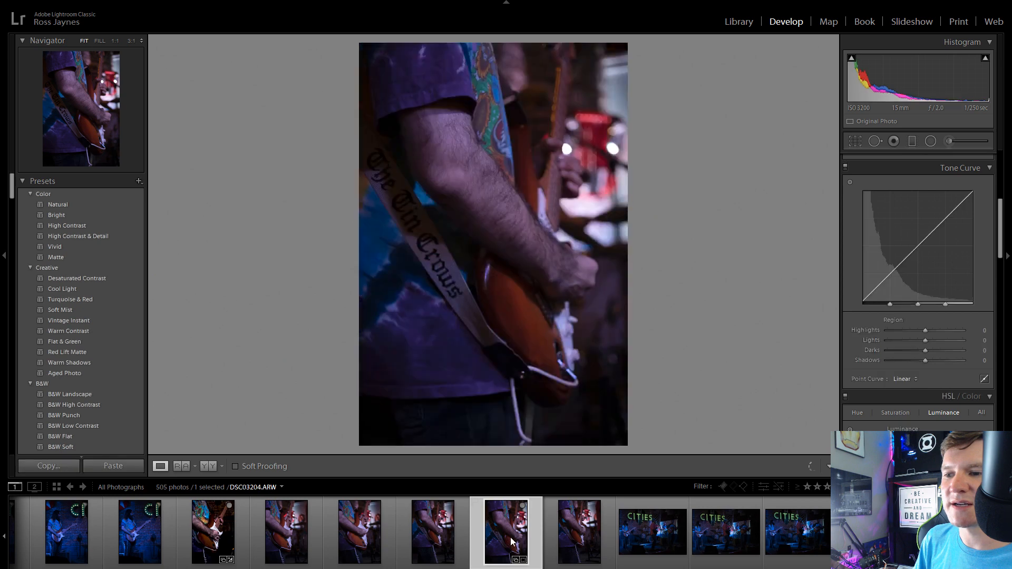
scroll(922, 263, "up", 5)
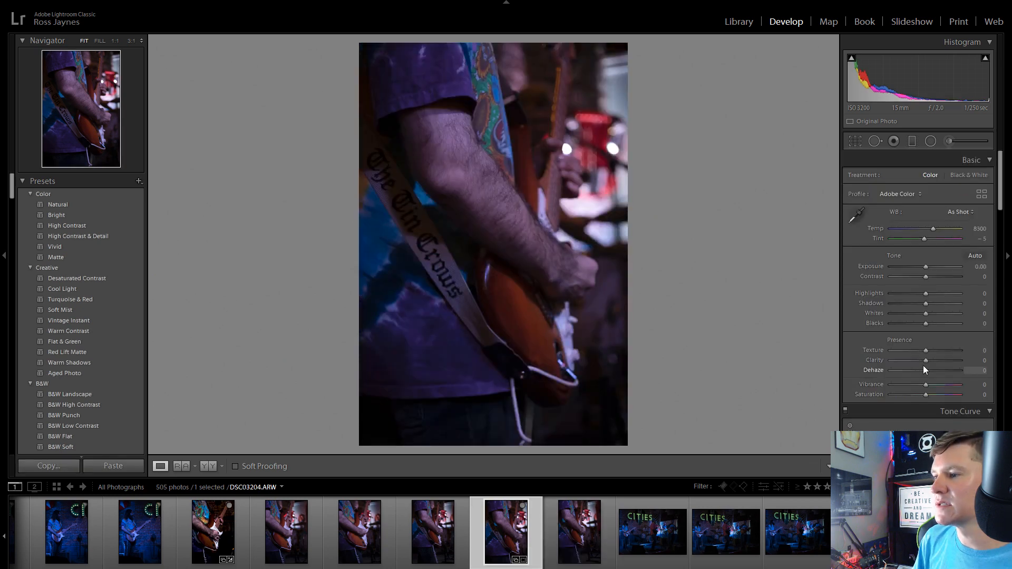
left_click_drag(926, 360, 971, 363)
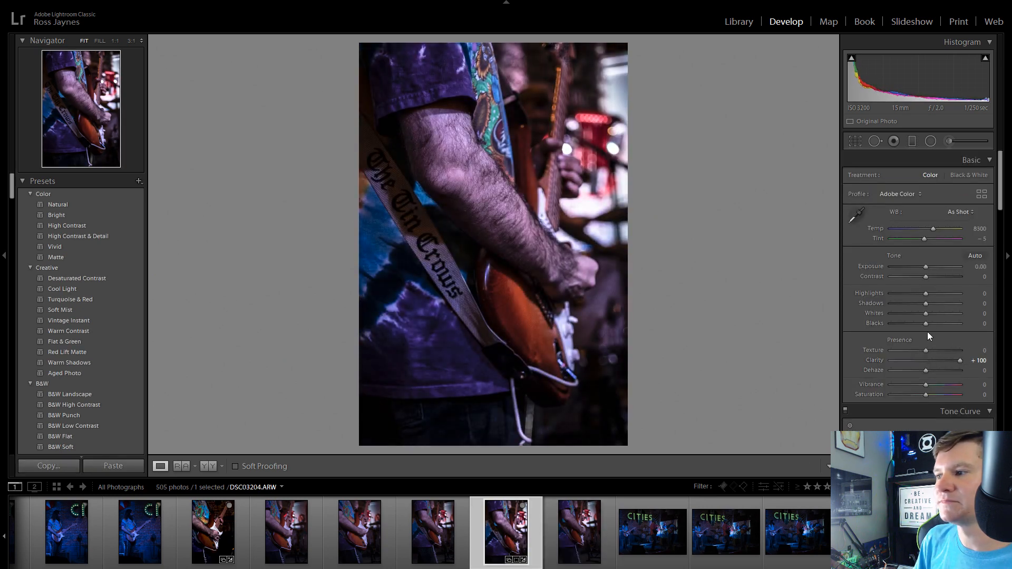
left_click(856, 215)
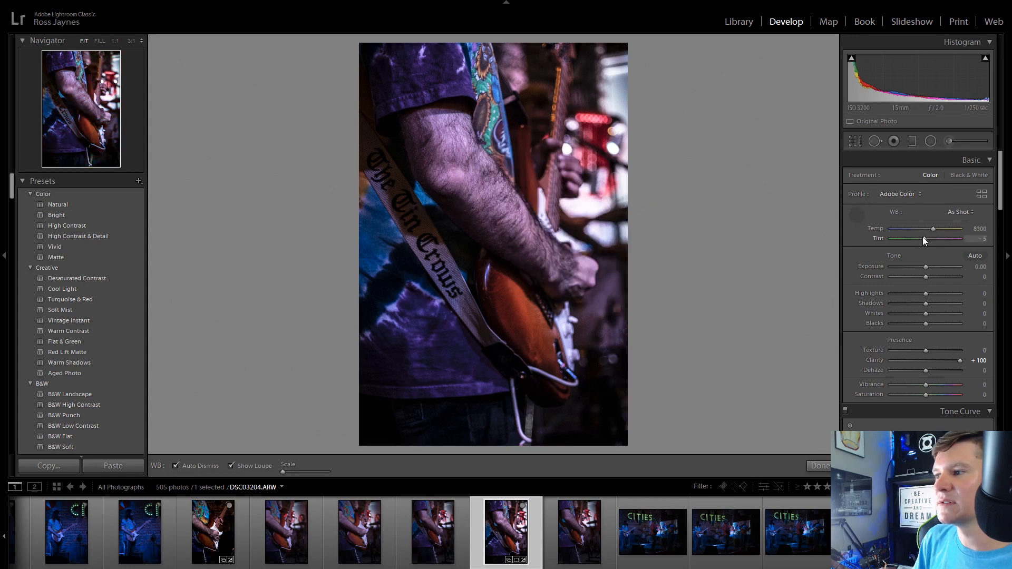
left_click_drag(923, 237, 916, 242)
left_click_drag(926, 384, 938, 385)
mouse_move(923, 303)
left_mouse_down()
mouse_move(964, 303)
mouse_move(887, 289)
mouse_move(932, 289)
mouse_move(925, 293)
left_mouse_up()
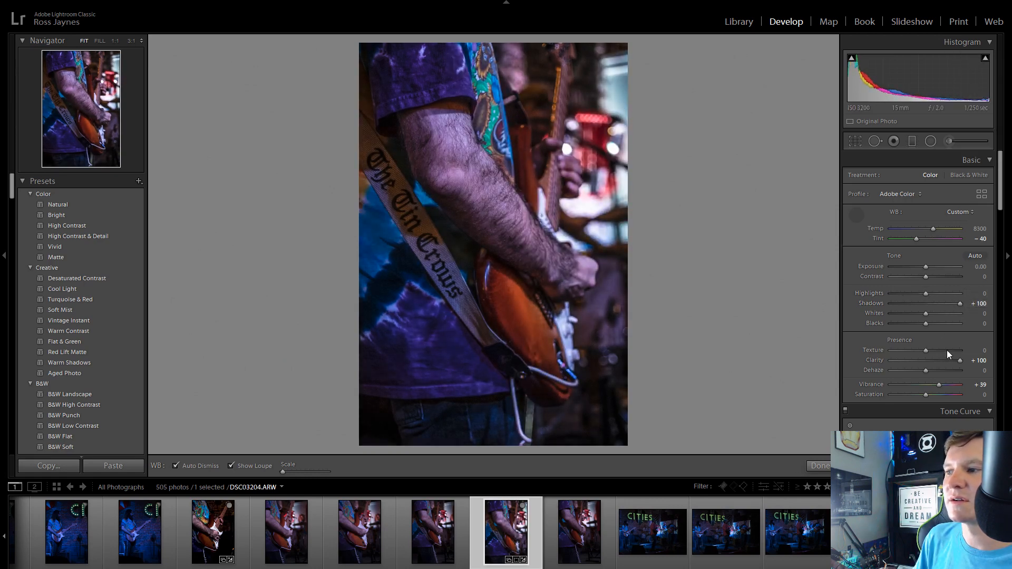
Lower DSC03204.ARW's clarity and set its tone curve to highlights +24, lights +21, darks -11 and shadows -11
left_click_drag(959, 360, 920, 361)
left_click(890, 421)
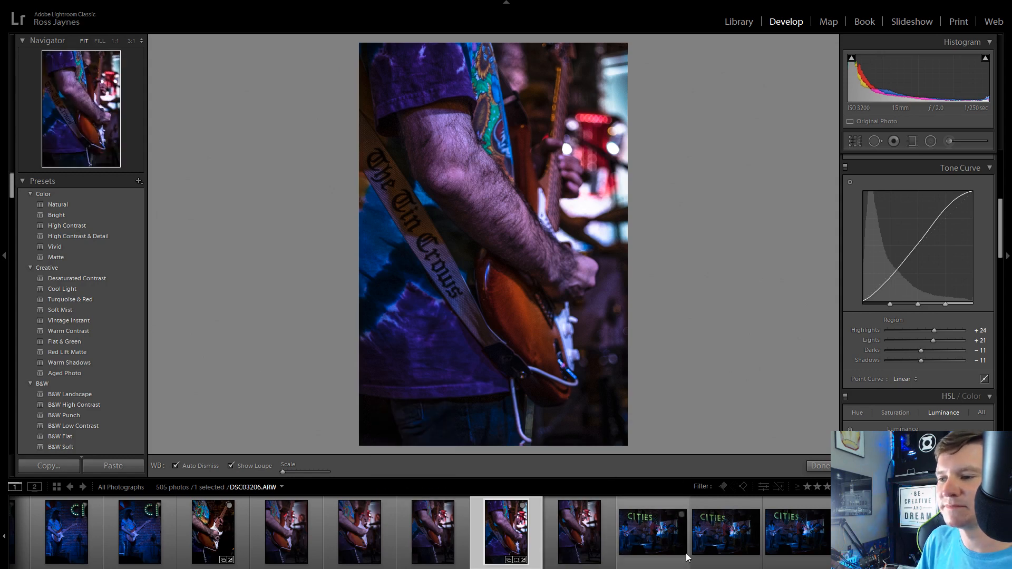
Go through the wide stage shots with the CITIES sign, comparing the framing and how clearly the band is visible
left_click(638, 552)
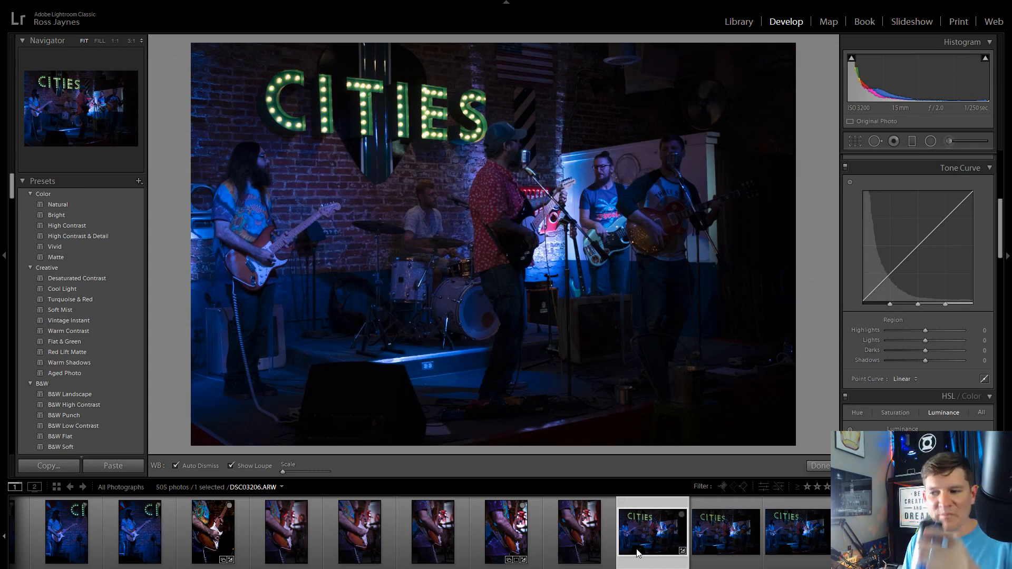
key("Right")
key("Right")
key("Right")
key("Right")
key("Right")
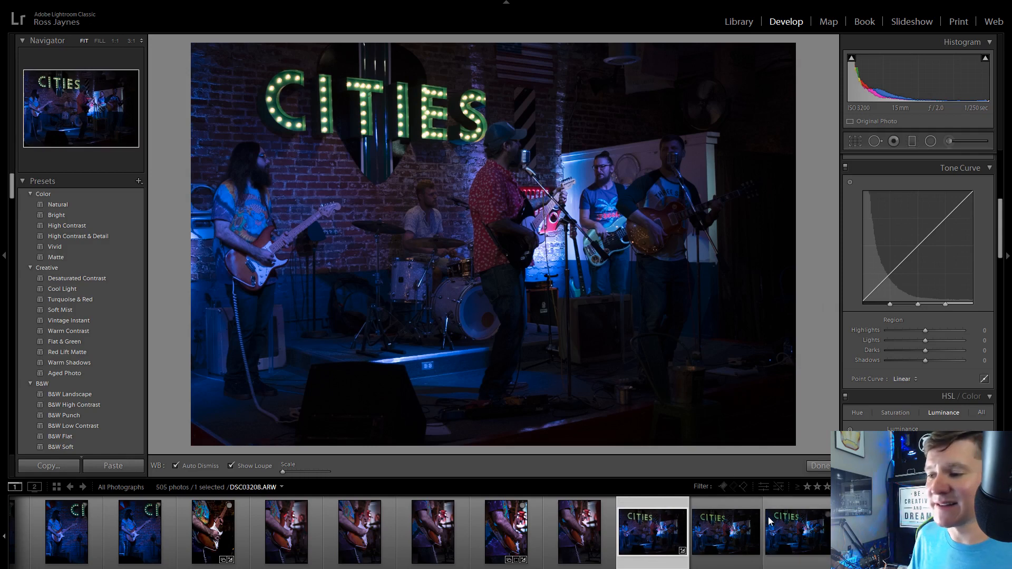
left_click(771, 532)
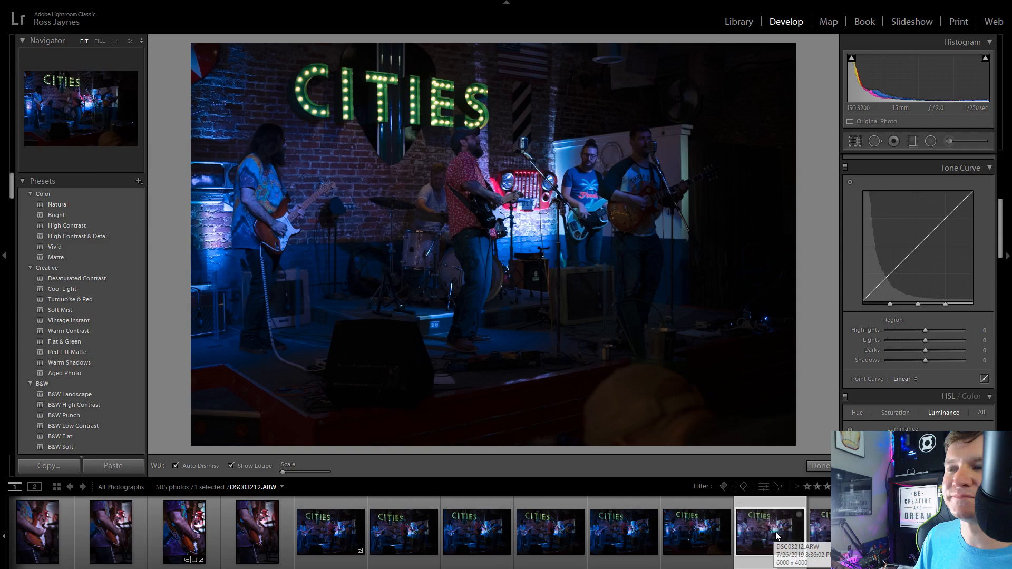
scroll(712, 535, "down", 5)
left_click(634, 535)
left_click(723, 535)
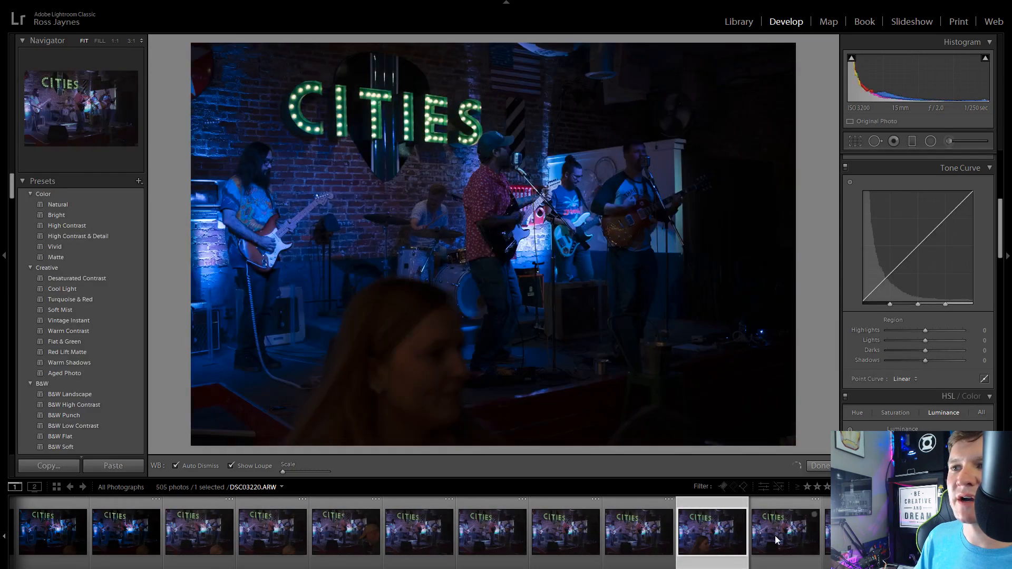
left_click(774, 535)
scroll(757, 535, "down", 3)
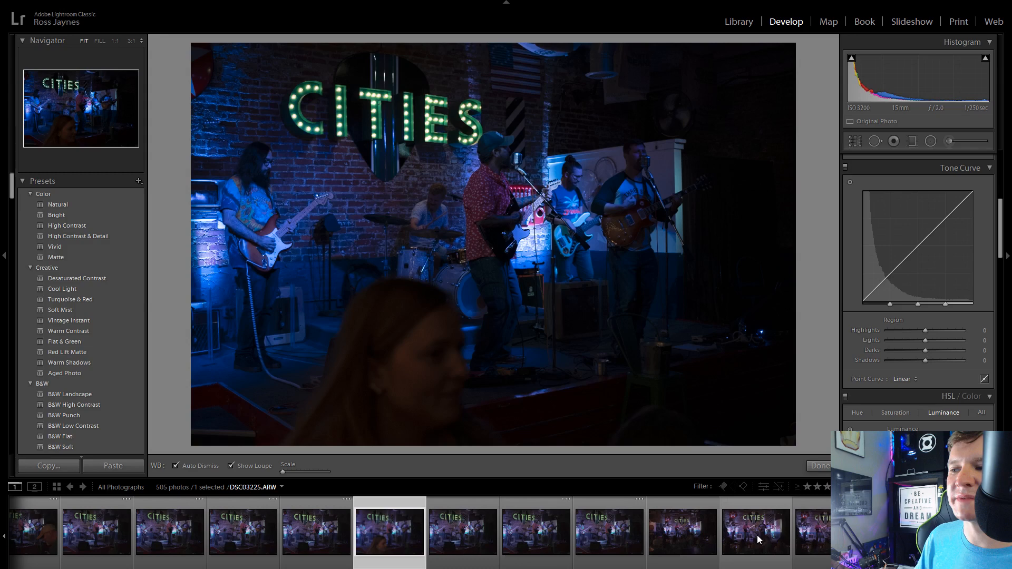
left_click(811, 536)
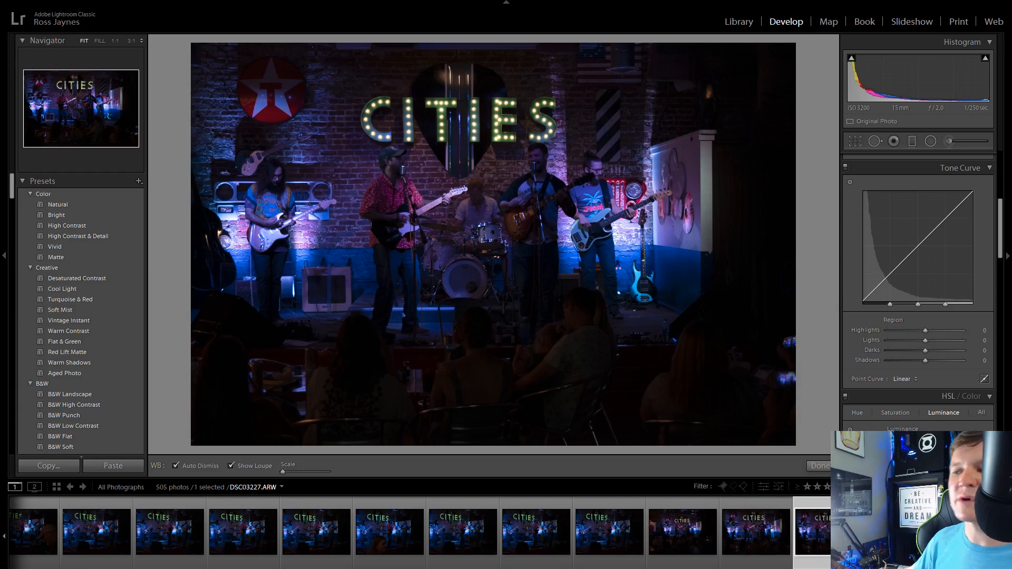
Crop the full-band stage shot DSC03229.ARW tighter at its original aspect ratio, trimming the dark right and bottom edges
left_click(419, 540)
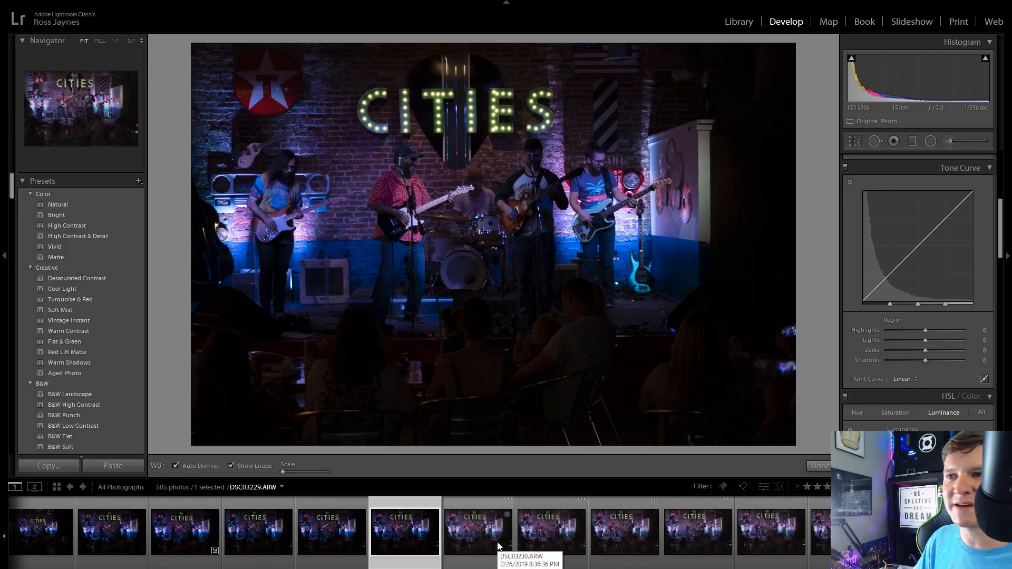
key("r")
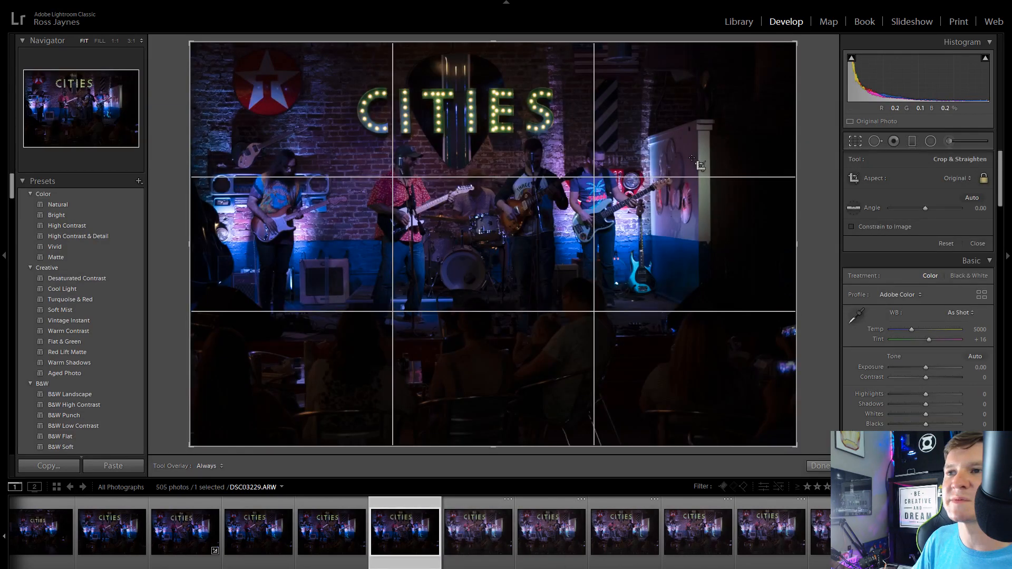
left_click_drag(796, 446, 763, 453)
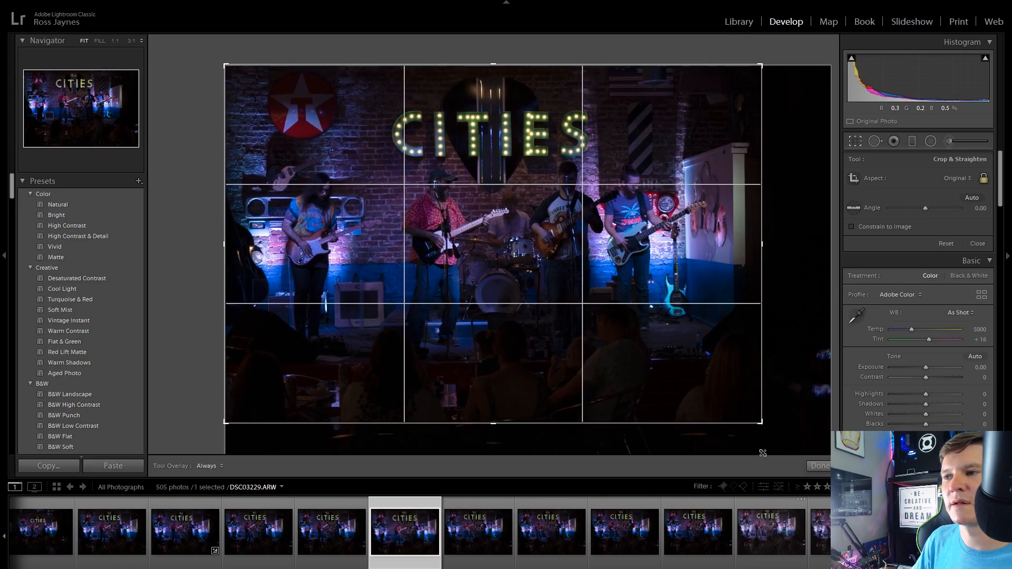
left_click(855, 142)
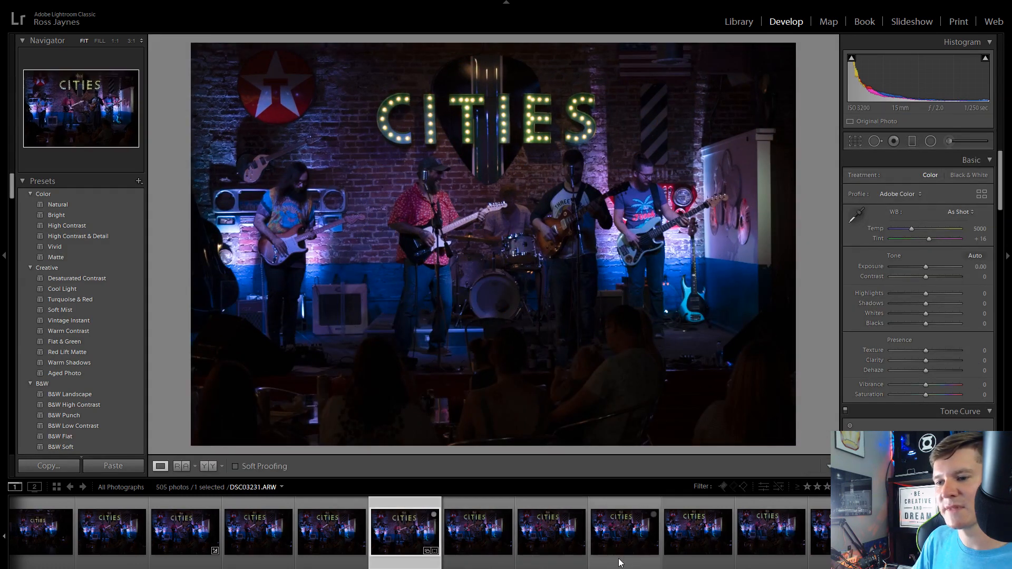
Crop the stage shot DSC03233.ARW tighter at its original aspect ratio, trimming its right and bottom edges
left_click(712, 539)
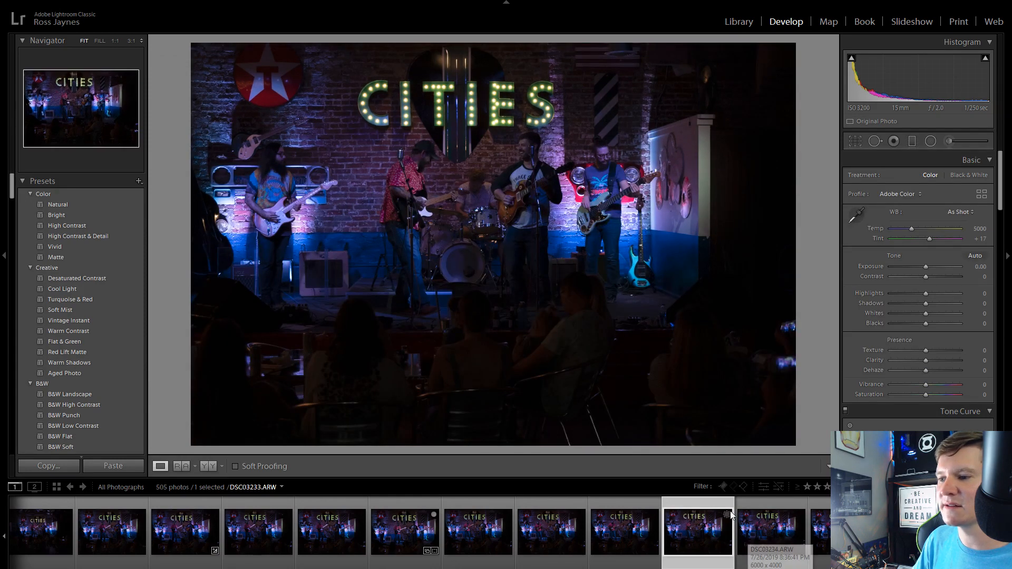
left_click(857, 140)
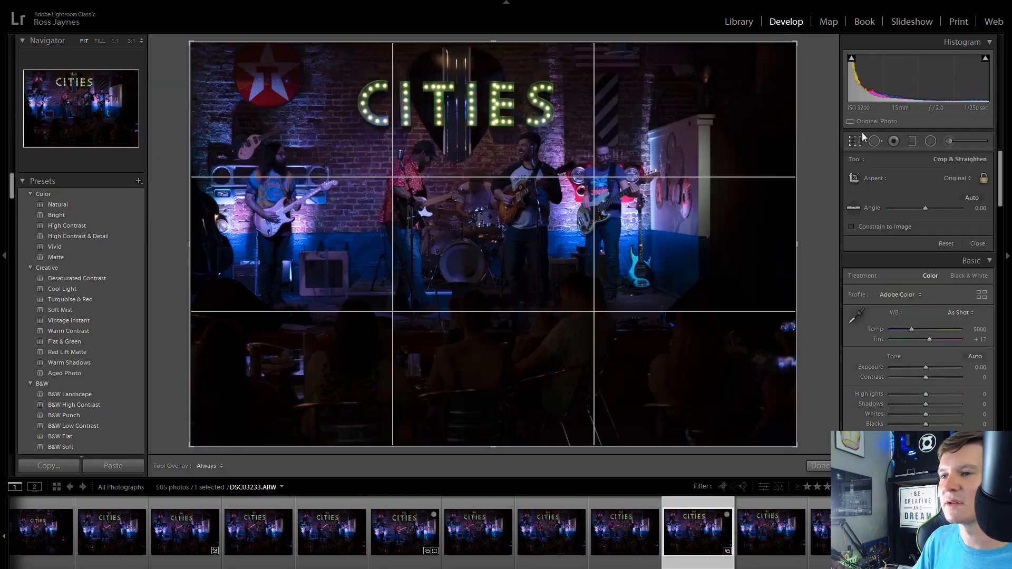
left_click_drag(797, 447, 762, 457)
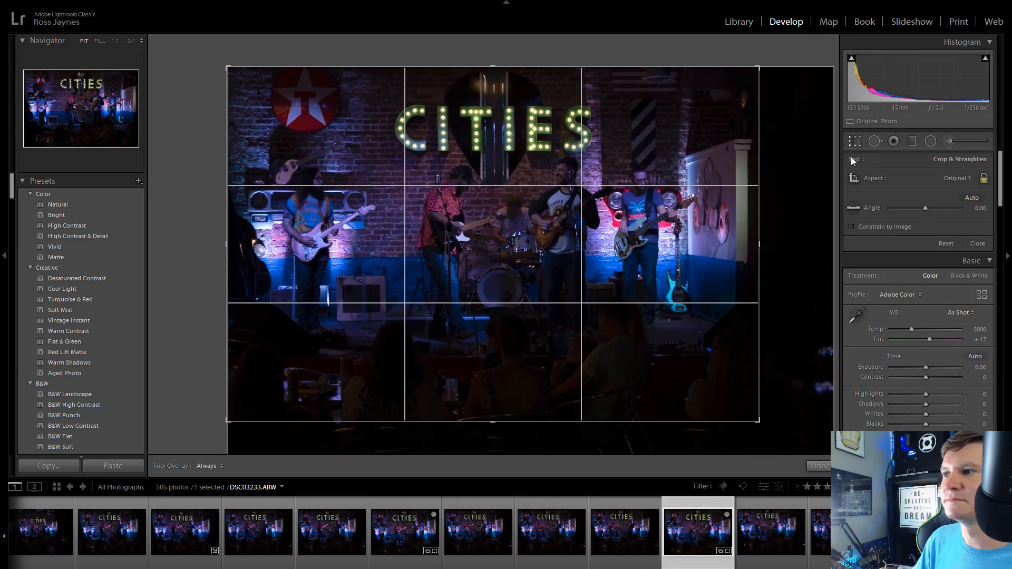
left_click(855, 138)
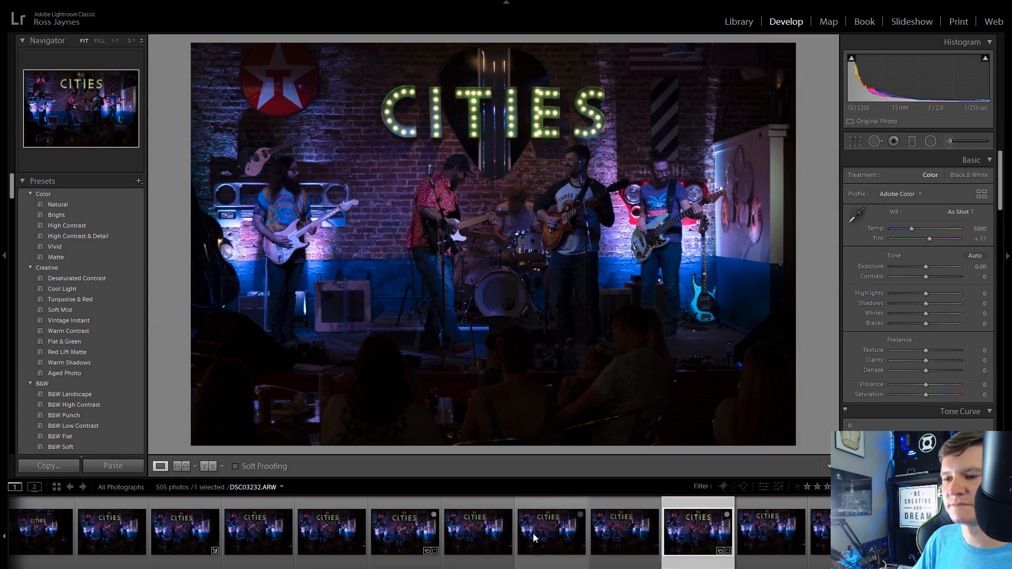
Change DSC03229.ARW's crop to a 16 x 9 aspect ratio and reposition the photo within the frame
left_click(405, 531)
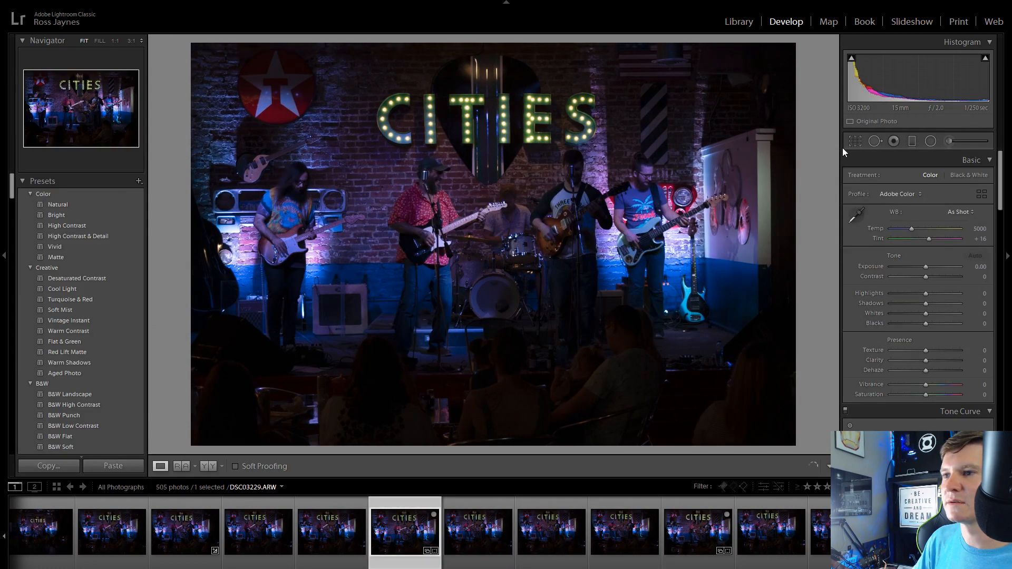
left_click(855, 141)
left_click(957, 179)
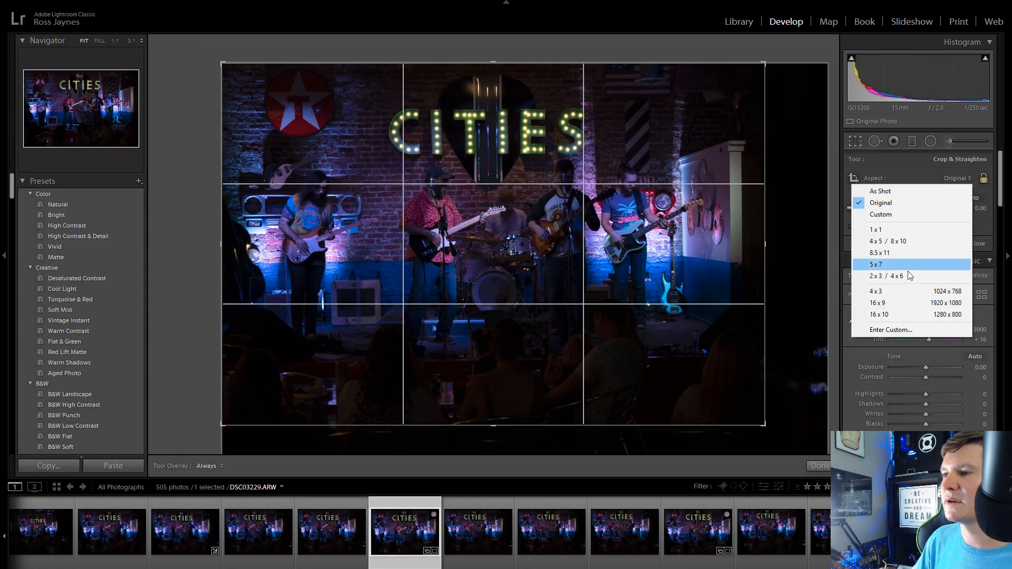
left_click(897, 302)
mouse_move(665, 253)
left_mouse_down()
mouse_move(659, 261)
mouse_move(676, 262)
left_mouse_up()
left_click(854, 141)
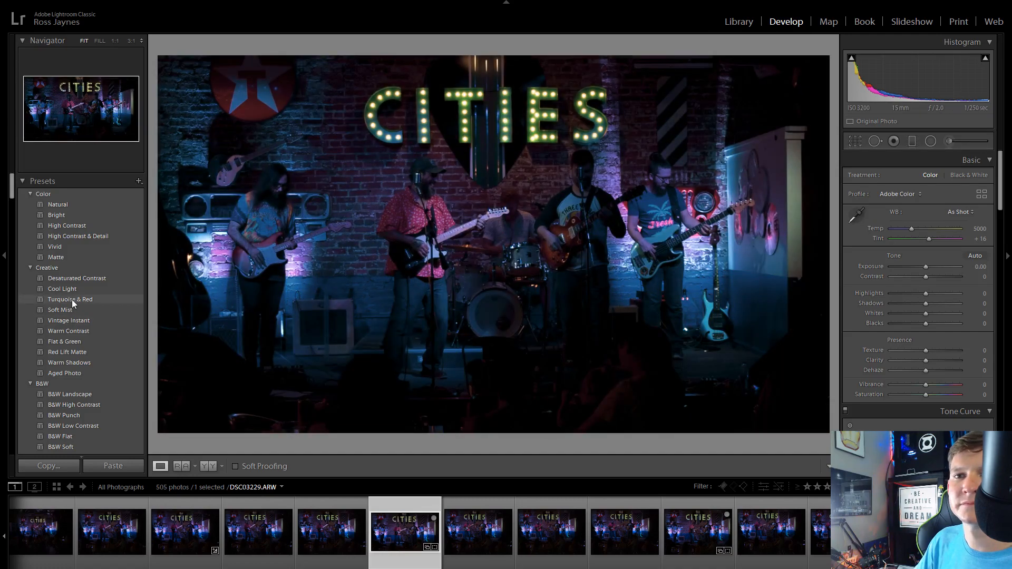
Apply the VSCO Film Essentials preset C - Fuji Provia 400X to DSC03229.ARW
scroll(107, 258, "down", 10)
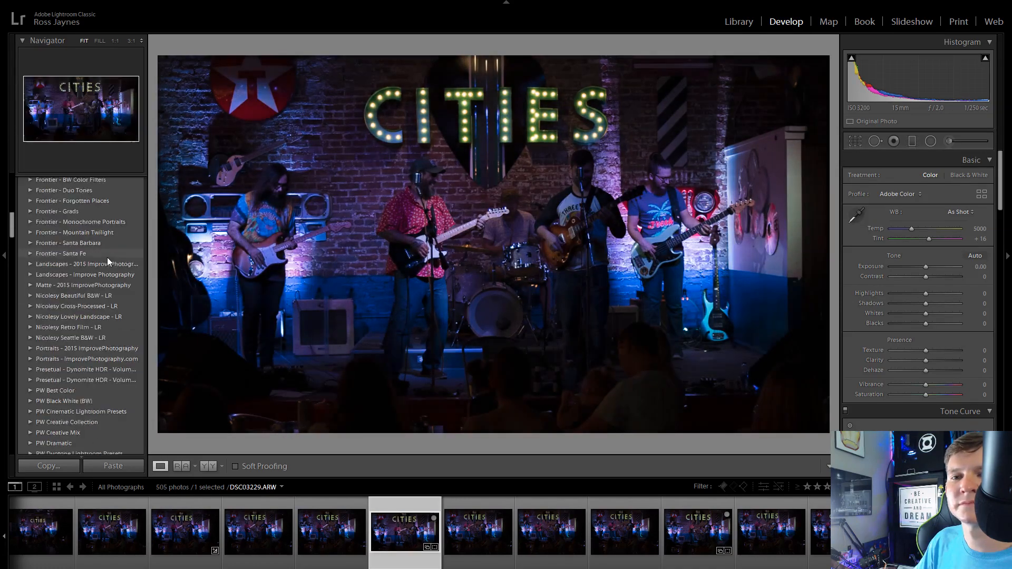
scroll(106, 259, "down", 5)
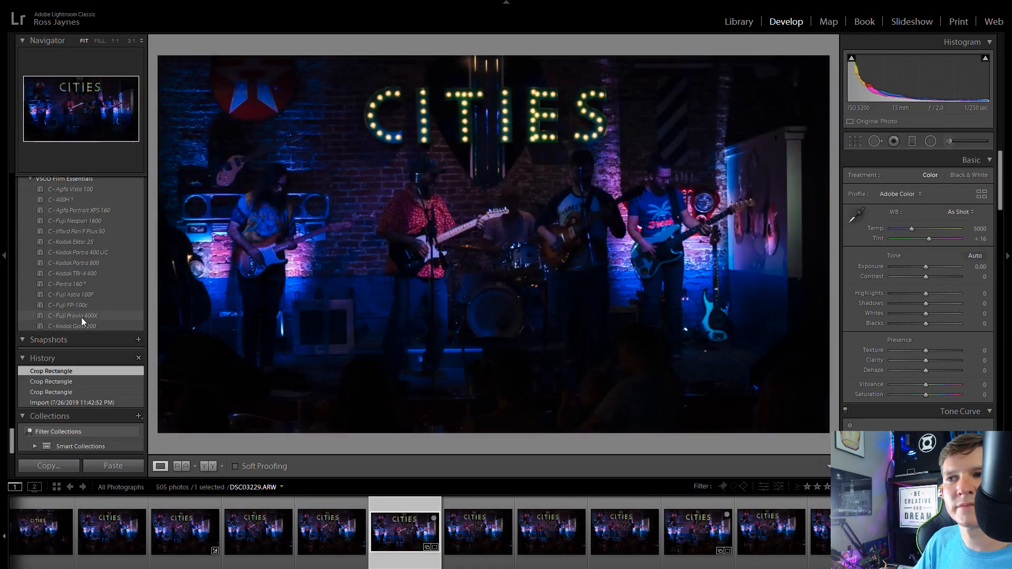
left_click(82, 317)
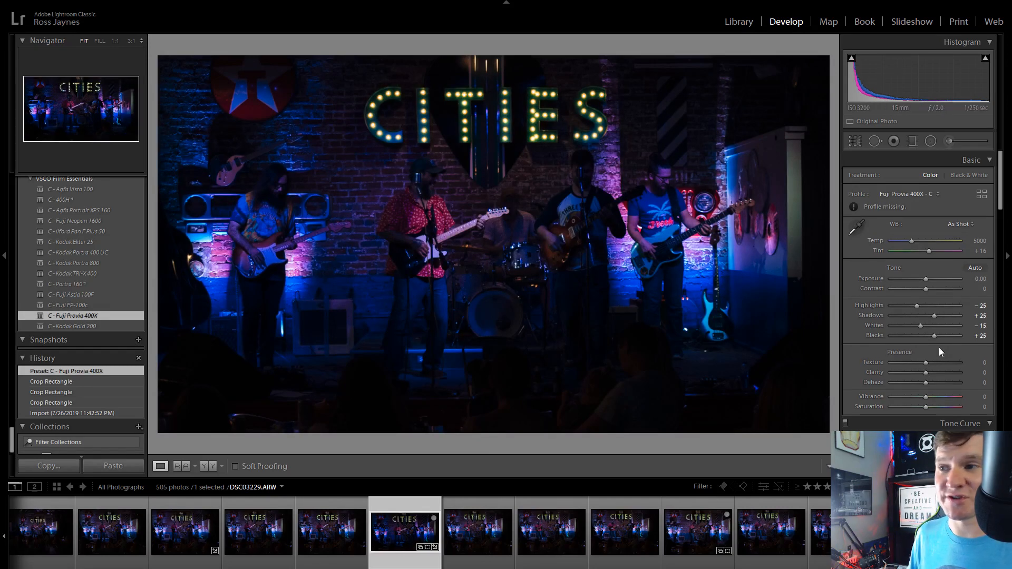
Review the preset's HSL luminance, saturation and hue adjustments, and inspect the musicians and shadow areas at 1:1
scroll(897, 395, "down", 6)
scroll(896, 394, "down", 2)
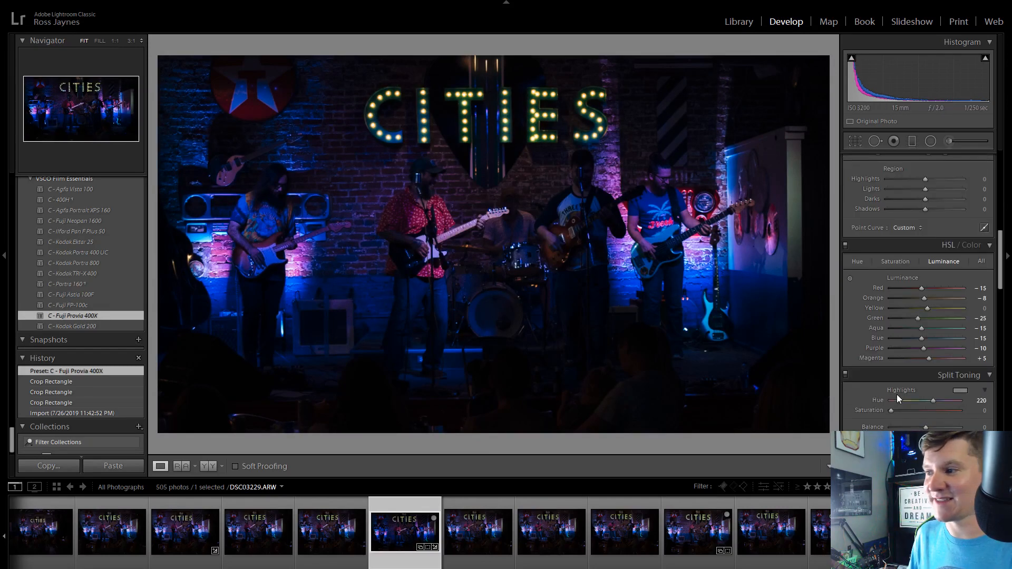
left_click(895, 262)
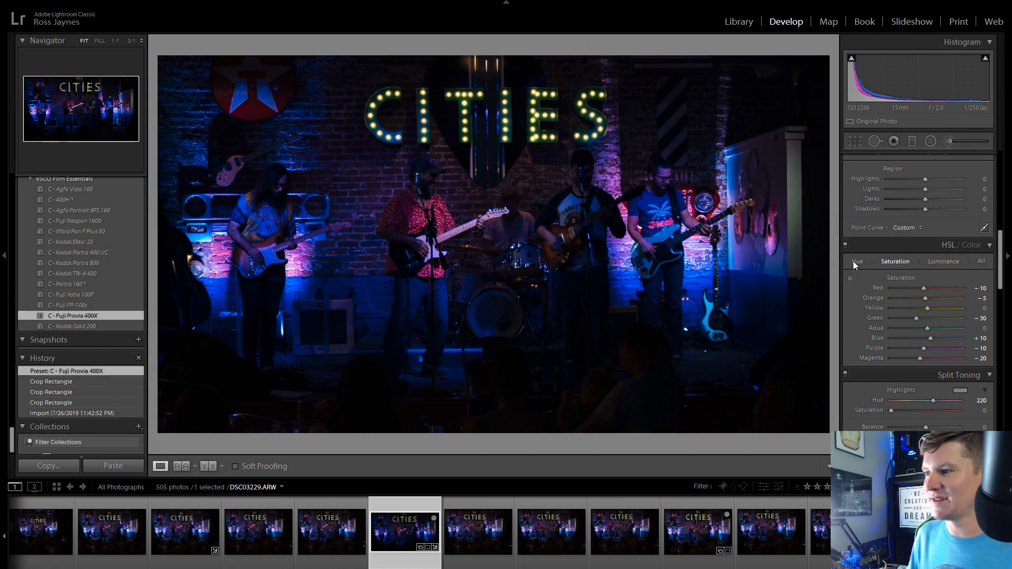
left_click(857, 262)
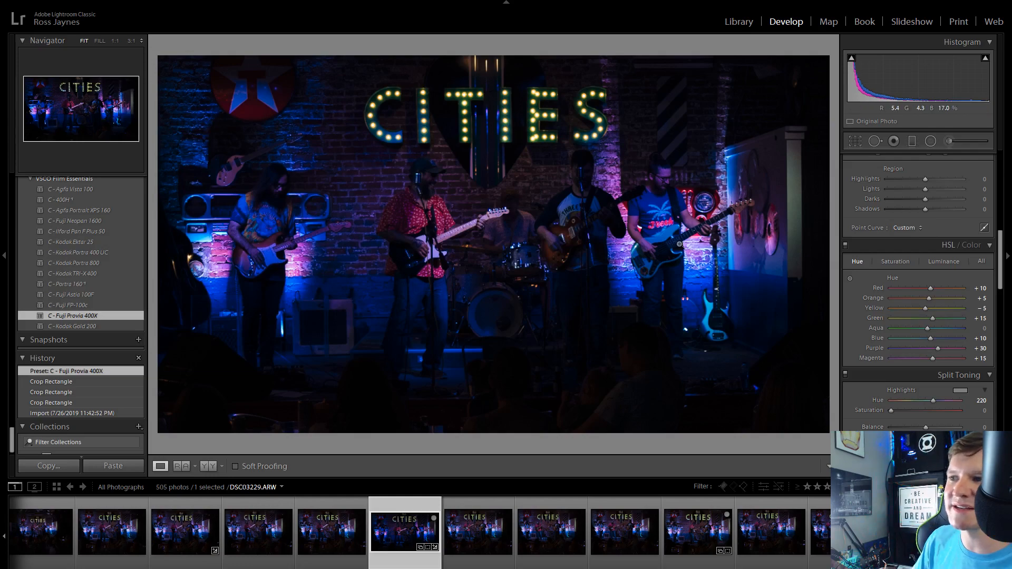
left_click(646, 240)
left_click_drag(646, 241, 563, 263)
left_click_drag(311, 98, 610, 284)
left_click_drag(411, 253, 612, 228)
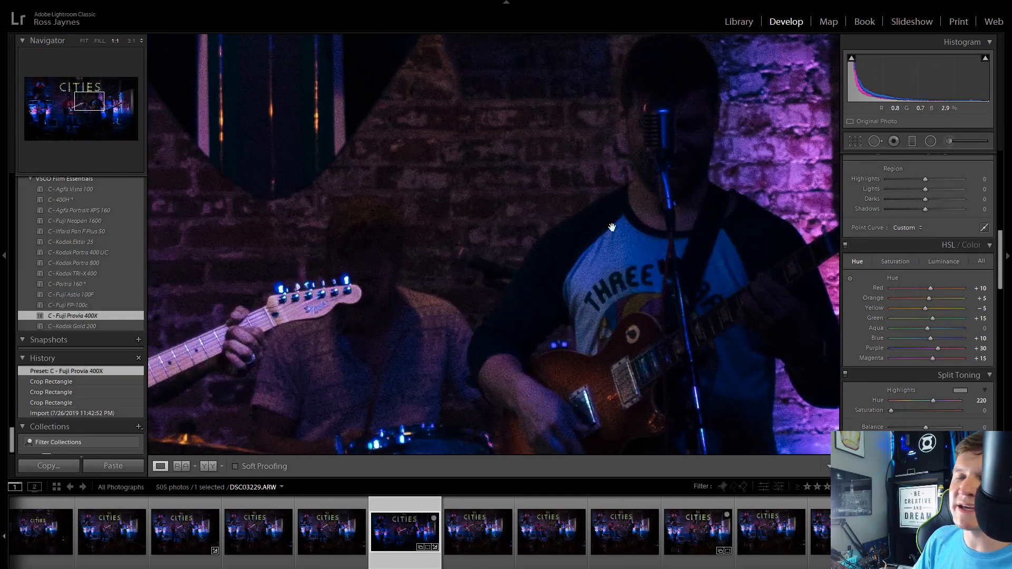
left_click_drag(294, 244, 685, 235)
left_click(753, 290)
Raise DSC03229.ARW's Exposure to +0.95 and reset its Grain Amount to 0
scroll(944, 412, "up", 10)
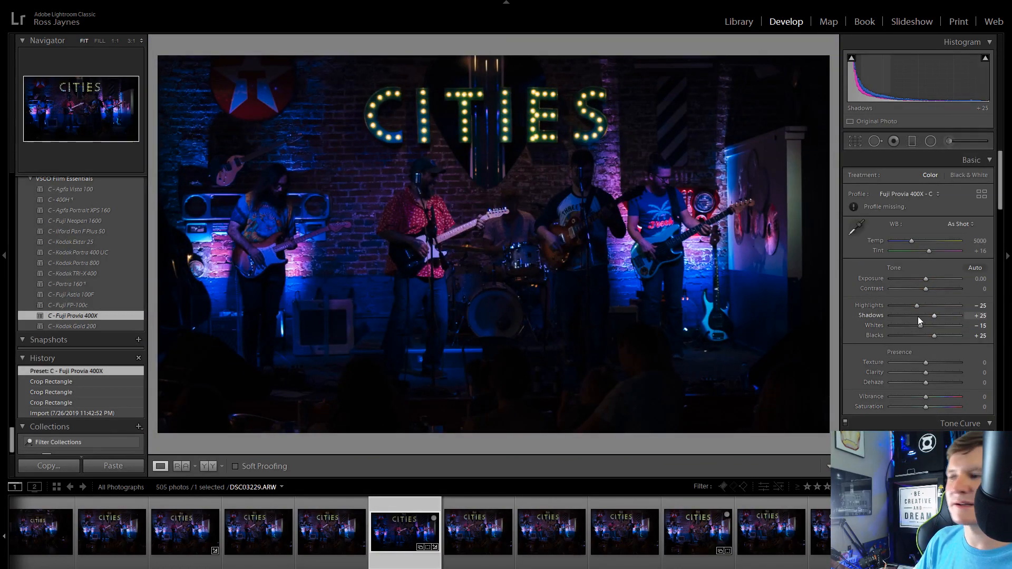
left_click_drag(926, 285, 932, 277)
scroll(901, 311, "down", 15)
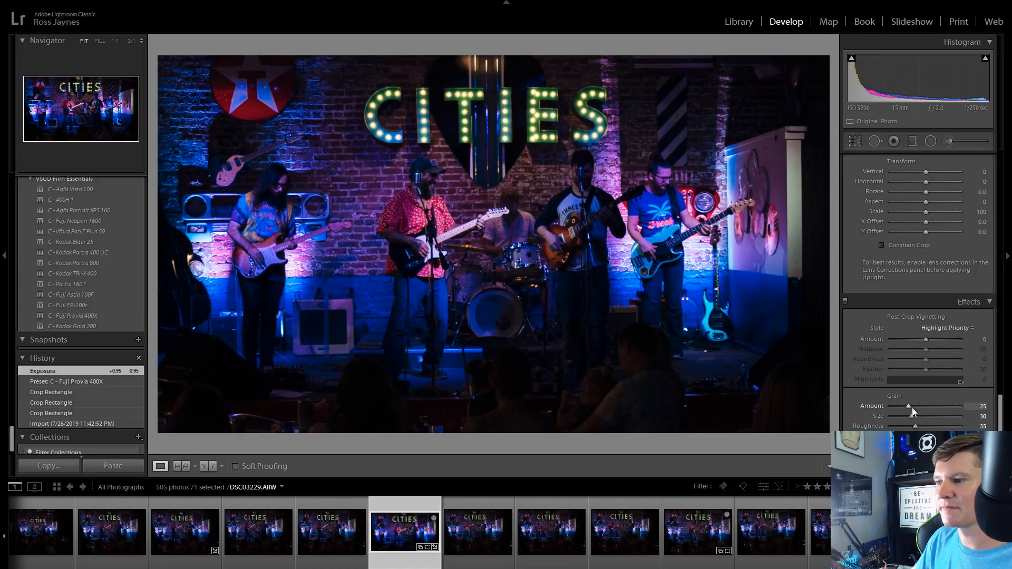
double_click(860, 407)
Set DSC03229.ARW to Exposure +1.03, Highlights -31, Shadows +5, Whites -4, Blacks +76, Texture -25 and Clarity +25
scroll(891, 398, "up", 12)
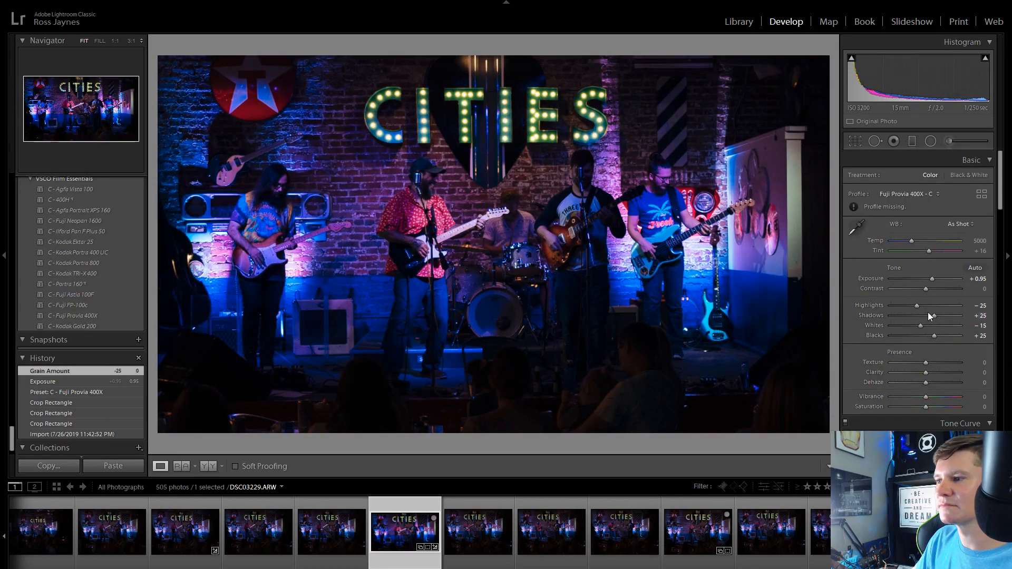
left_click(965, 316)
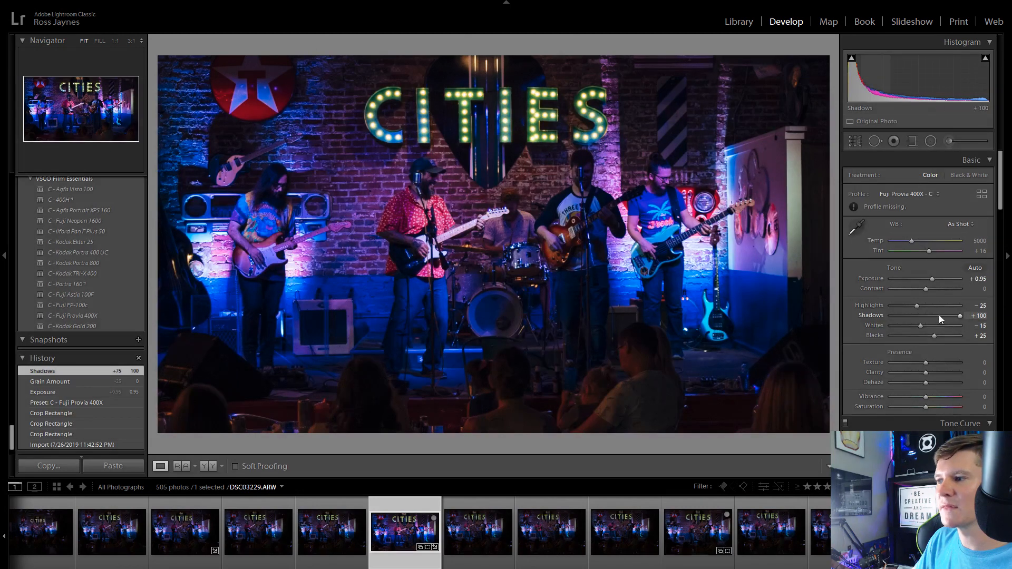
left_click_drag(938, 315, 935, 277)
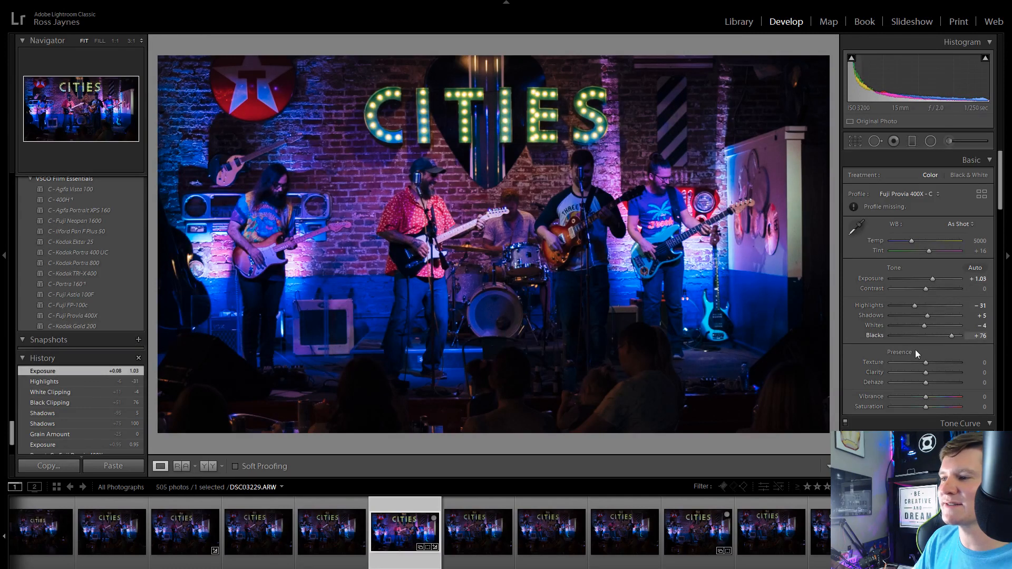
left_click_drag(925, 363, 915, 363)
left_click_drag(926, 372, 935, 373)
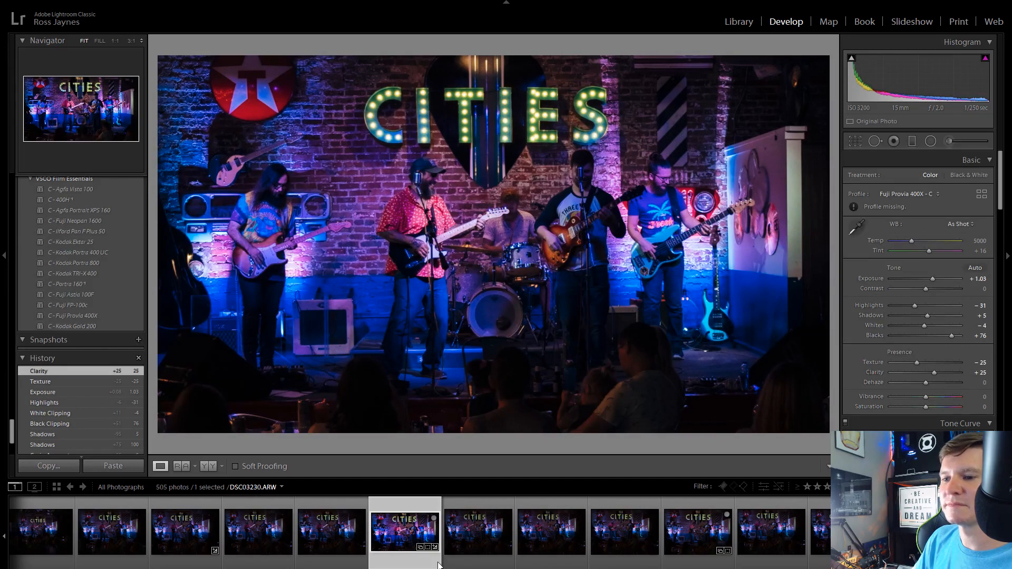
Open the cropped stage shot DSC03233.ARW and apply the B&W Punch preset
scroll(521, 526, "down", 4)
left_click(386, 537)
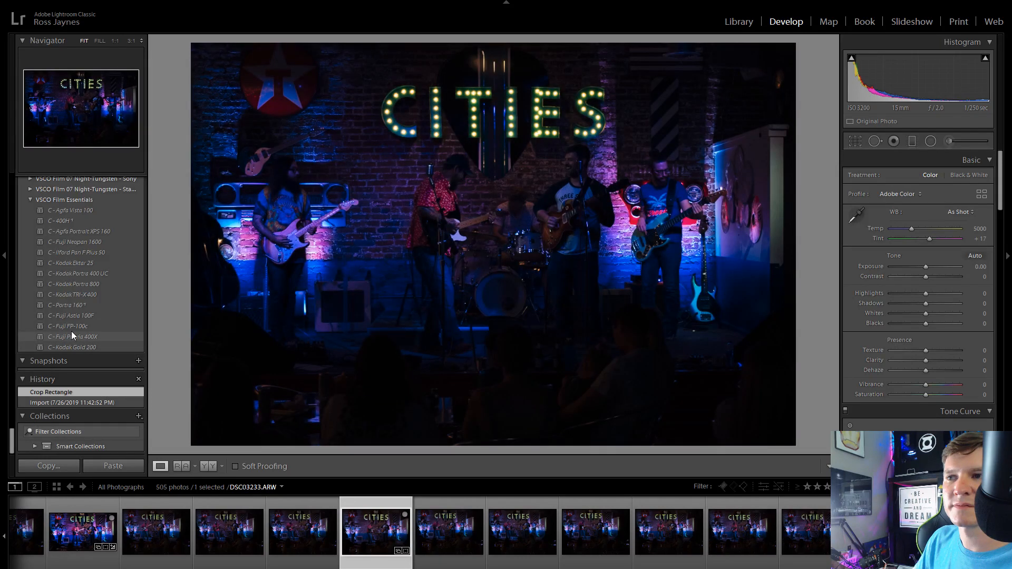
scroll(71, 331, "up", 15)
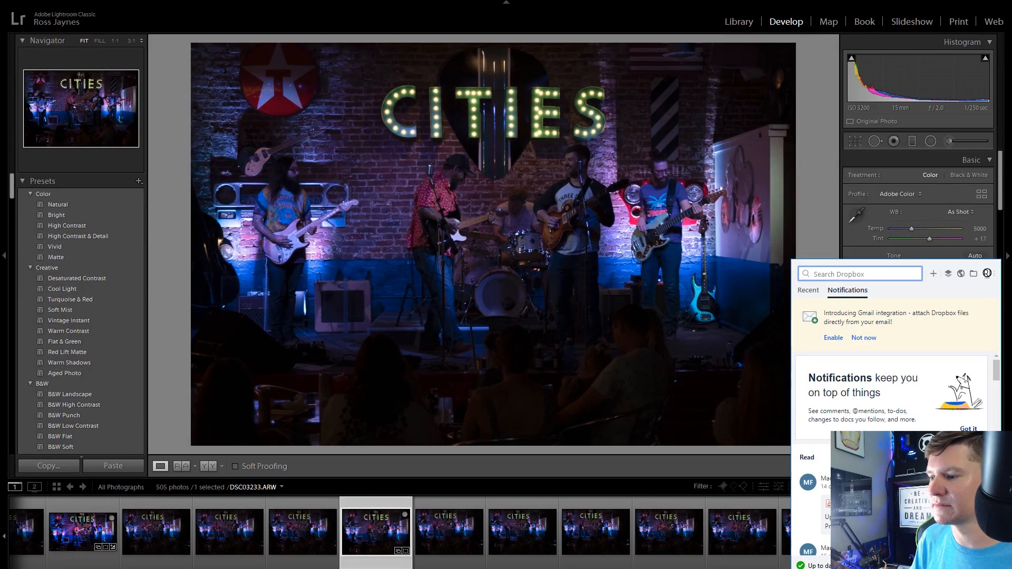
key("Escape")
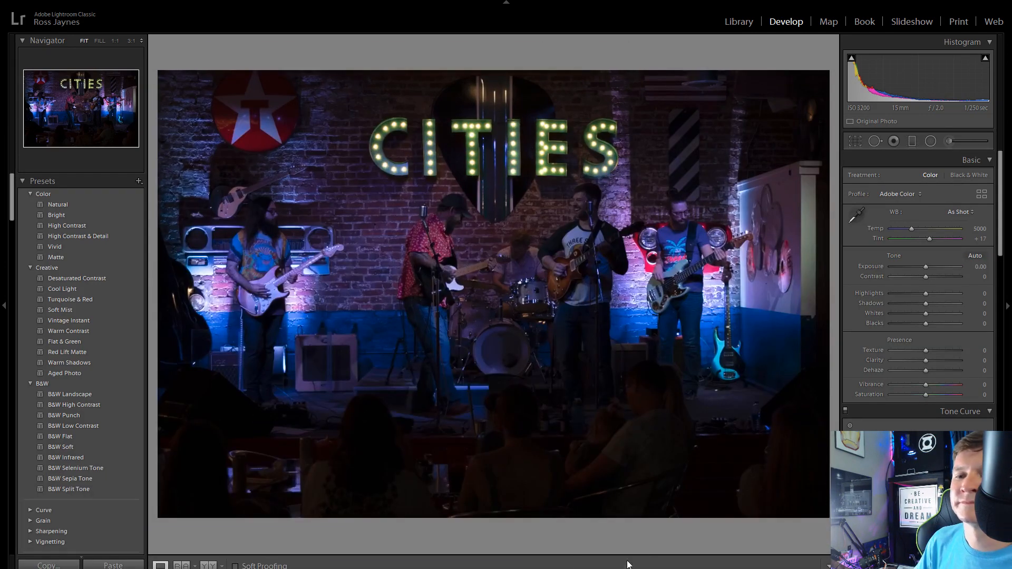
key("F6")
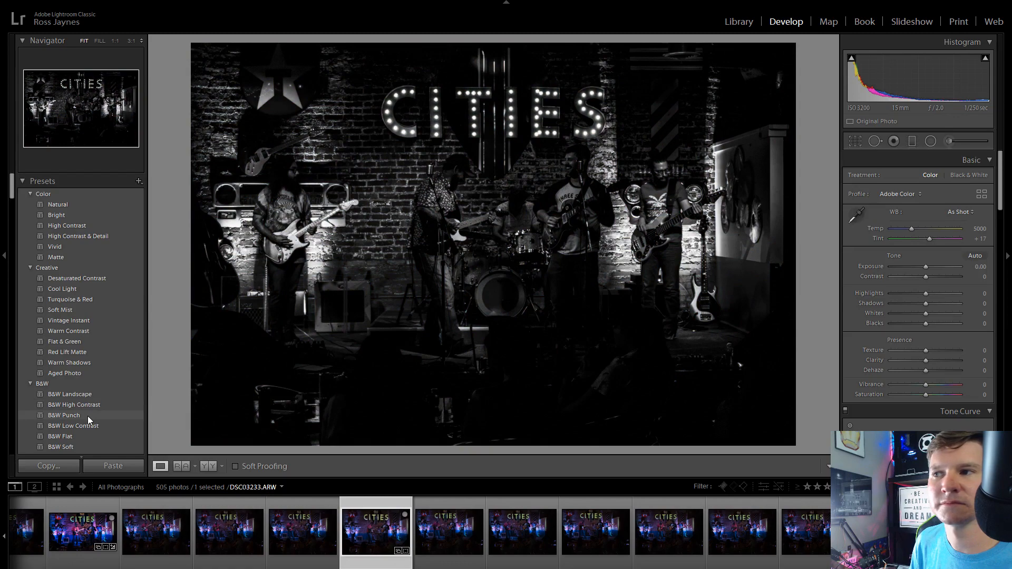
left_click(87, 416)
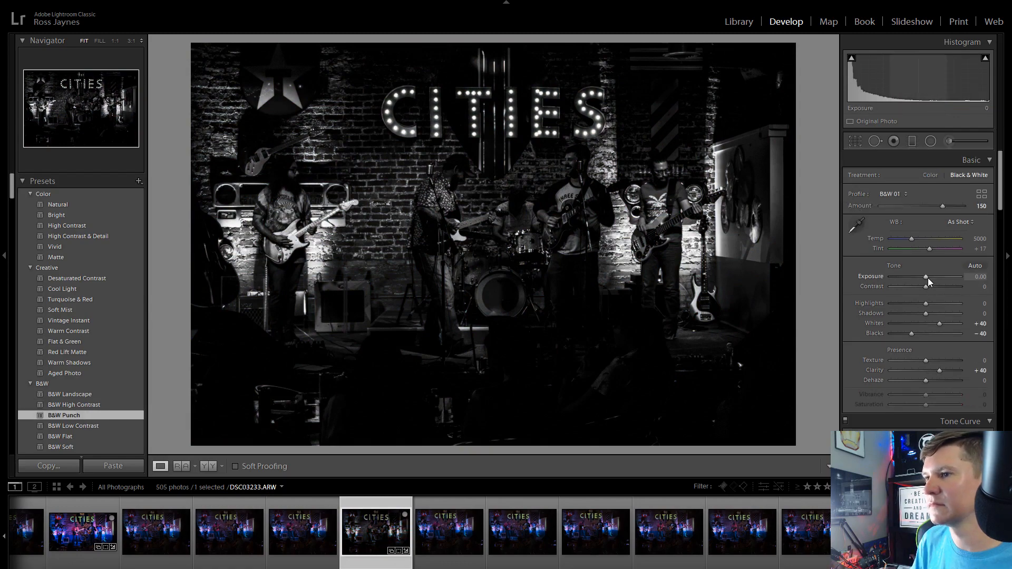
Set DSC03233.ARW's Exposure to +1.57 and Highlights to -45, and rotate its crop slightly to straighten the stage
left_click_drag(928, 277, 910, 305)
left_click(855, 141)
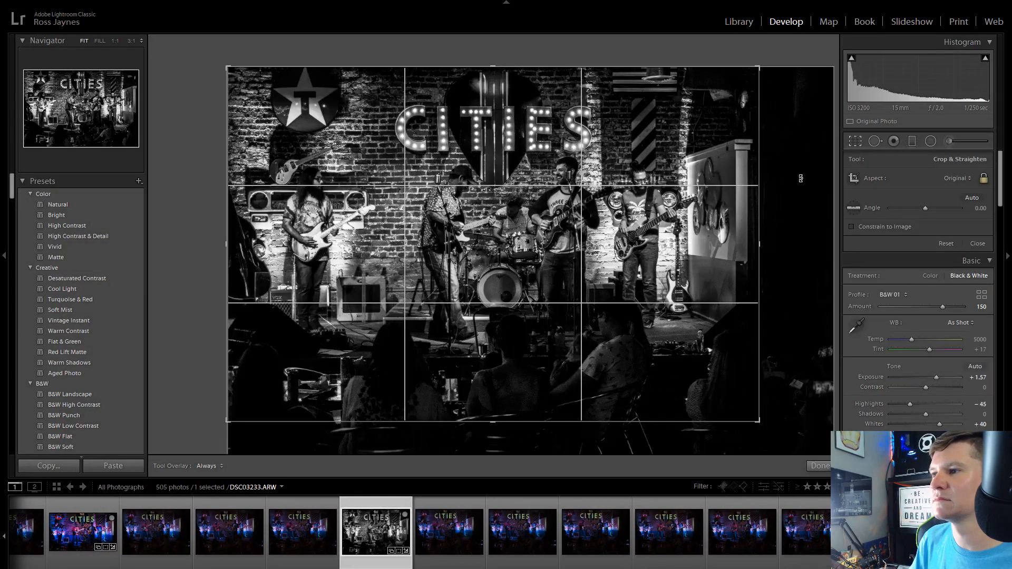
left_click_drag(807, 161, 803, 177)
left_click(855, 141)
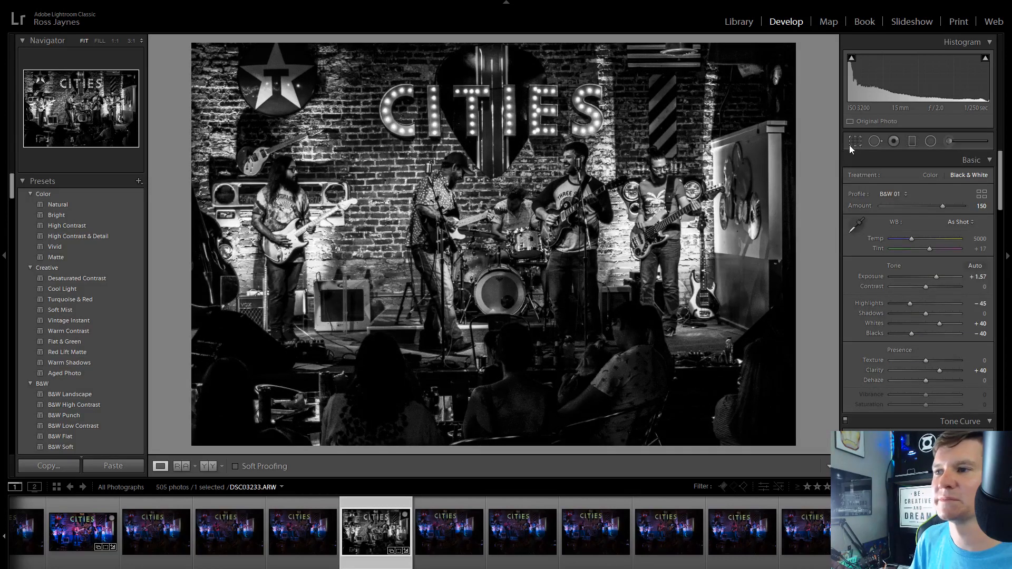
Set DSC03233.ARW's Clarity to +63 and Shadows to +25, and its tone curve Highlights to -6, Lights to +6 and Darks to +26
mouse_move(939, 370)
left_mouse_down()
mouse_move(980, 372)
mouse_move(947, 375)
left_mouse_up()
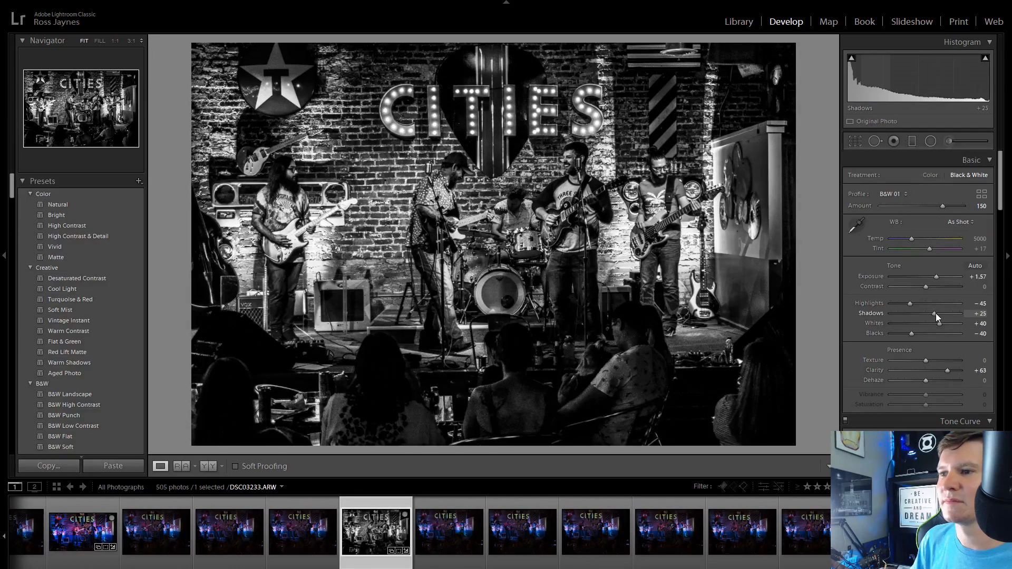
left_click_drag(927, 314, 935, 358)
scroll(922, 341, "down", 5)
Go through the stage shots from DSC03234.ARW onward, comparing the band members' poses and framing
left_click(470, 536)
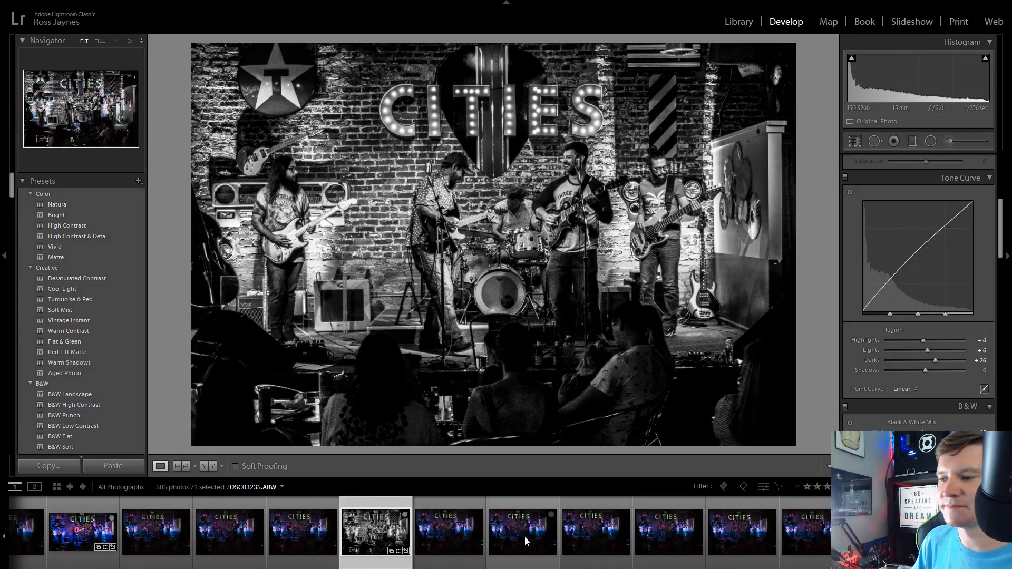
left_click(462, 538)
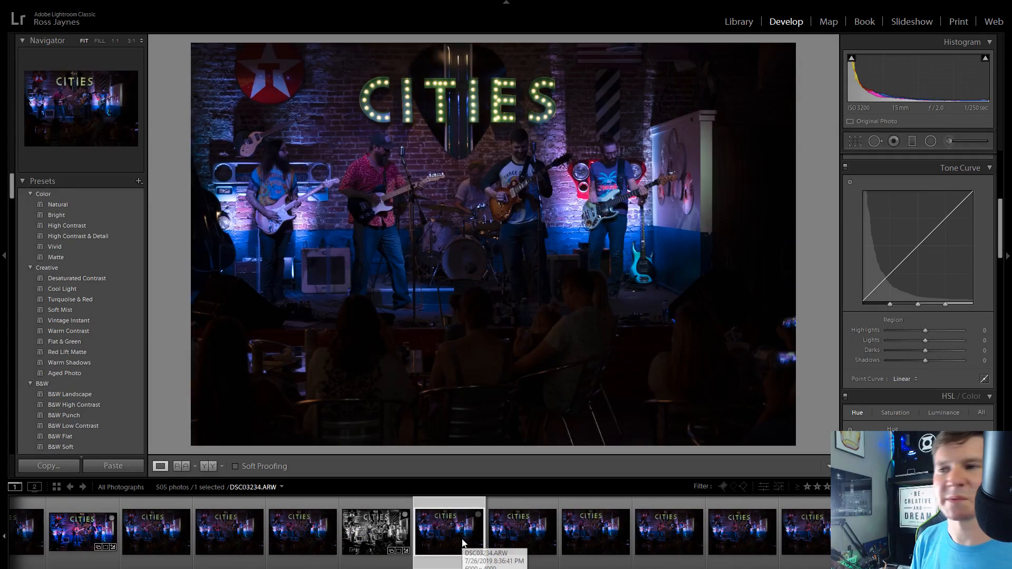
key("Right")
key("Right")
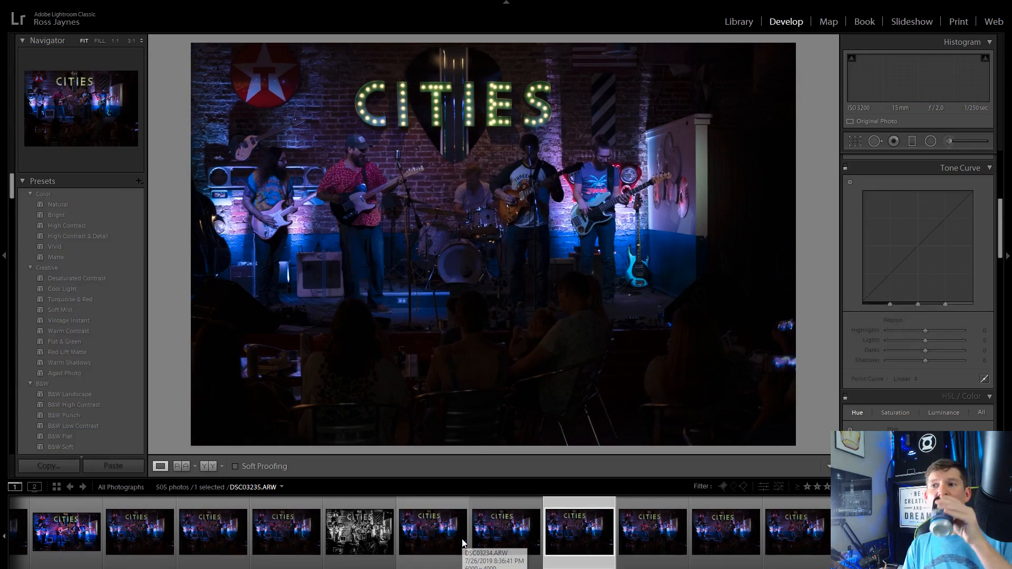
key("Right")
key("Right")
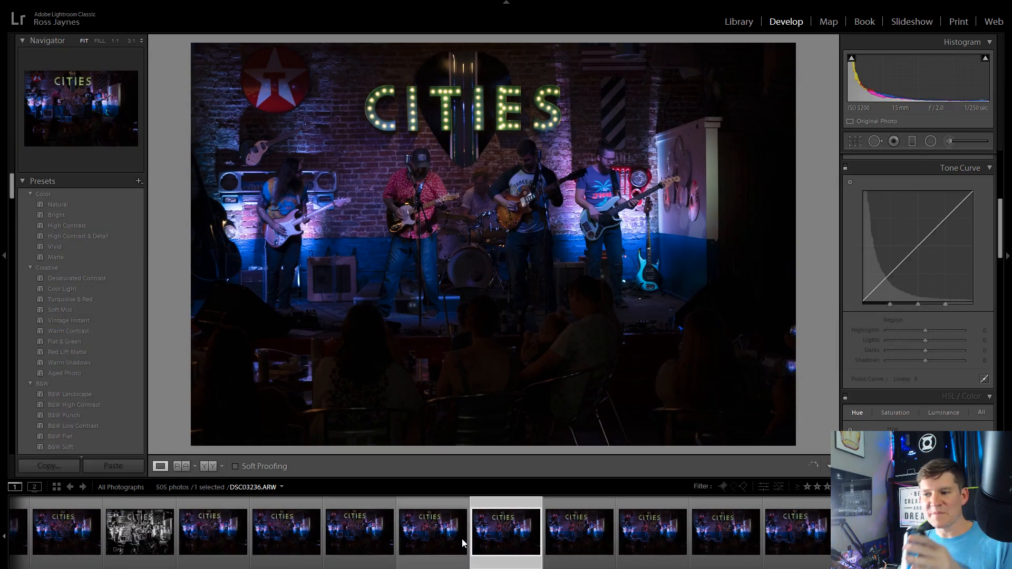
key("Right")
key("Right")
key("Right")
key("Right")
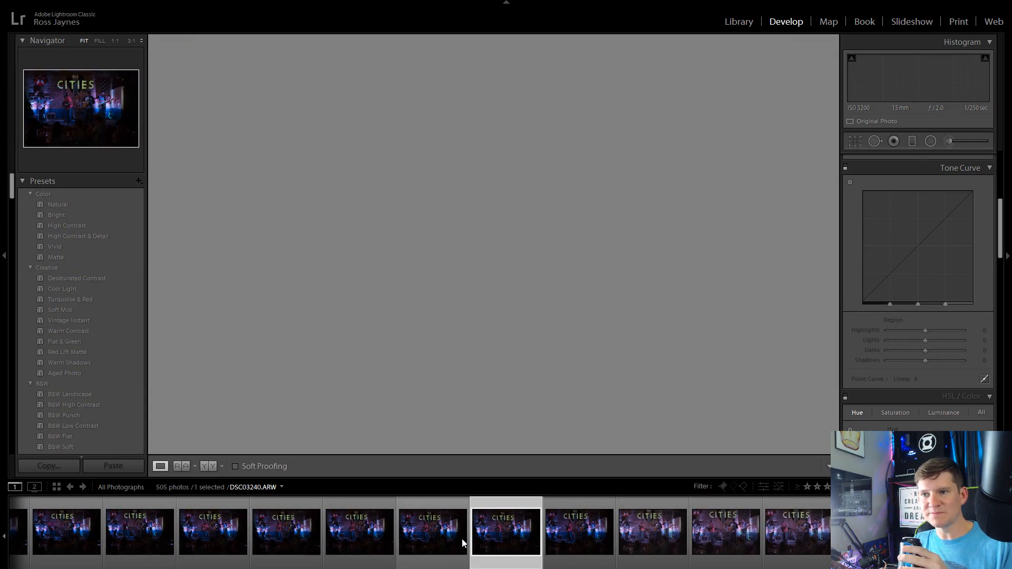
key("Right")
key("Right")
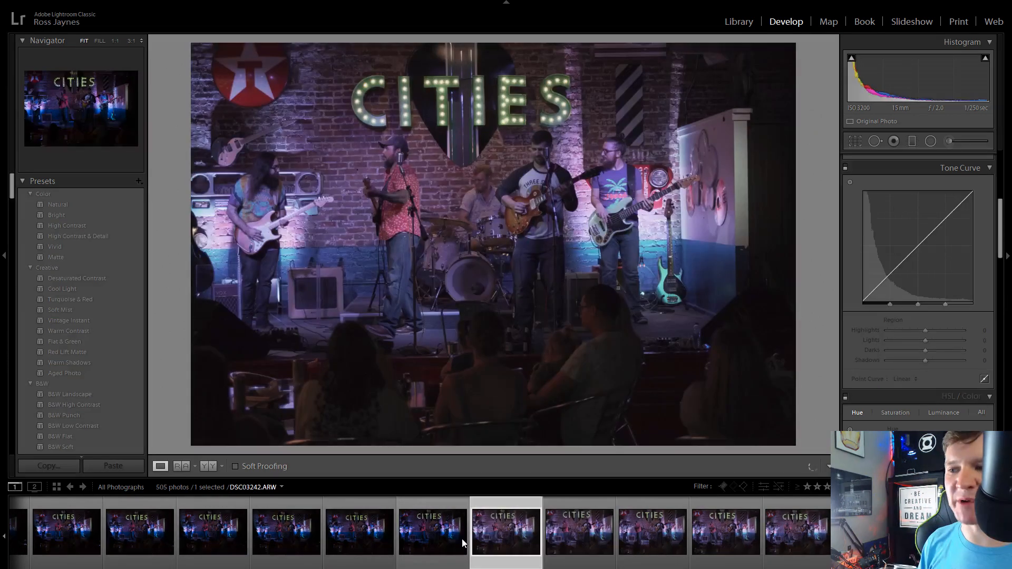
key("Right")
key("Right")
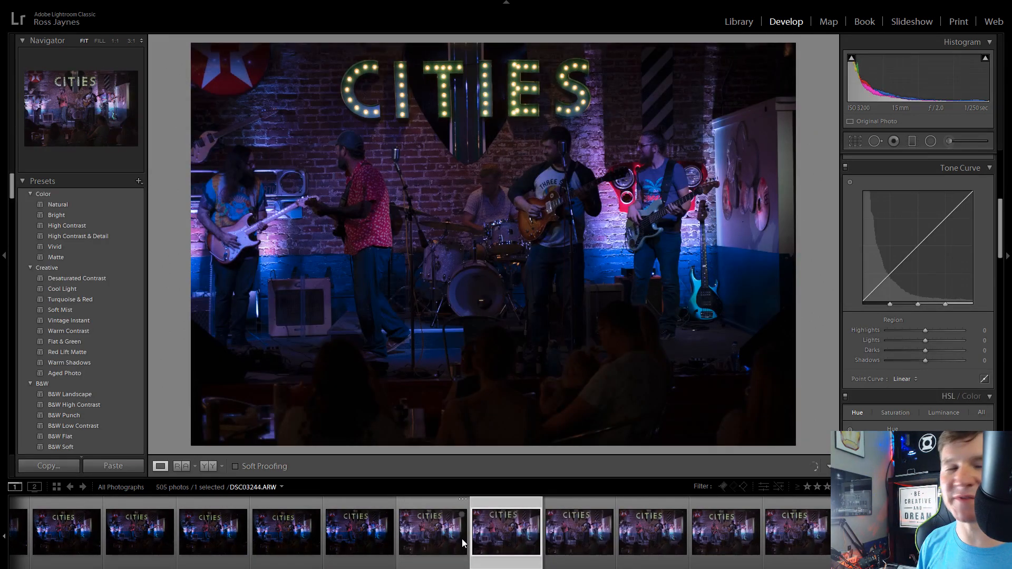
key("Right")
key("Right")
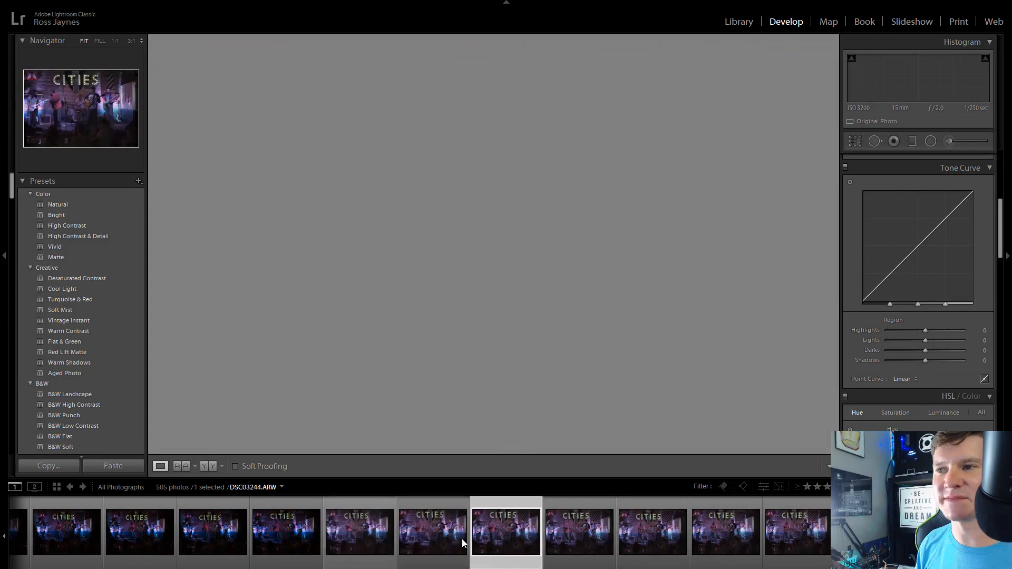
key("Right")
key("Right")
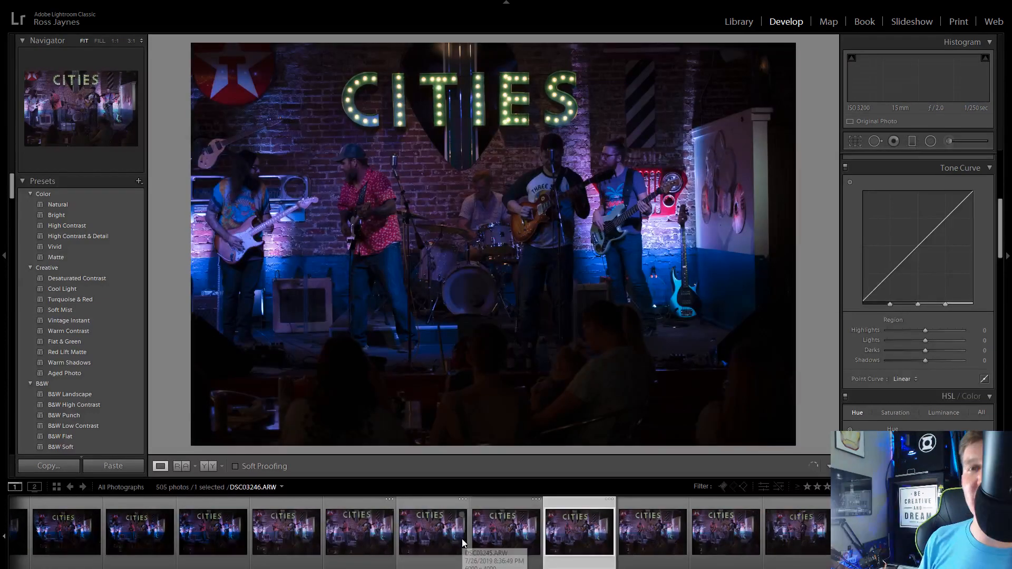
key("Right")
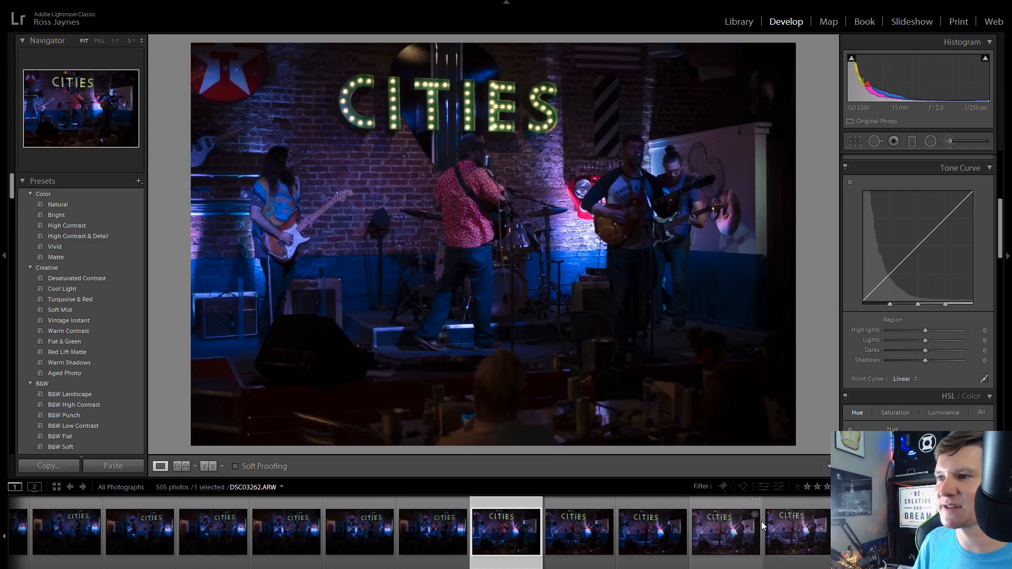
Crop the singer close-up DSC03269.ARW to a 16 x 9 aspect ratio, keeping his cap and the microphone in frame
key("Right")
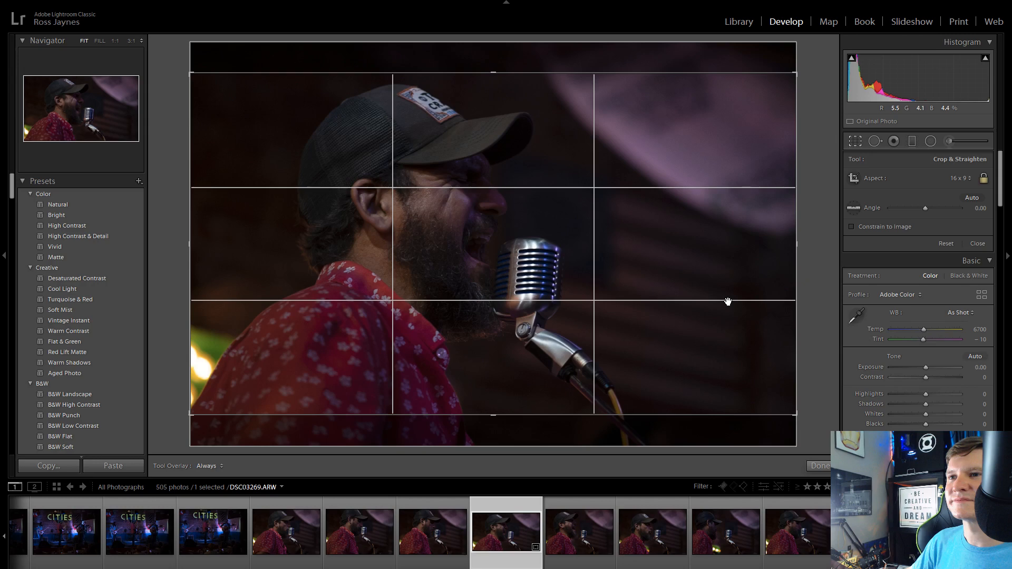
key("r")
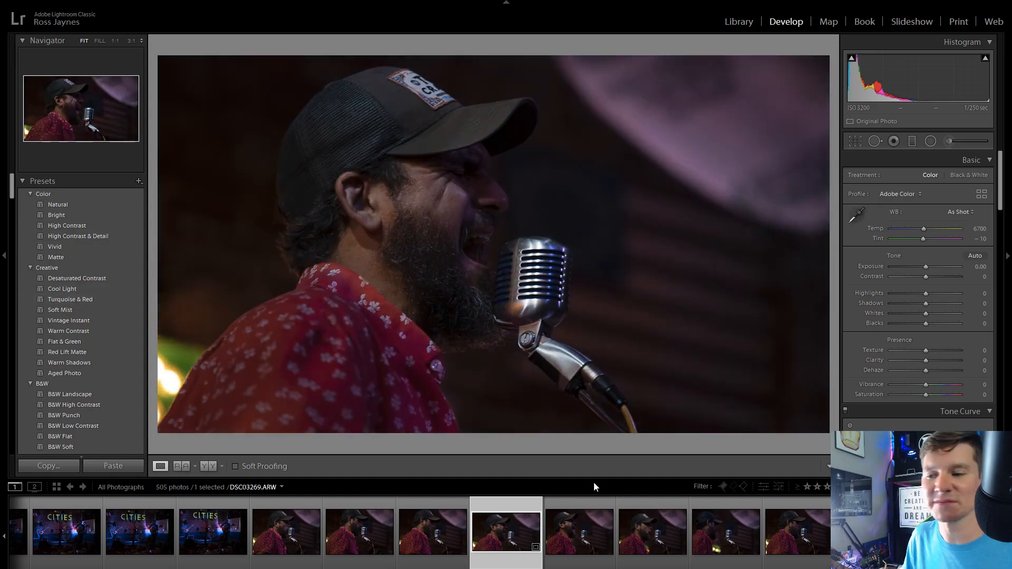
Create a virtual copy of DSC03269.ARW and apply the C - Agfa Vista 100 preset from VSCO Film Essentials to it
right_click(531, 516)
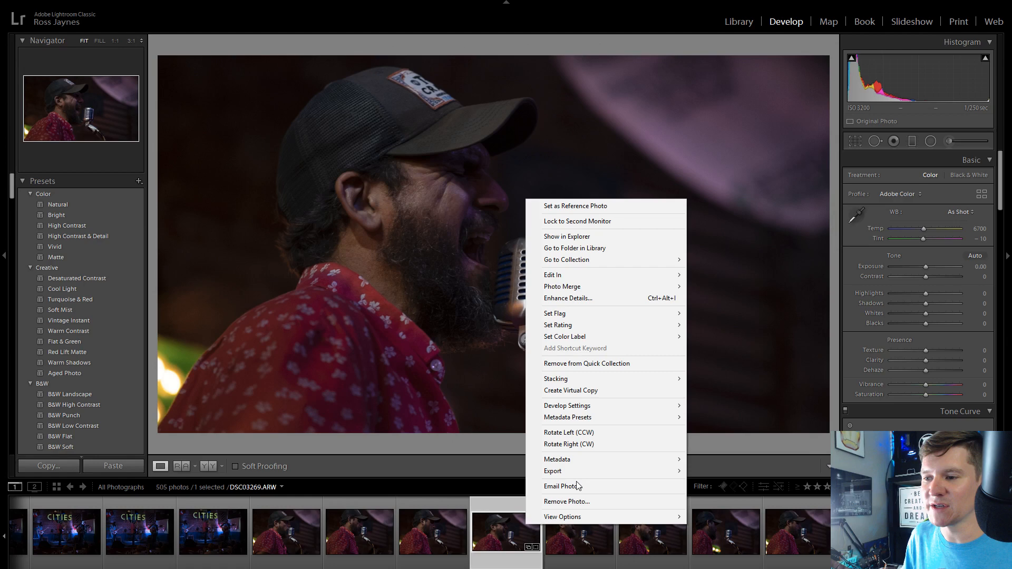
mouse_move(587, 337)
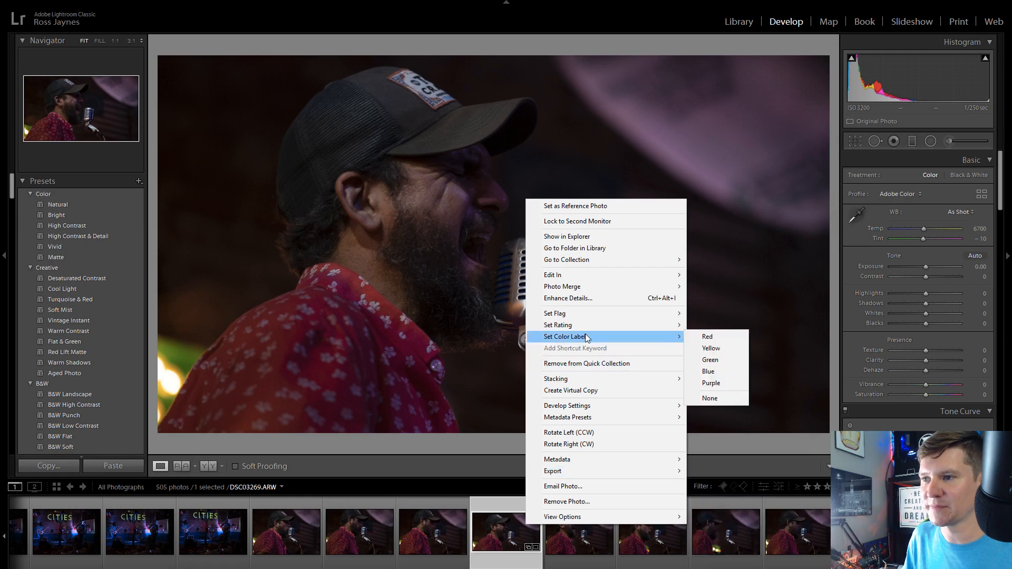
left_click(569, 390)
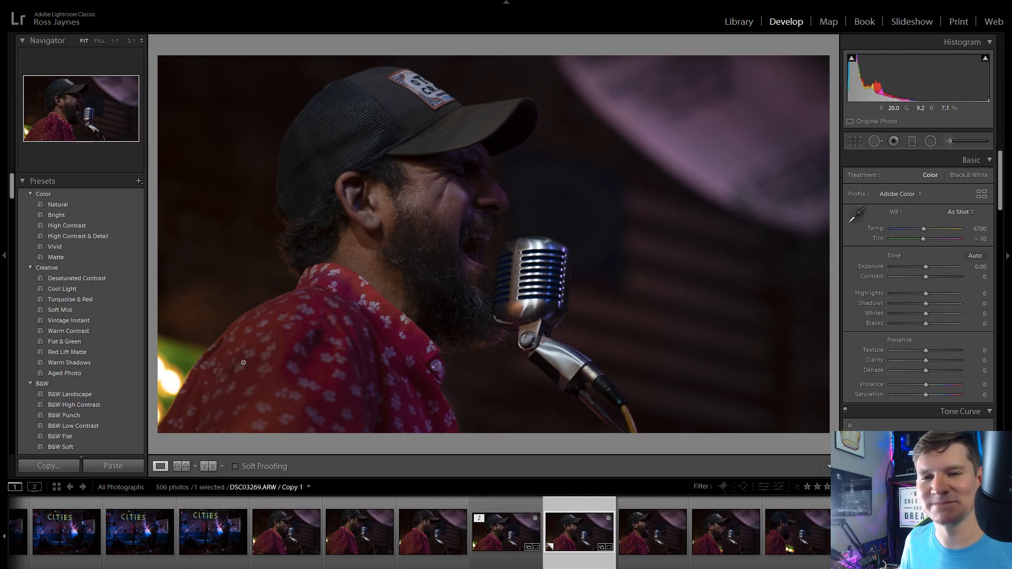
scroll(135, 352, "down", 20)
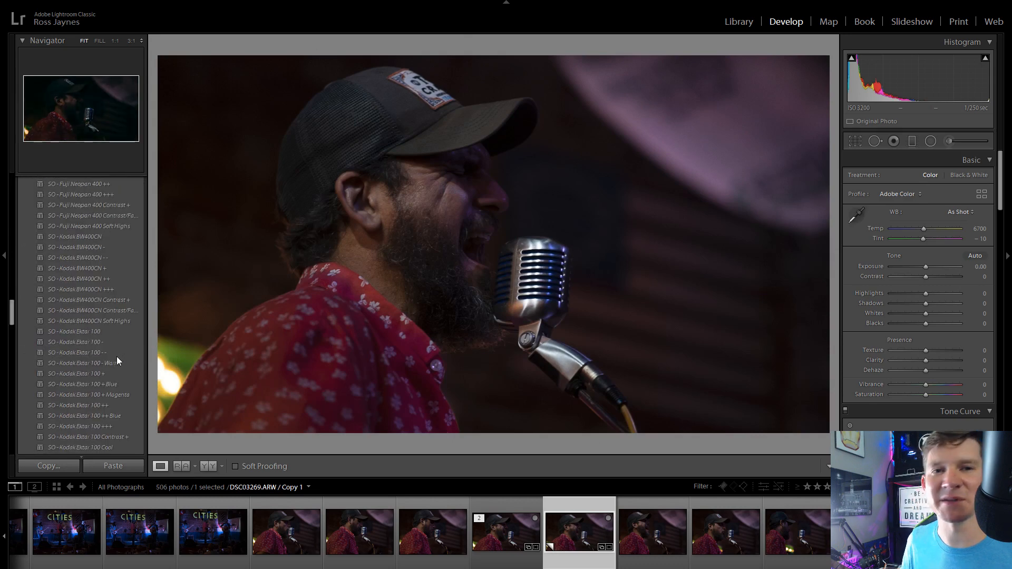
scroll(116, 356, "down", 10)
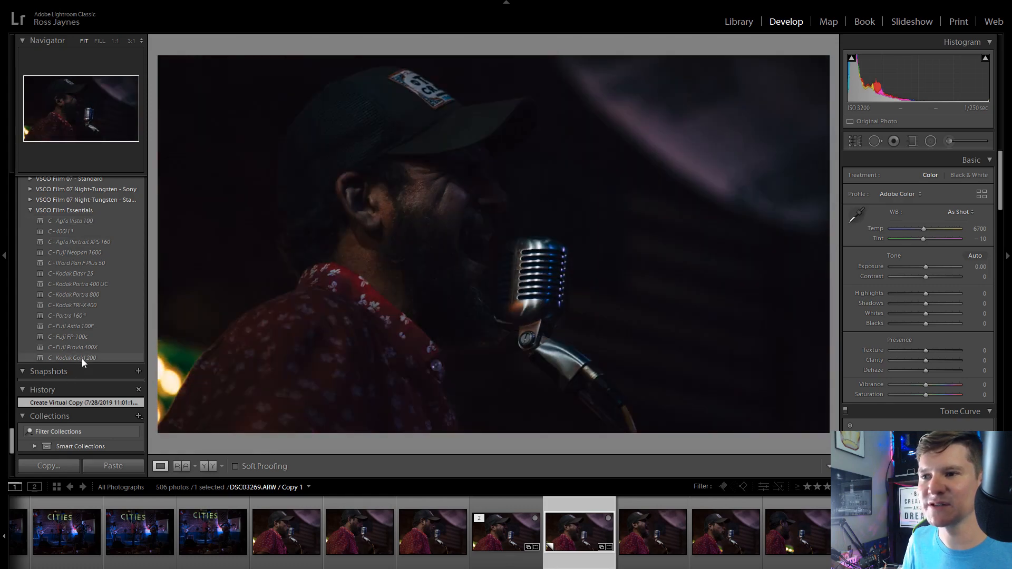
left_click(79, 219)
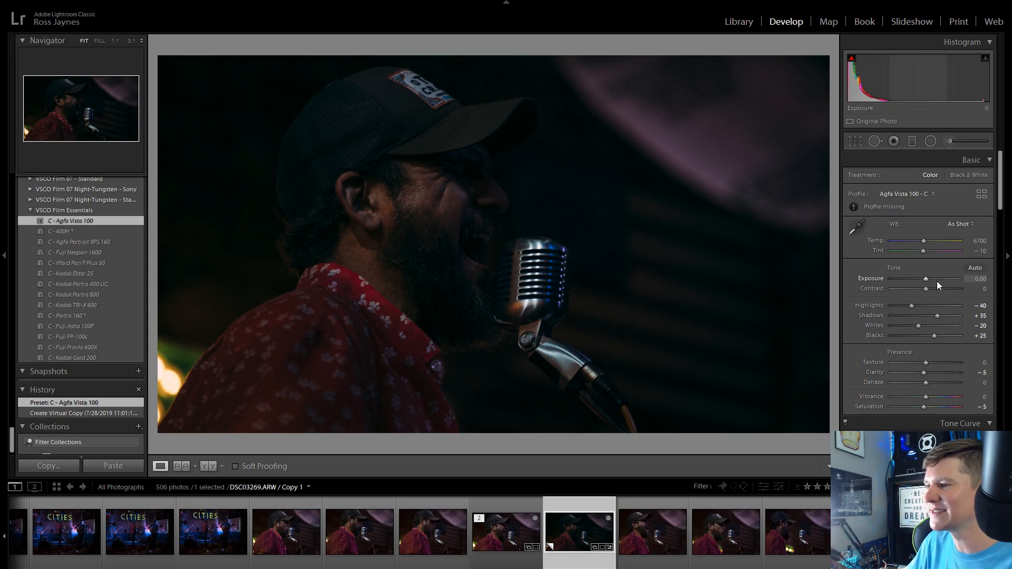
Set the virtual copy's Exposure to +0.50, Highlights to -10, Shadows to +100, Whites to +10 and Blacks to +42
left_click(983, 279)
key("Up")
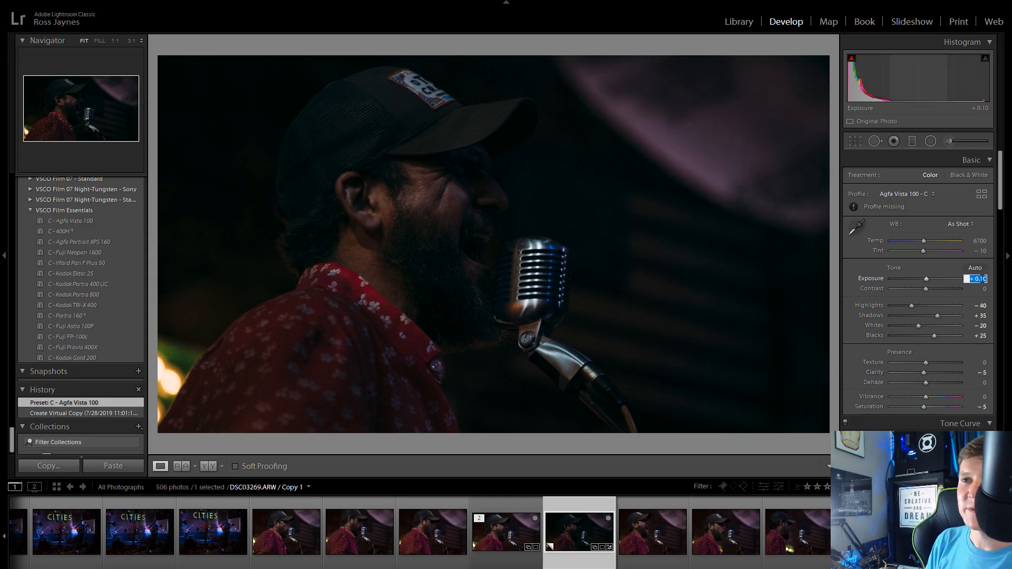
key("Up")
key("Up")
key("Up")
key("Up")
key("Return")
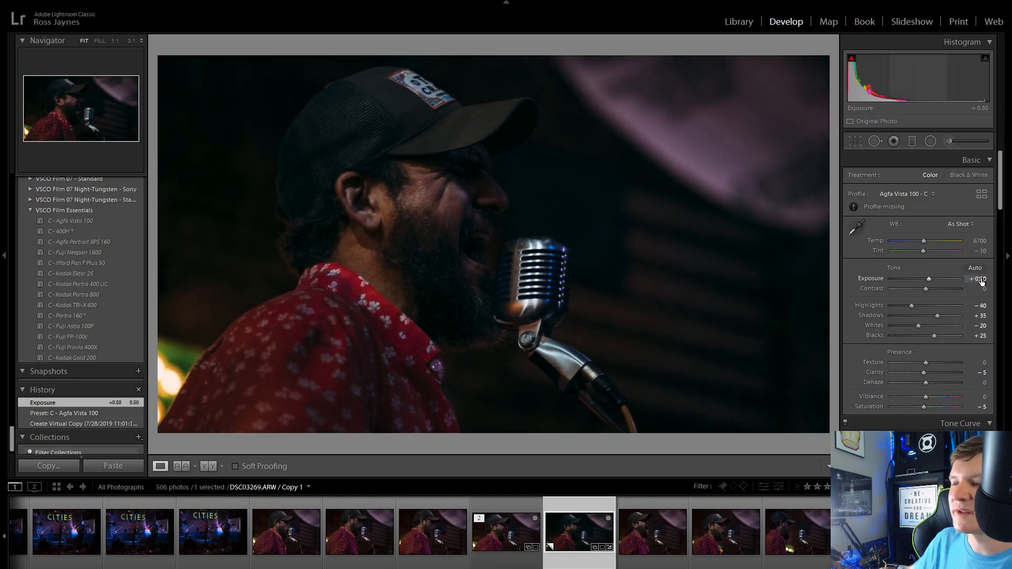
left_click_drag(937, 316, 941, 338)
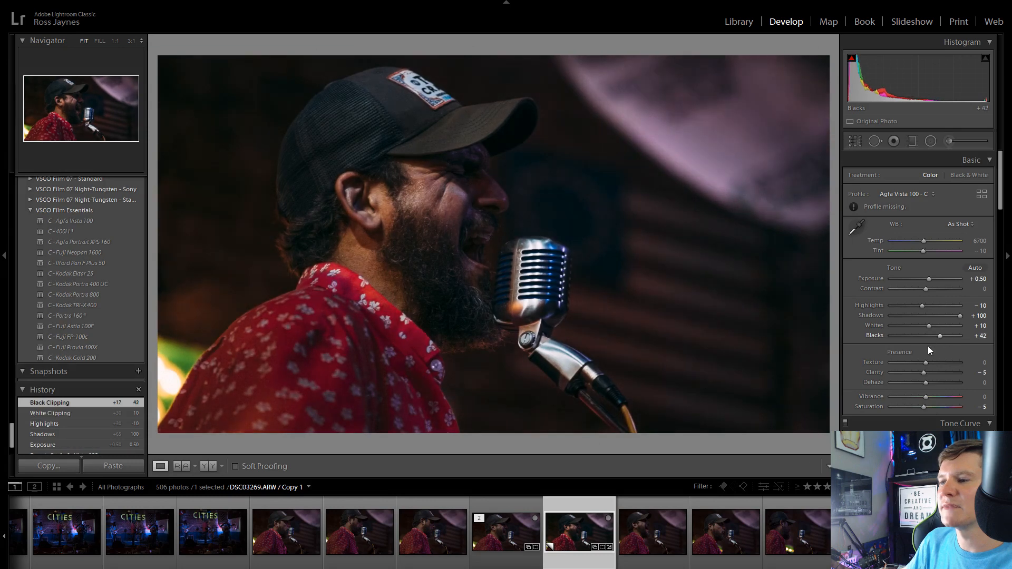
Set the virtual copy's Texture to -33 and Clarity to +30, adjust its Vibrance and Saturation, and reduce the Grain Amount to 0
left_click_drag(930, 374, 914, 360)
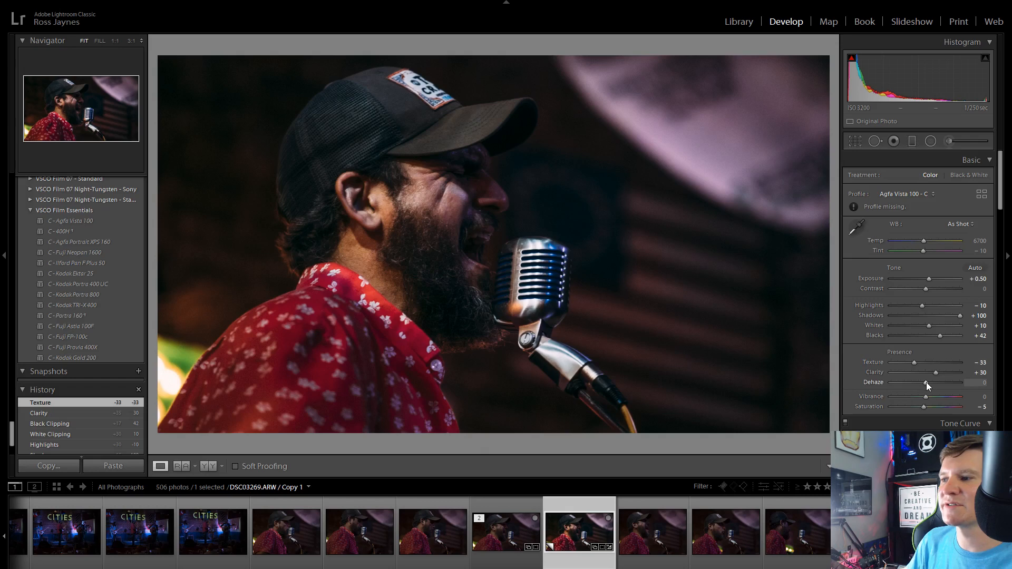
left_click_drag(925, 398, 870, 406)
left_click(931, 408)
scroll(891, 356, "down", 15)
scroll(889, 398, "up", 10)
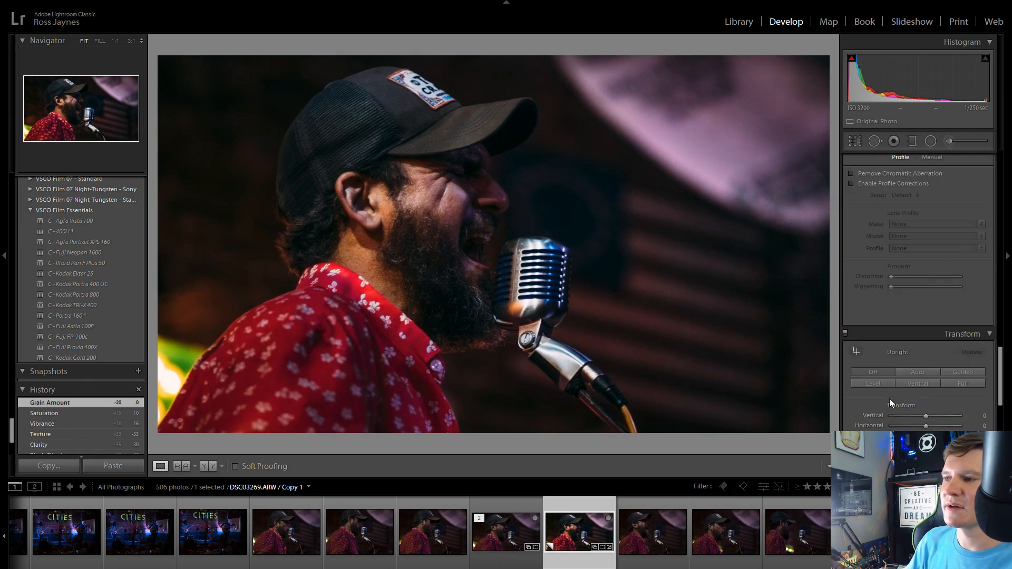
Set the virtual copy's tone curve Highlights to -19, Lights to +14, Darks to +22 and Shadows to -13
scroll(902, 355, "up", 5)
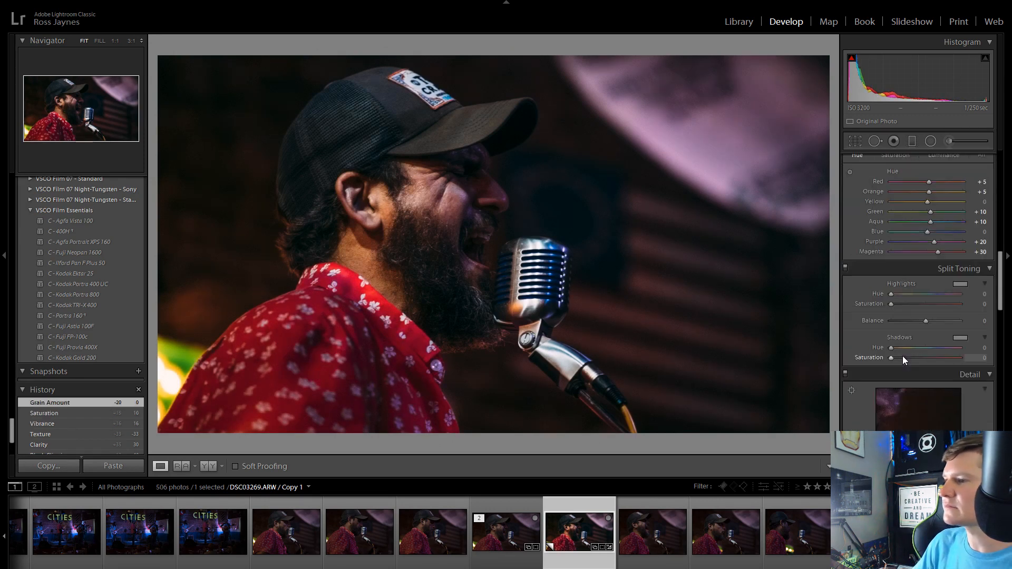
scroll(903, 356, "up", 2)
left_click_drag(921, 318, 922, 346)
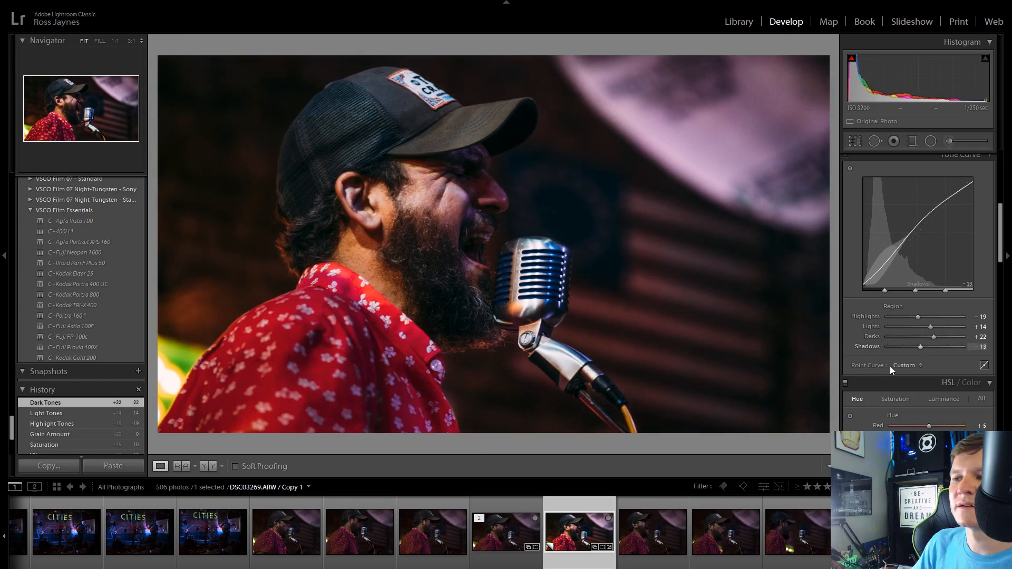
Apply the B&W Punch preset to the original DSC03269.ARW singer close-up
left_click(512, 537)
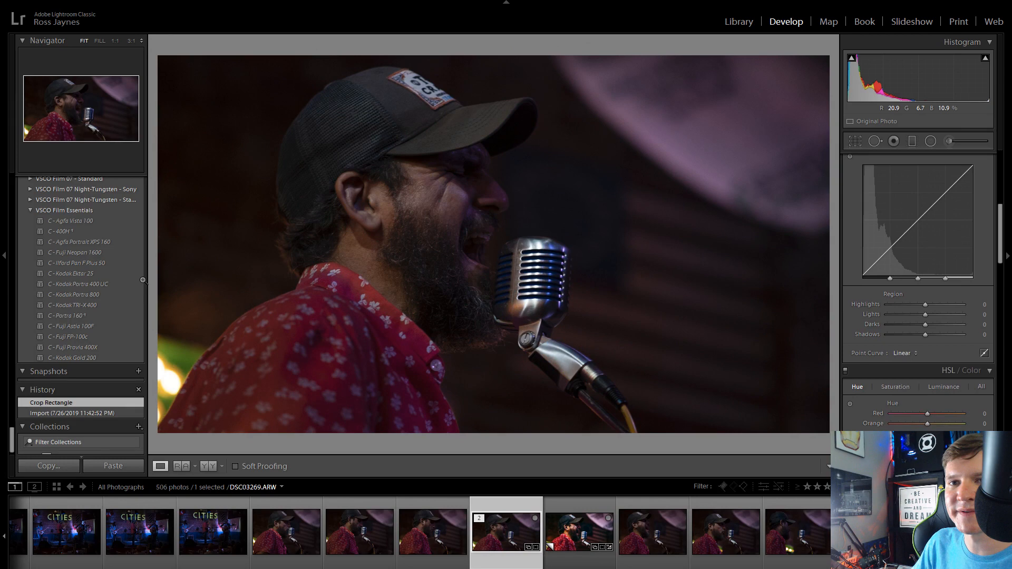
scroll(65, 256, "up", 15)
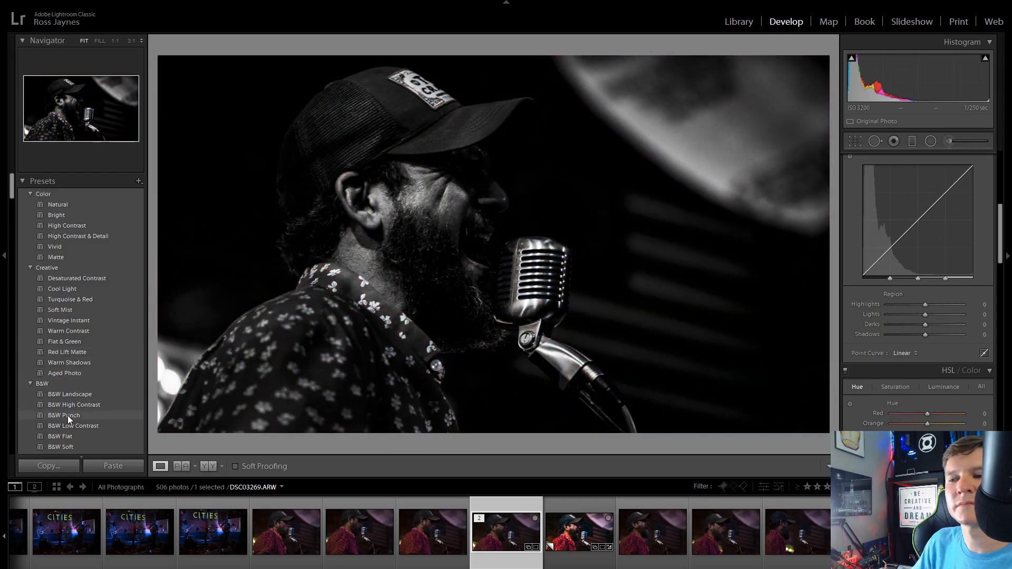
left_click(67, 416)
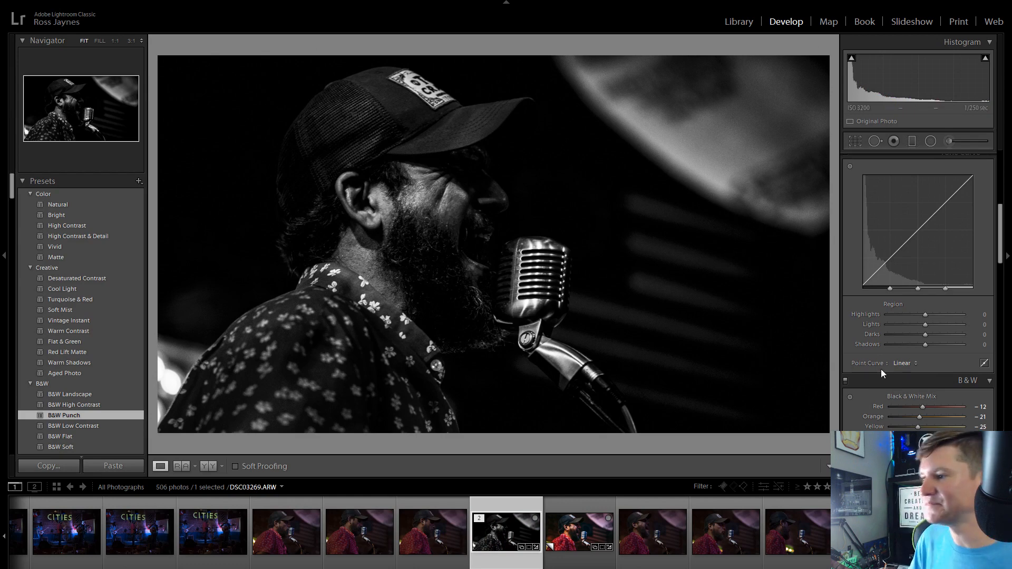
Set the black-and-white DSC03269.ARW's Exposure to -0.34, Contrast to +48, Highlights to -56, Shadows and Blacks to +100, Whites to +15 and Clarity to +73
scroll(895, 352, "up", 5)
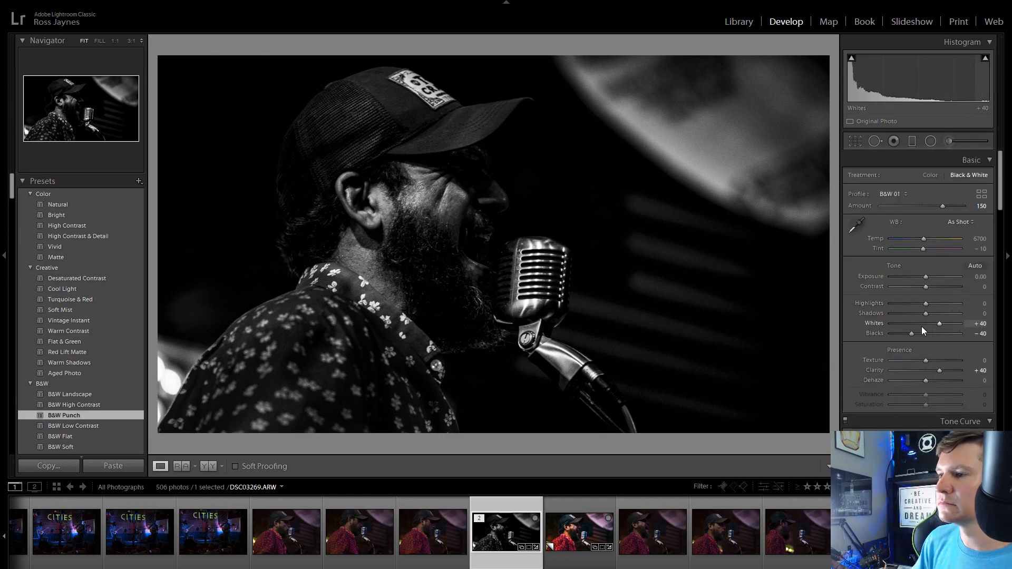
left_click_drag(926, 313, 960, 333)
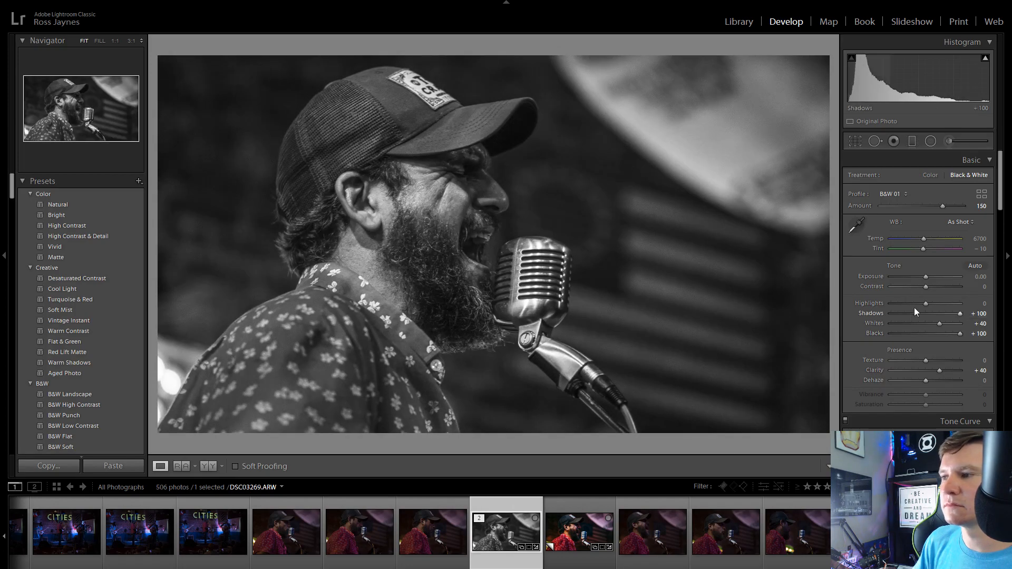
left_click_drag(925, 303, 930, 329)
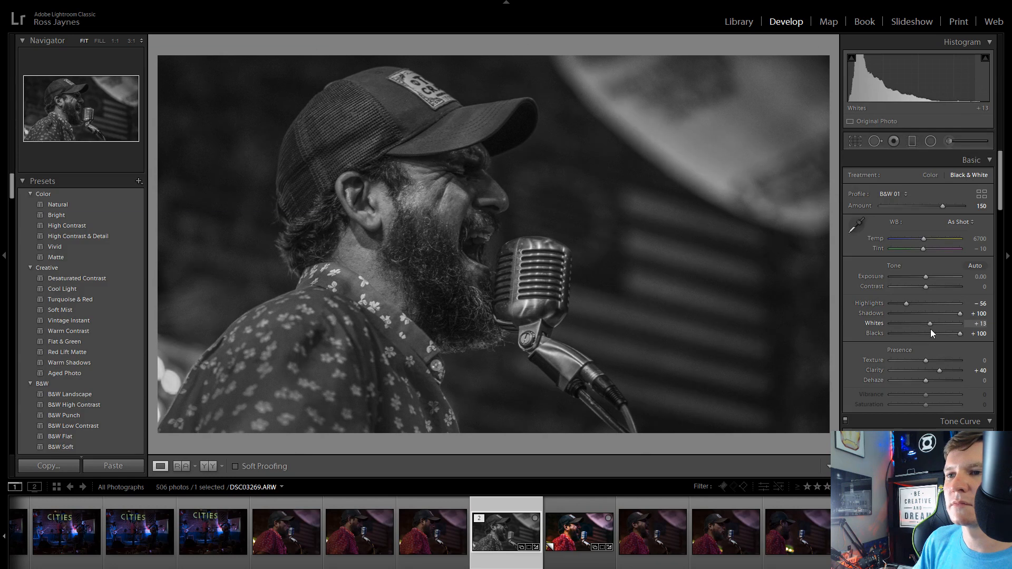
mouse_move(923, 288)
left_mouse_down()
mouse_move(965, 290)
mouse_move(941, 295)
mouse_move(922, 277)
left_mouse_up()
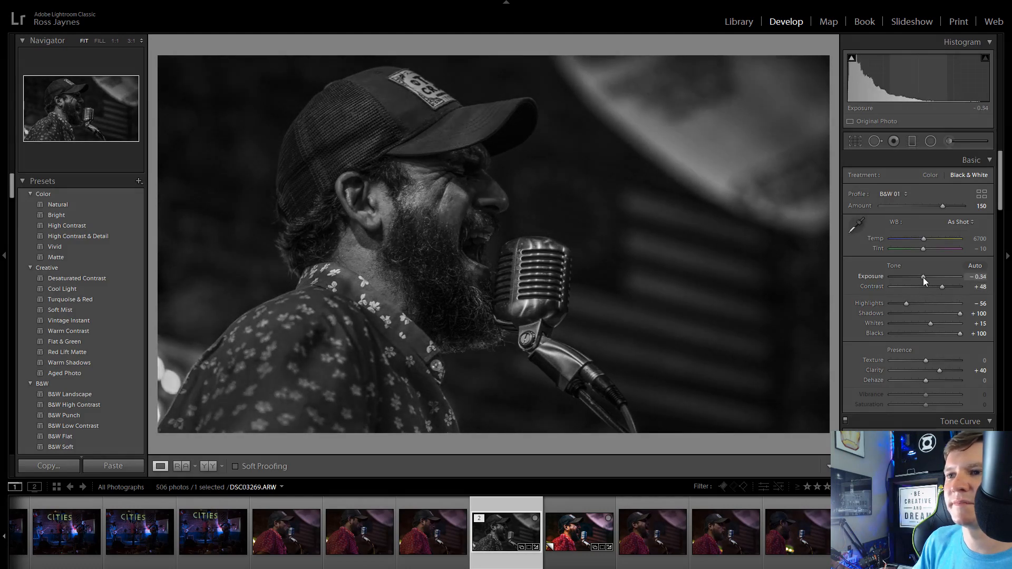
mouse_move(933, 369)
left_mouse_down()
mouse_move(962, 369)
mouse_move(952, 372)
left_mouse_up()
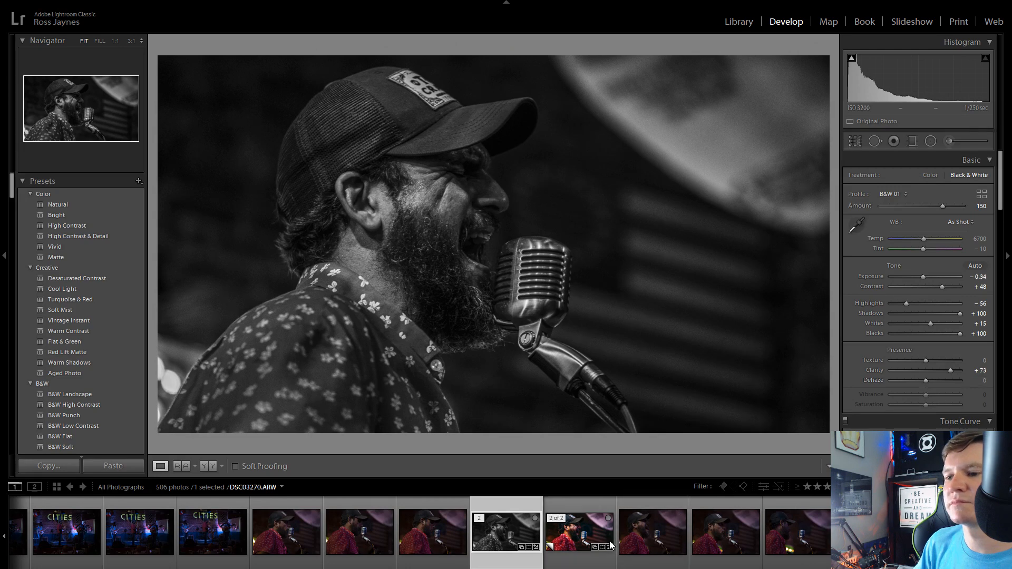
Crop DSC03270.ARW to a 16 x 9 aspect ratio and shift the image vertically to frame the singer's cap and microphone
left_click(651, 533)
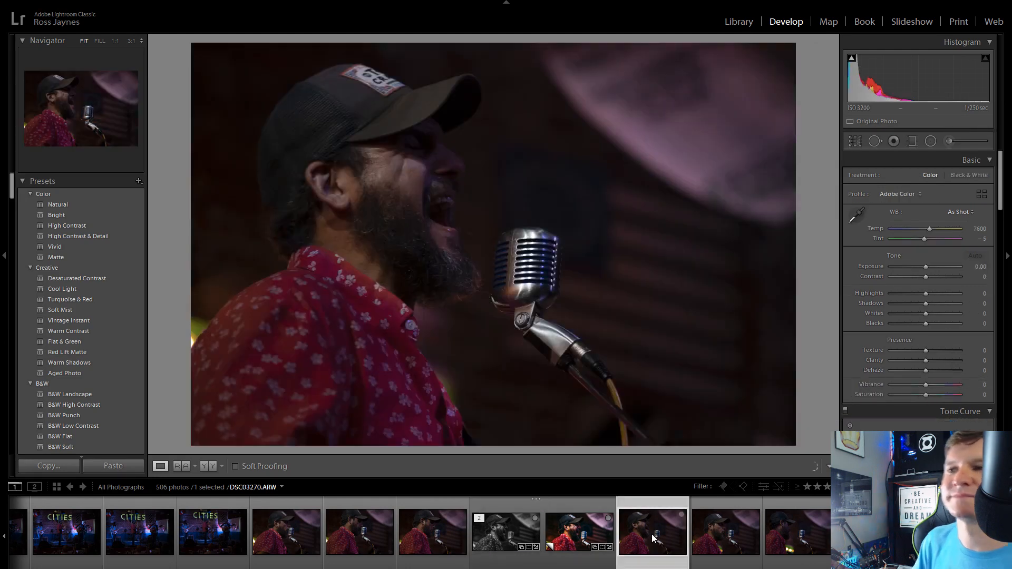
left_click(855, 140)
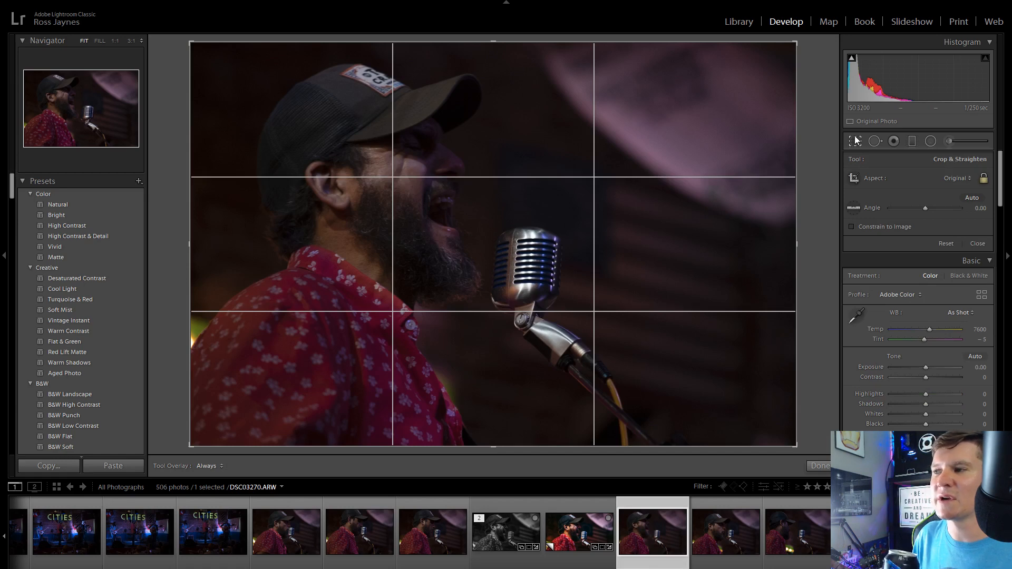
left_click(957, 178)
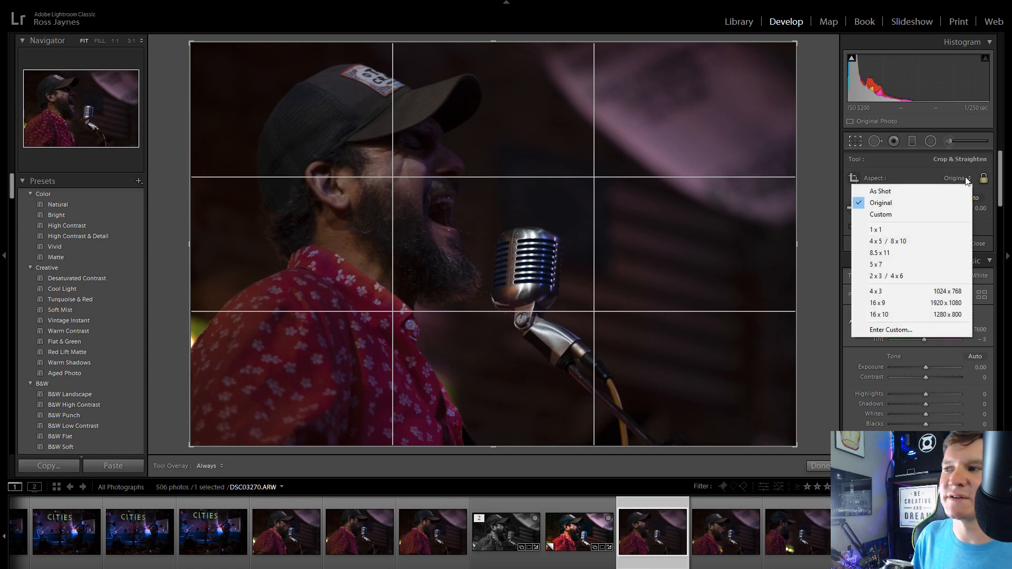
left_click(880, 304)
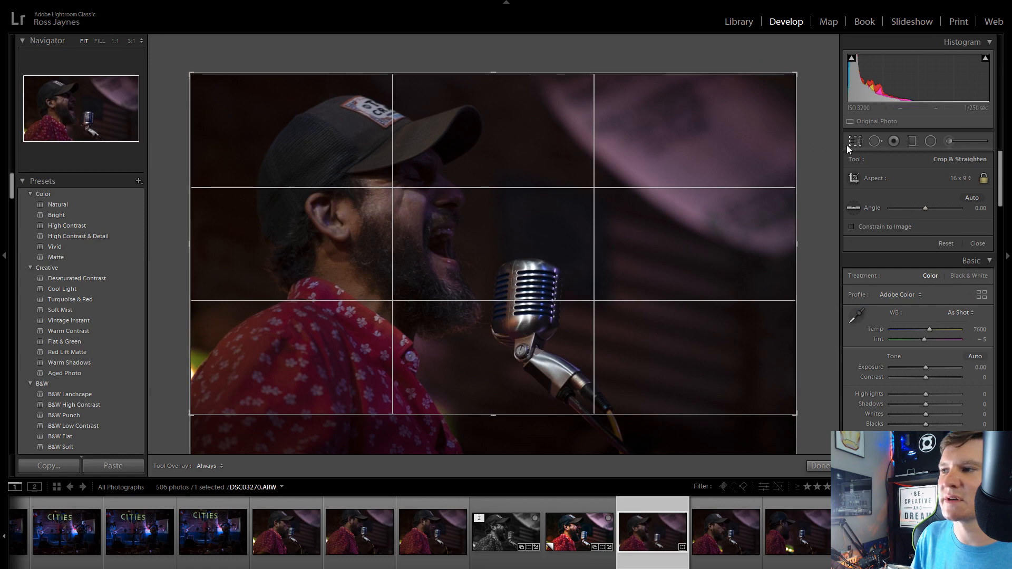
left_click(851, 141)
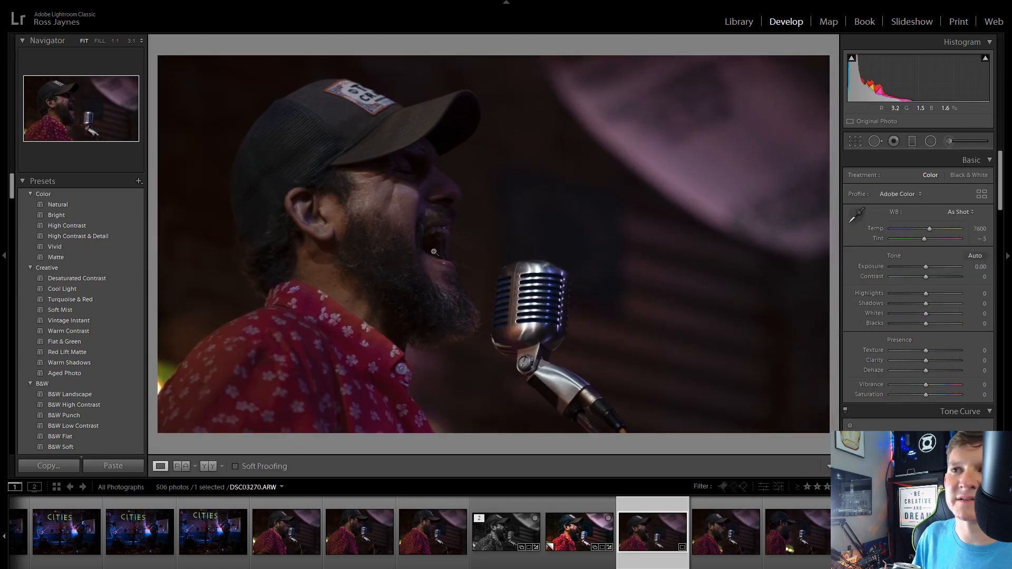
left_click(855, 142)
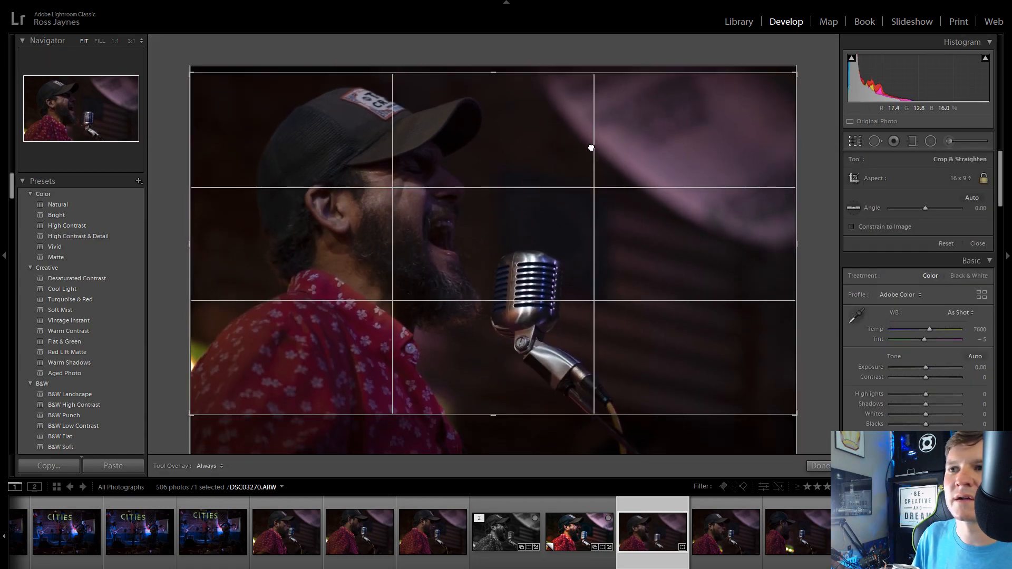
left_click_drag(591, 148, 592, 138)
left_click(855, 141)
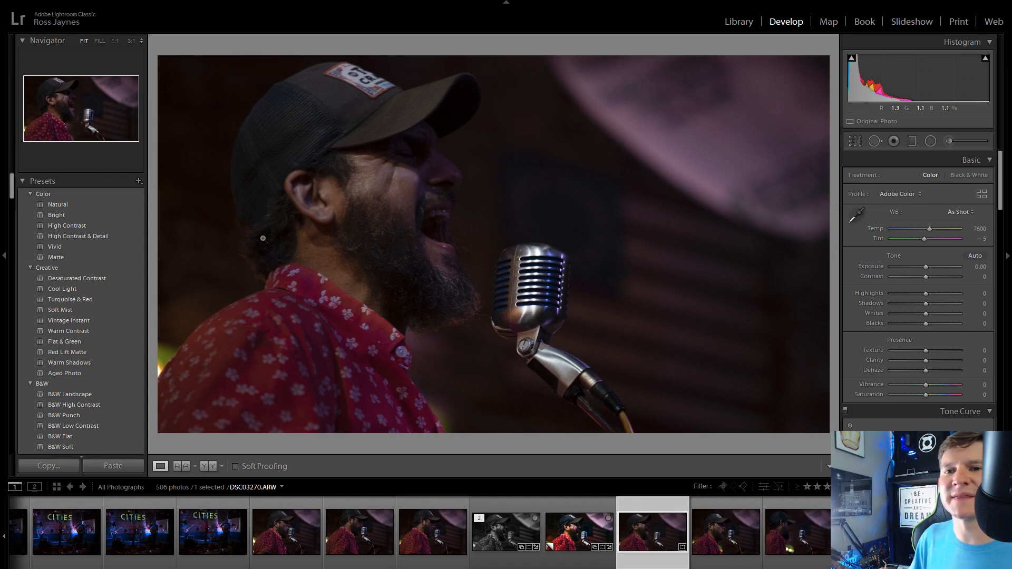
Preview the VSCO Film 05 - Sony and VSCO Film Essentials presets on DSC03270.ARW
scroll(147, 372, "down", 10)
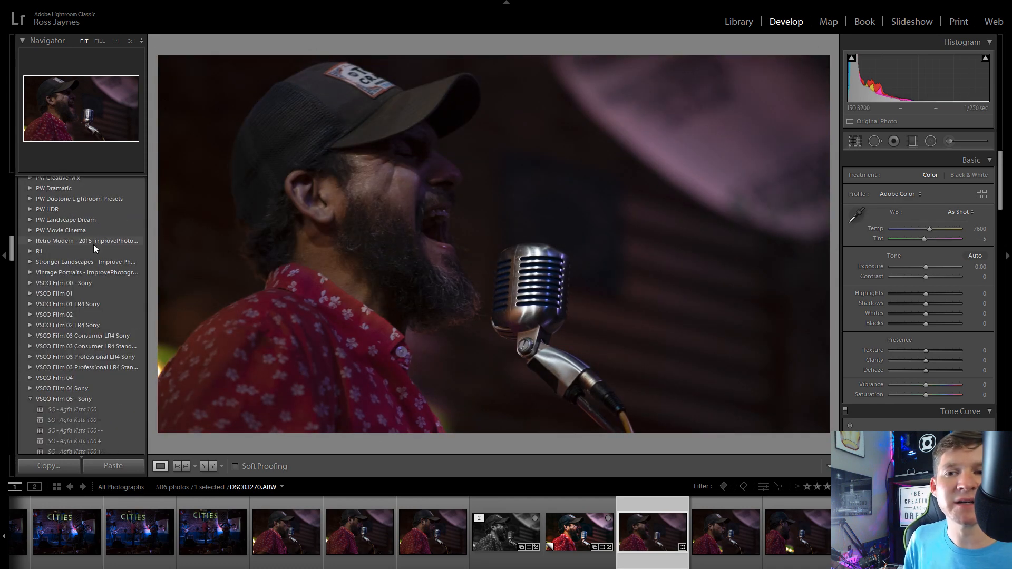
scroll(94, 242, "down", 10)
scroll(95, 235, "down", 10)
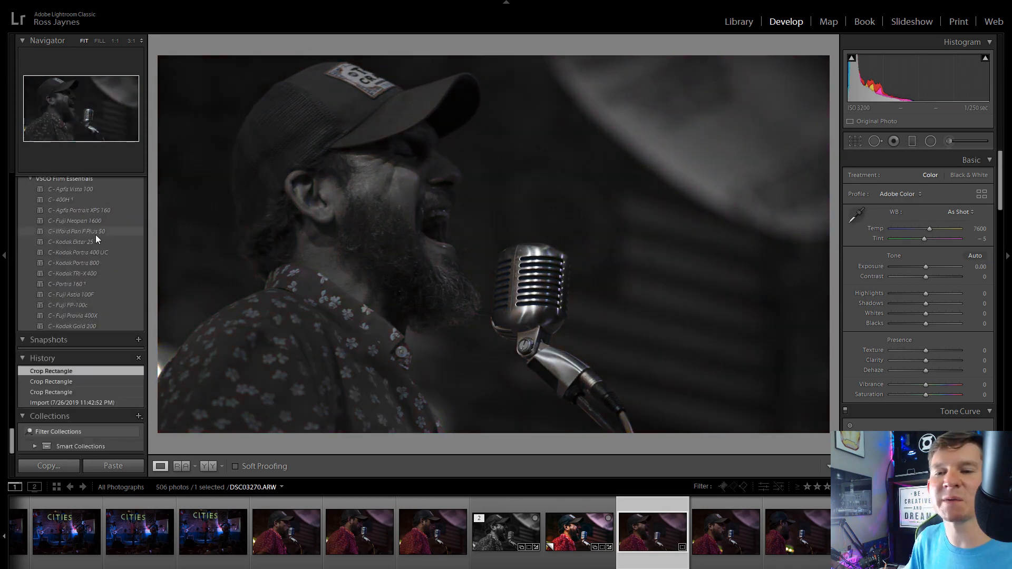
scroll(97, 261, "up", 3)
scroll(84, 270, "down", 10)
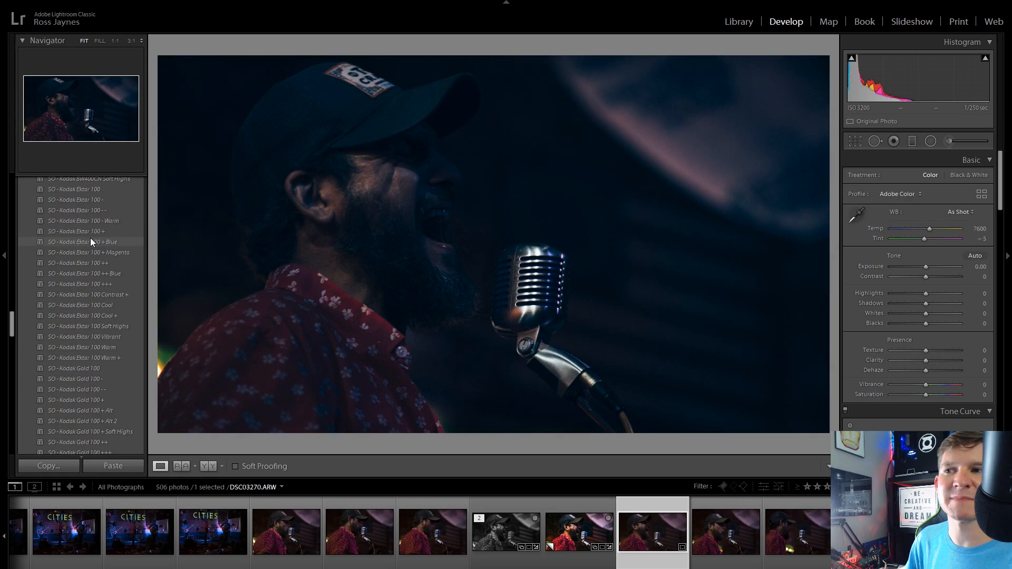
scroll(84, 248, "up", 5)
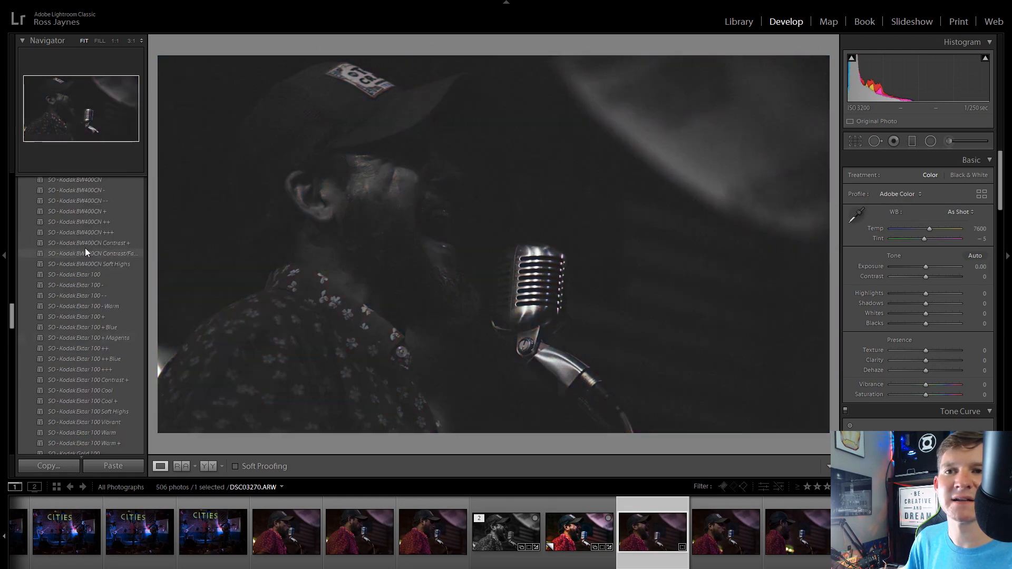
scroll(84, 248, "up", 7)
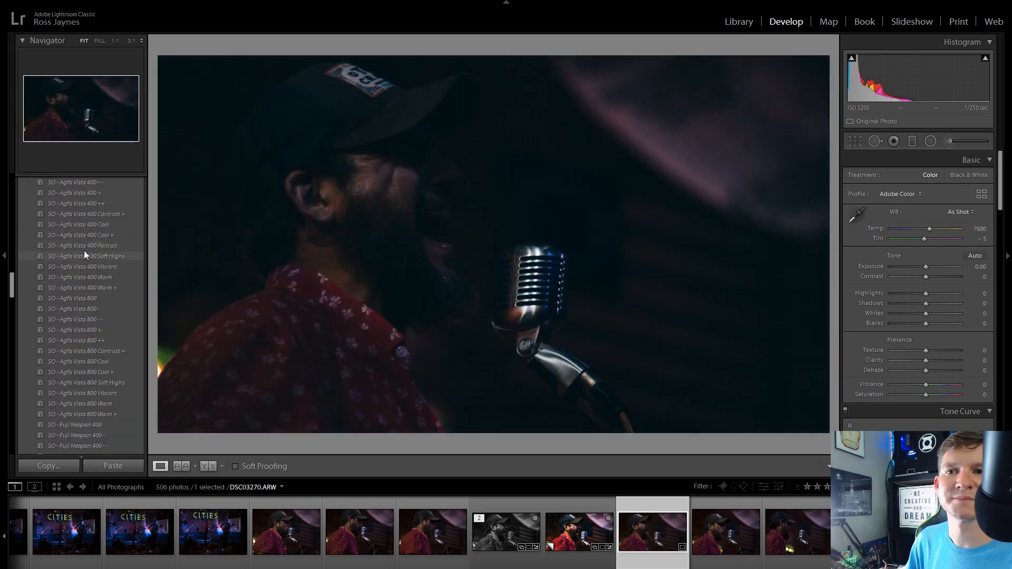
scroll(103, 259, "up", 5)
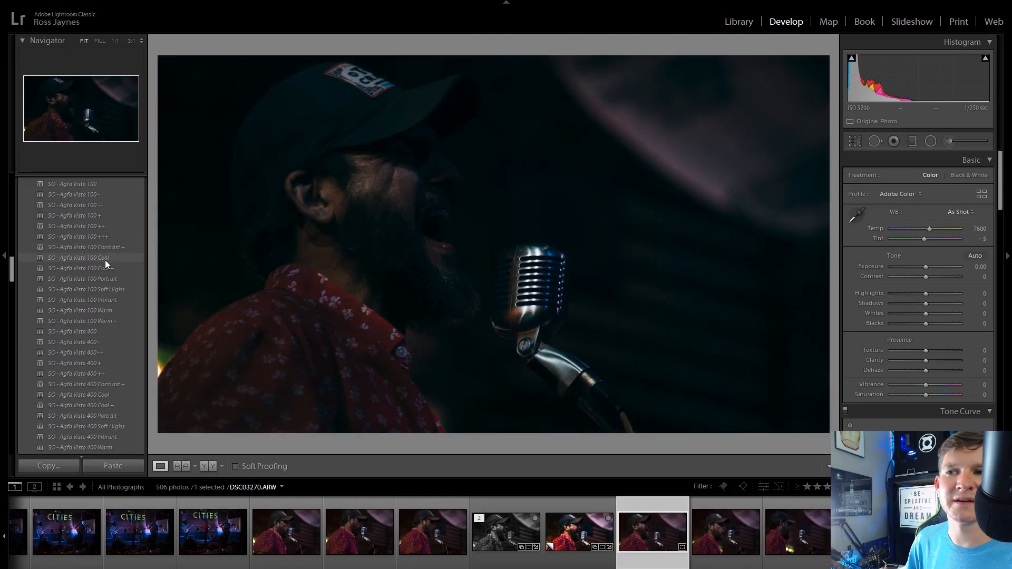
scroll(106, 260, "up", 3)
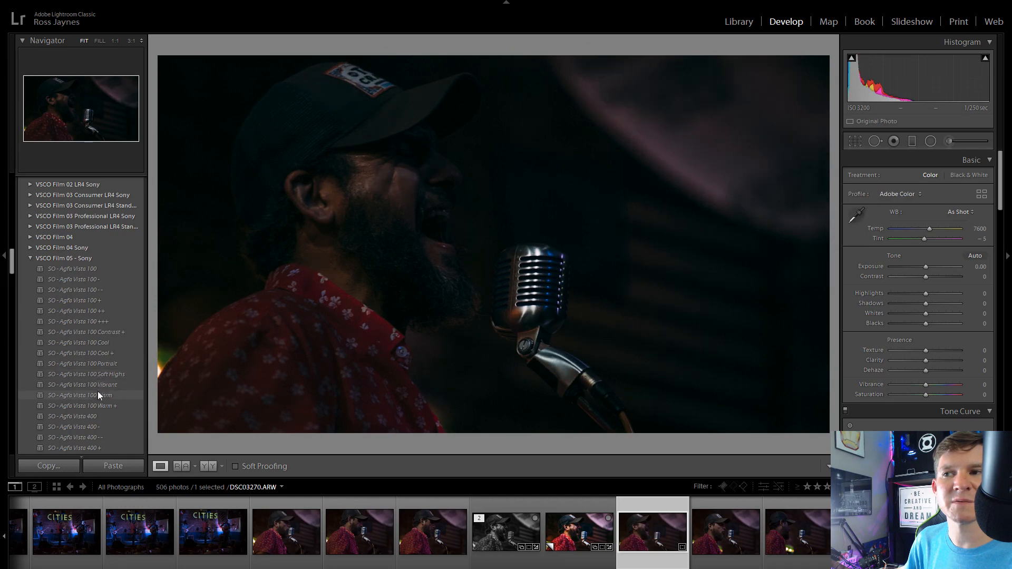
scroll(97, 374, "down", 3)
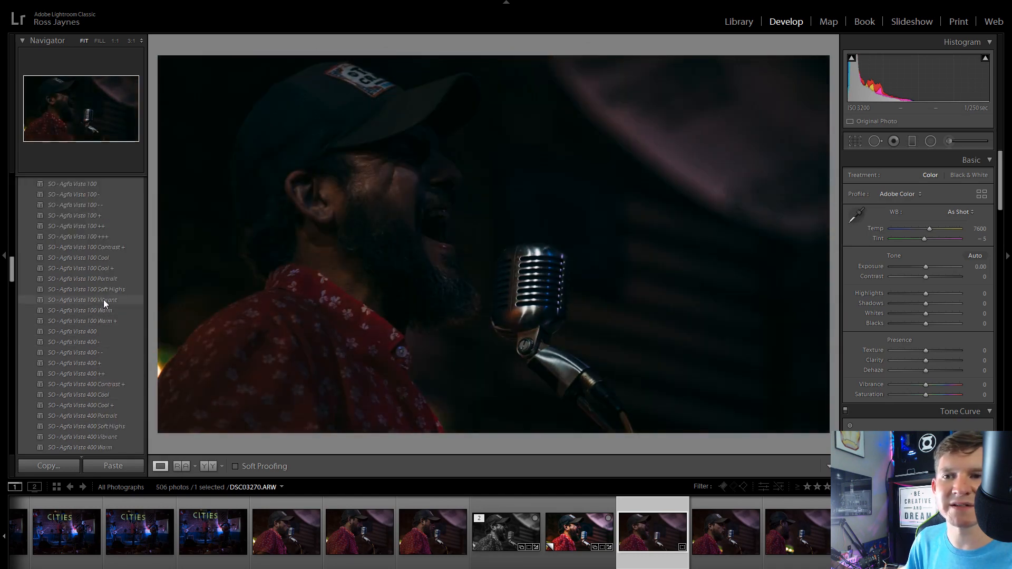
scroll(104, 299, "down", 10)
scroll(104, 299, "down", 10)
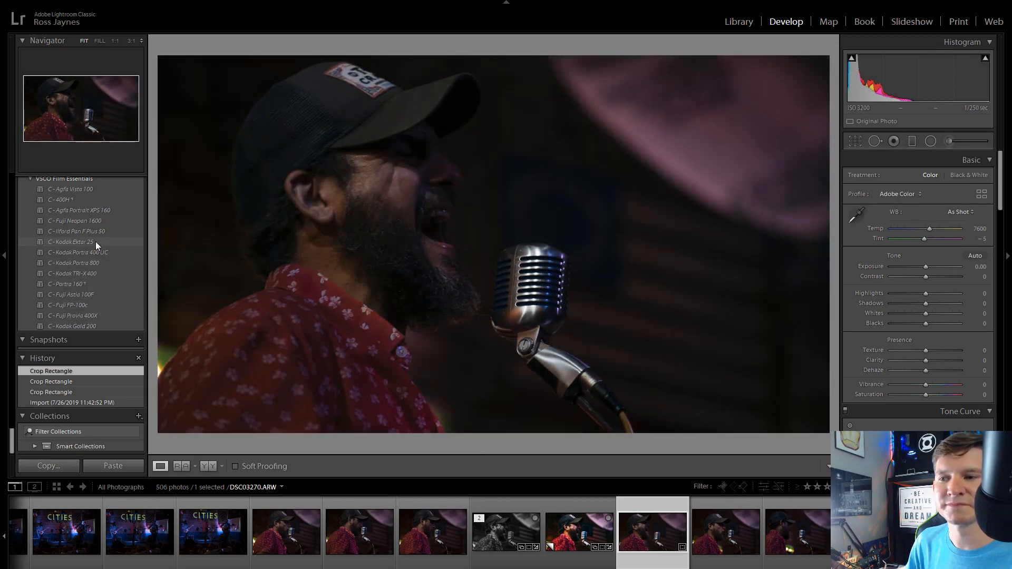
Crop DSC03278.ARW to a 16 x 9 aspect ratio, shifting the image vertically to trim more above the singer's cap
scroll(759, 530, "down", 2)
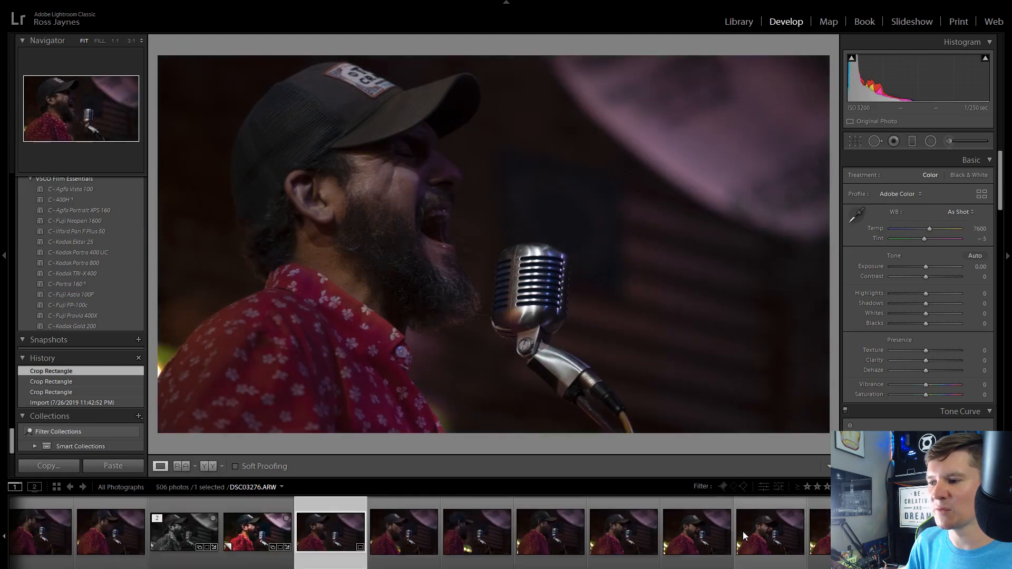
scroll(559, 536, "up", 1)
scroll(555, 535, "down", 1)
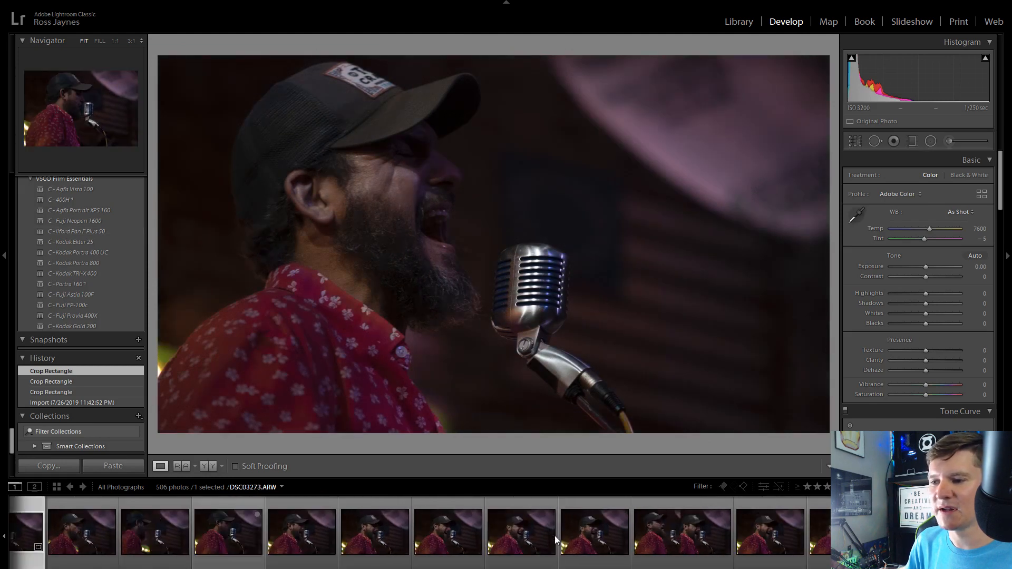
left_click(592, 533)
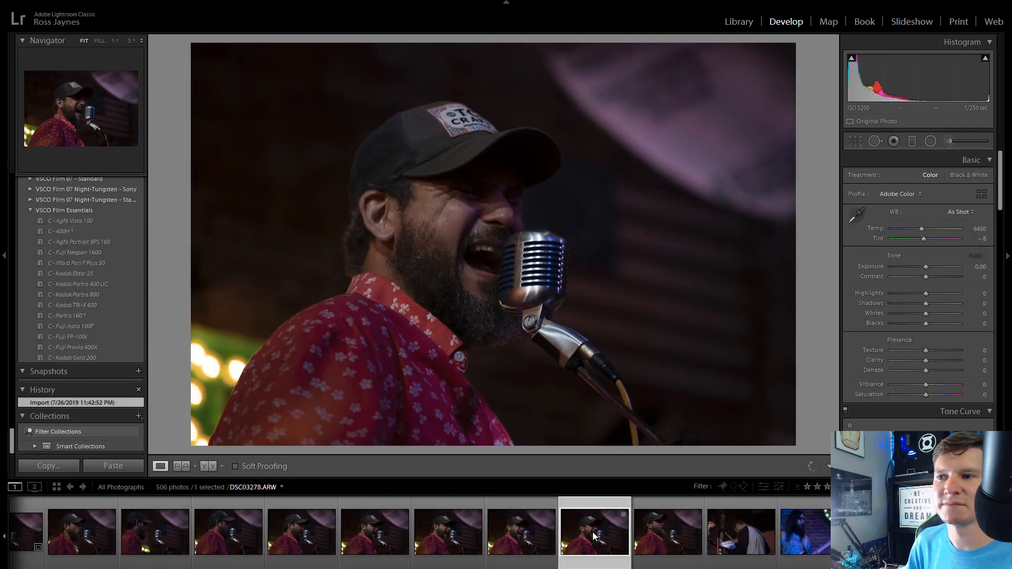
left_click(461, 199)
left_click(519, 220)
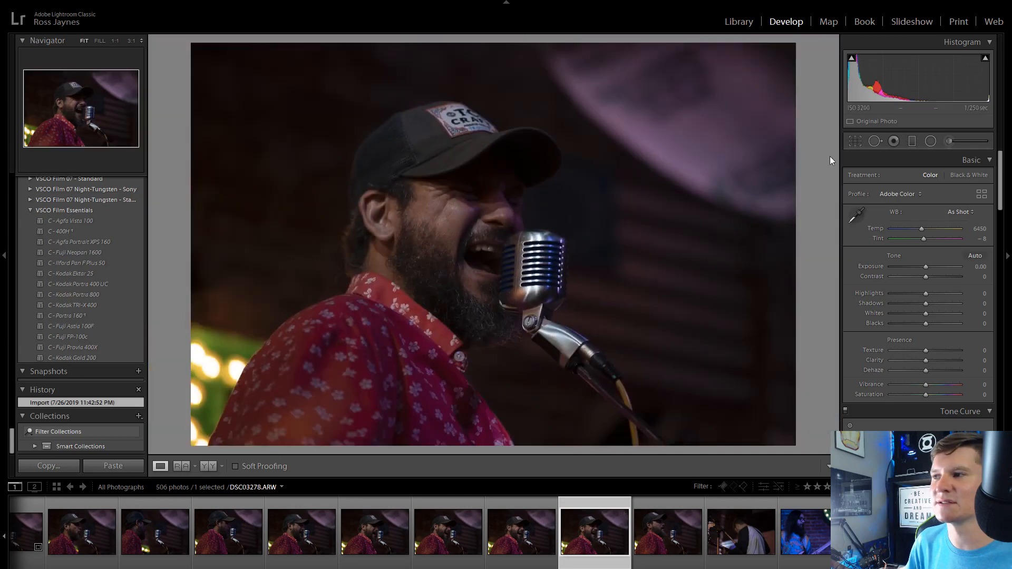
left_click(855, 141)
left_click(972, 180)
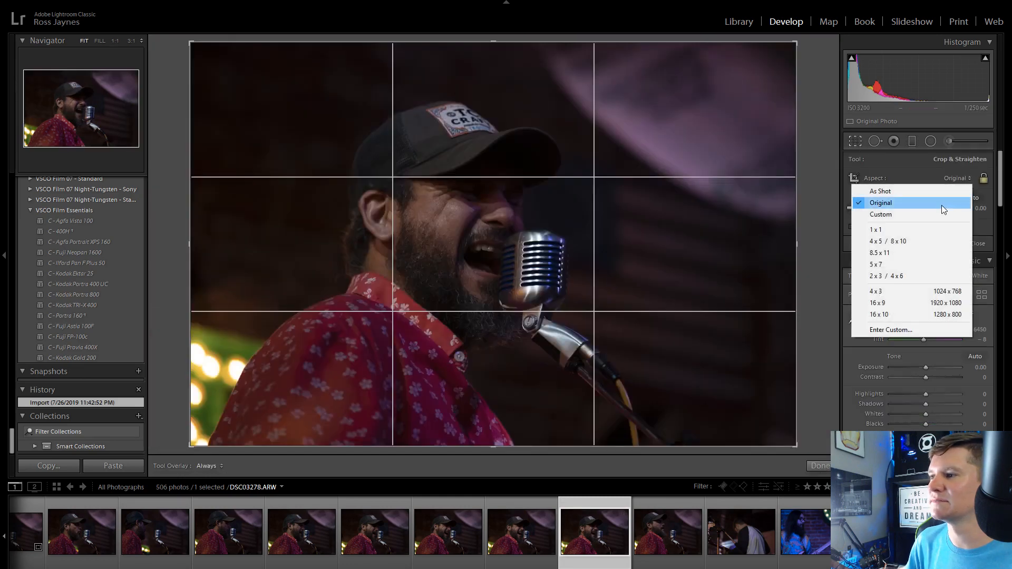
left_click(890, 303)
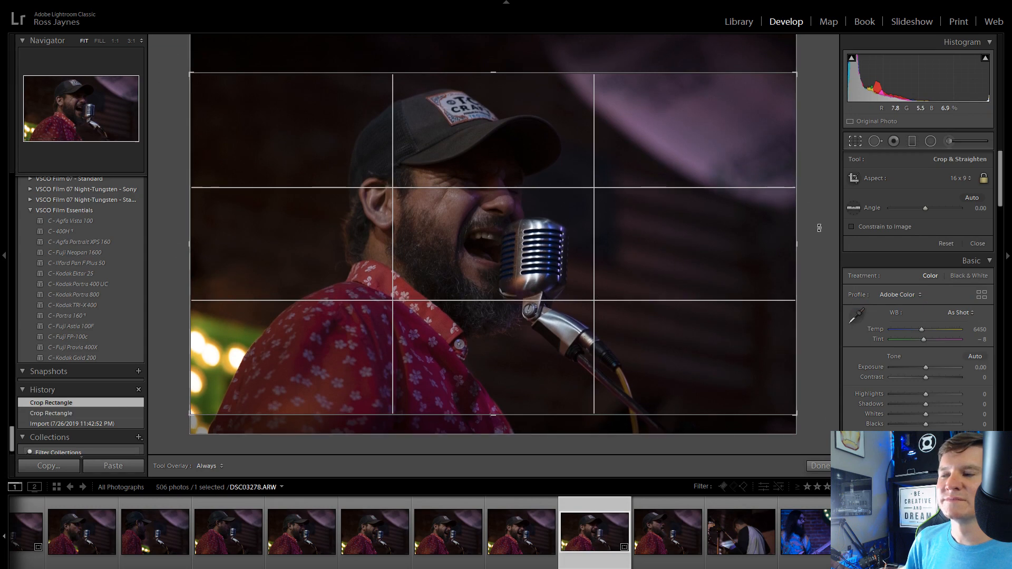
left_click(857, 141)
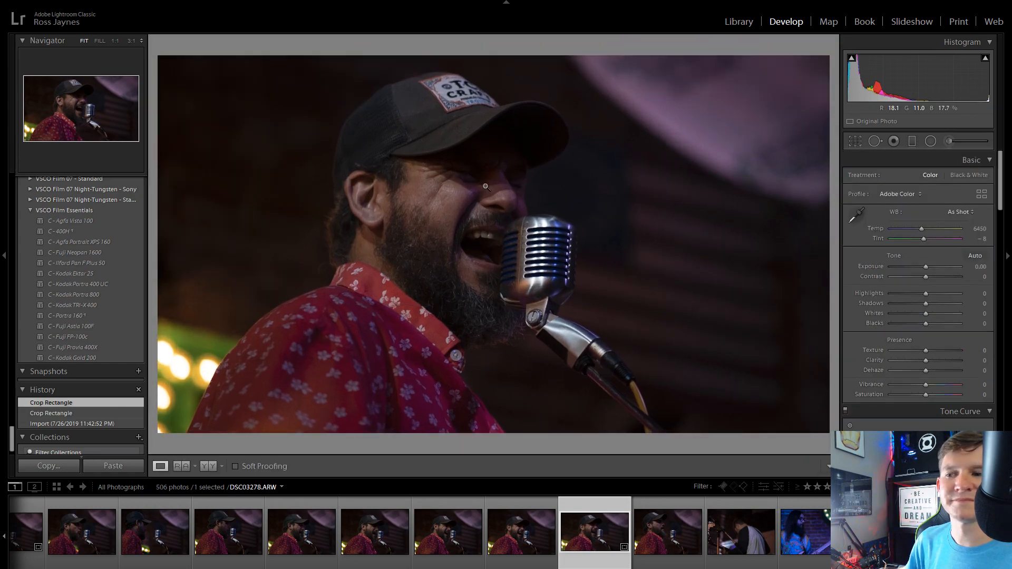
Create a virtual copy of DSC03278.ARW and apply the Vivid preset to it
right_click(606, 532)
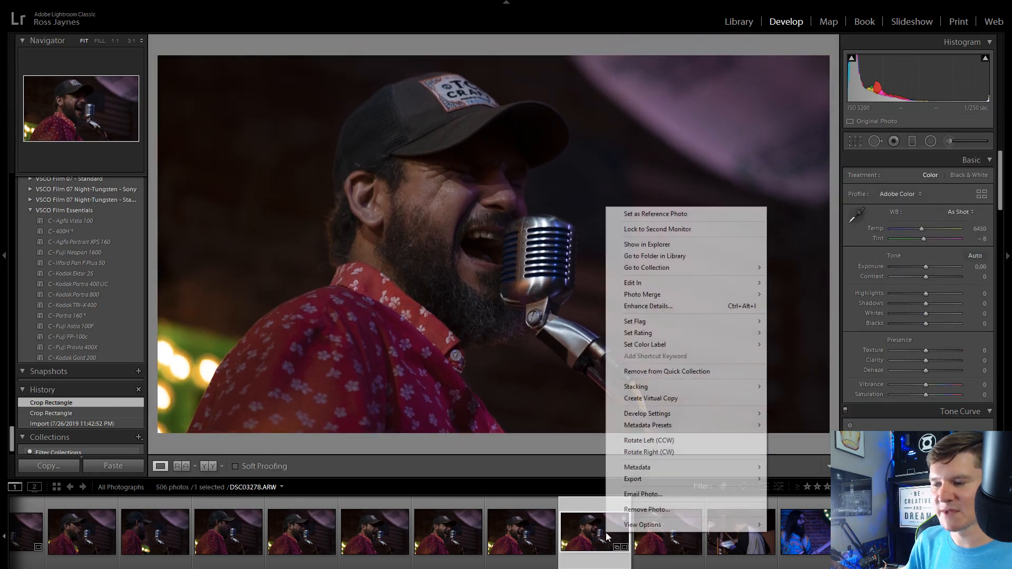
left_click(671, 399)
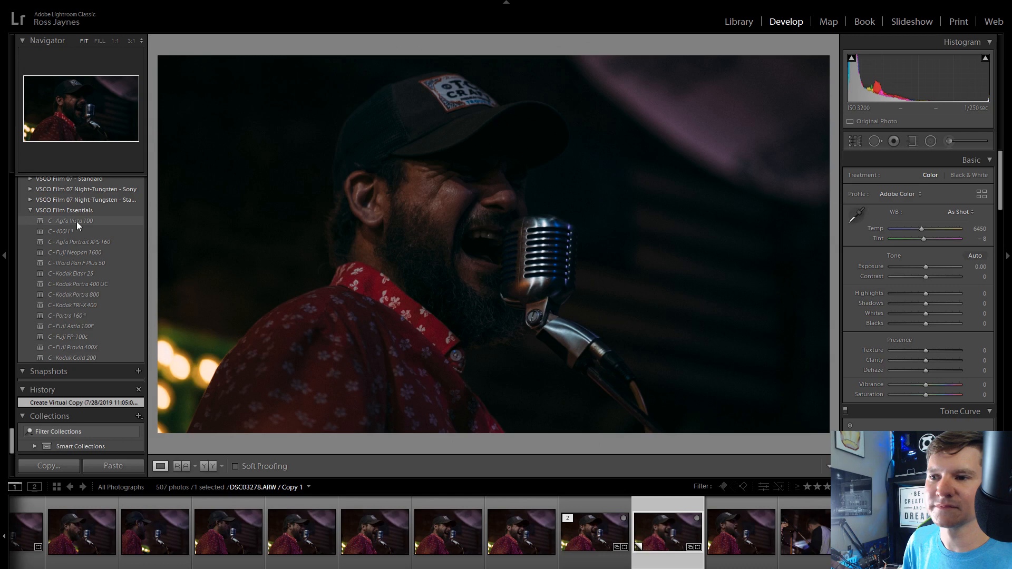
scroll(83, 351, "up", 10)
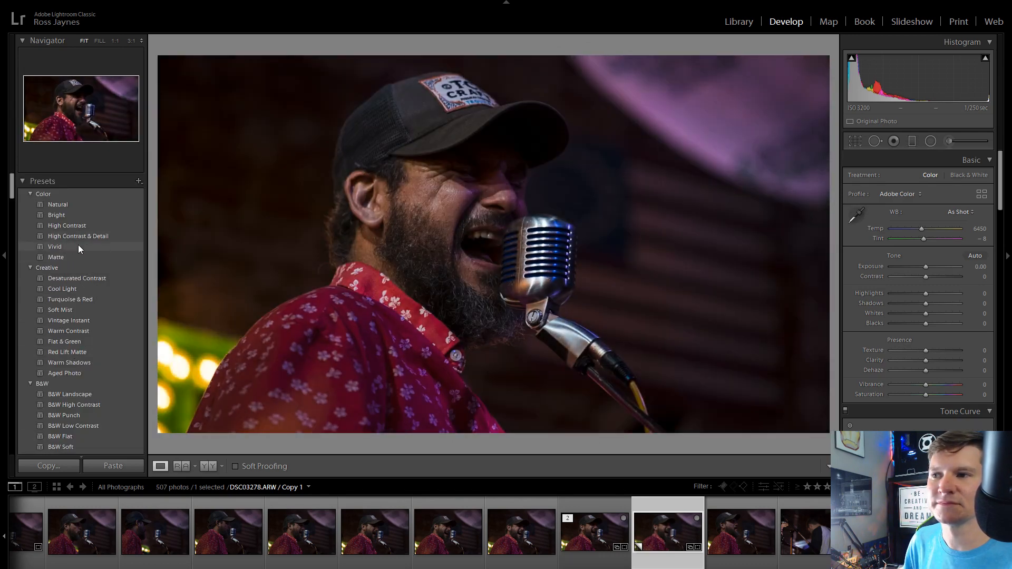
left_click(78, 247)
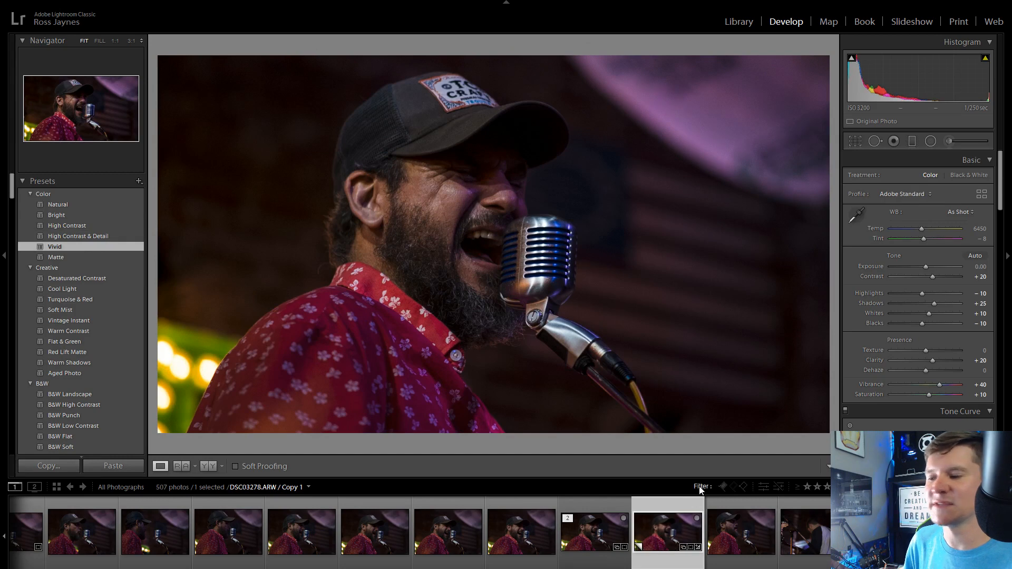
Set the virtual copy's Clarity to +54, Highlights to -44, Whites to +30 and Saturation to +15
left_click_drag(957, 361, 950, 363)
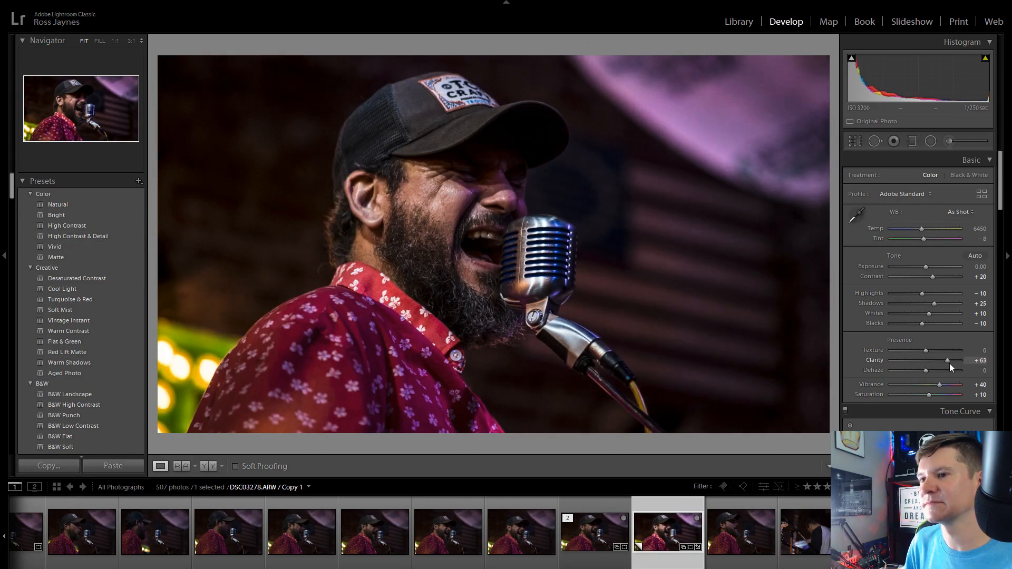
left_click_drag(918, 293, 936, 314)
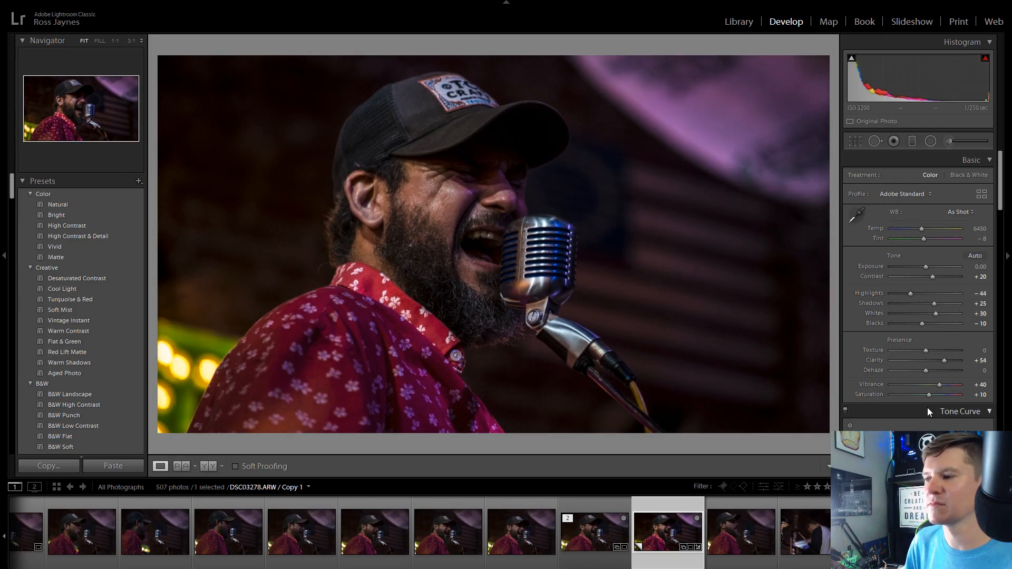
left_click_drag(932, 397, 933, 399)
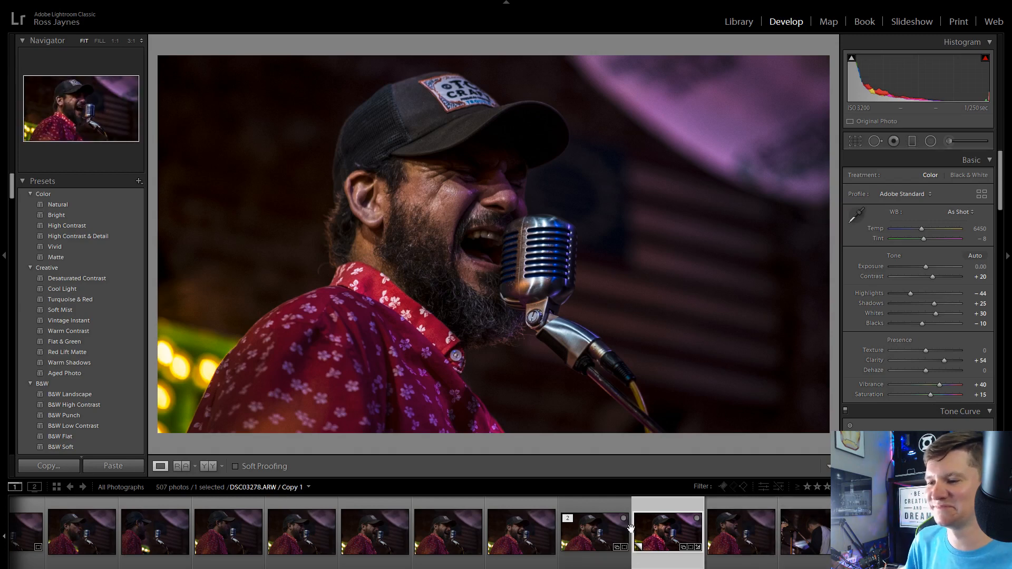
Compare the unedited DSC03278.ARW with its edited virtual copy
left_click(607, 531)
scroll(887, 389, "down", 5)
scroll(887, 389, "down", 5)
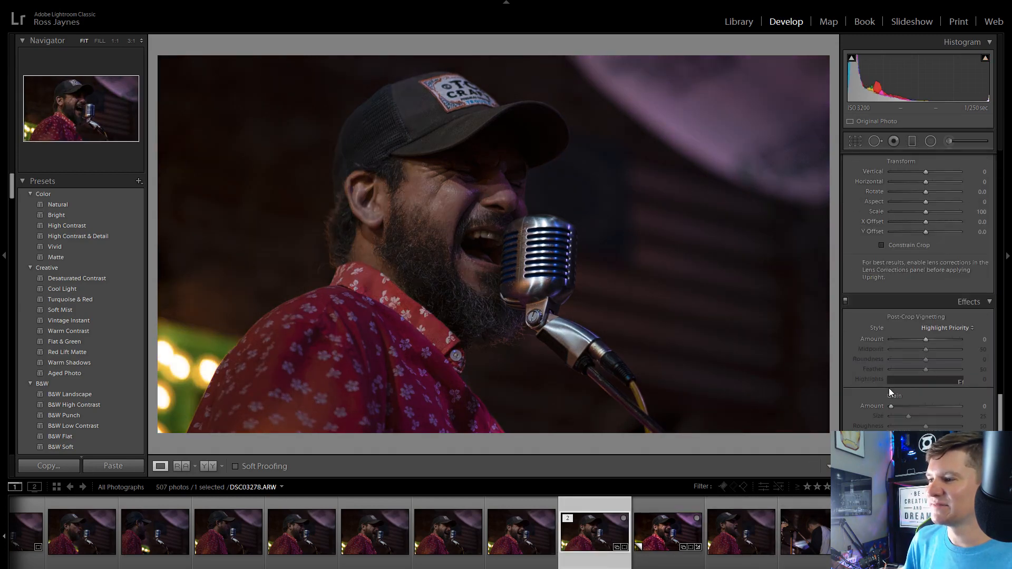
left_click(670, 535)
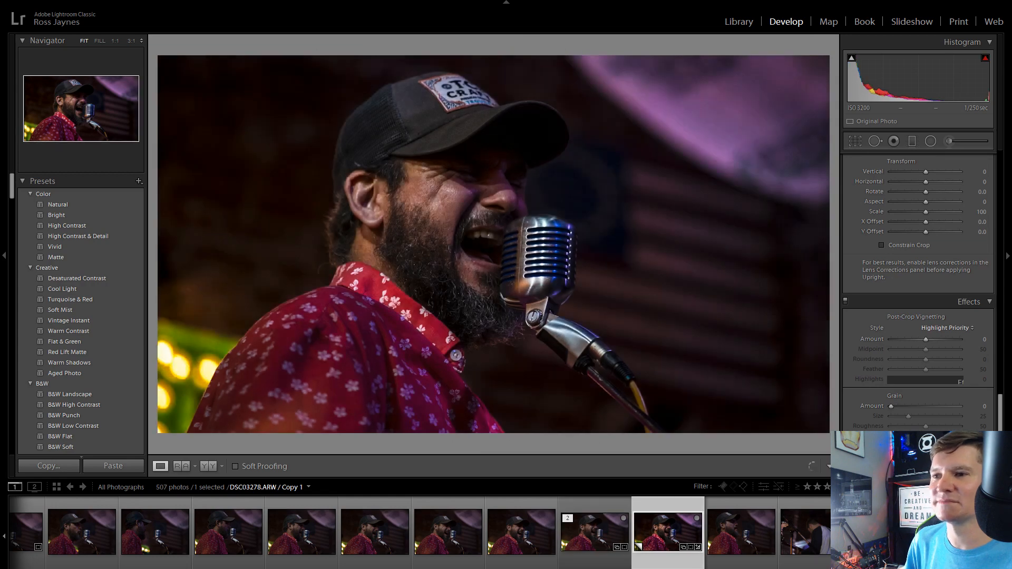
left_click(608, 524)
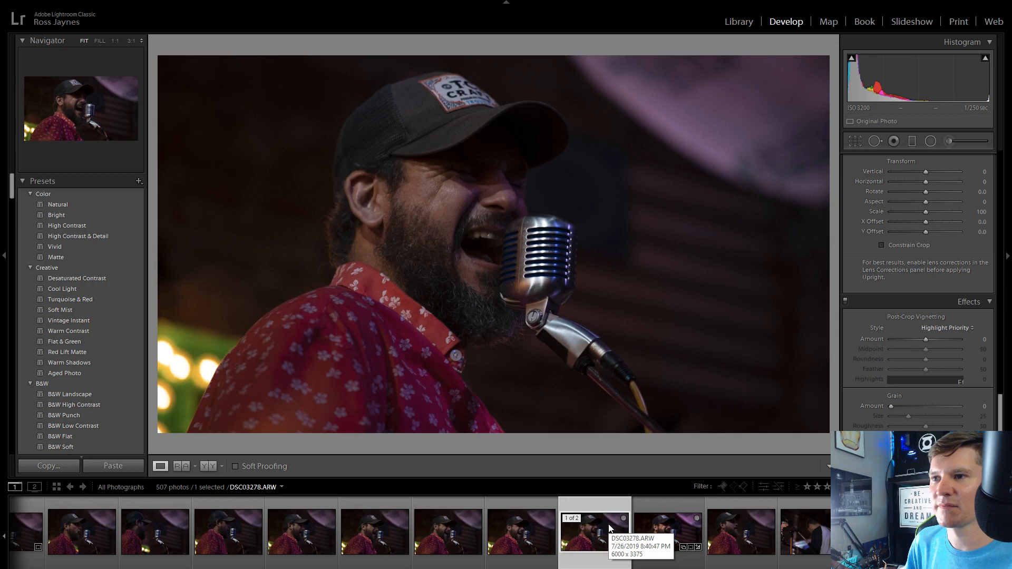
left_click(667, 534)
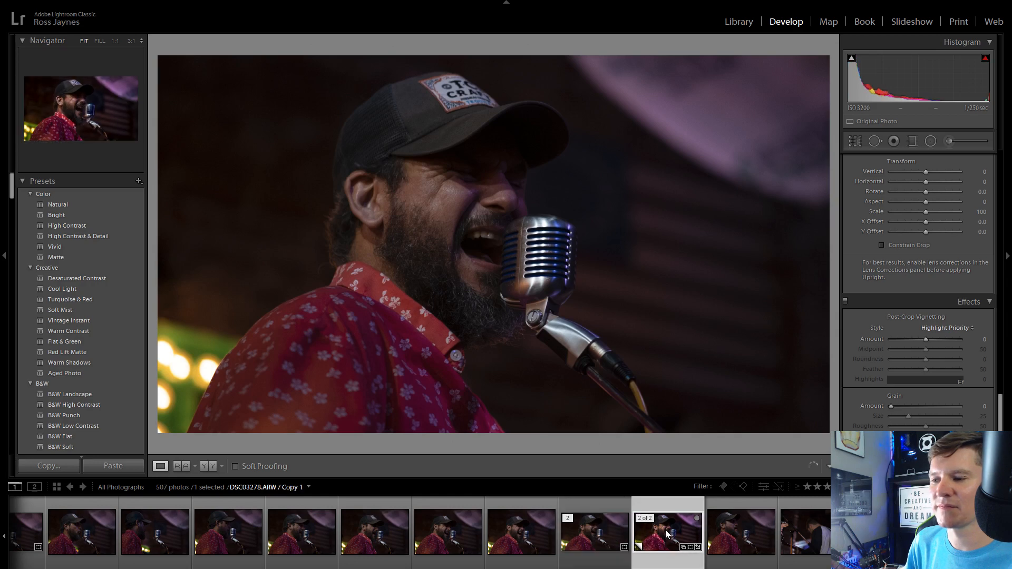
Compare the blue-lit guitarist photos DSC03281.ARW to DSC03285.ARW and go back to DSC03282.ARW
scroll(580, 536, "down", 4)
left_click(578, 537)
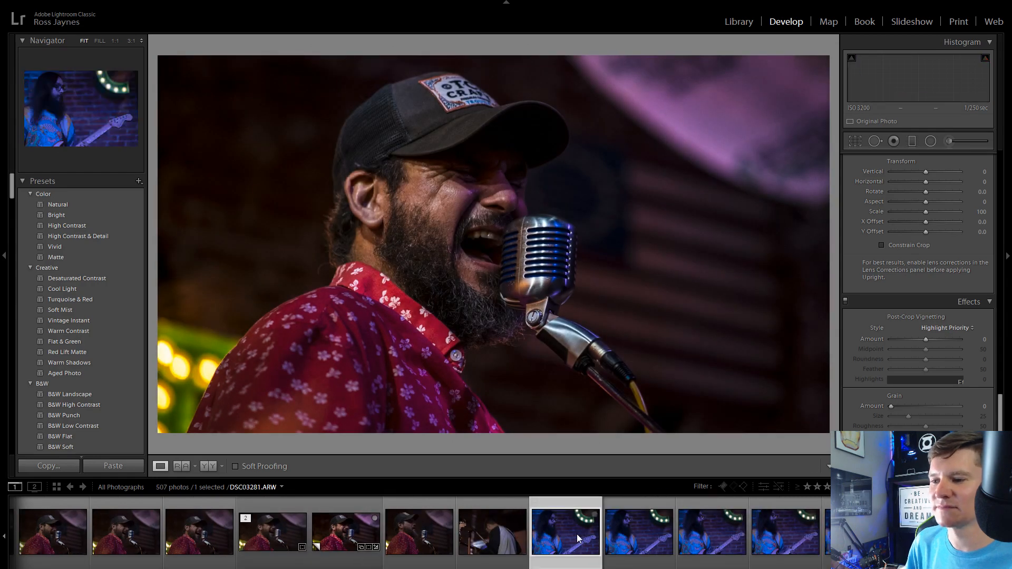
key("Right")
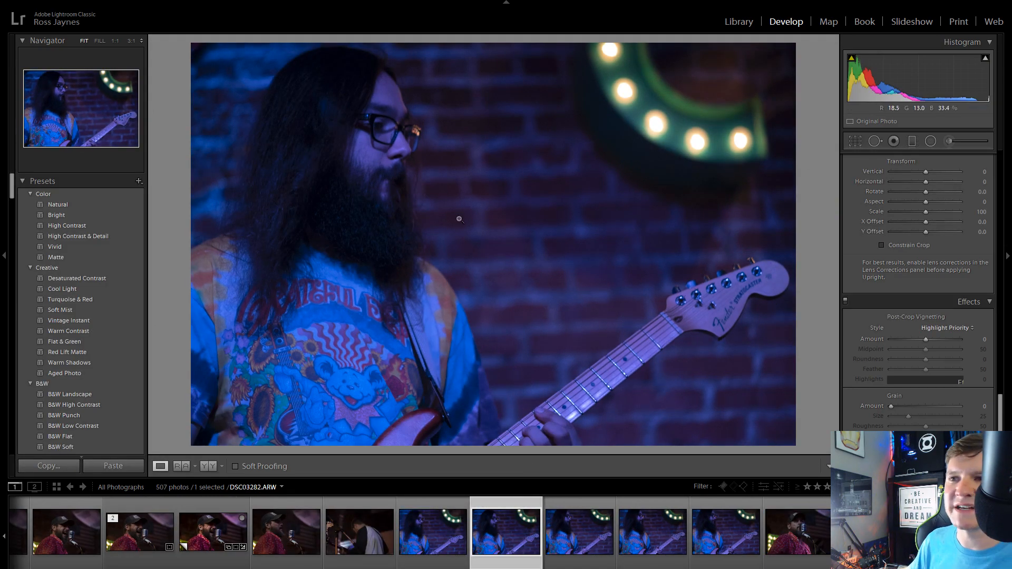
left_click(391, 111)
left_click_drag(390, 111, 392, 228)
left_click(393, 228)
left_click(649, 513)
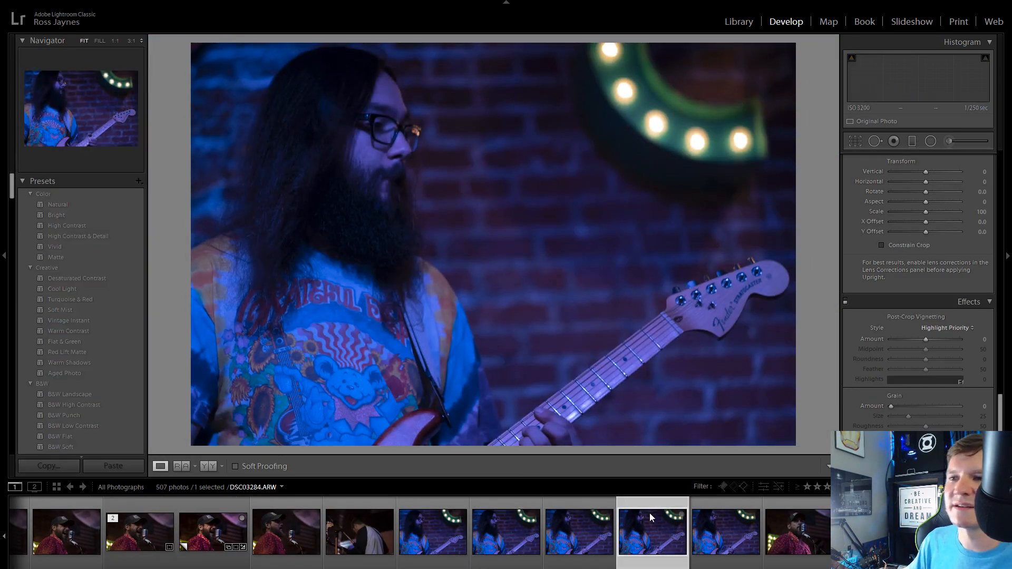
key("Right")
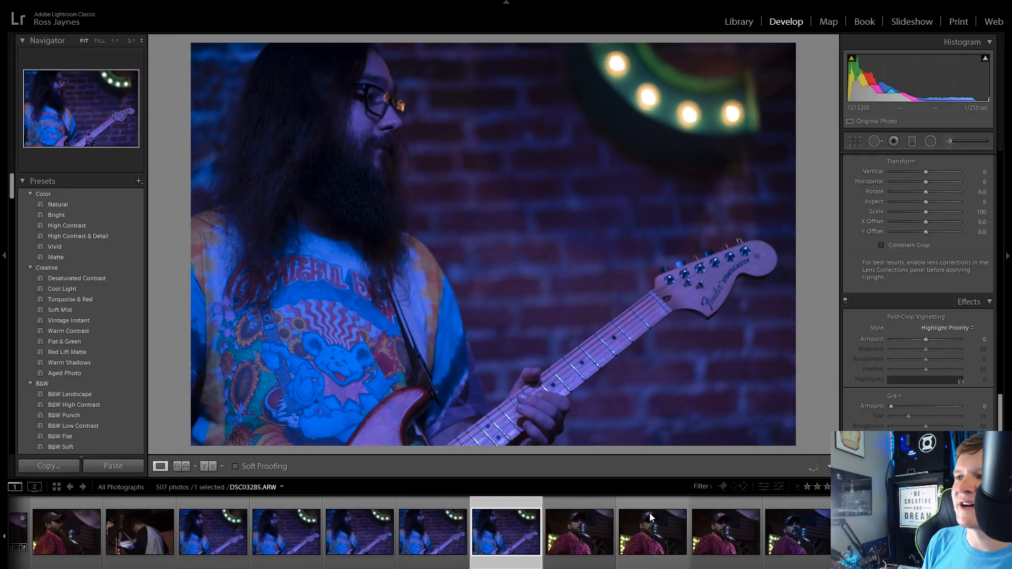
key("Left")
key("Left")
key("Left")
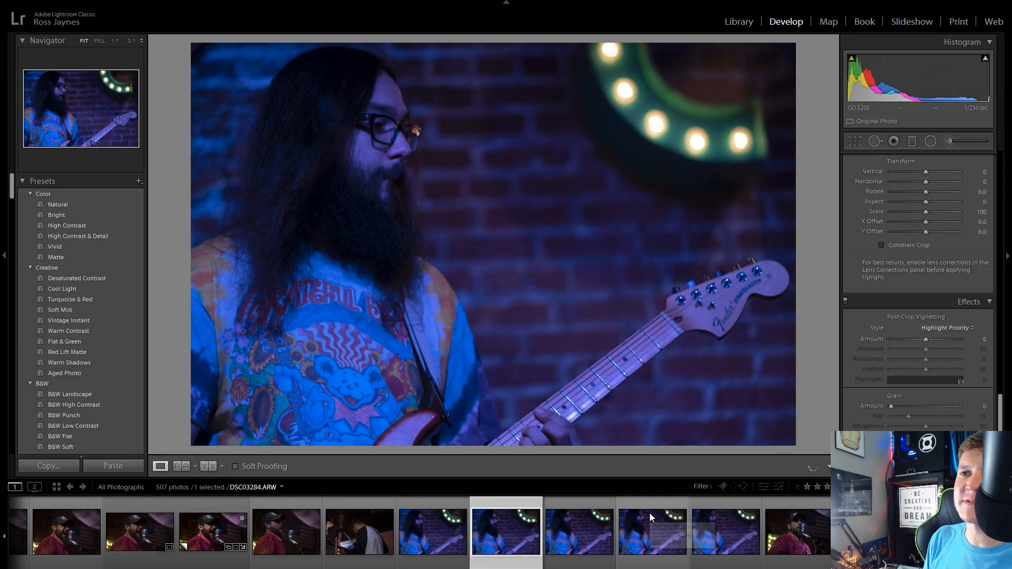
key("Left")
key("Left")
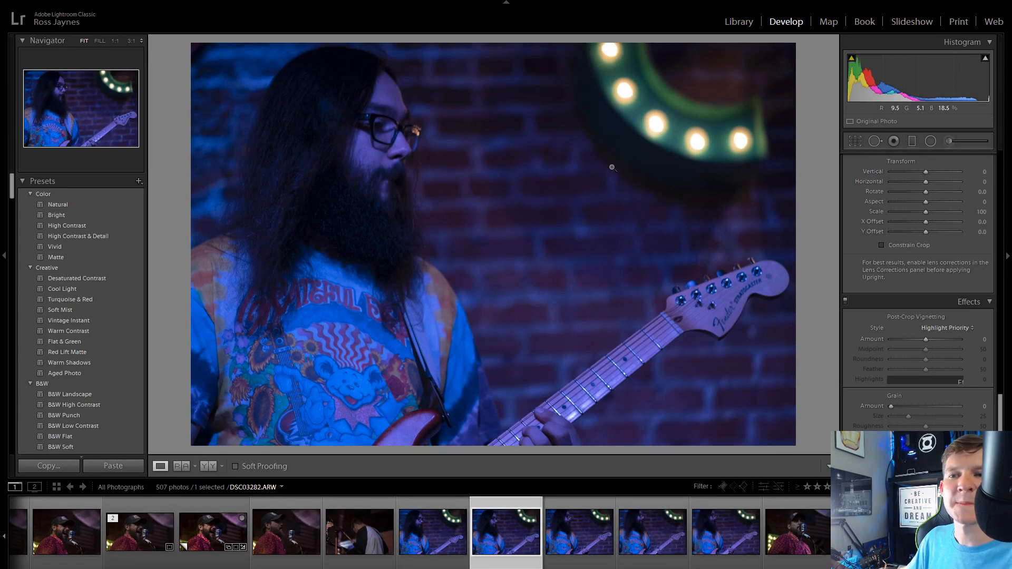
Set the white balance of guitarist photo DSC03282.ARW to Temp 5359 and Tint -40
scroll(920, 264, "up", 5)
scroll(923, 290, "up", 5)
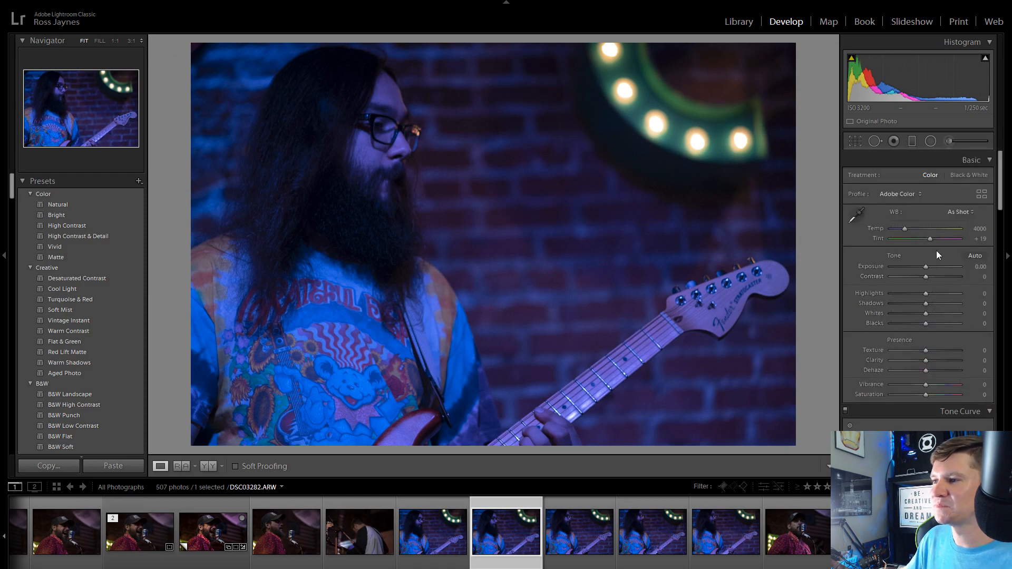
left_click_drag(907, 231, 917, 244)
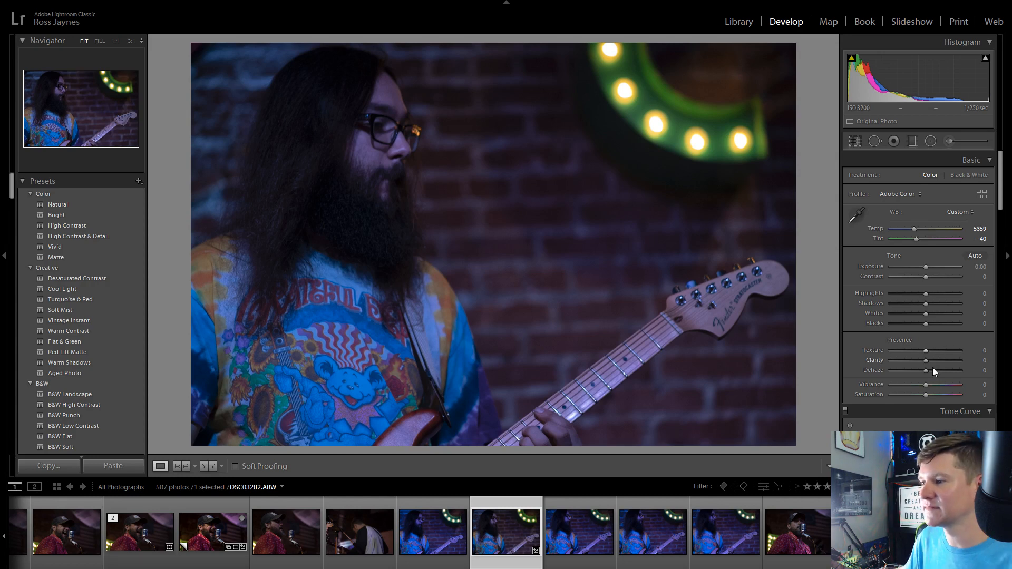
Set guitarist photo DSC03282.ARW's Clarity to +34, Highlights to +31 and Shadows to +40, and apply Auto tone
mouse_move(932, 368)
left_mouse_down()
mouse_move(948, 360)
mouse_move(937, 366)
left_mouse_up()
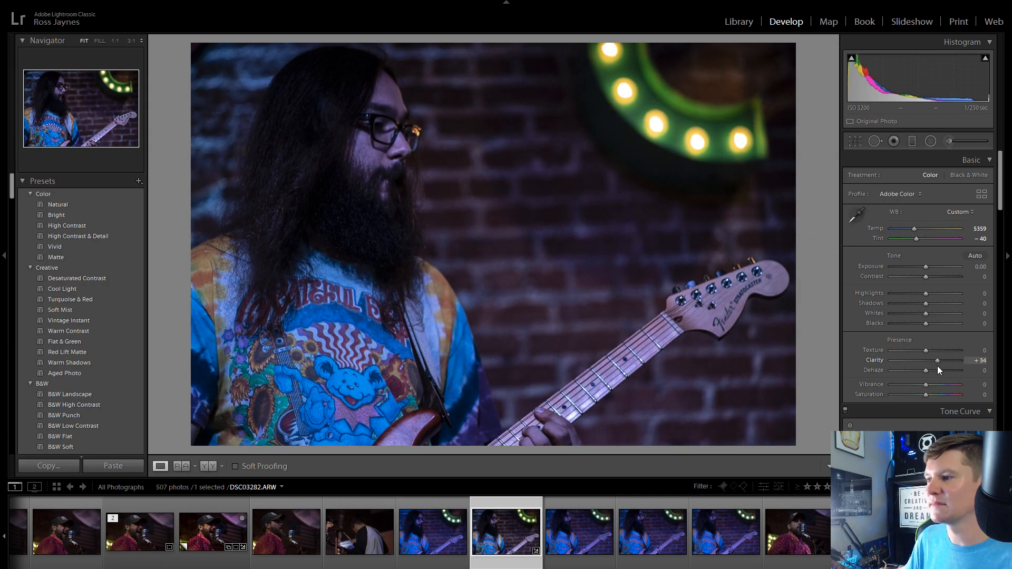
mouse_move(925, 293)
left_mouse_down()
mouse_move(906, 292)
mouse_move(944, 293)
mouse_move(929, 305)
mouse_move(940, 307)
left_mouse_up()
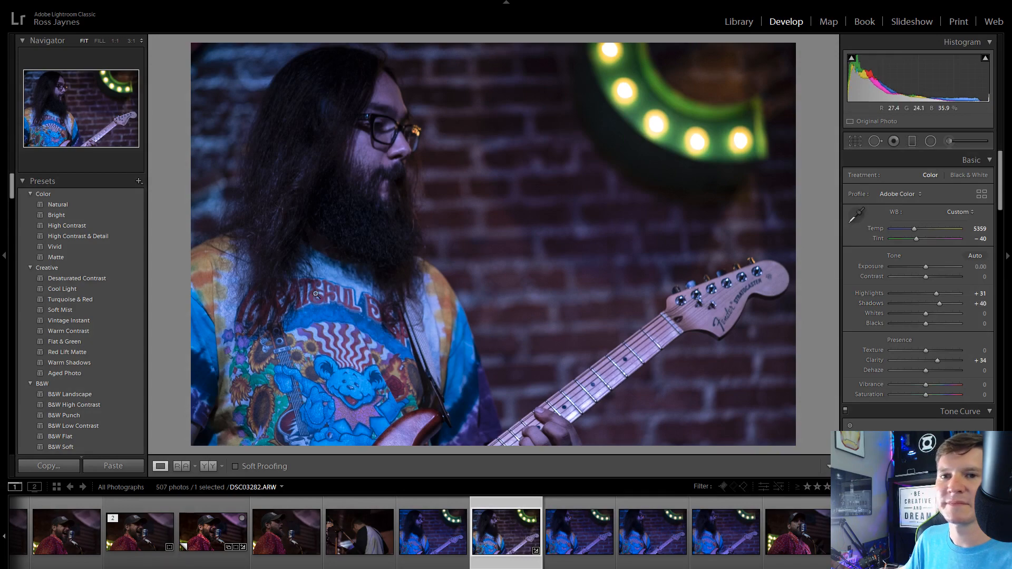
scroll(58, 265, "down", 15)
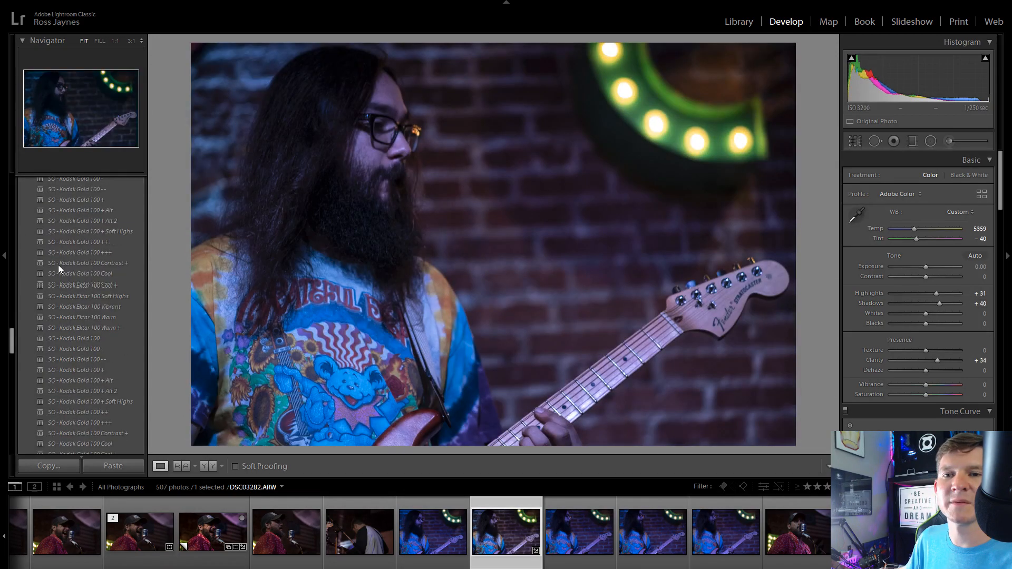
scroll(58, 264, "down", 10)
left_click(975, 257)
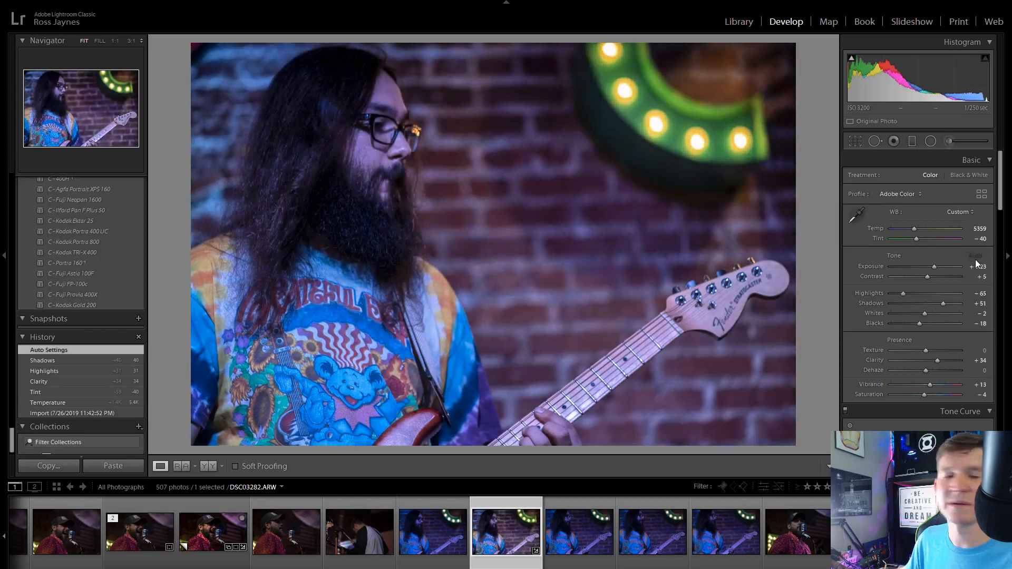
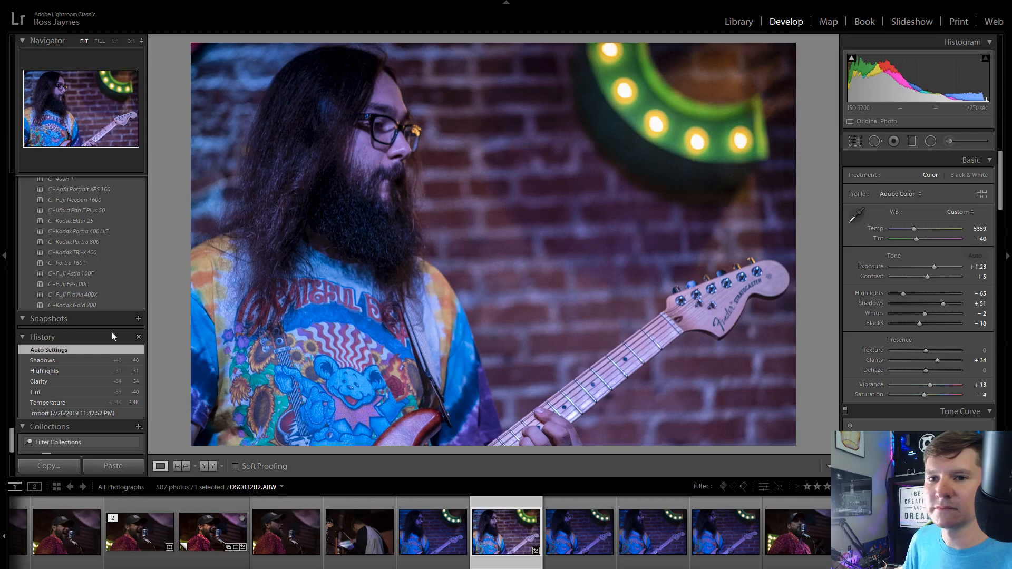
Apply the VSCO Film Essentials preset C - Agfa Vista 100 to DSC03282.ARW and set the Grain Amount to 0
scroll(58, 274, "up", 3)
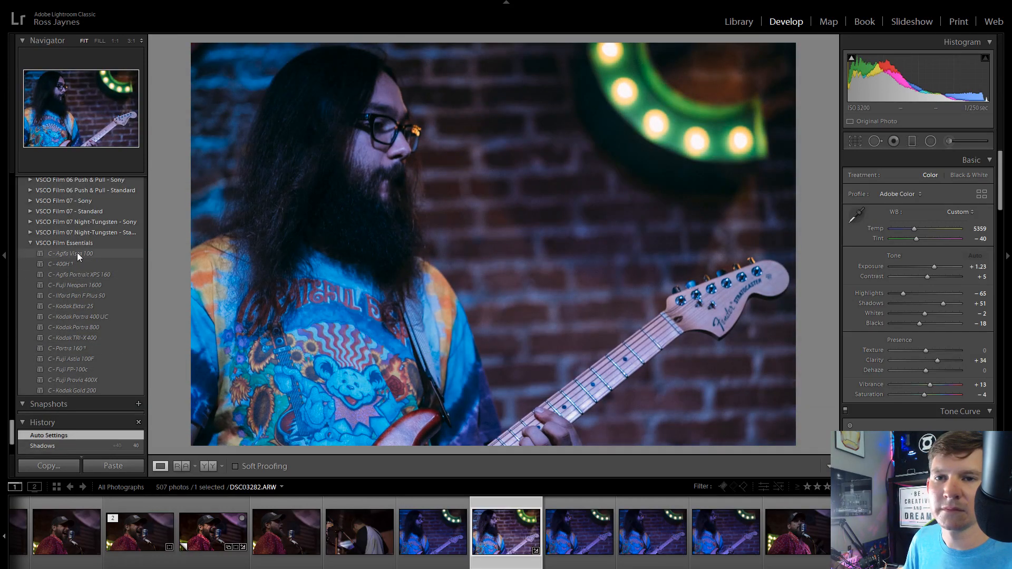
left_click(76, 253)
scroll(856, 363, "down", 15)
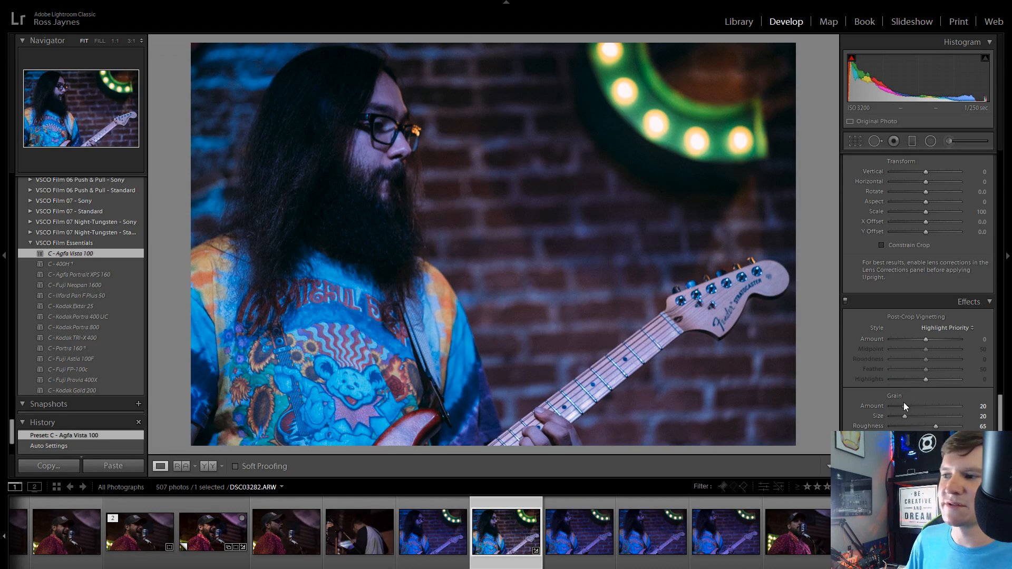
left_click_drag(904, 405, 861, 409)
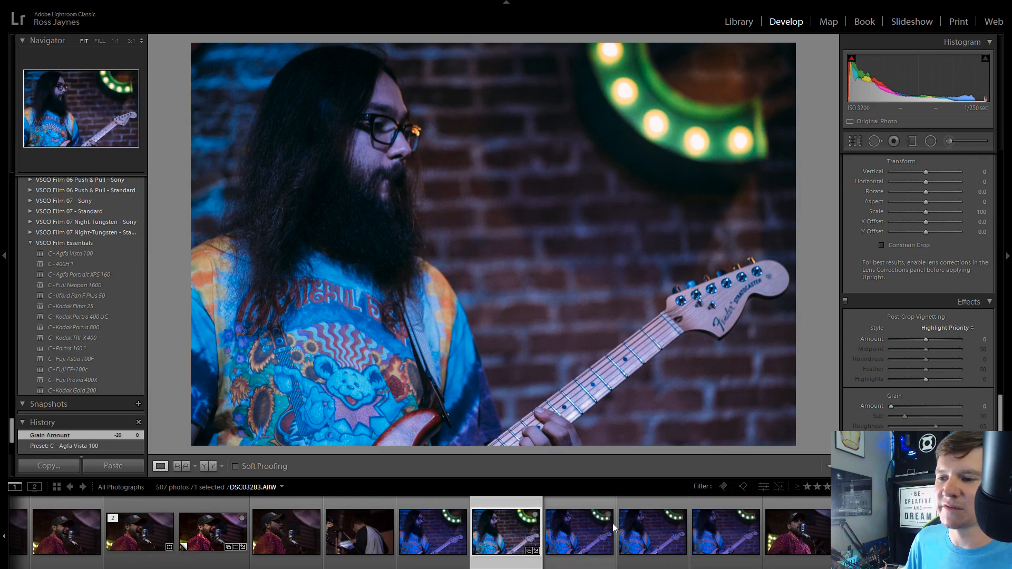
Review the dark photos of the guitarist in the baseball-style shirt beside the vintage microphone
scroll(501, 536, "down", 10)
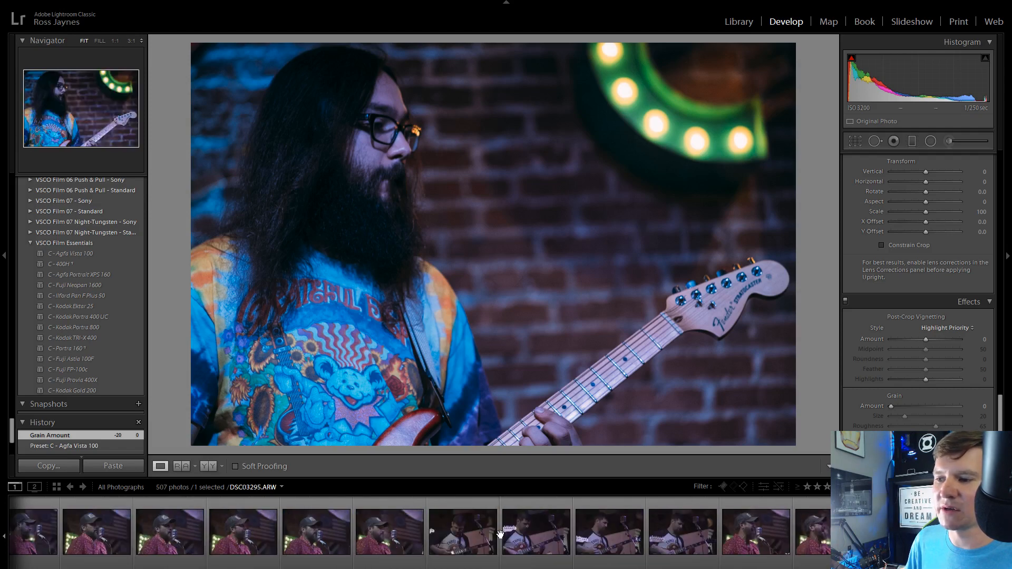
left_click(514, 536)
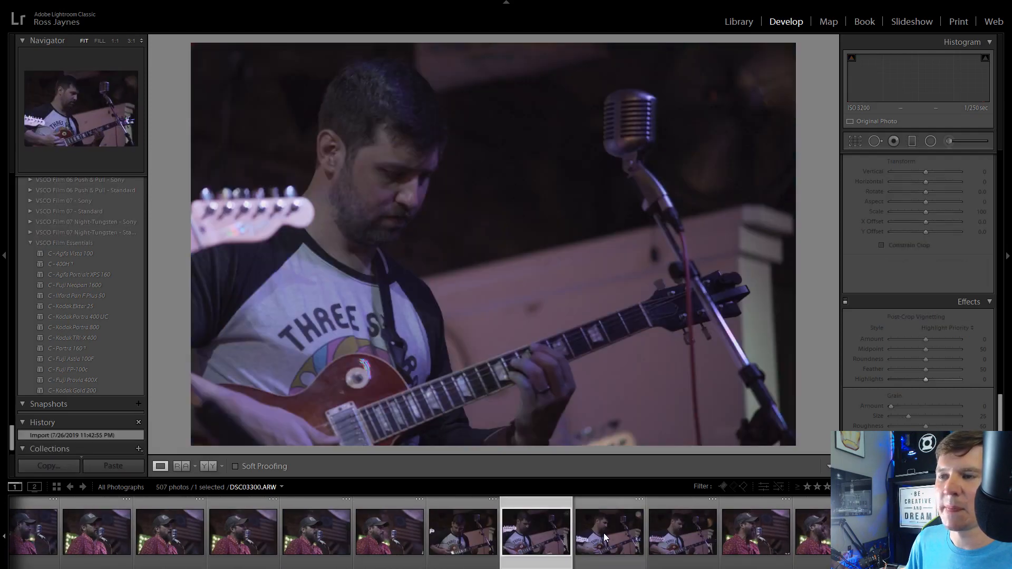
left_click(606, 533)
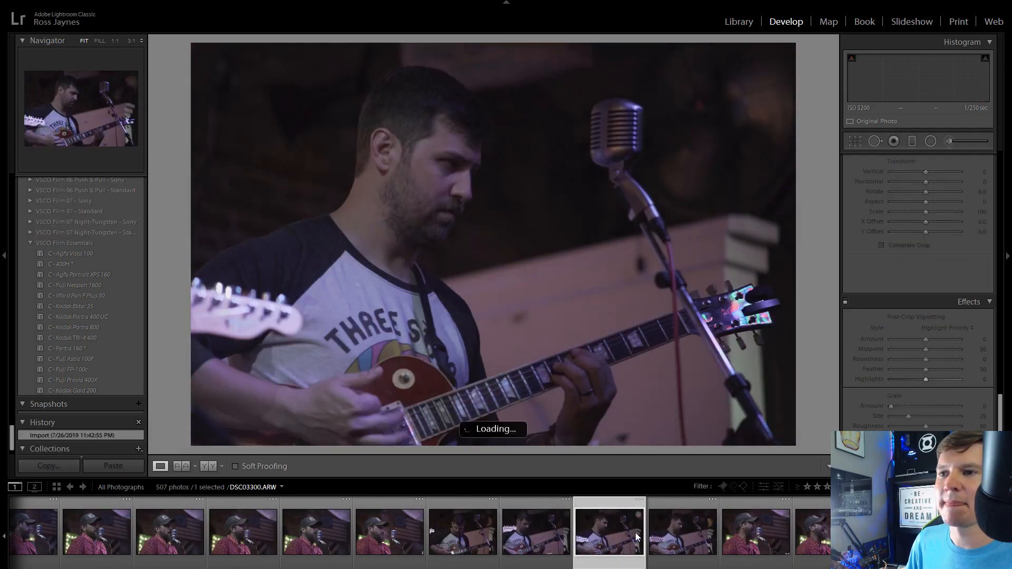
left_click(690, 532)
scroll(690, 531, "down", 5)
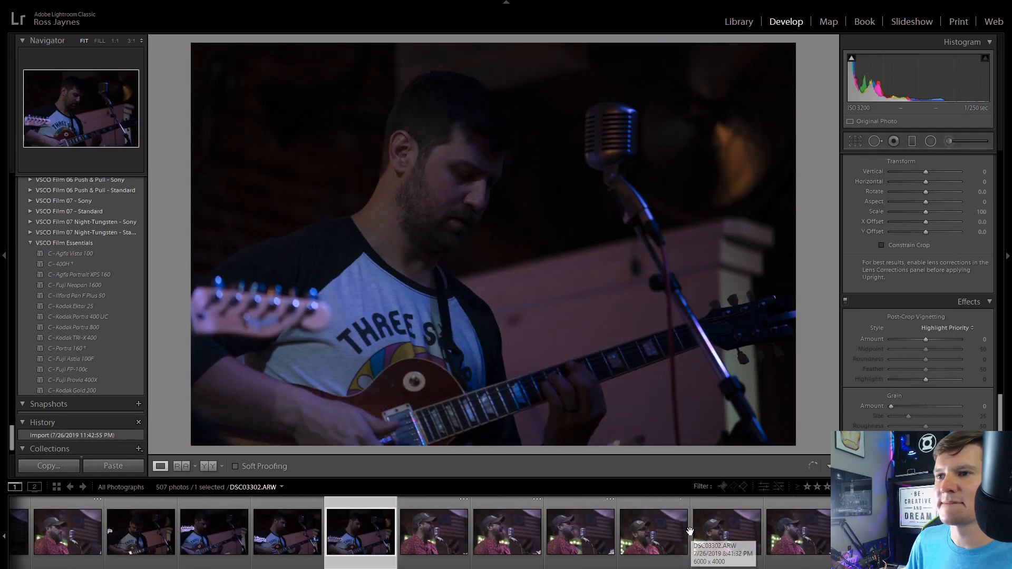
Look through the series of close-ups showing hands on the sunburst guitar, up to the drum kit photos
scroll(690, 531, "down", 10)
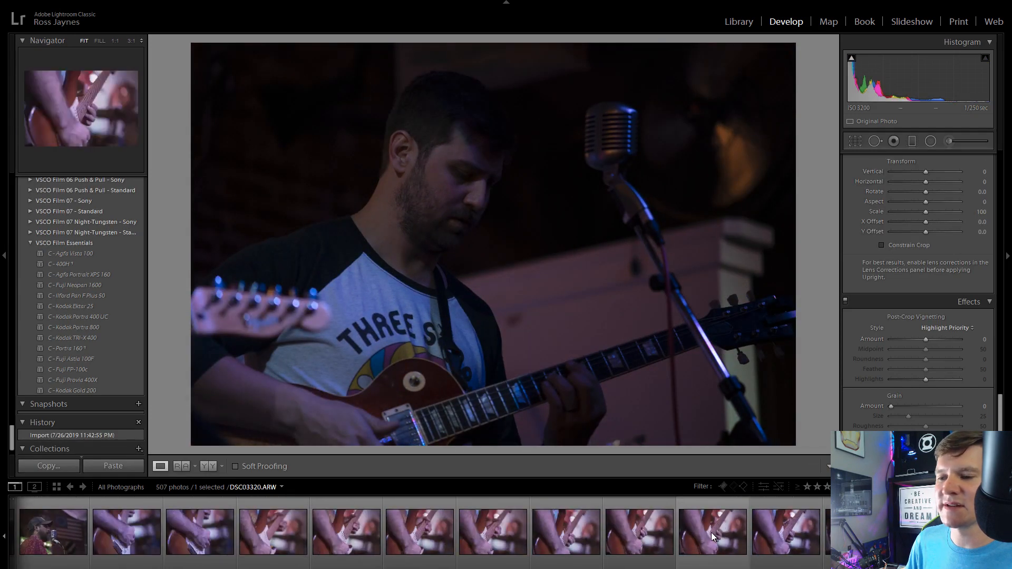
left_click(601, 533)
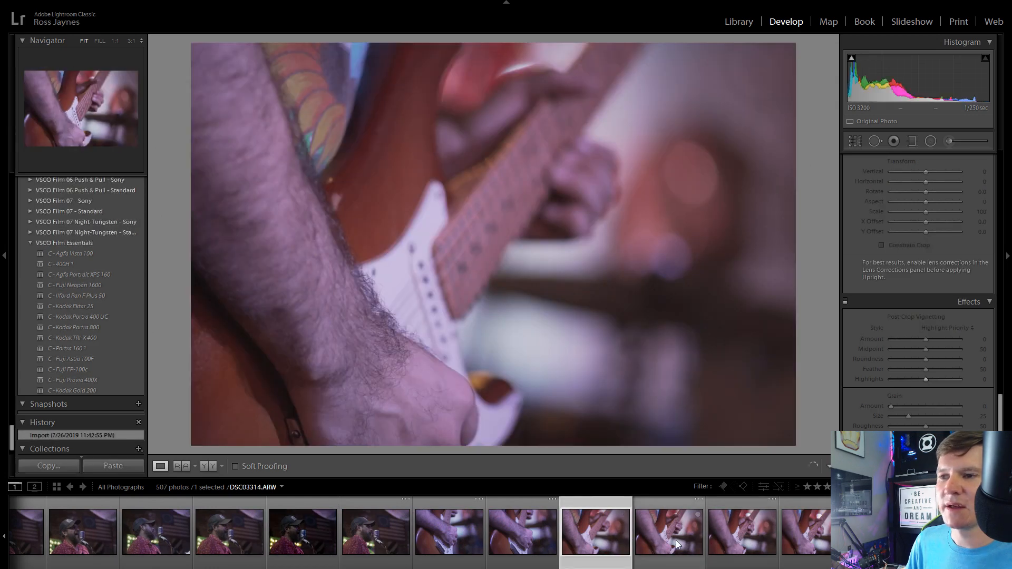
left_click(676, 541)
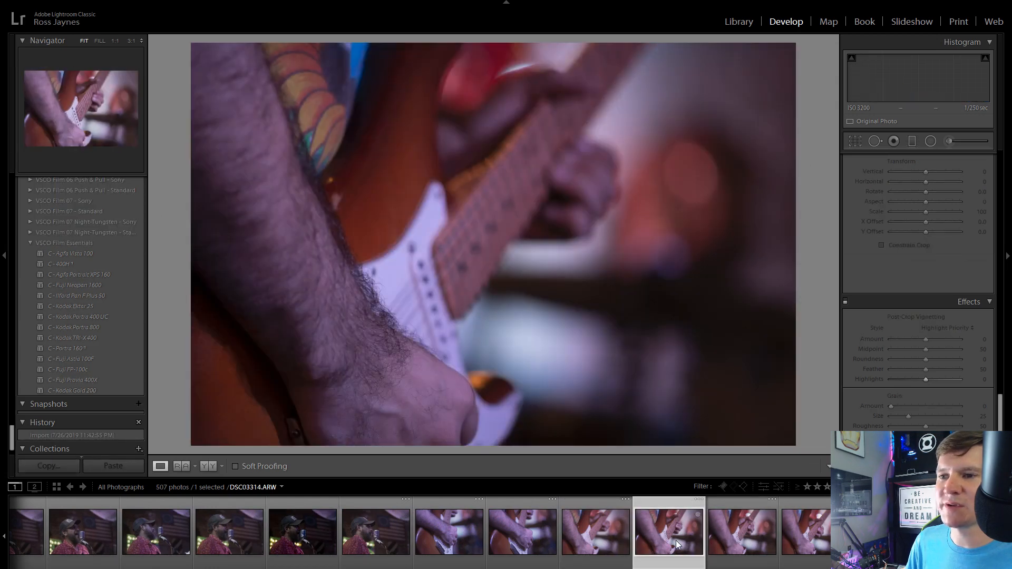
left_click(735, 535)
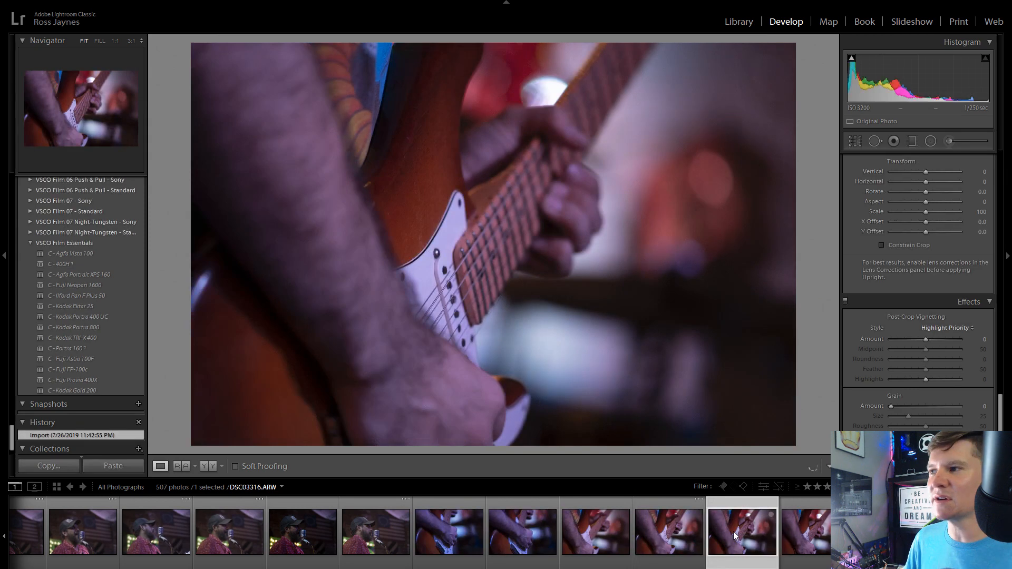
left_click(780, 532)
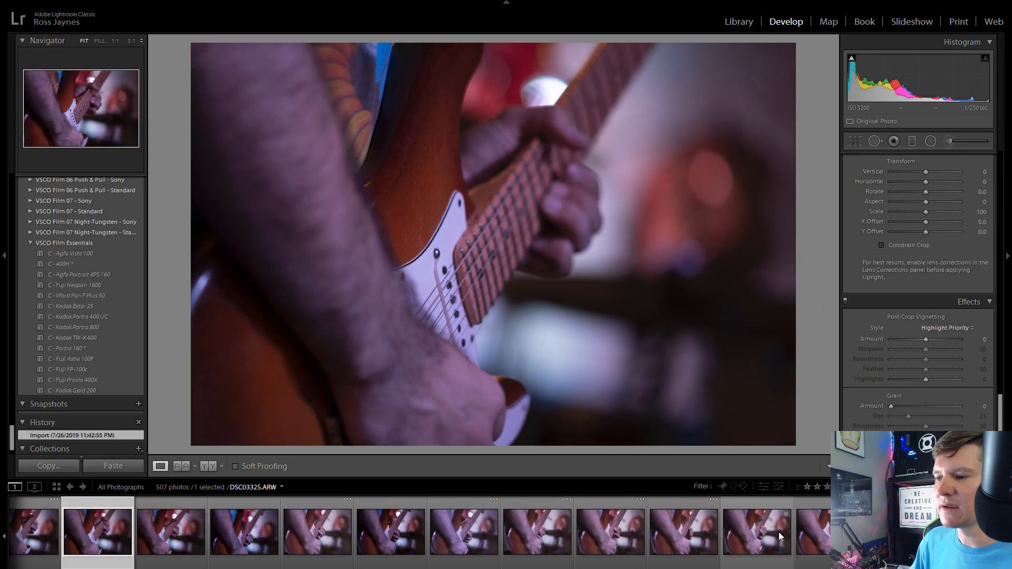
left_click(780, 532)
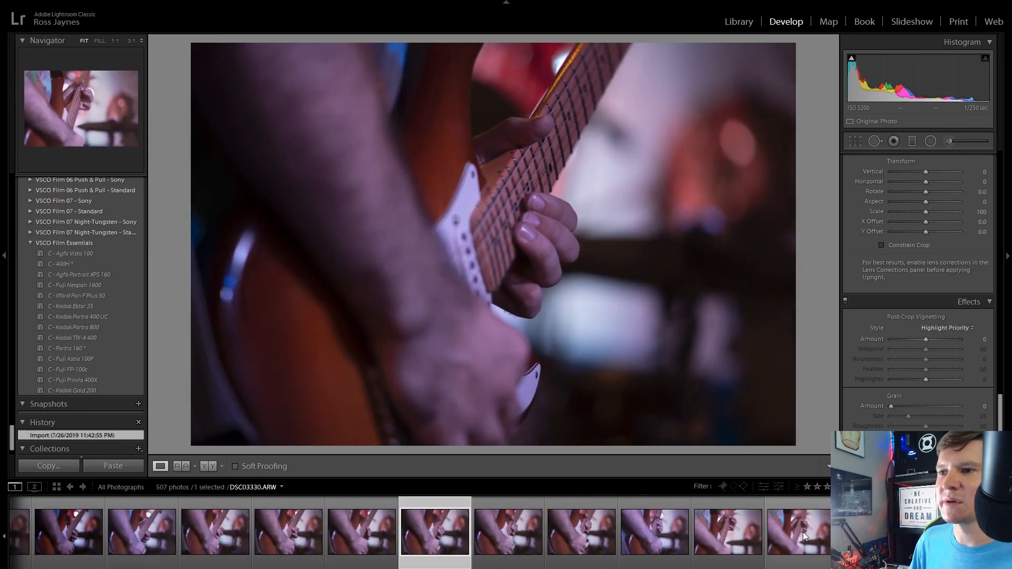
left_click(802, 533)
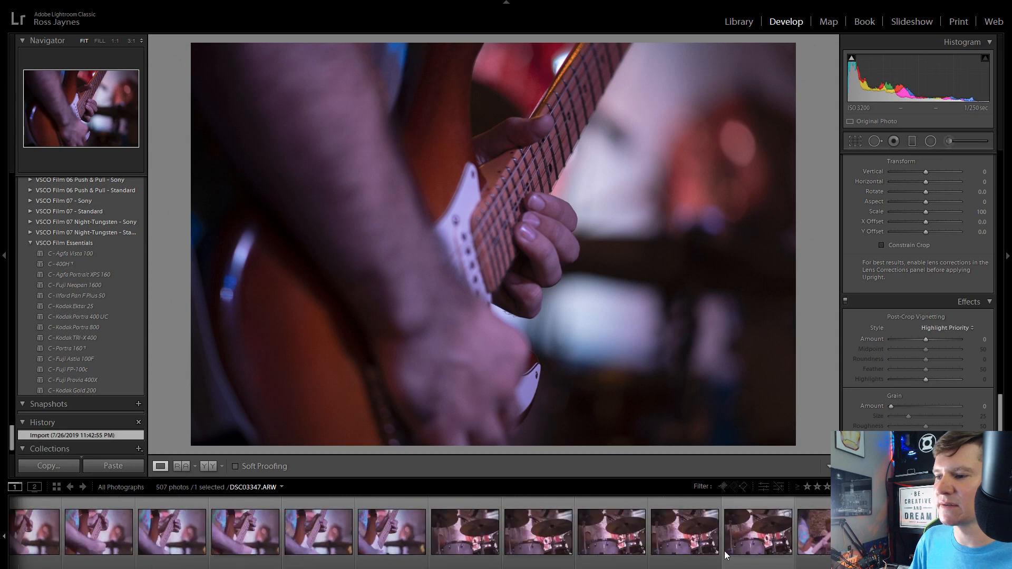
Compare the fretting-hand close-ups, working back from DSC03341.ARW to the blue-tinted shot DSC03328.ARW
left_click(646, 538)
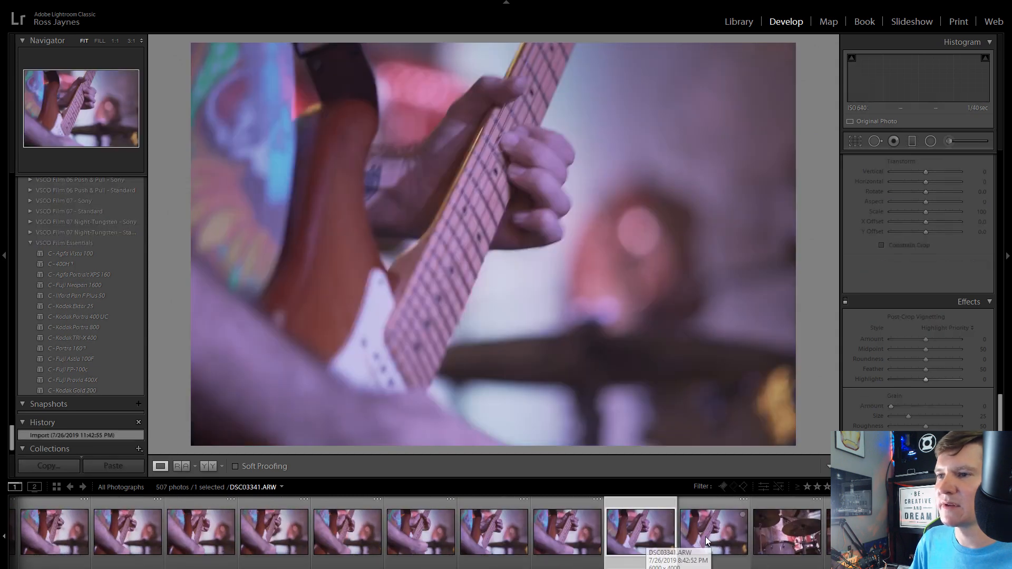
left_click(539, 542)
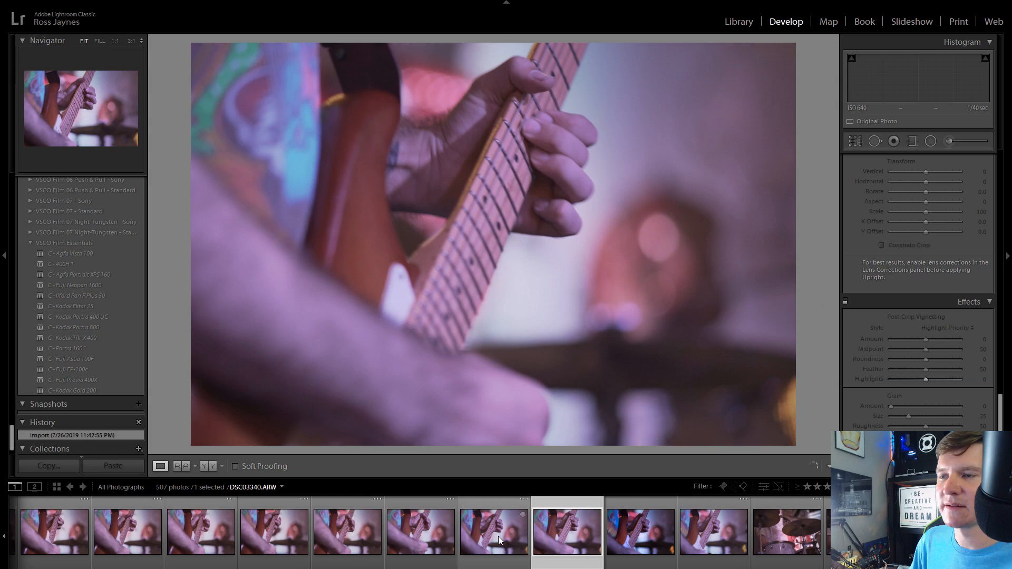
left_click(501, 536)
scroll(412, 533, "up", 5)
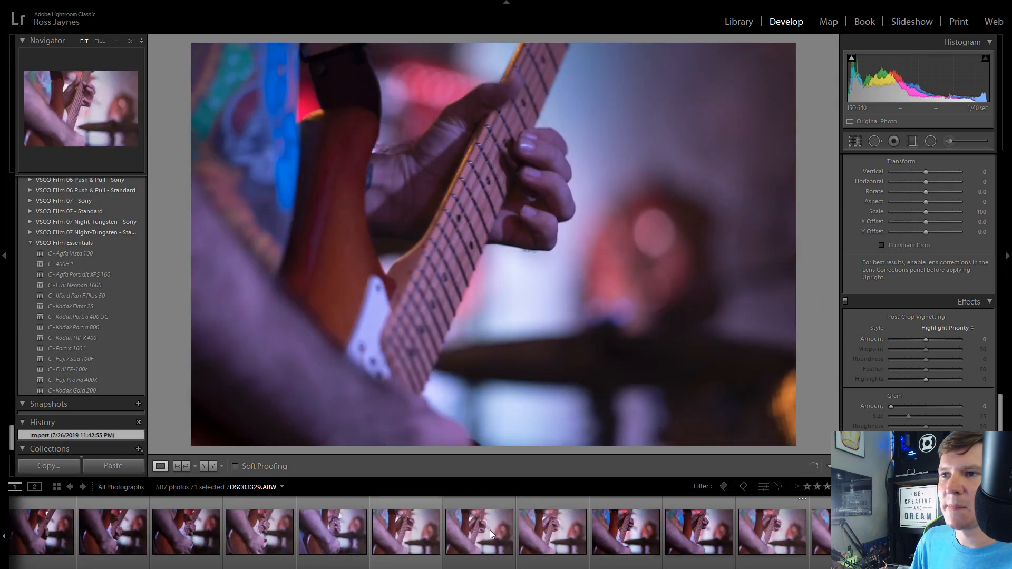
left_click(522, 529)
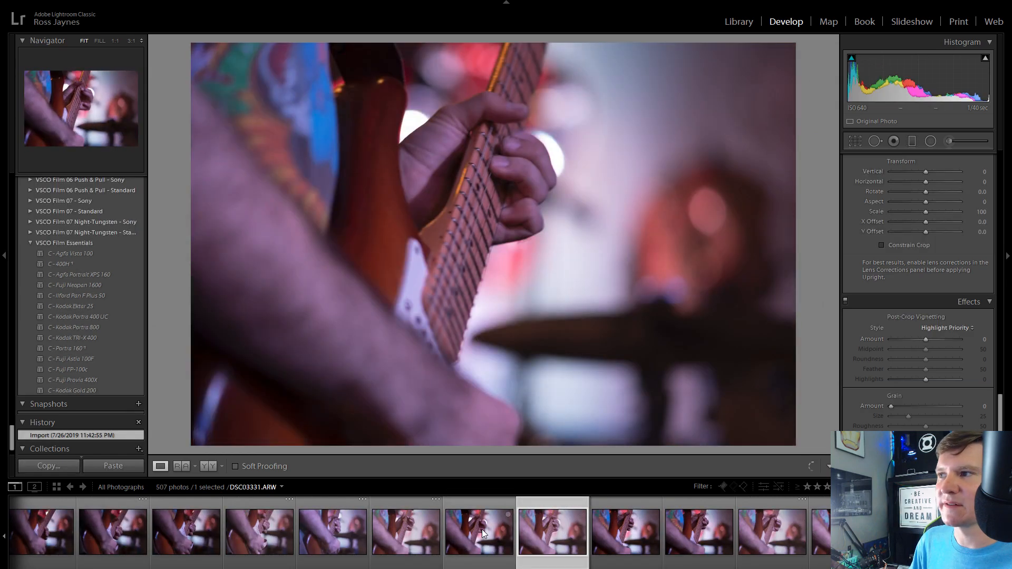
left_click(481, 529)
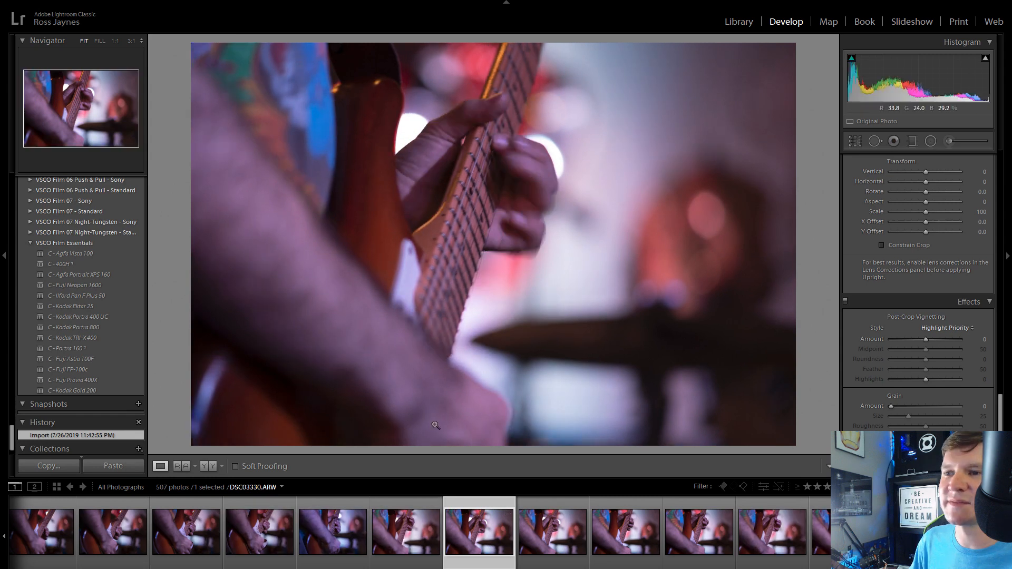
left_click(401, 519)
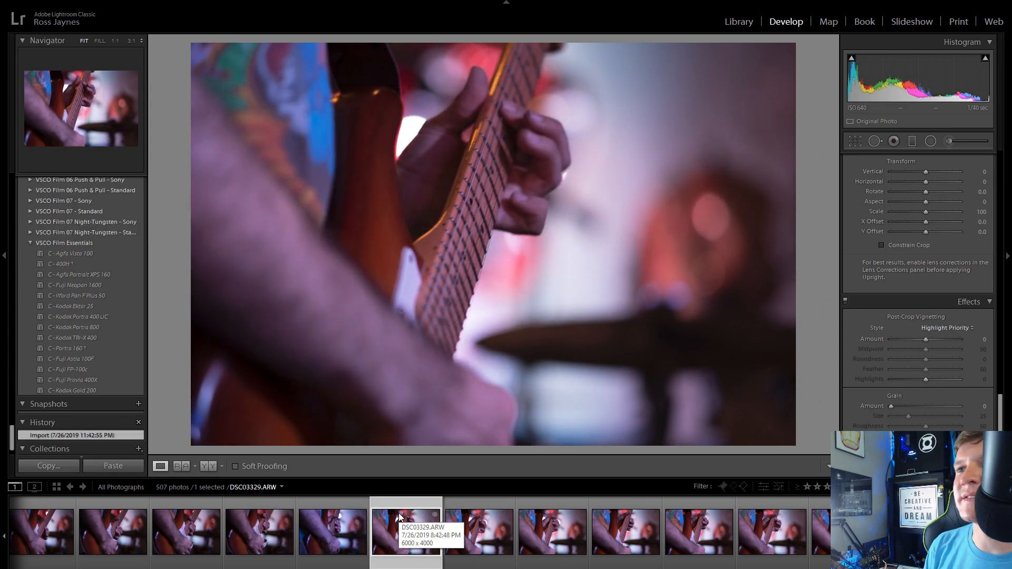
key("Left")
key("Left")
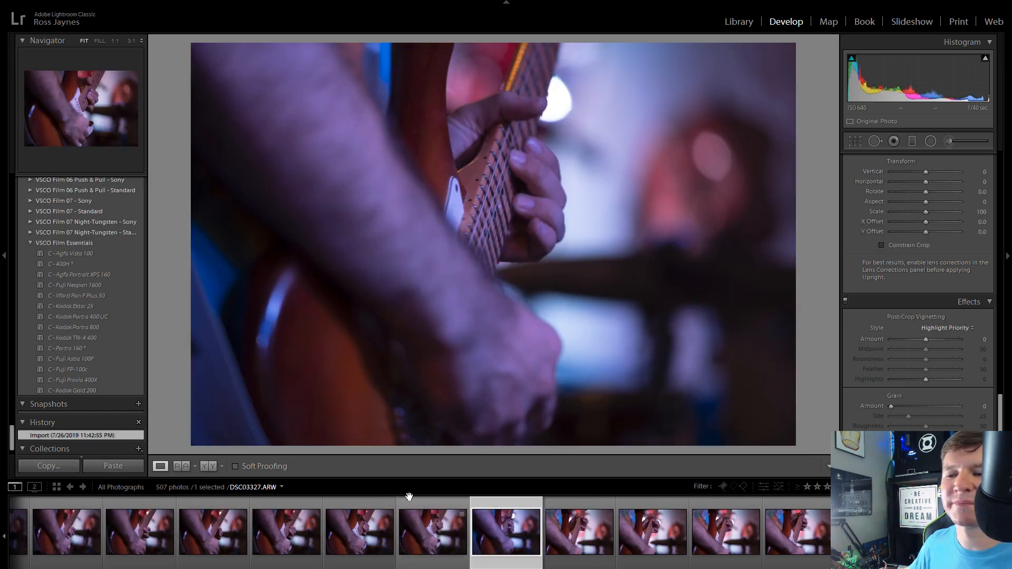
Open guitar close-up DSC03327.ARW and check the focus on the fretting fingers at 1:1 magnification
left_click(427, 531)
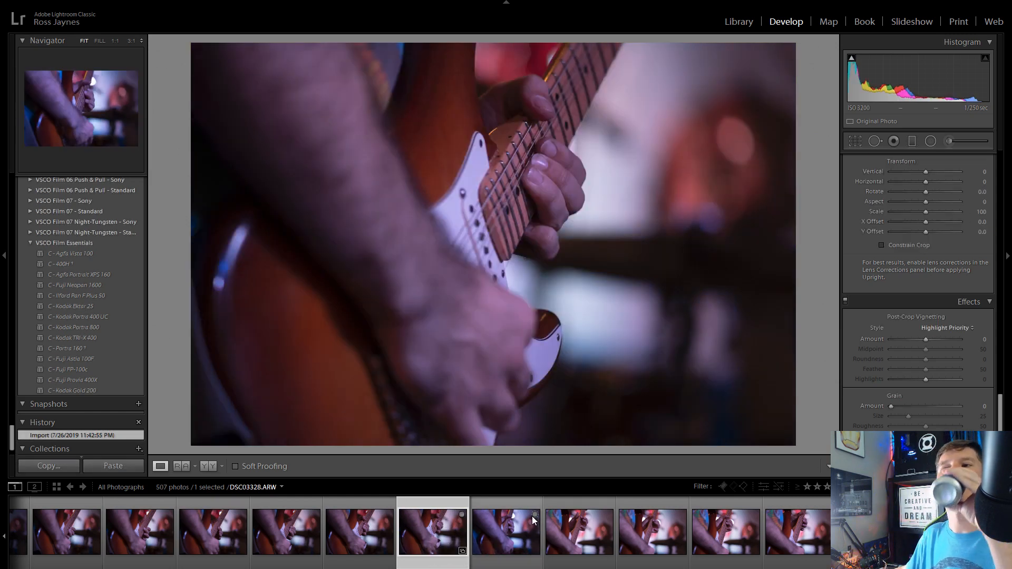
left_click(547, 174)
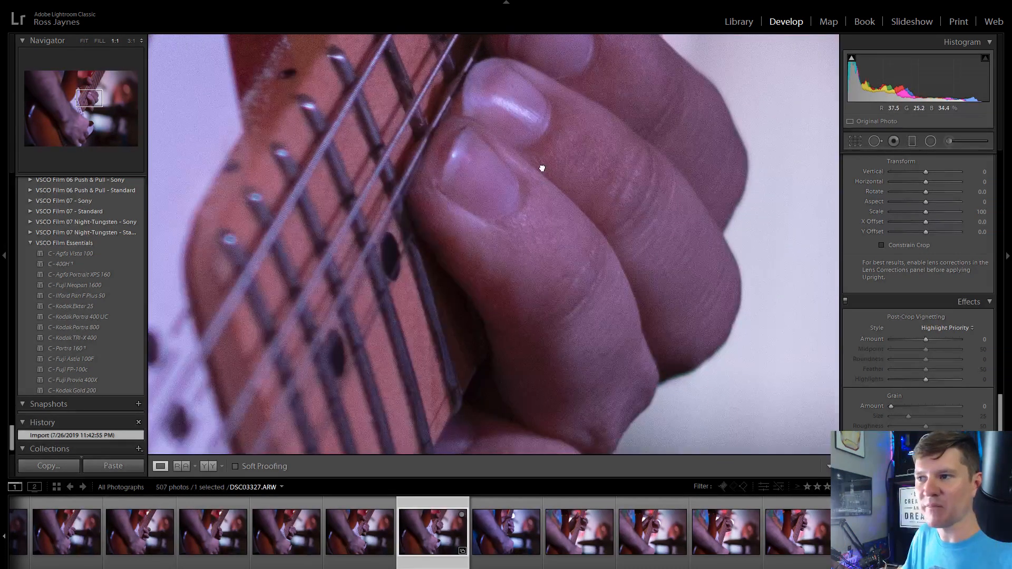
left_click(543, 167)
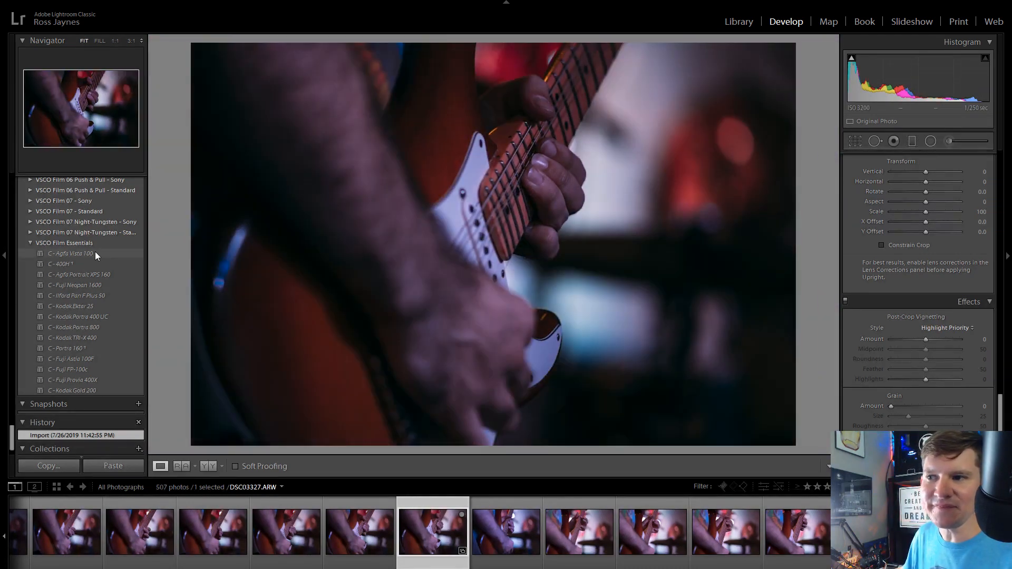
Apply the C - Agfa Vista 100 preset to guitar close-up DSC03327.ARW and set its Grain Amount to 0
left_click(95, 252)
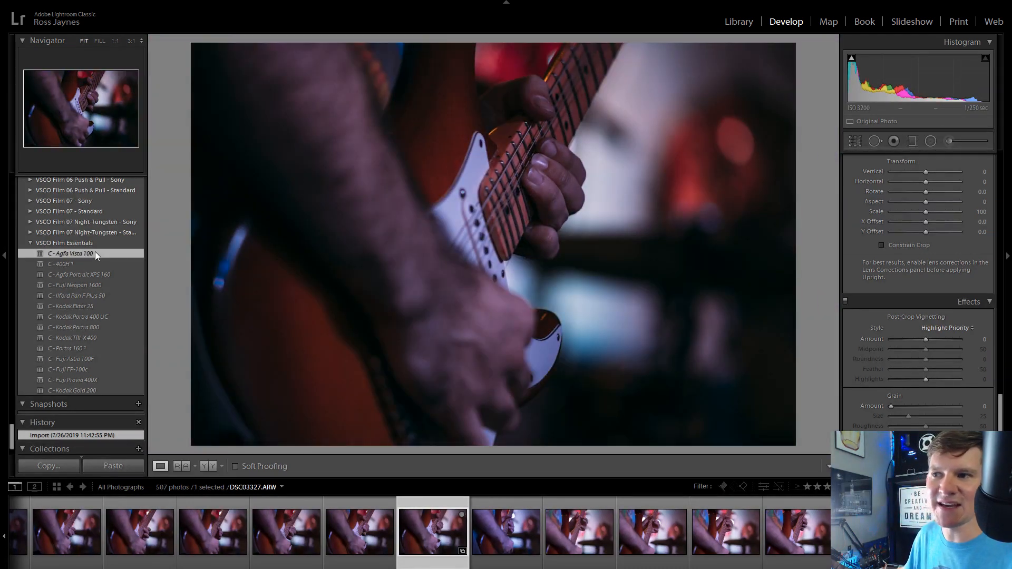
left_click_drag(906, 401, 864, 407)
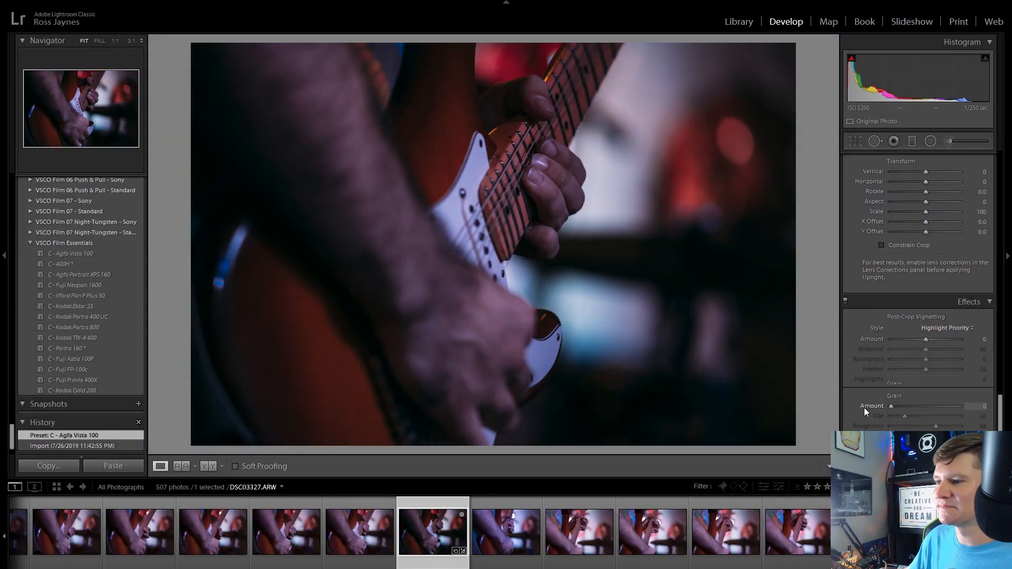
Set the guitar close-up's Clarity to +65, Highlights to +5, Shadows to +68, Texture to -7 and Saturation to +18
scroll(884, 406, "up", 5)
scroll(884, 404, "up", 5)
left_click_drag(926, 372, 948, 371)
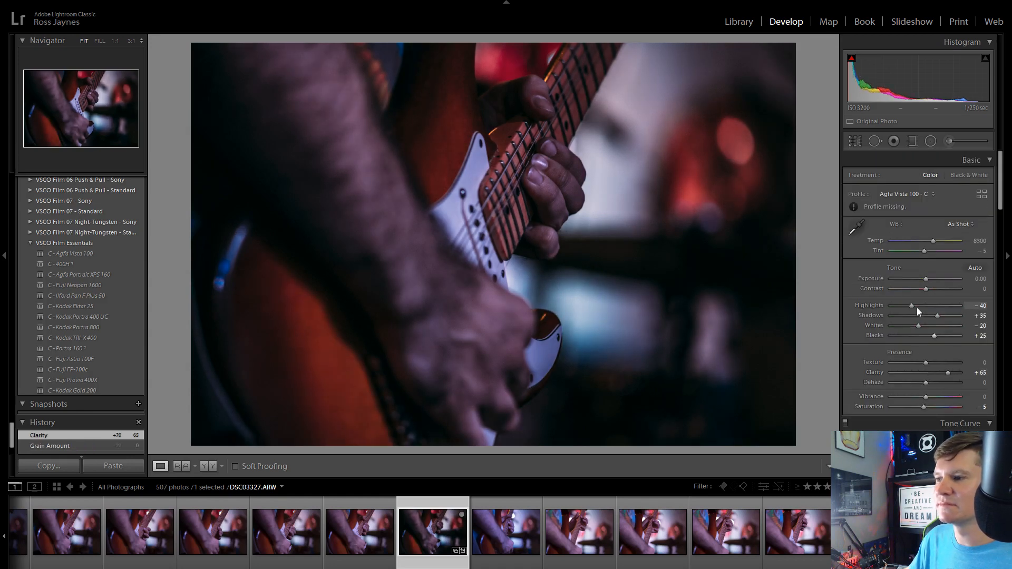
left_click_drag(912, 305, 950, 315)
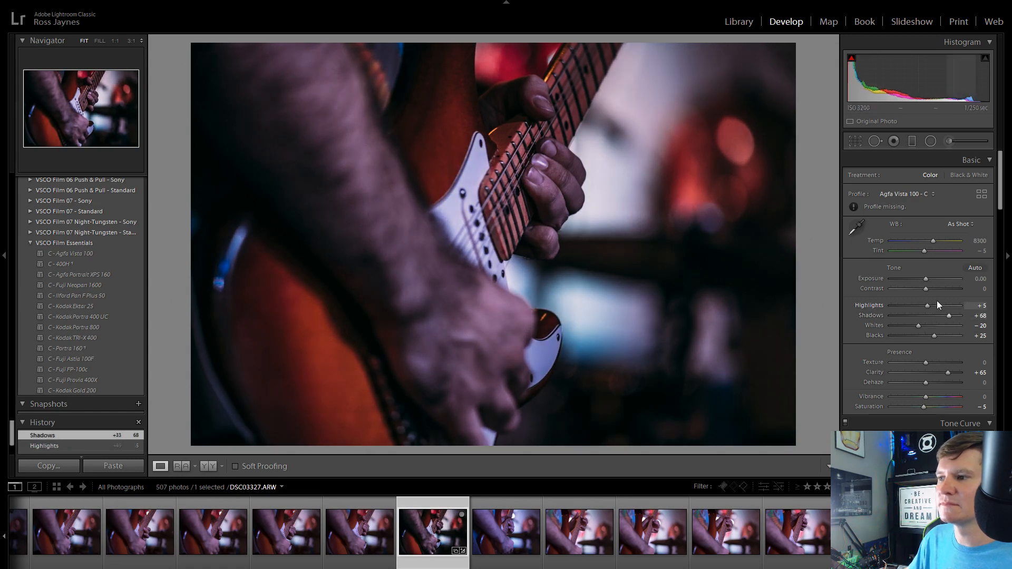
mouse_move(926, 361)
left_mouse_down()
mouse_move(912, 362)
mouse_move(922, 365)
left_mouse_up()
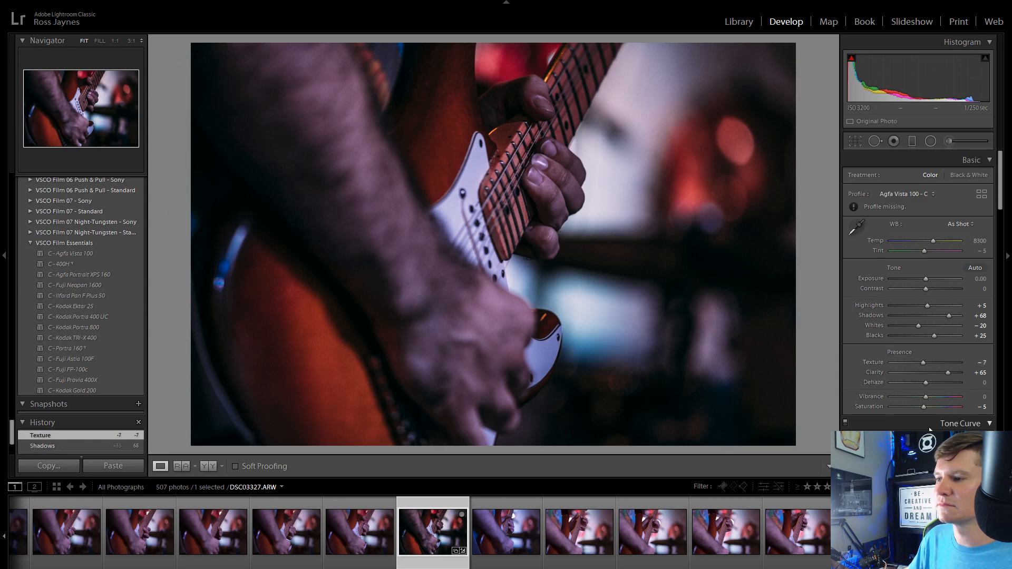
left_click_drag(924, 406, 931, 406)
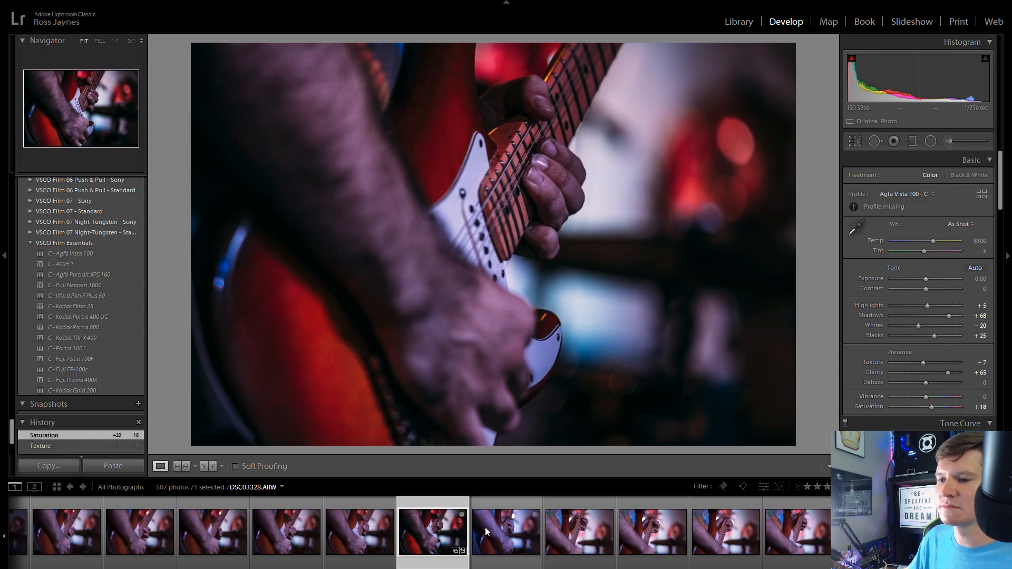
Review the drum kit close-ups and the drummer shots that follow the guitar close-ups
scroll(459, 538, "down", 12)
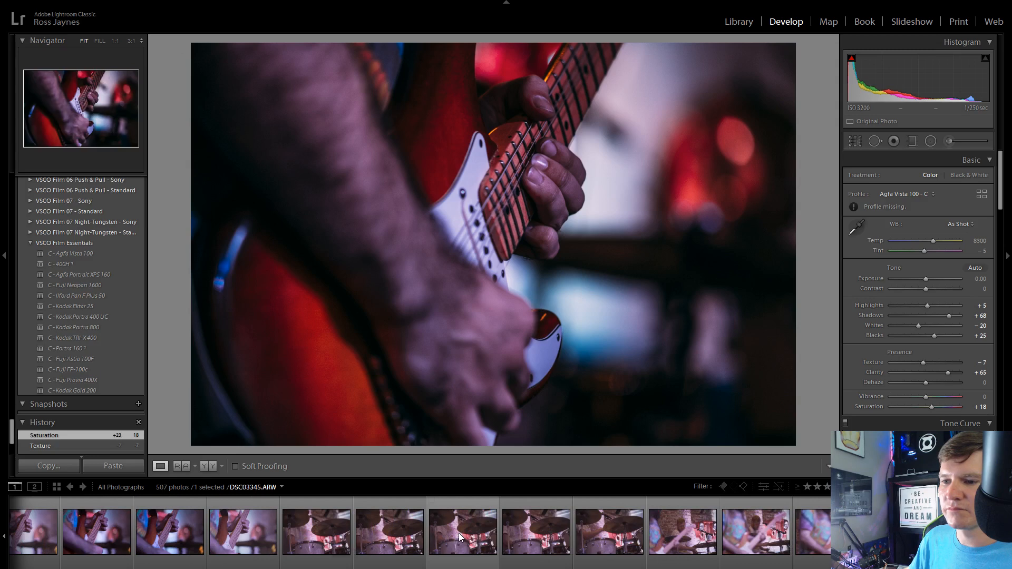
left_click(533, 538)
left_click(461, 536)
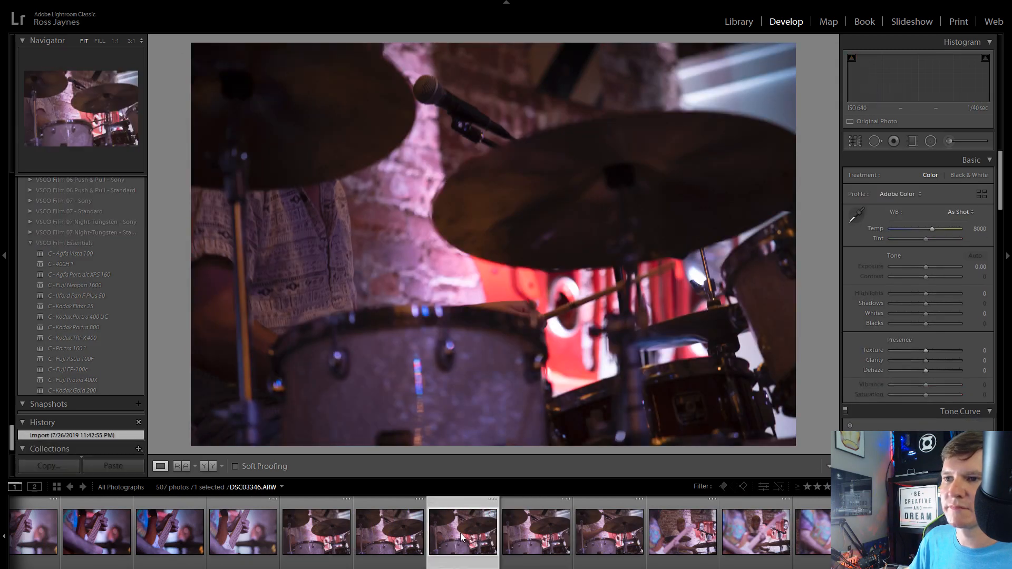
left_click(410, 536)
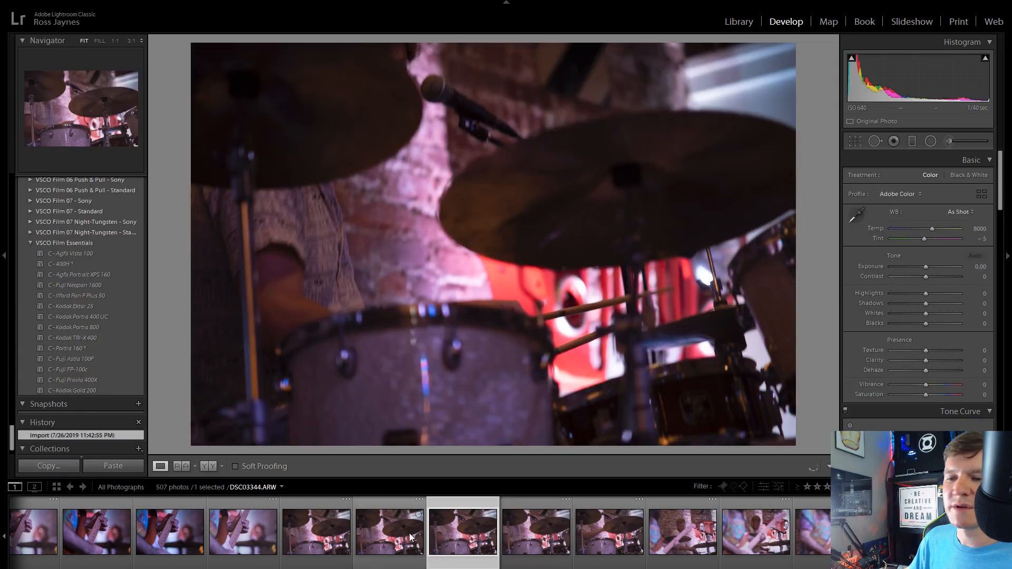
left_click(682, 535)
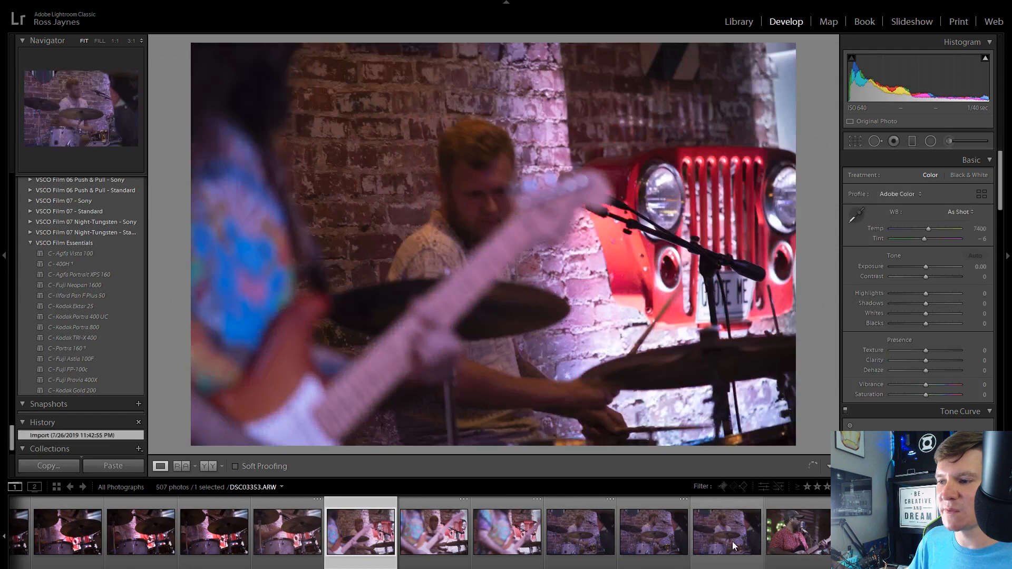
left_click(707, 541)
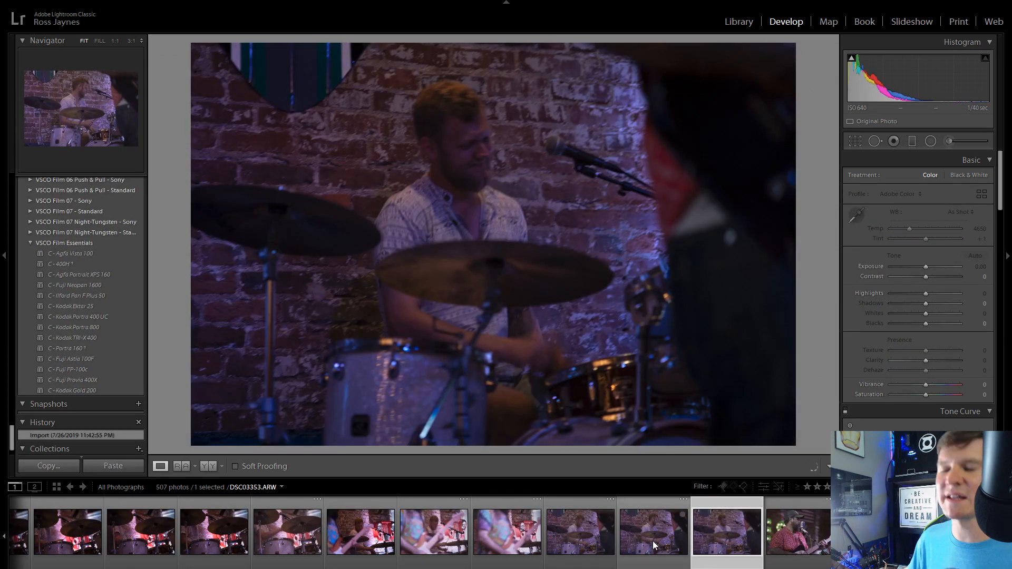
left_click(653, 542)
Look through the photos of the red-shirted singer, the guitarist in the black-sleeved shirt and the singer before the lit marquee letters
left_click(799, 538)
key("Right")
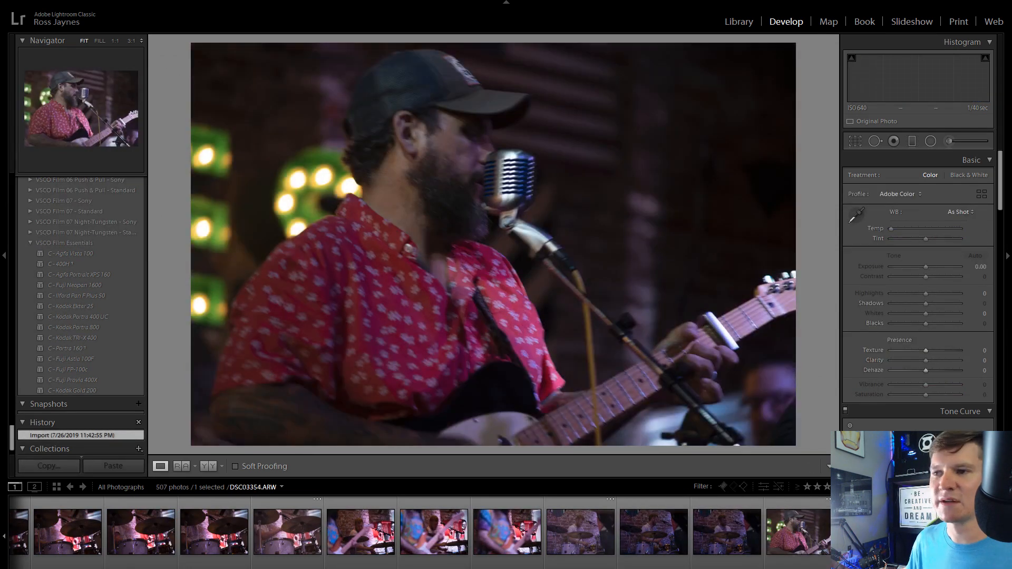
scroll(484, 551, "down", 5)
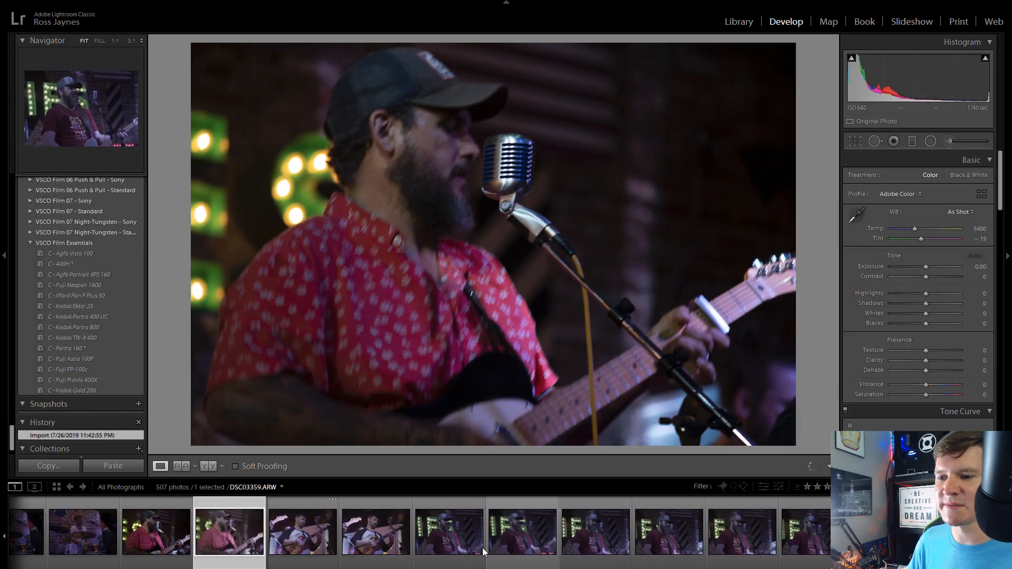
key("Right")
left_click(379, 552)
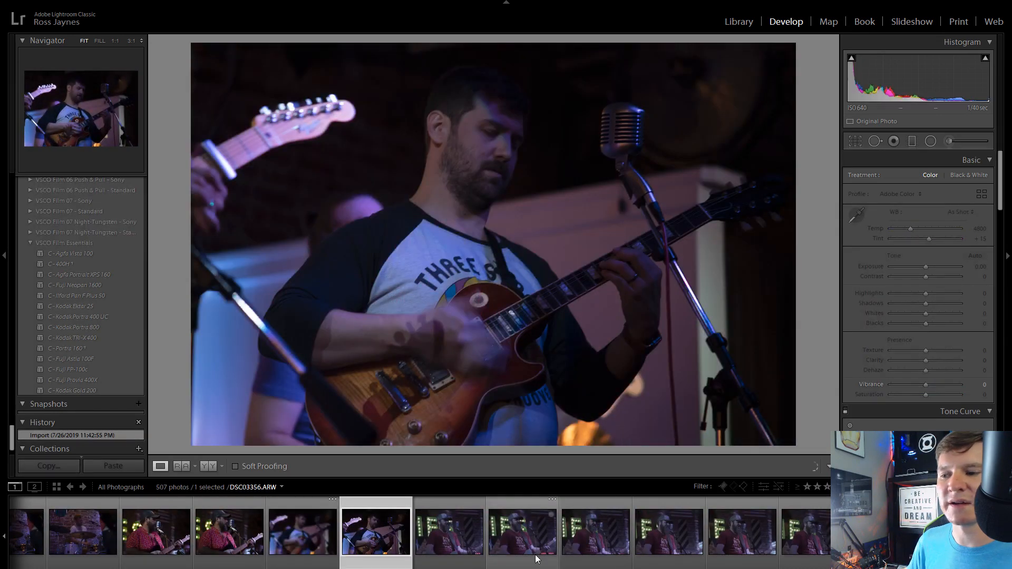
left_click(537, 558)
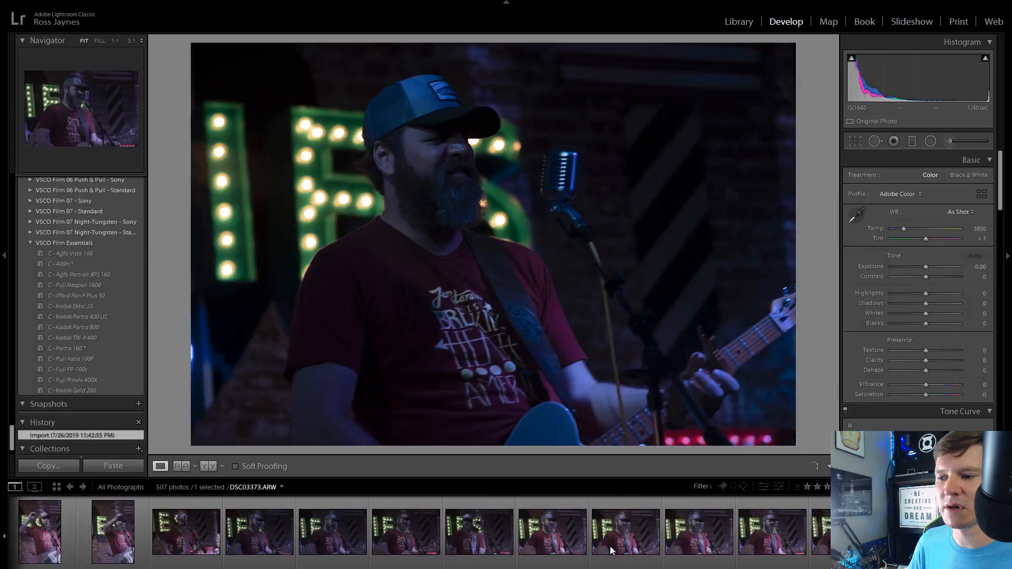
scroll(610, 551, "down", 5)
scroll(610, 550, "up", 2)
scroll(610, 551, "down", 2)
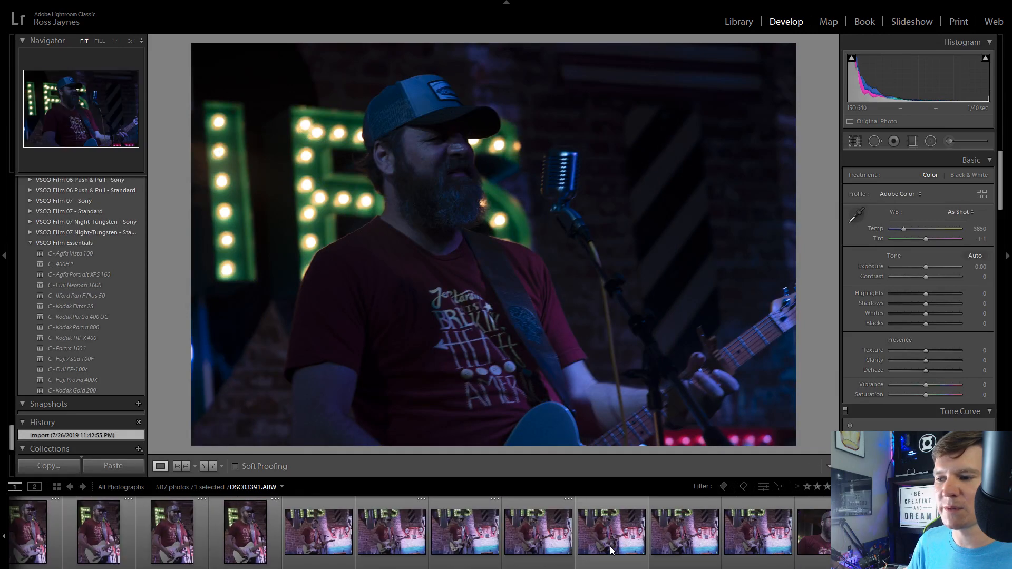
Compare the wide shot with the red Jeep grille, the blue-tinted singer shot DSC03360.ARW and the vertical raised-hand photos
left_click(337, 548)
scroll(672, 545, "down", 3)
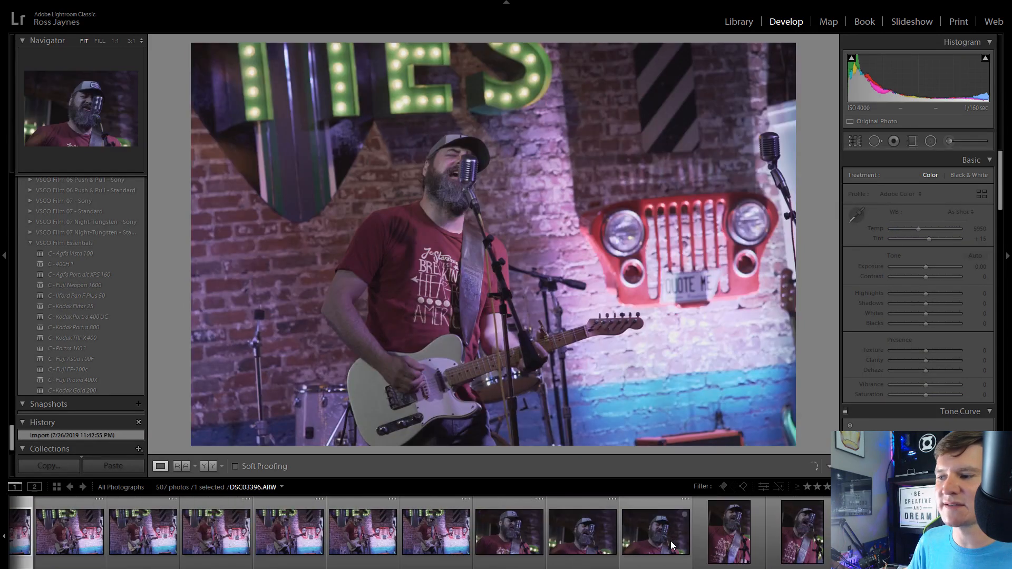
scroll(509, 552, "up", 12)
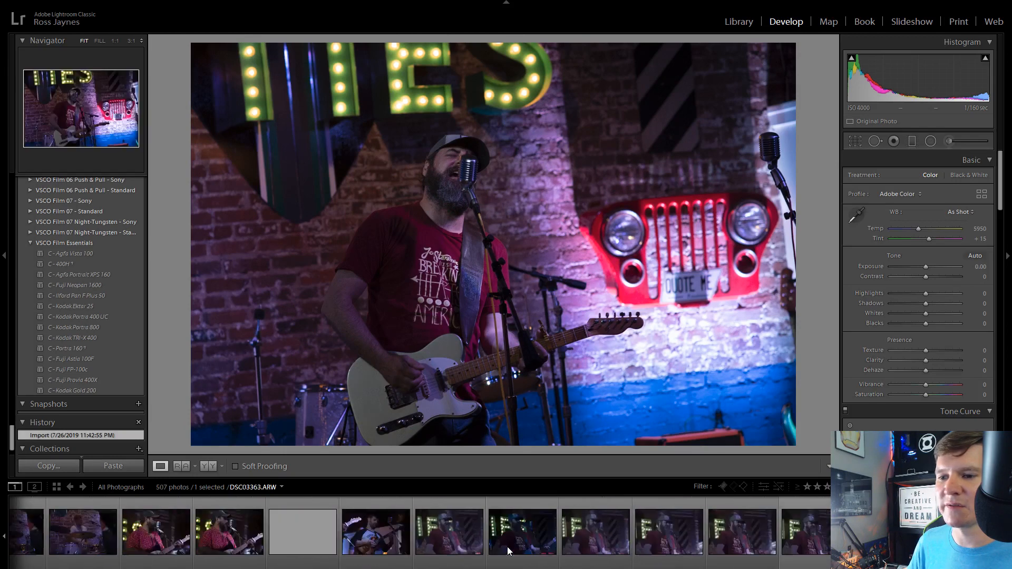
scroll(510, 551, "down", 2)
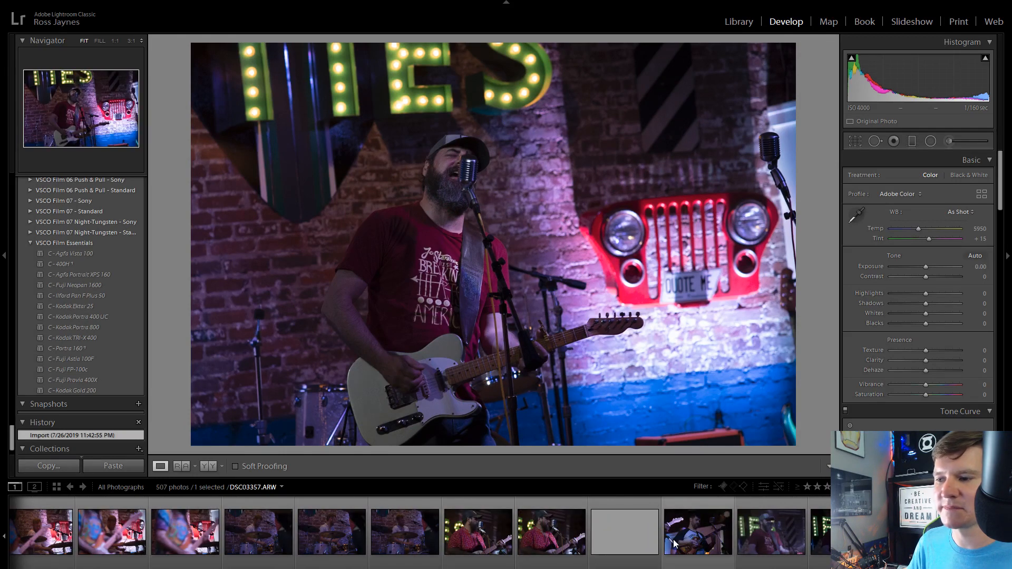
scroll(674, 544, "down", 1)
left_click(596, 532)
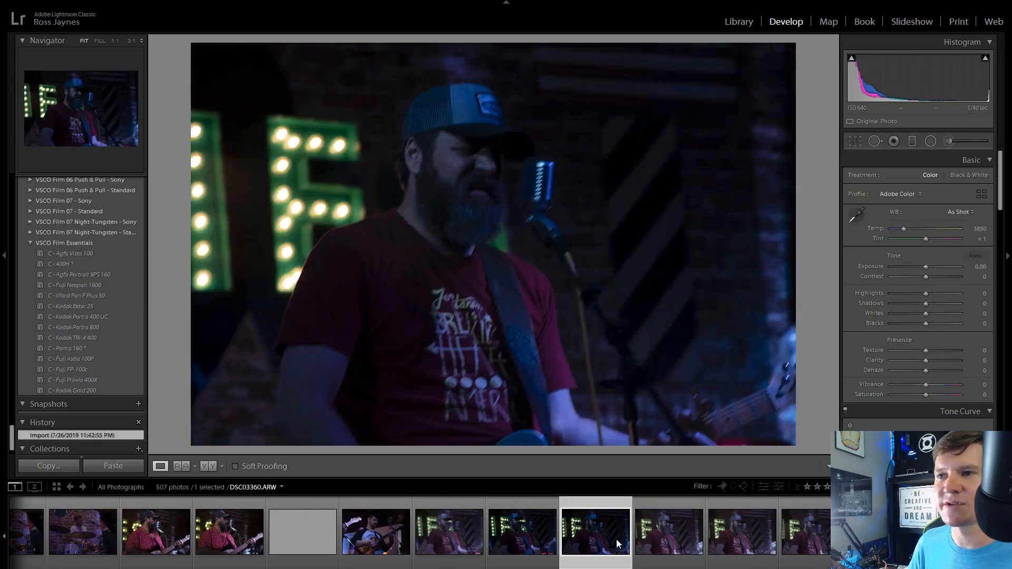
scroll(691, 541, "down", 3)
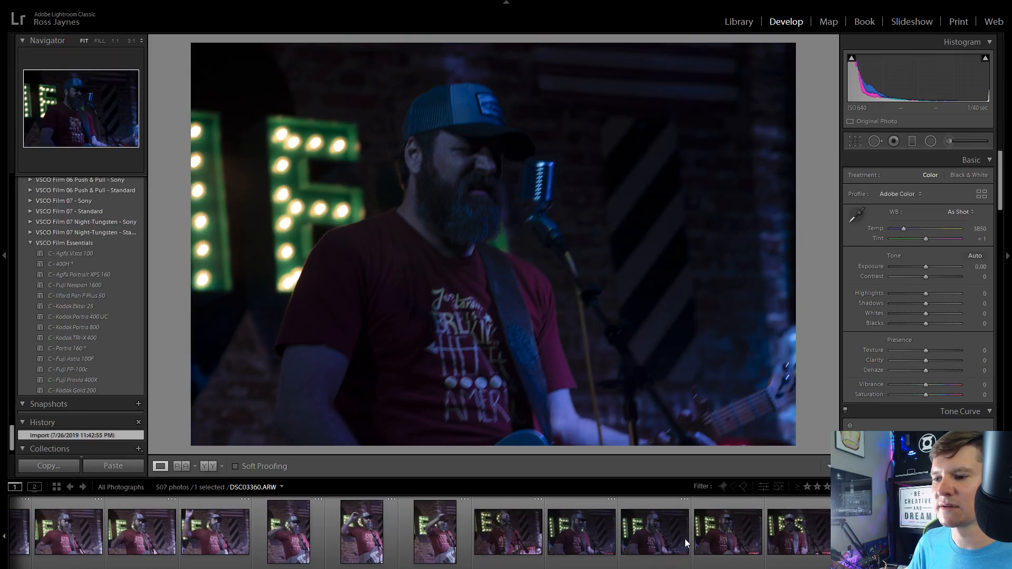
left_click(437, 541)
left_click(335, 535)
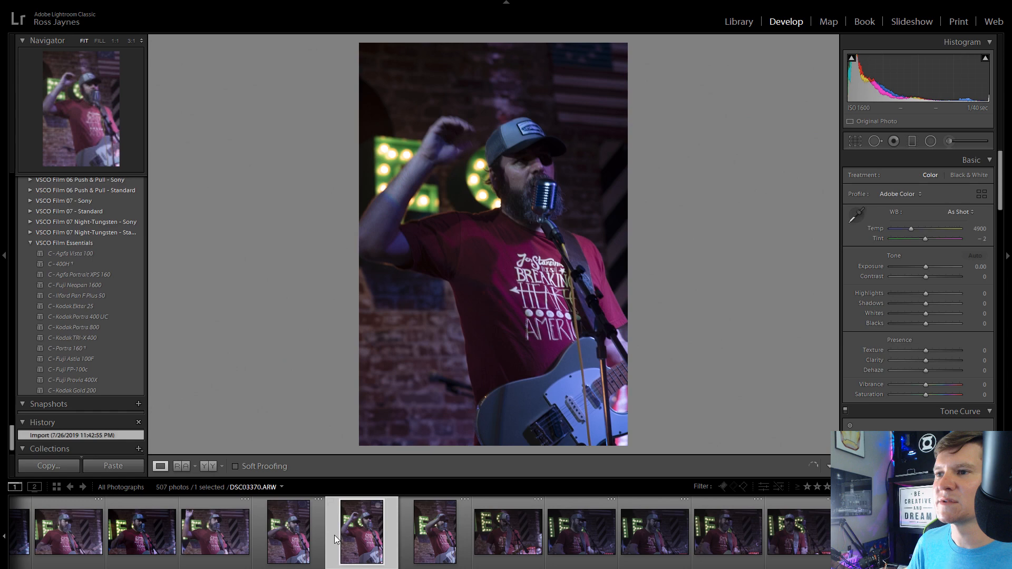
Examine vertical singer shot DSC03383.ARW and compare the dark microphone close-ups DSC03394.ARW and DSC03396.ARW
scroll(279, 534, "down", 2)
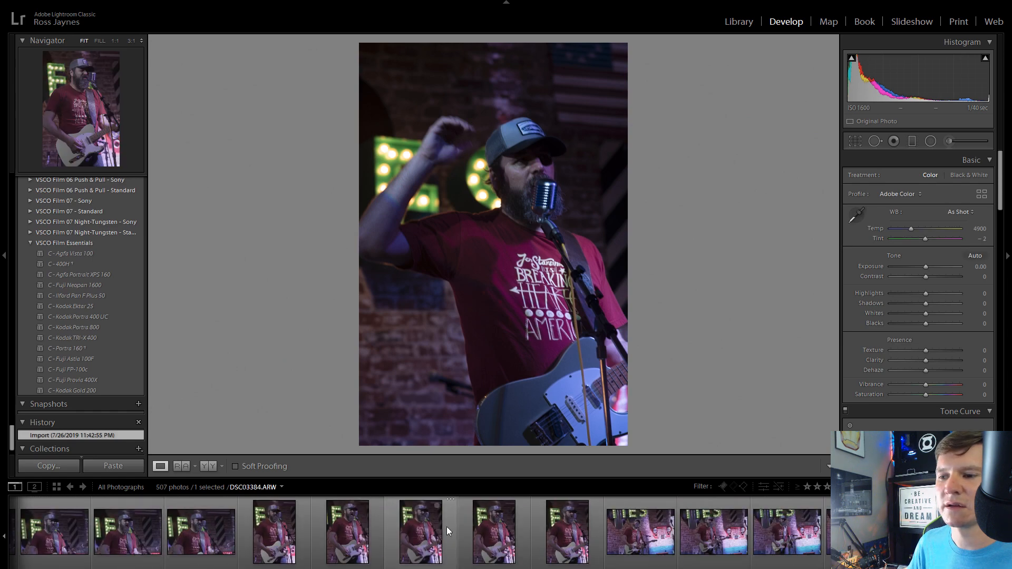
left_click(325, 527)
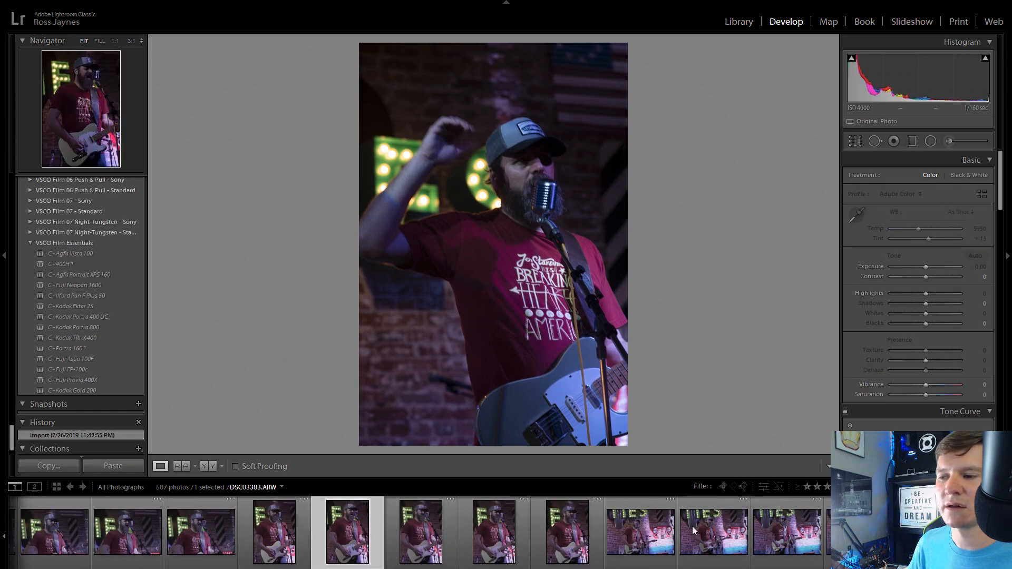
scroll(691, 526, "down", 5)
left_click(339, 539)
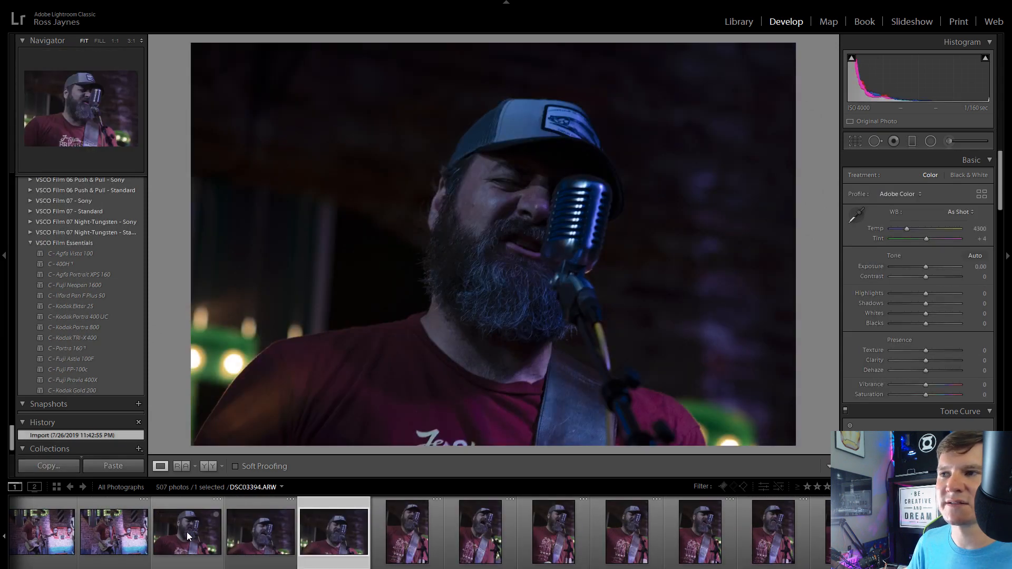
left_click(186, 532)
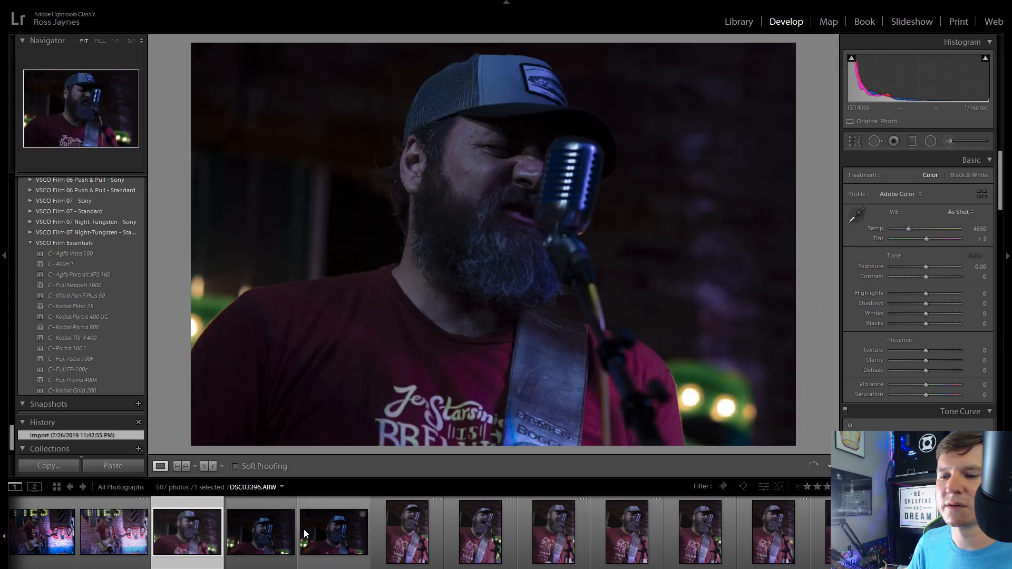
left_click(335, 529)
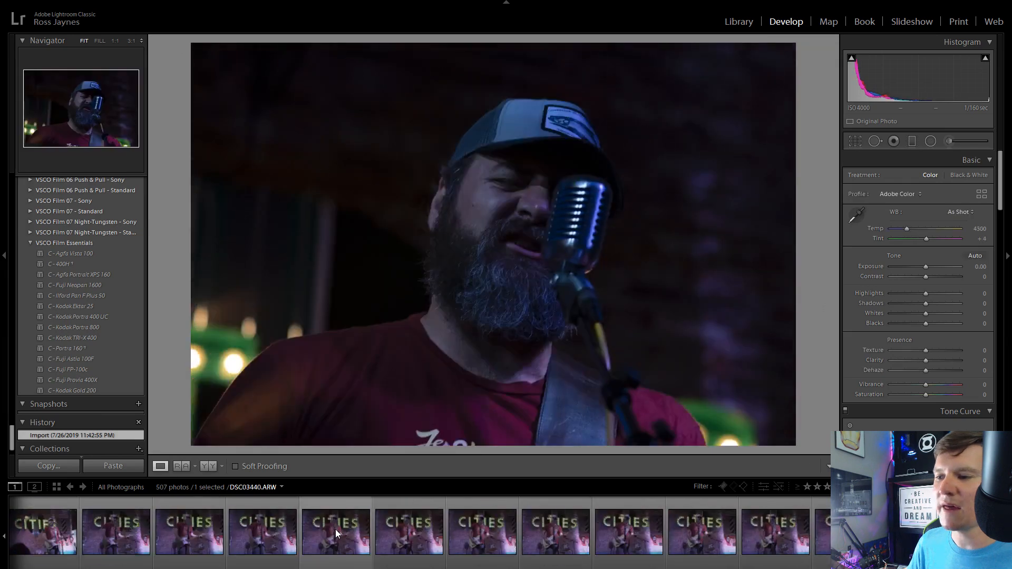
Browse back through the singer photos and open the first shot of him in front of the lit marquee letters
scroll(335, 529, "up", 15)
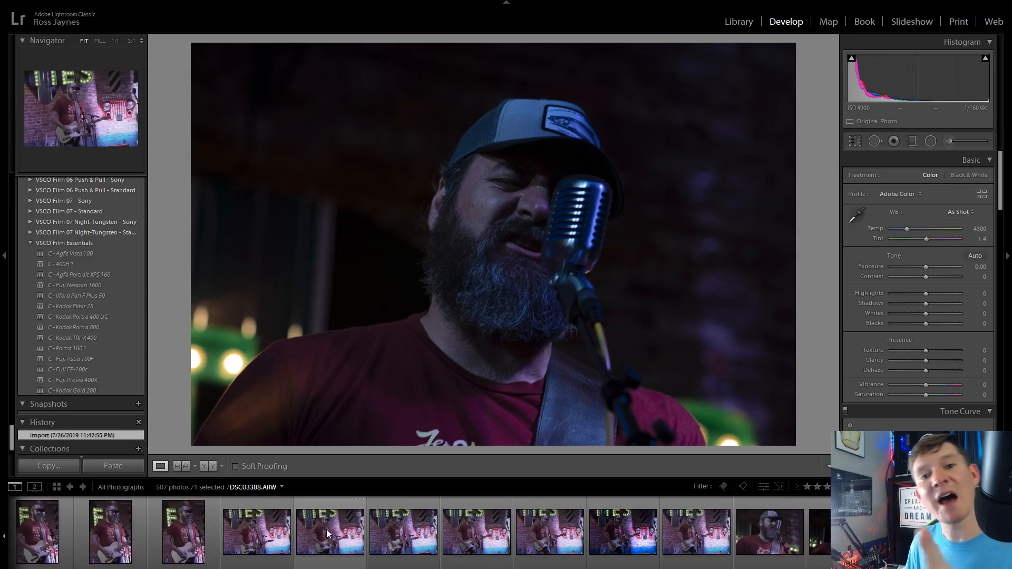
scroll(327, 527, "up", 5)
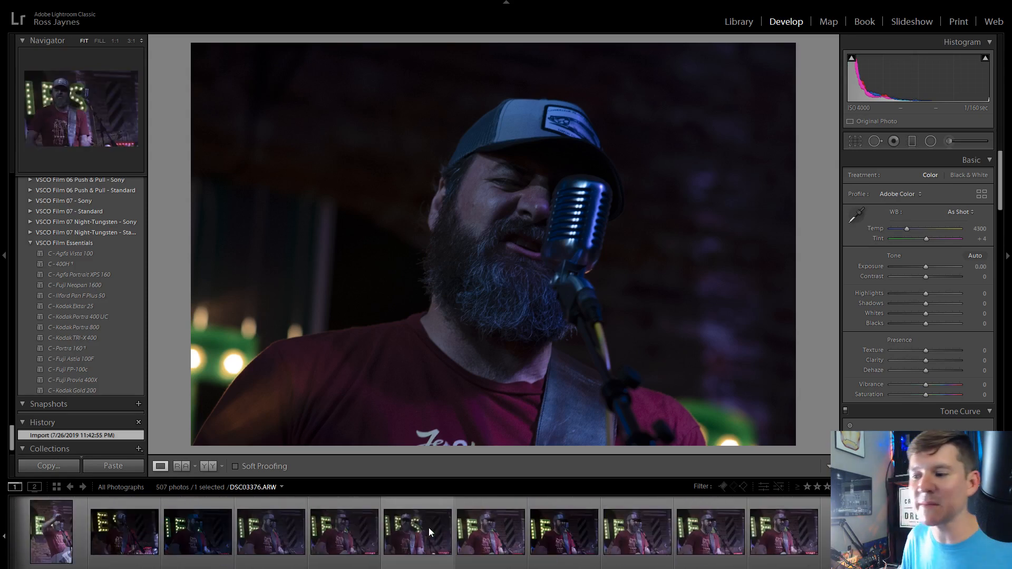
scroll(428, 527, "up", 8)
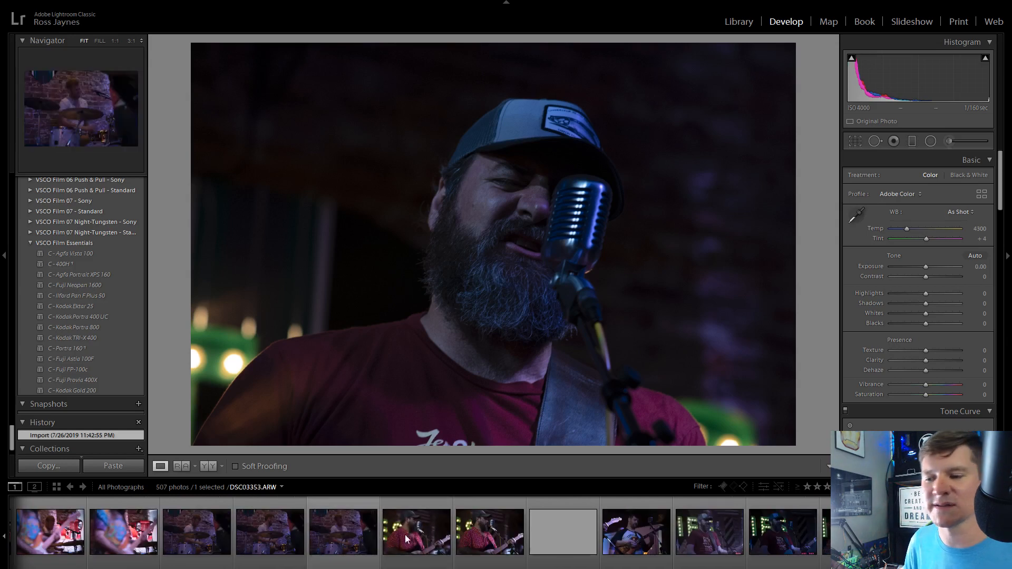
scroll(406, 532, "down", 3)
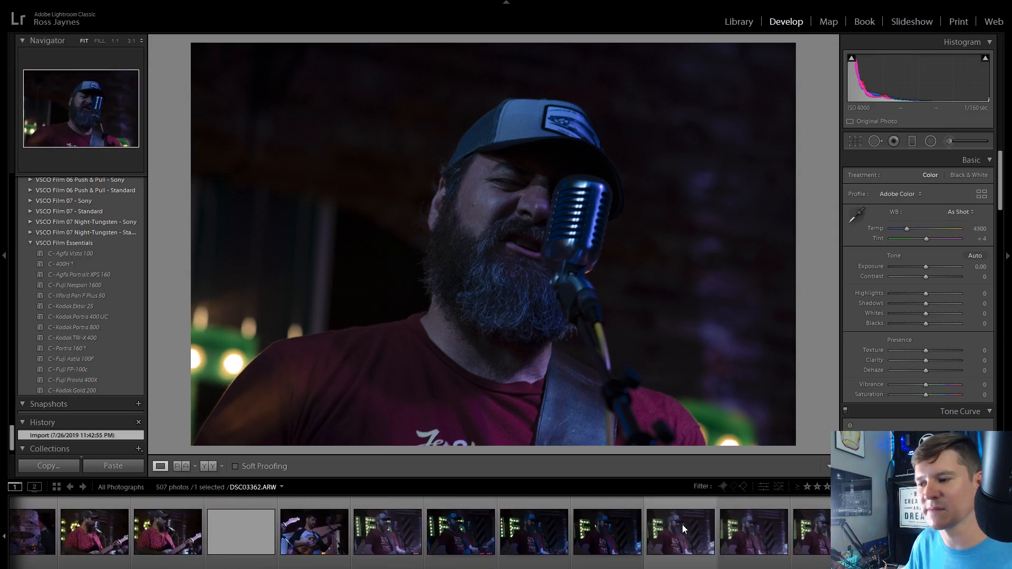
left_click(387, 543)
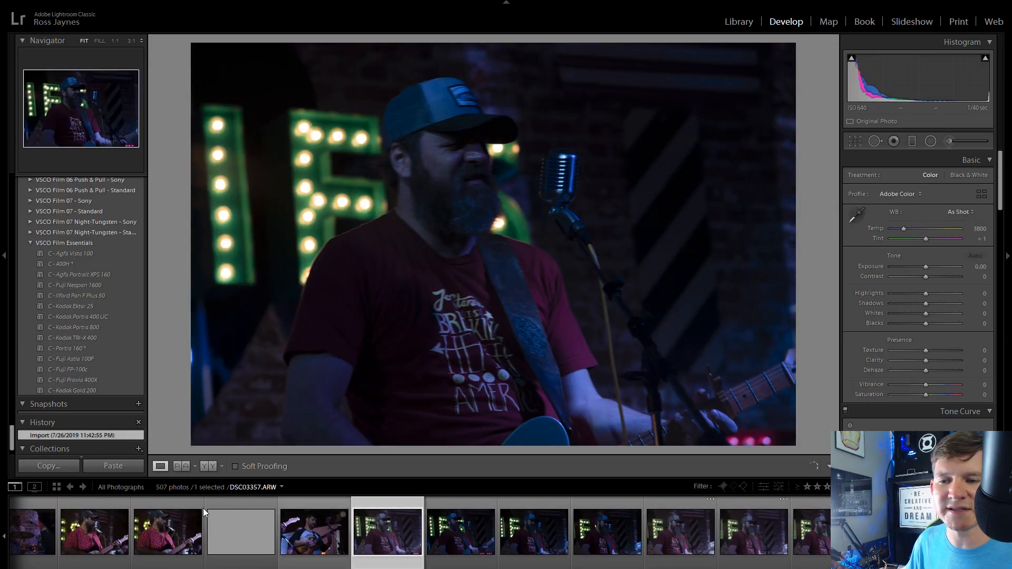
Switch the filmstrip source to the Quick Collection and look through its edited photos
left_click(121, 487)
left_click(180, 507)
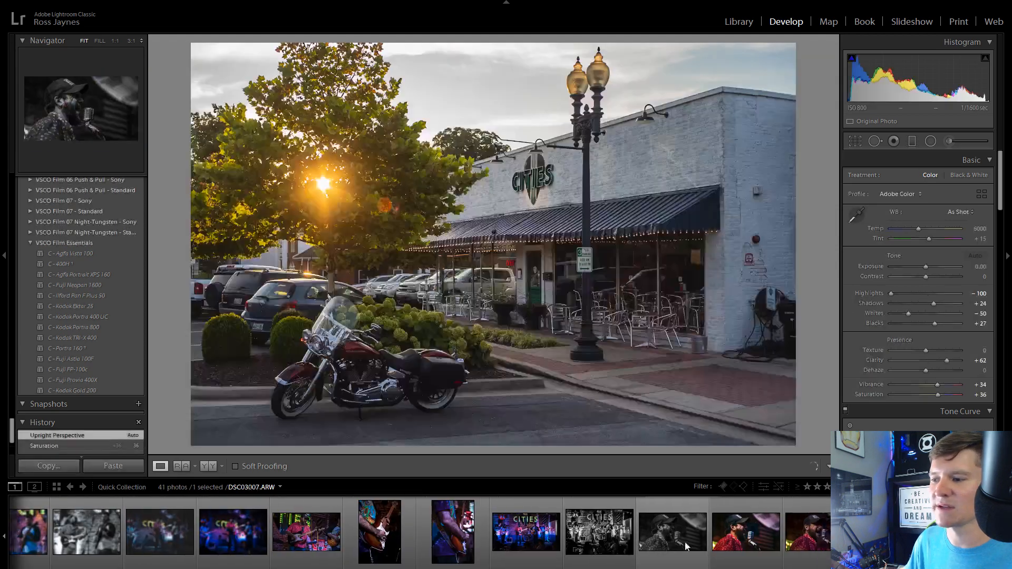
scroll(686, 547, "down", 5)
scroll(779, 533, "up", 10)
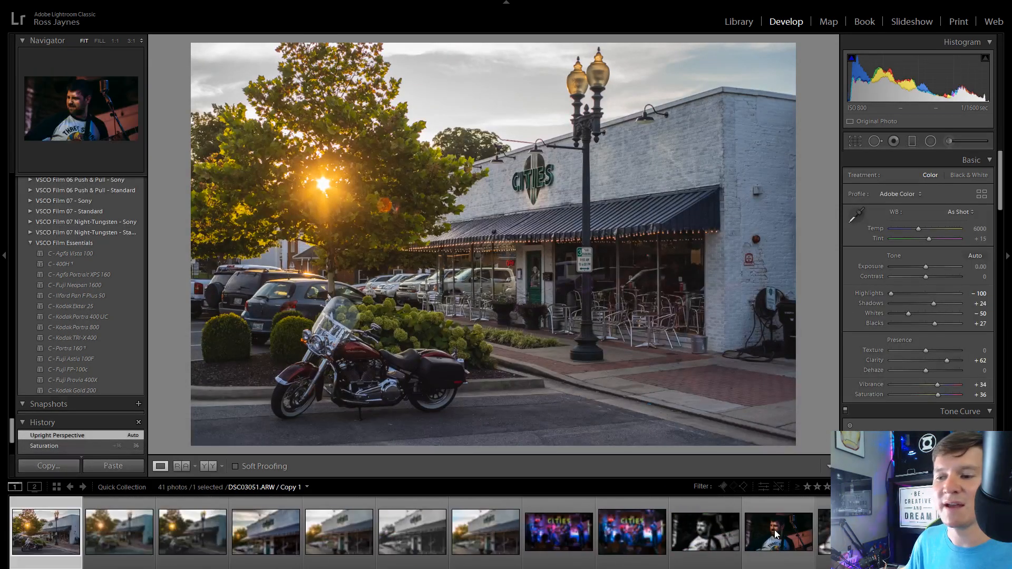
scroll(775, 535, "down", 6)
scroll(774, 535, "up", 7)
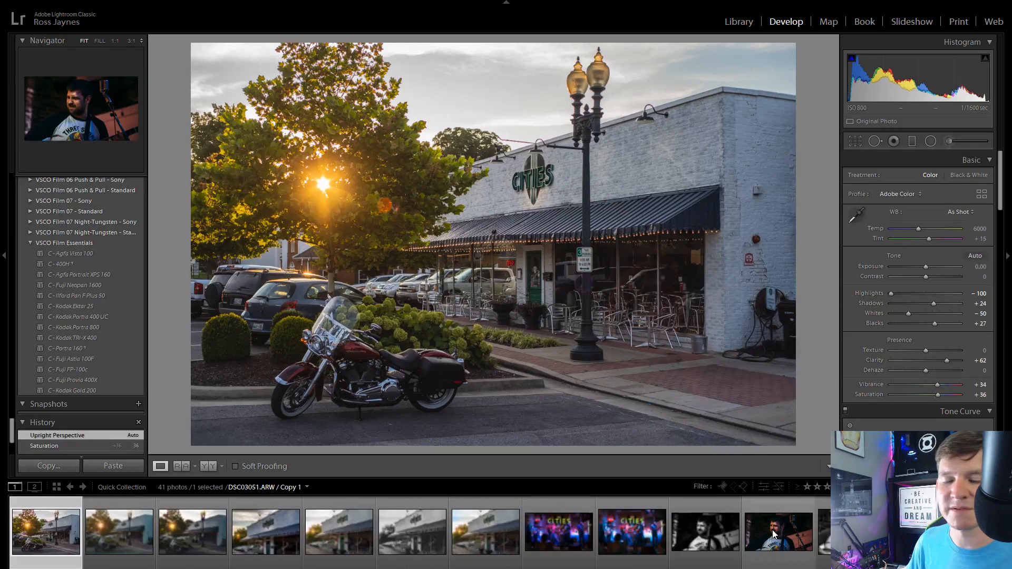